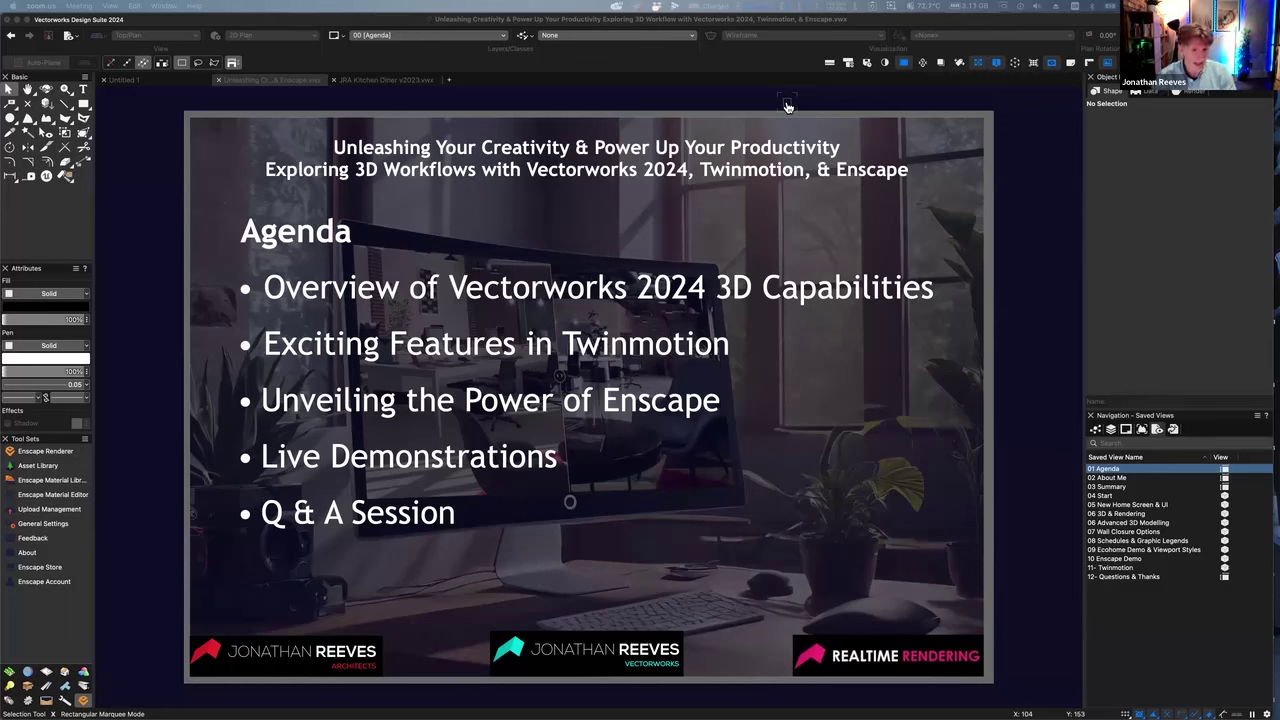
# Display the saved view 02 About Me, clear the text selection, and switch to 03 Summary
pyautogui.doubleClick(1106, 478)
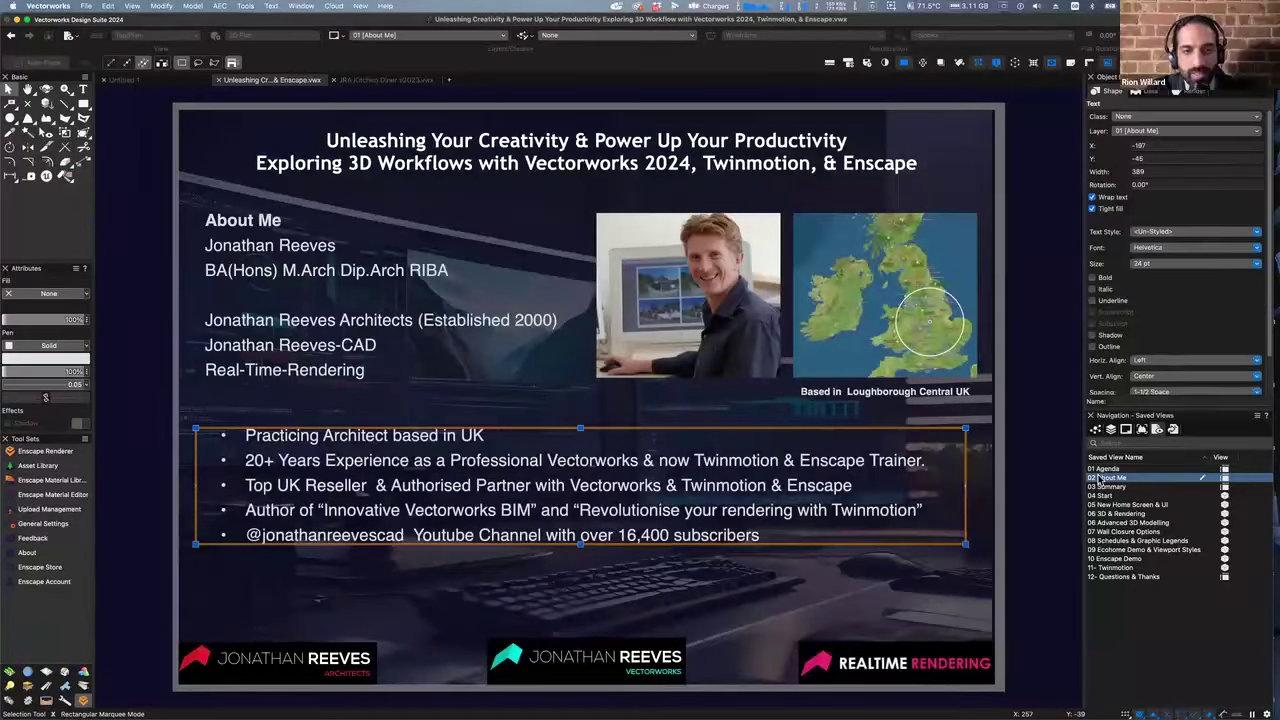
pyautogui.click(1057, 407)
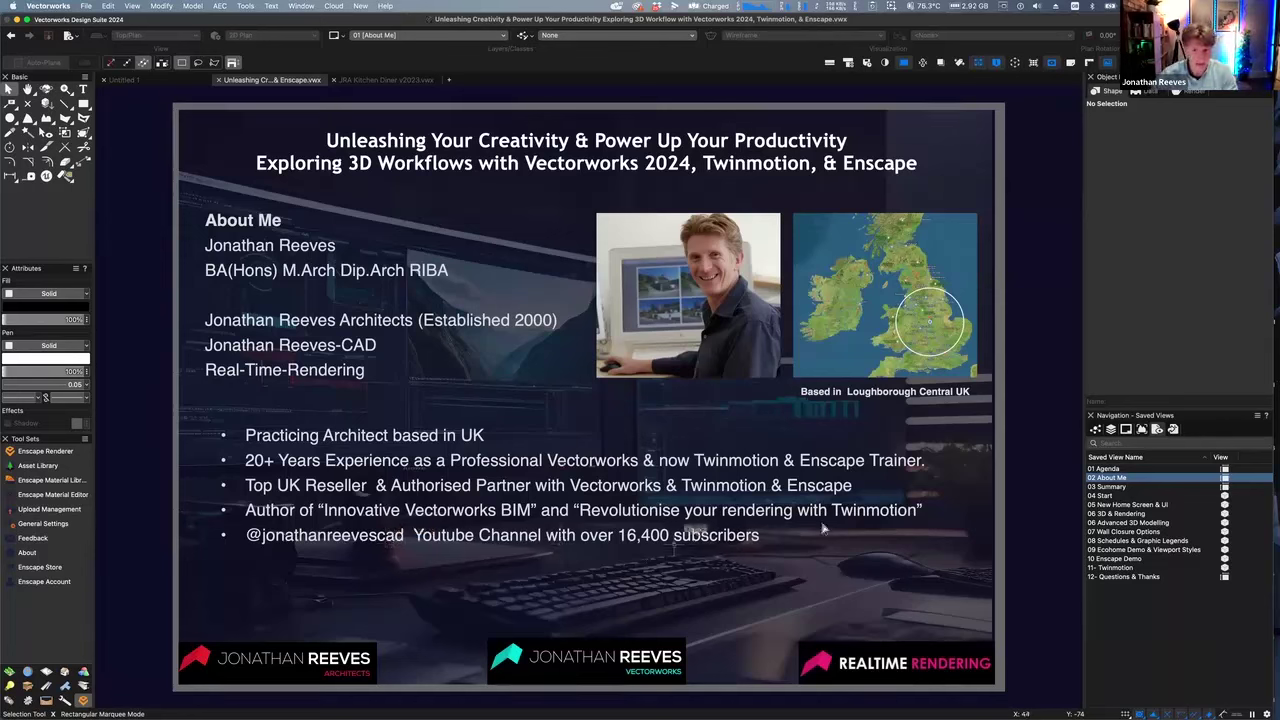
pyautogui.click(1110, 487)
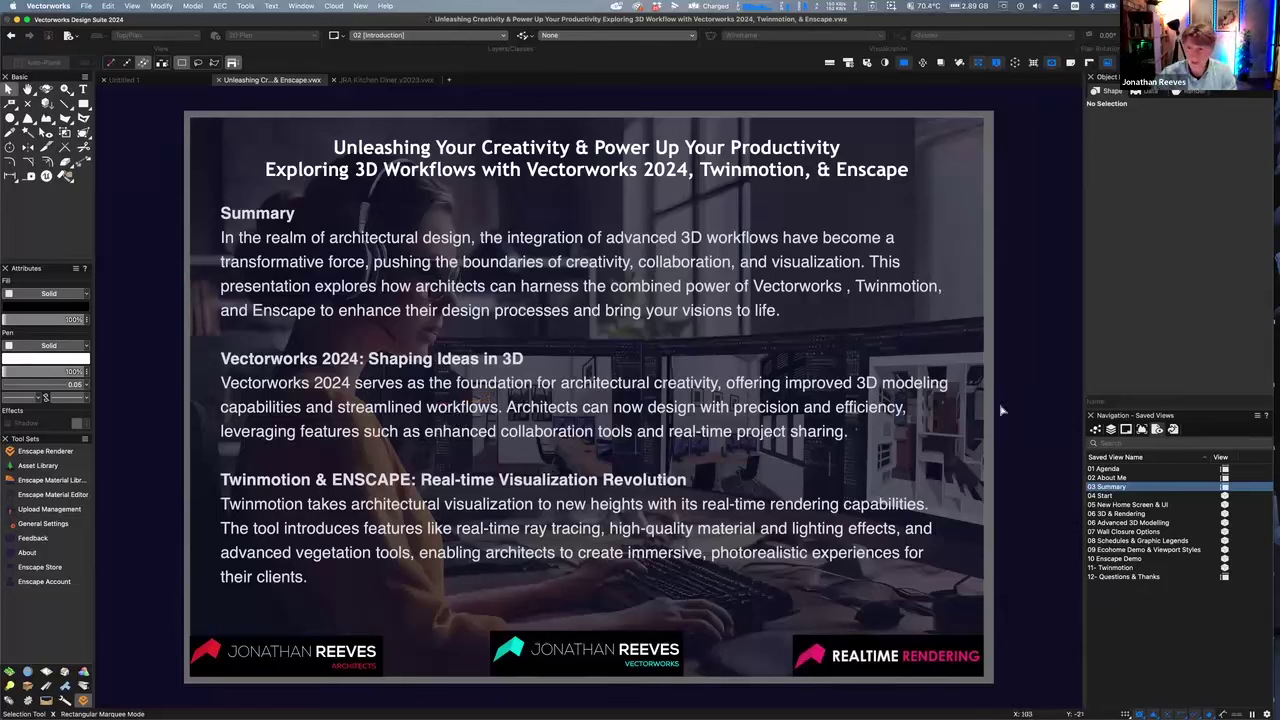
# View the Mediatec Bristol Uni Project sheet layer and return to the 03 Summary saved view
pyautogui.click(1127, 430)
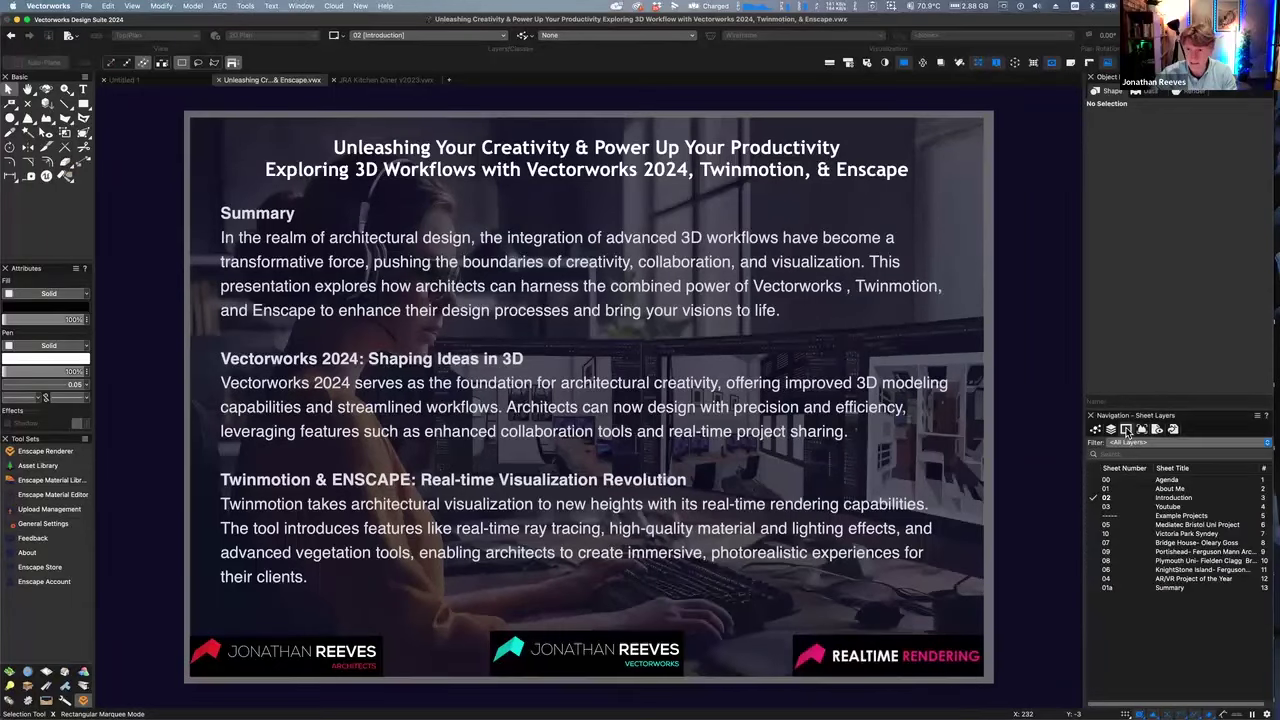
pyautogui.click(1173, 526)
pyautogui.click(1173, 527)
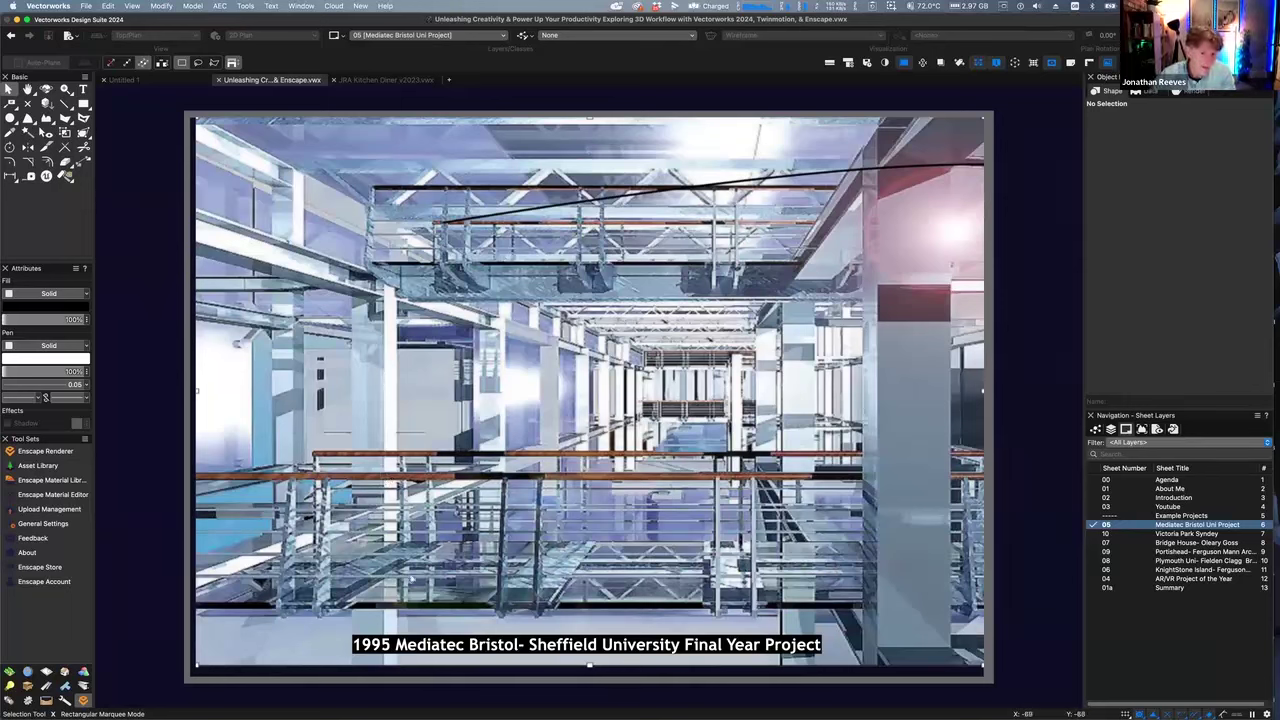
pyautogui.click(1157, 430)
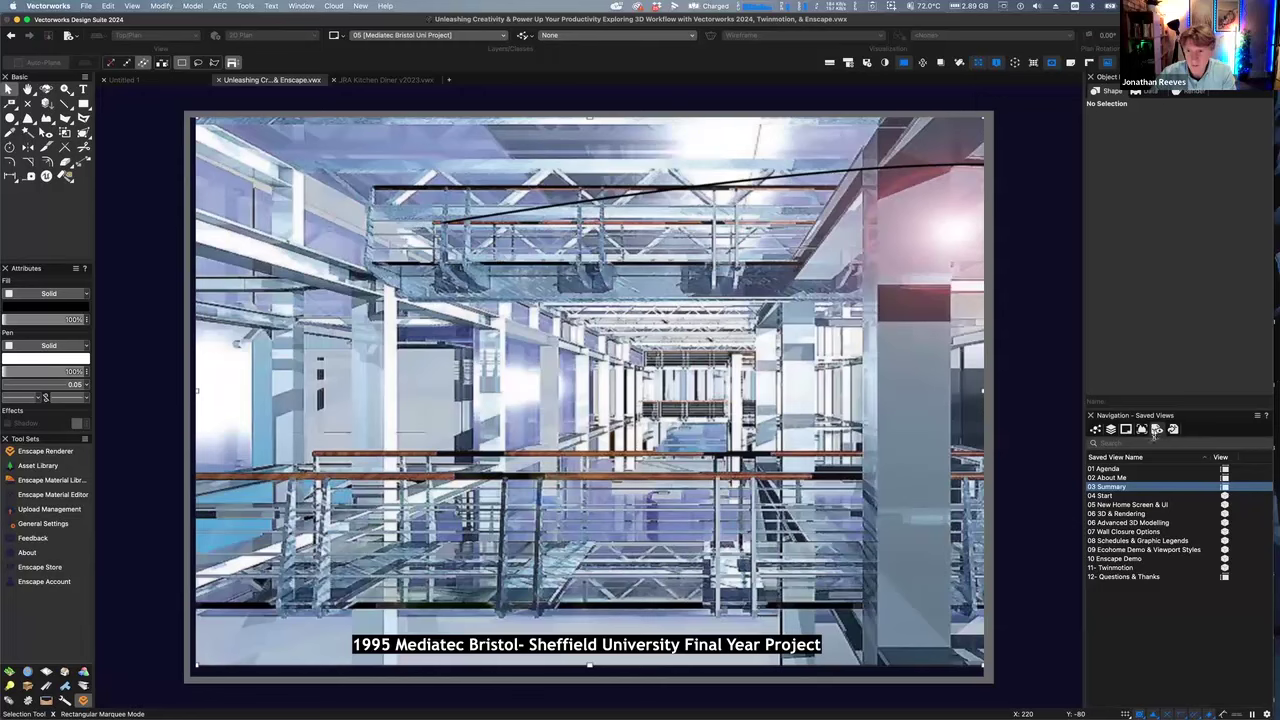
pyautogui.doubleClick(1110, 488)
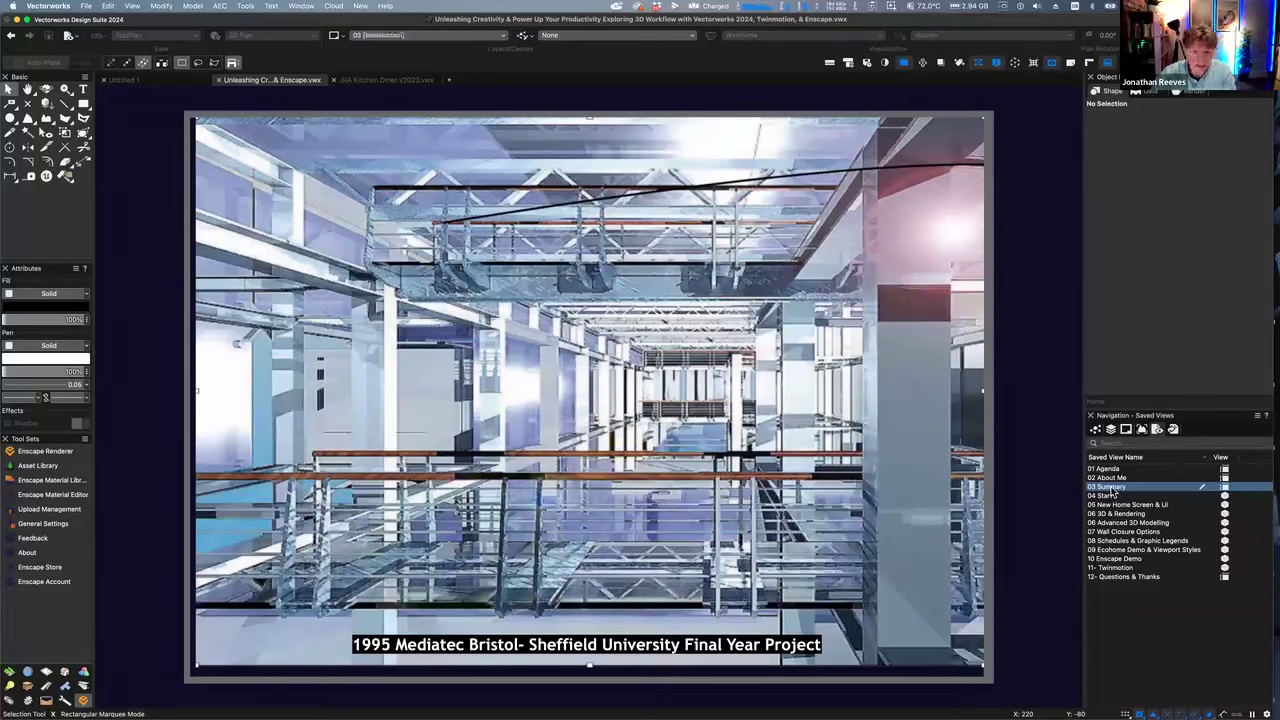
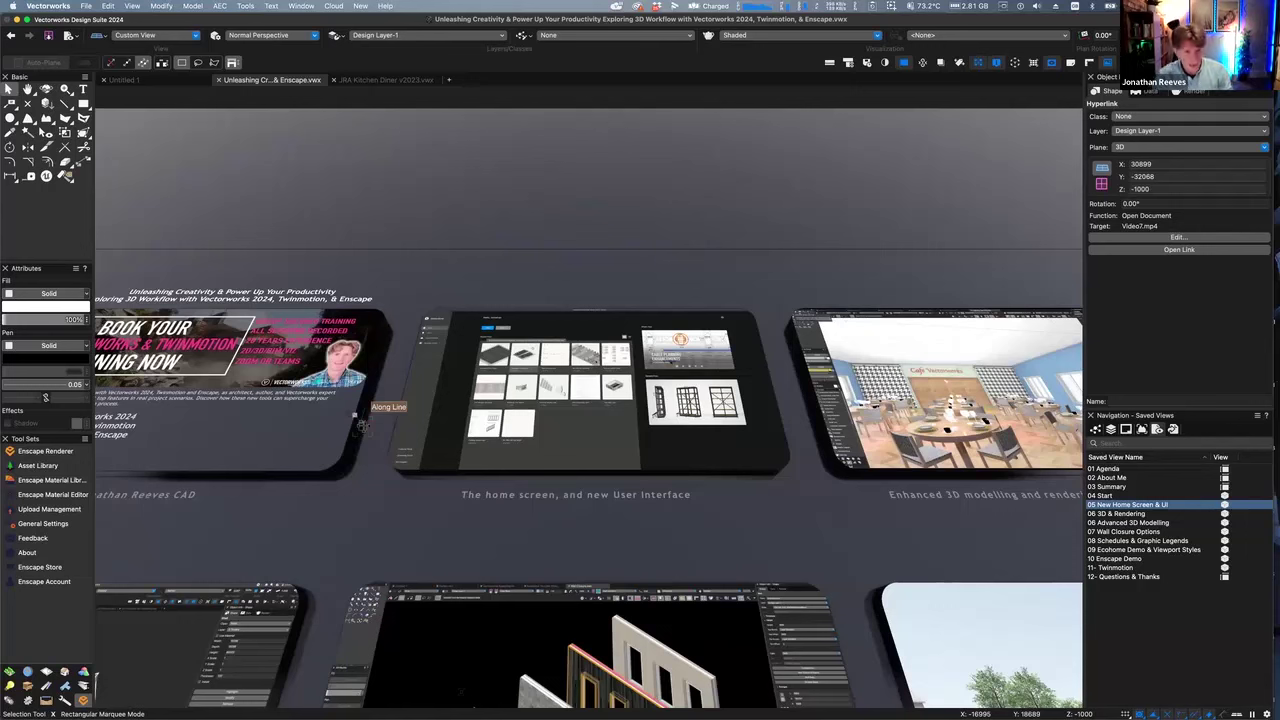
# Show the Home screen's recent files as a list and again as thumbnails, and close the Home screen
pyautogui.click(588, 497)
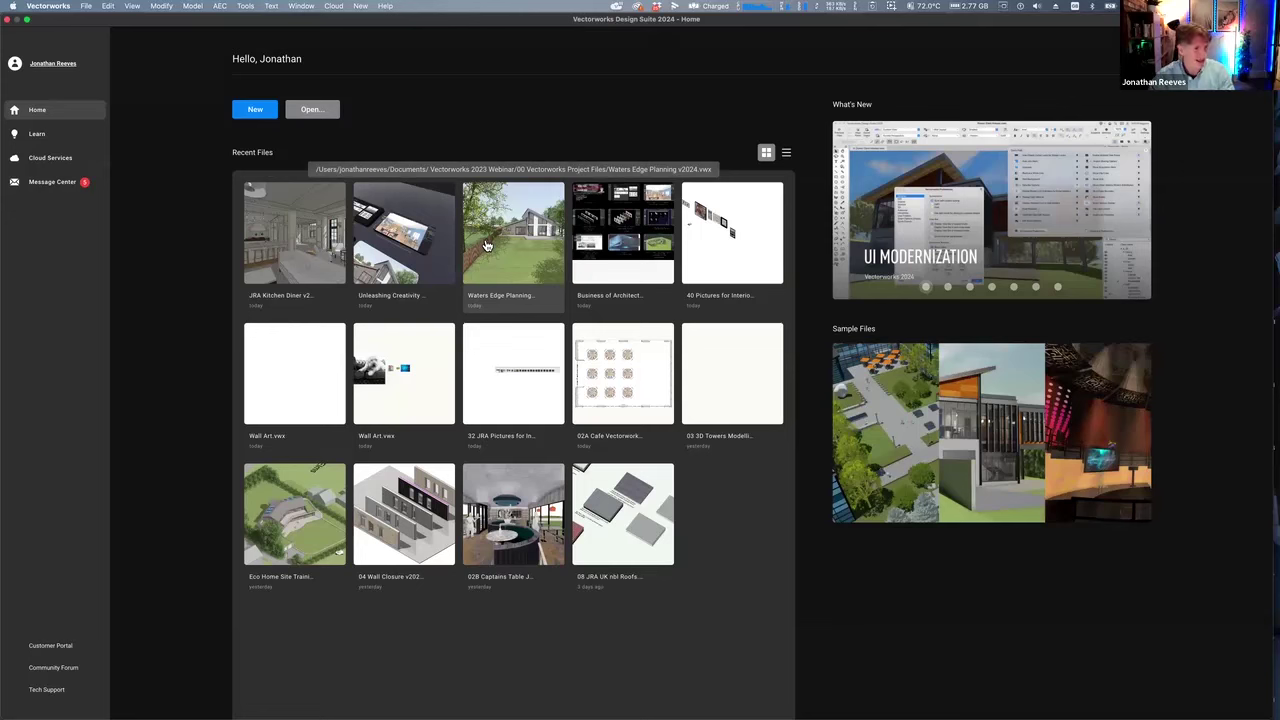
pyautogui.click(787, 153)
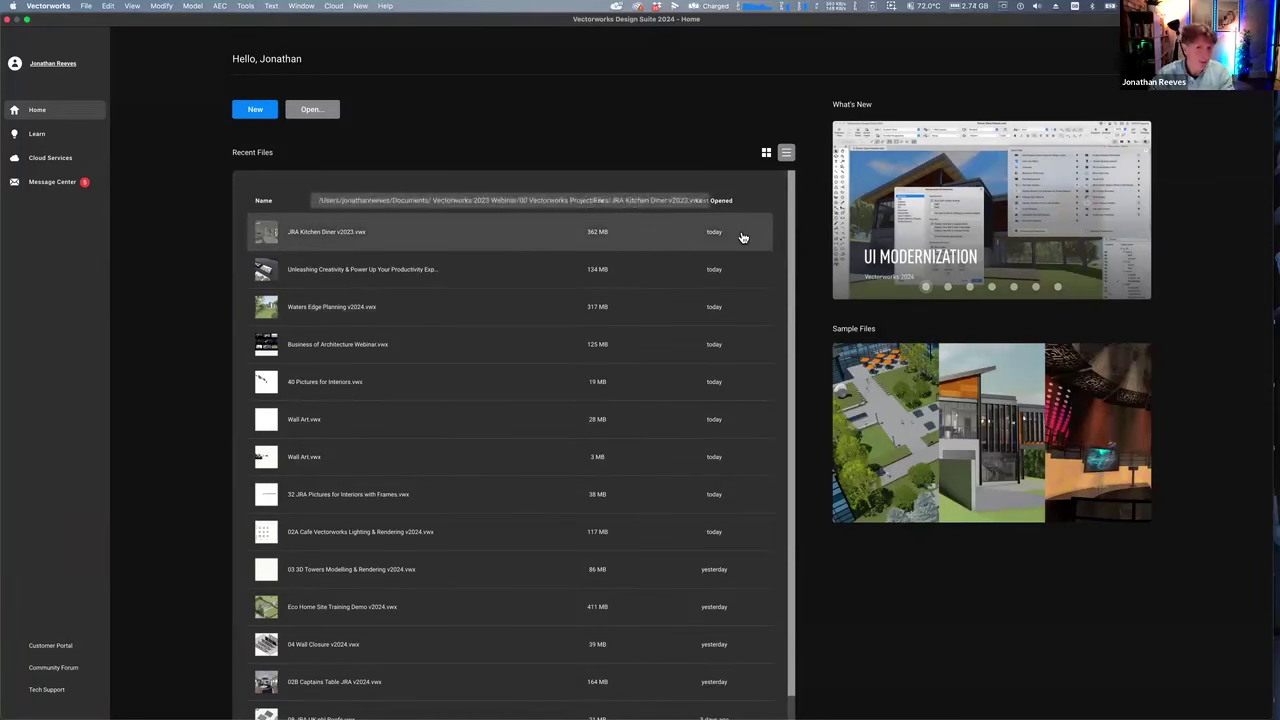
pyautogui.click(766, 153)
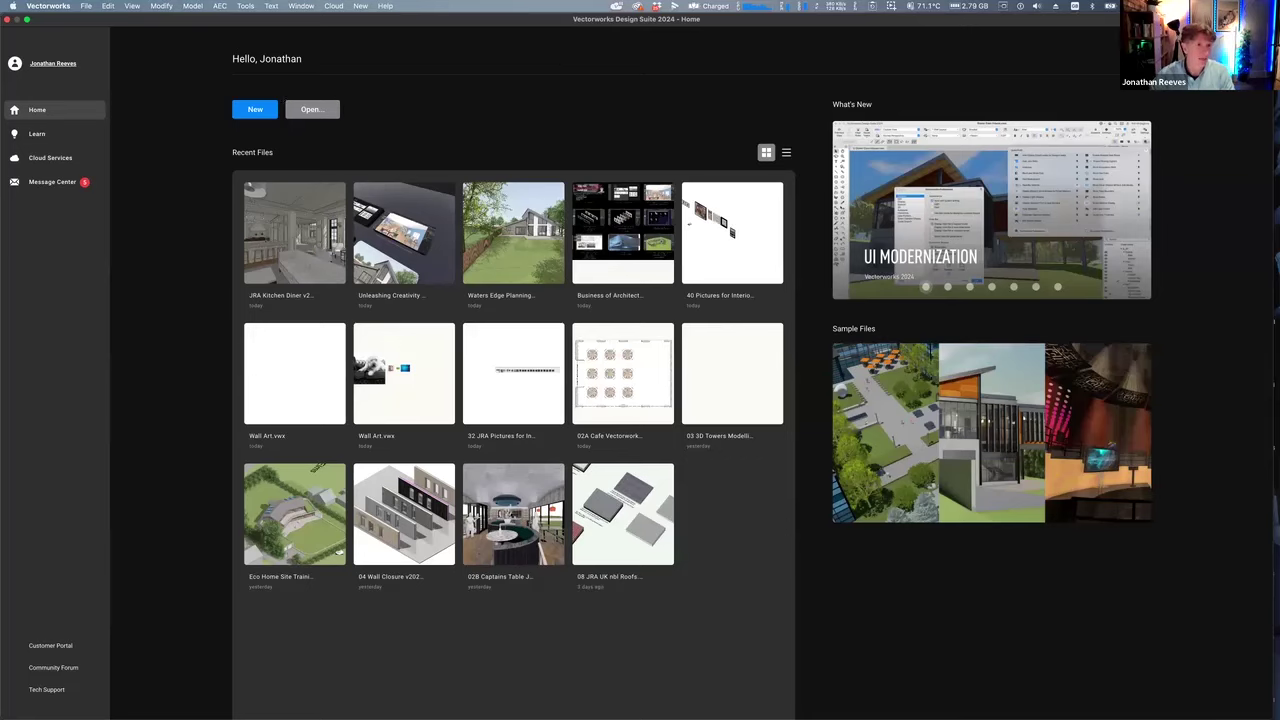
pyautogui.click(12, 20)
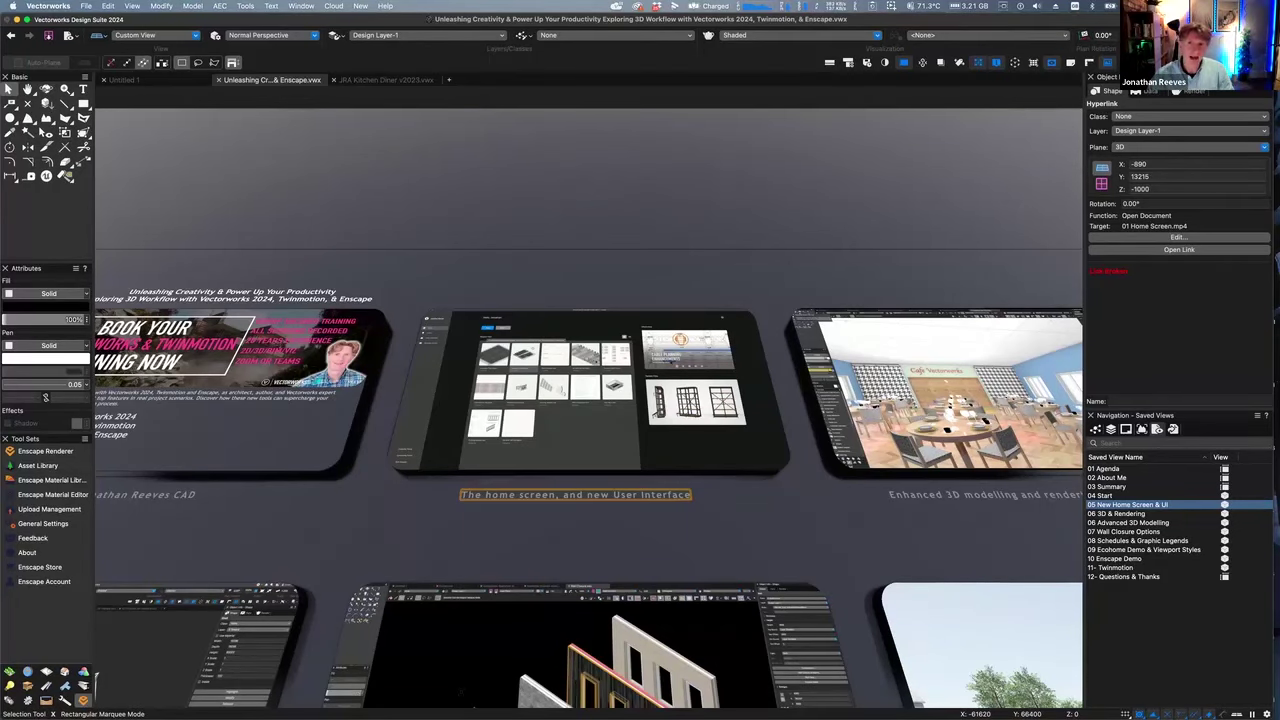
# Expand the View Bar to two rows and add the Text and Snapping groups to it
pyautogui.click(1272, 34)
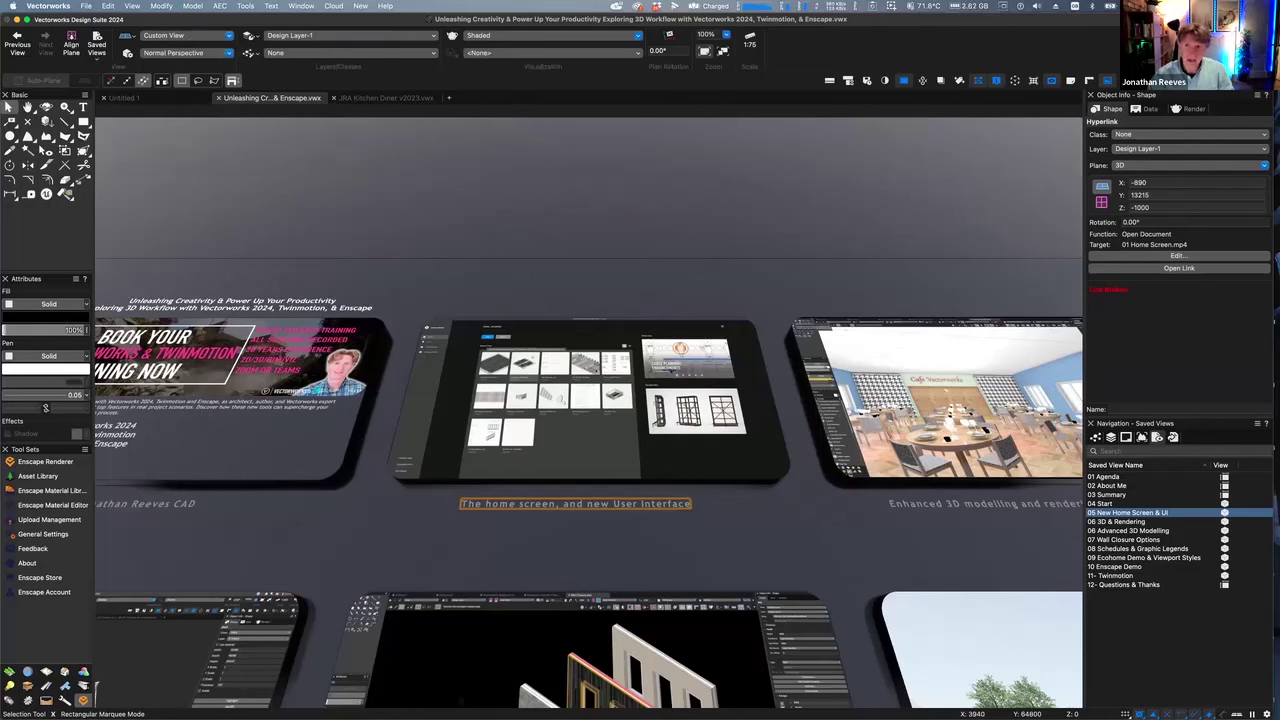
pyautogui.click(1244, 30)
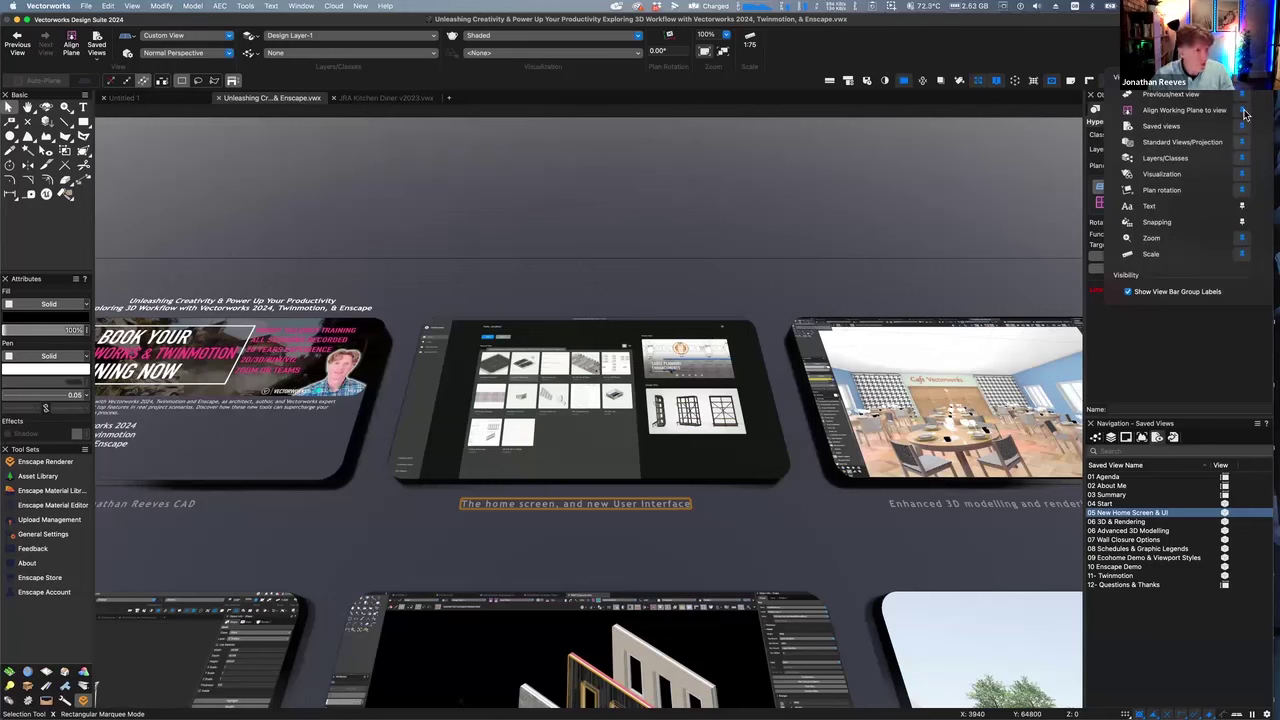
pyautogui.click(1242, 206)
pyautogui.click(1242, 222)
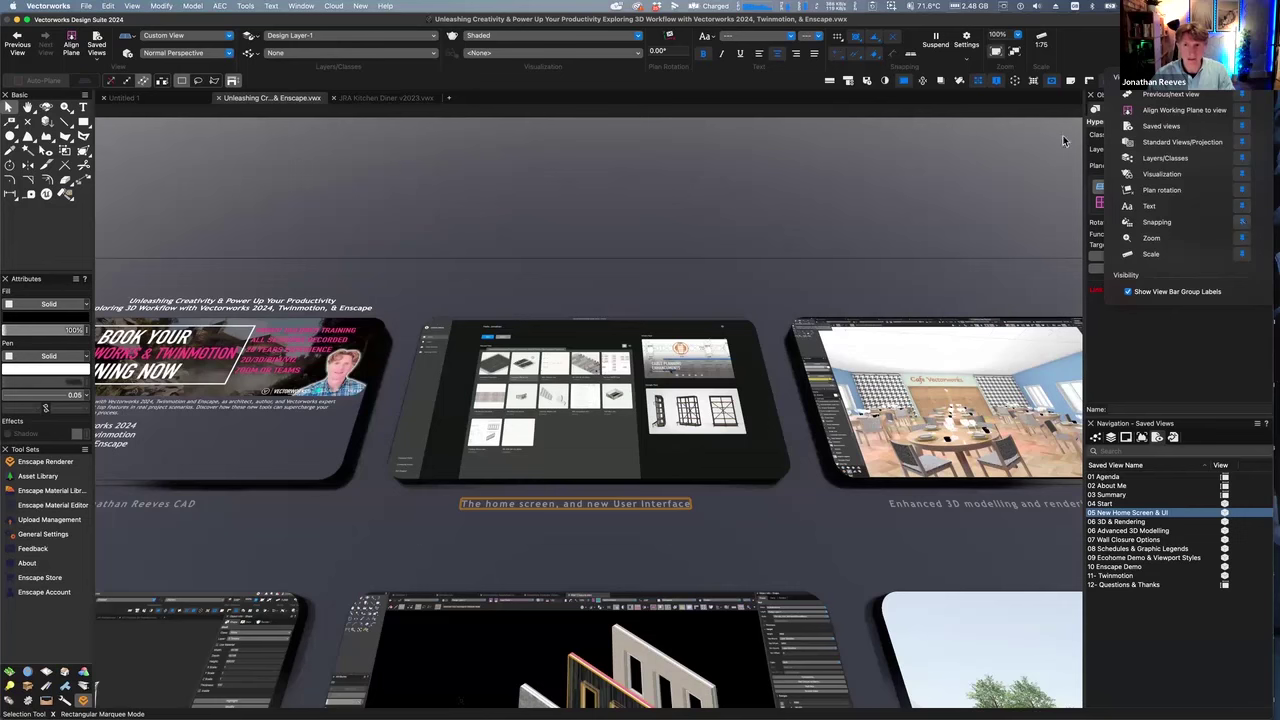
# Examine the View Bar's text controls and compare them with the program's standard text formatting commands
pyautogui.click(775, 40)
pyautogui.click(790, 38)
pyautogui.click(790, 38)
pyautogui.click(271, 6)
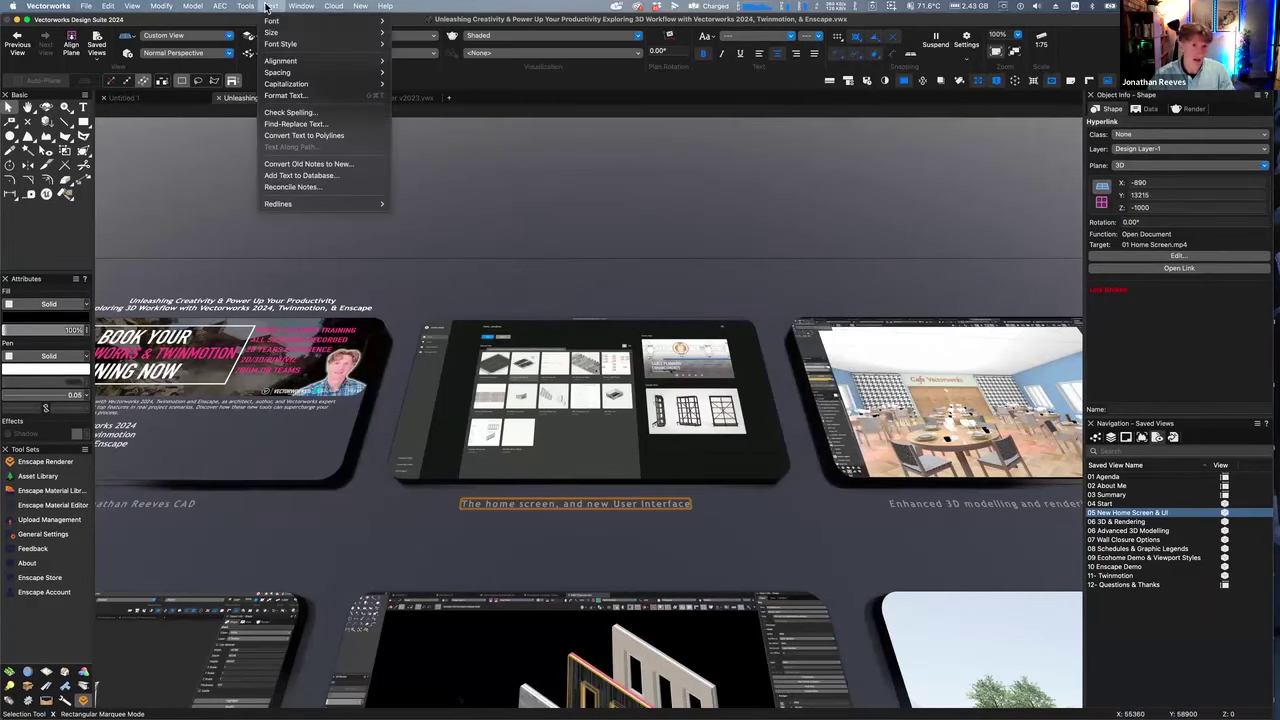
pyautogui.moveTo(273, 29)
pyautogui.press('Escape')
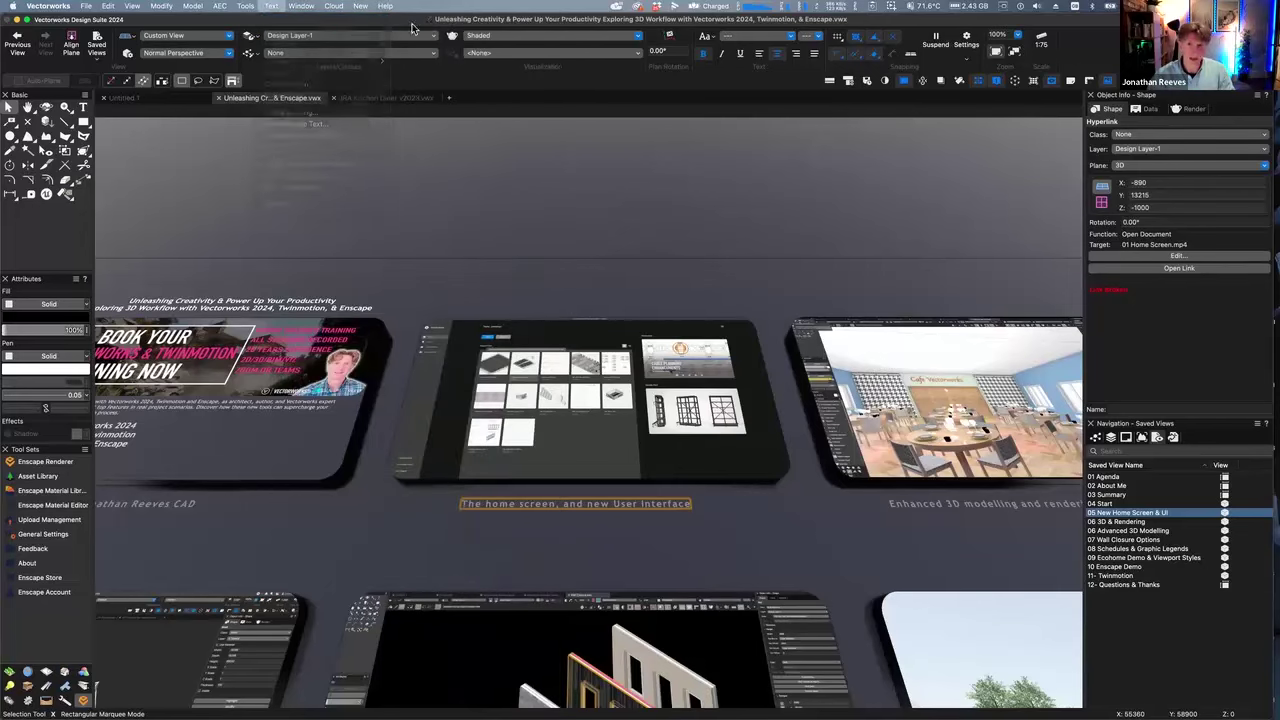
# Remove the Text and Snapping groups from the View Bar
pyautogui.click(1108, 80)
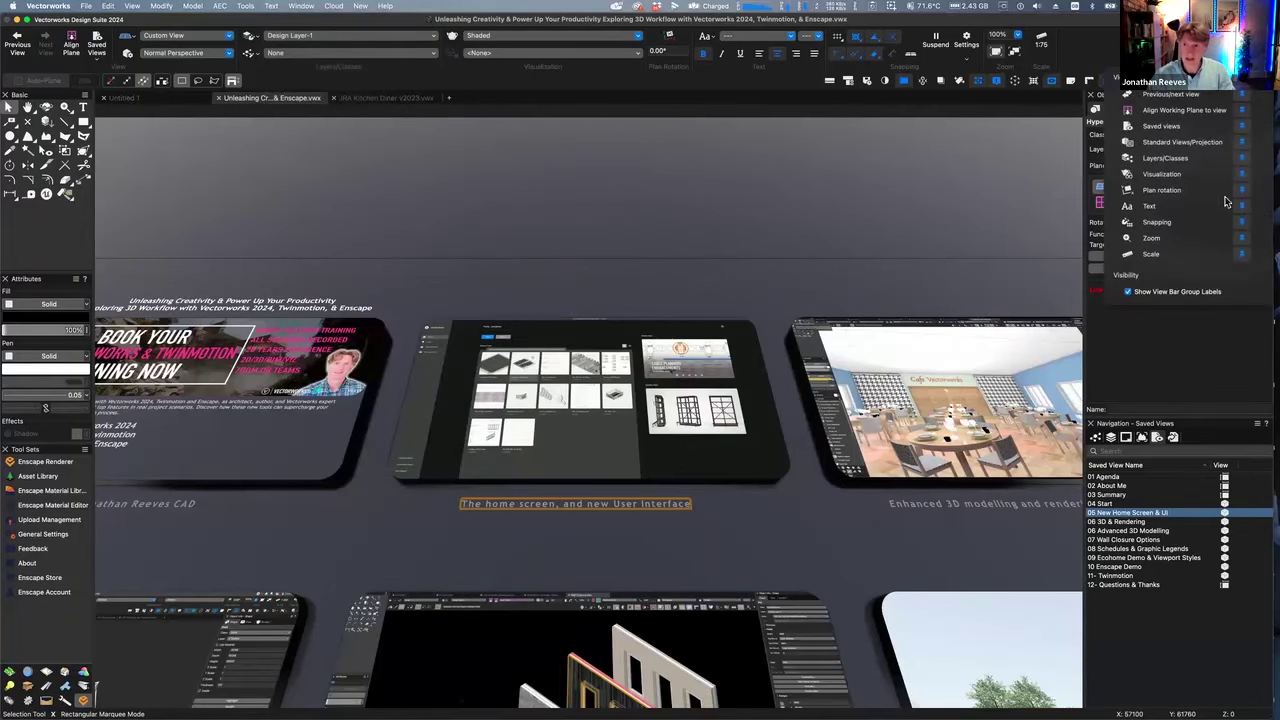
pyautogui.click(1243, 208)
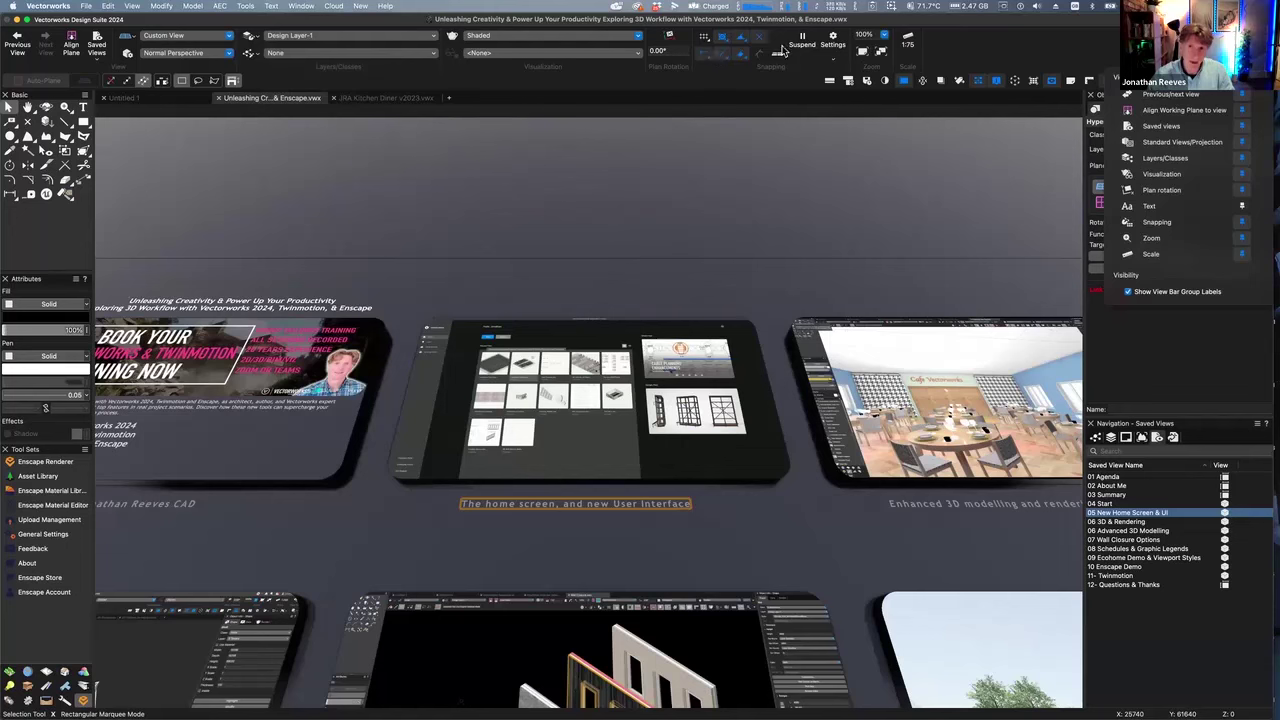
pyautogui.click(1241, 223)
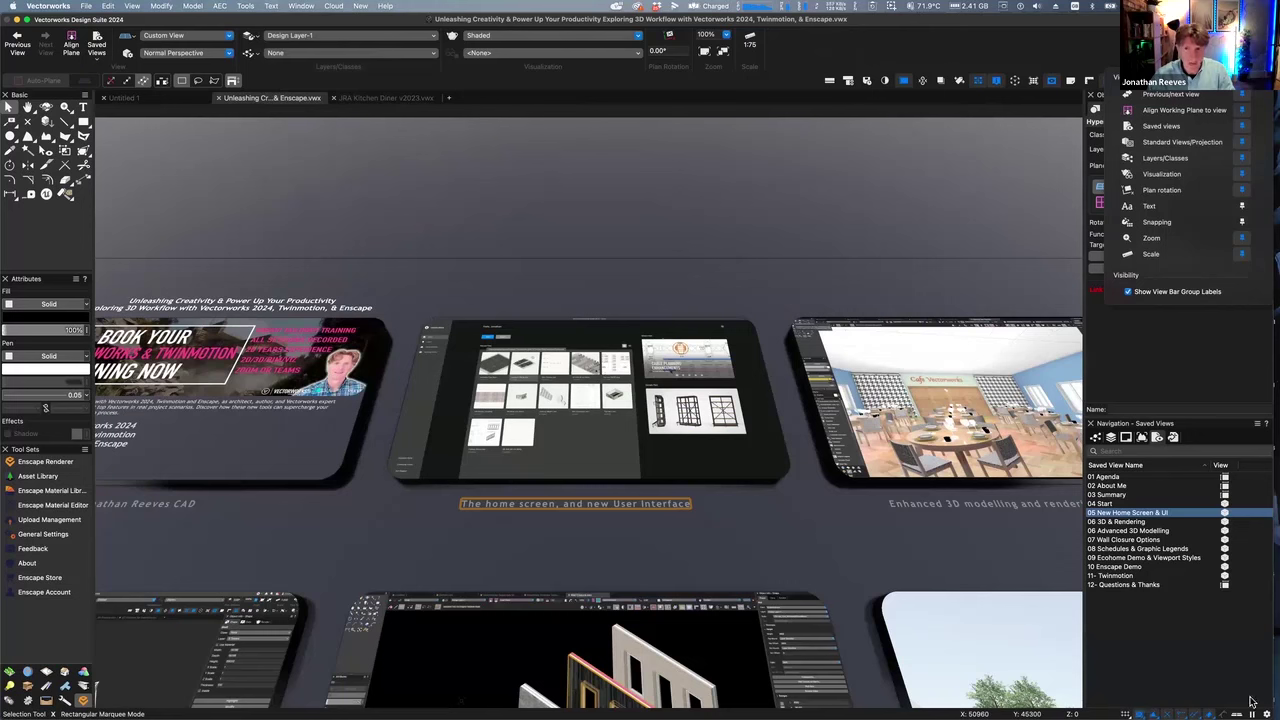
pyautogui.press('Escape')
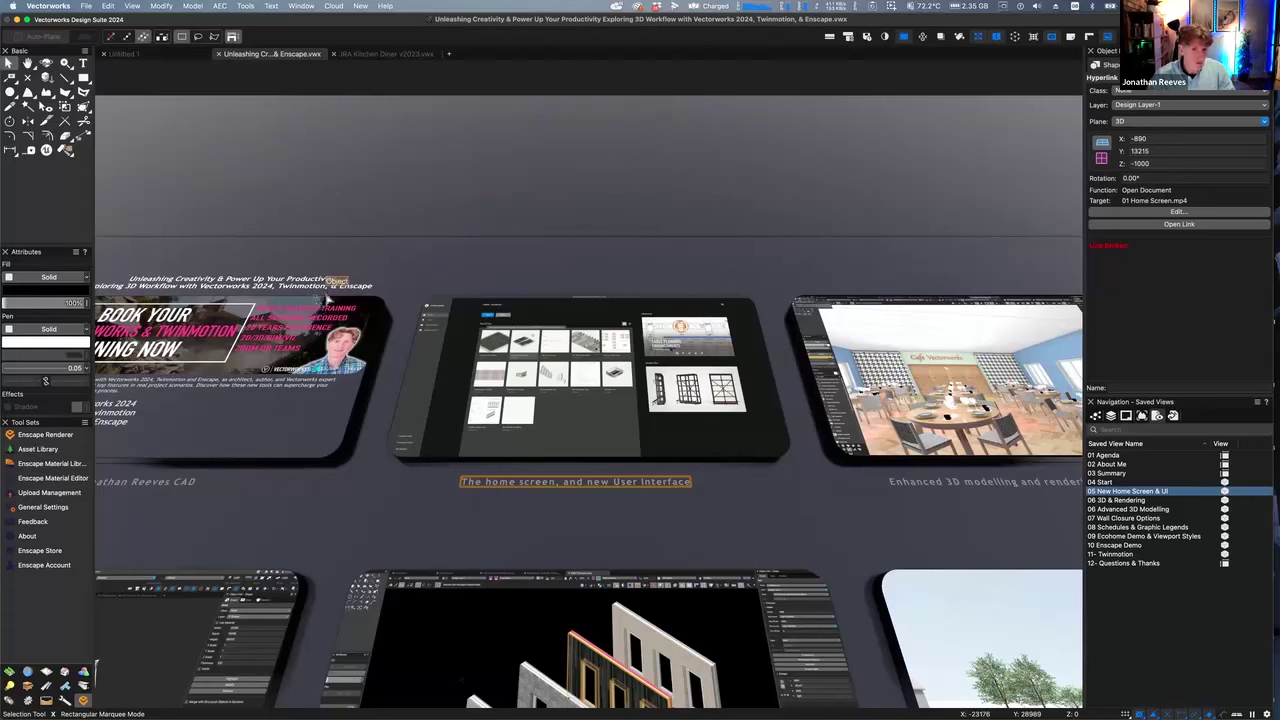
# Turn on the palette option Auto-Hide Docked Palettes
pyautogui.click(300, 6)
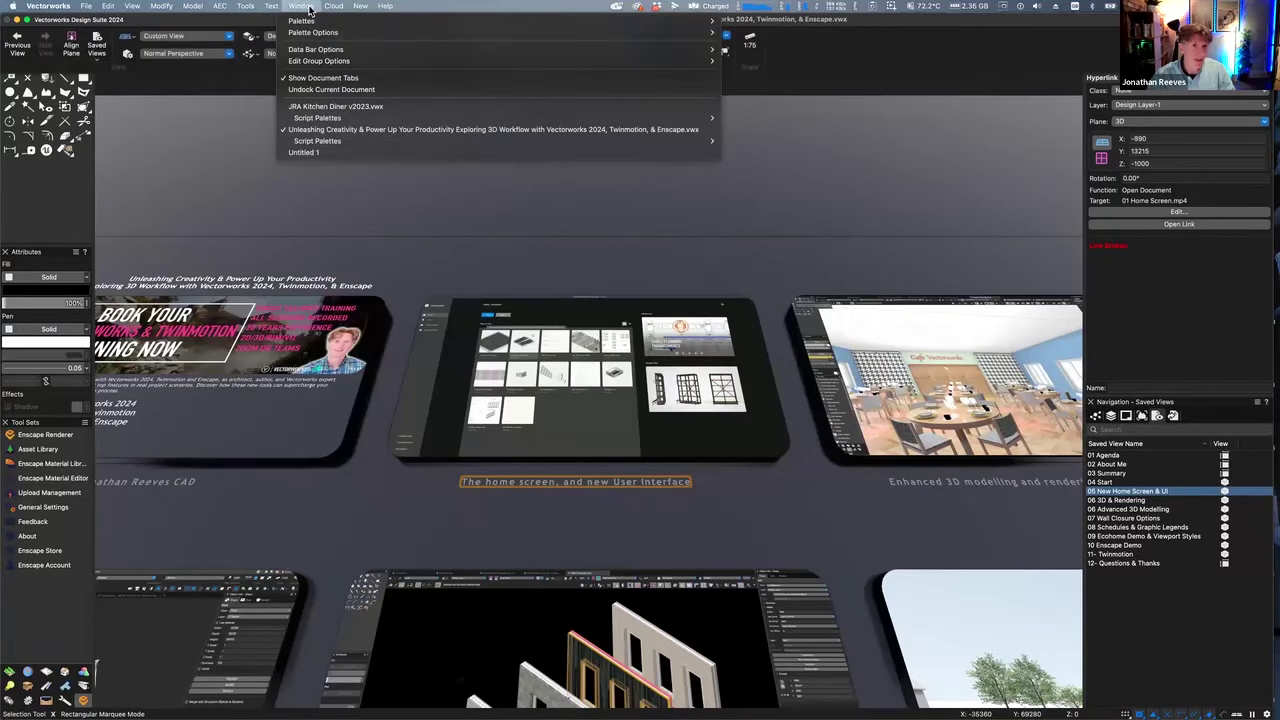
pyautogui.moveTo(310, 20)
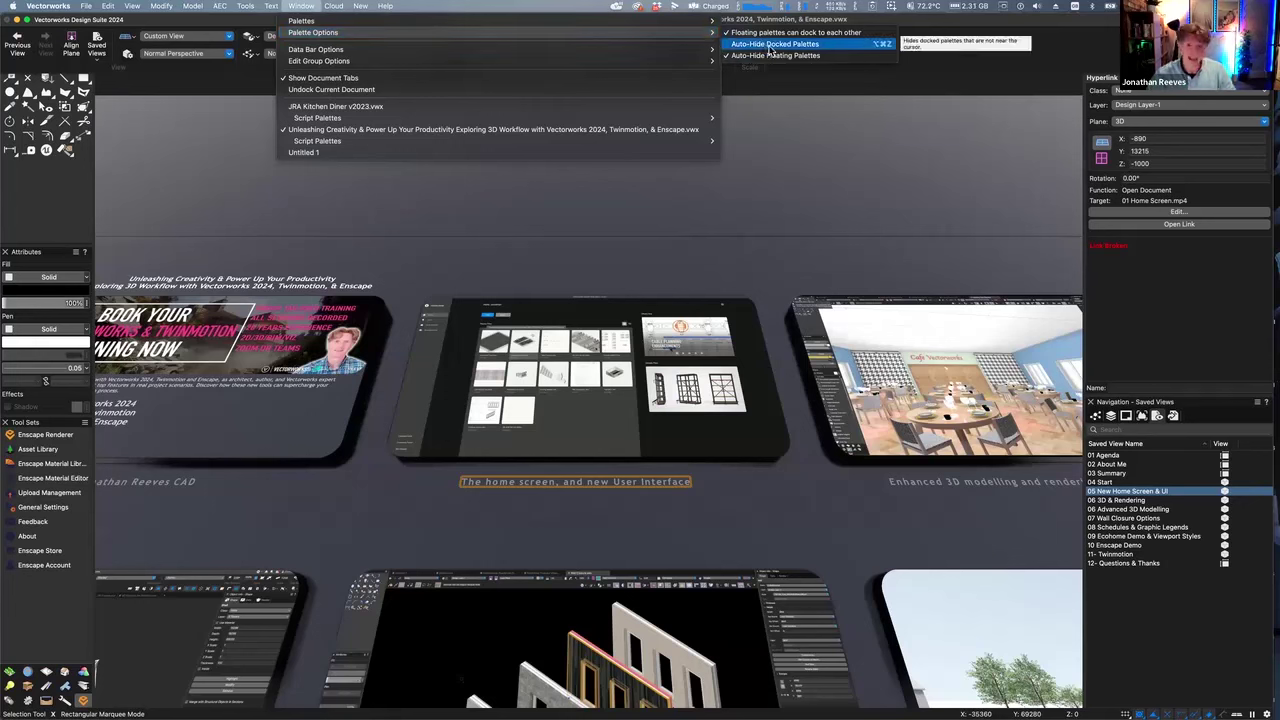
pyautogui.click(779, 47)
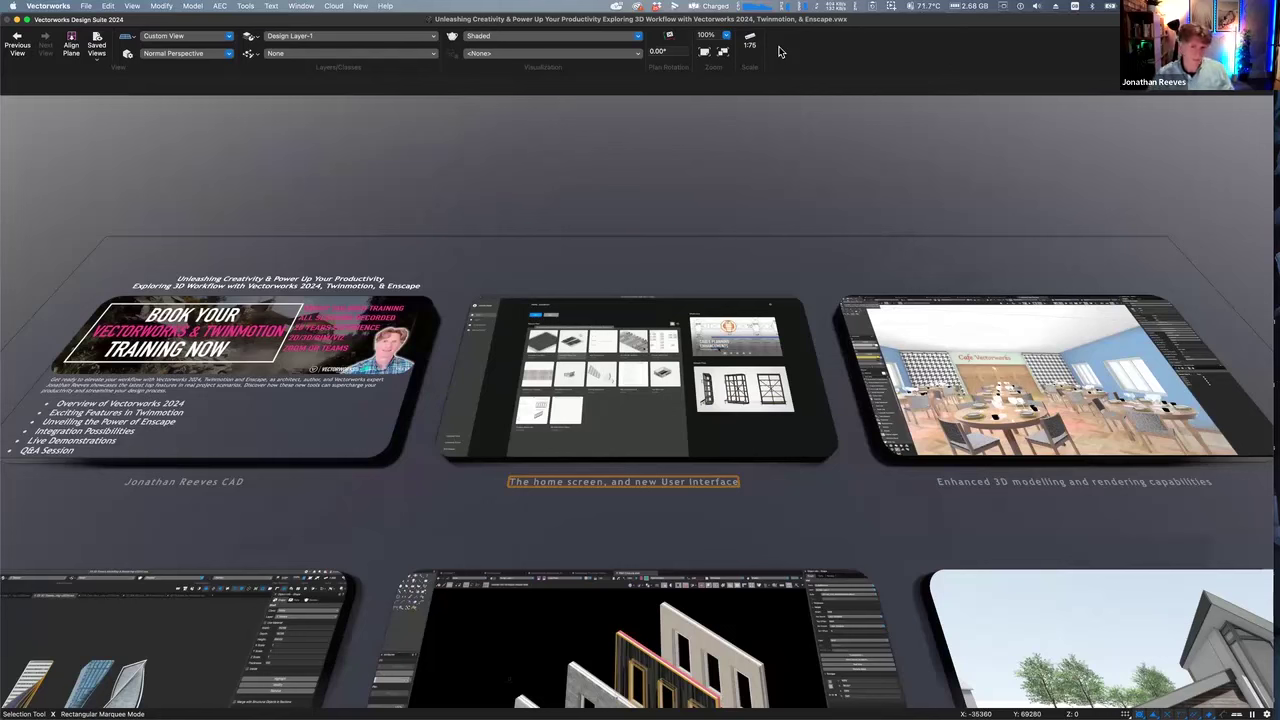
# Reveal the hidden palettes, switch to the saved view 06 3D & Rendering, and return to 05 New Home Screen & UI
pyautogui.moveTo(1268, 312)
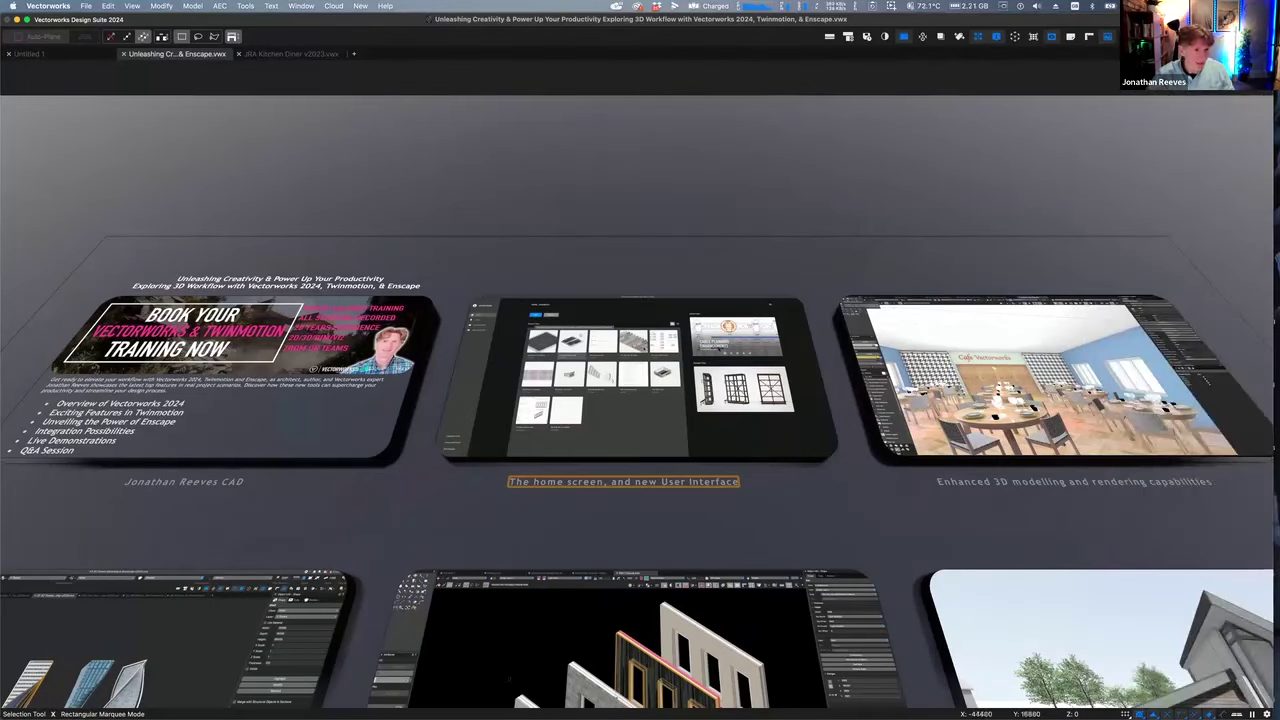
pyautogui.moveTo(3, 400)
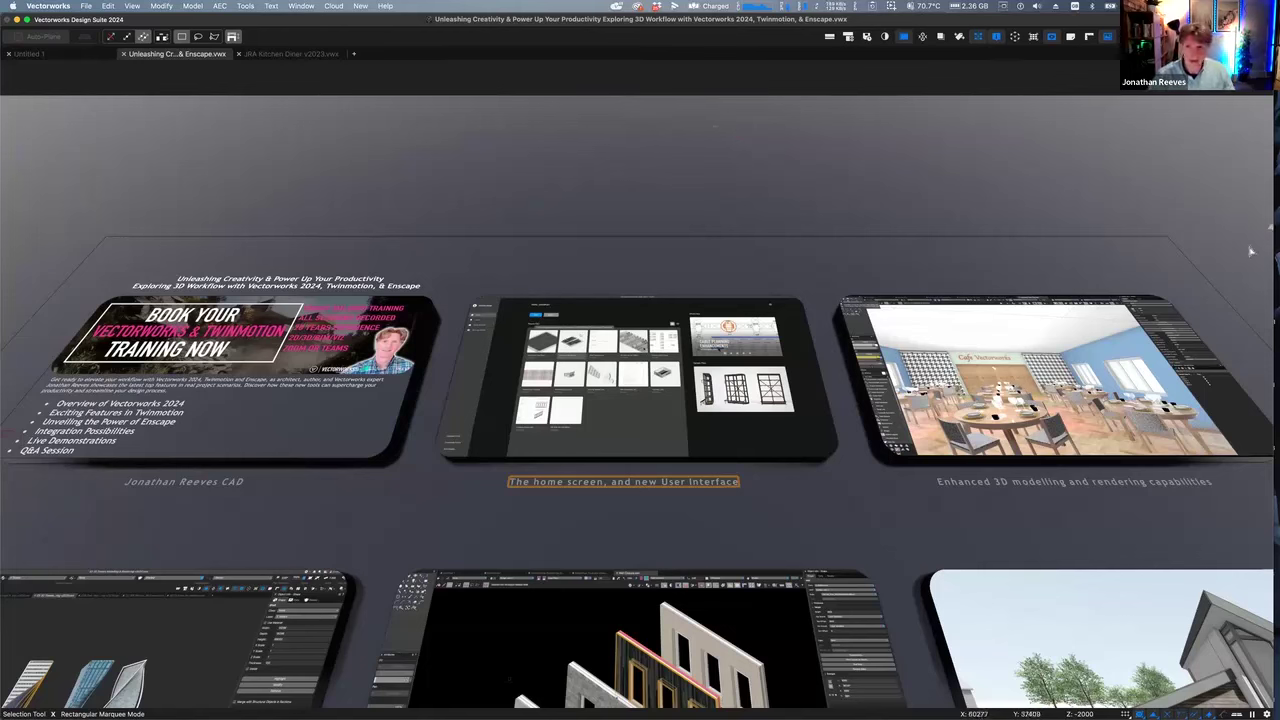
pyautogui.moveTo(1268, 265)
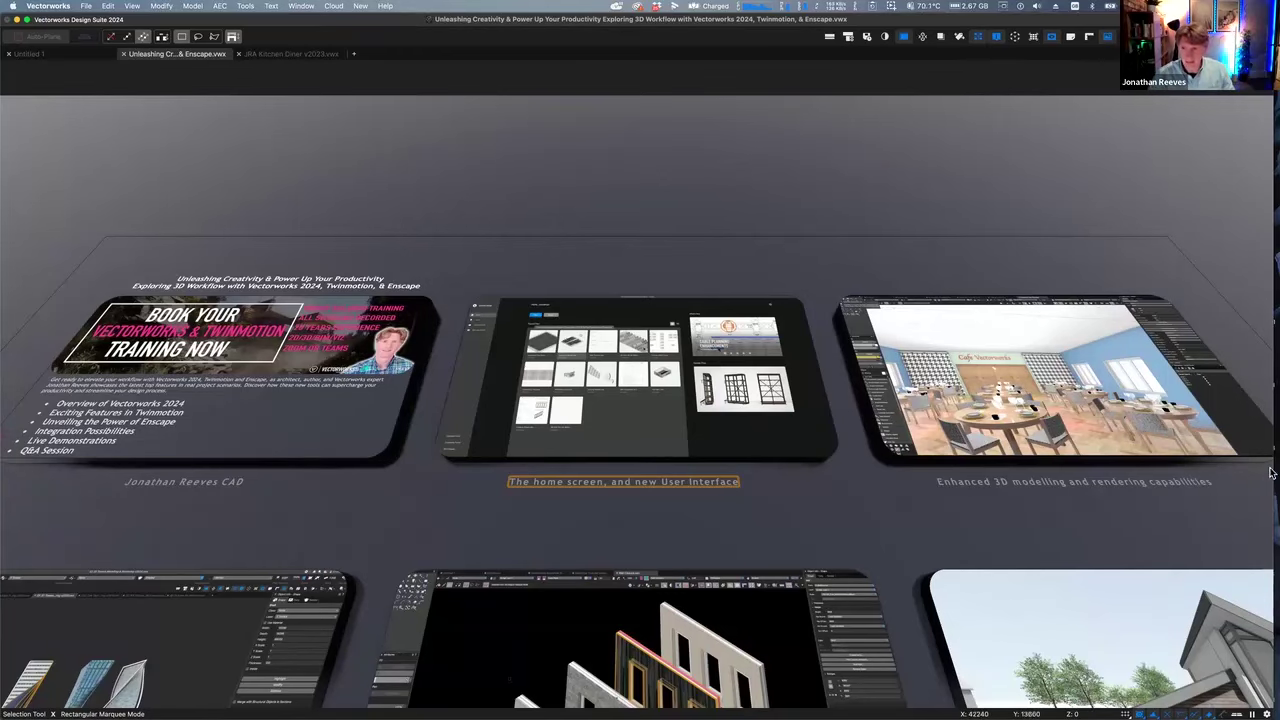
pyautogui.moveTo(1272, 474)
pyautogui.doubleClick(1140, 500)
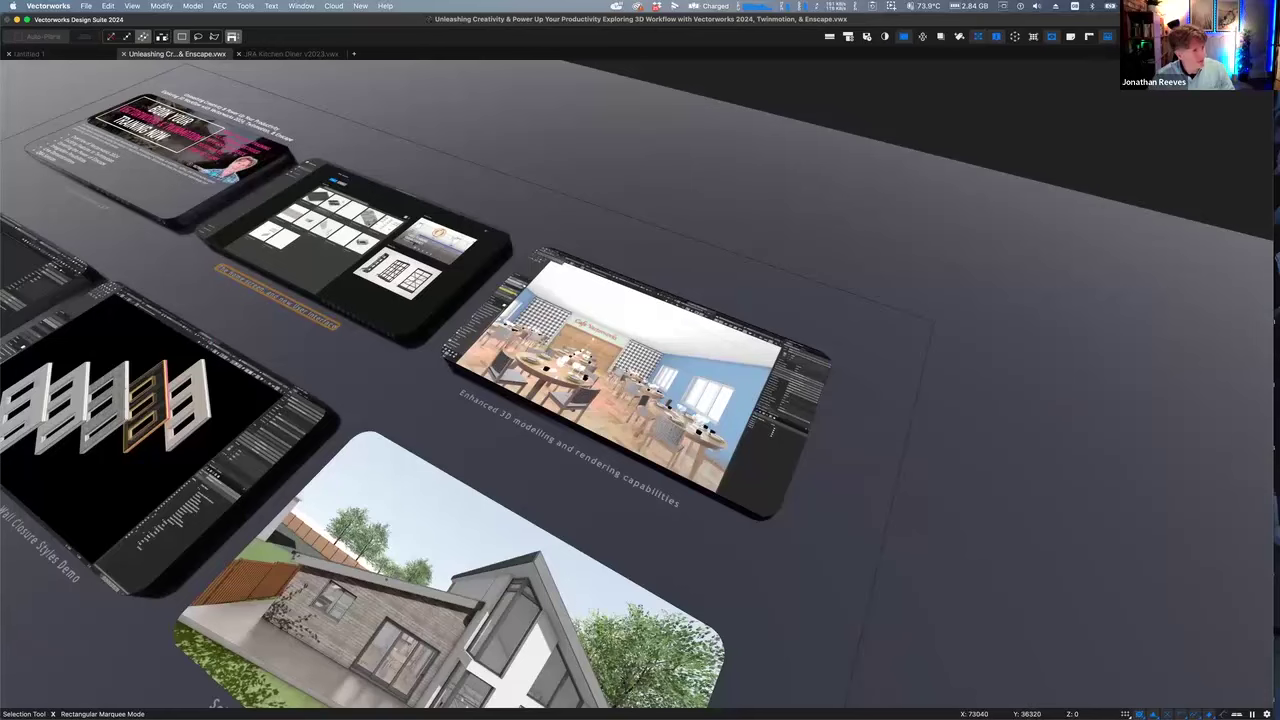
pyautogui.moveTo(1243, 455)
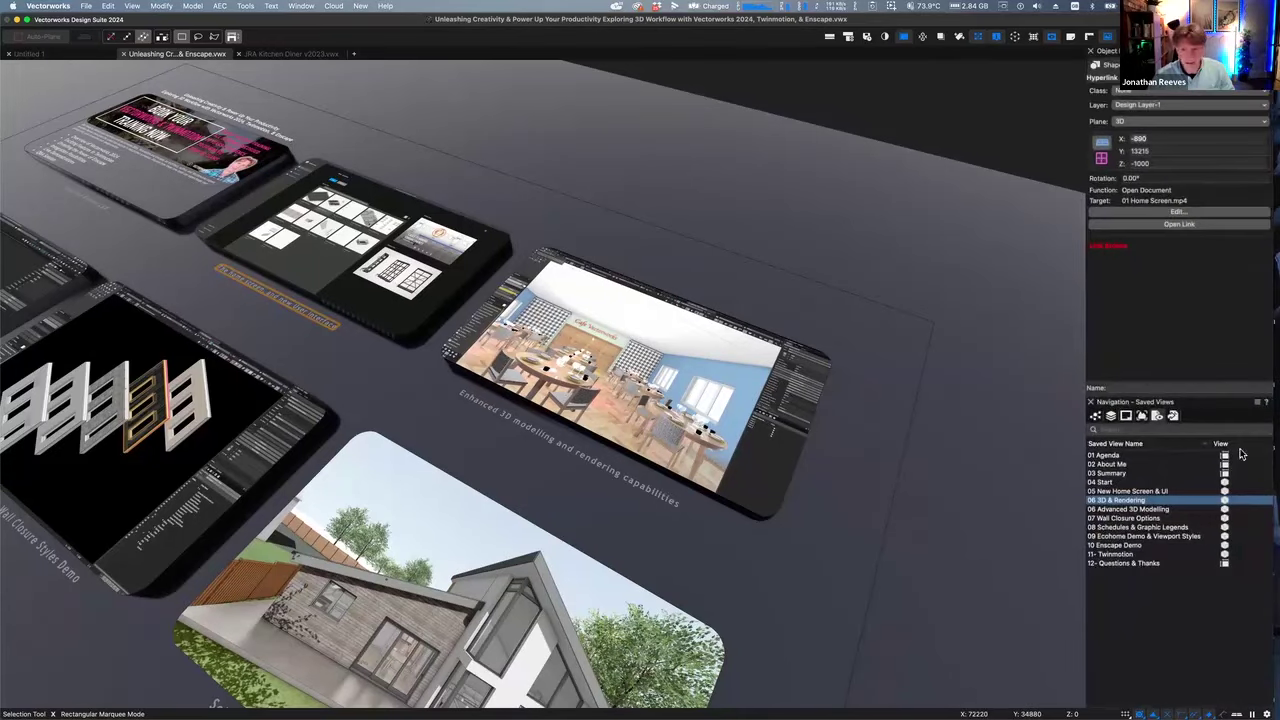
pyautogui.doubleClick(1137, 492)
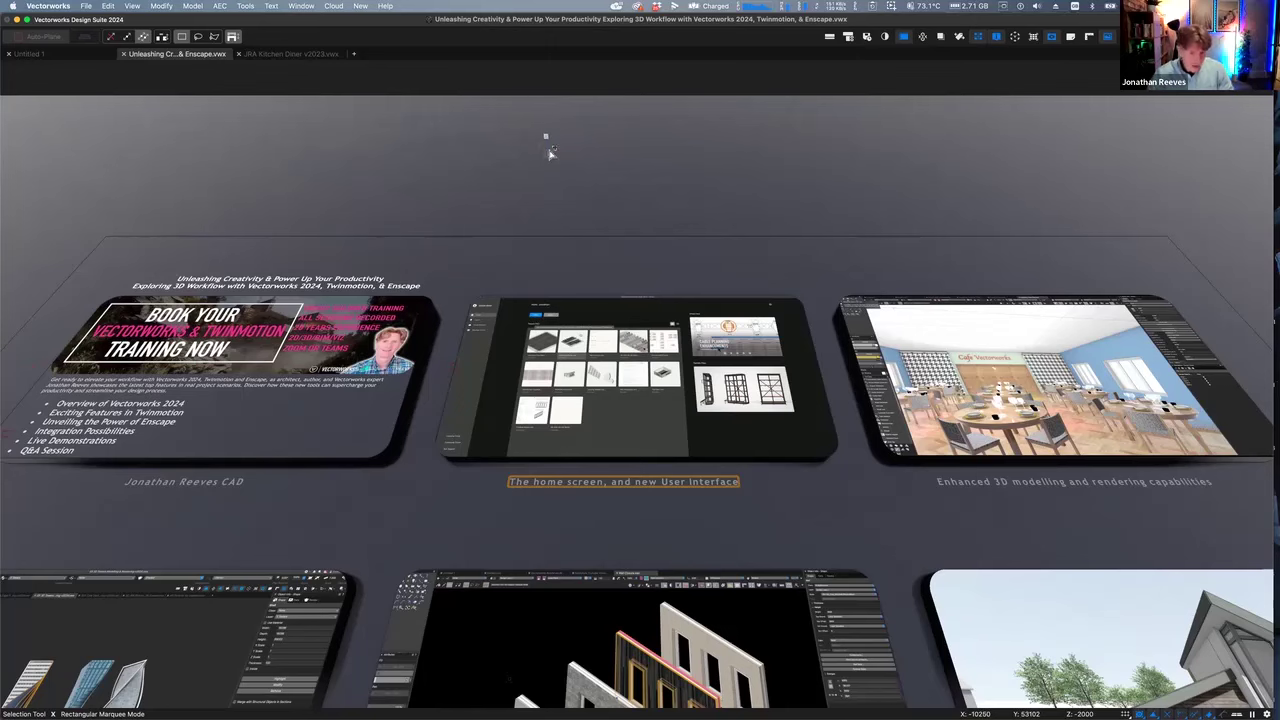
# Turn off auto-hiding so the docked palettes stay displayed
pyautogui.press('super+shift+r')
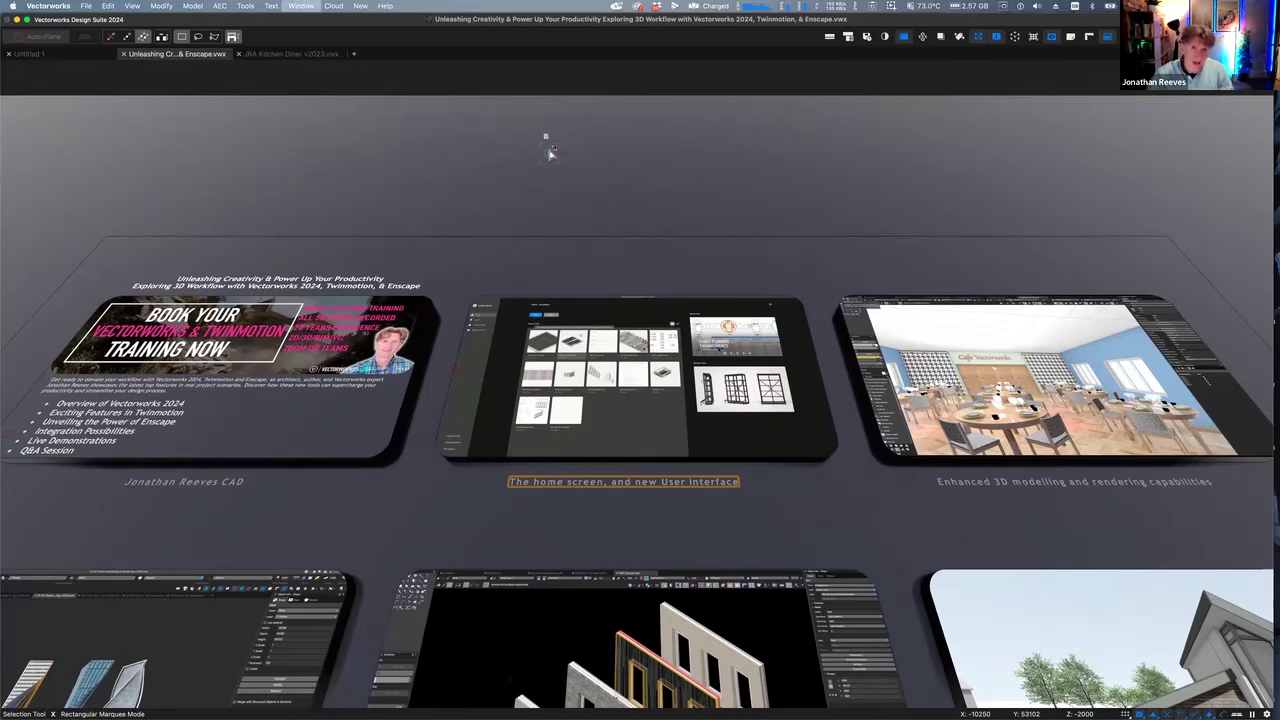
pyautogui.press('super+shift+r')
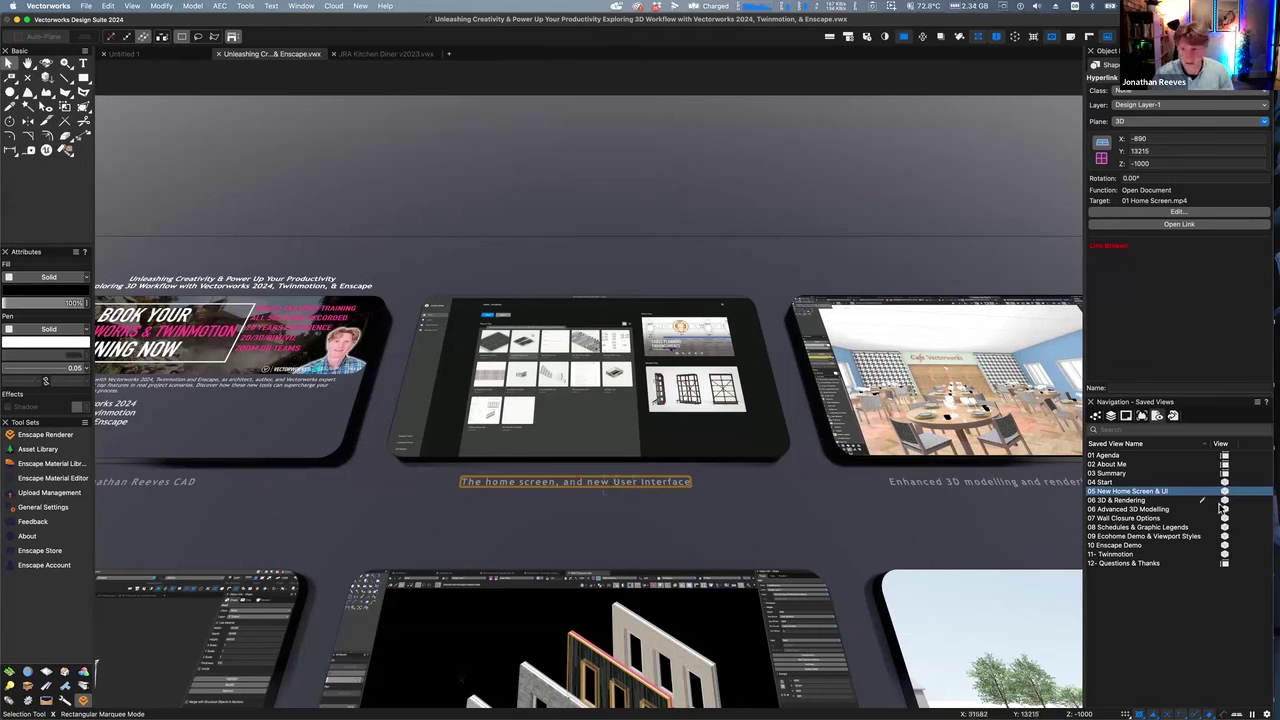
# In saved view 06 3D & Rendering, select the "Enhanced 3D modelling and rendering capabilities" hyperlink and display the tool set containing the Hyperlink tool
pyautogui.doubleClick(1122, 501)
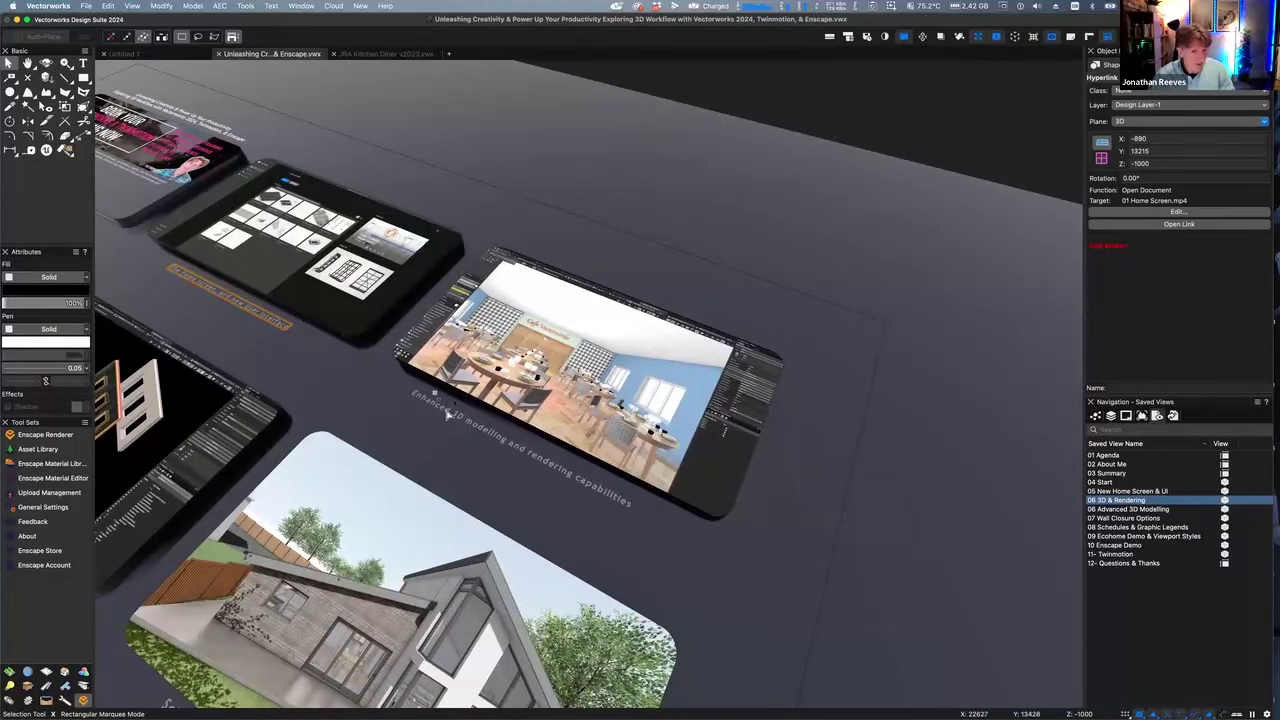
pyautogui.click(497, 443)
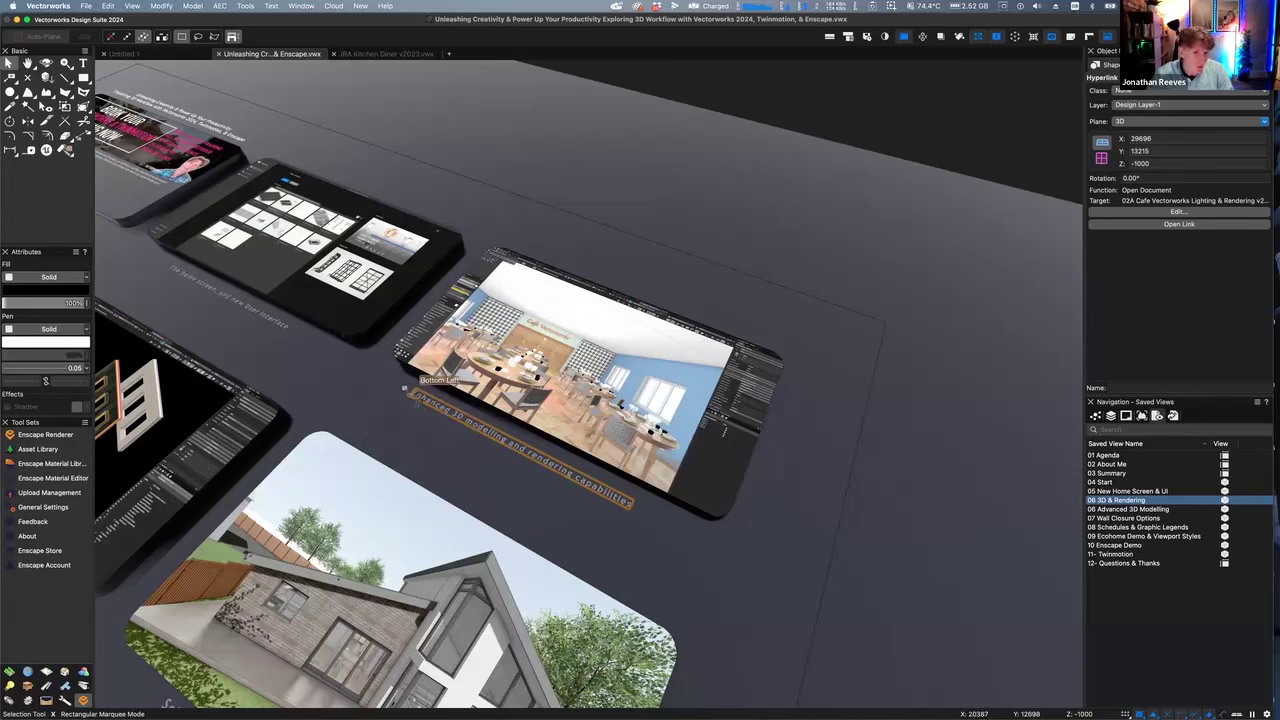
pyautogui.click(46, 686)
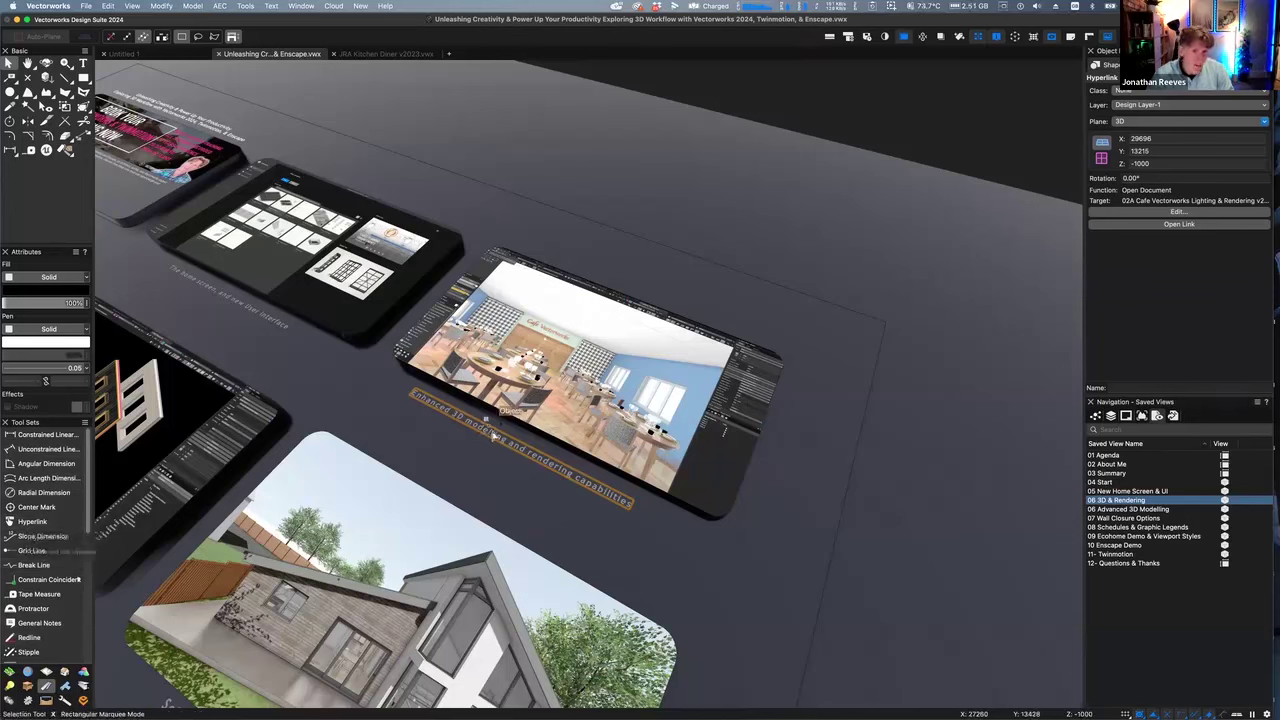
# Review the available function types in the selected hyperlink's settings, and leave the settings without changing them
pyautogui.click(1165, 223)
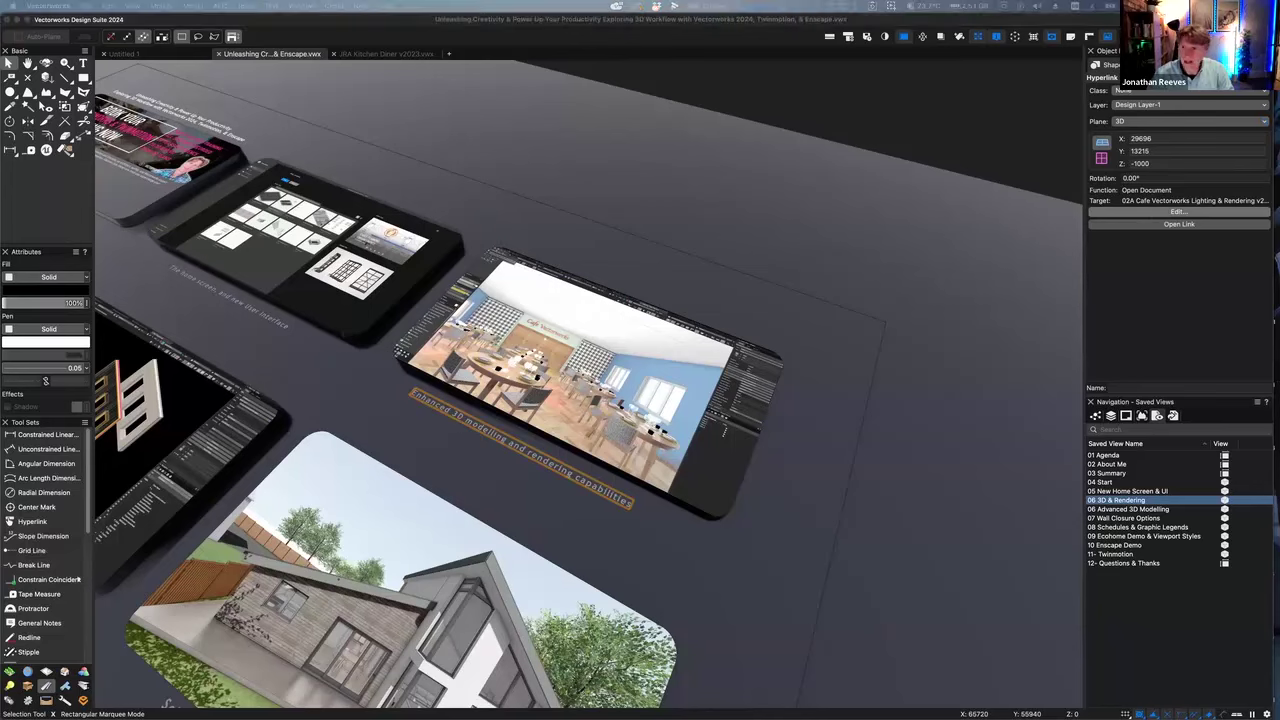
pyautogui.click(480, 146)
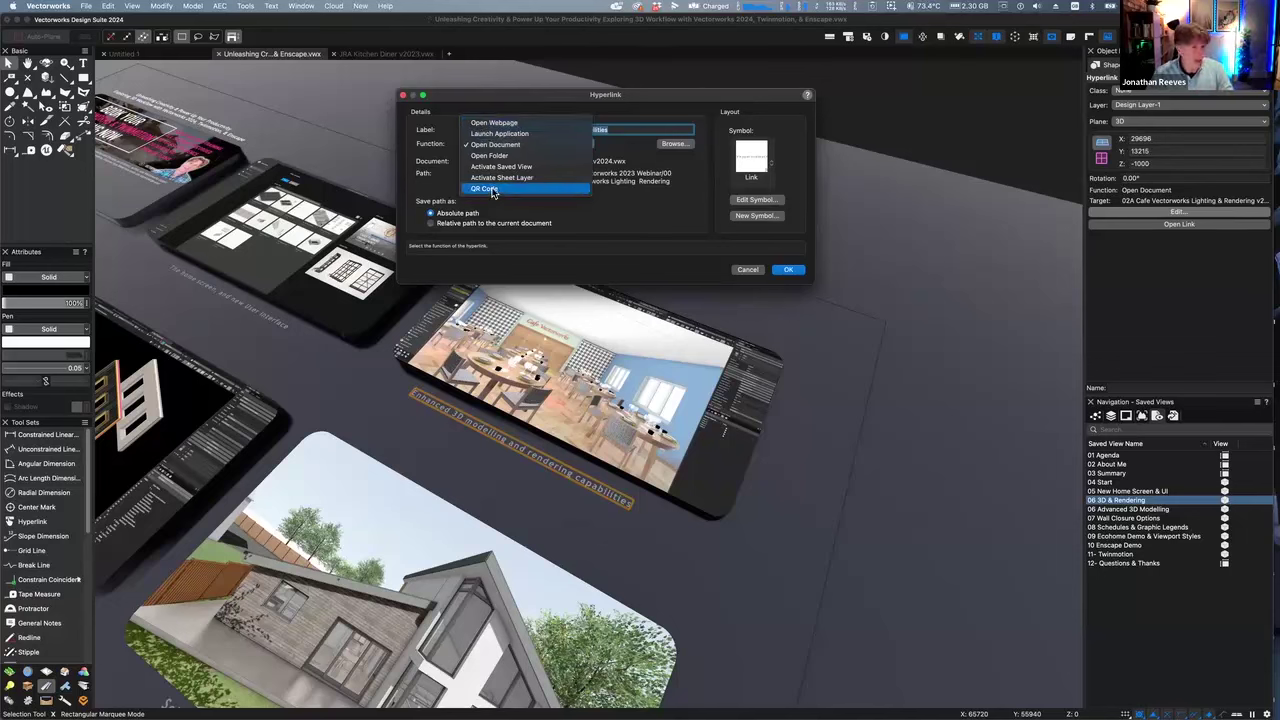
pyautogui.click(775, 219)
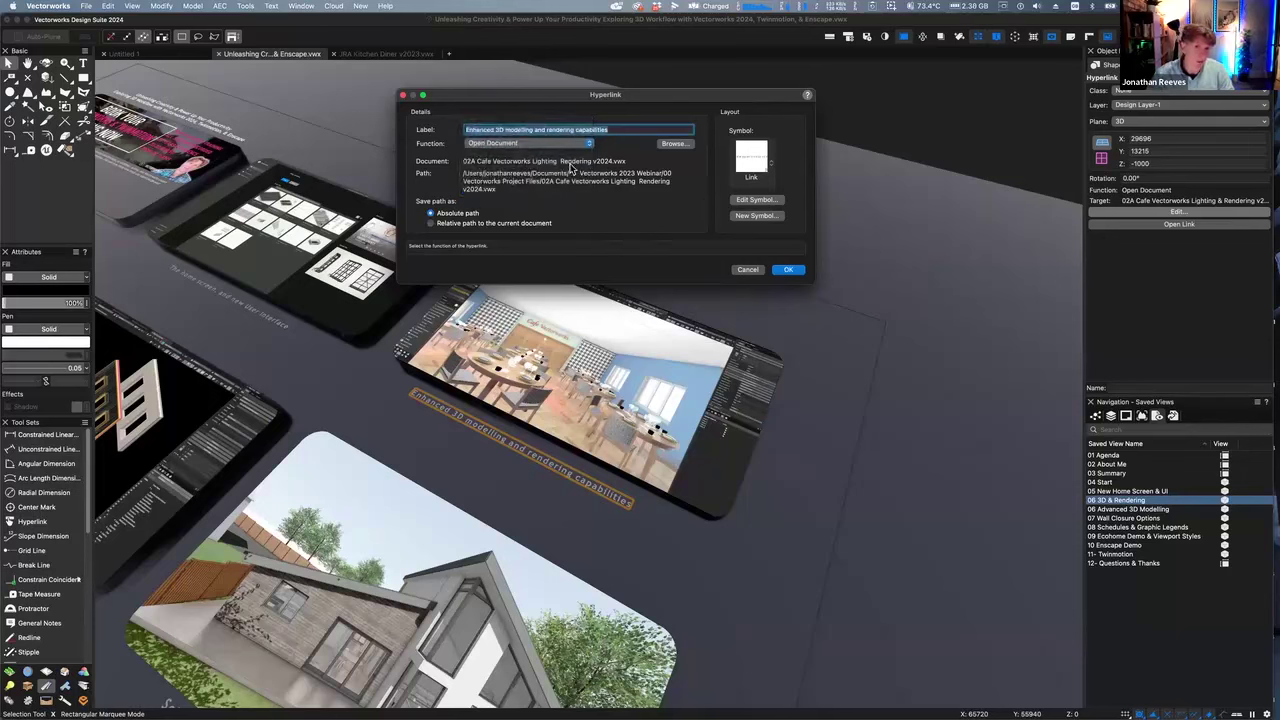
pyautogui.click(747, 269)
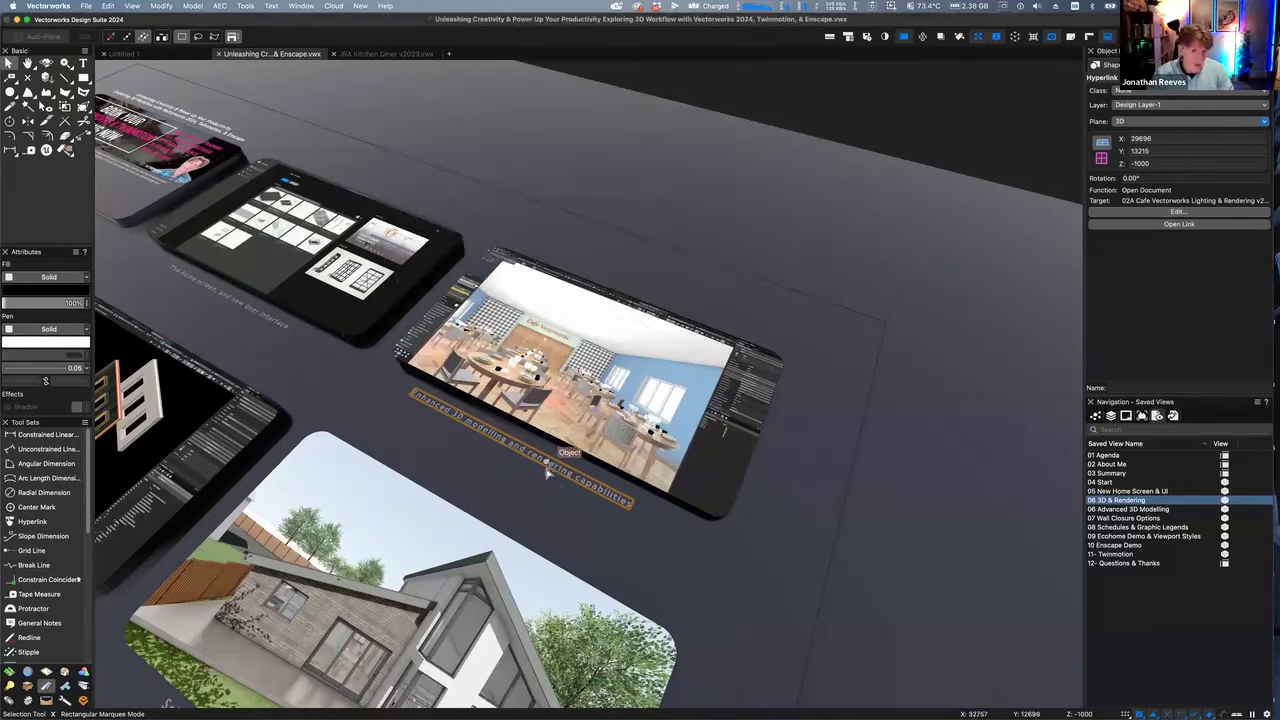
# Open the linked document 02A Cafe Vectorworks Lighting & Rendering v2024 and switch its drawing background from black to white
pyautogui.click(547, 466)
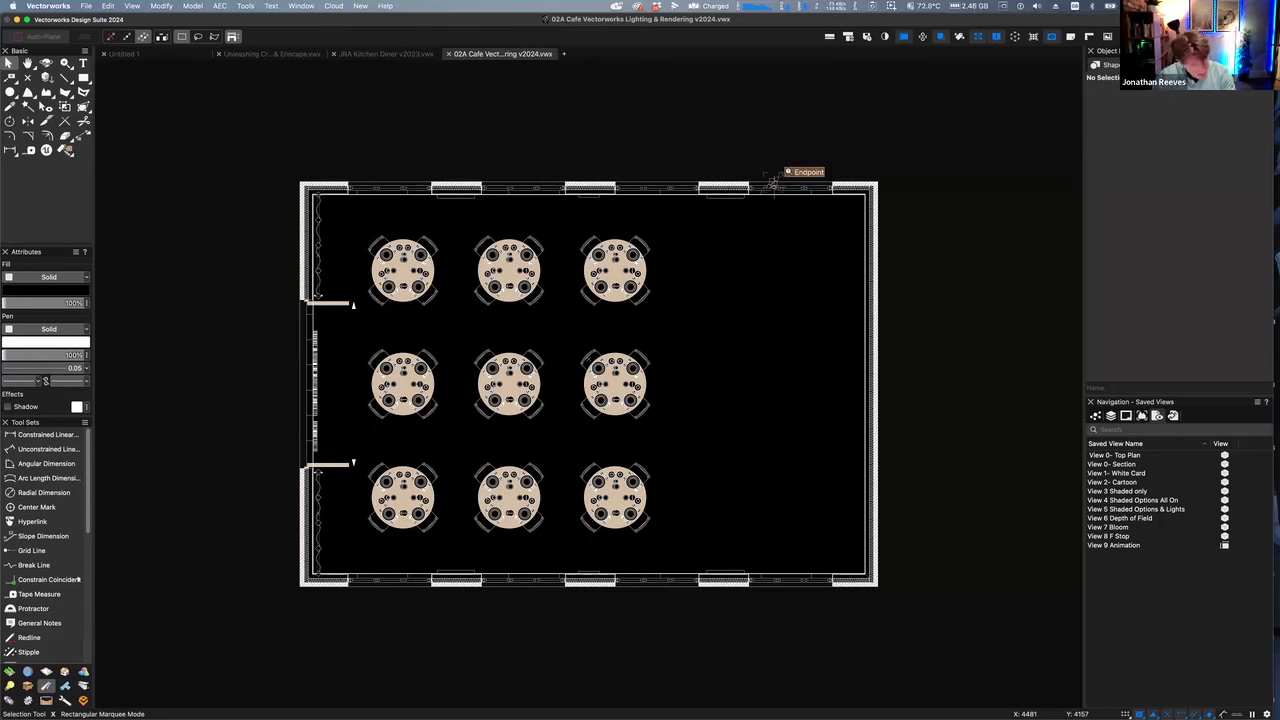
pyautogui.click(904, 37)
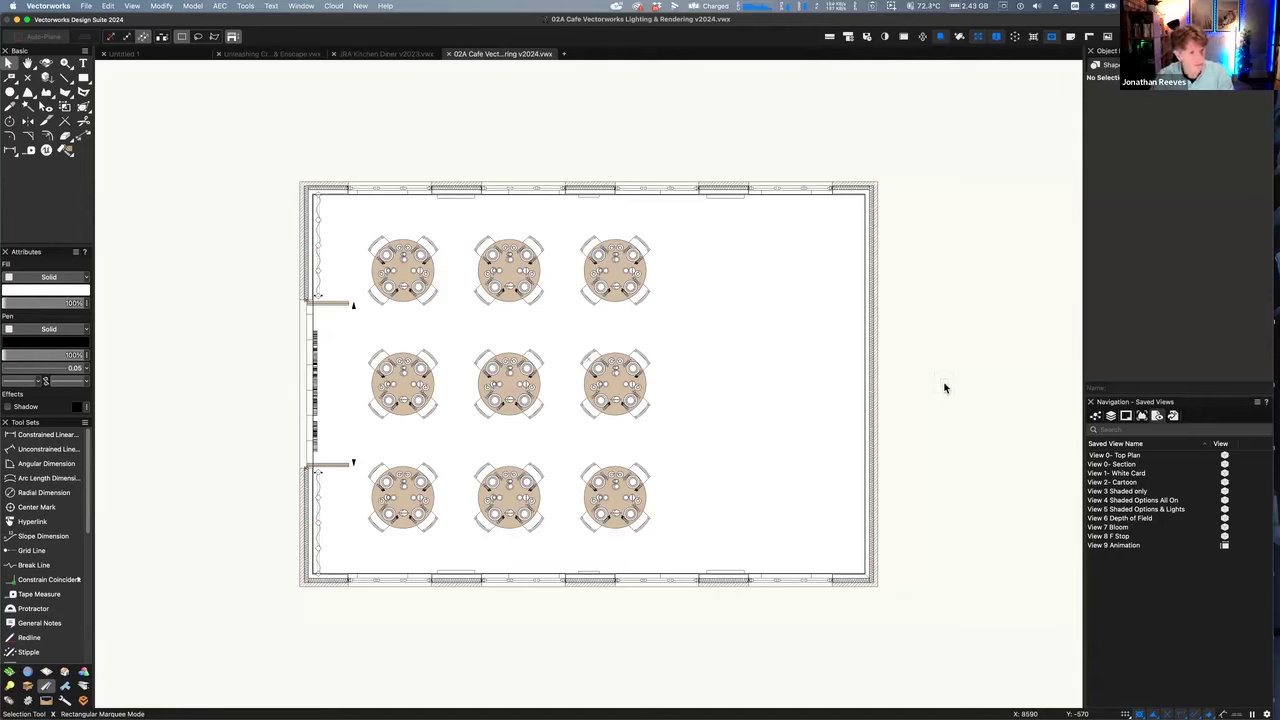
# Activate saved views View 0- Top Plan and View 0- Section, and raise the clip cube's top face by about 904
pyautogui.doubleClick(1122, 457)
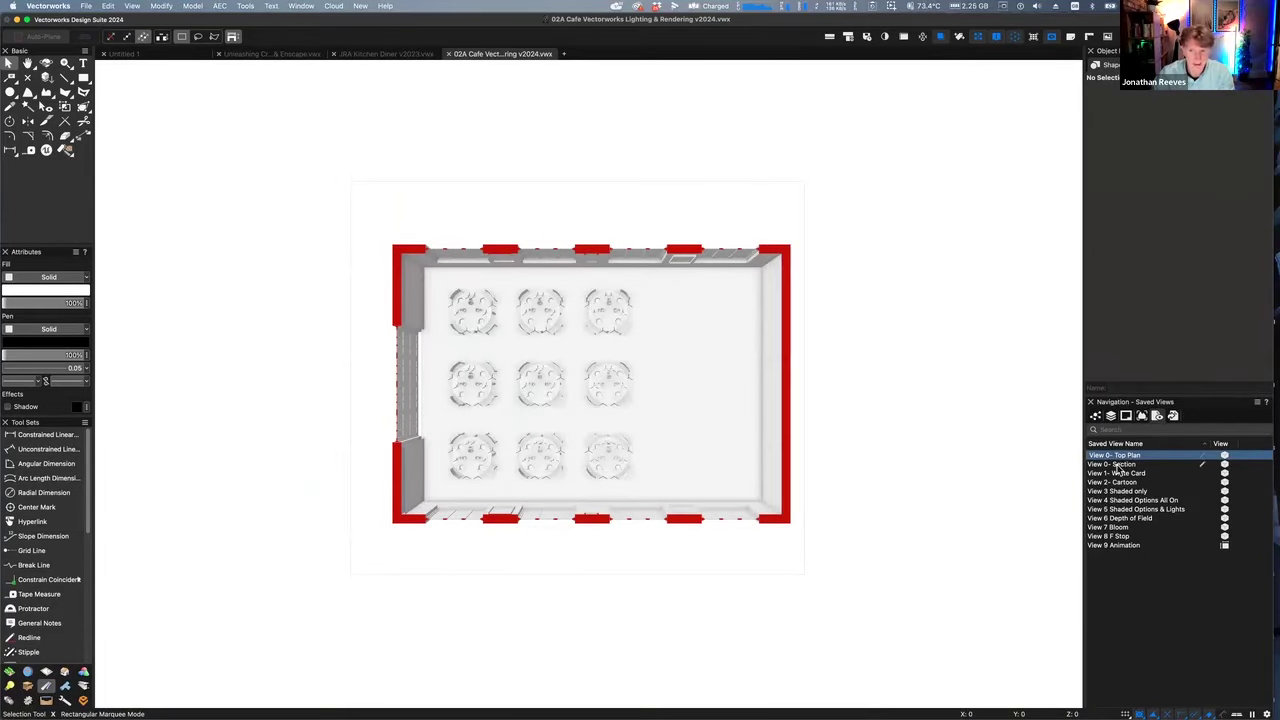
pyautogui.doubleClick(1118, 465)
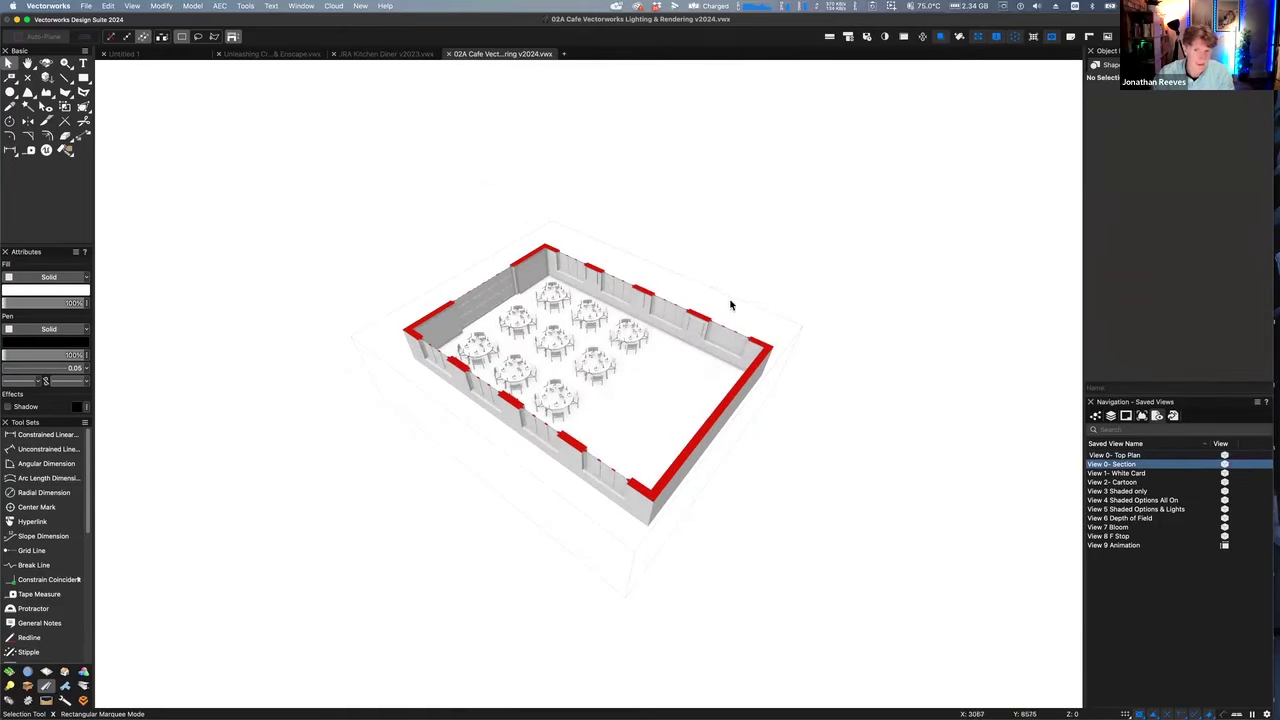
pyautogui.click(729, 300)
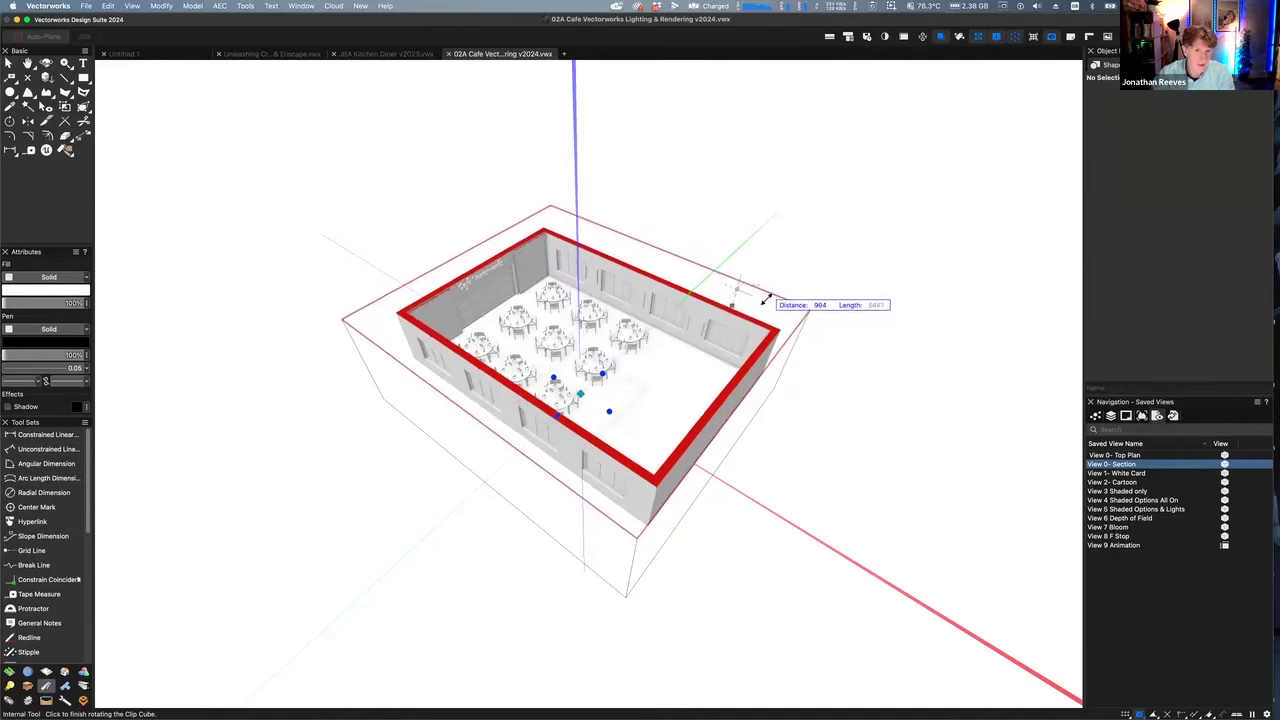
pyautogui.click(740, 288)
# Activate the saved view View 1- White Card, auto-hide the docked palettes and display the View Bar
pyautogui.doubleClick(1124, 474)
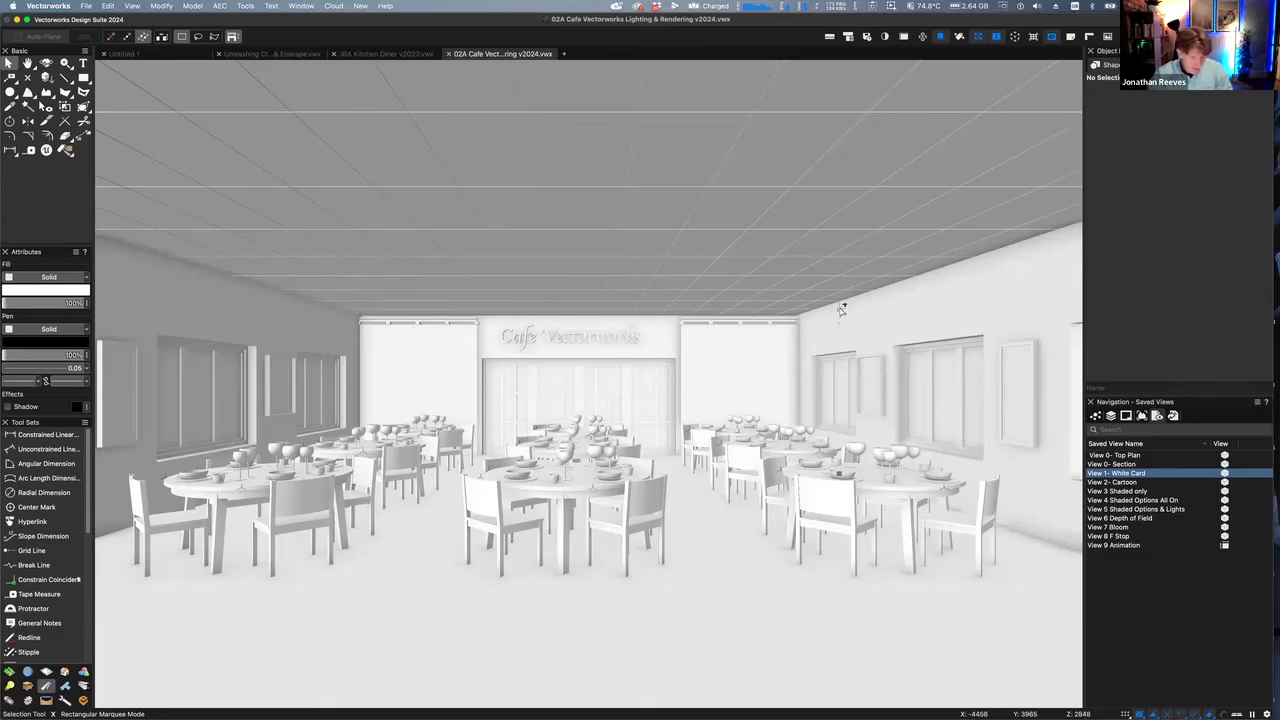
pyautogui.press('super+r')
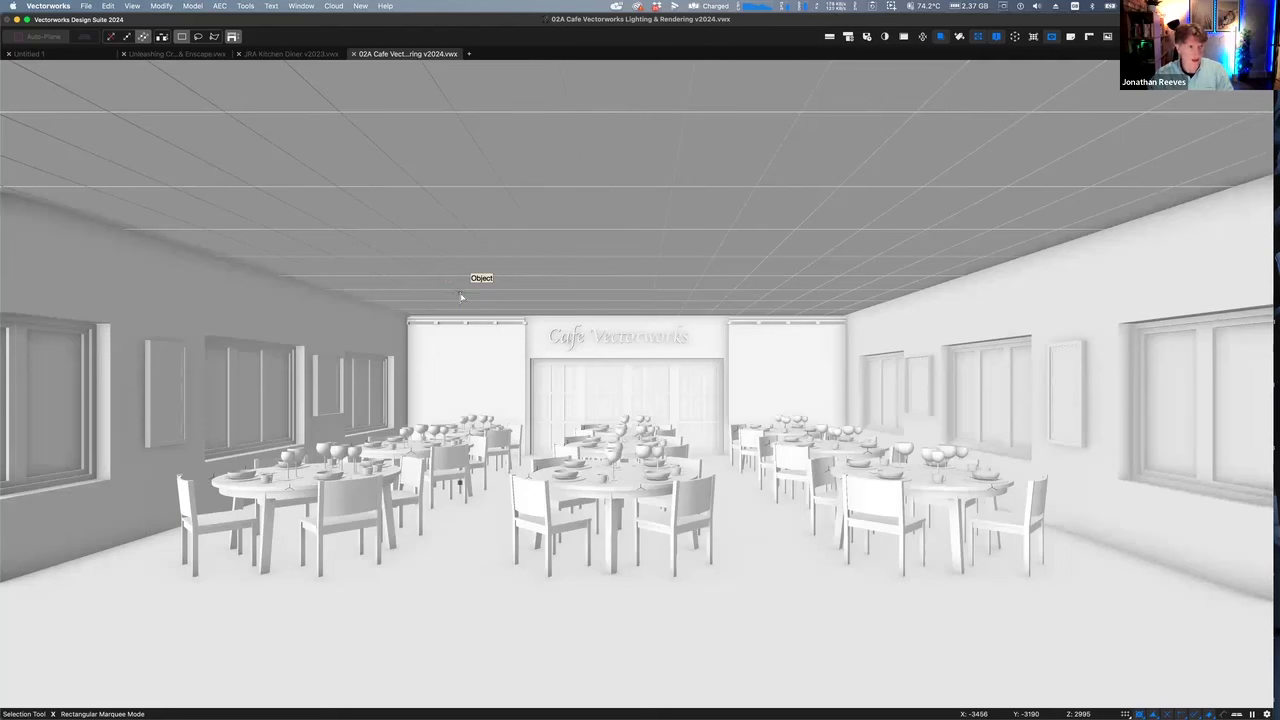
pyautogui.click(1089, 36)
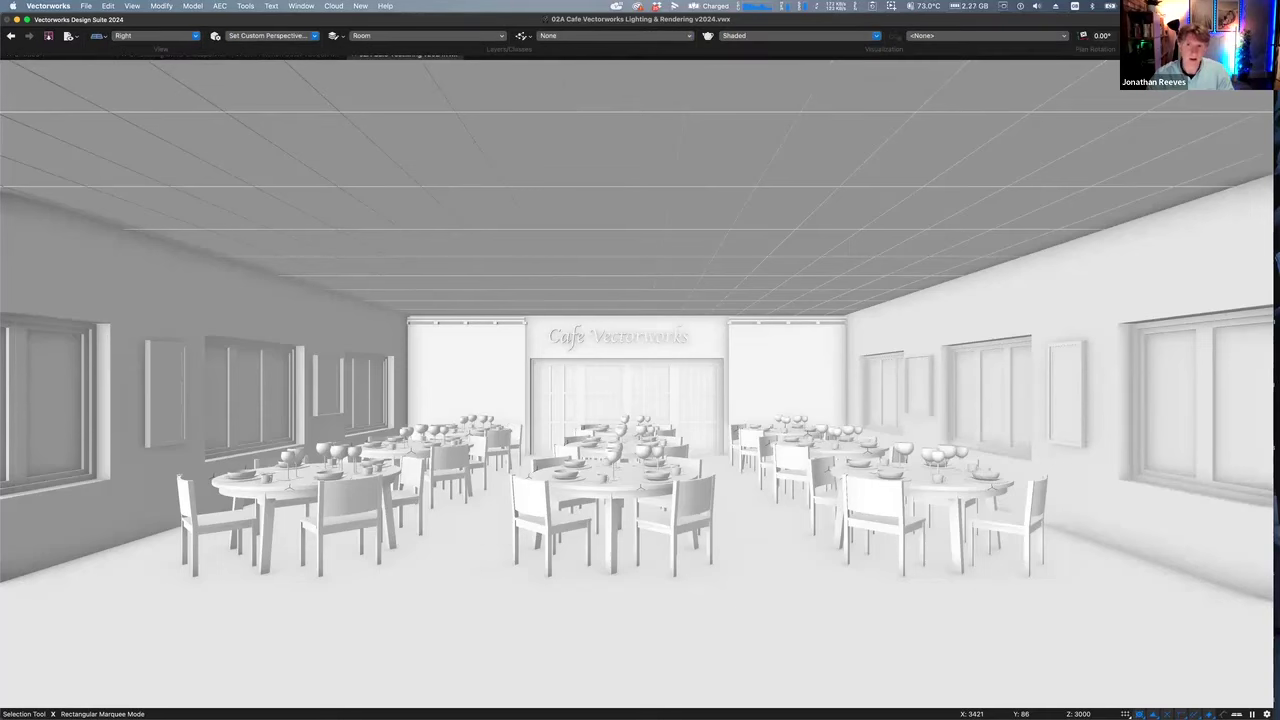
# In the Shaded render mode's Lighting Options, compare the café with ambient occlusion off and on, leaving it on
pyautogui.click(802, 38)
pyautogui.click(775, 231)
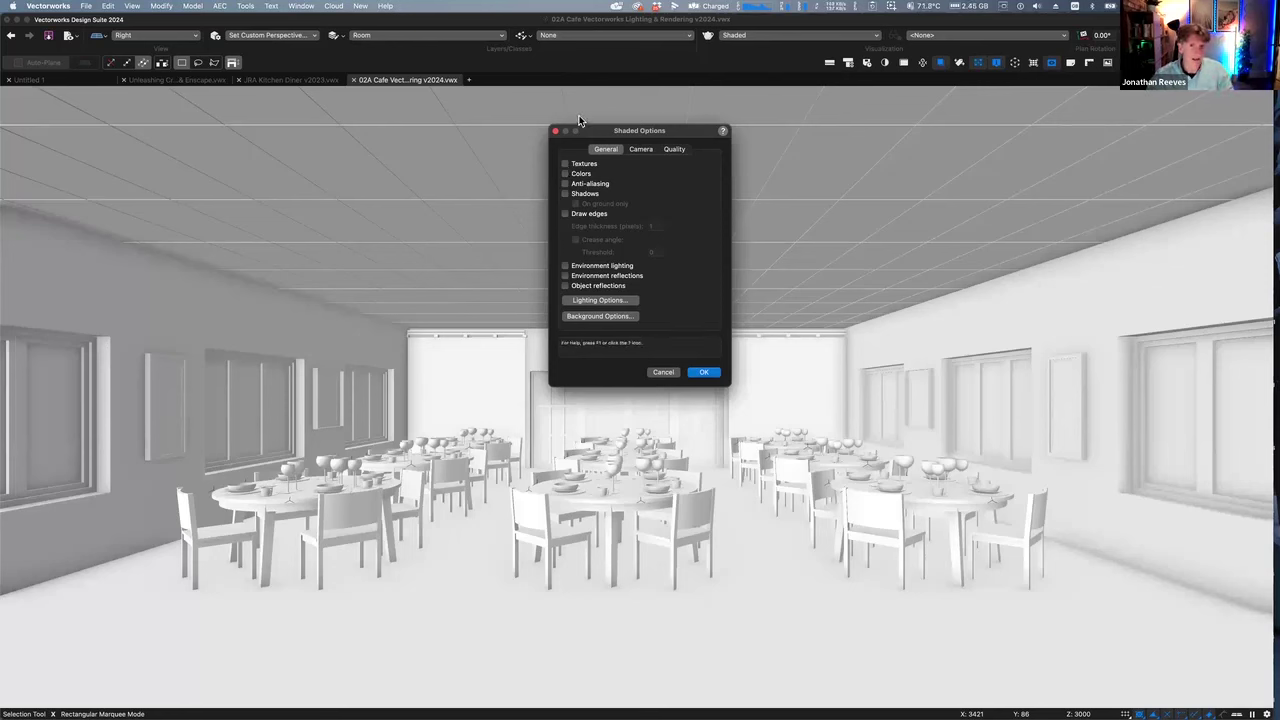
pyautogui.click(611, 300)
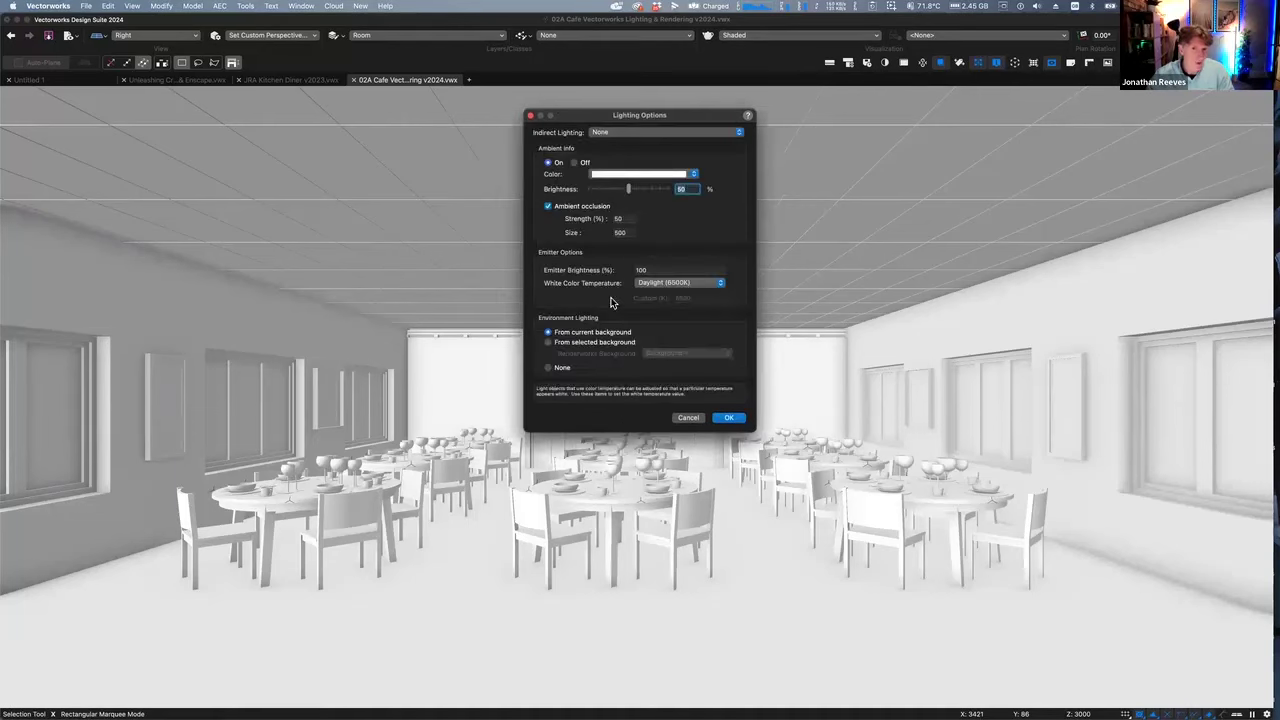
pyautogui.click(548, 206)
pyautogui.click(548, 206)
pyautogui.click(548, 206)
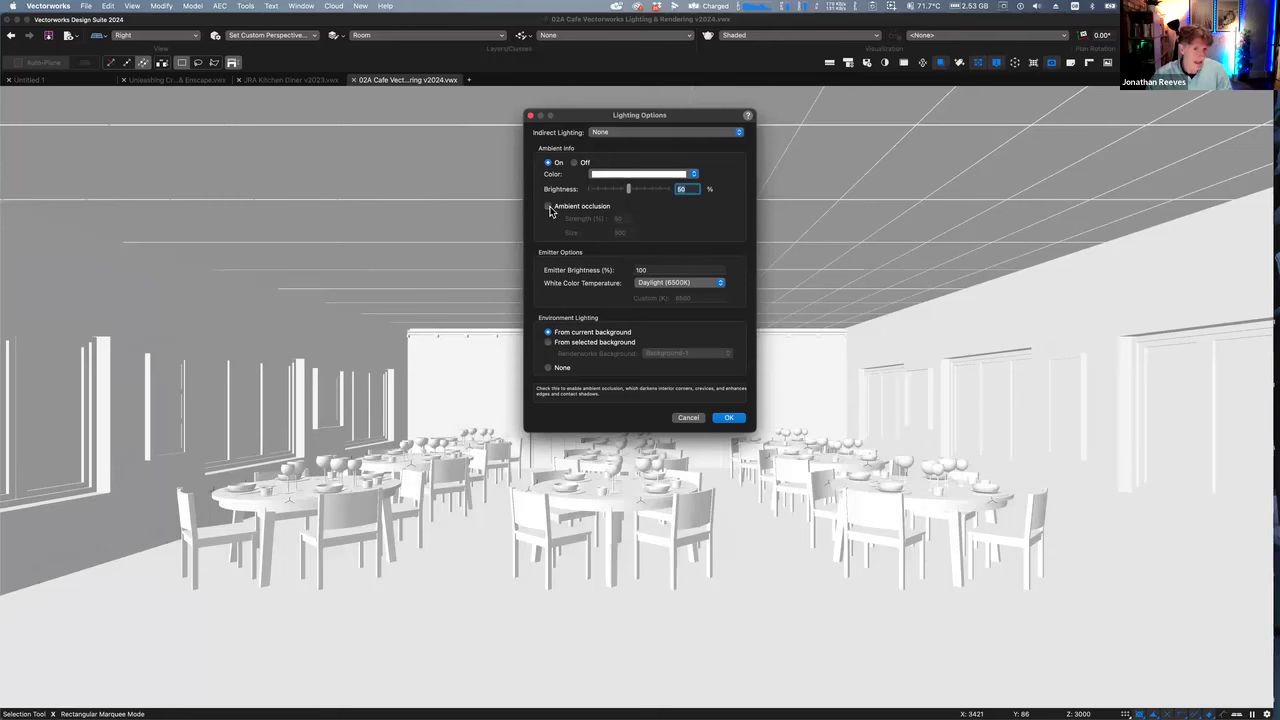
pyautogui.click(548, 206)
pyautogui.click(548, 206)
pyautogui.click(548, 206)
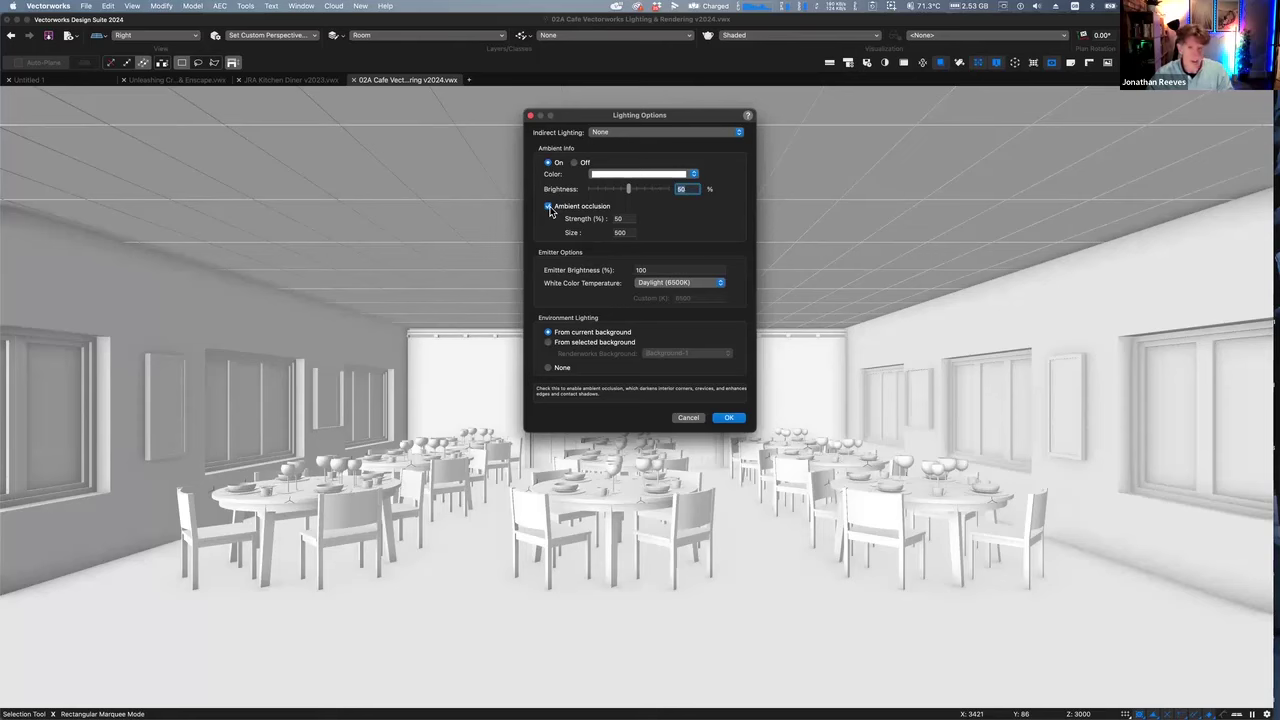
pyautogui.click(548, 206)
pyautogui.click(548, 206)
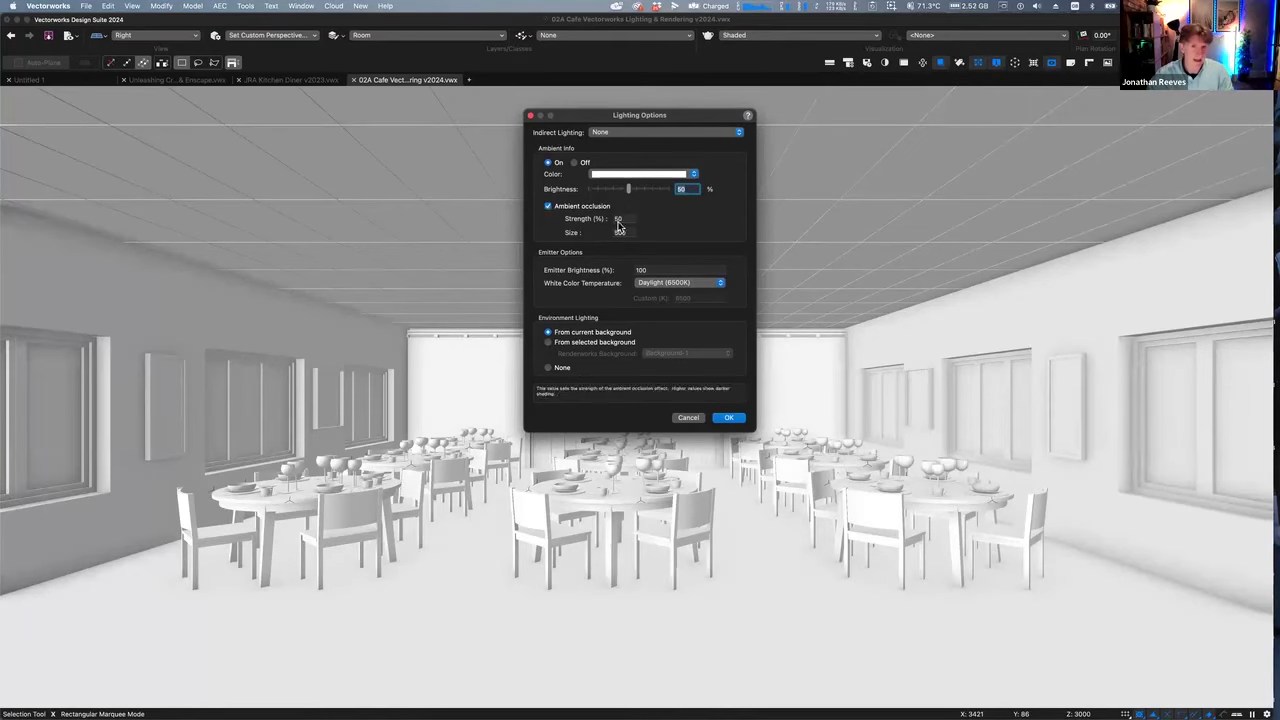
# Set the ambient light brightness to 58% and close the lighting and shaded options
pyautogui.moveTo(627, 189); pyautogui.dragTo(624, 189)
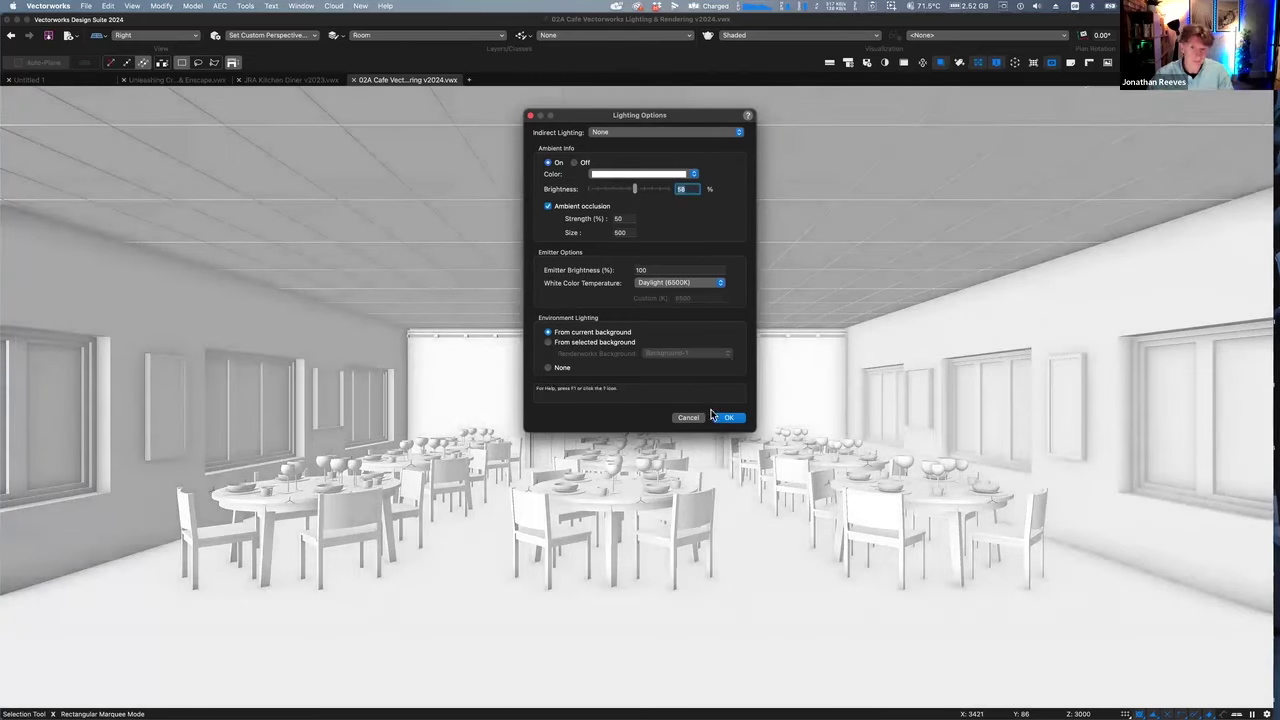
pyautogui.click(688, 417)
pyautogui.click(662, 375)
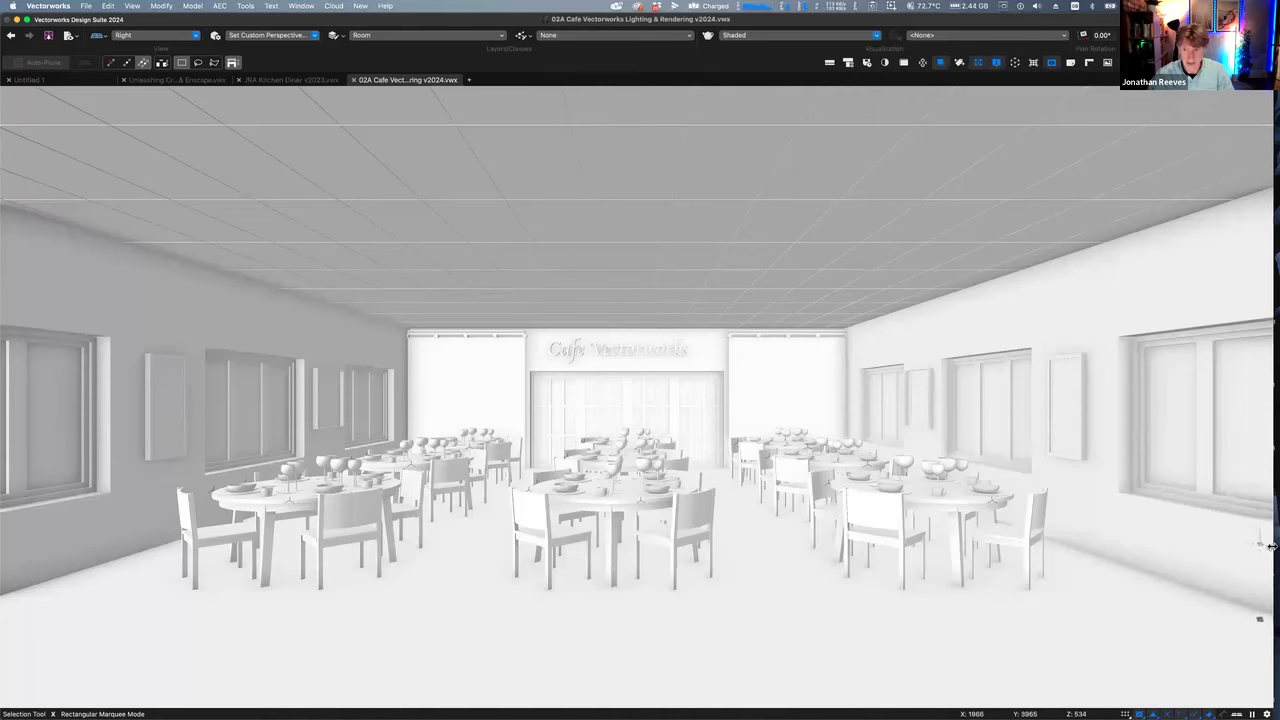
# Activate the saved view View 2- Cartoon
pyautogui.moveTo(1272, 550)
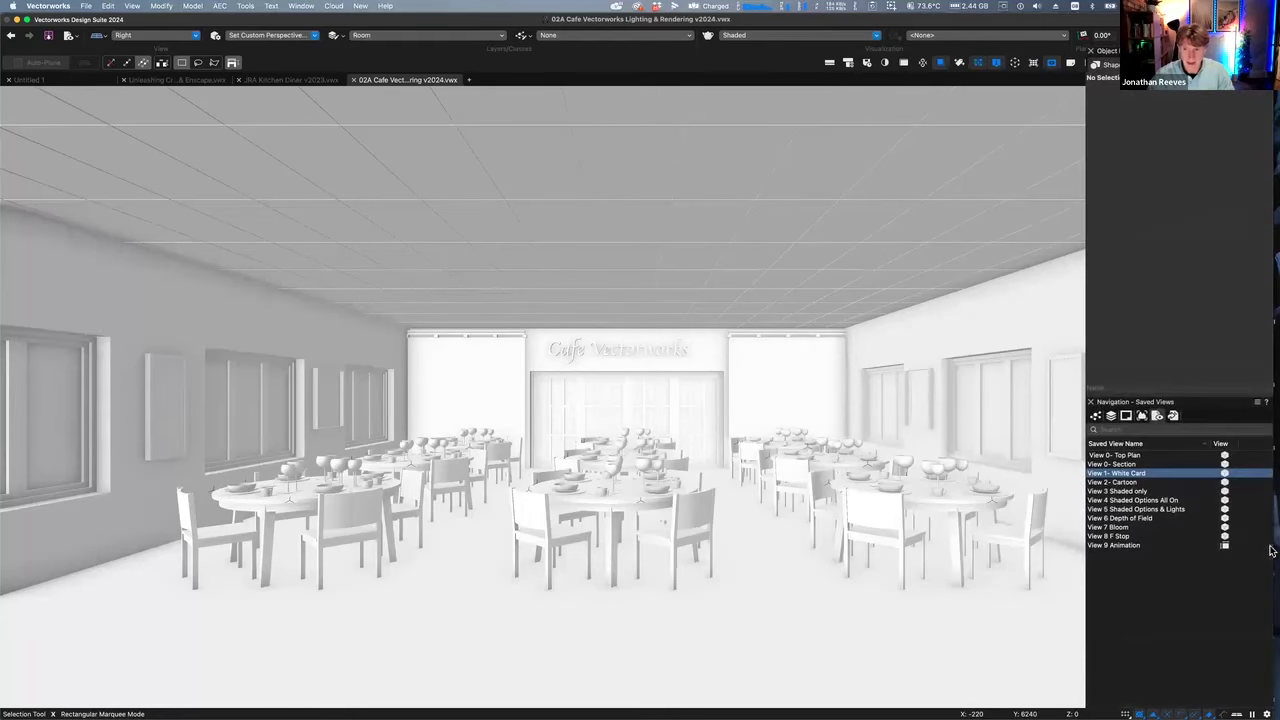
pyautogui.click(1112, 484)
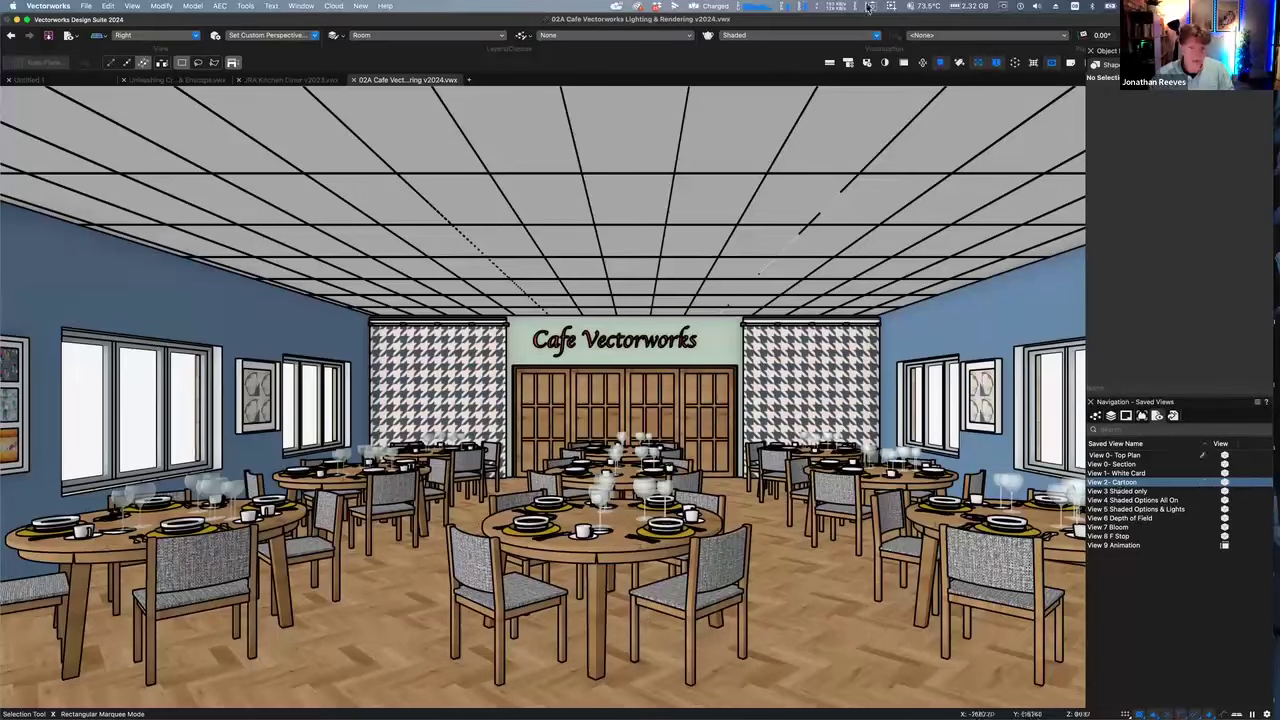
pyautogui.press('super+shift+p')
# In the Shaded Options, toggle Draw edges off and back on, and set the edge thickness to 1 pixel
pyautogui.click(770, 36)
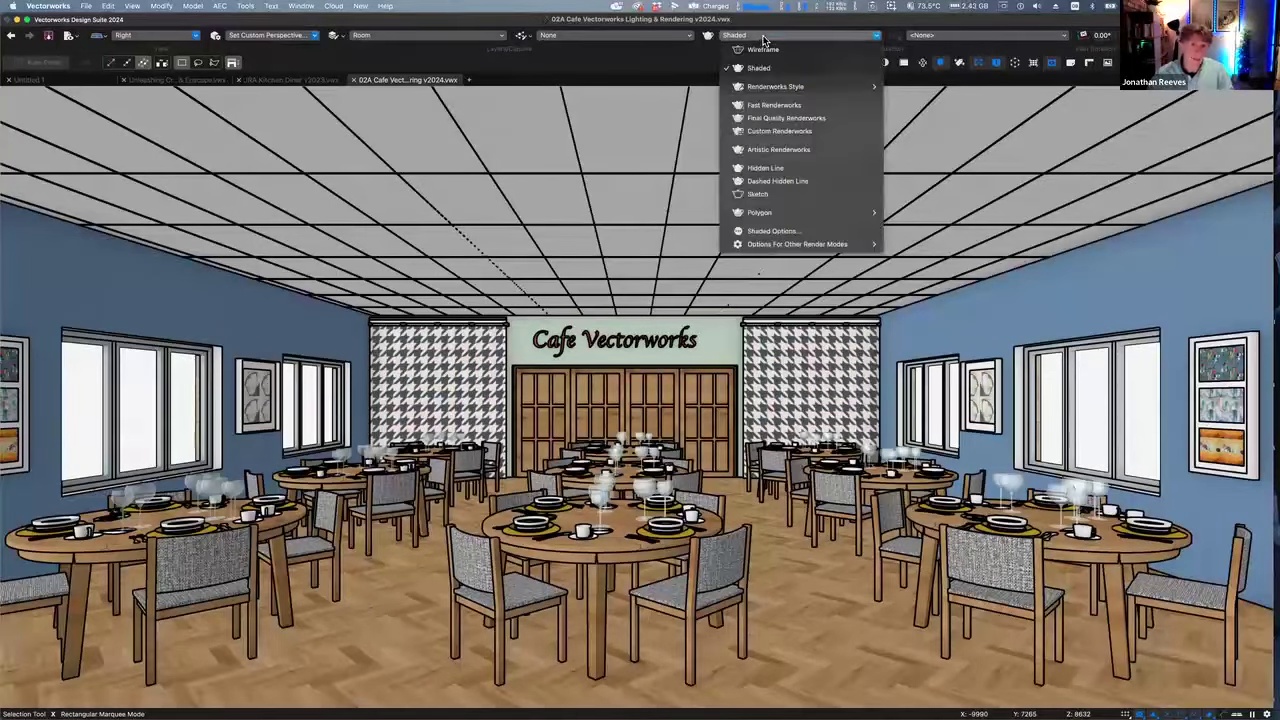
pyautogui.click(768, 231)
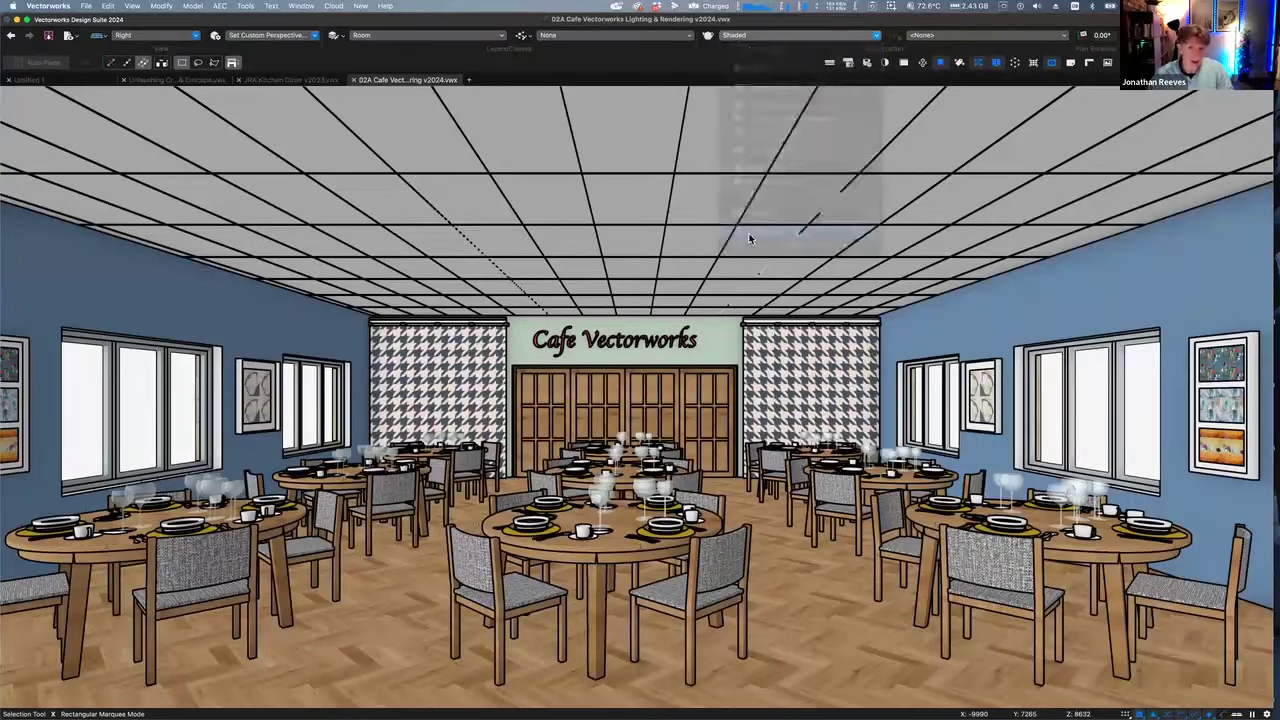
pyautogui.moveTo(637, 133); pyautogui.dragTo(733, 139)
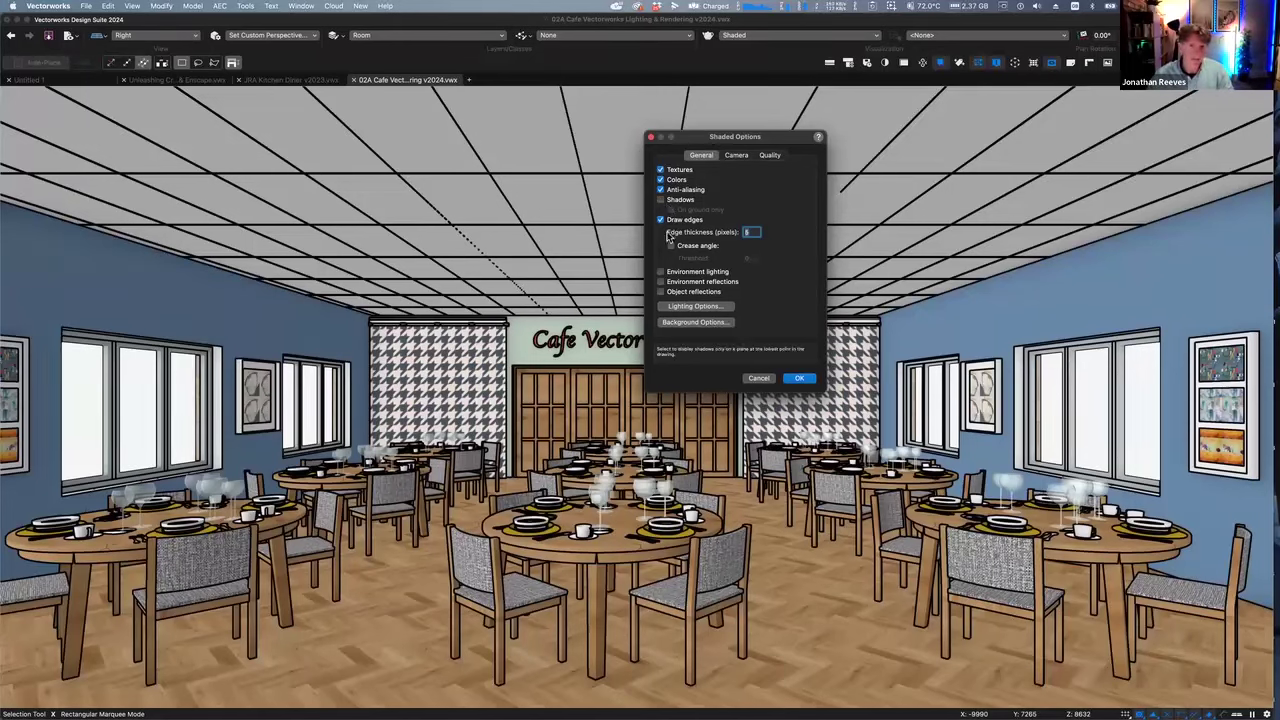
pyautogui.click(661, 220)
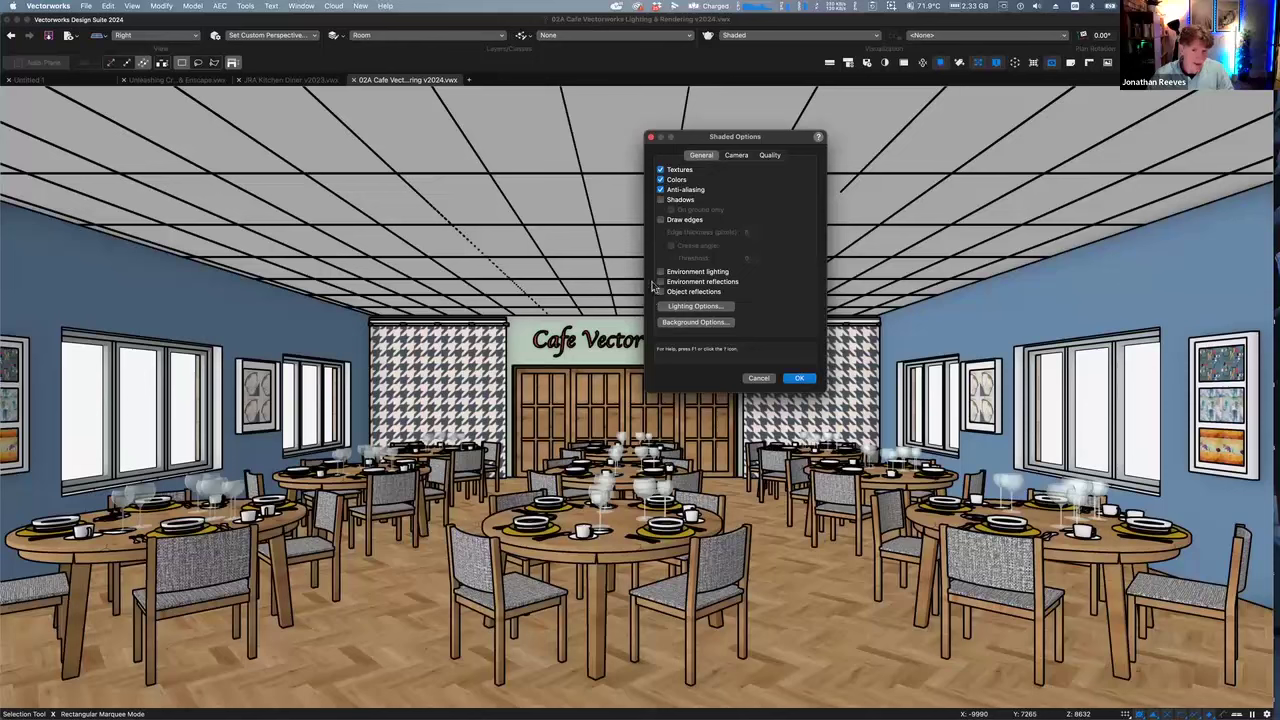
pyautogui.click(661, 220)
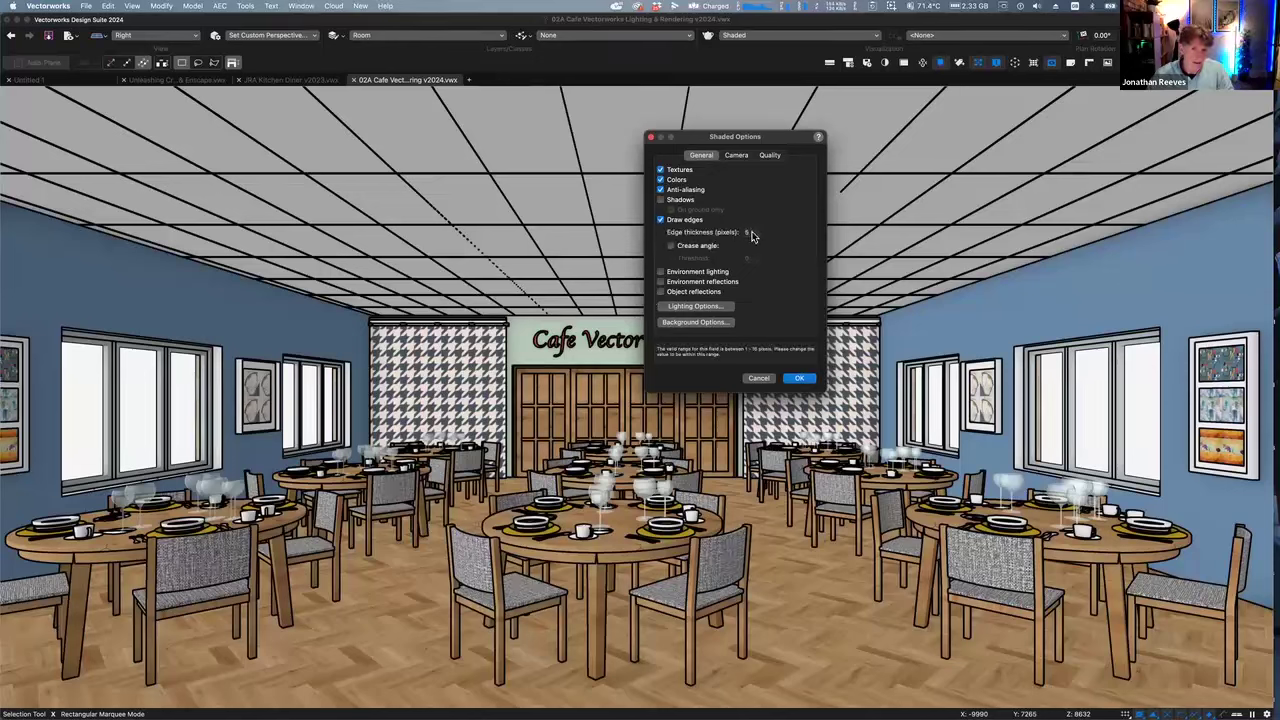
pyautogui.doubleClick(749, 232)
pyautogui.write('1')
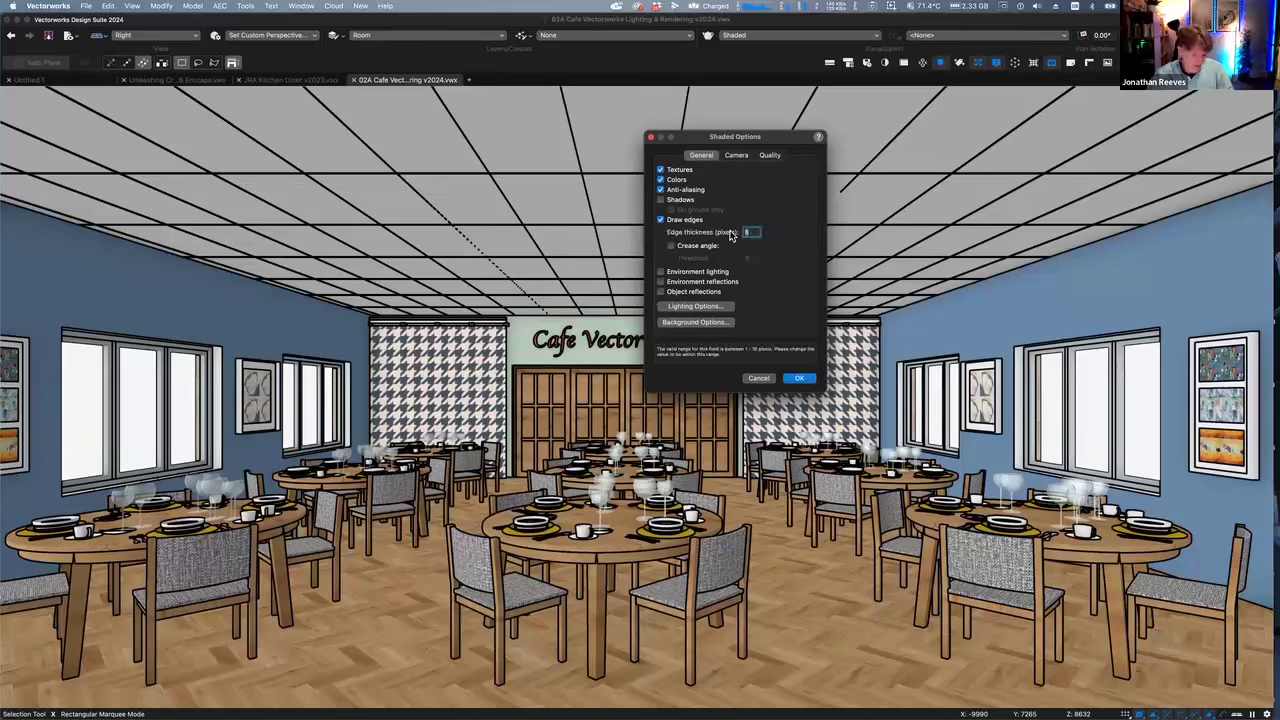
pyautogui.click(799, 379)
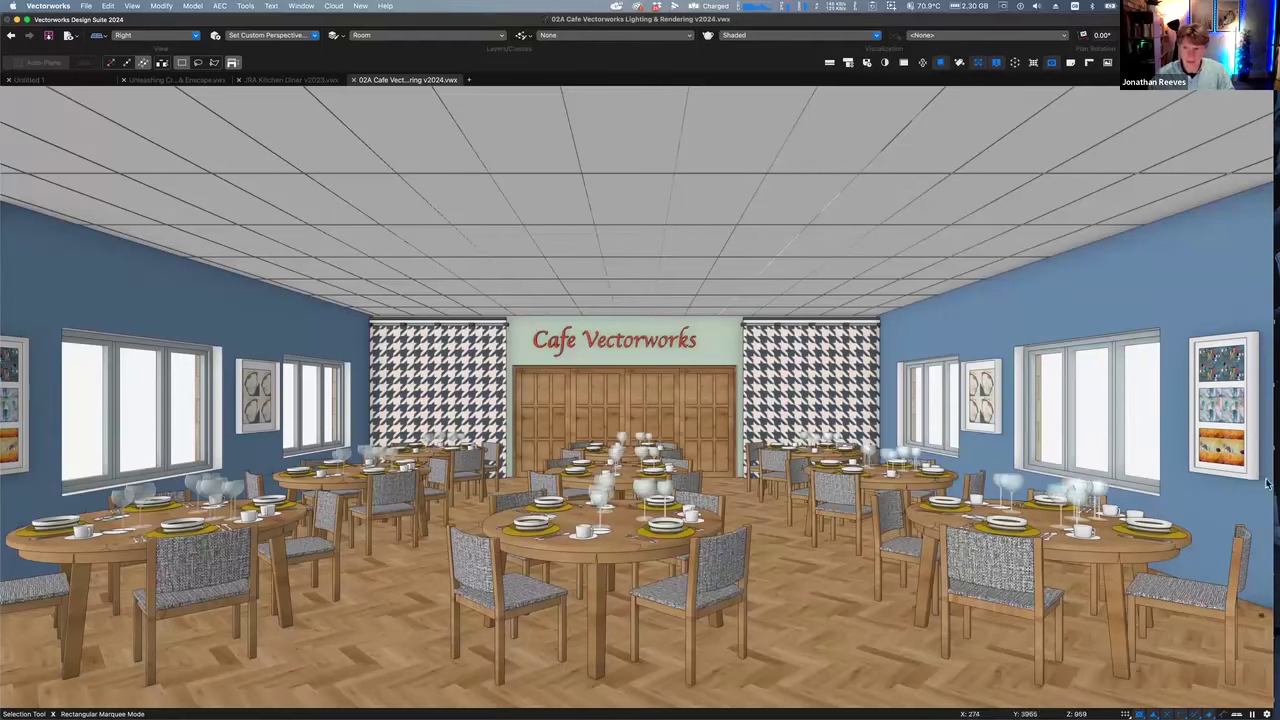
# Activate the saved view View 3 Shaded only and move through the café with the Walkthrough tool
pyautogui.moveTo(1268, 484)
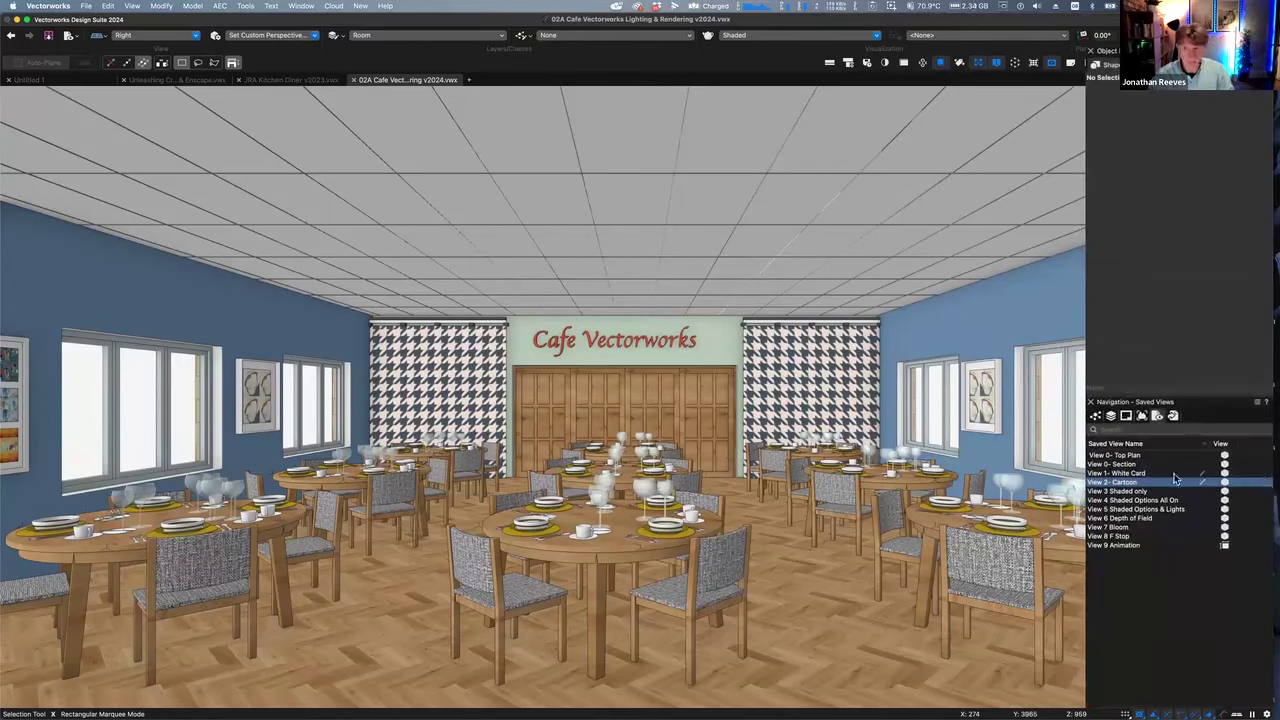
pyautogui.click(1144, 492)
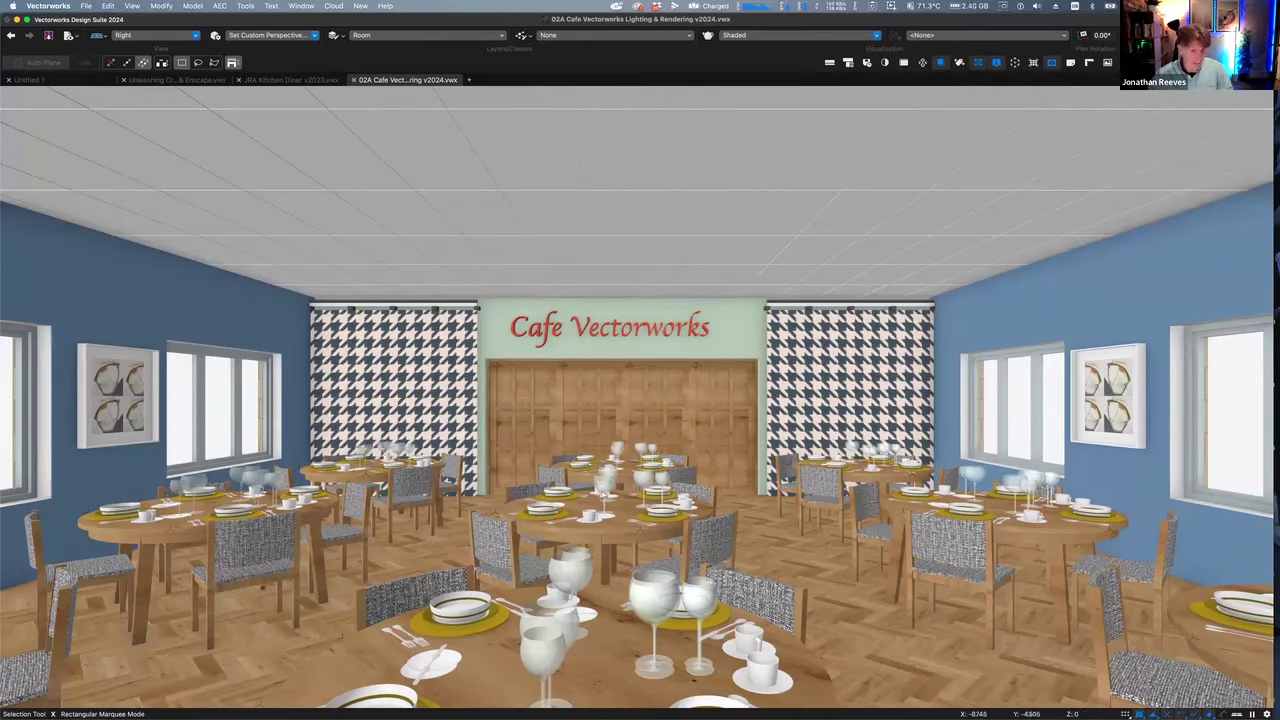
pyautogui.hotkey('shift', 'u')
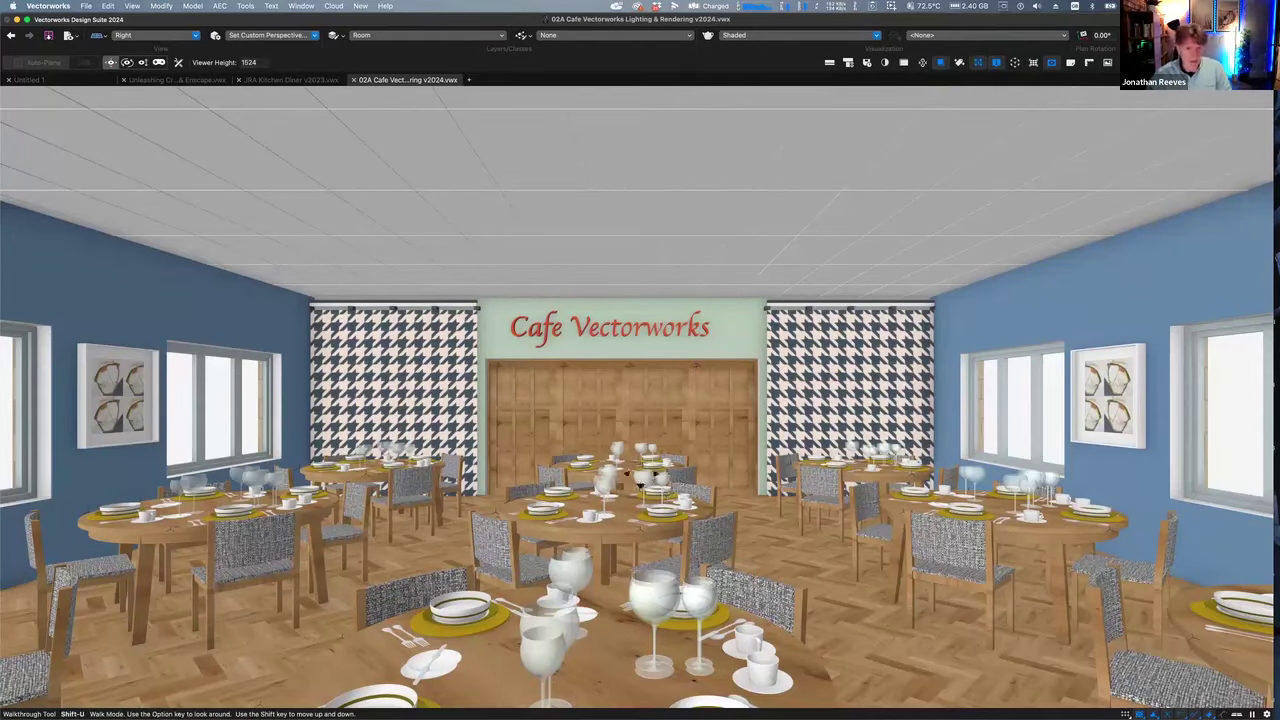
pyautogui.moveTo(606, 477); pyautogui.dragTo(1037, 492)
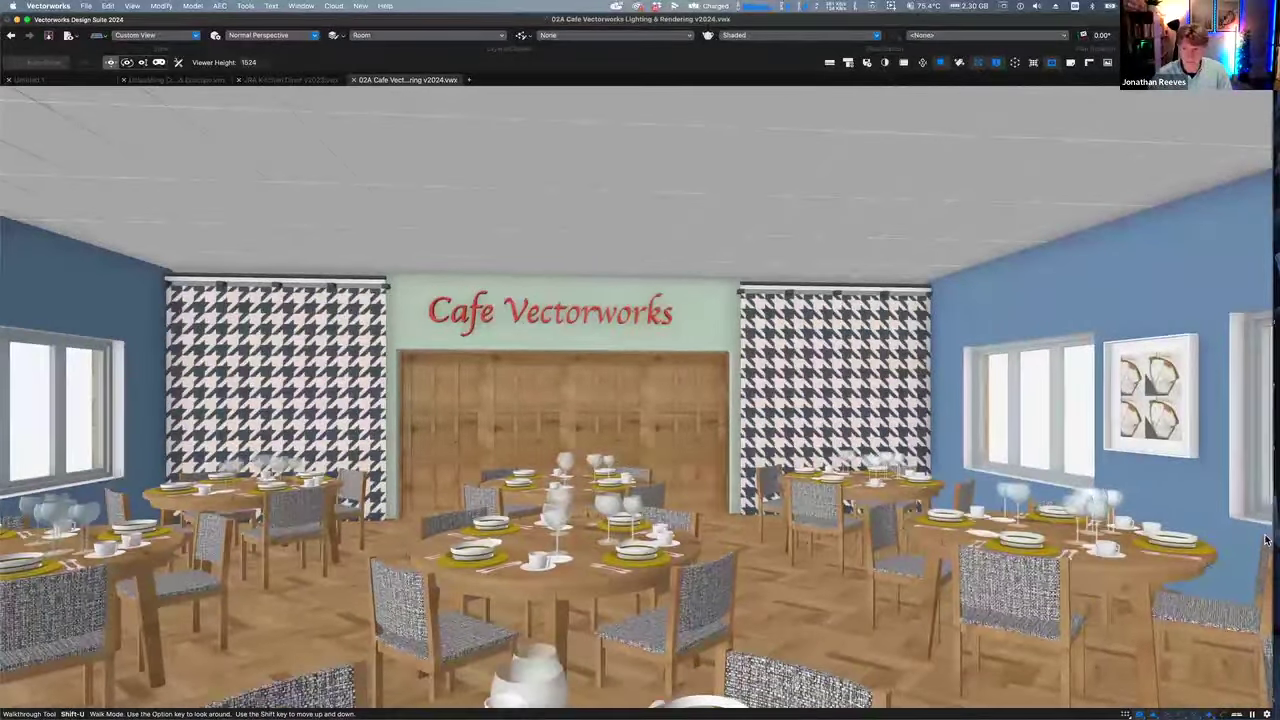
# Activate the saved view View 4 Shaded Options All On
pyautogui.click(1268, 540)
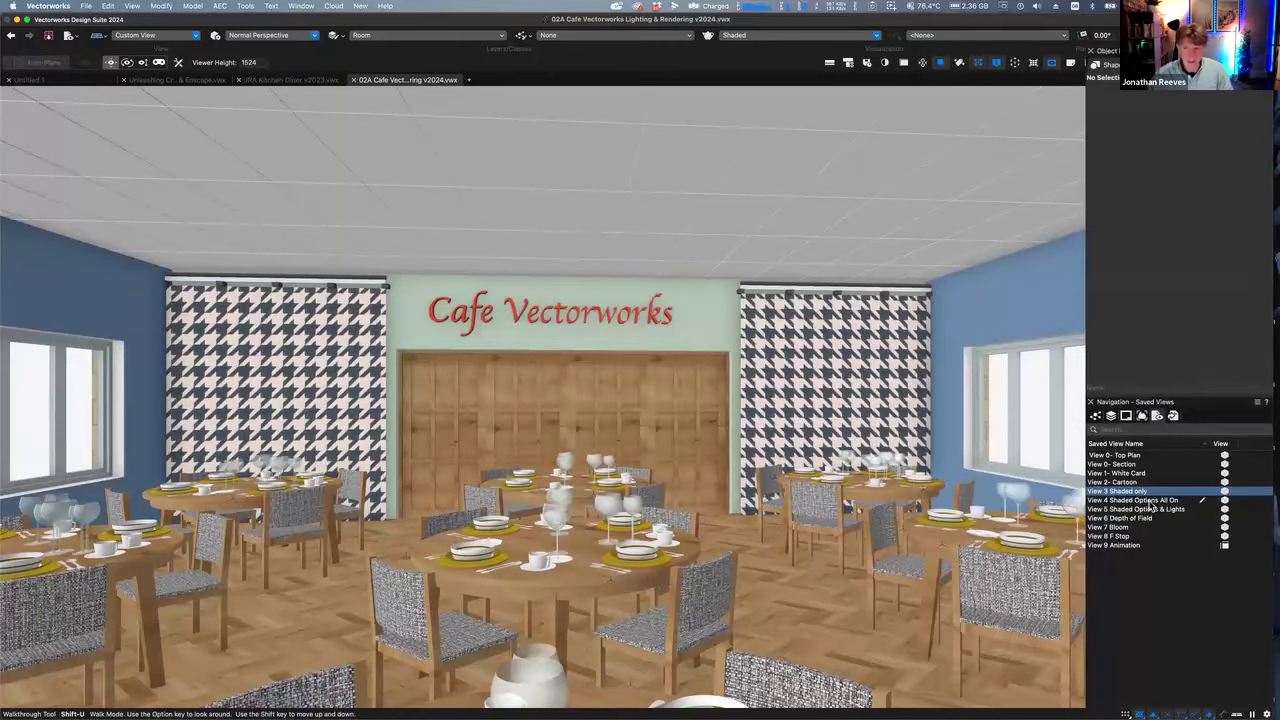
pyautogui.doubleClick(1148, 501)
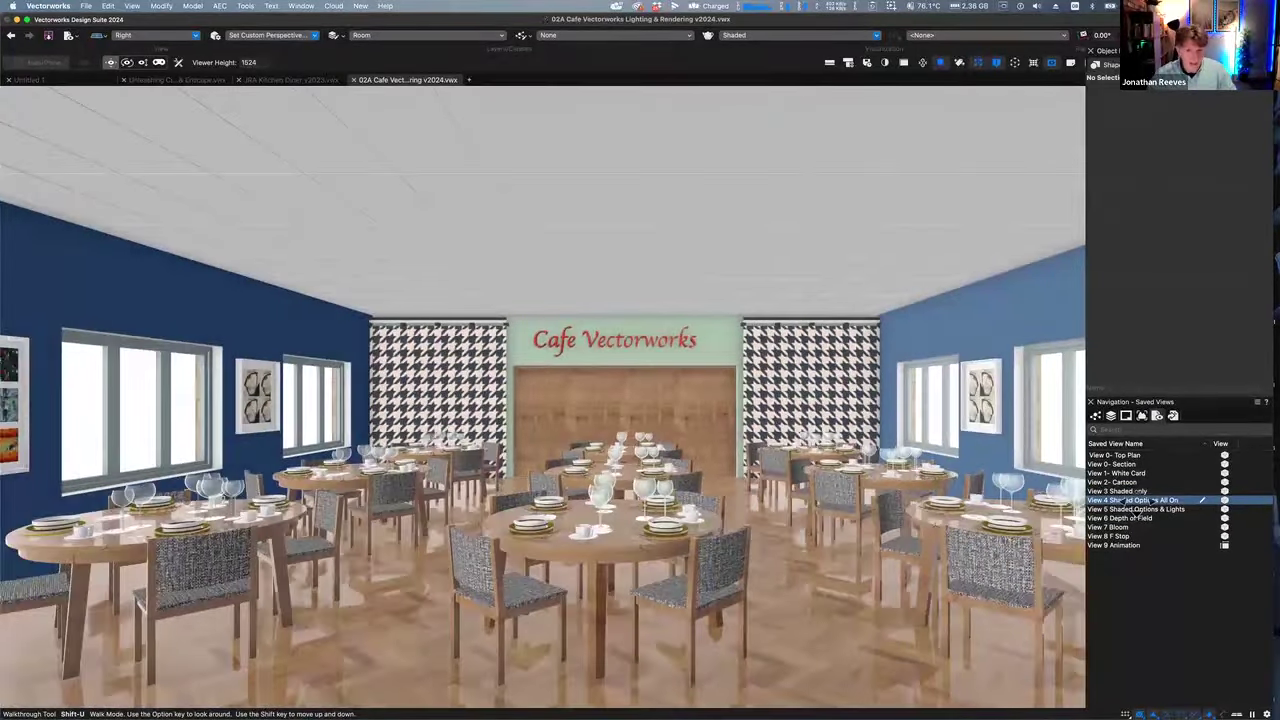
pyautogui.press('super+shift+p')
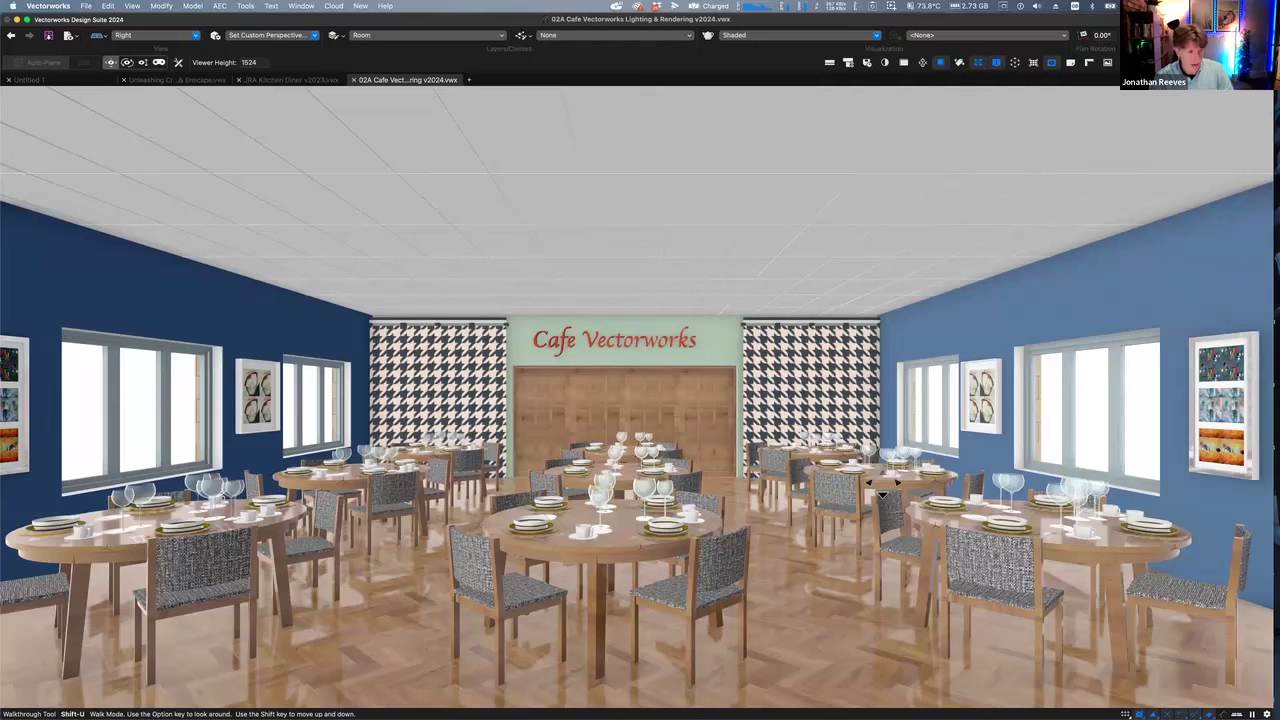
# Turn off object reflections, environment reflections and environment lighting in the Shaded Options
pyautogui.click(830, 38)
pyautogui.click(769, 234)
pyautogui.moveTo(668, 136); pyautogui.dragTo(941, 140)
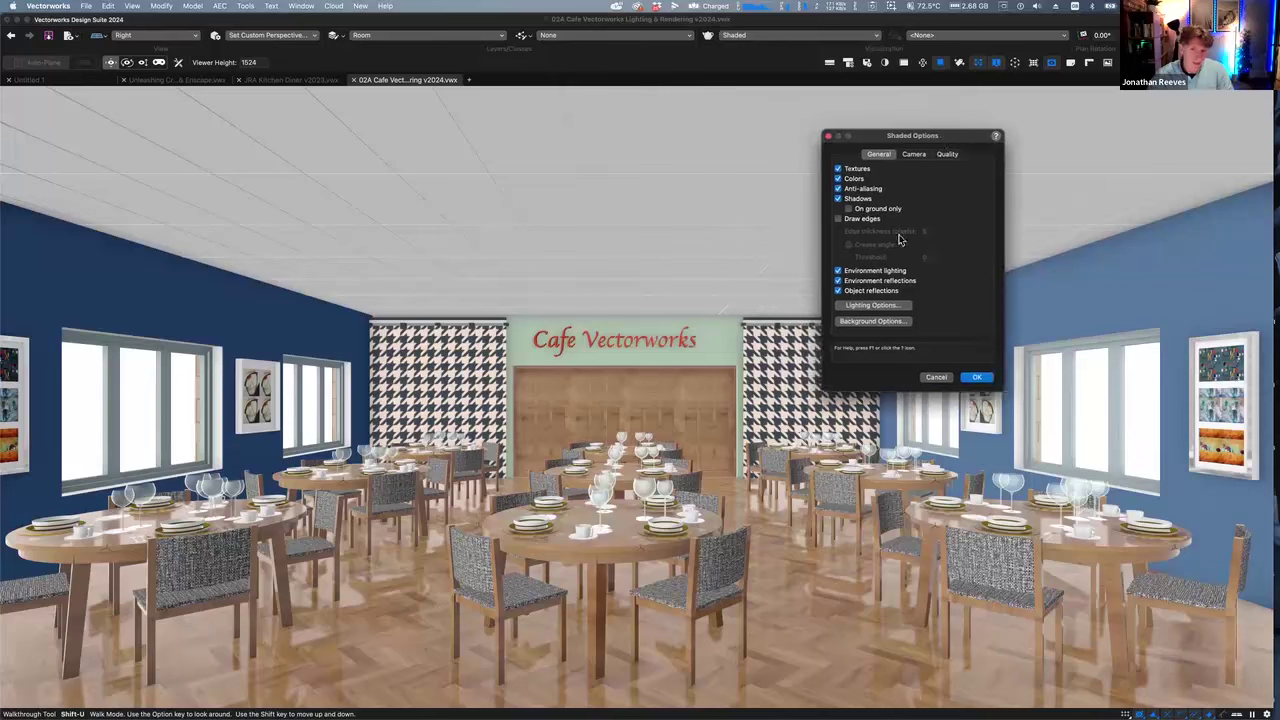
pyautogui.click(838, 291)
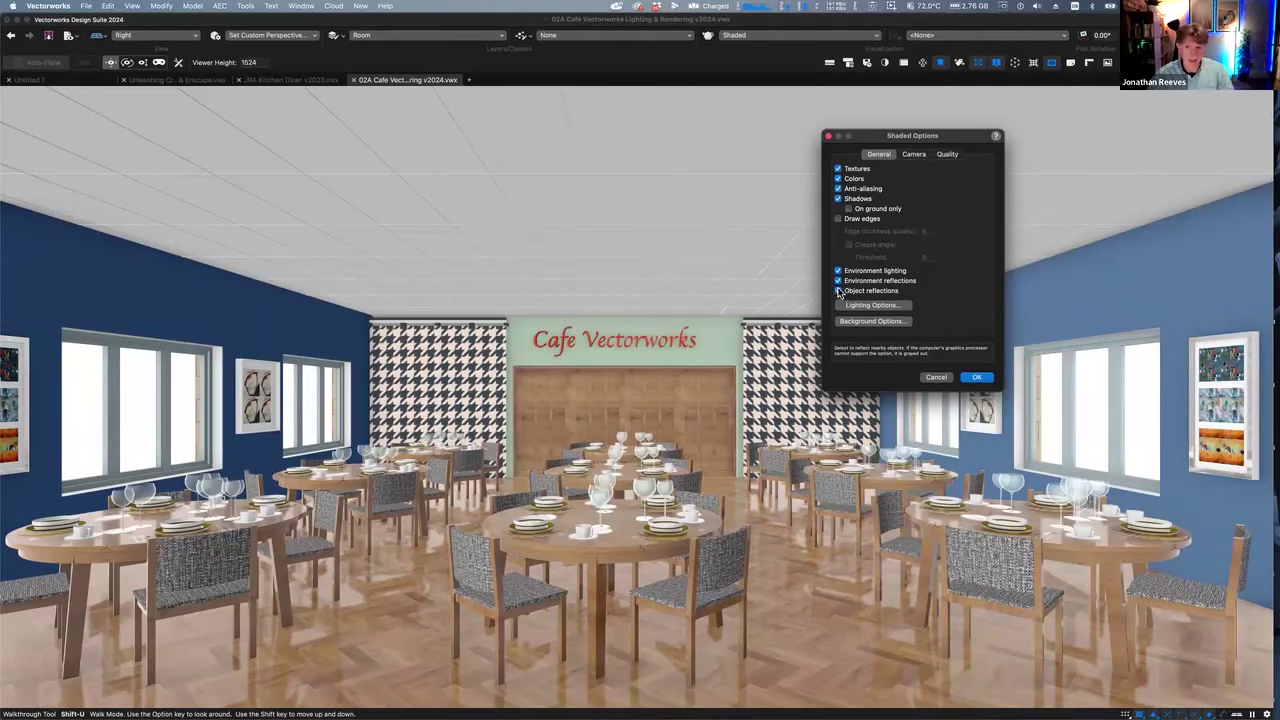
pyautogui.click(838, 281)
pyautogui.click(839, 271)
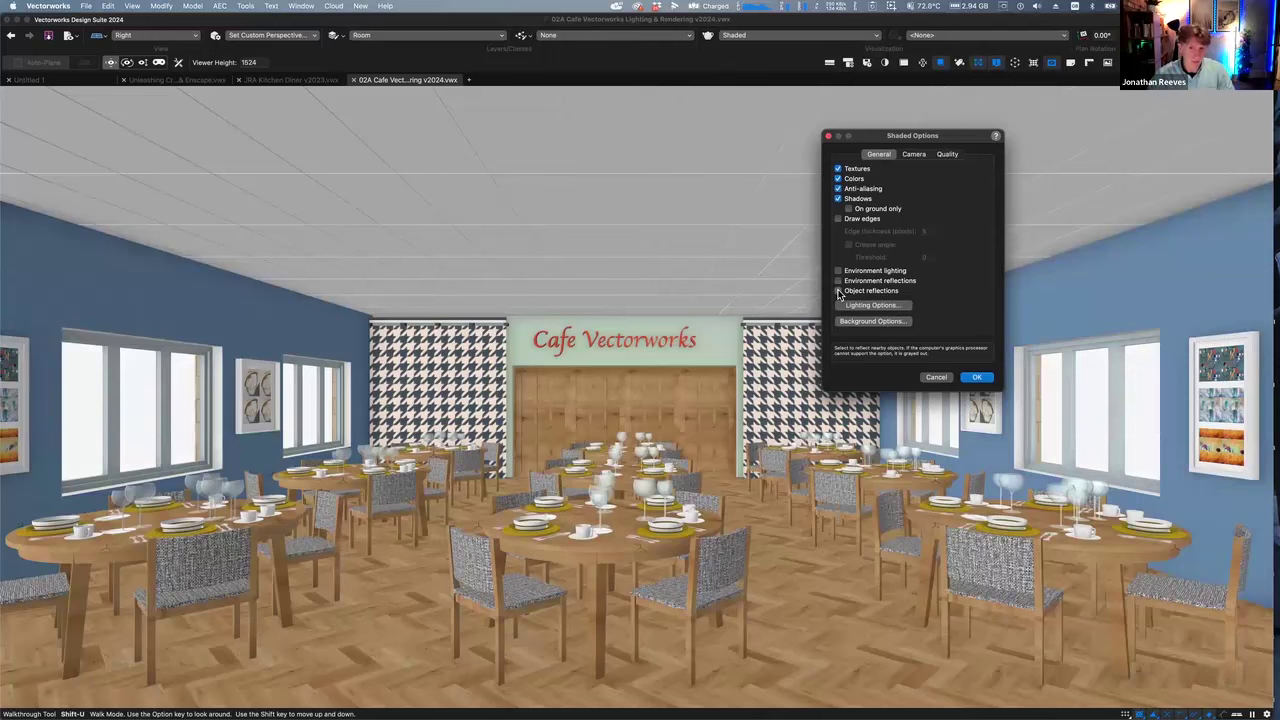
# Turn object reflections, environment reflections and environment lighting back on in the Shaded Options and apply them
pyautogui.click(839, 291)
pyautogui.click(839, 281)
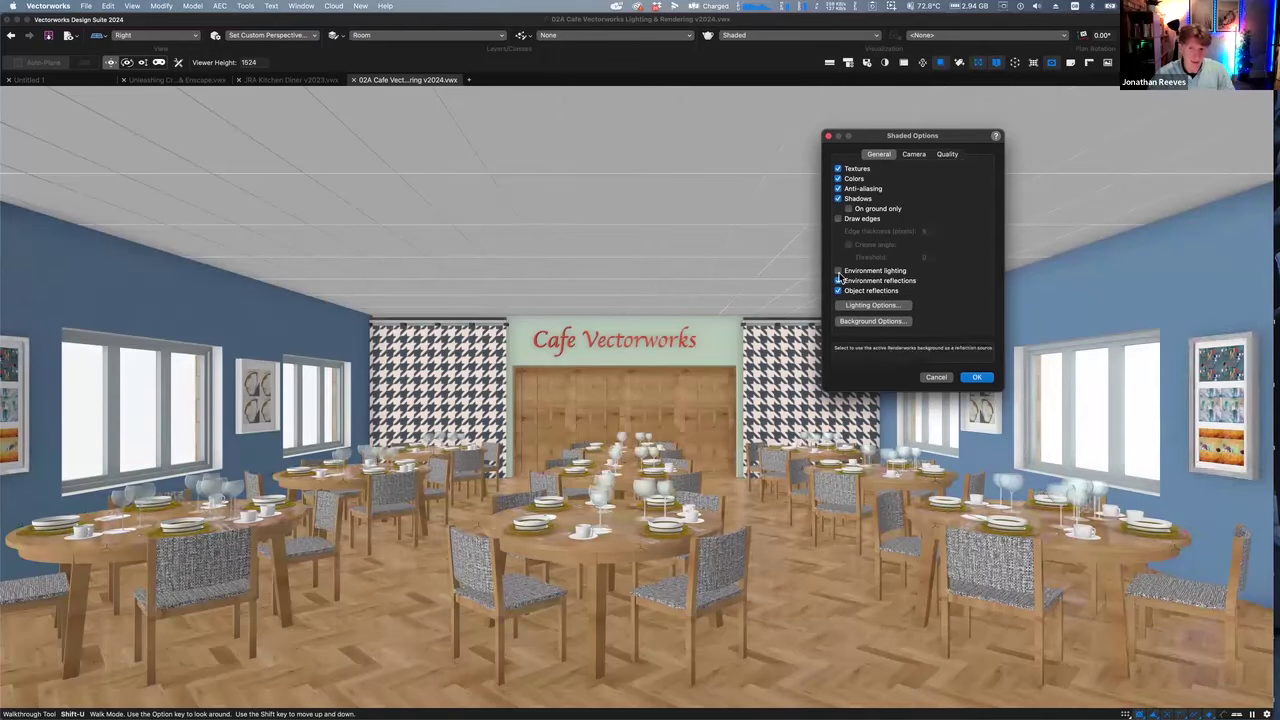
pyautogui.click(839, 281)
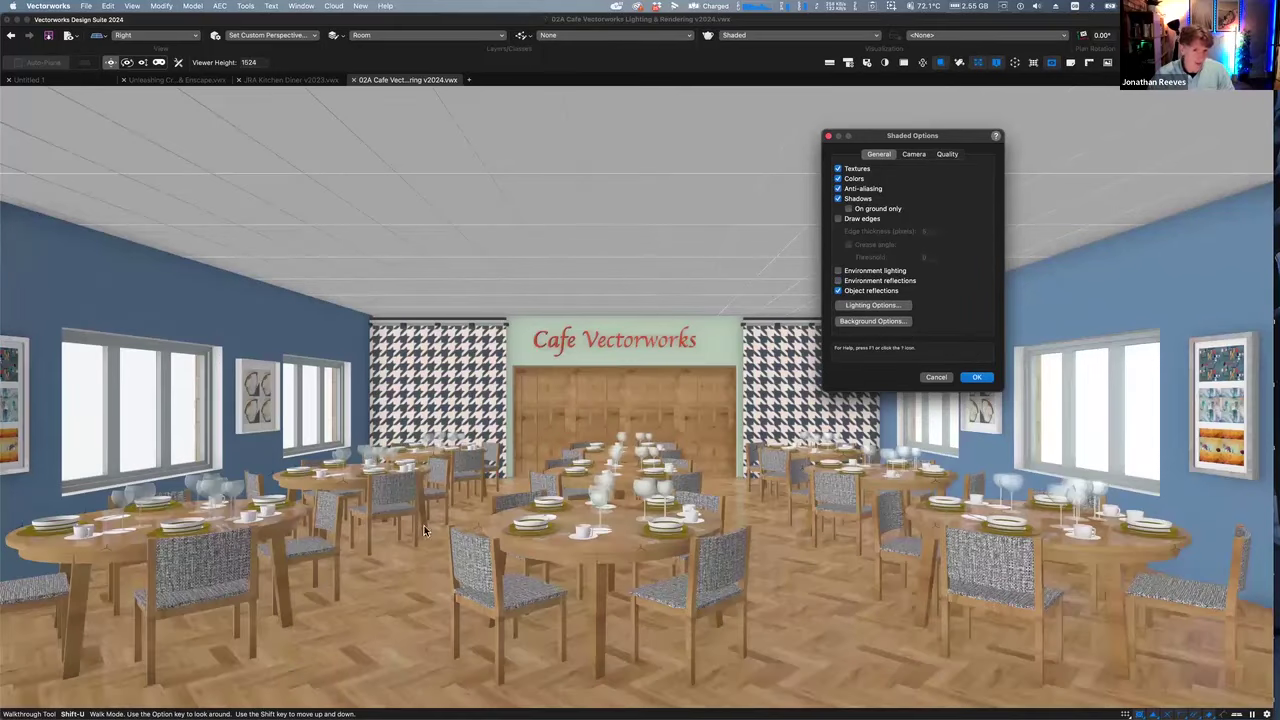
pyautogui.click(839, 281)
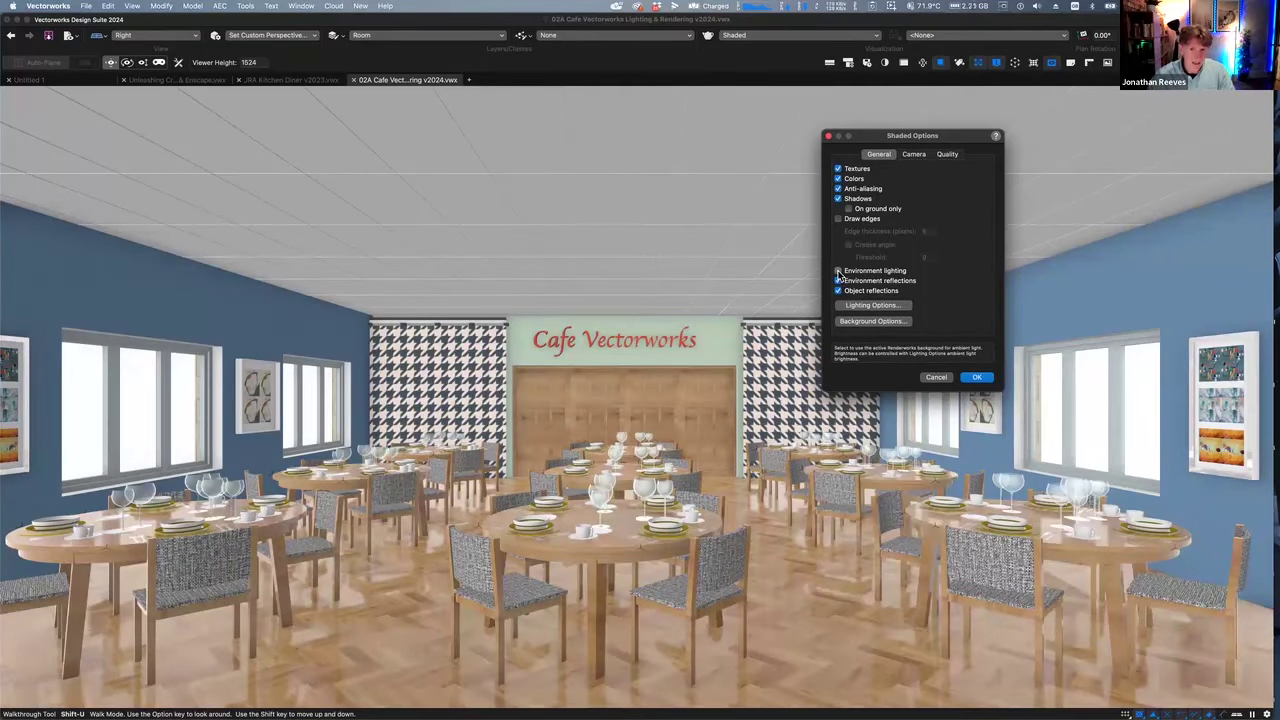
pyautogui.click(838, 272)
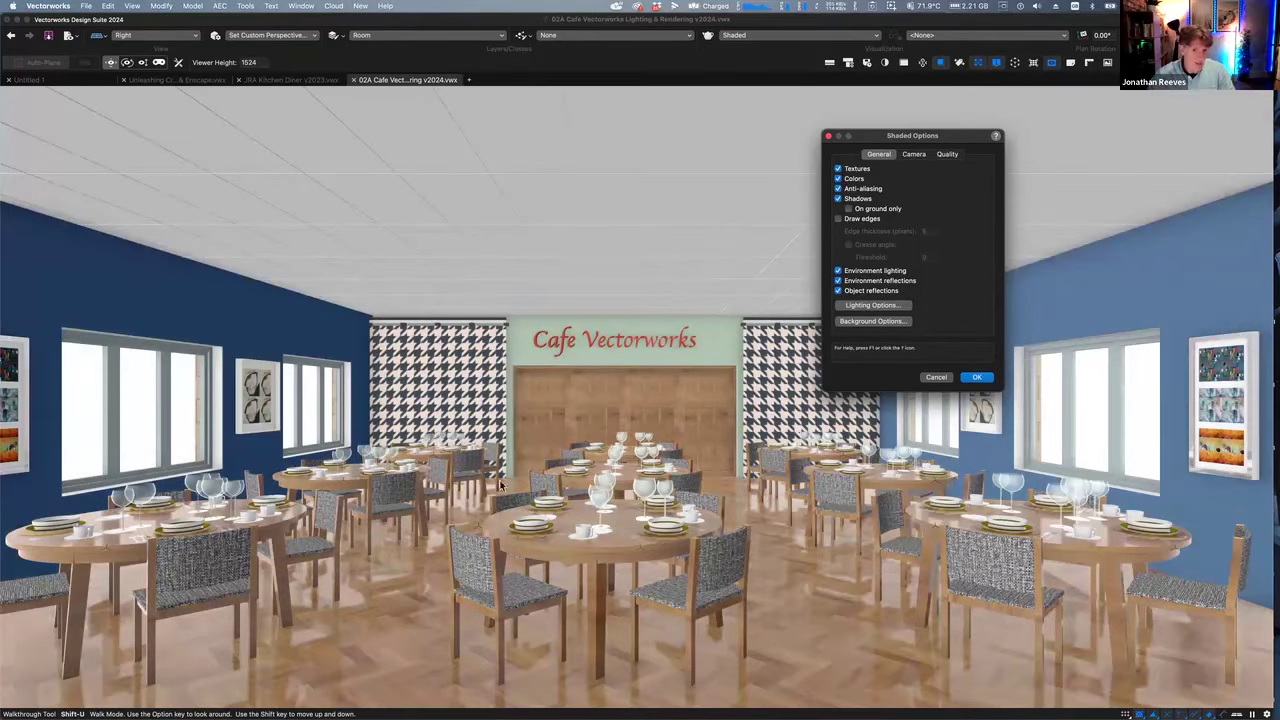
pyautogui.click(977, 377)
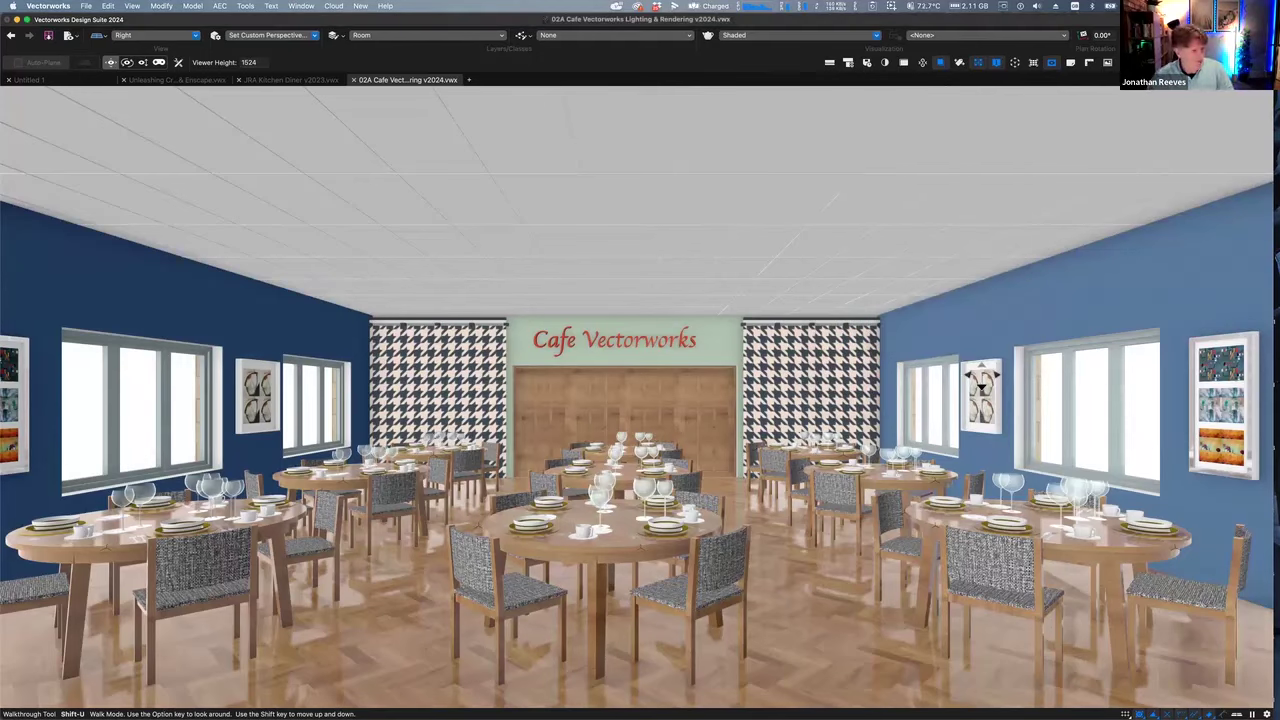
# Walk through the café towards the blue window wall, and activate the saved view View 5 Shaded Options & Lights
pyautogui.press('shift')
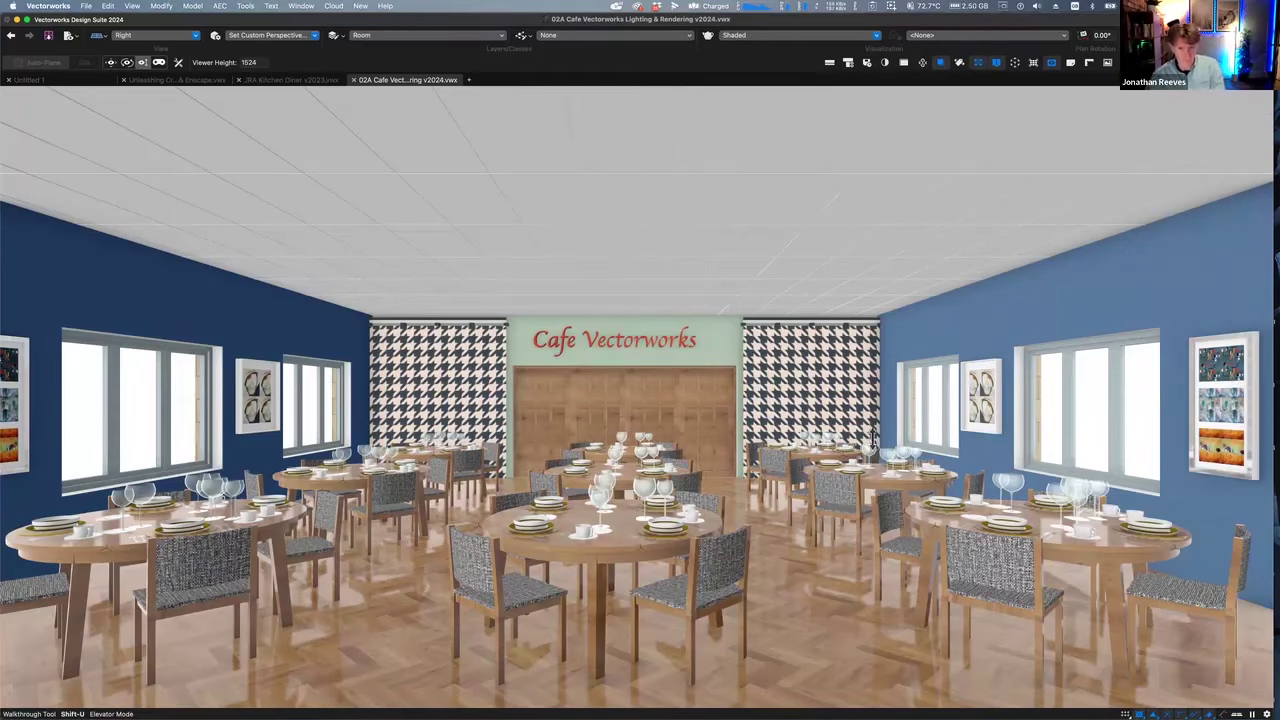
pyautogui.moveTo(873, 437); pyautogui.dragTo(736, 460)
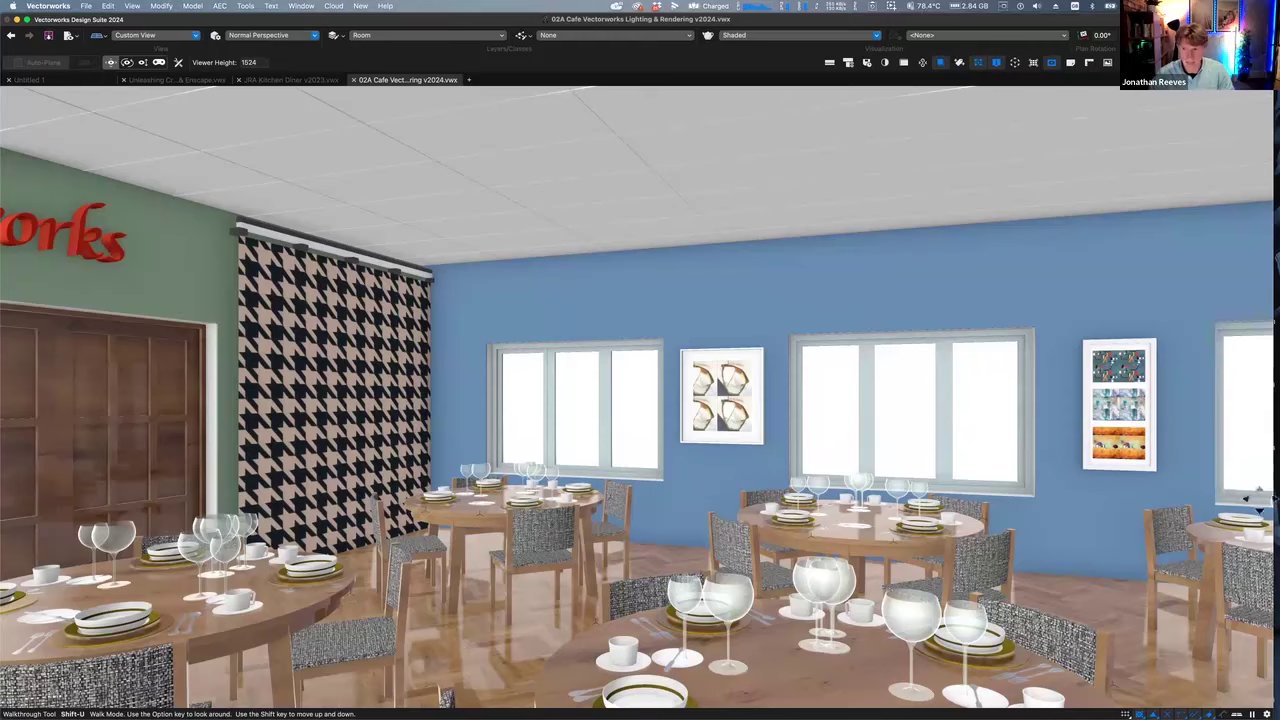
pyautogui.moveTo(1274, 500)
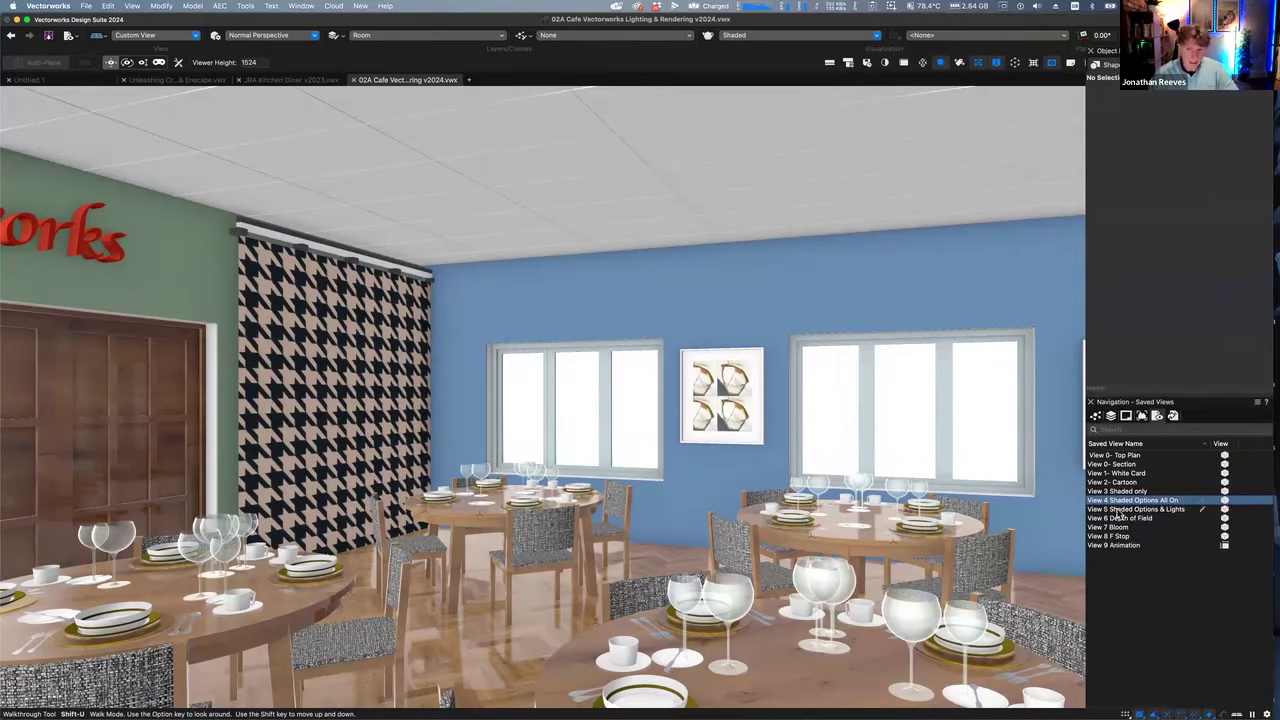
pyautogui.doubleClick(1116, 510)
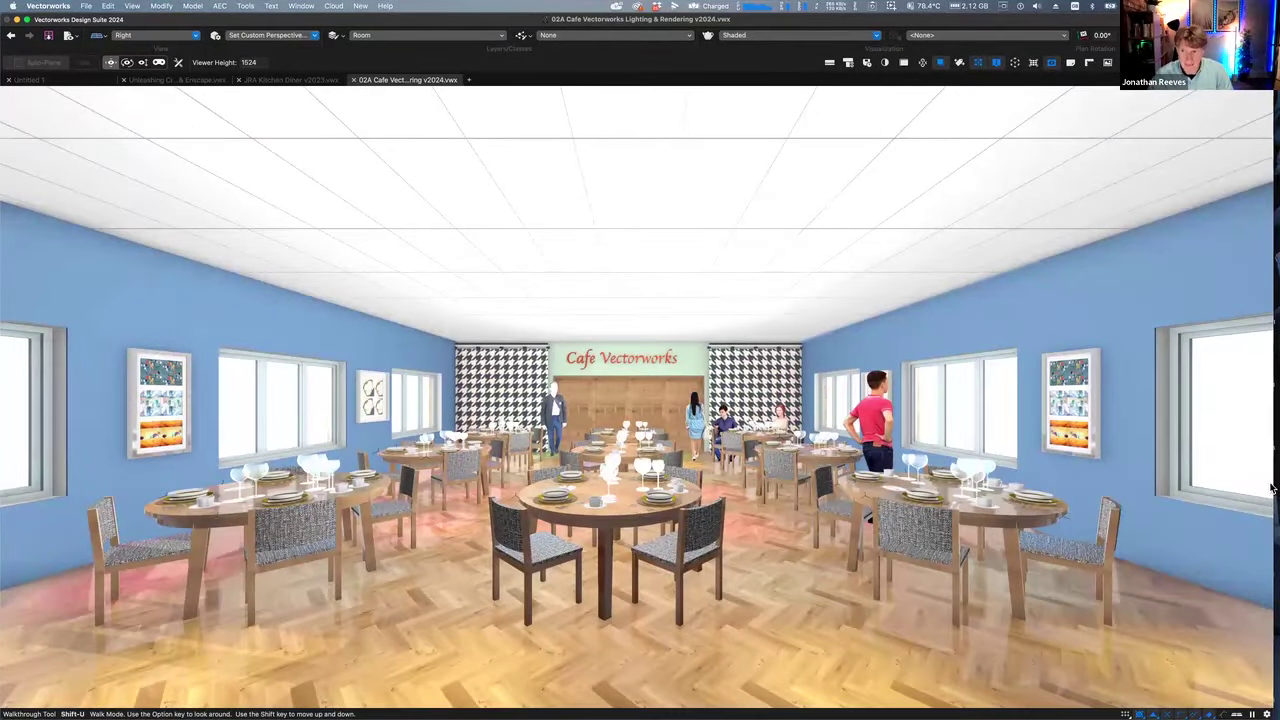
# Bring up the design layers and toggle the visibility of the Lights Inside layer off and back on
pyautogui.moveTo(1270, 485)
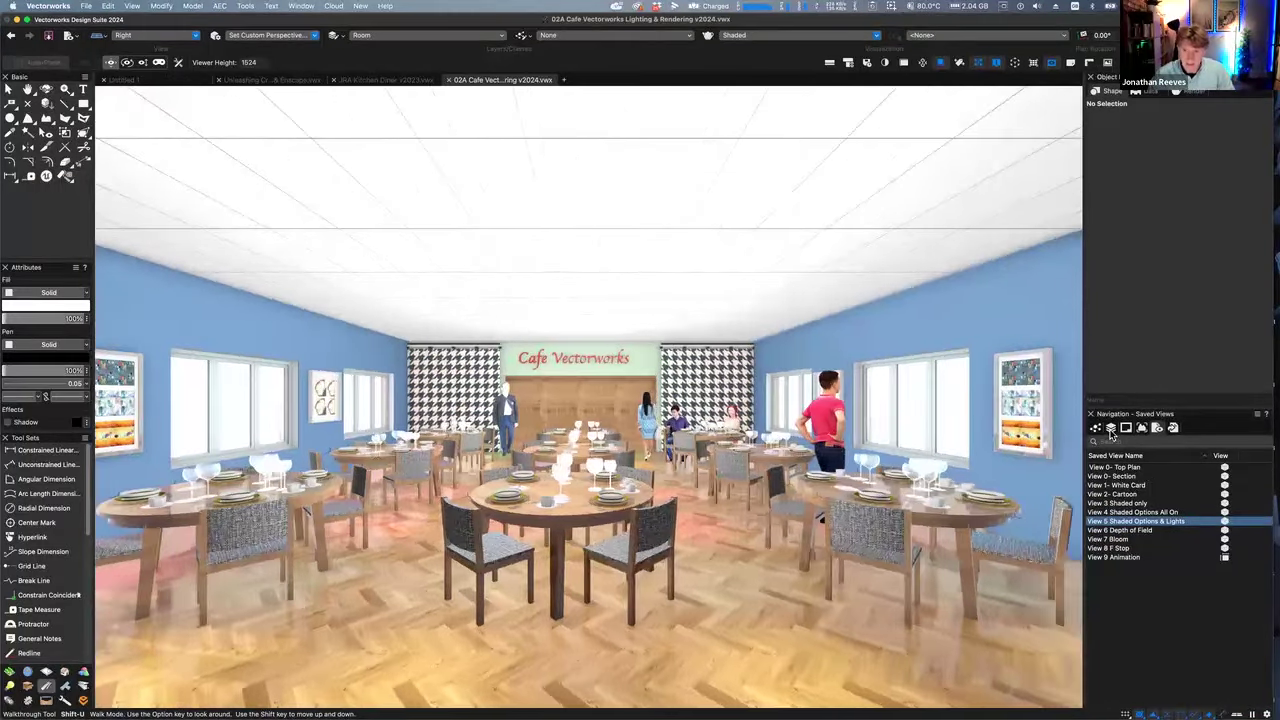
pyautogui.click(1110, 429)
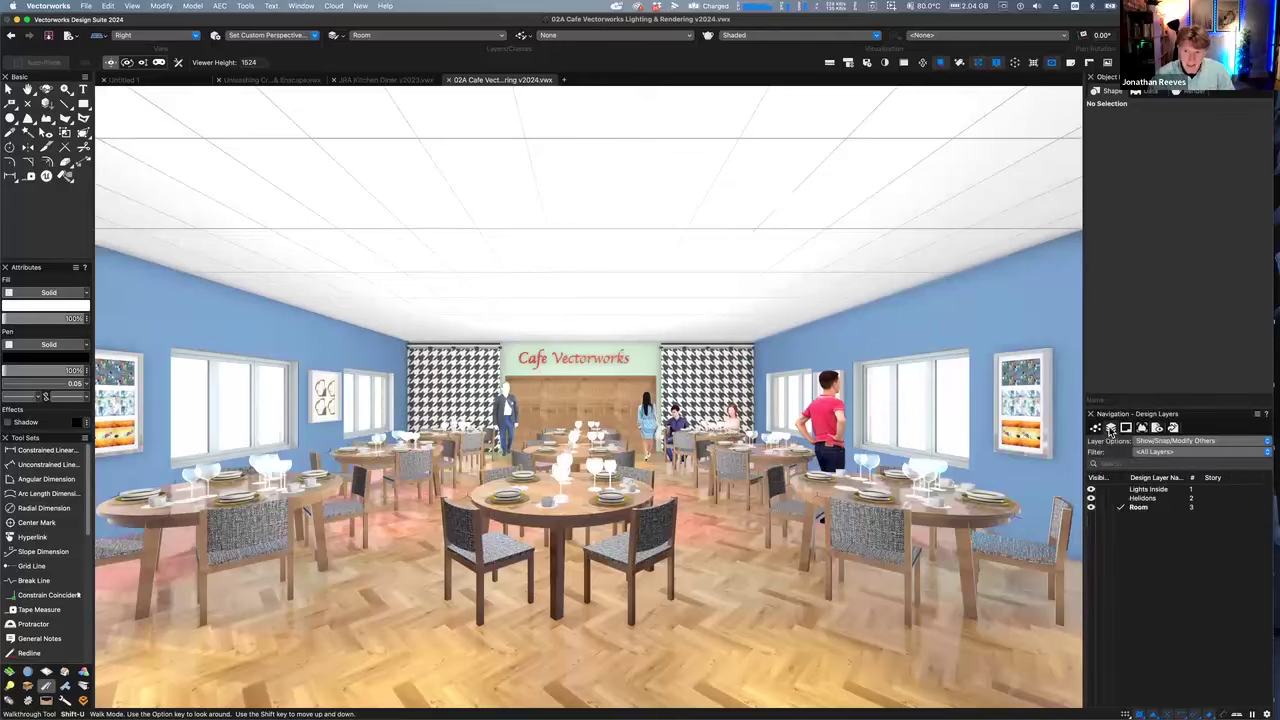
pyautogui.click(1100, 490)
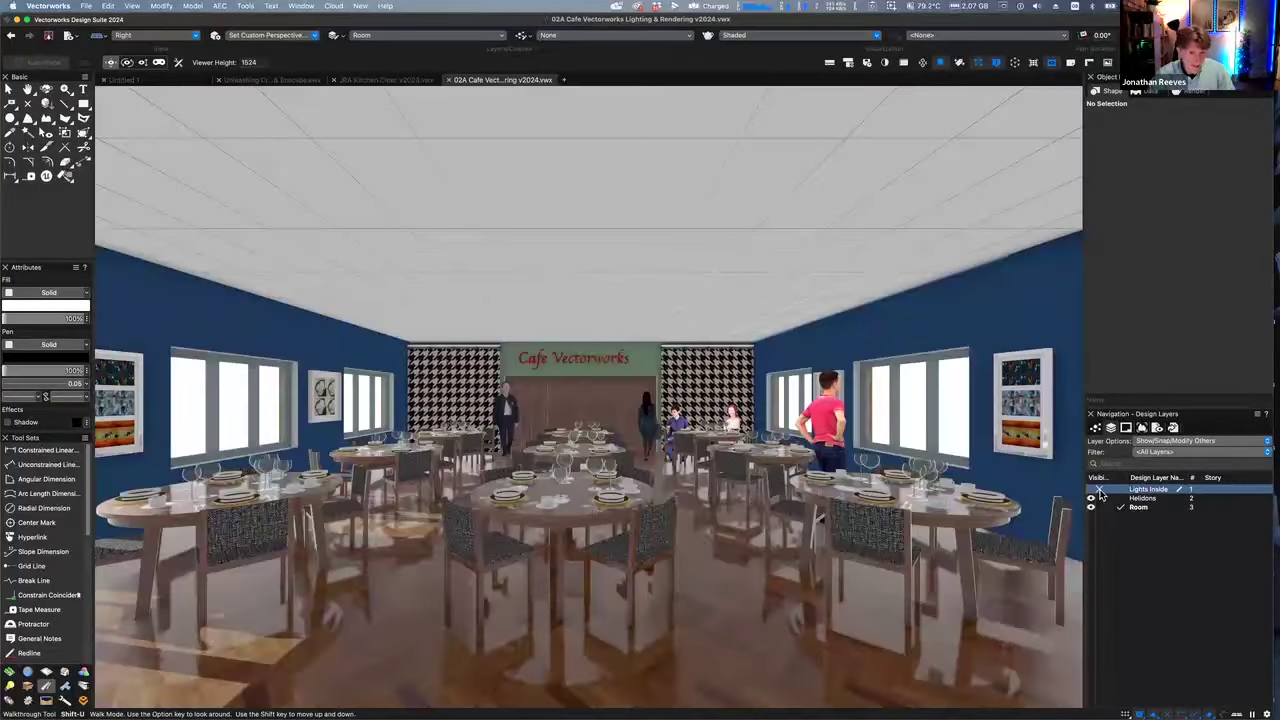
pyautogui.click(1097, 490)
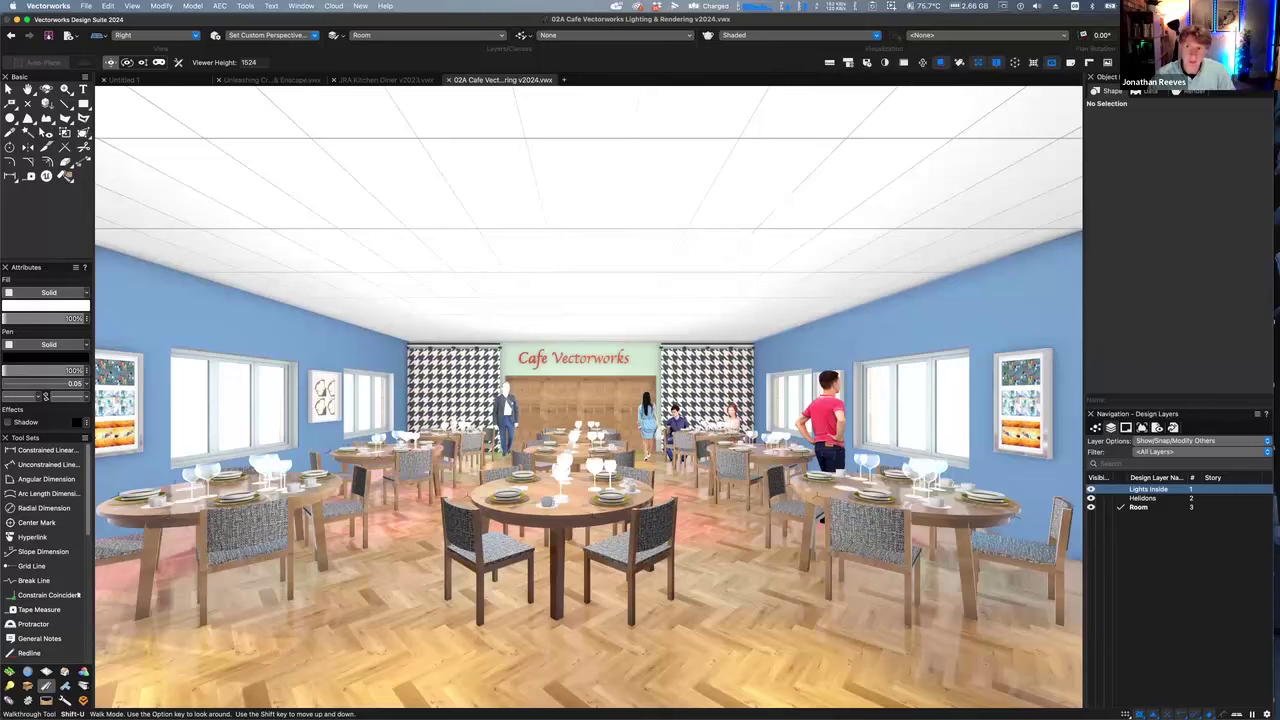
# Set Display Light Objects to Always, and hide the light objects again in the Shaded view
pyautogui.click(1246, 62)
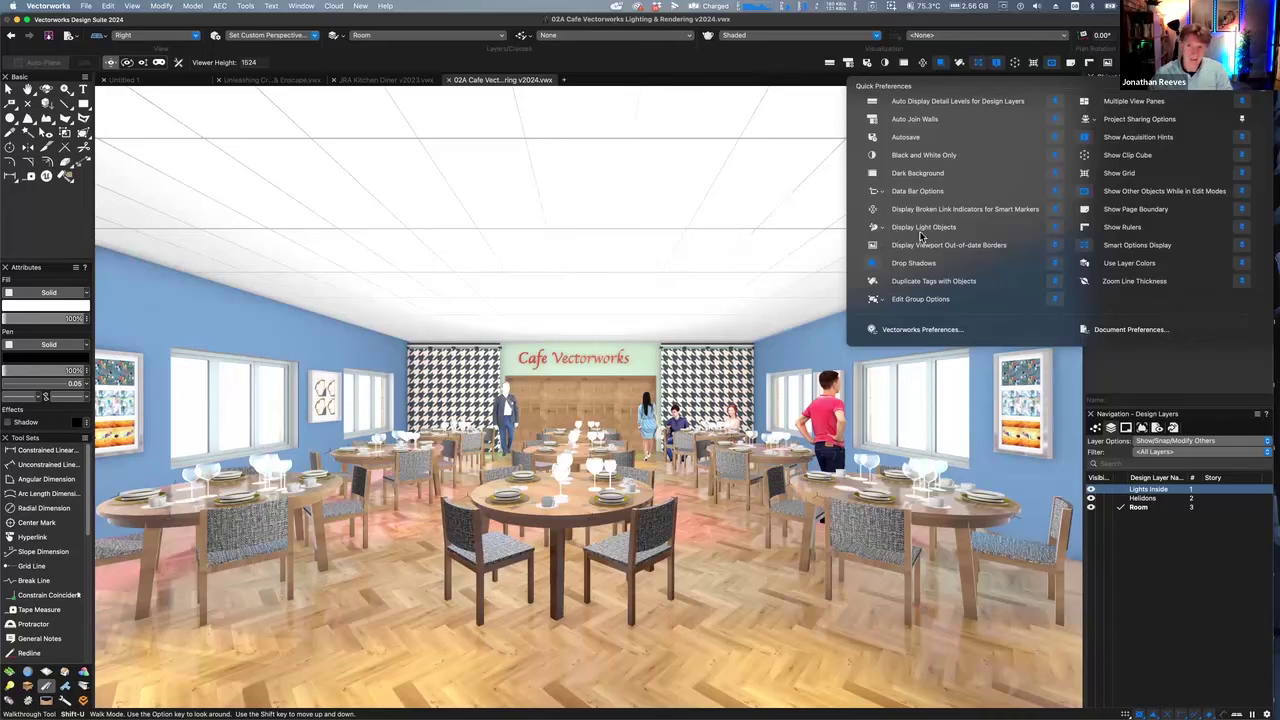
pyautogui.click(876, 231)
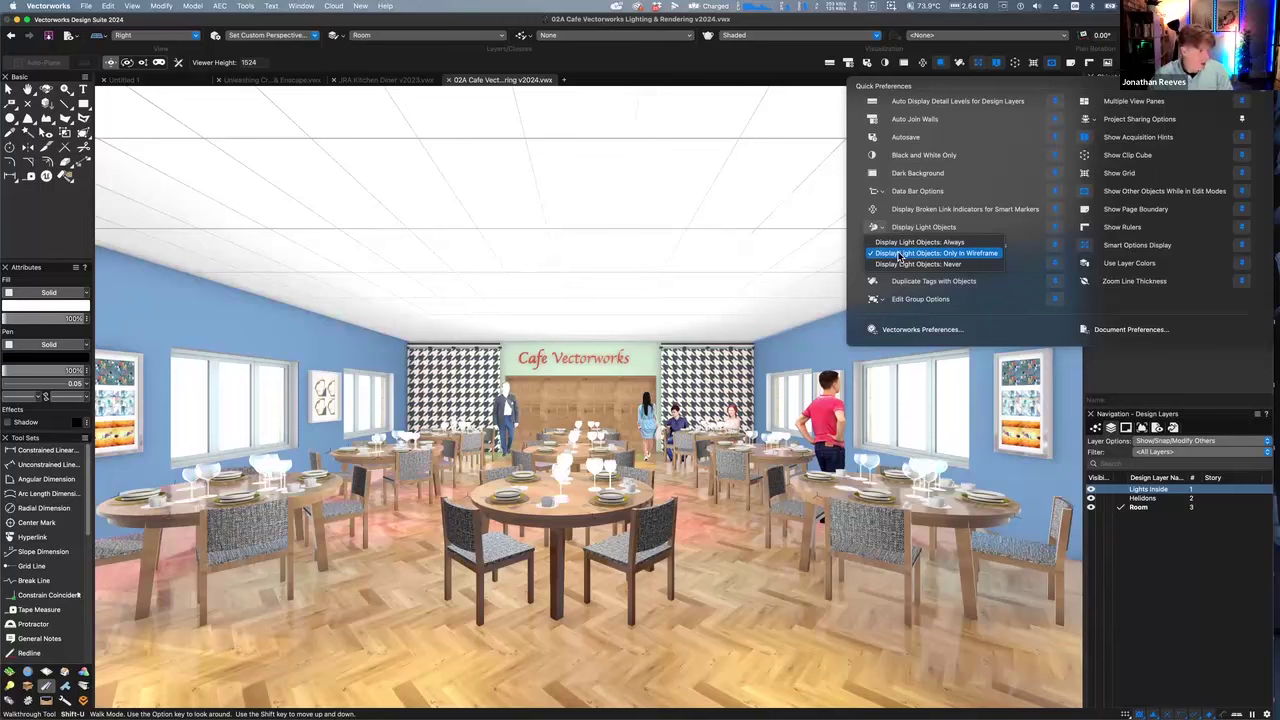
pyautogui.click(898, 243)
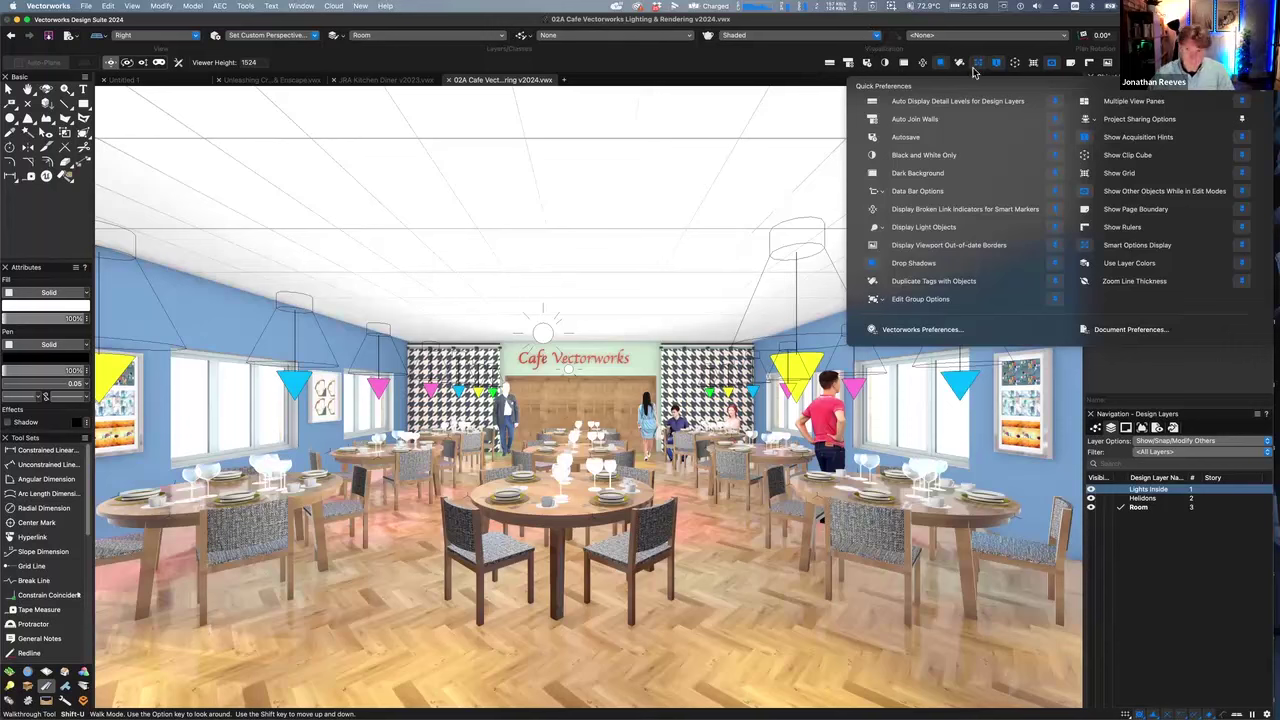
pyautogui.press('Escape')
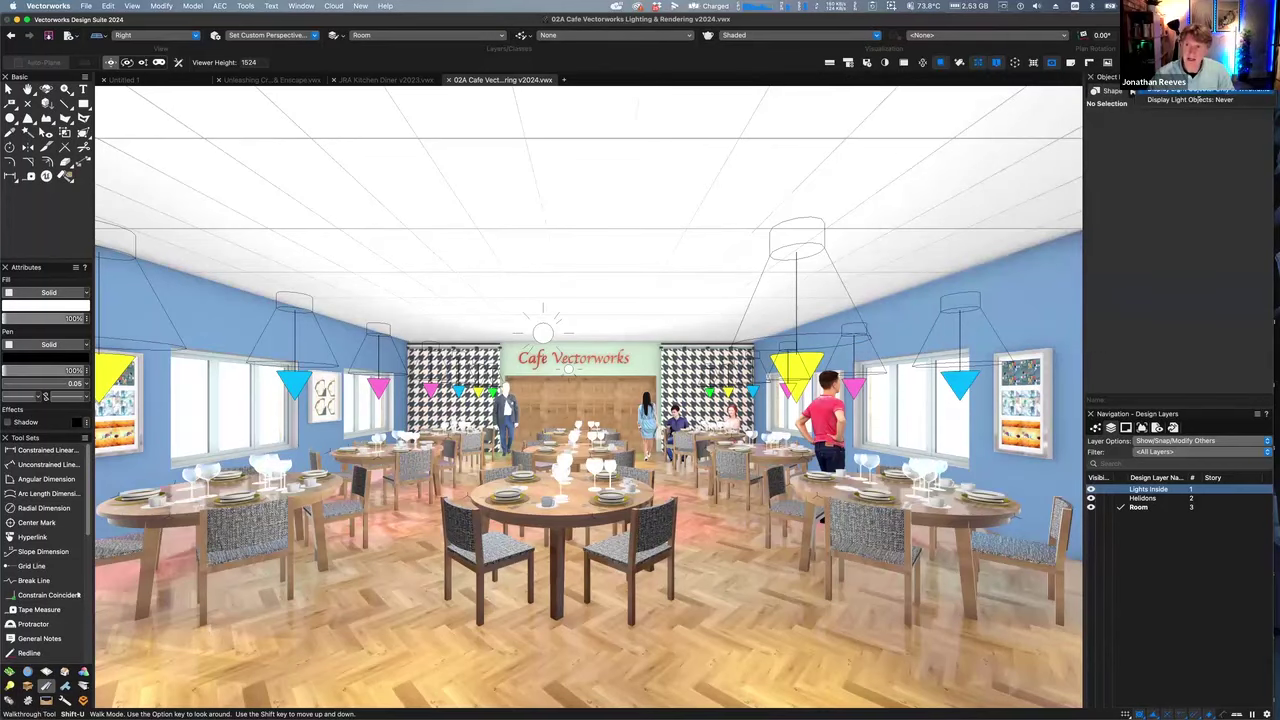
pyautogui.press('shift')
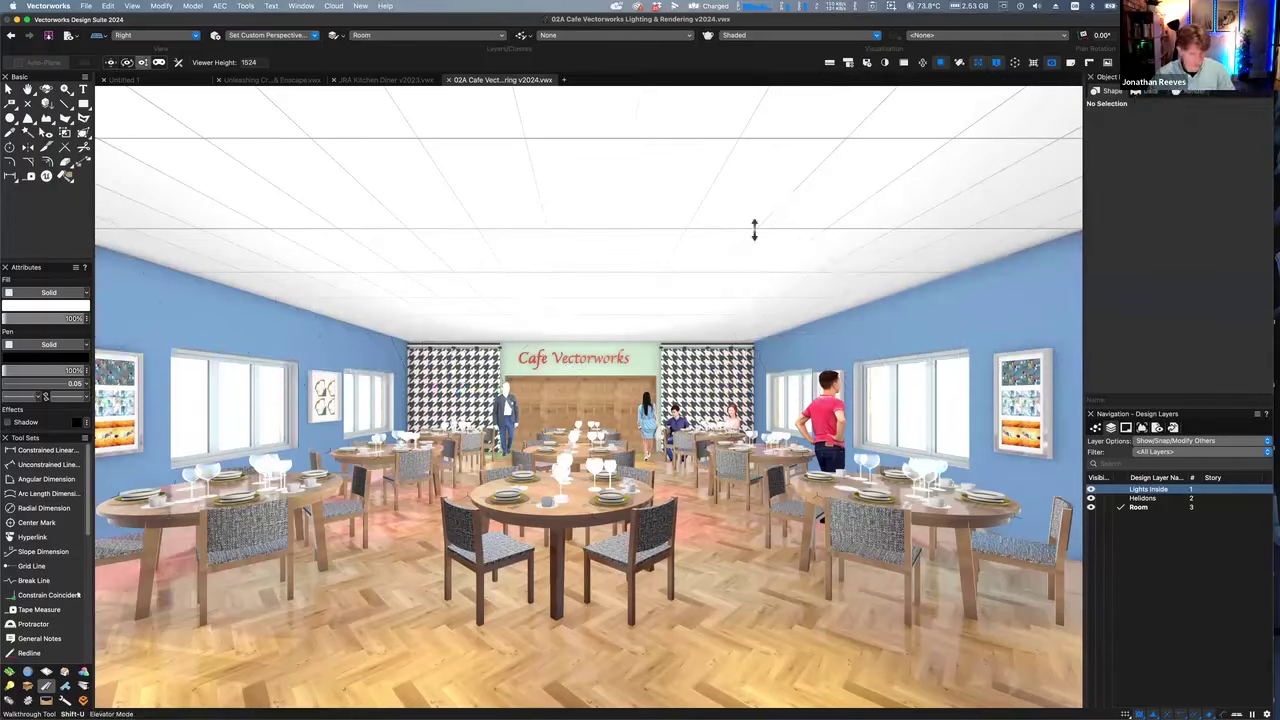
pyautogui.moveTo(752, 230); pyautogui.dragTo(754, 229)
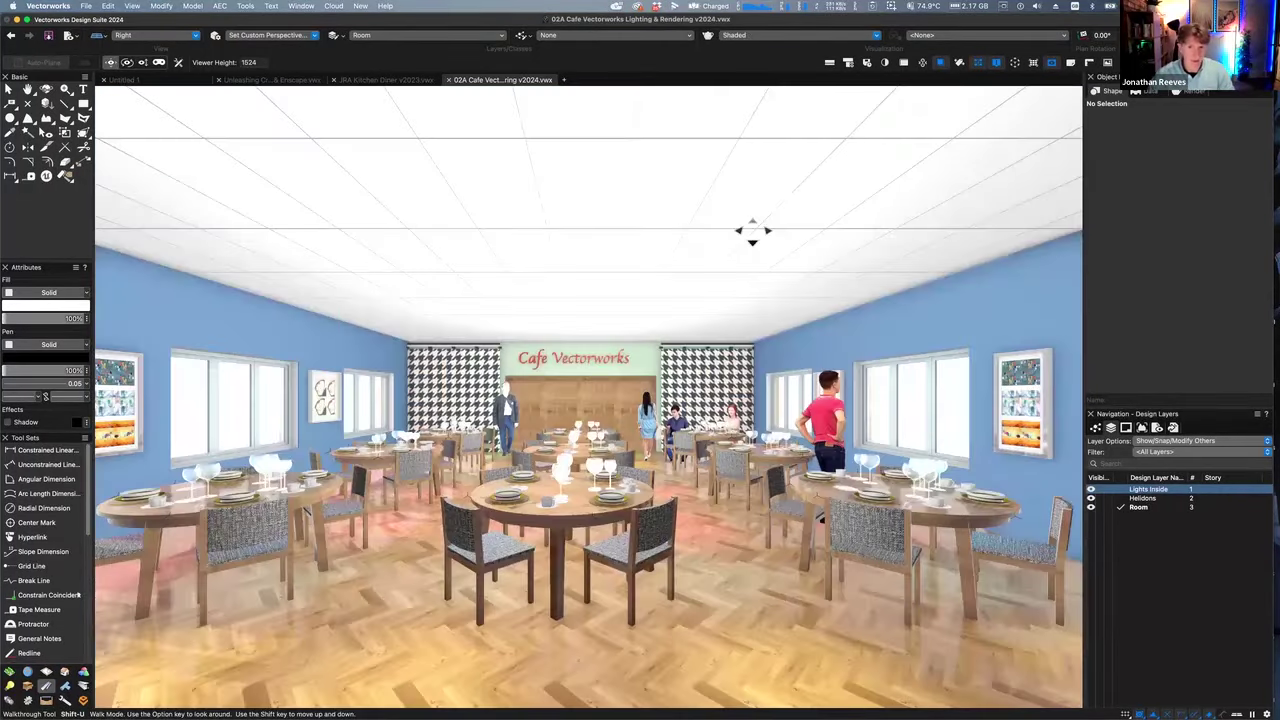
# Switch the rendering mode to Wireframe and back to Shaded
pyautogui.click(132, 5)
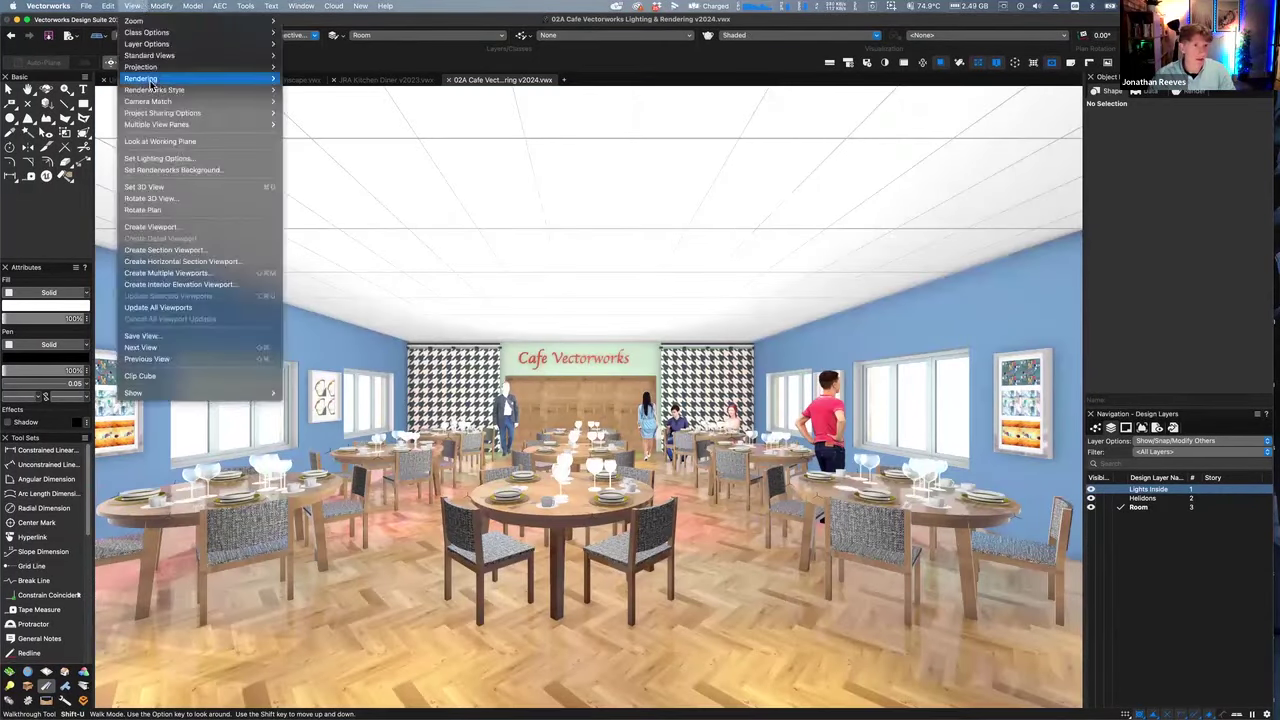
pyautogui.moveTo(153, 86)
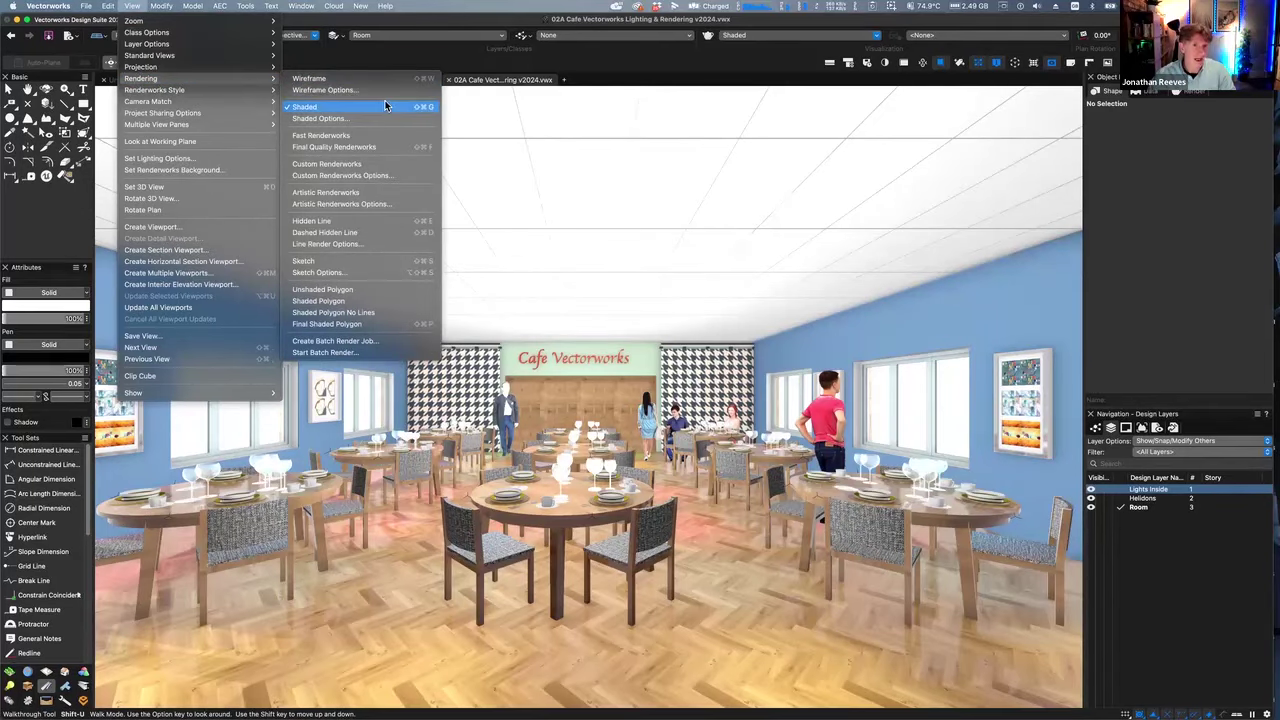
pyautogui.click(398, 80)
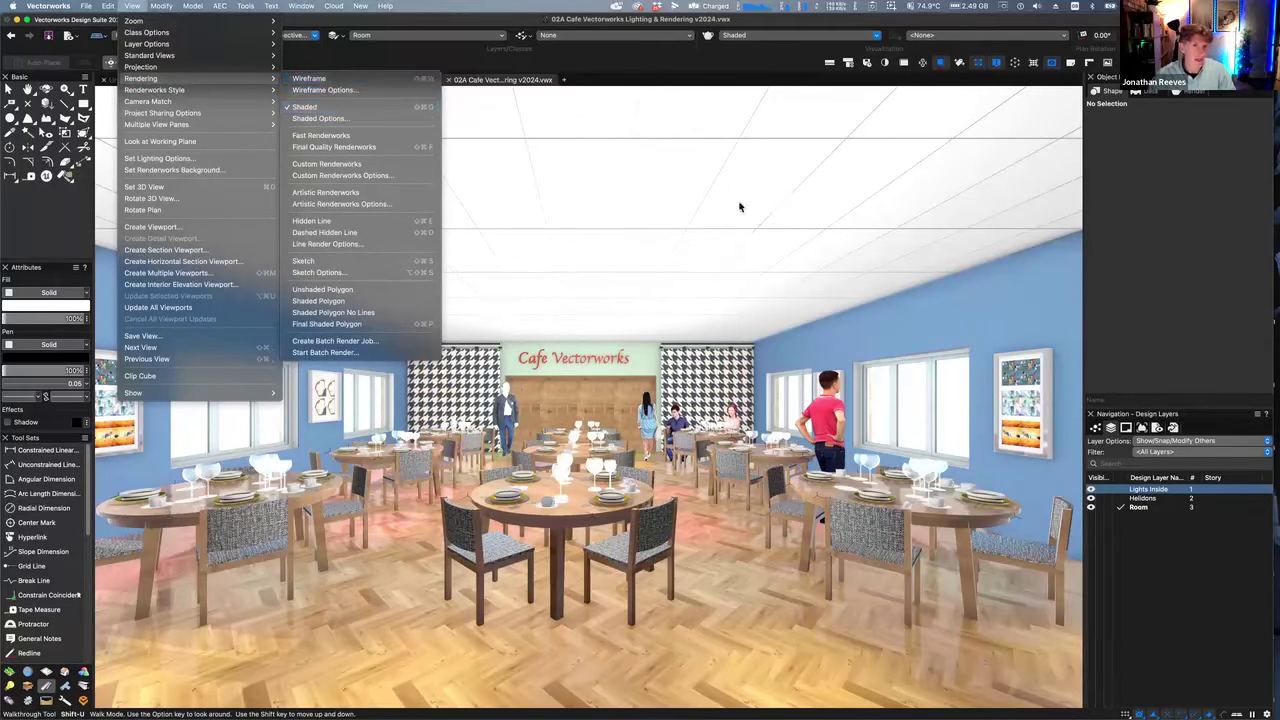
pyautogui.press('super+shift+g')
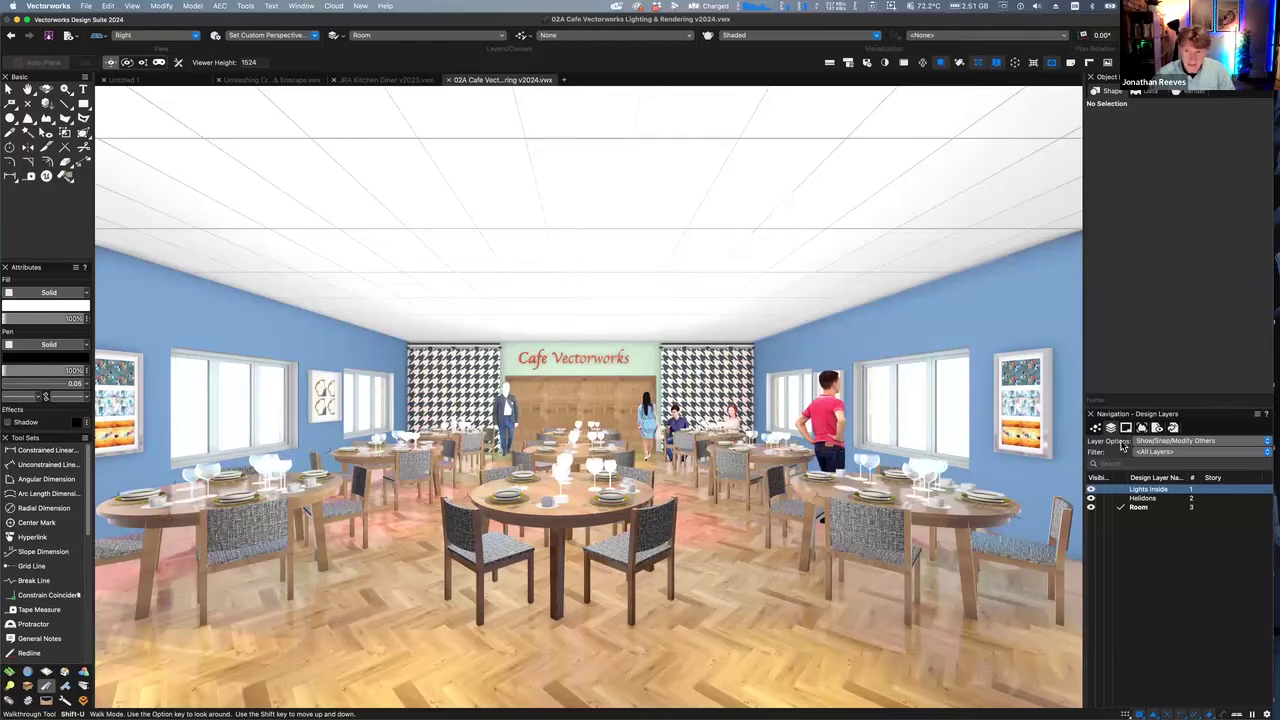
# Hide the Lights Inside layer to compare the café without interior lights, and show it again
pyautogui.click(1097, 490)
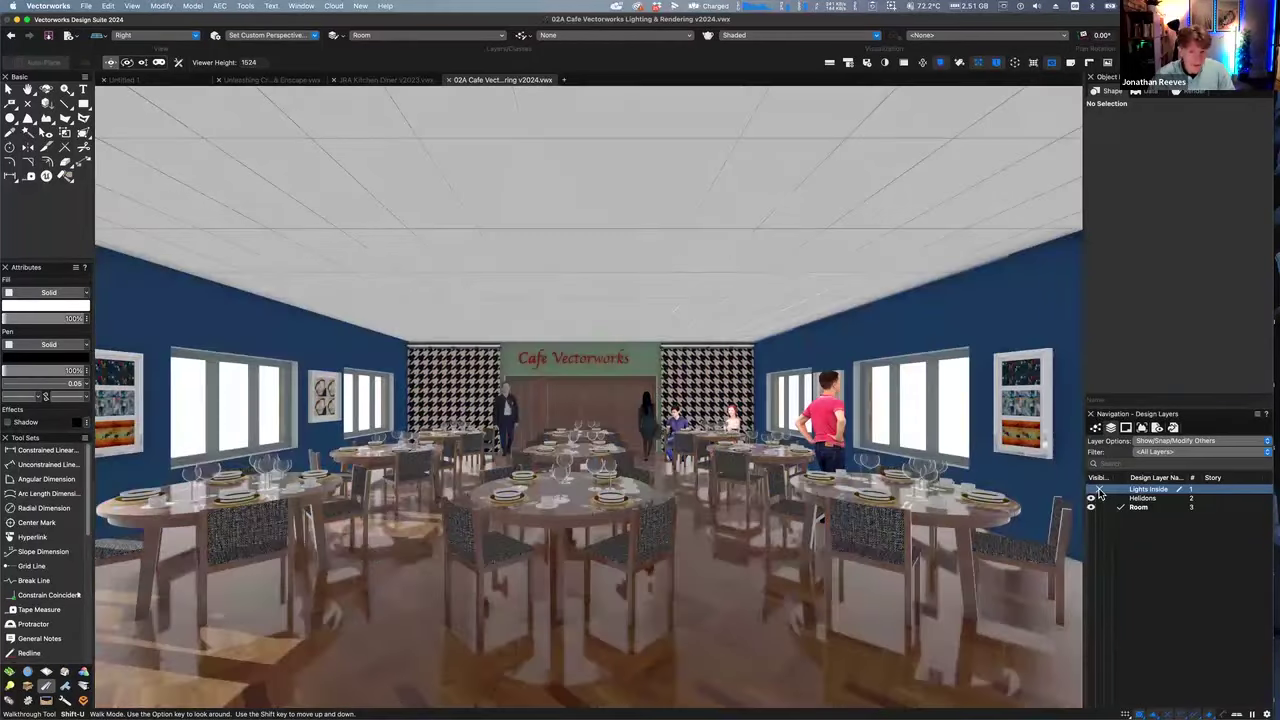
pyautogui.click(1092, 490)
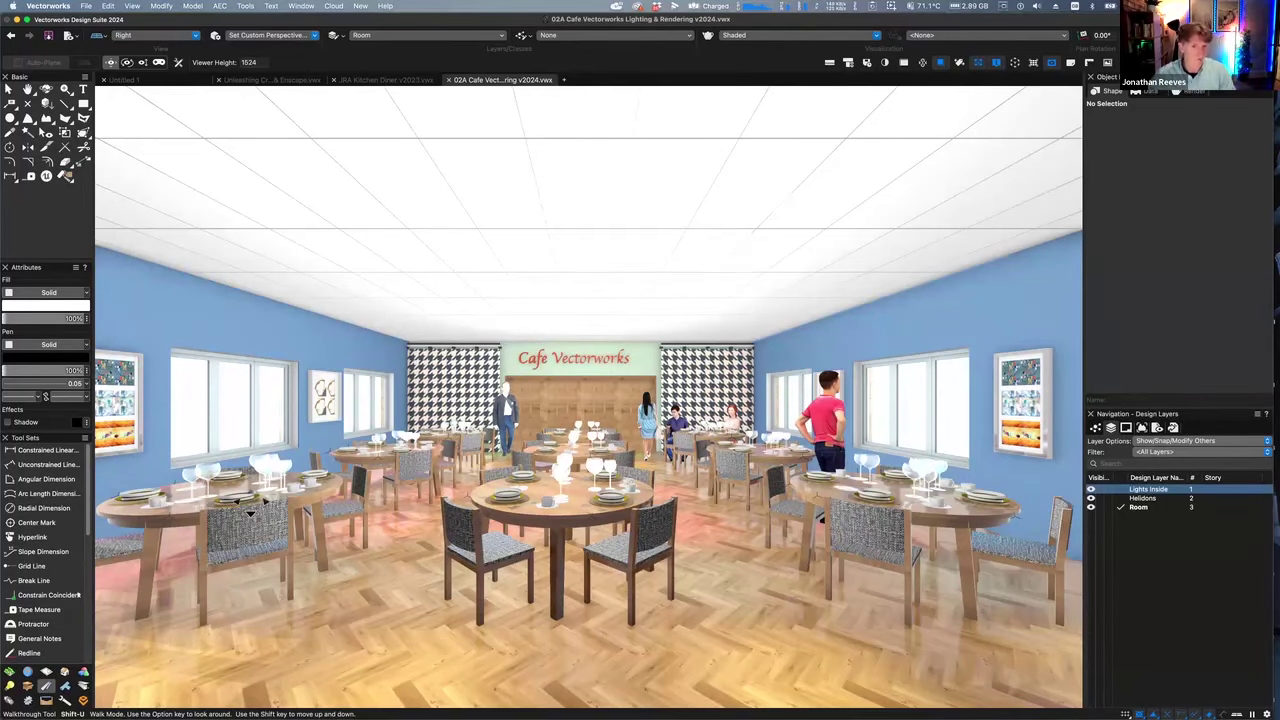
# Walk through the lit café towards the Cafe Vectorworks sign, and return to the saved view View 5 Shaded Options & Lights
pyautogui.moveTo(455, 490); pyautogui.dragTo(460, 510)
pyautogui.moveTo(495, 461); pyautogui.dragTo(394, 470)
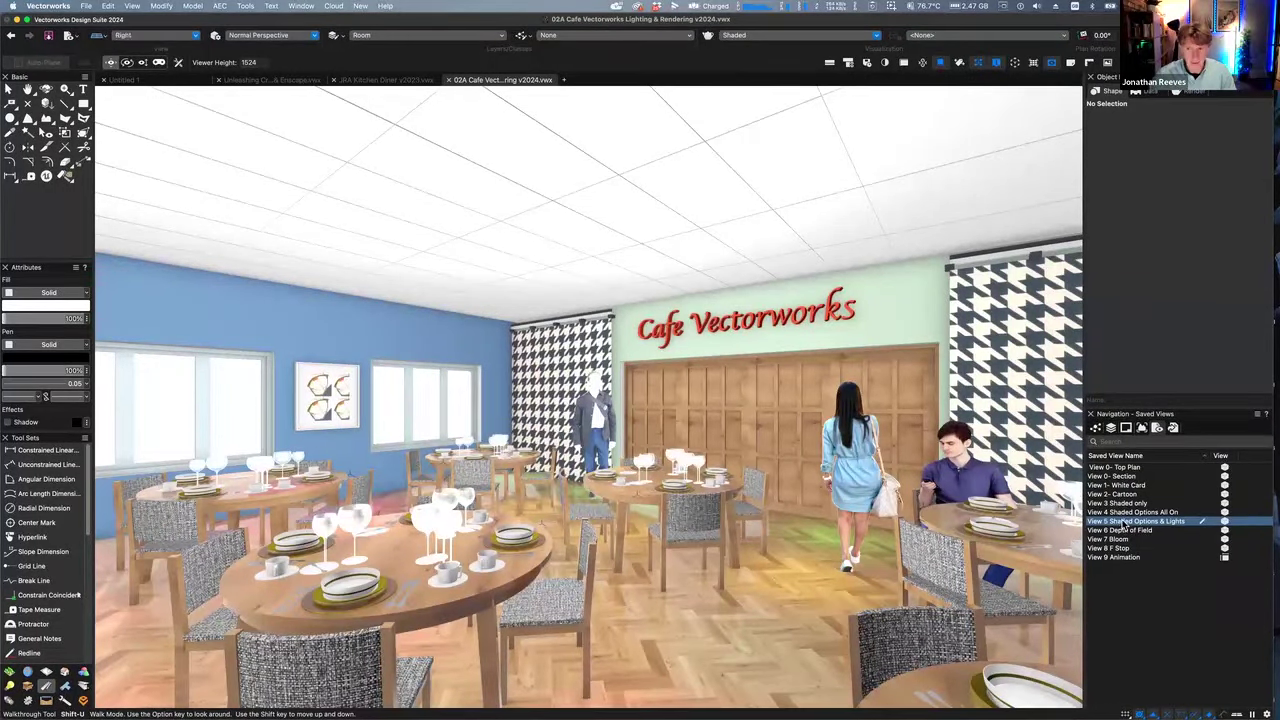
pyautogui.doubleClick(1125, 523)
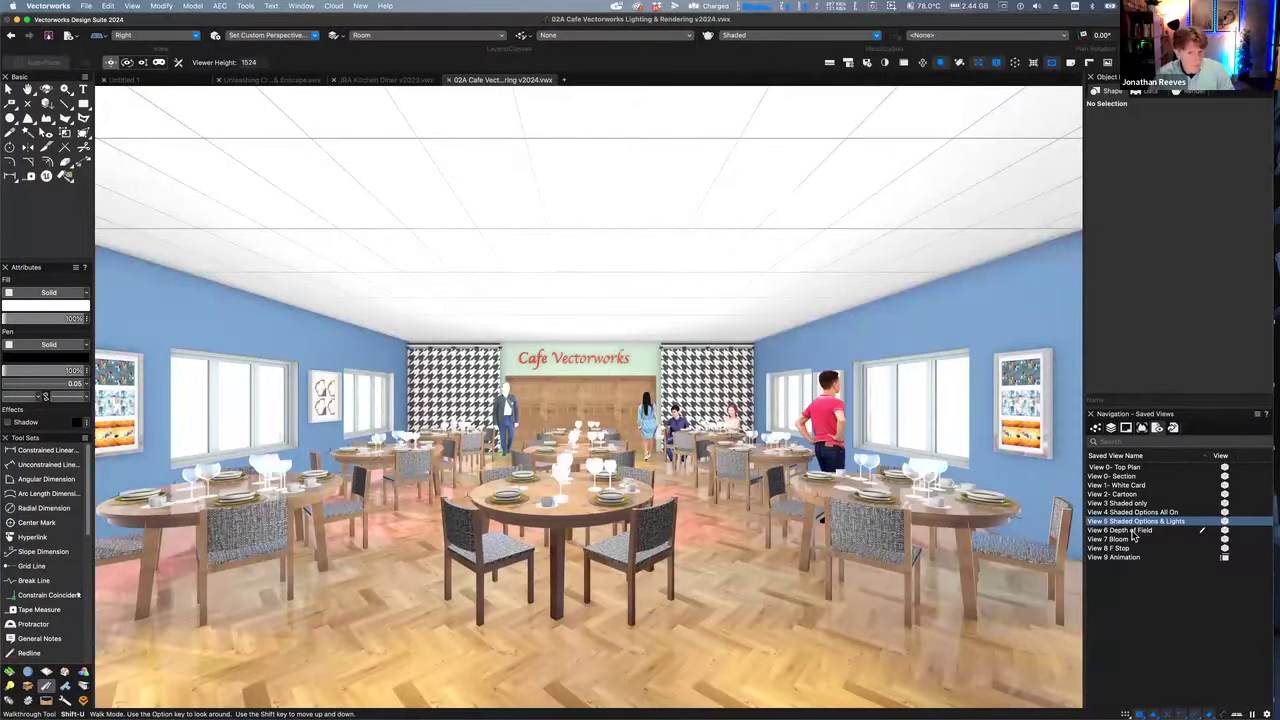
# Activate the saved view View 6 Depth of Field, and switch Depth of Field off and on again in the Shaded camera options
pyautogui.doubleClick(1133, 533)
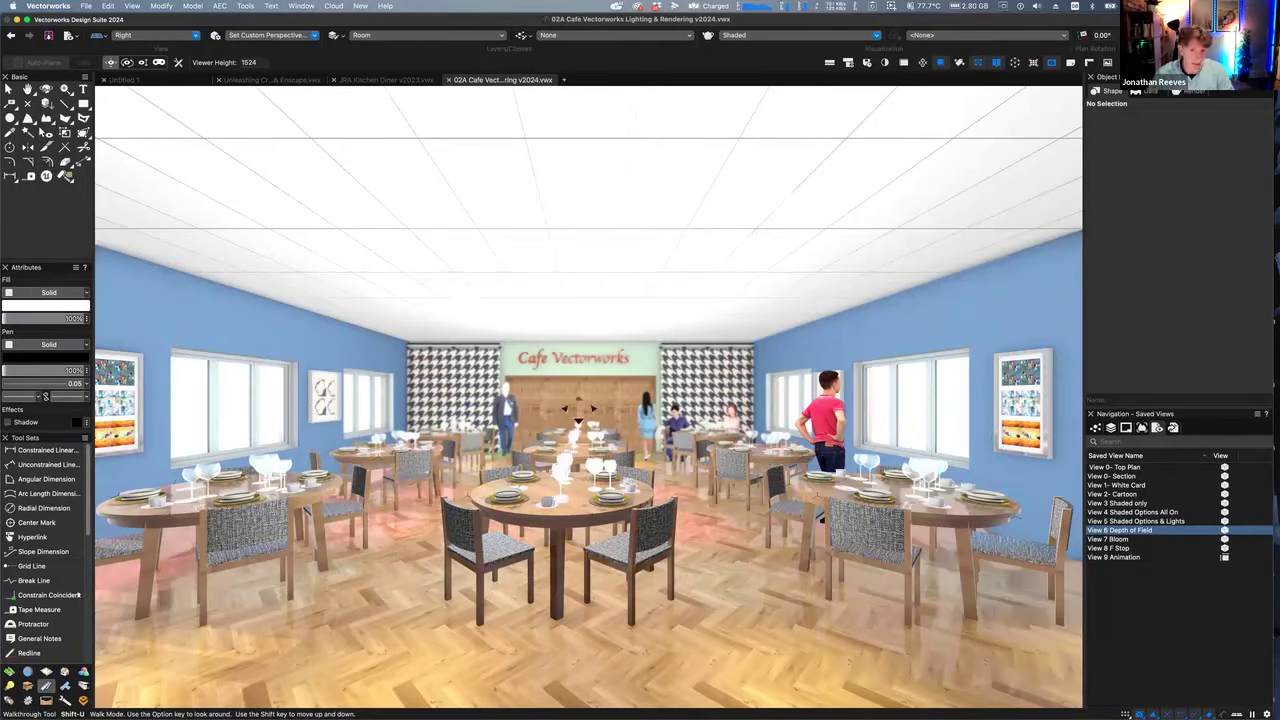
pyautogui.click(810, 37)
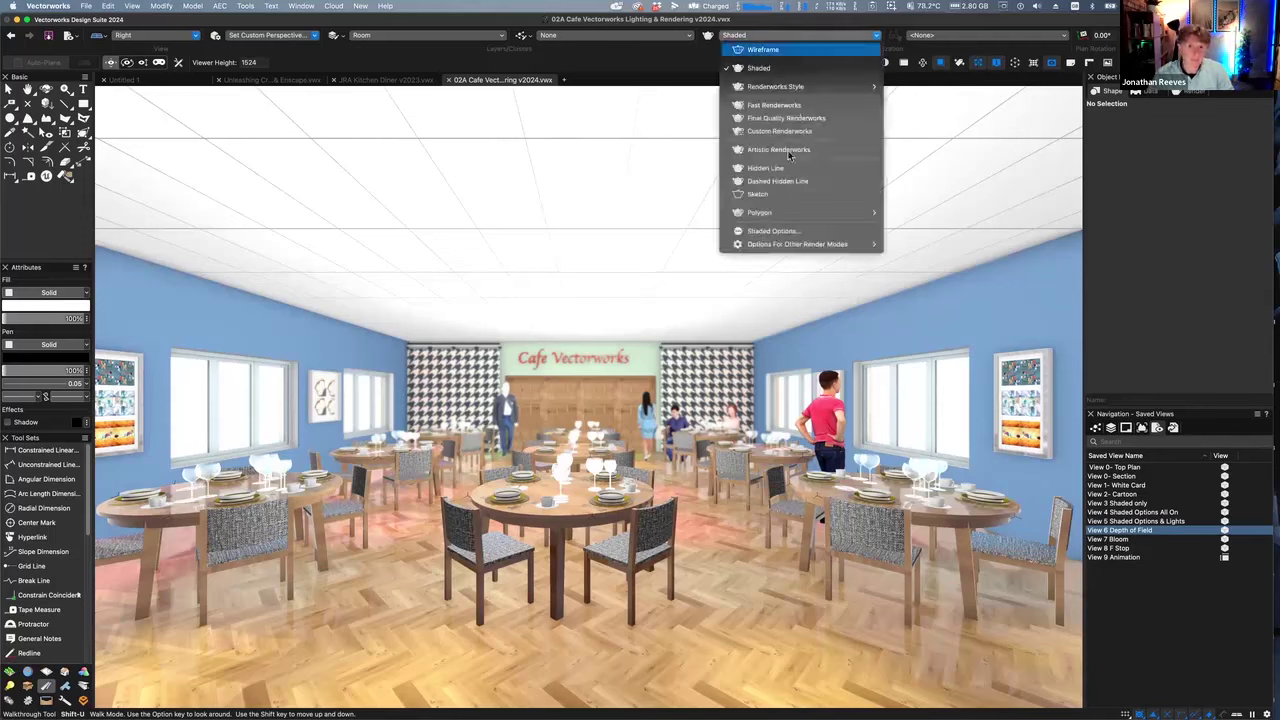
pyautogui.click(779, 231)
pyautogui.moveTo(664, 136)
pyautogui.mouseDown()
pyautogui.moveTo(938, 143)
pyautogui.moveTo(938, 123)
pyautogui.mouseUp()
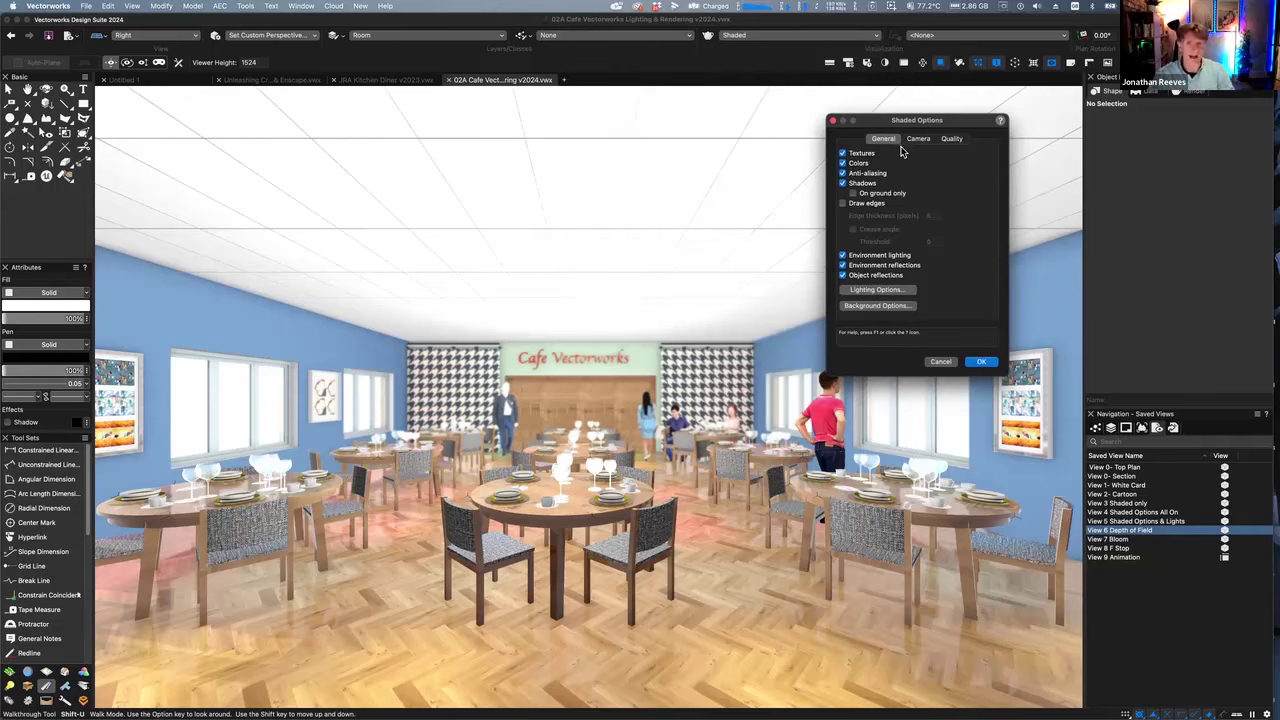
pyautogui.click(916, 140)
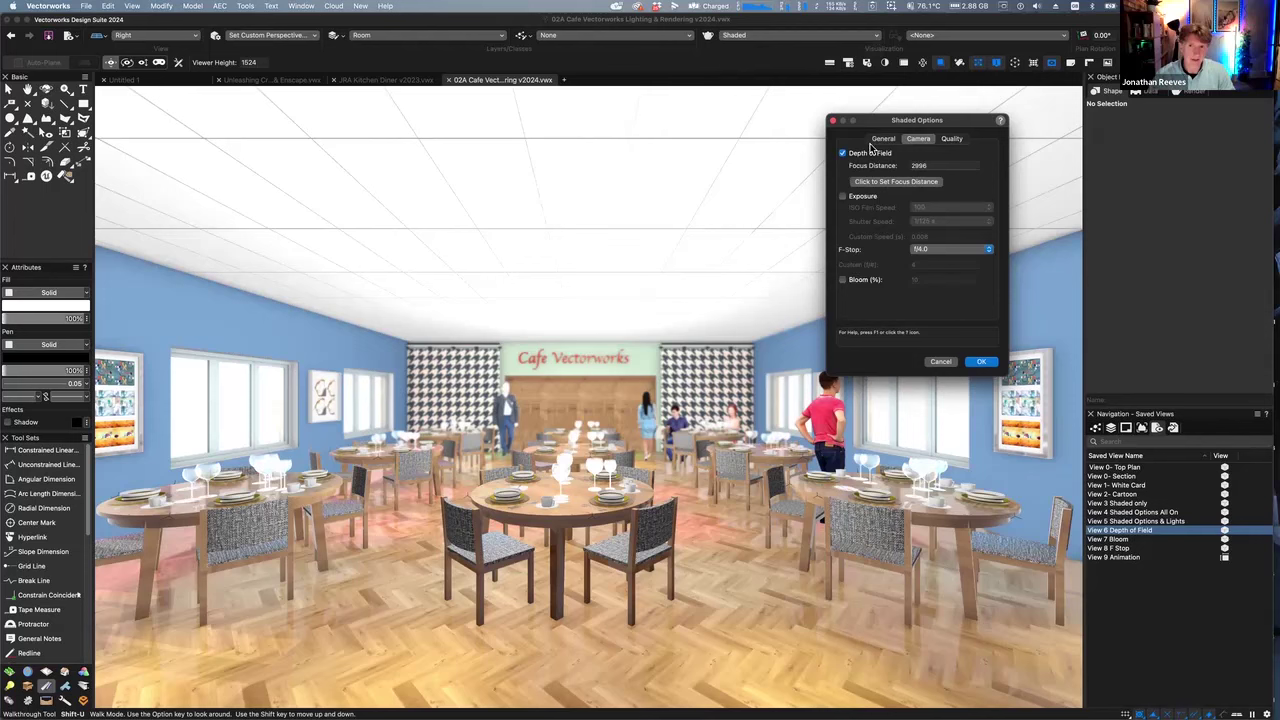
pyautogui.click(843, 154)
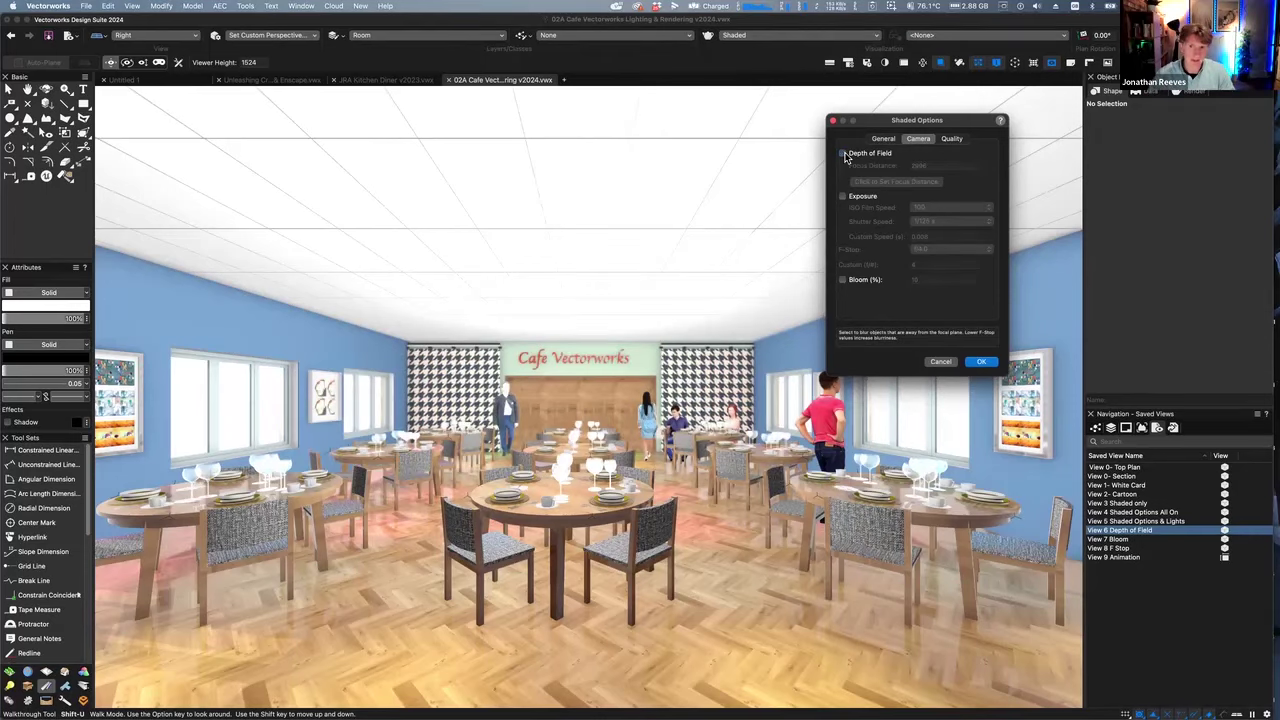
pyautogui.click(843, 154)
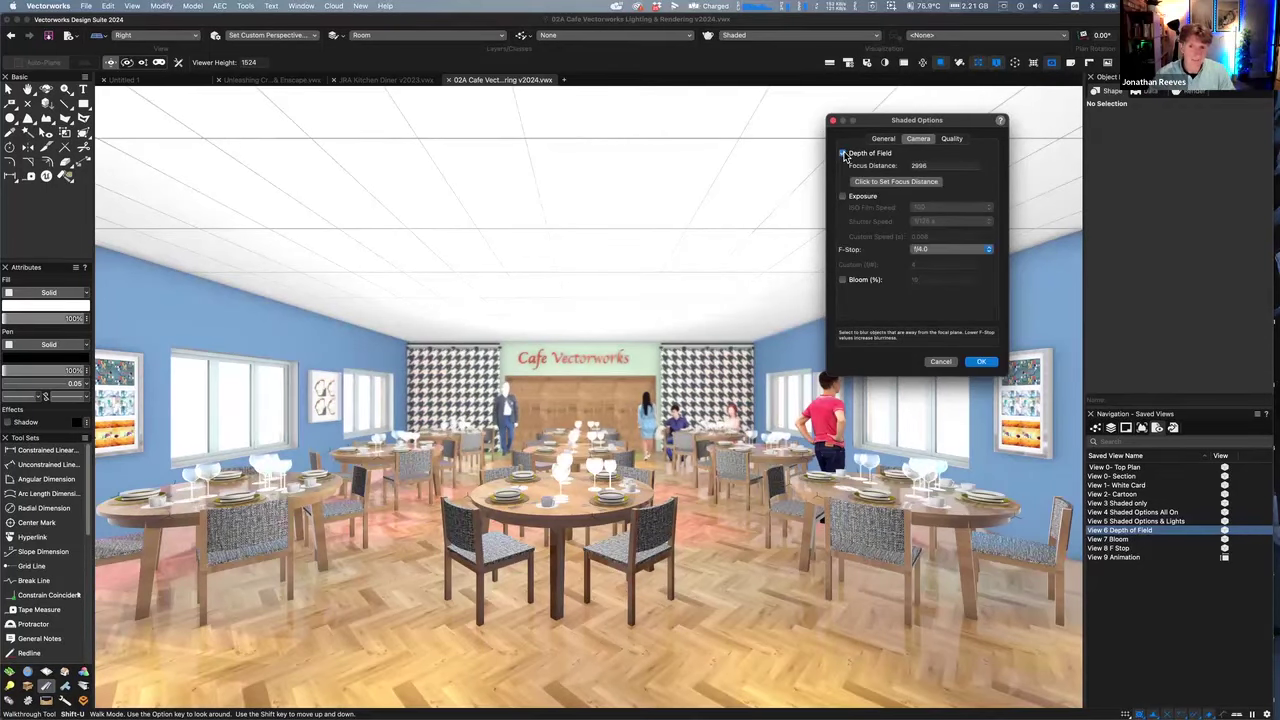
# Set the Depth of Field focus distance by picking a point on the leg of the front central table, and apply it
pyautogui.click(887, 185)
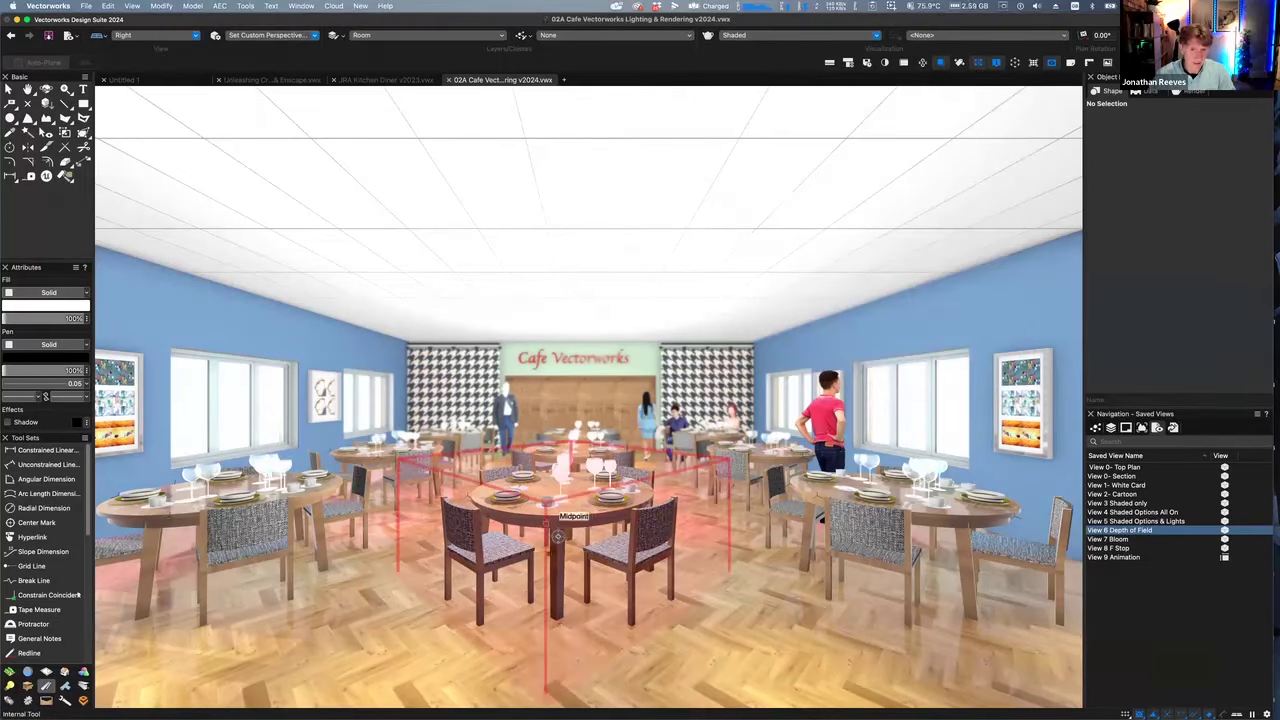
pyautogui.click(558, 537)
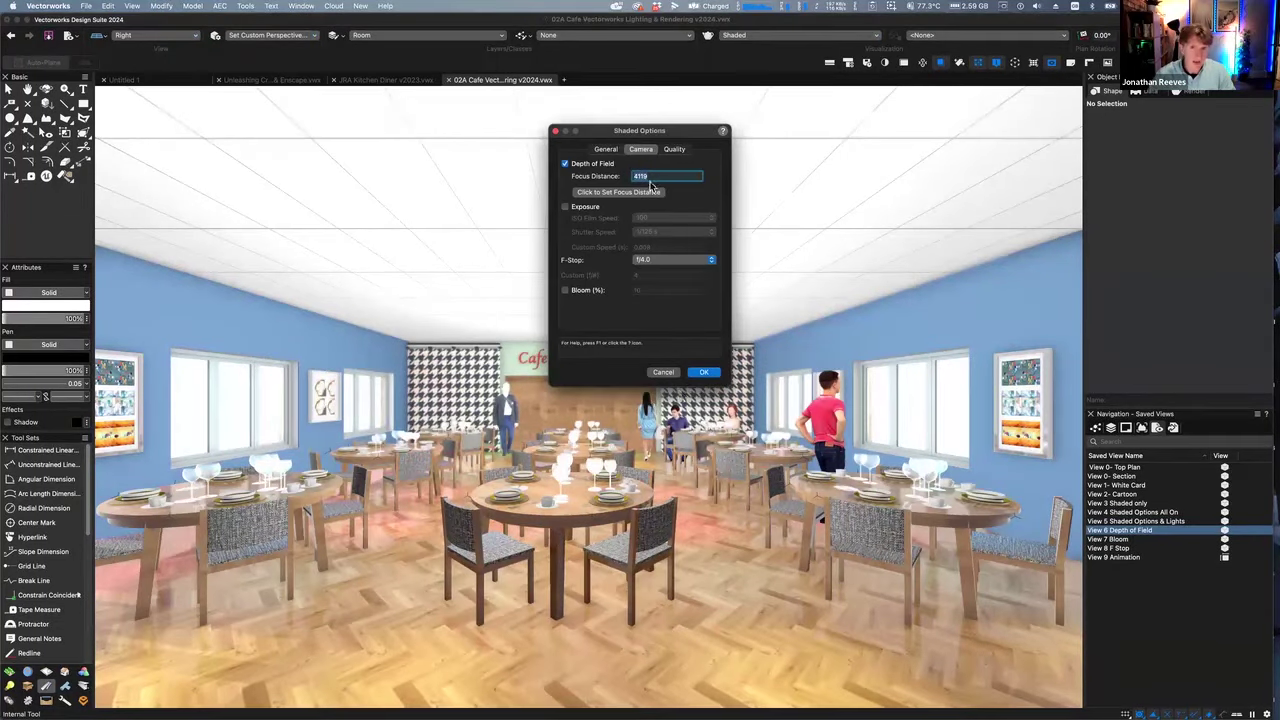
pyautogui.click(703, 372)
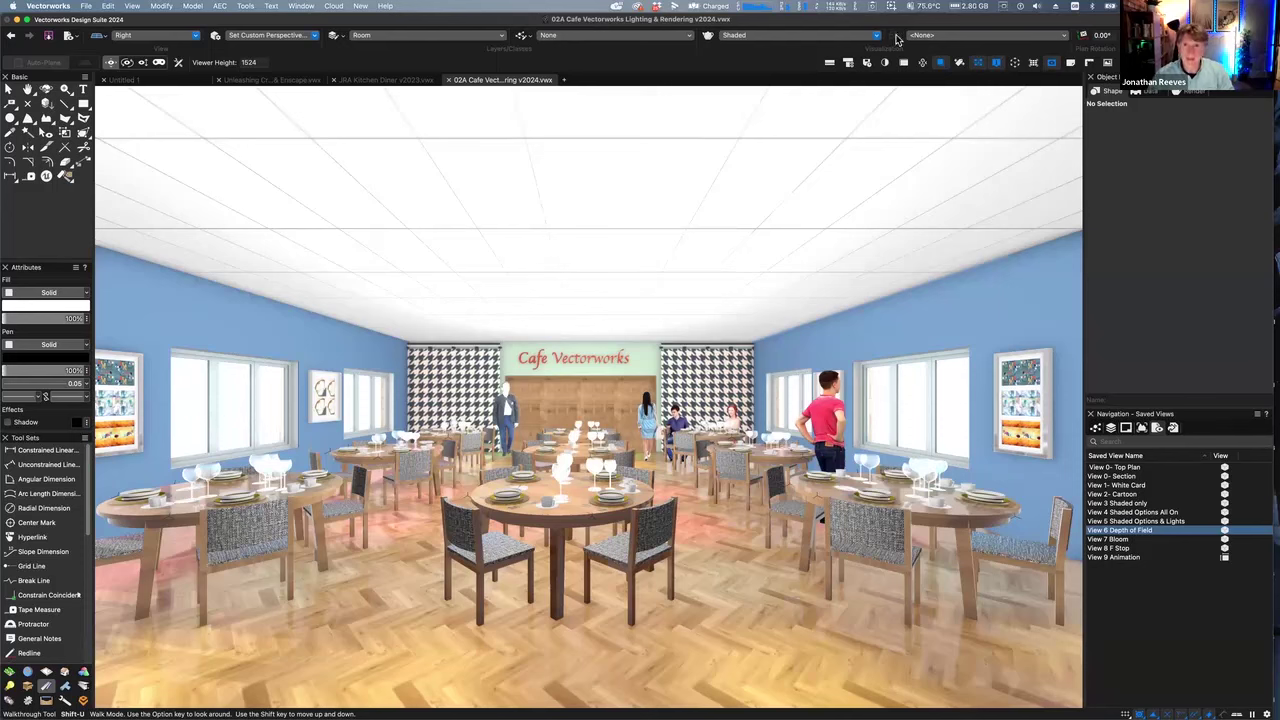
# Set the Depth of Field focus distance to 2 in the Shaded camera options
pyautogui.click(848, 38)
pyautogui.click(790, 237)
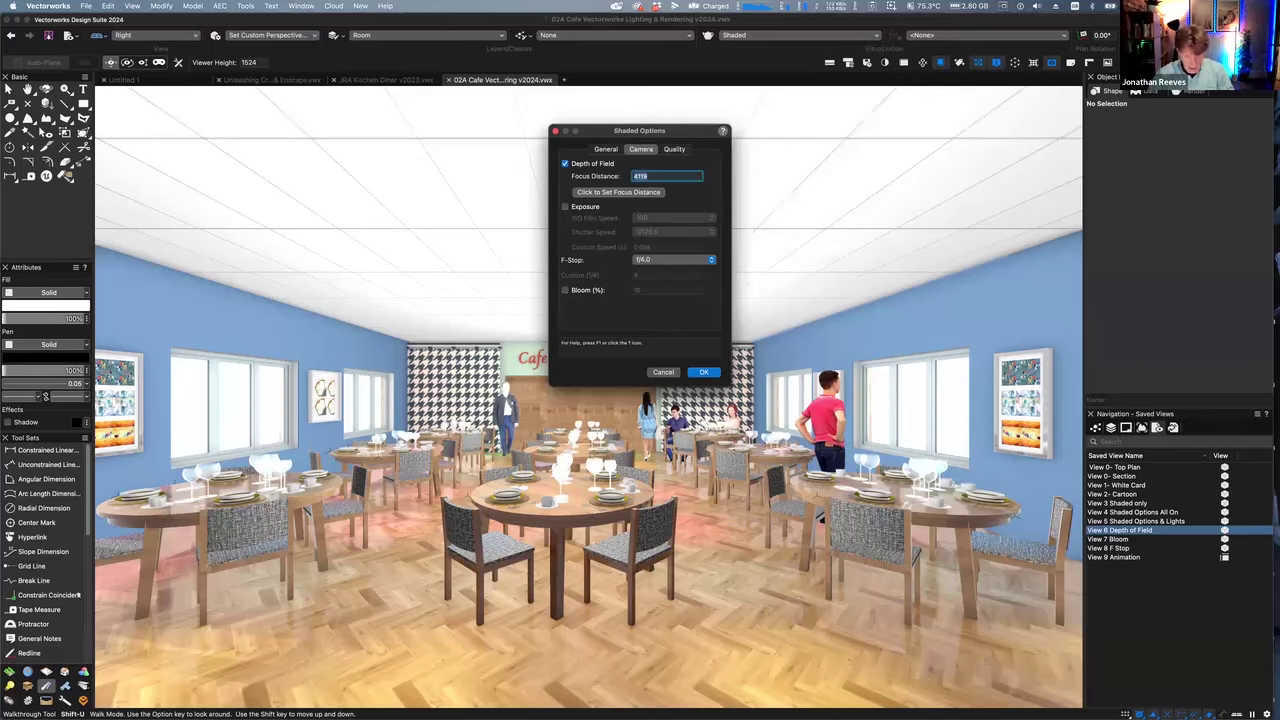
pyautogui.write('2')
pyautogui.press('Return')
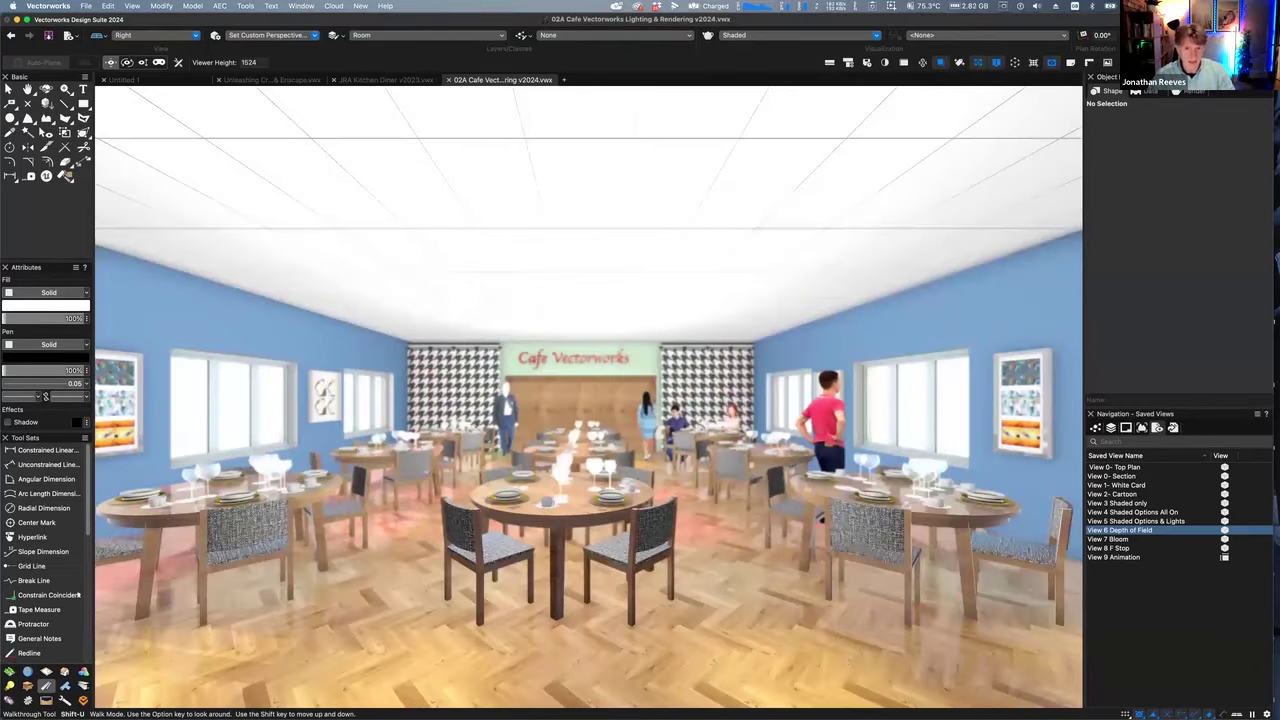
# Walk through the café with depth of field enabled, and return to the saved view View 6 Depth of Field
pyautogui.moveTo(473, 467); pyautogui.dragTo(1000, 546)
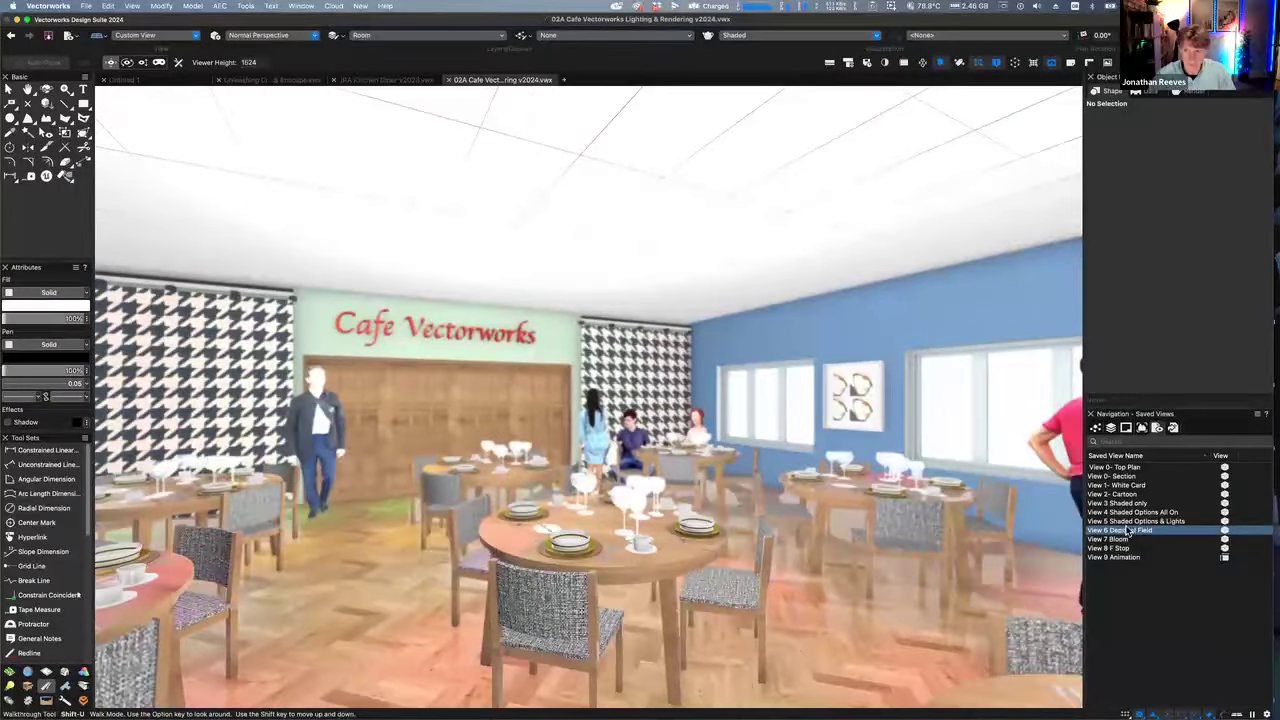
pyautogui.doubleClick(1127, 529)
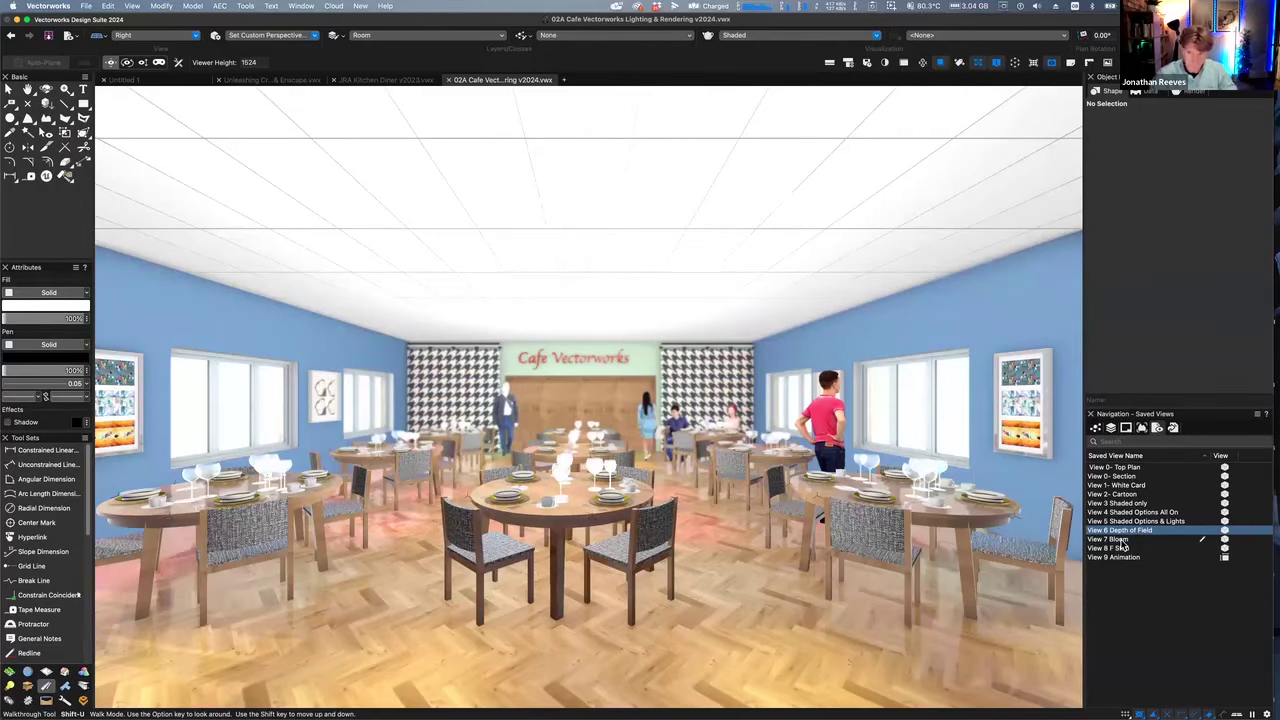
# Activate the saved view View 7 Bloom, and switch Bloom off and on again in the Shaded camera options to compare
pyautogui.click(1120, 540)
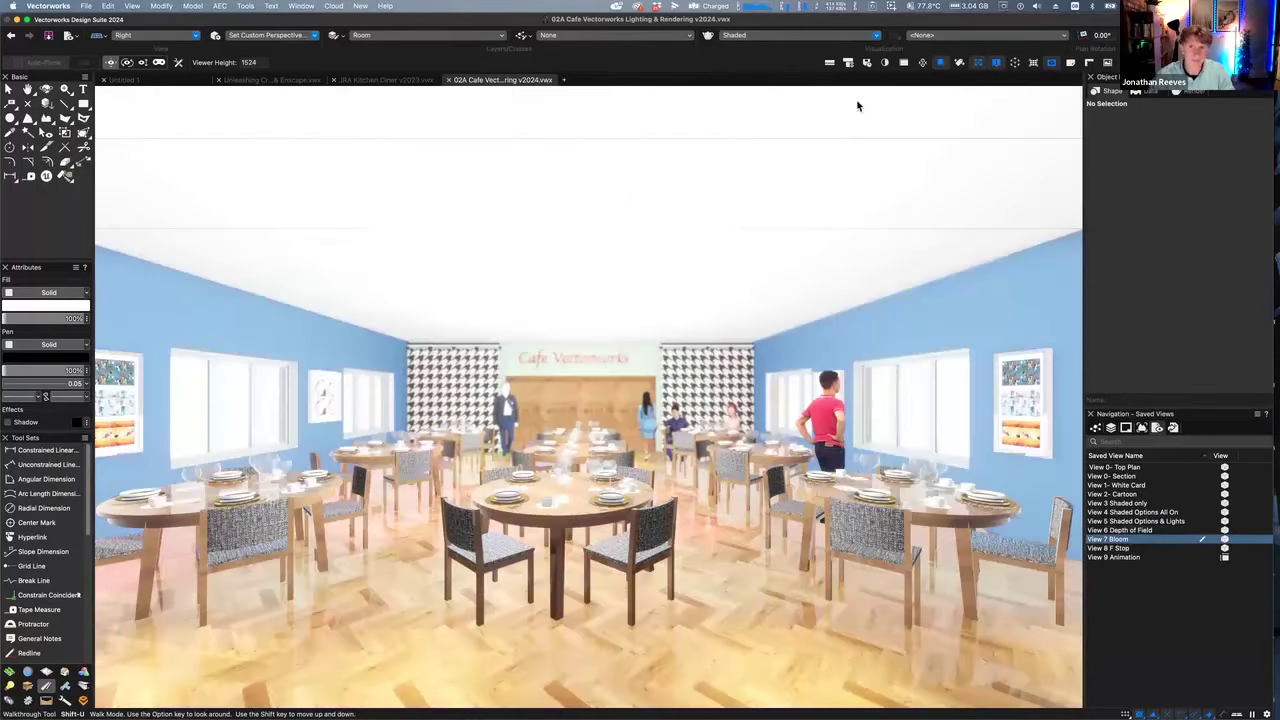
pyautogui.click(750, 43)
pyautogui.click(751, 108)
pyautogui.click(752, 38)
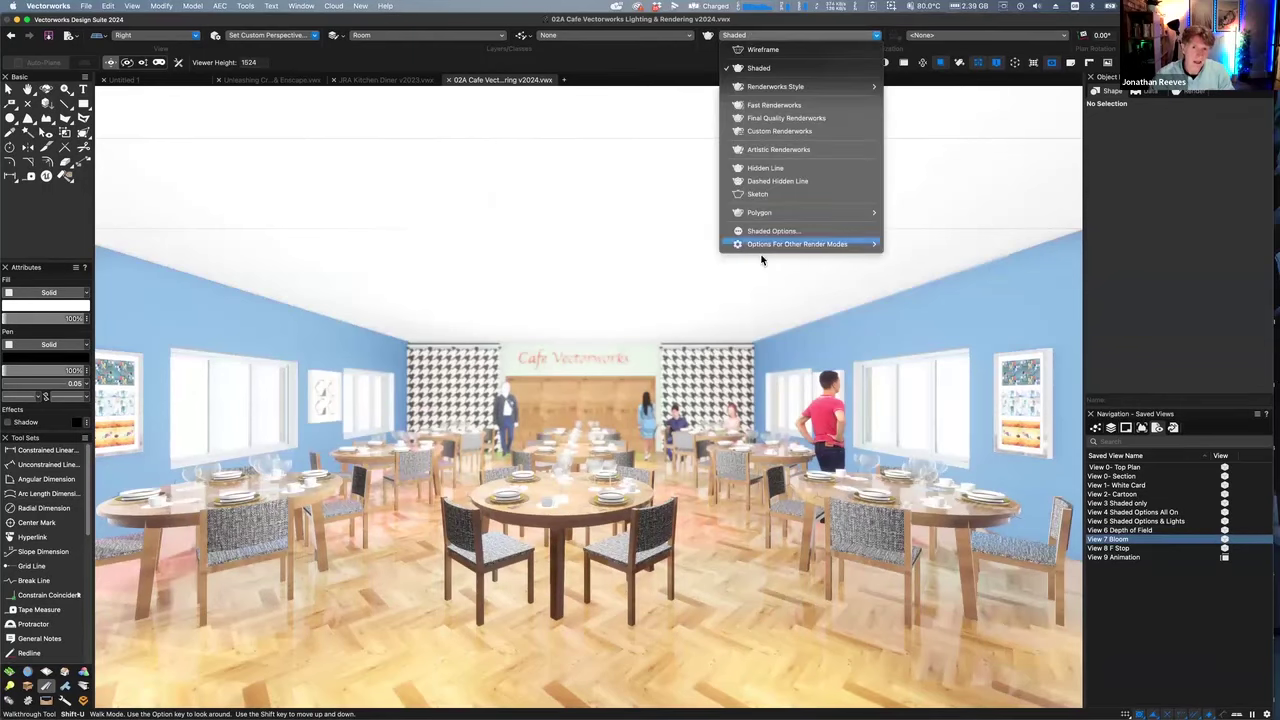
pyautogui.click(759, 236)
pyautogui.moveTo(687, 142); pyautogui.dragTo(939, 179)
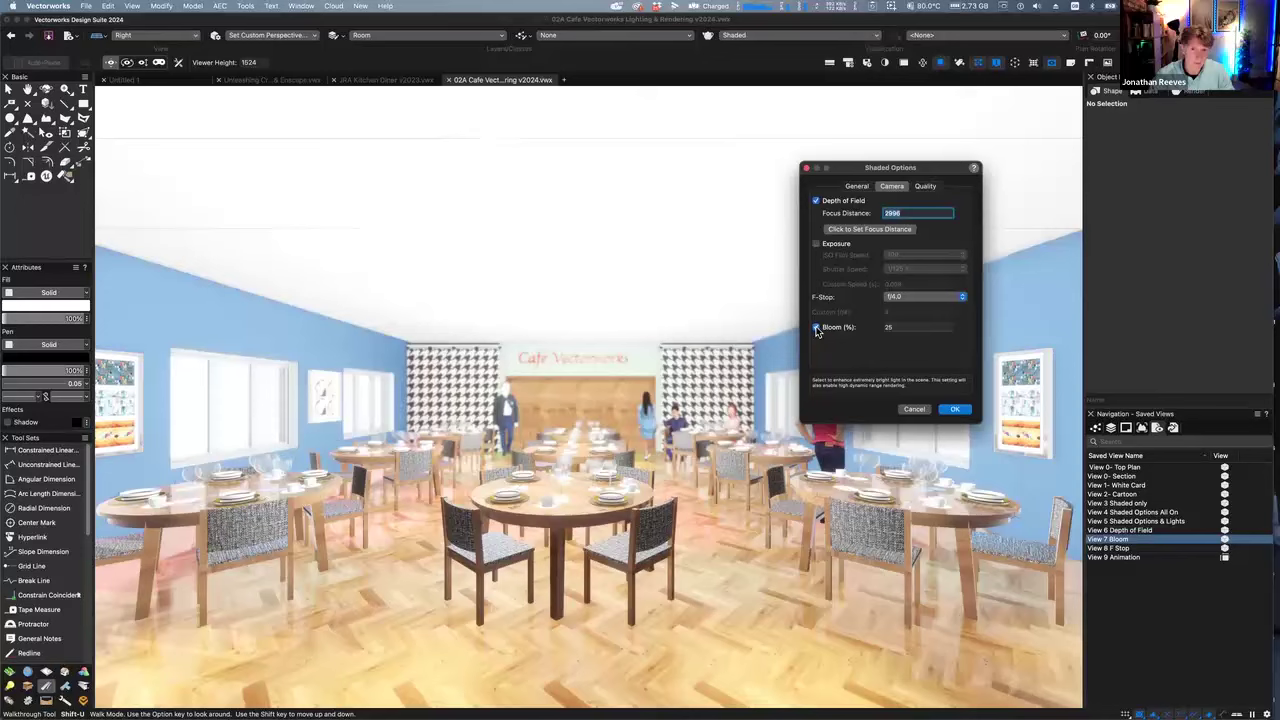
pyautogui.click(816, 328)
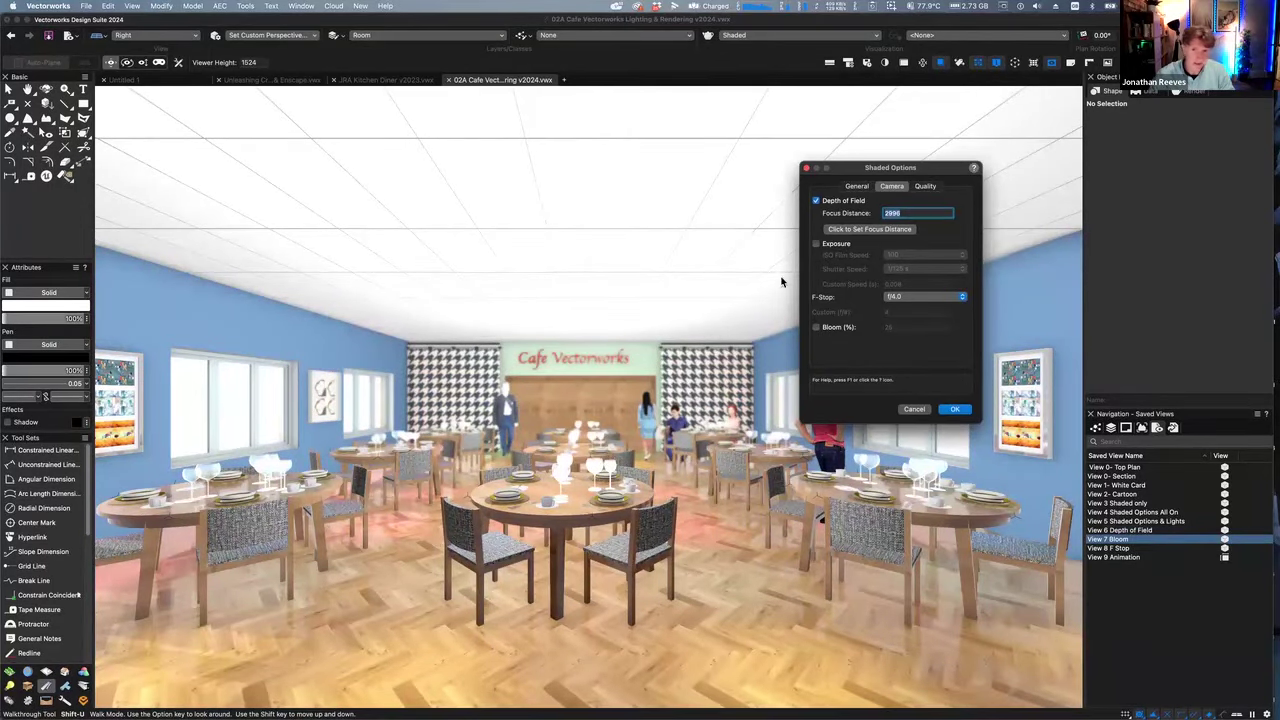
pyautogui.click(817, 328)
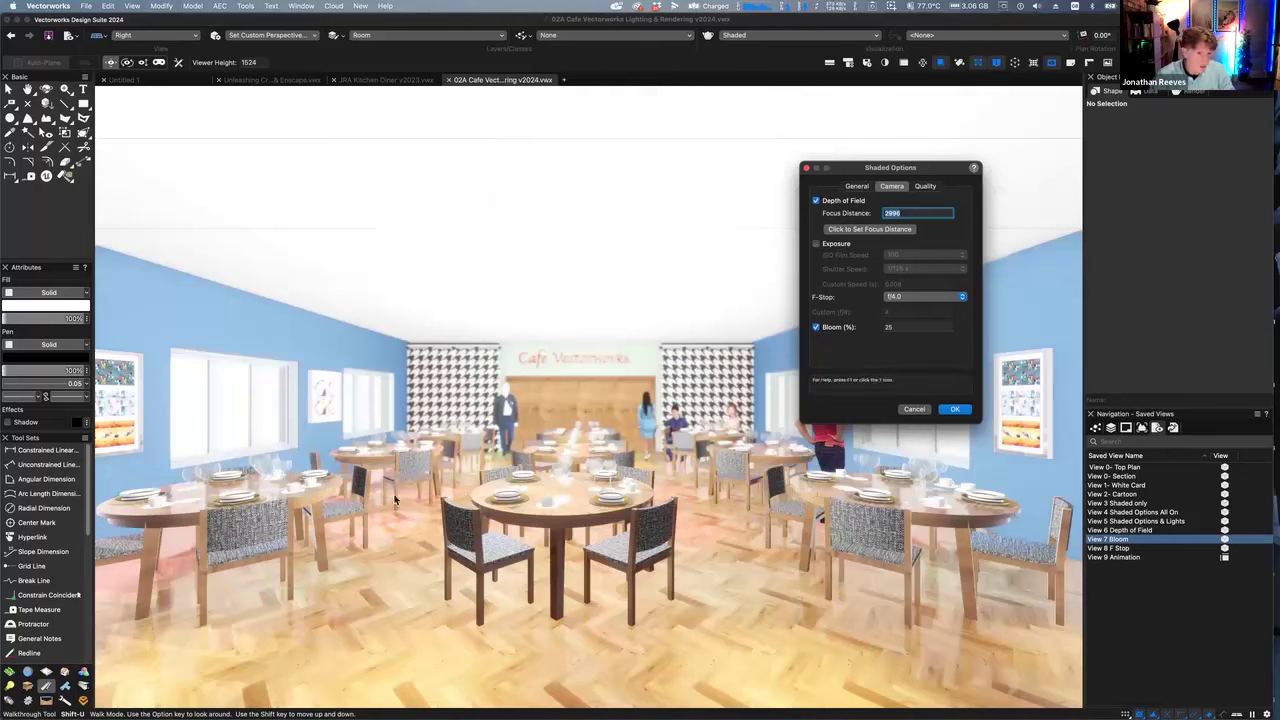
# Set Bloom to 10 %, and disable the Bloom effect
pyautogui.doubleClick(899, 336)
pyautogui.write('1')
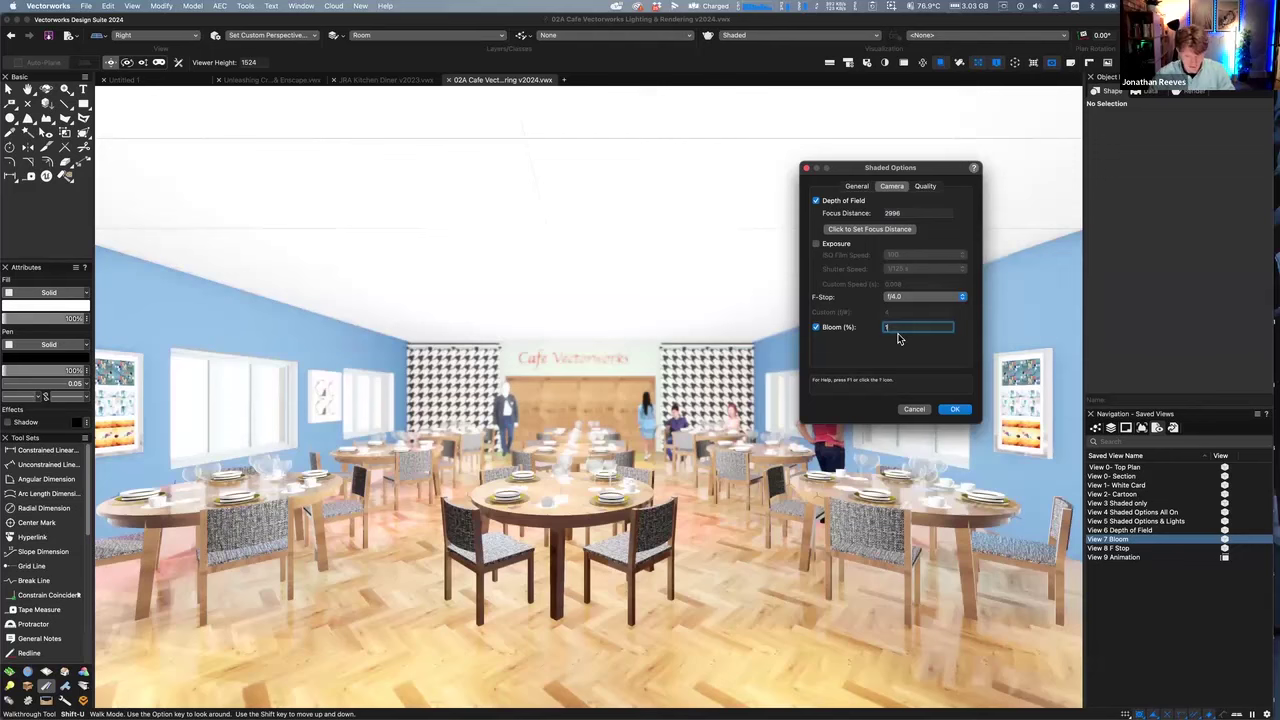
pyautogui.write('0')
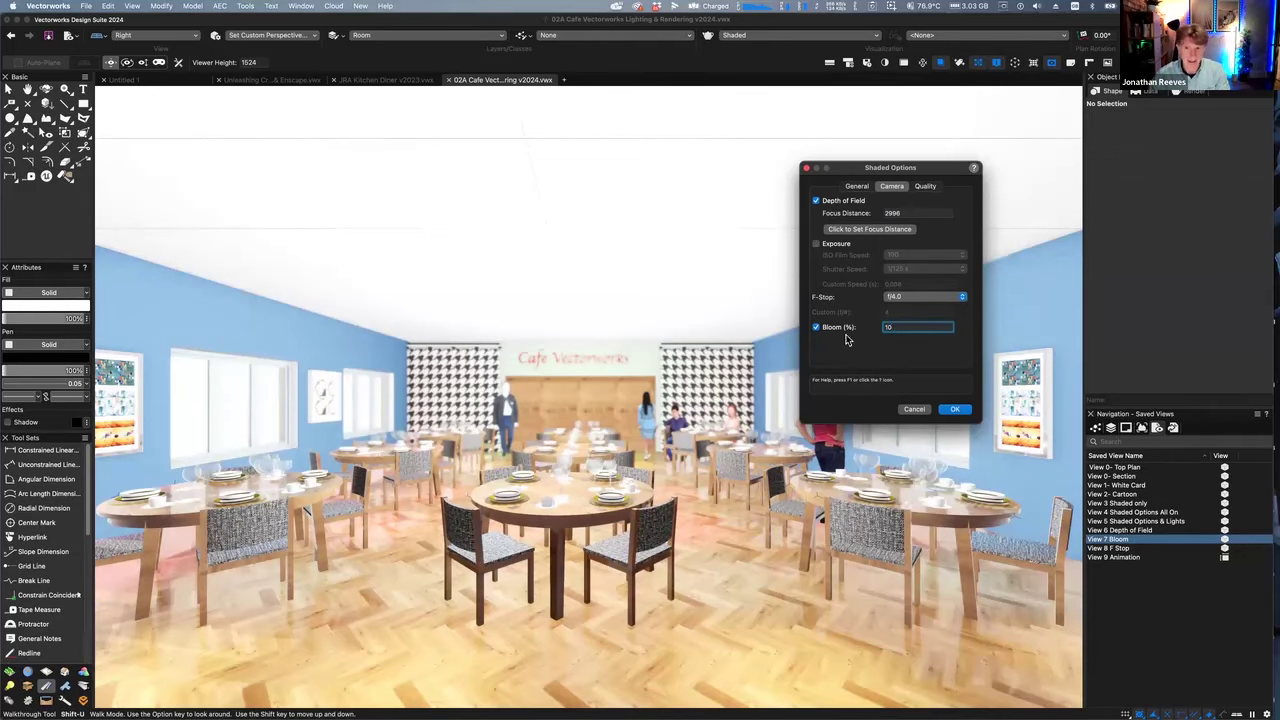
pyautogui.press('Tab')
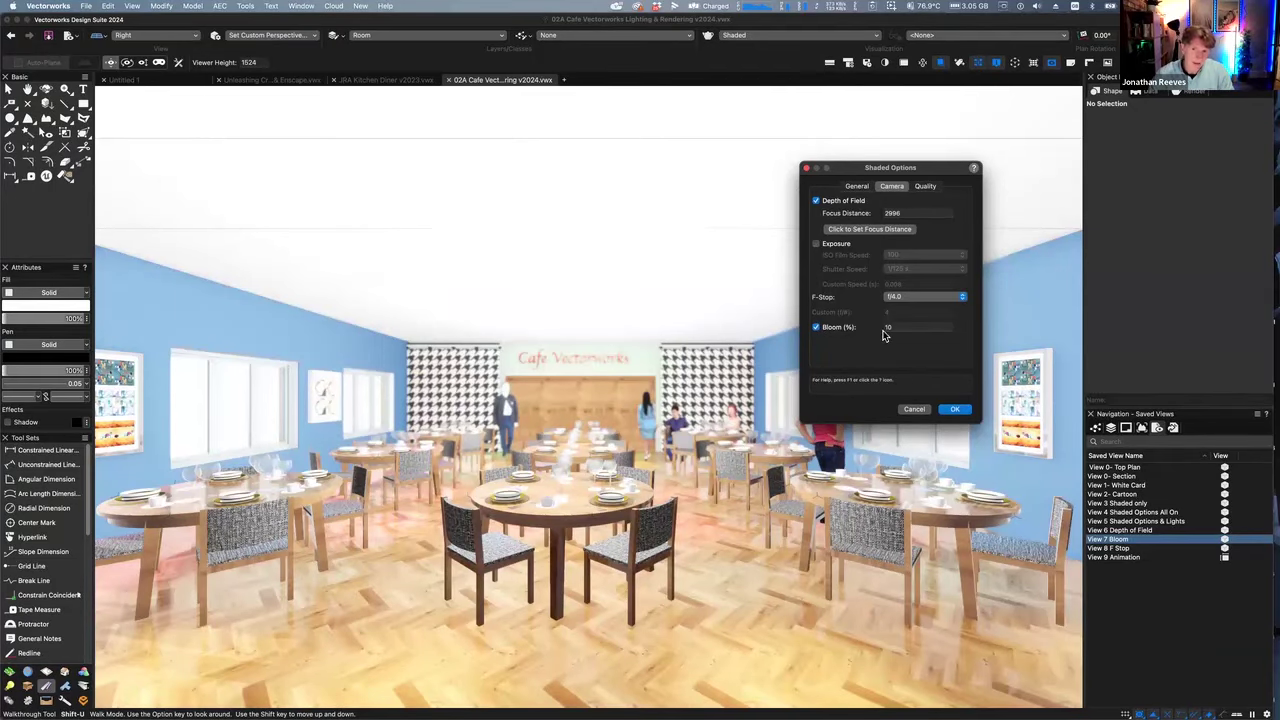
pyautogui.click(817, 328)
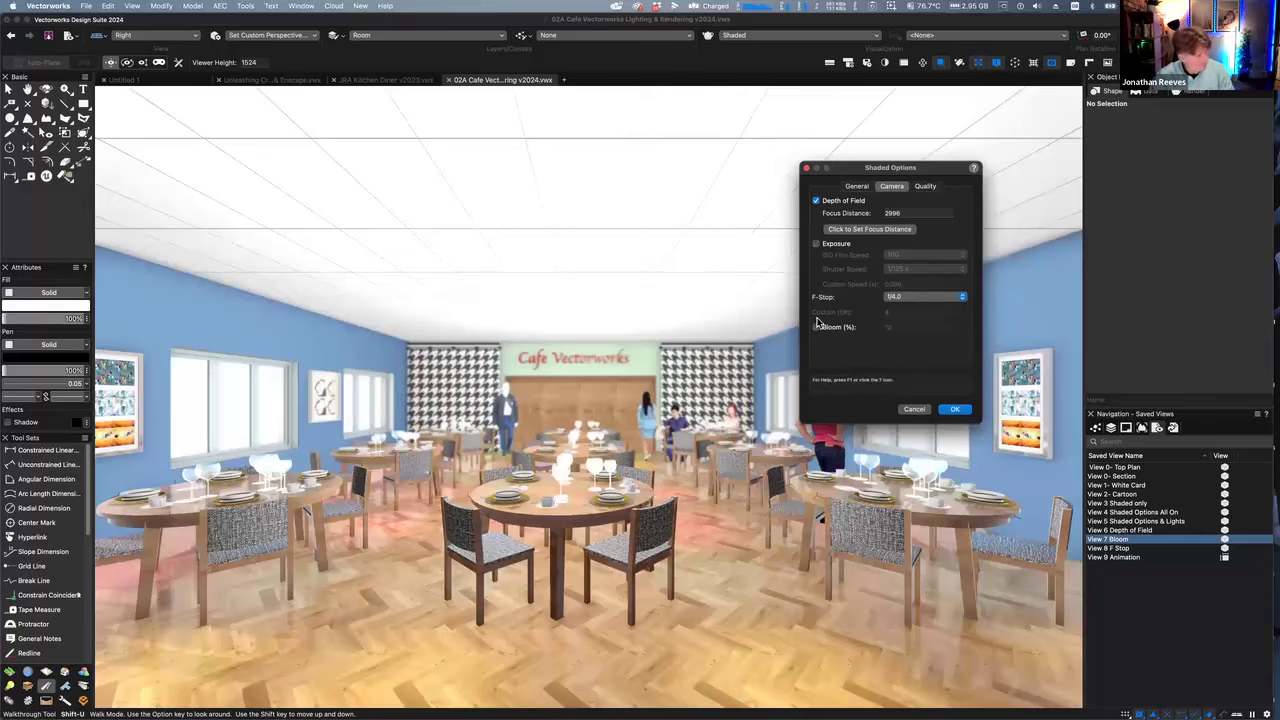
# Enable Exposure with an ISO film speed of 50 and a shutter speed of 1/250 s
pyautogui.click(816, 244)
pyautogui.click(893, 257)
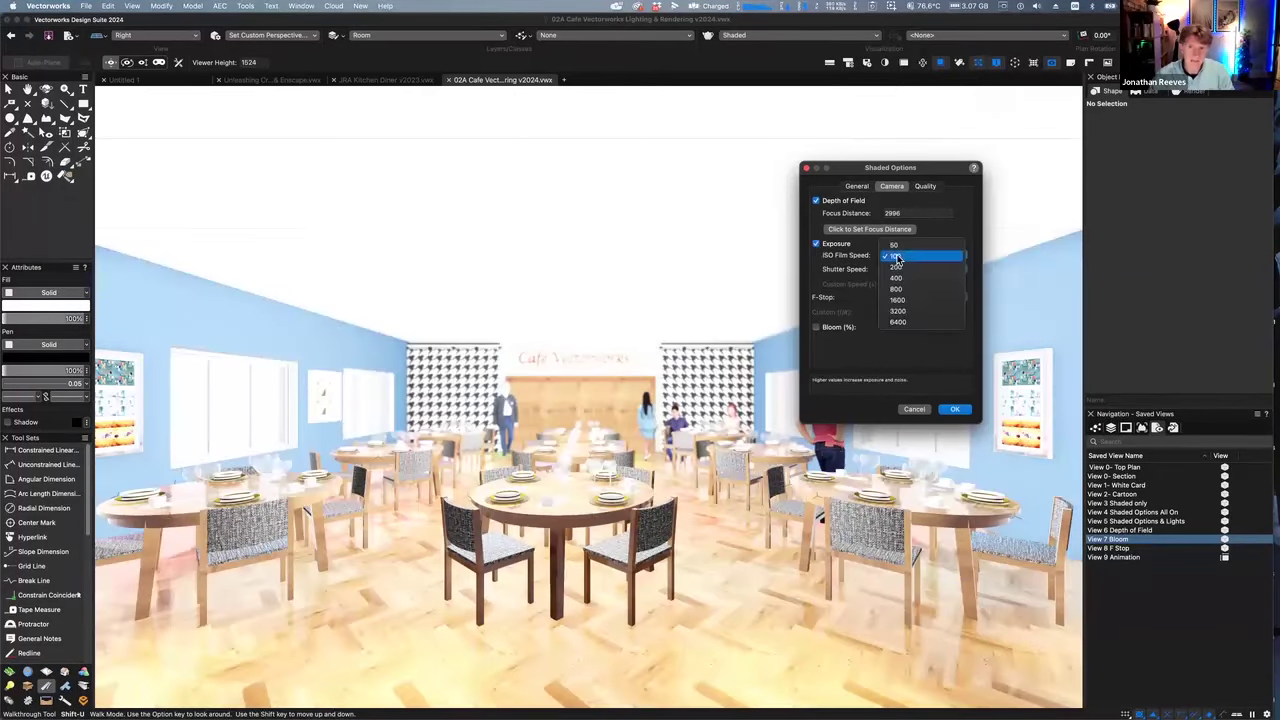
pyautogui.click(896, 247)
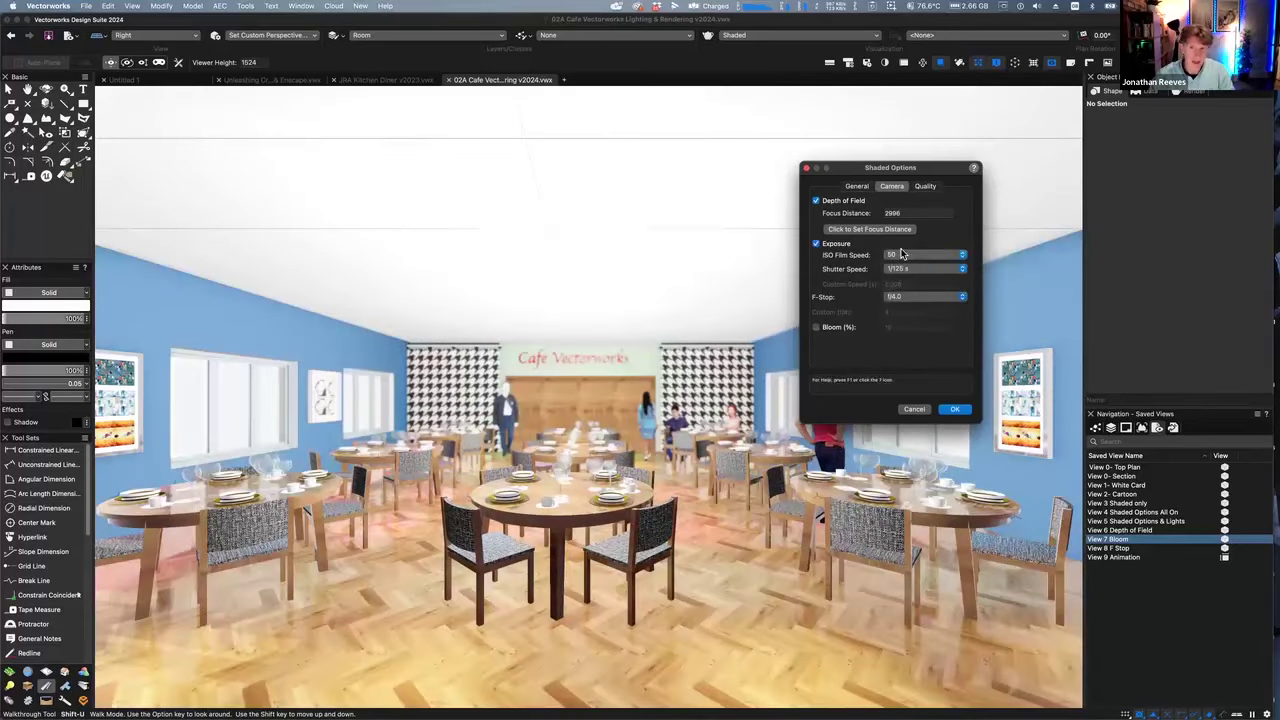
pyautogui.click(910, 270)
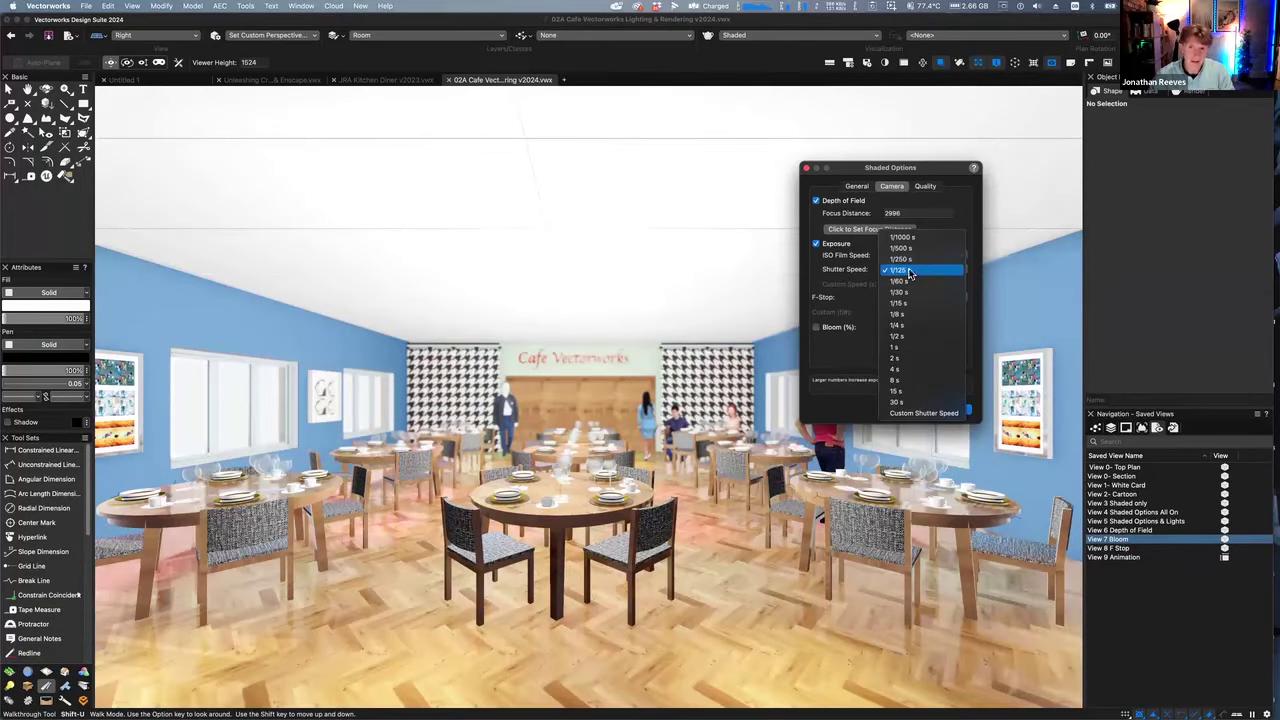
pyautogui.click(905, 260)
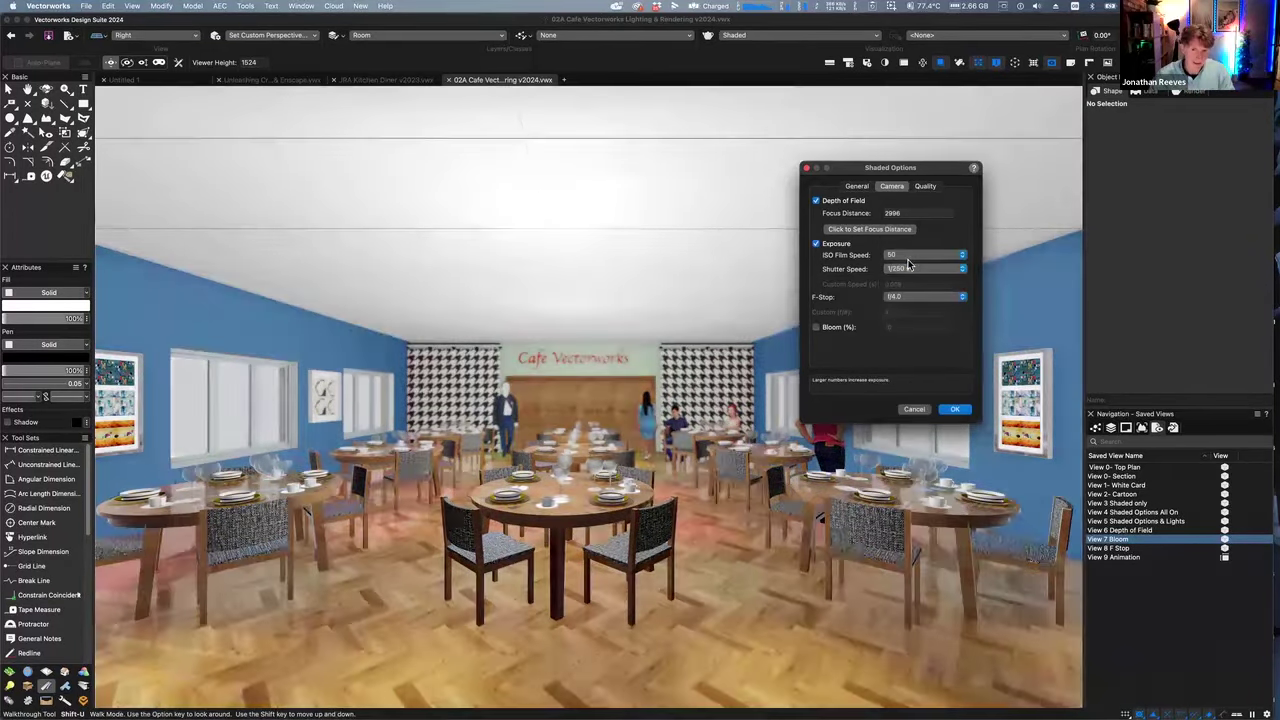
# Try an F-Stop of f/3.5, set it back to f/4.0, and apply the Shaded camera options
pyautogui.click(908, 295)
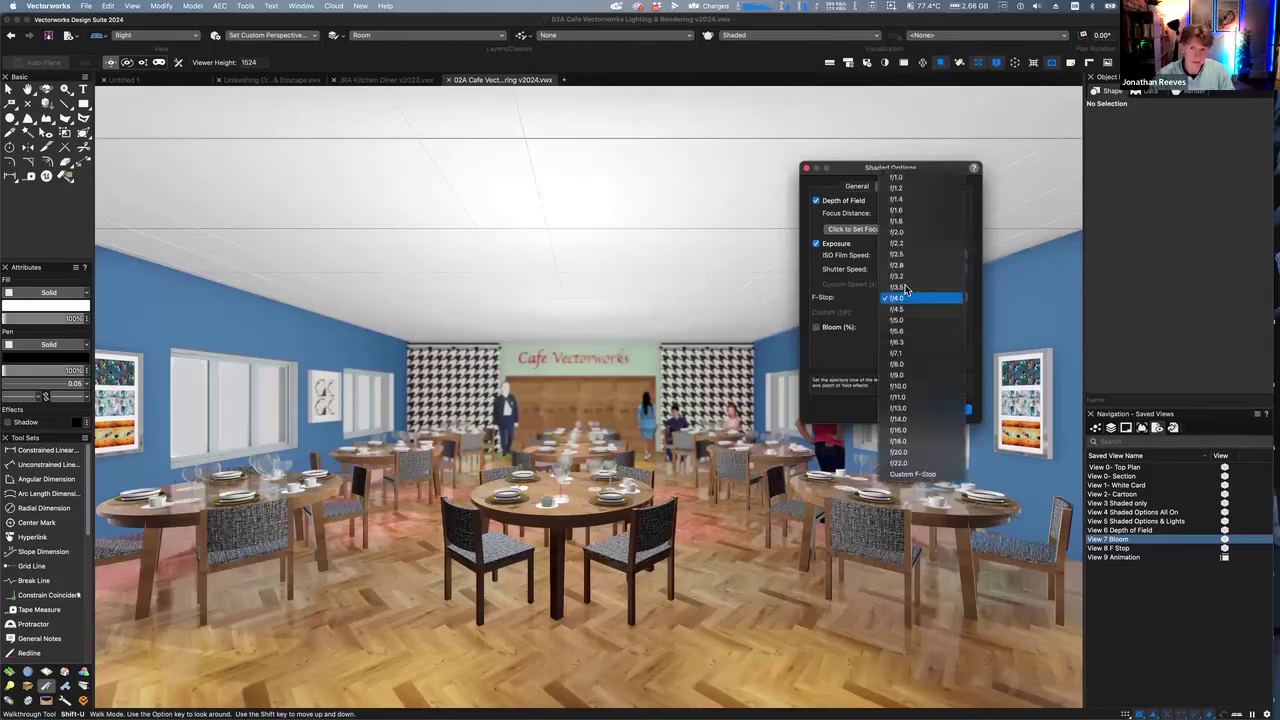
pyautogui.click(905, 290)
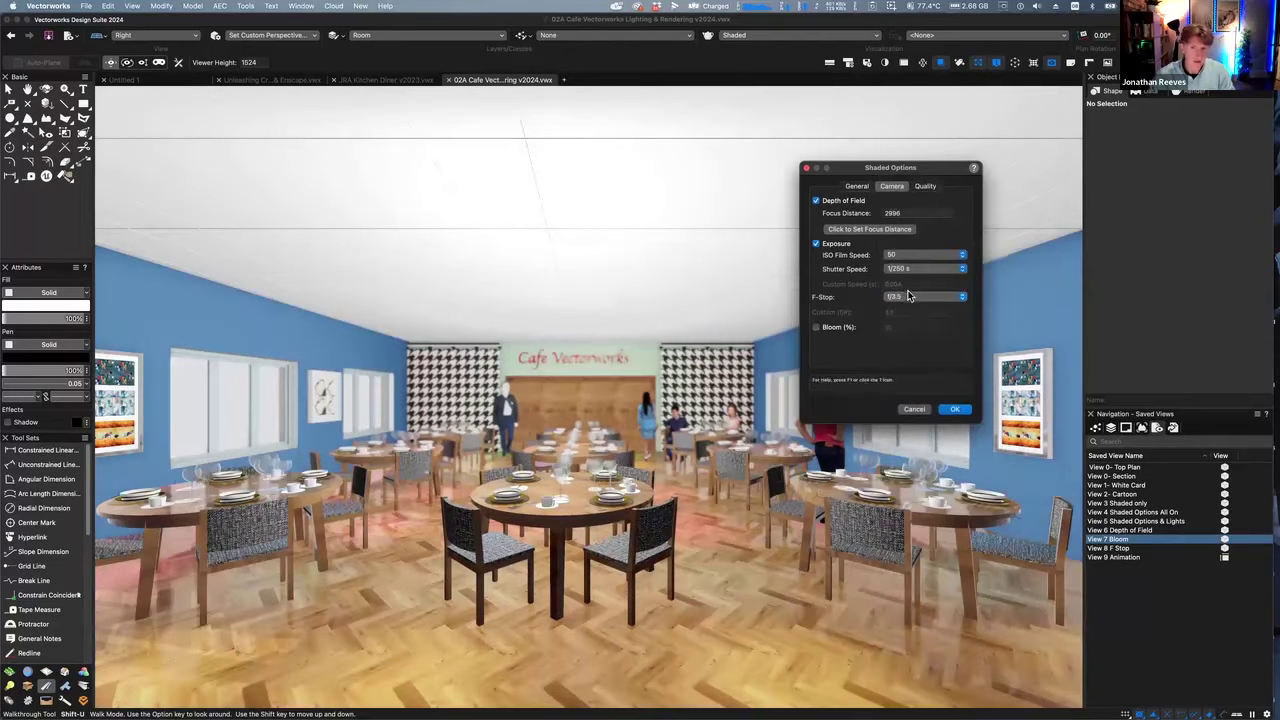
pyautogui.click(905, 292)
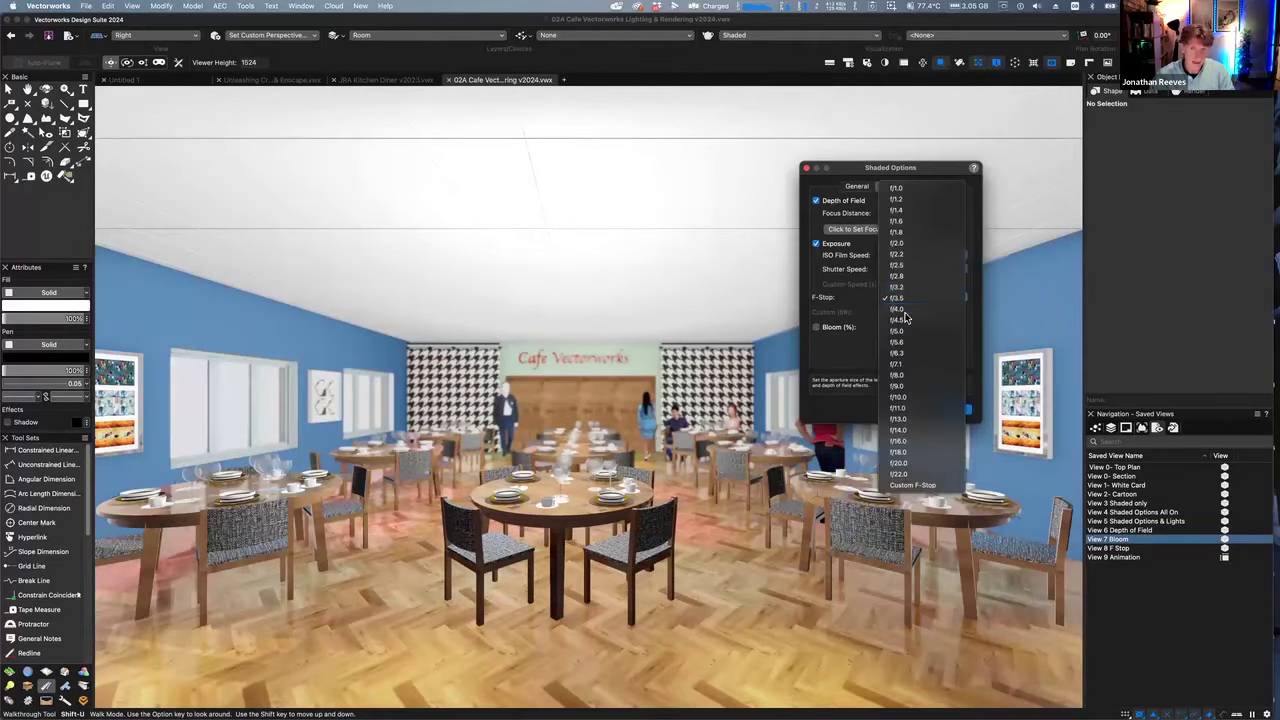
pyautogui.click(903, 312)
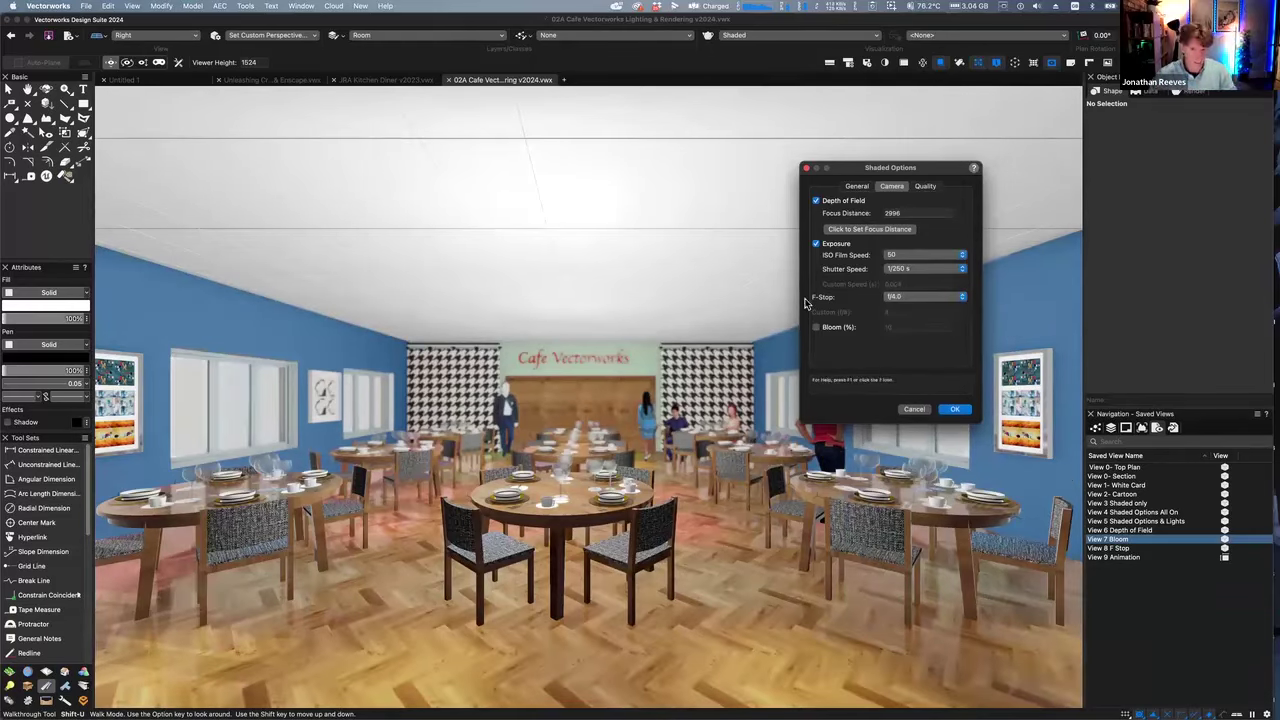
pyautogui.click(954, 409)
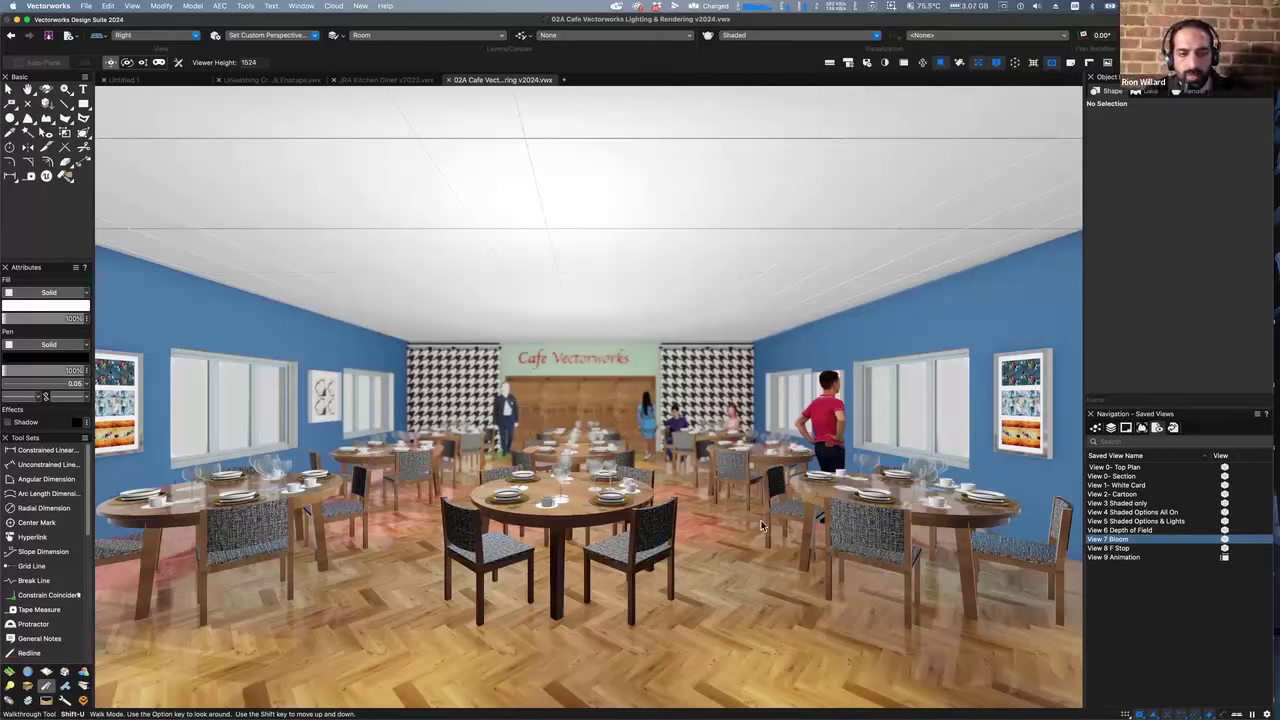
# Walk through the café past the front tables, and review the file formats available for import
pyautogui.moveTo(566, 490); pyautogui.dragTo(644, 452)
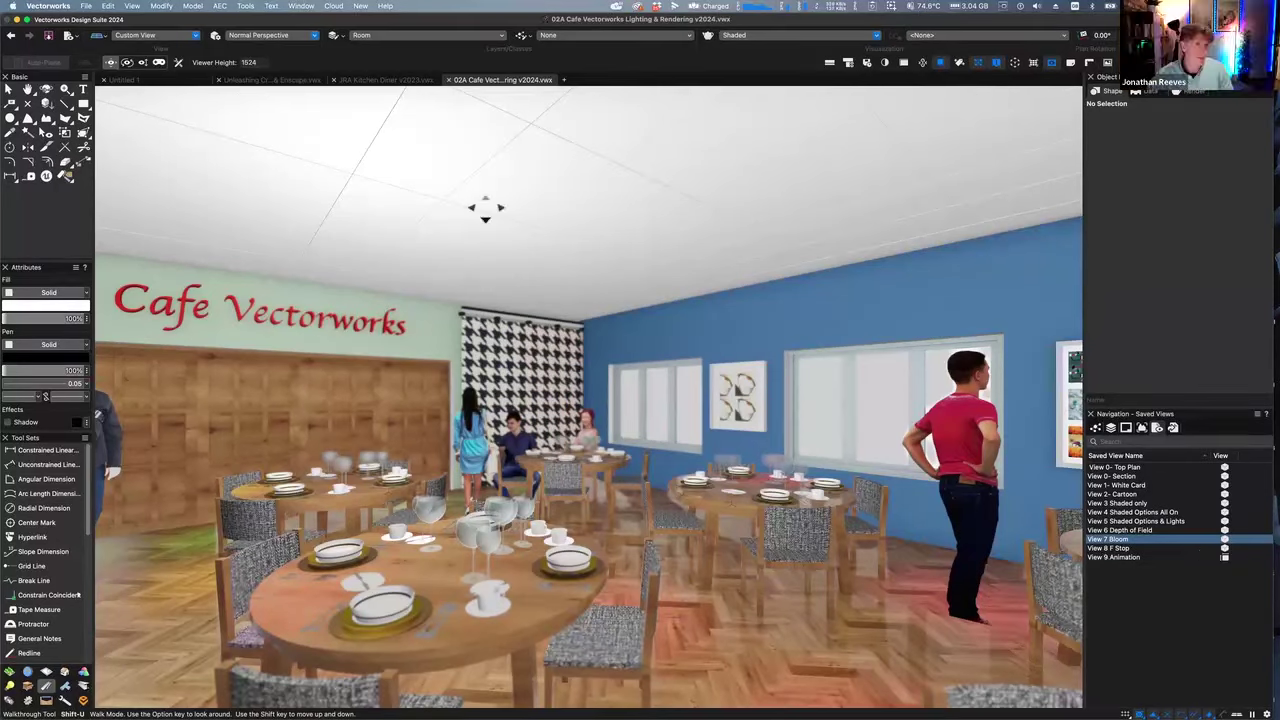
pyautogui.click(87, 6)
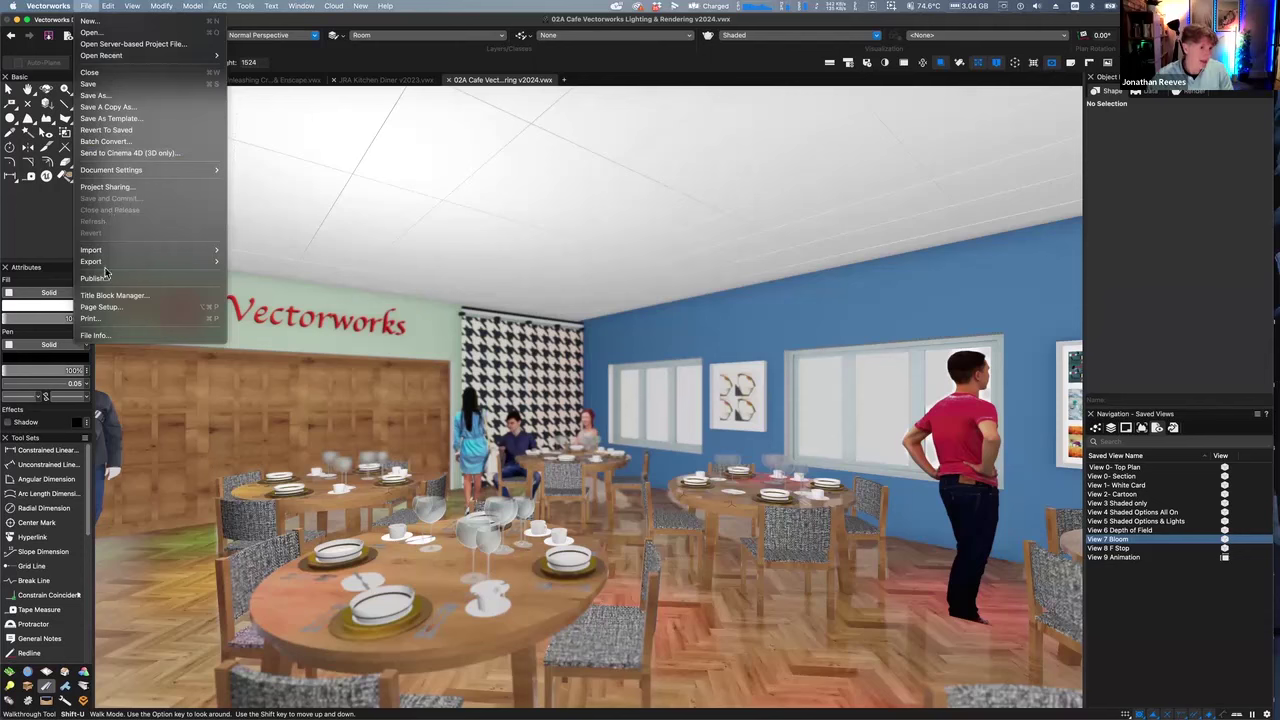
pyautogui.moveTo(101, 252)
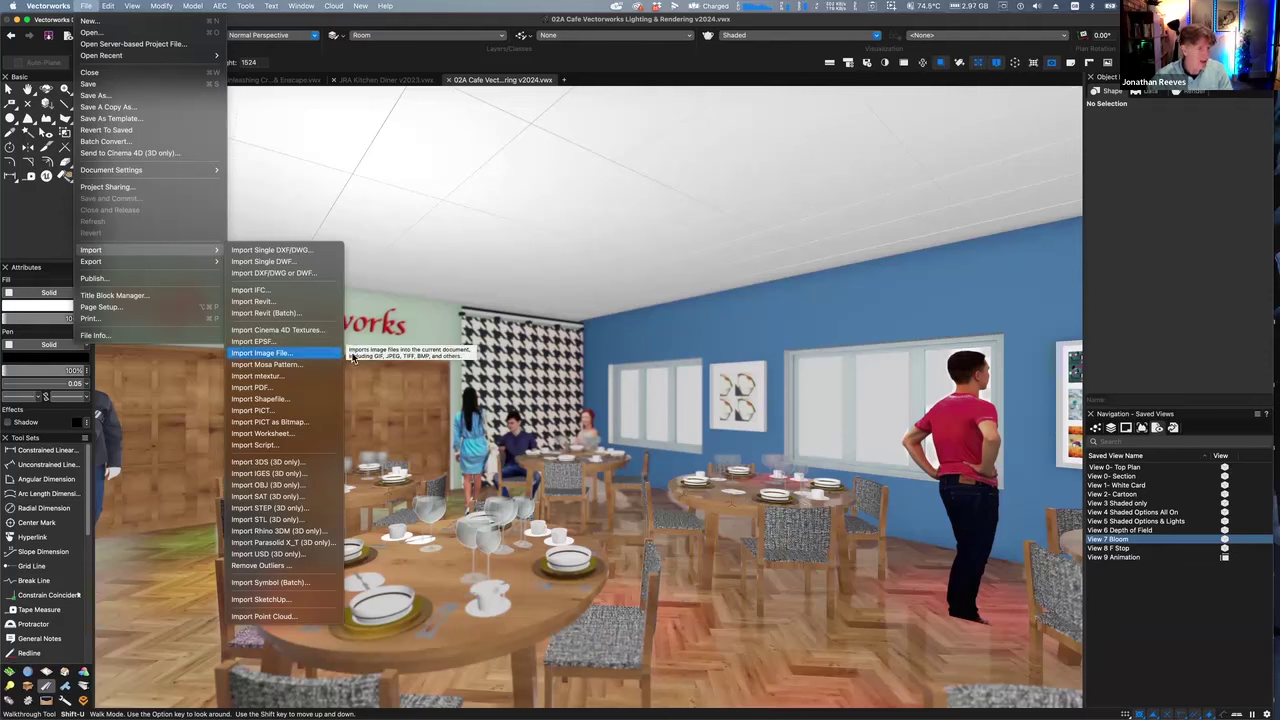
pyautogui.click(689, 318)
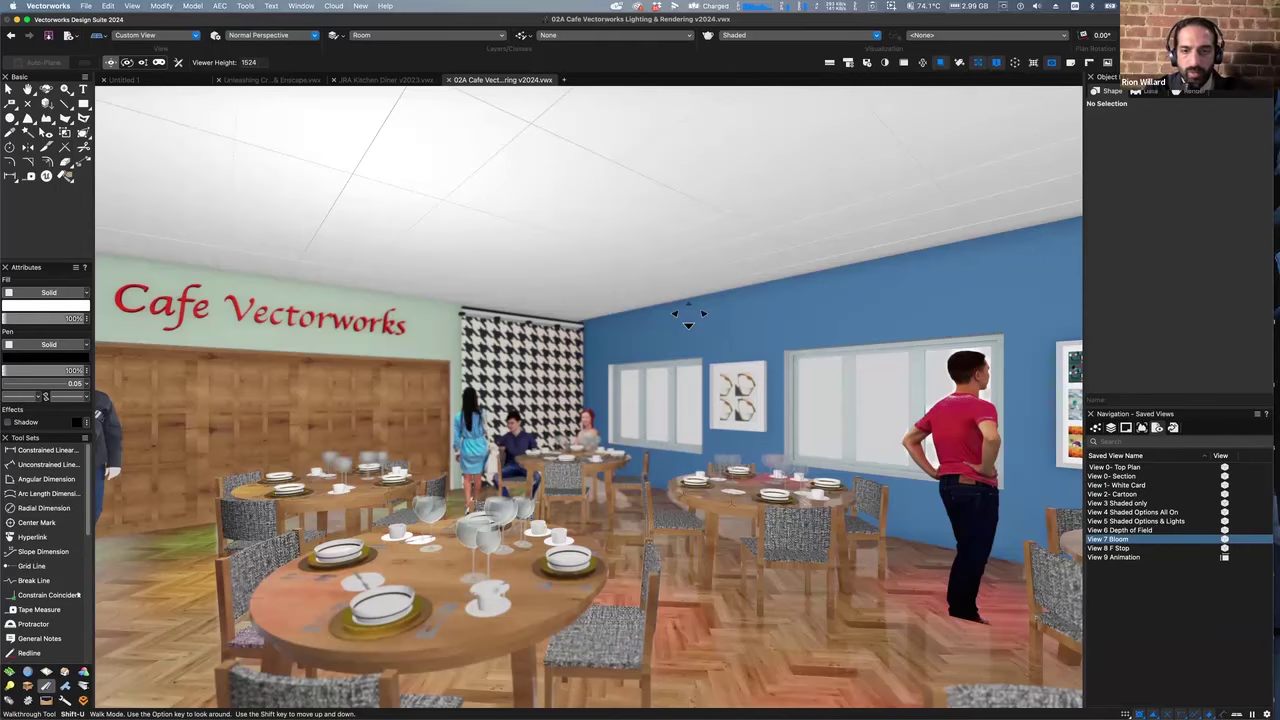
# Show the View 9 Animation saved view, activate the animation path's camera view, and play the camera animation through the café
pyautogui.click(1097, 558)
pyautogui.doubleClick(1097, 560)
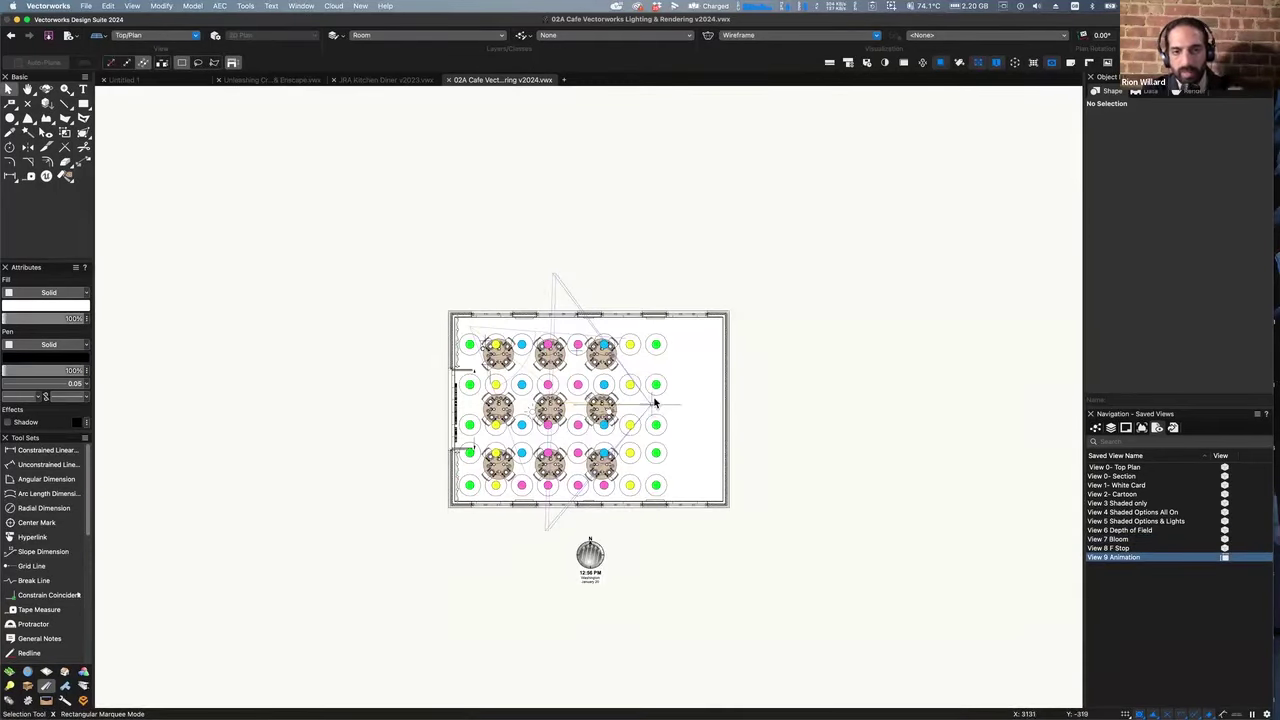
pyautogui.click(648, 403)
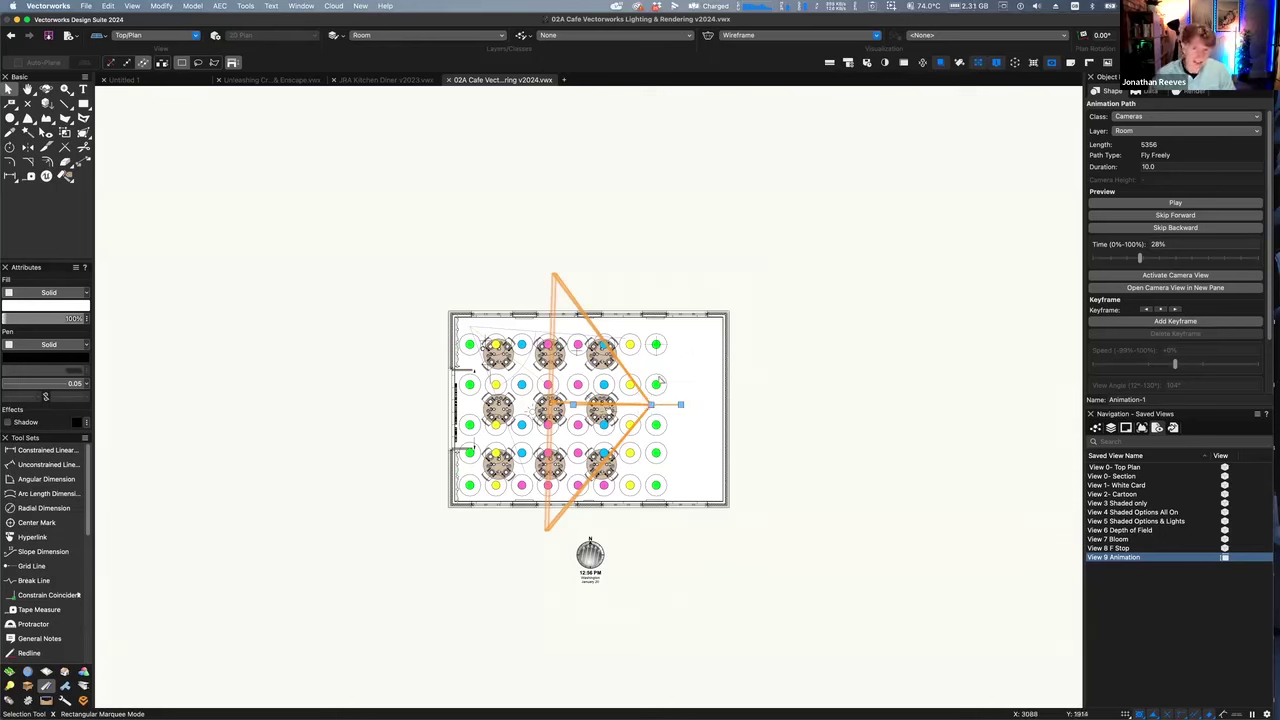
pyautogui.click(1163, 276)
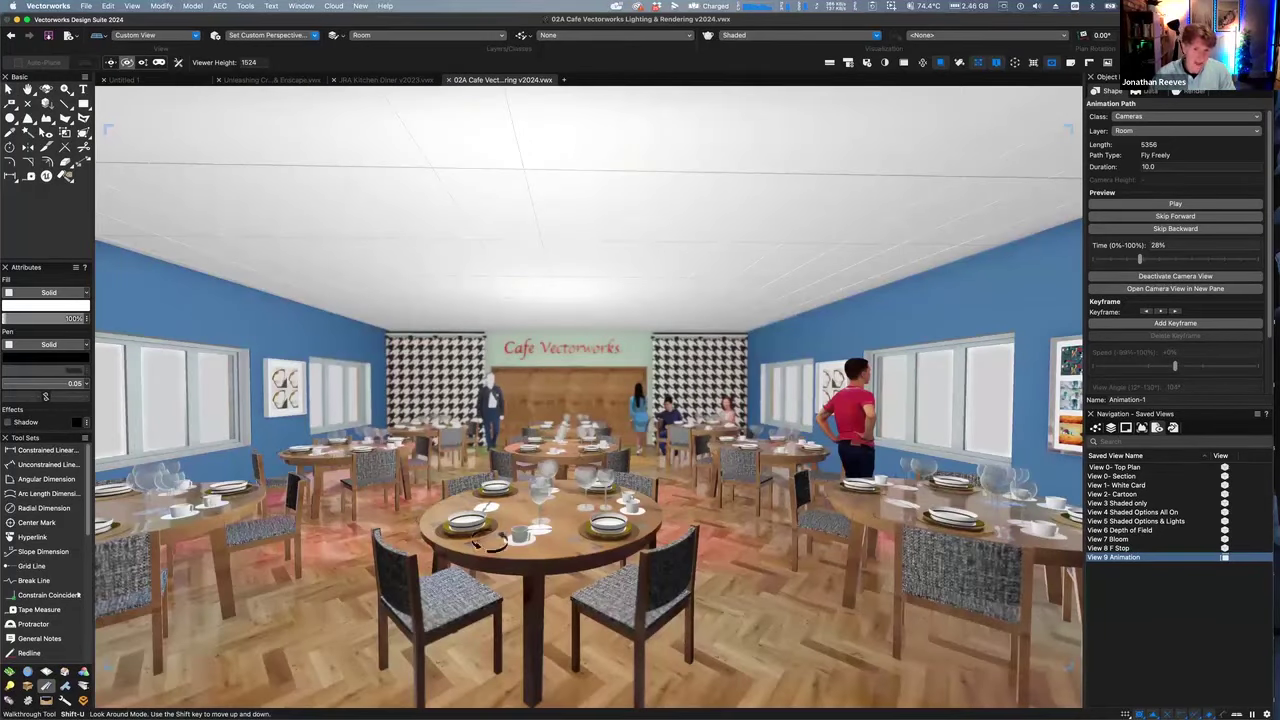
pyautogui.click(1175, 205)
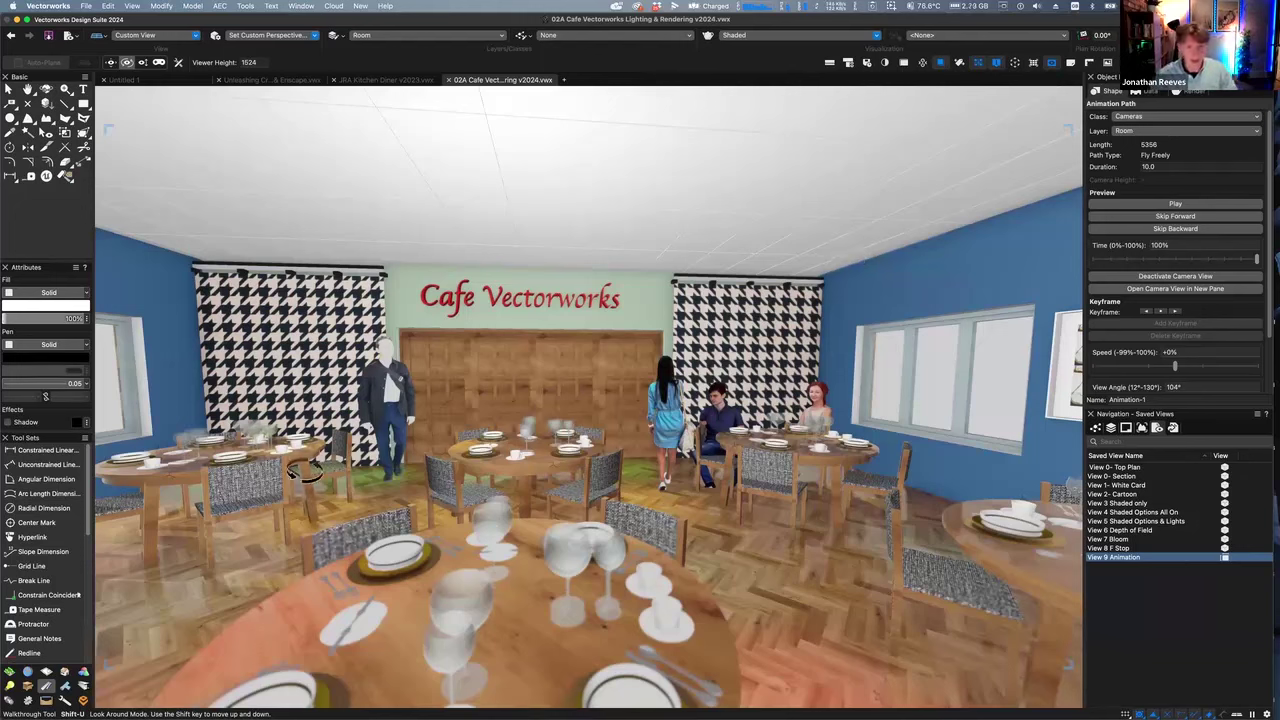
# Restore the View 9 Animation saved view, and close the café lighting file without saving its changes
pyautogui.doubleClick(1137, 559)
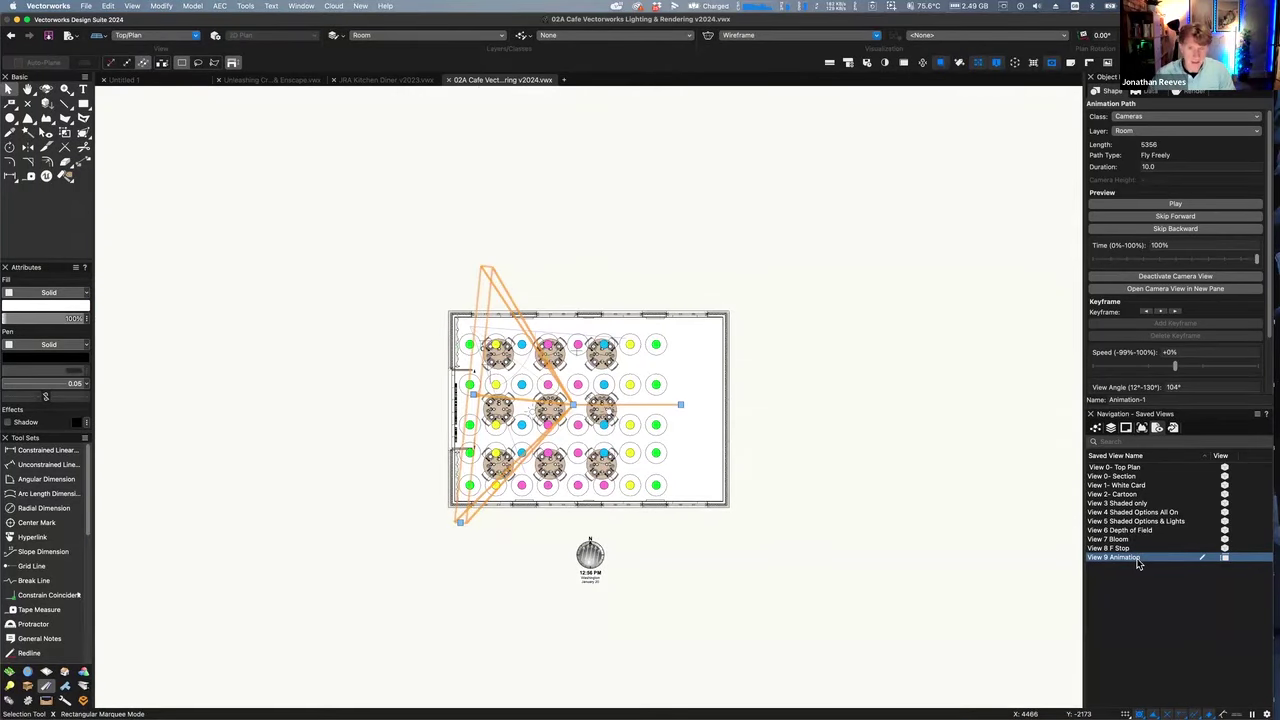
pyautogui.click(403, 109)
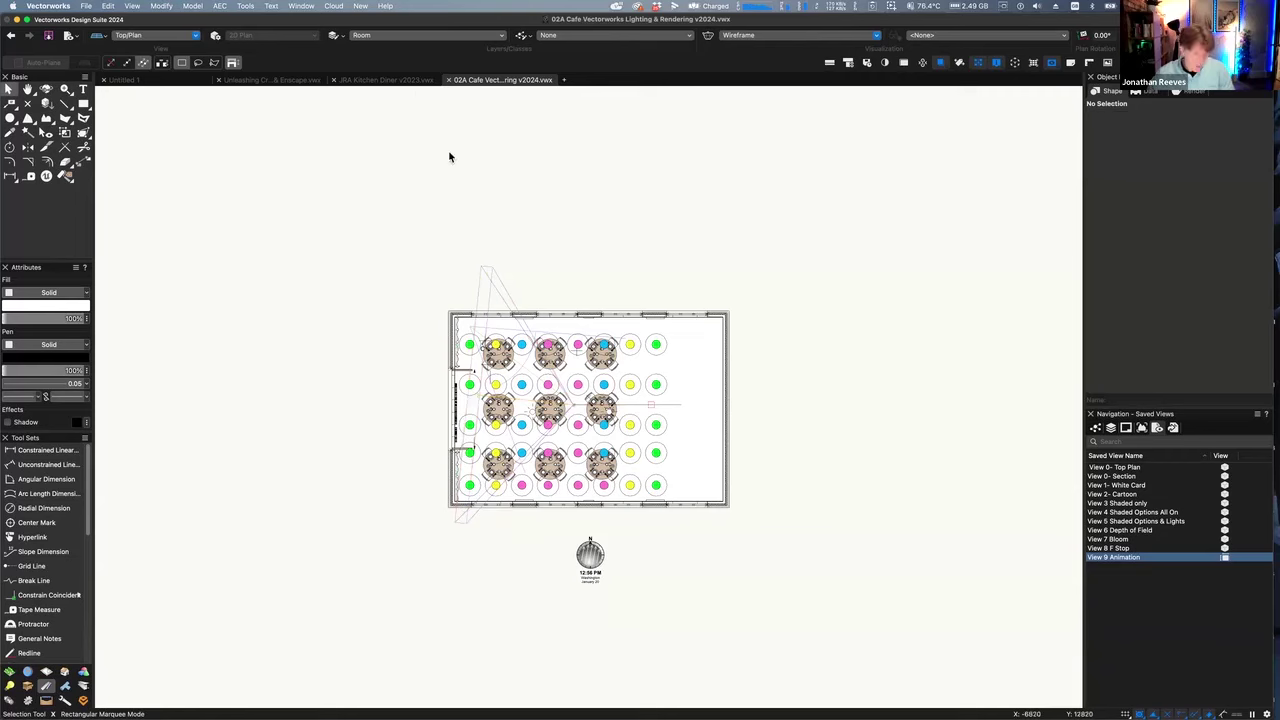
pyautogui.press('super+w')
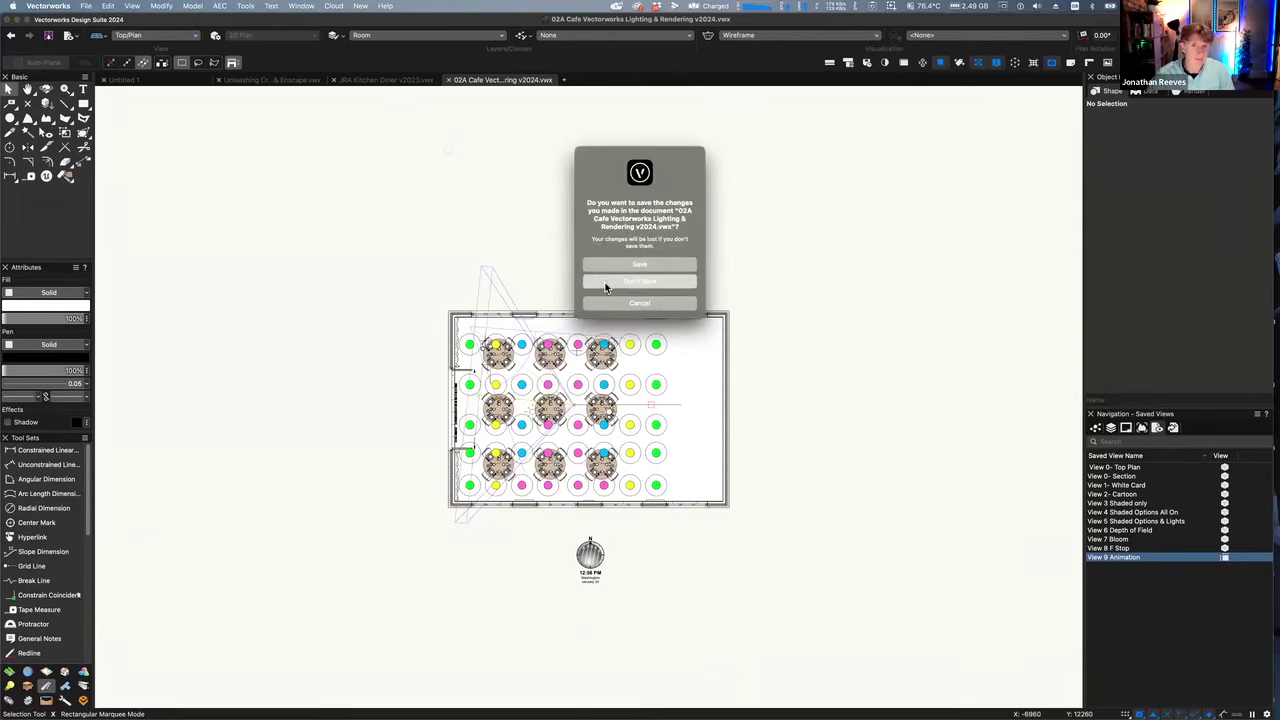
pyautogui.click(605, 288)
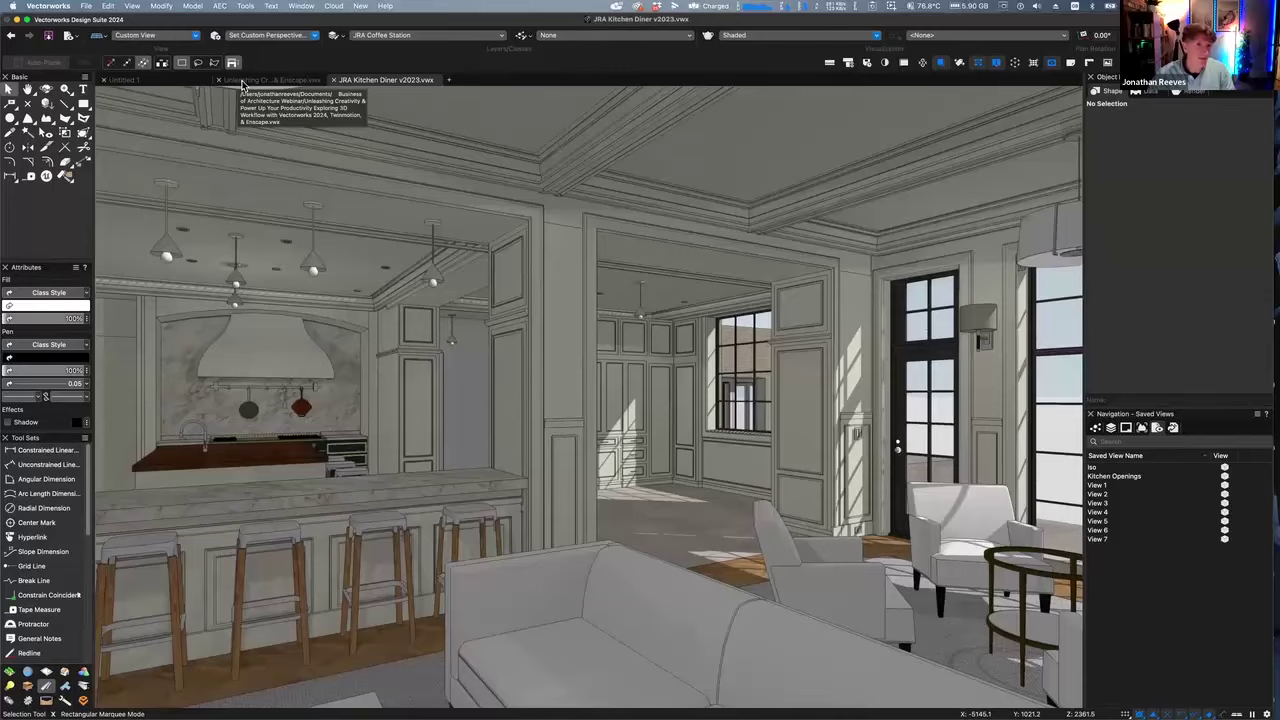
# Switch to the Unleashing Creativity presentation file and show its 06 Advanced 3D Modelling saved view
pyautogui.click(241, 84)
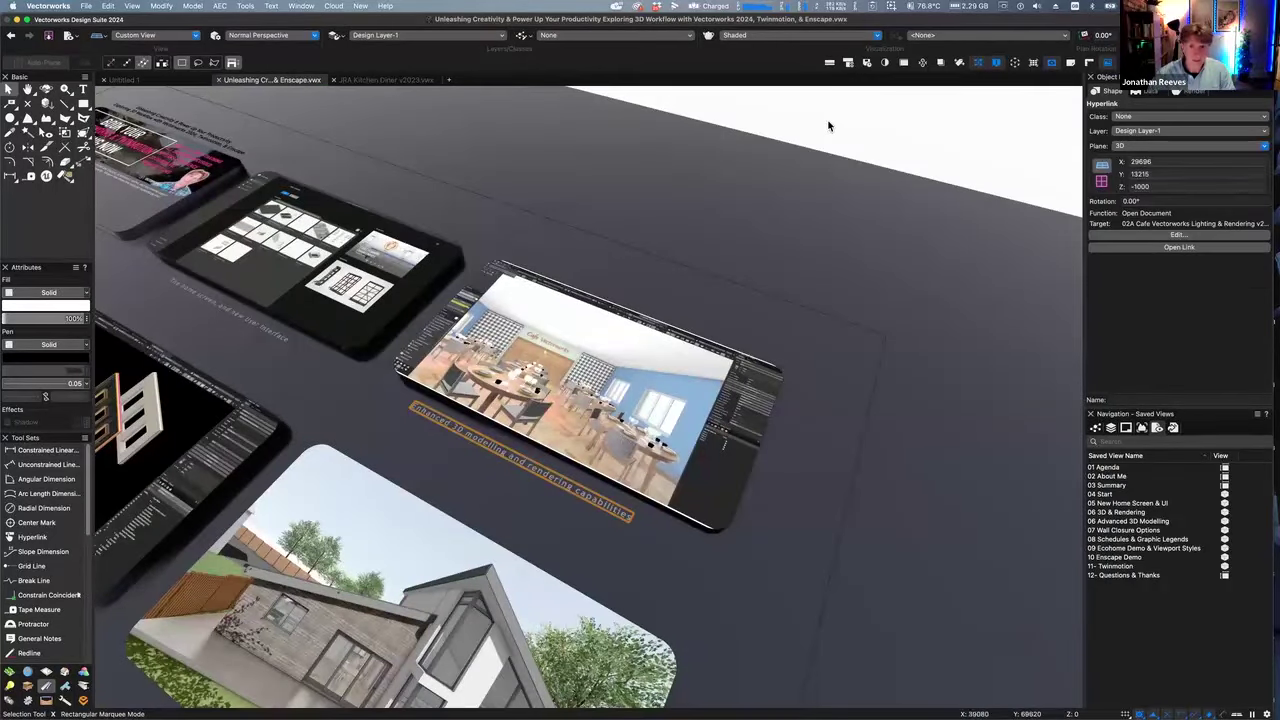
pyautogui.click(828, 126)
pyautogui.click(1111, 513)
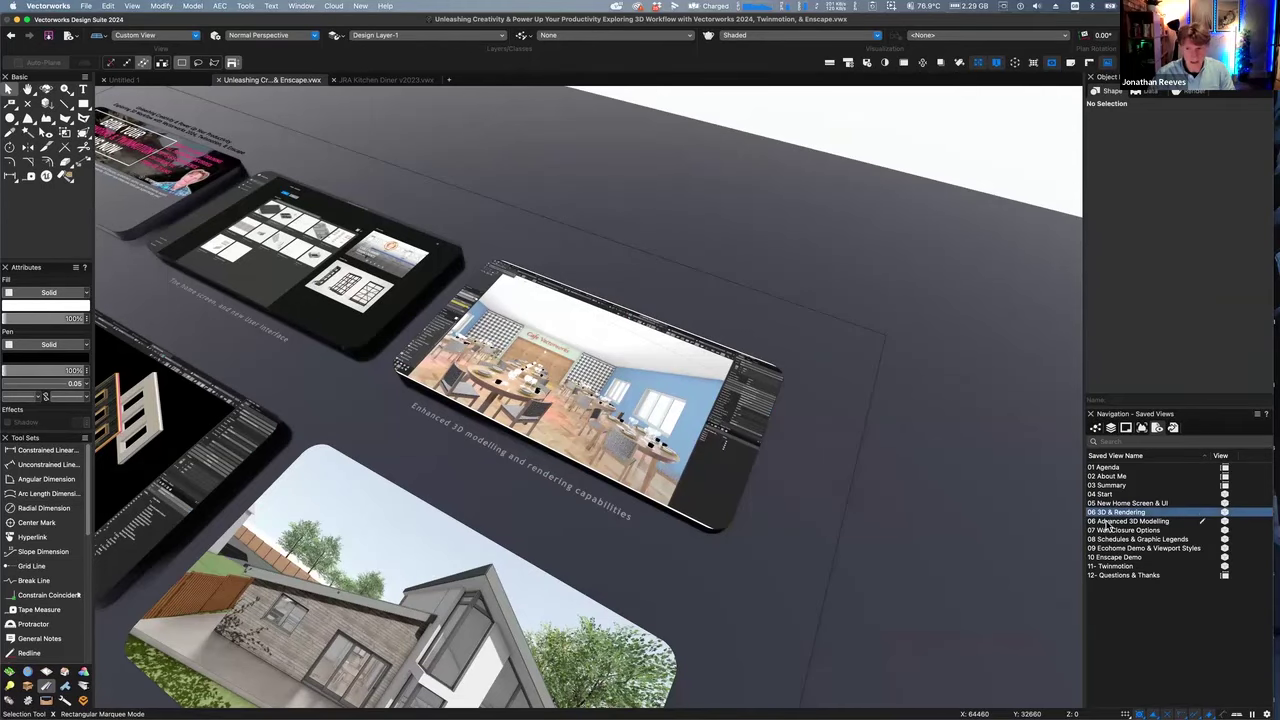
pyautogui.doubleClick(1107, 522)
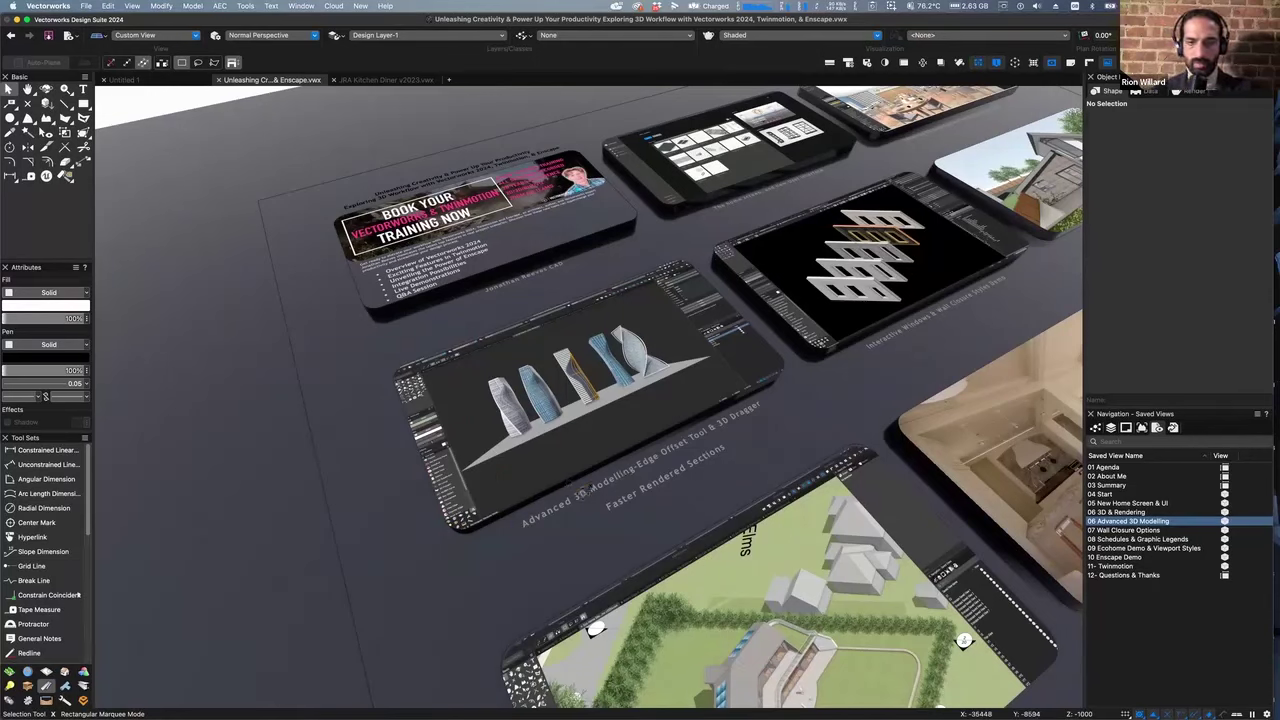
# Close the JRA Kitchen Diner v2023 file, and open 03 3D Towers Modelling & Rendering v2024 through the Advanced 3D Modelling hyperlink
pyautogui.click(568, 483)
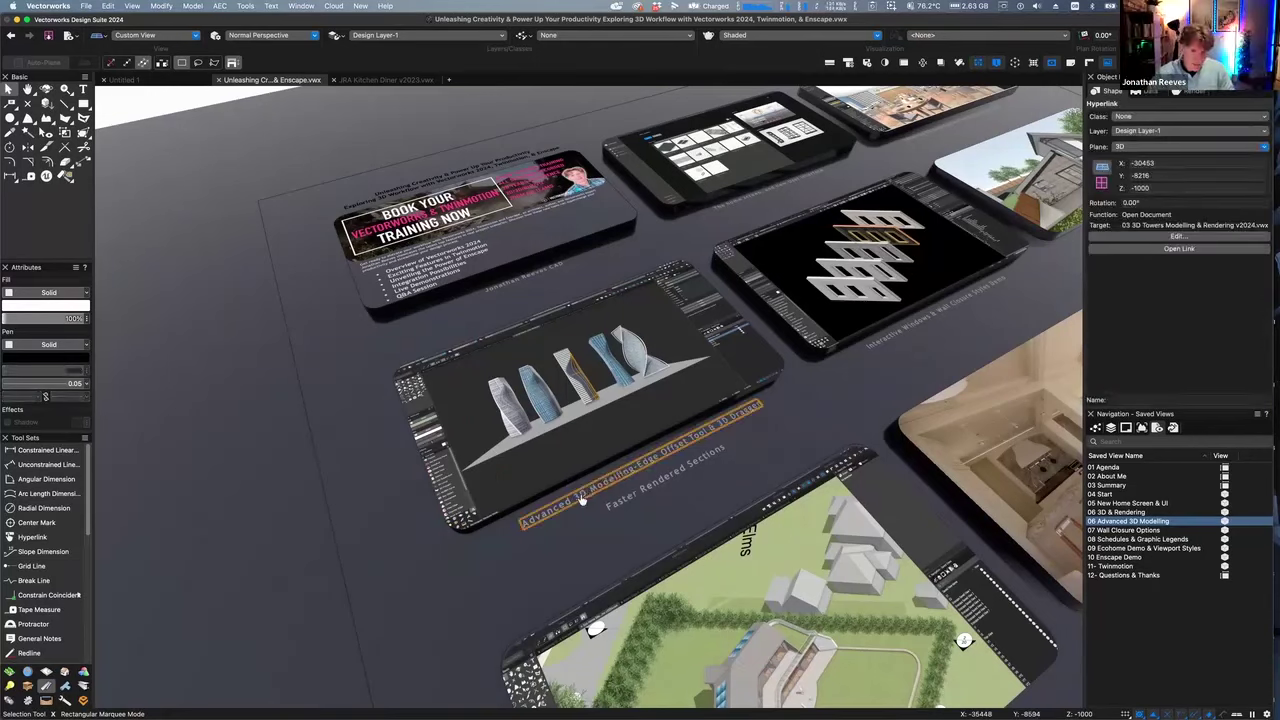
pyautogui.click(340, 80)
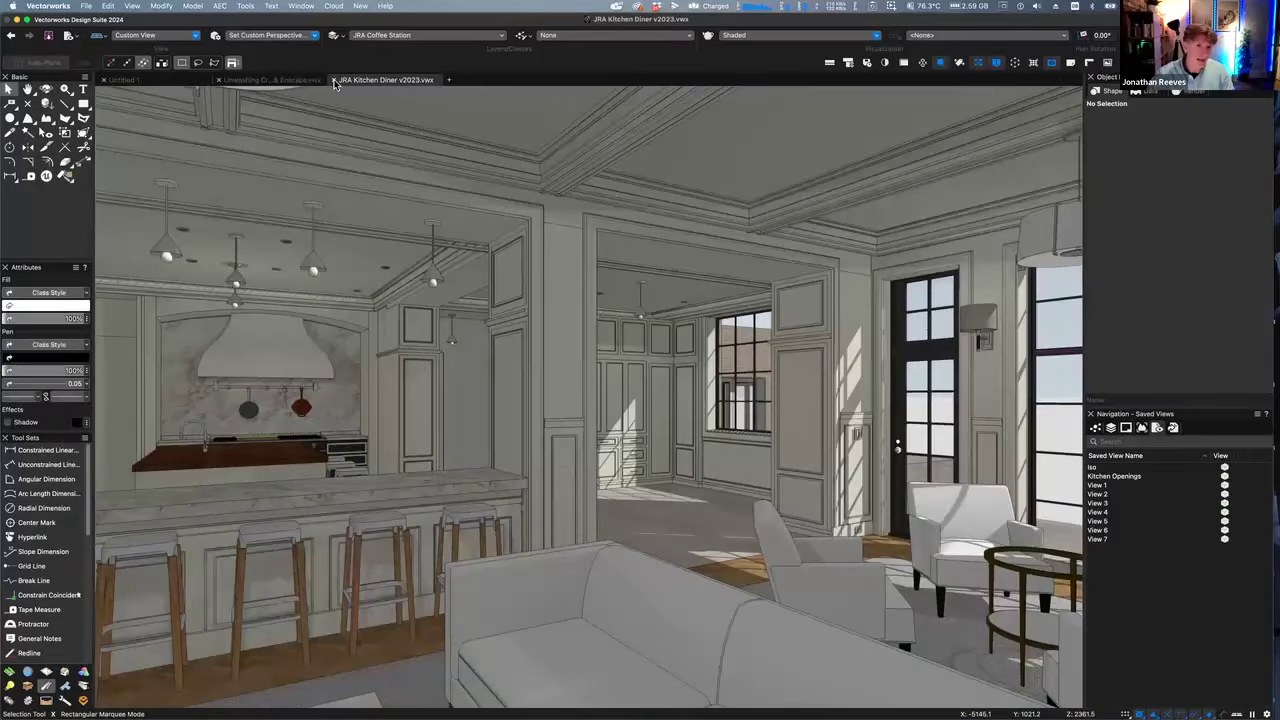
pyautogui.click(334, 80)
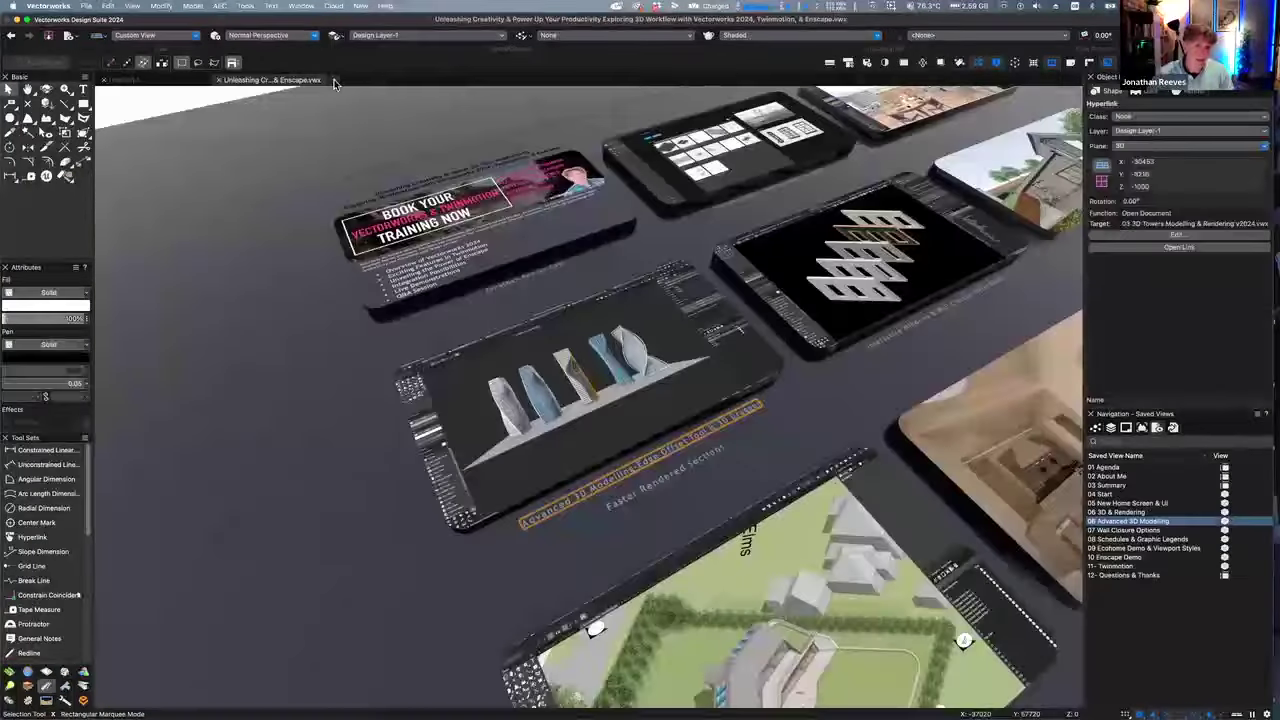
pyautogui.click(593, 491)
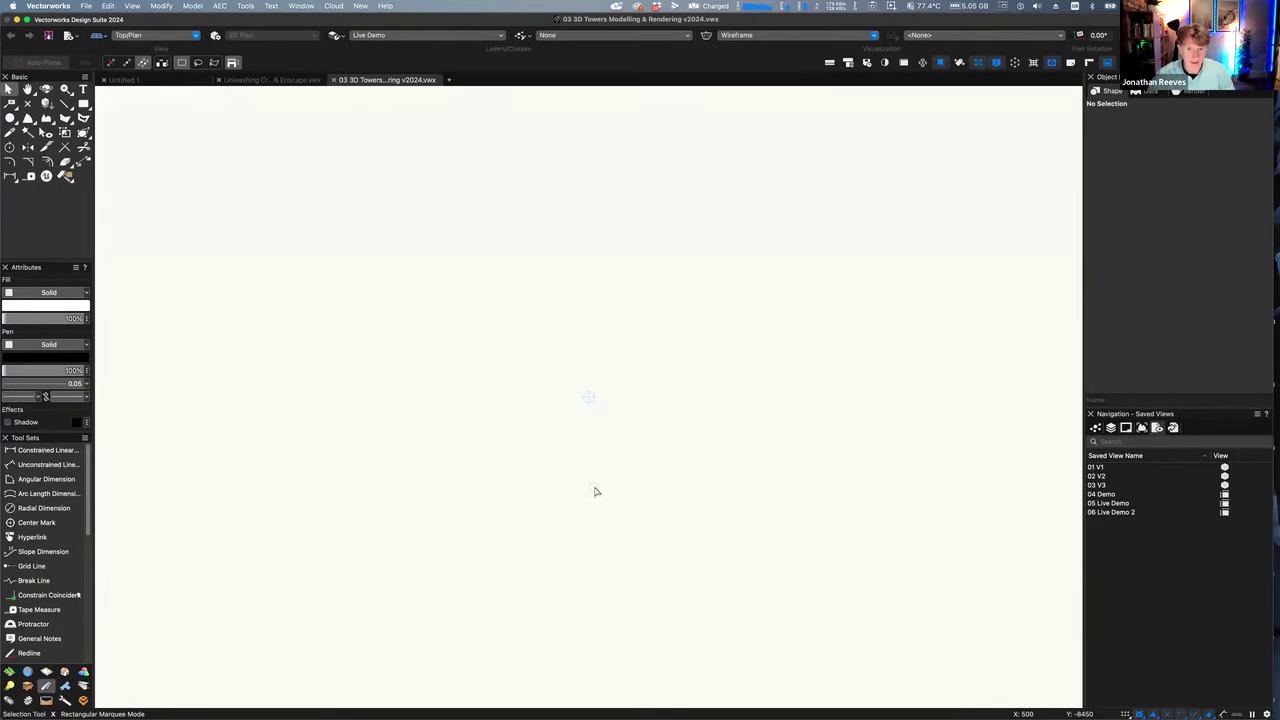
# Show the 01 V1 saved view, and examine the five towers from above with the Flyover tool
pyautogui.doubleClick(1118, 468)
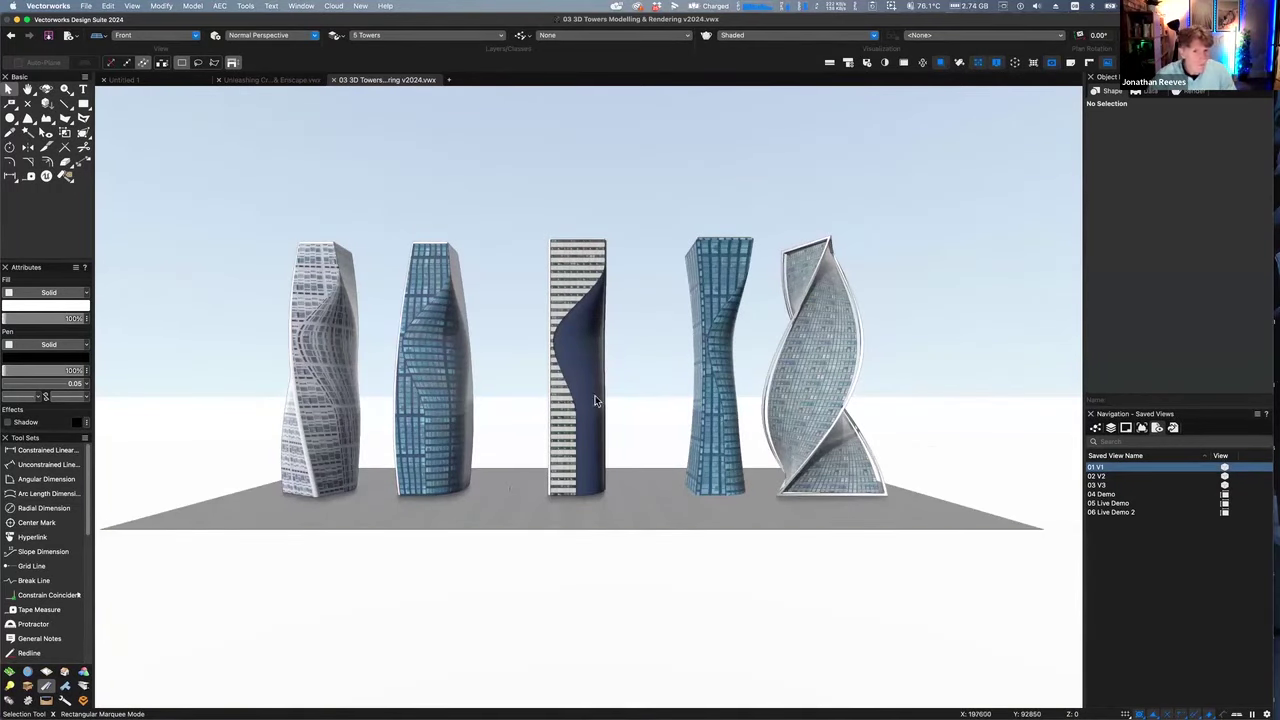
pyautogui.hotkey('shift', 'c')
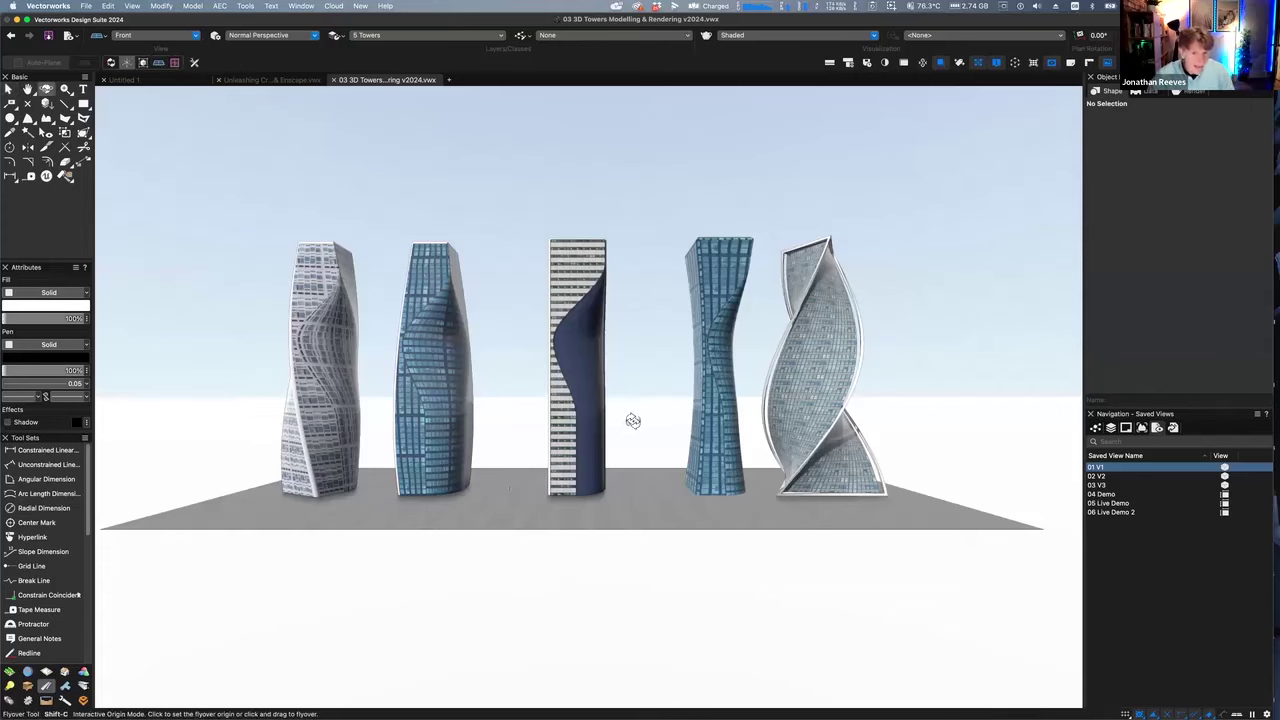
pyautogui.moveTo(672, 470); pyautogui.dragTo(611, 537)
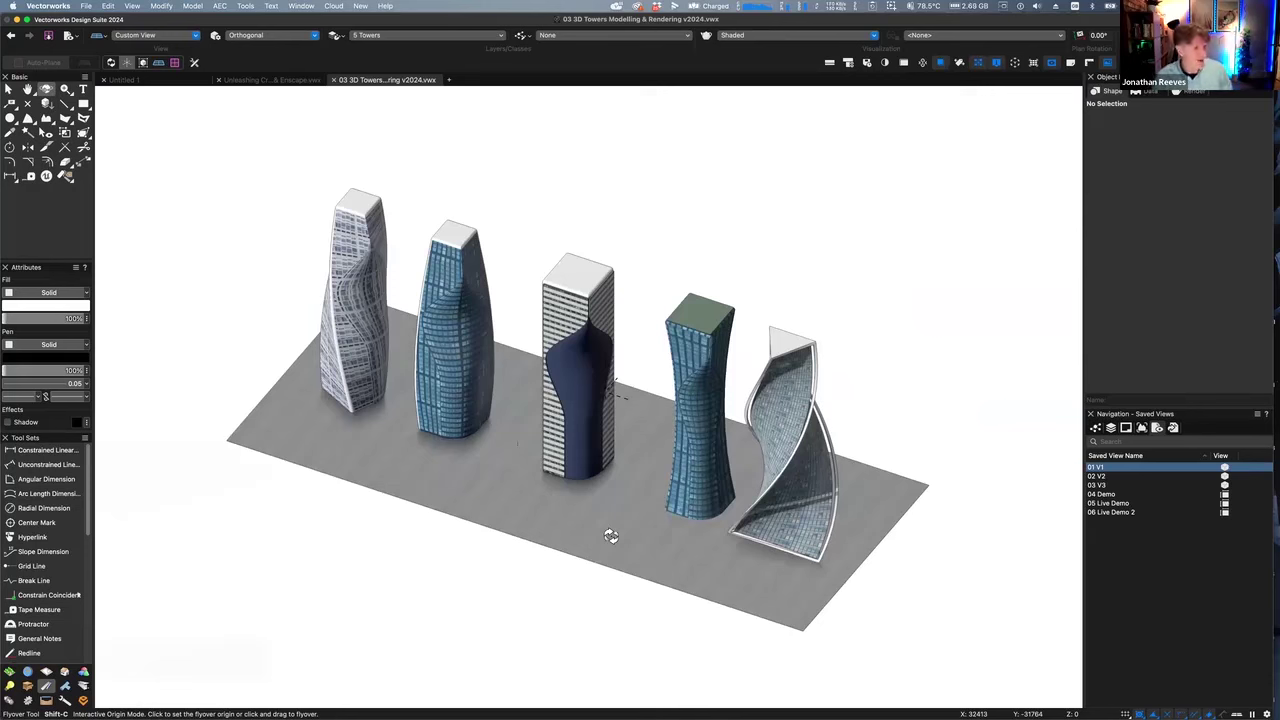
pyautogui.moveTo(608, 533); pyautogui.dragTo(567, 425)
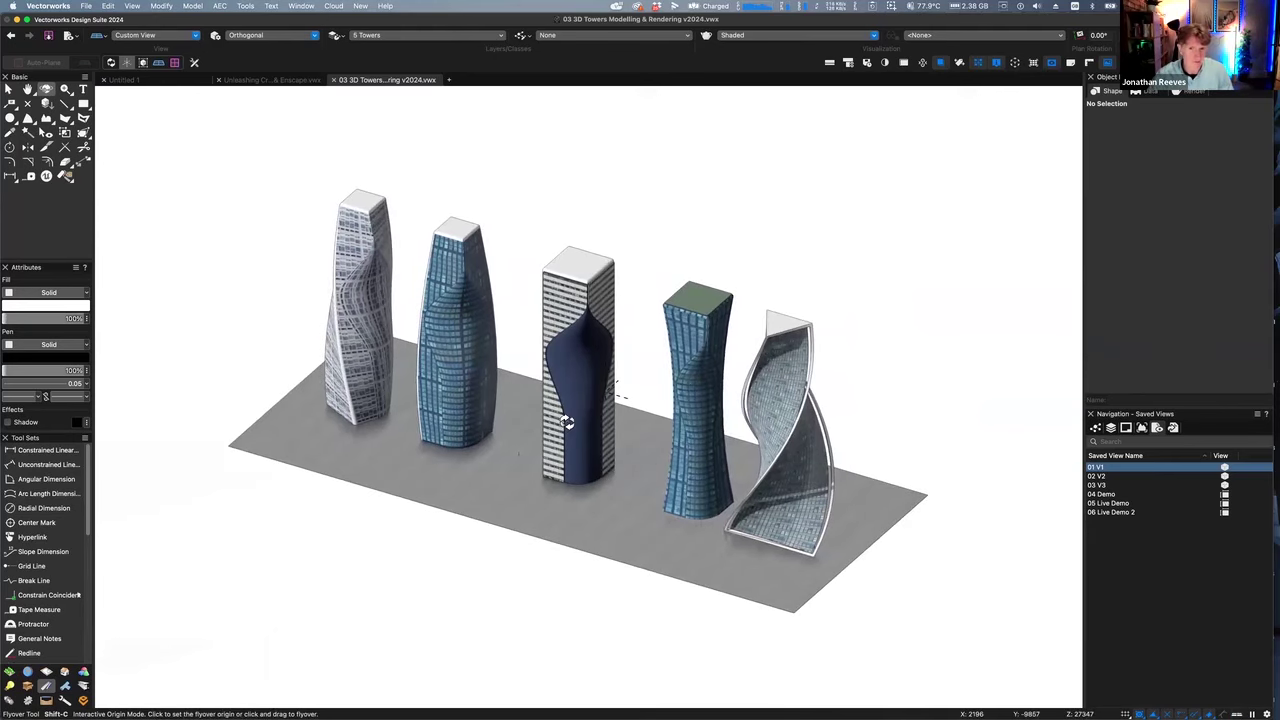
pyautogui.press('x')
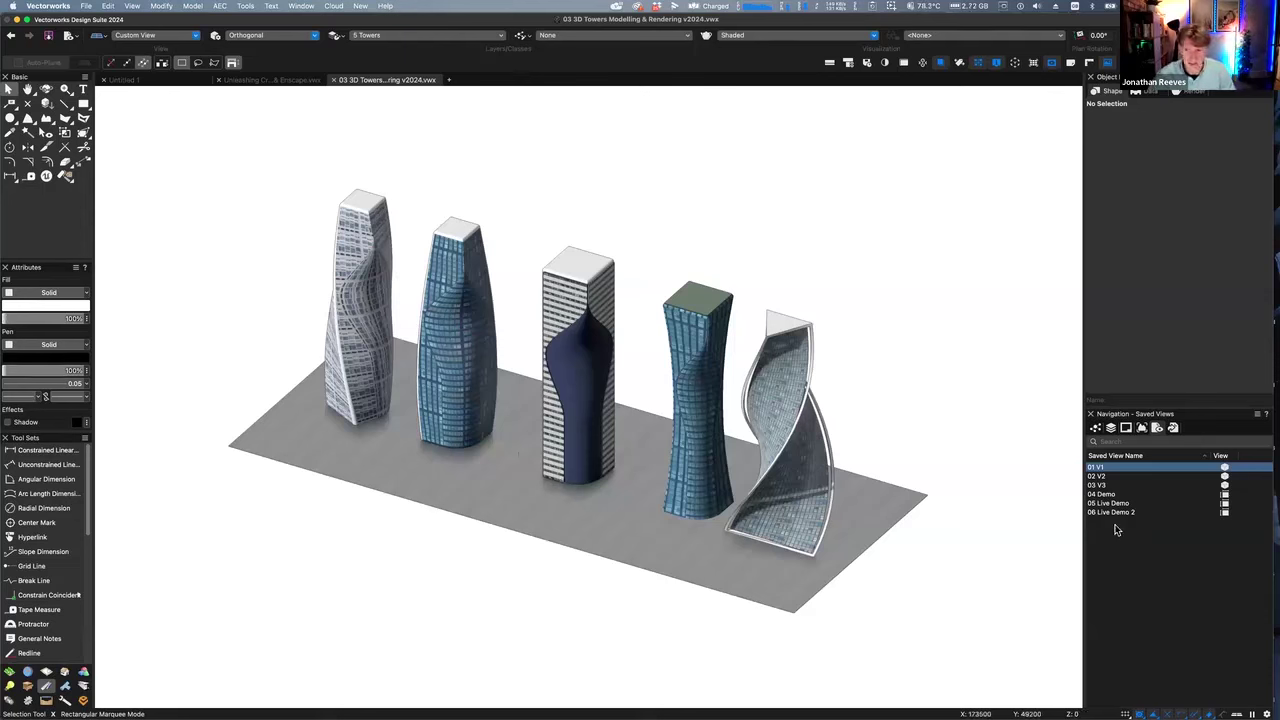
# Review the towers in saved views 02 V2 and 03 V3, and show the 04 Demo tower in Top/Plan
pyautogui.doubleClick(1098, 476)
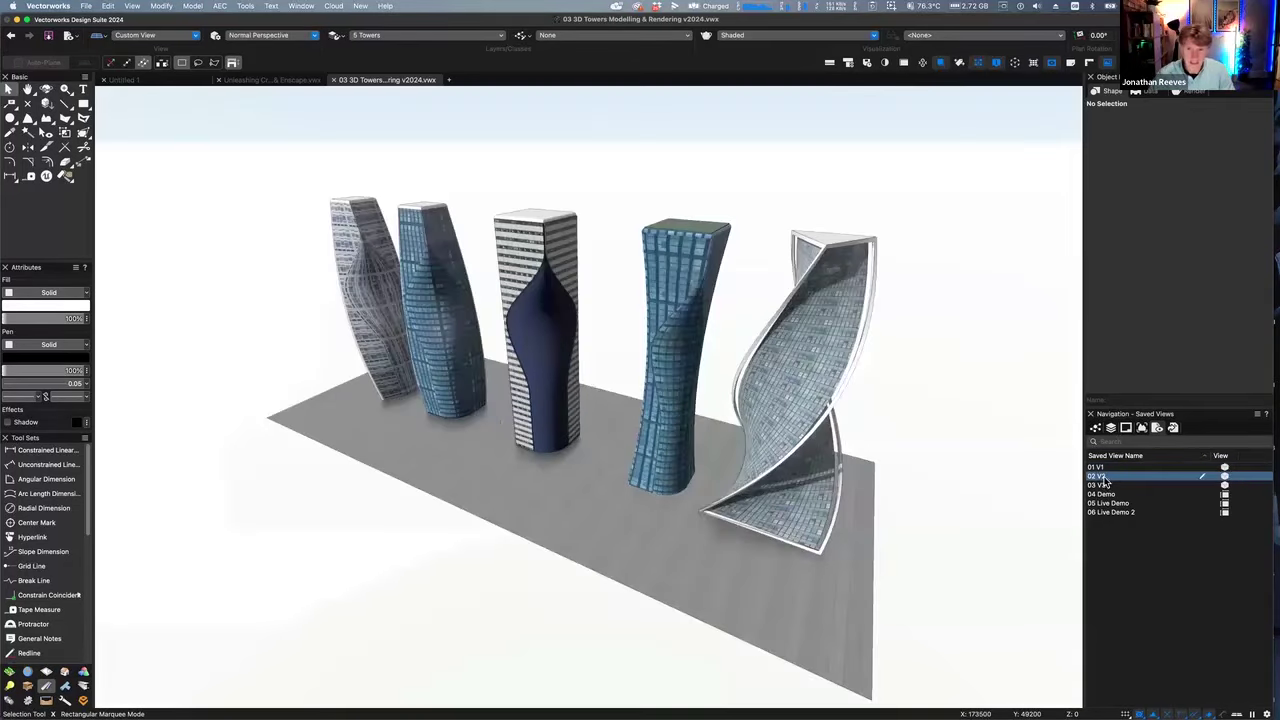
pyautogui.doubleClick(1106, 485)
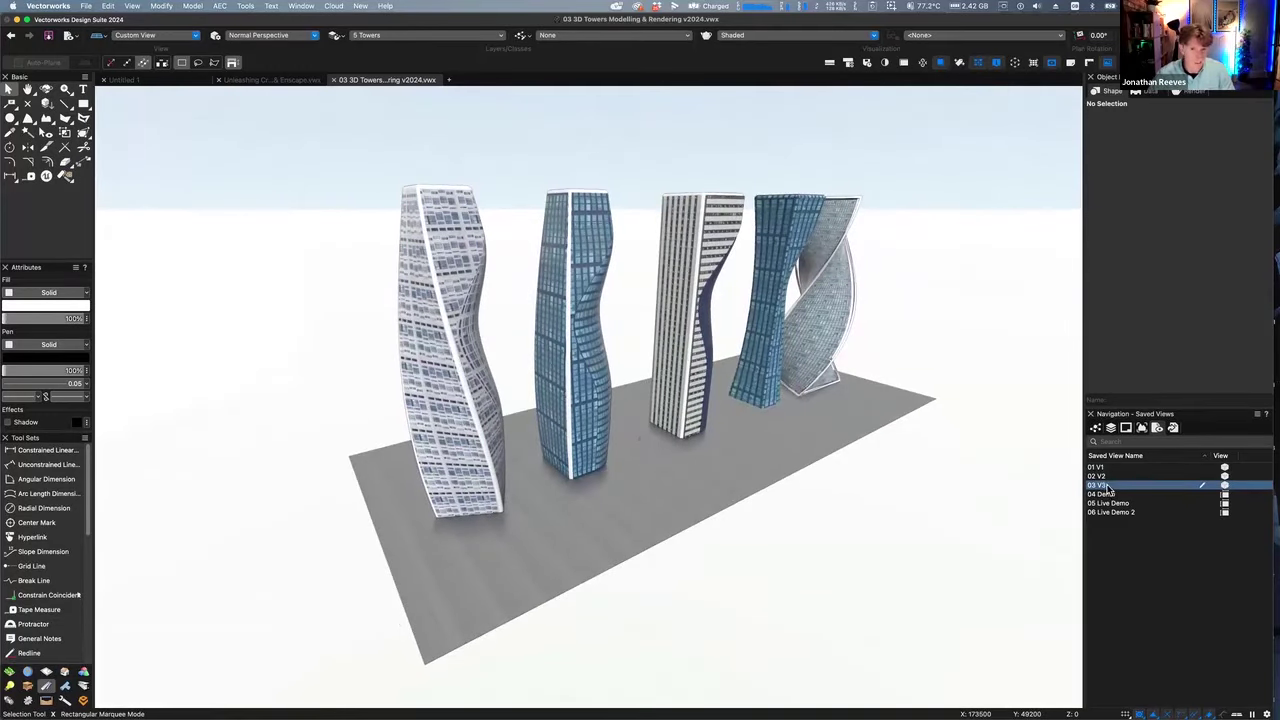
pyautogui.doubleClick(1104, 494)
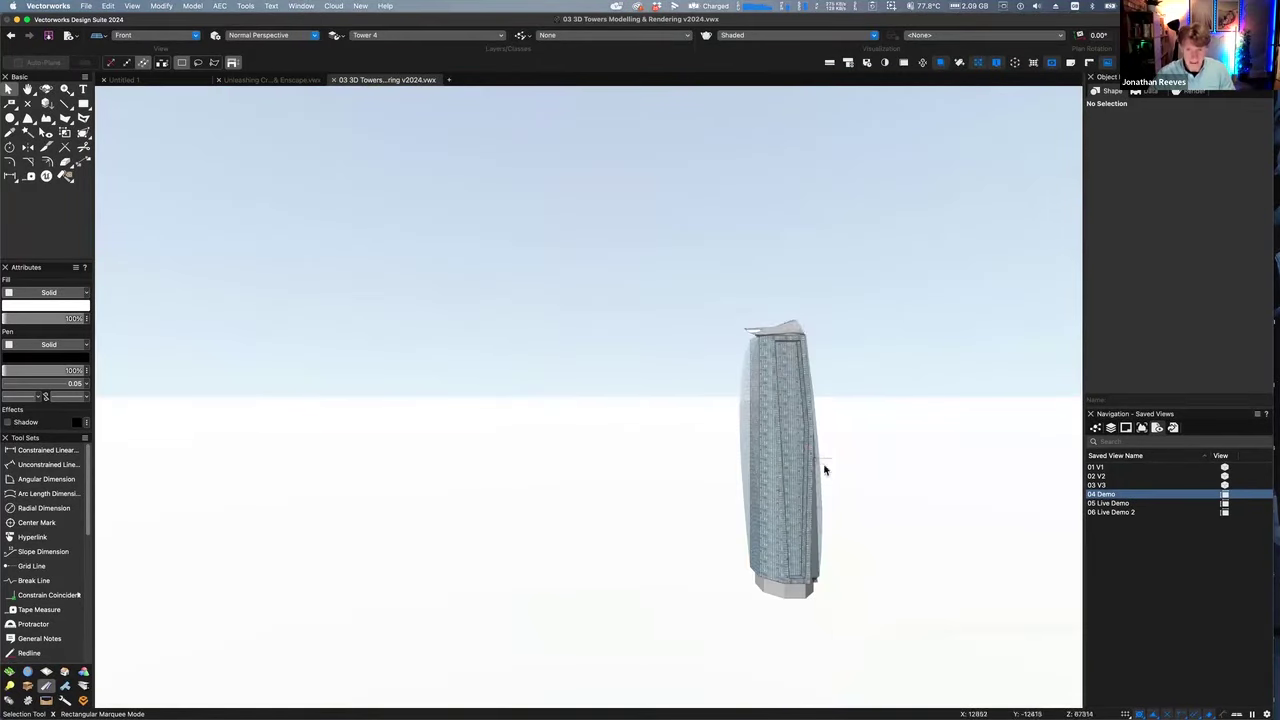
pyautogui.moveTo(863, 487)
pyautogui.mouseDown()
pyautogui.moveTo(820, 509)
pyautogui.moveTo(731, 429)
pyautogui.moveTo(783, 501)
pyautogui.mouseUp()
pyautogui.press('super+5')
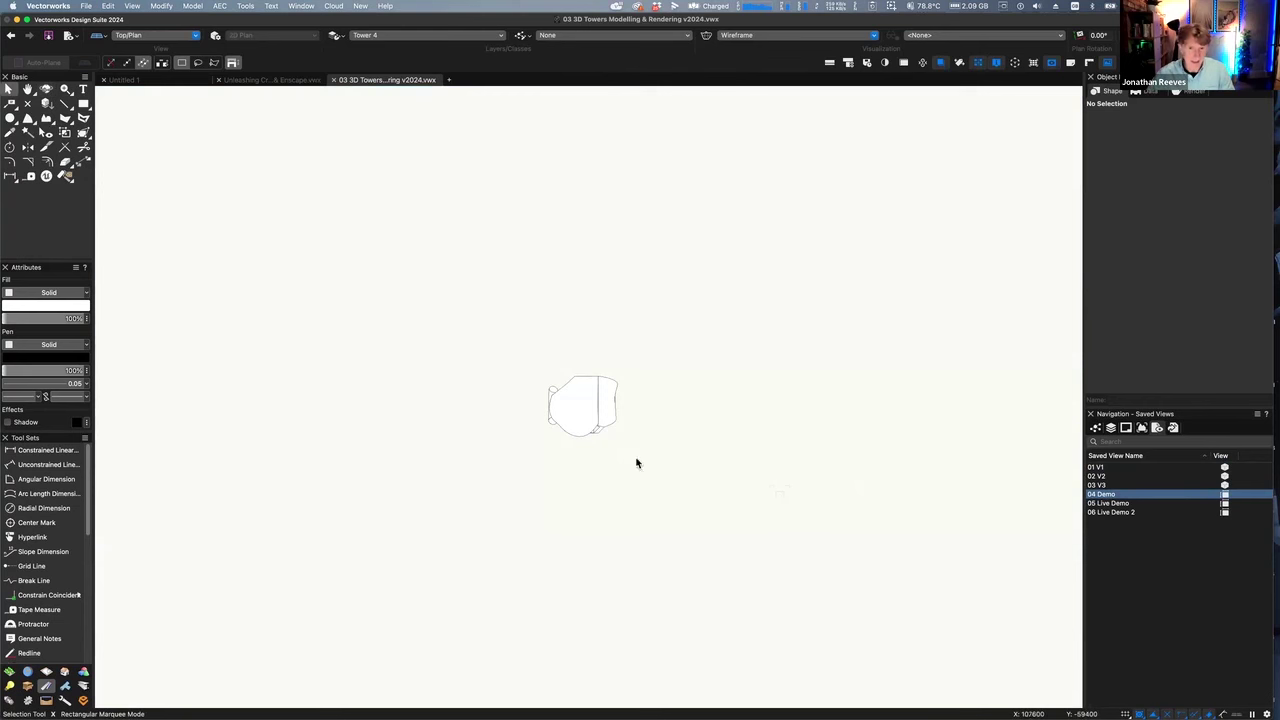
# Set the cut plane elevation of the Tower 4 Auto Hybrid to 30000
pyautogui.click(590, 398)
pyautogui.scroll(3, 605, 395)
pyautogui.scroll(-5, 614, 375)
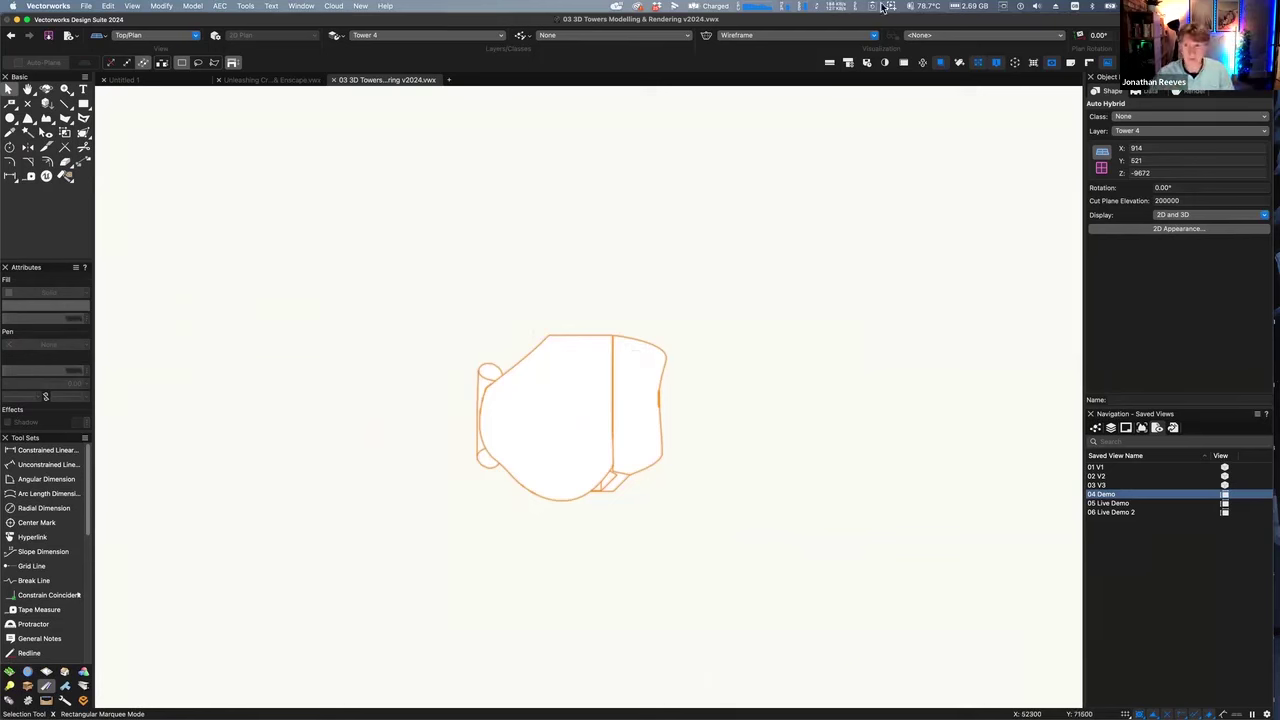
pyautogui.click(1197, 199)
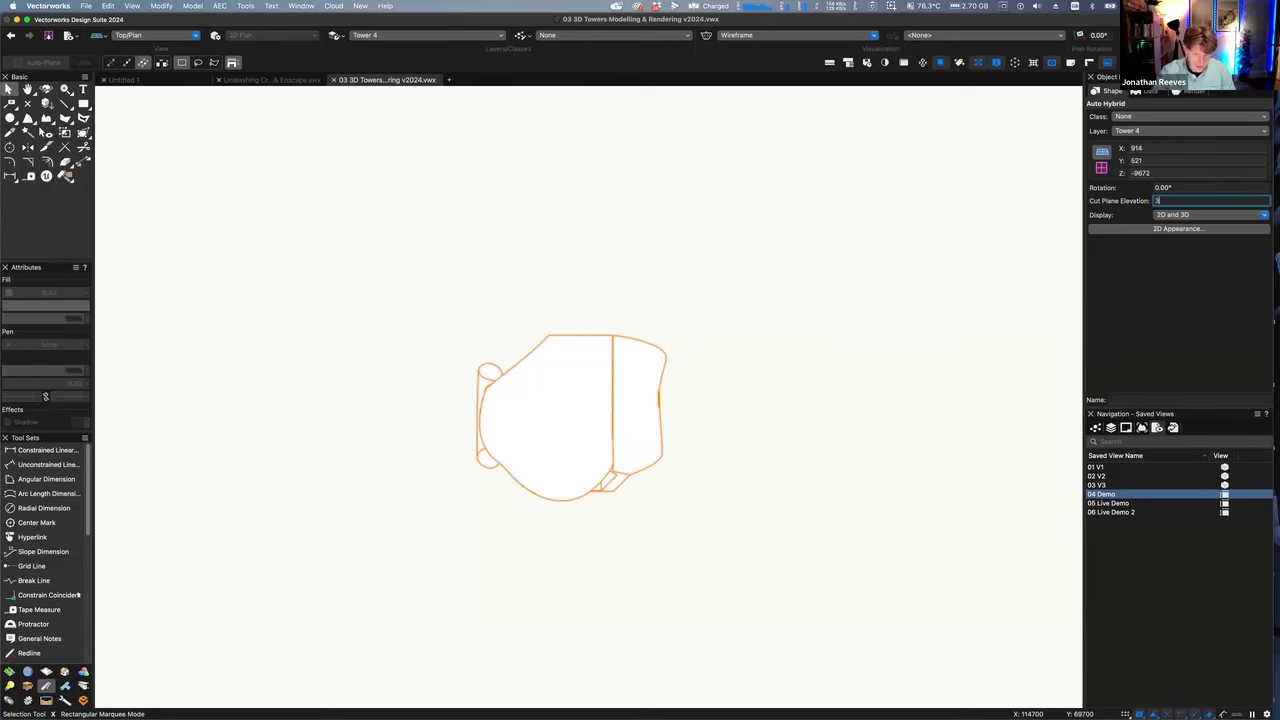
pyautogui.press('Return')
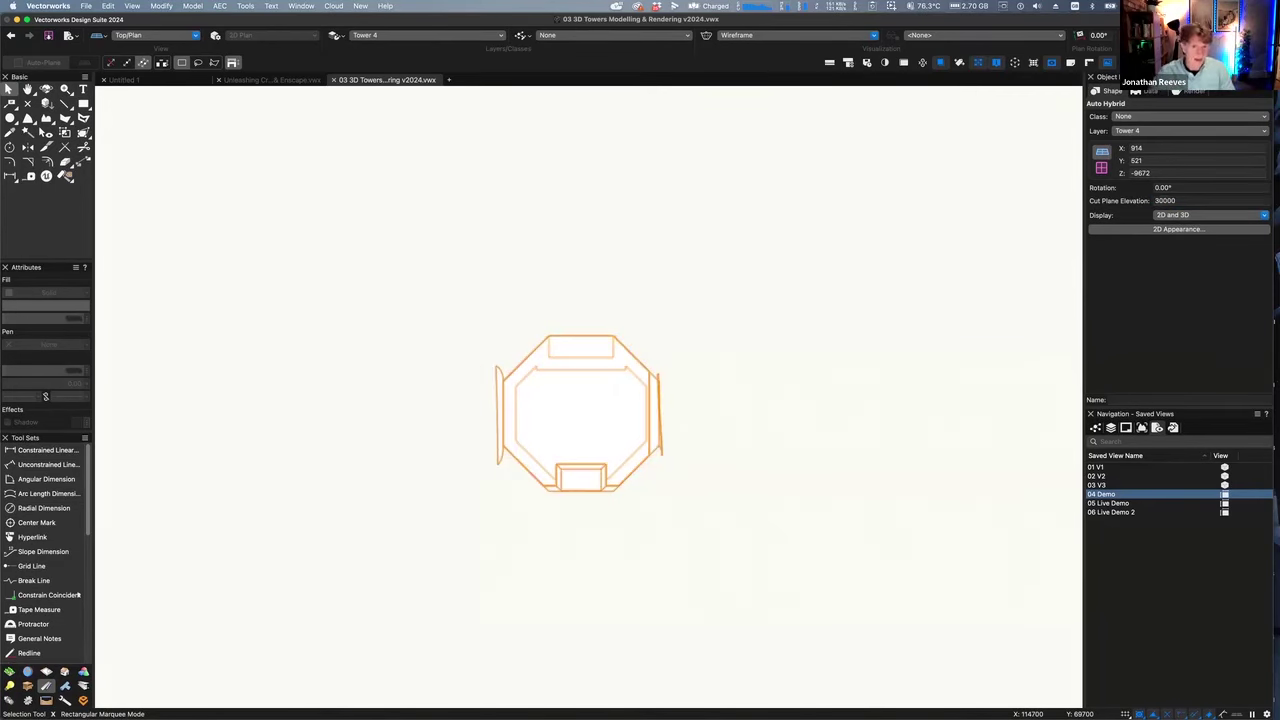
# Examine the Auto Hybrid tower in the shaded Right Isometric view, and return to Top/Plan
pyautogui.click(594, 371)
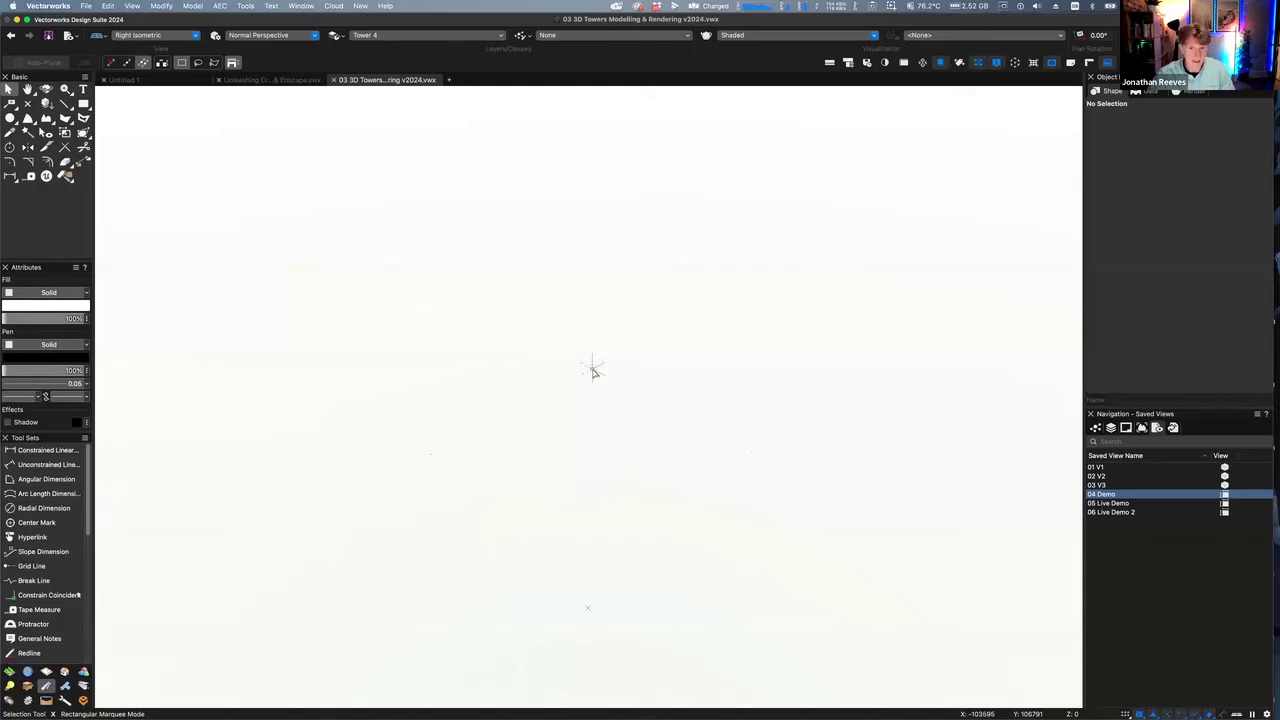
pyautogui.press('3')
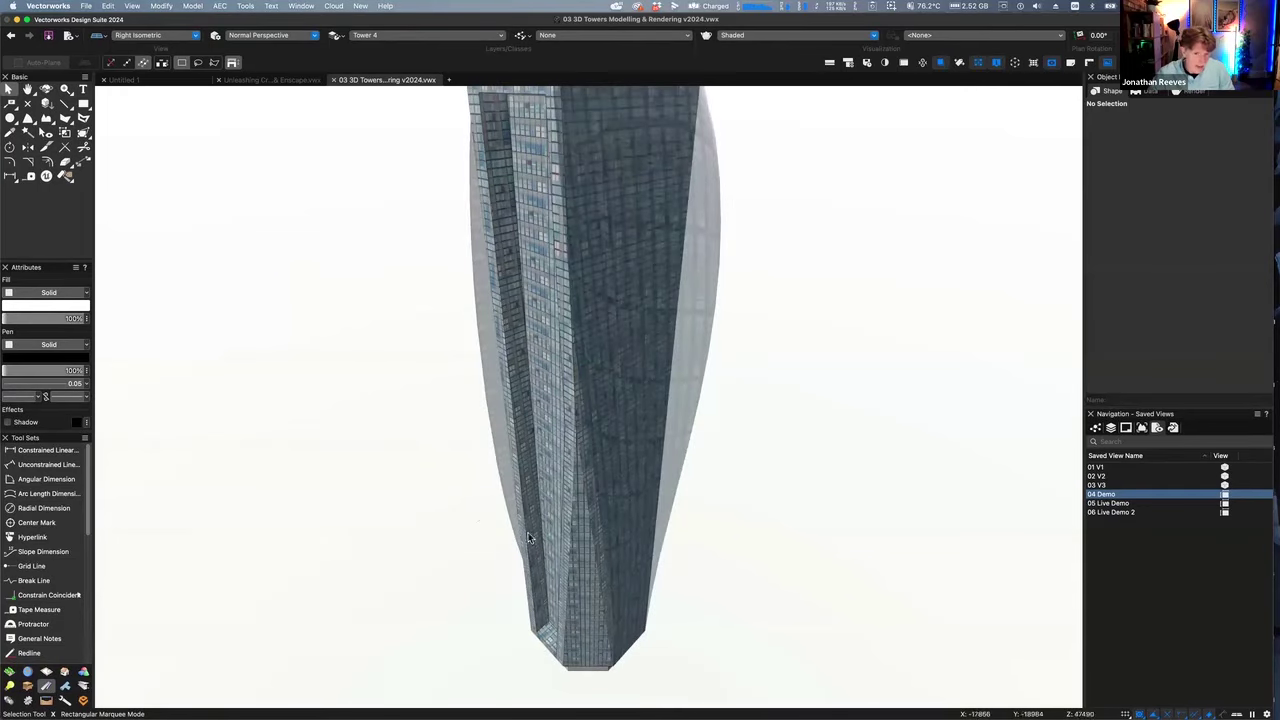
pyautogui.press('5')
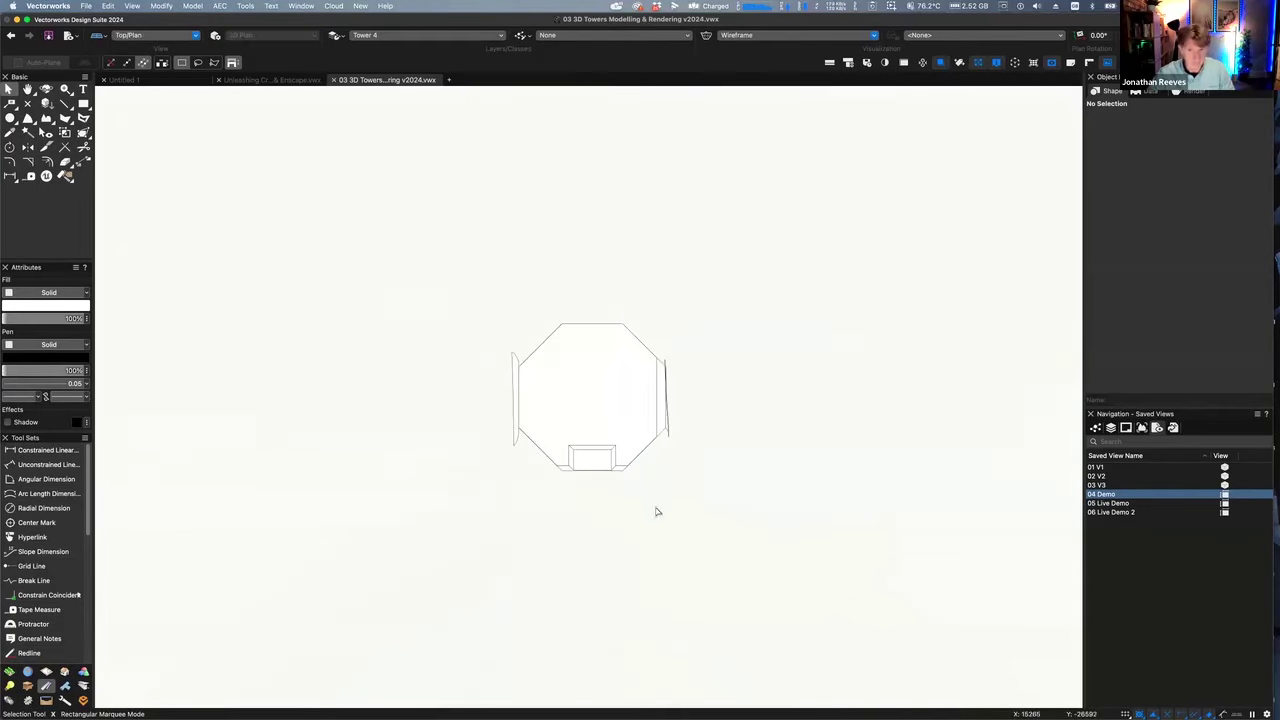
# Set the Tower 4 Auto Hybrid's cut plane elevation to 50 m
pyautogui.click(626, 433)
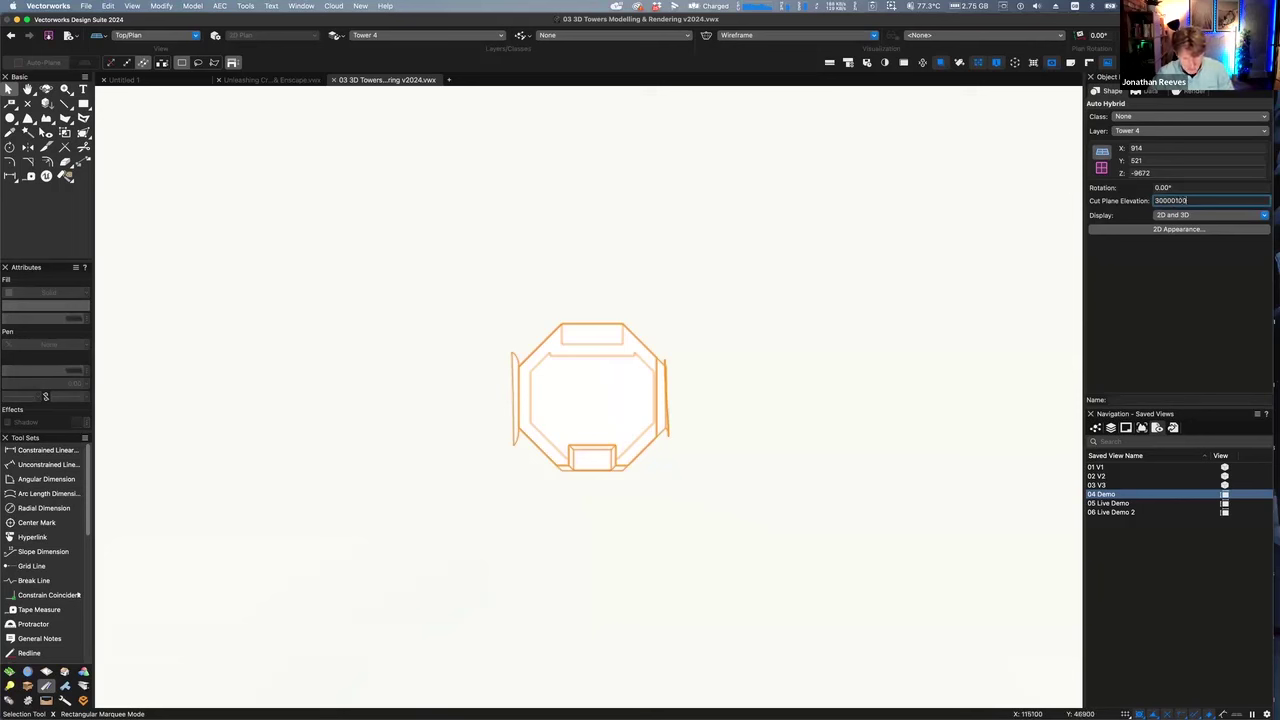
pyautogui.moveTo(1193, 201); pyautogui.dragTo(1143, 200)
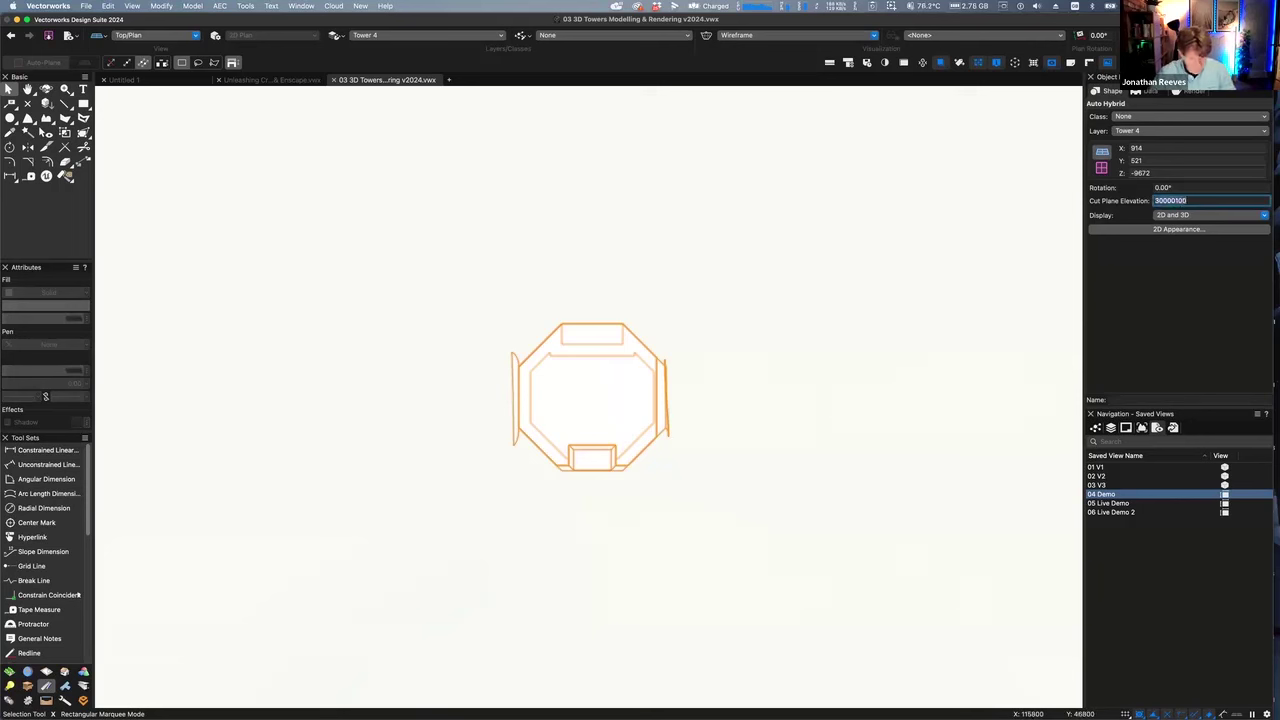
pyautogui.write('50m')
pyautogui.press('Return')
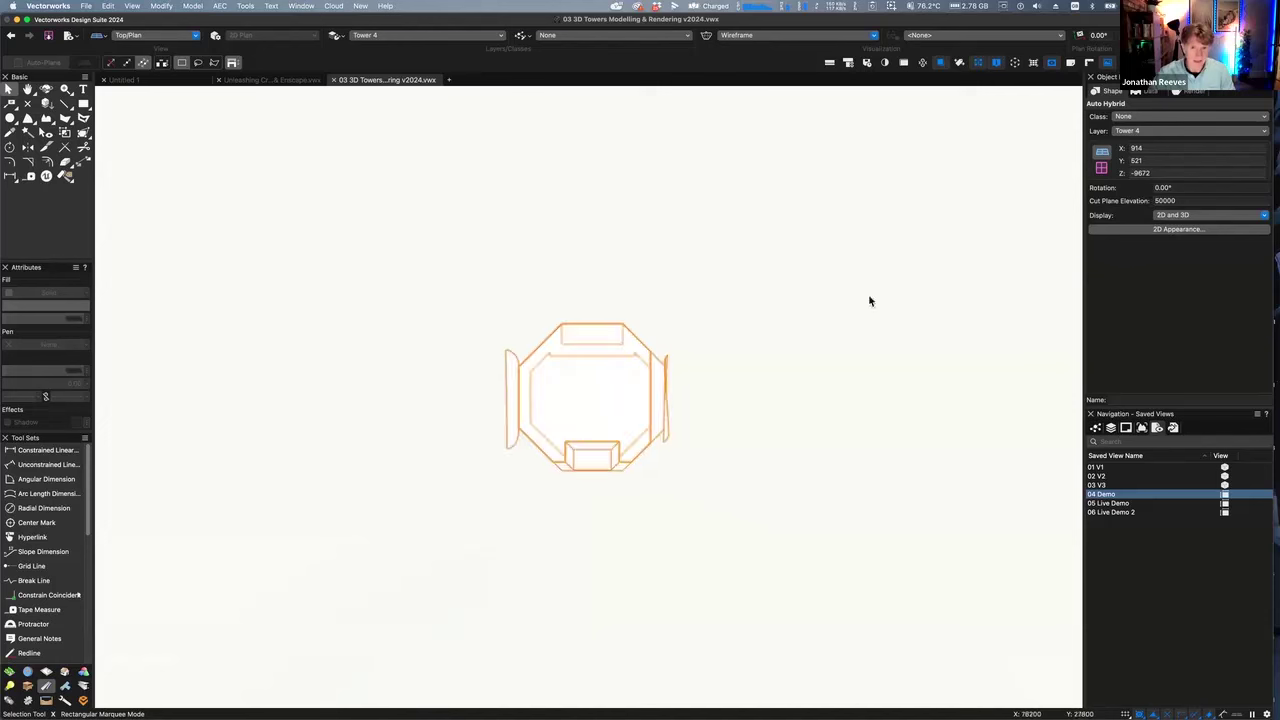
# Look up the Create Auto Hybrid command among the AEC commands, and show the tool set containing Wall, Slab and Door
pyautogui.click(590, 430)
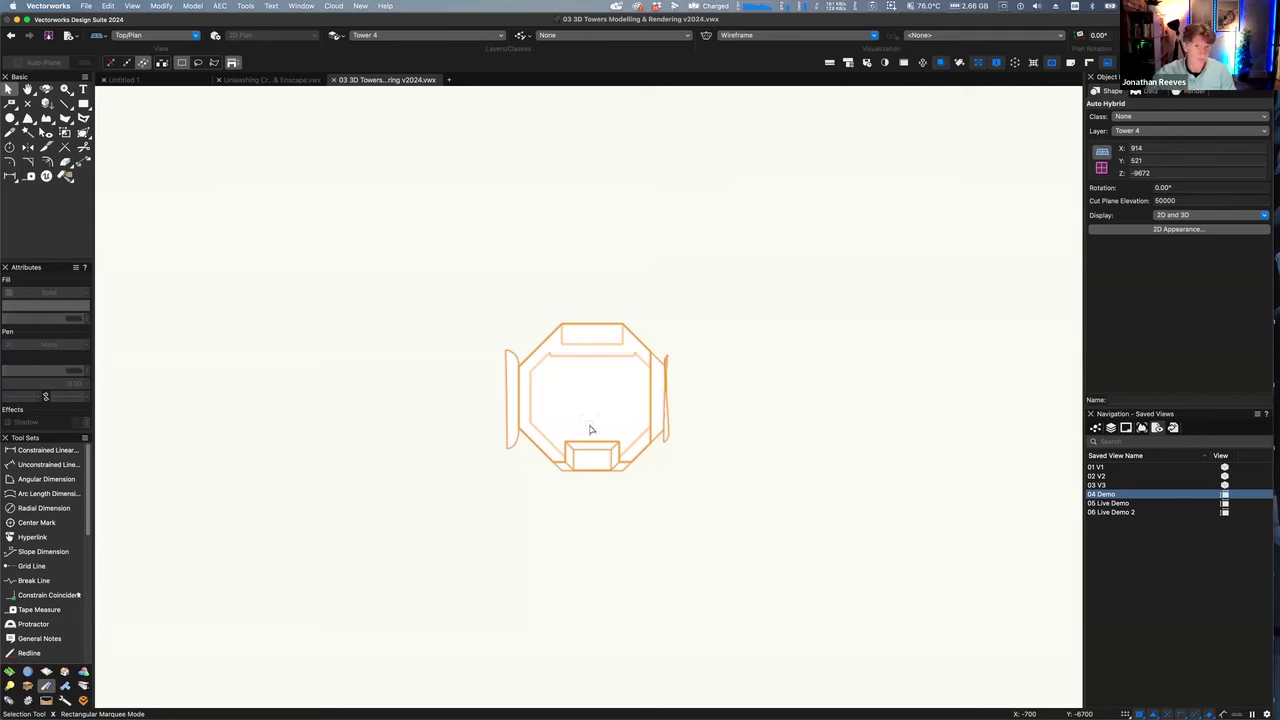
pyautogui.click(220, 6)
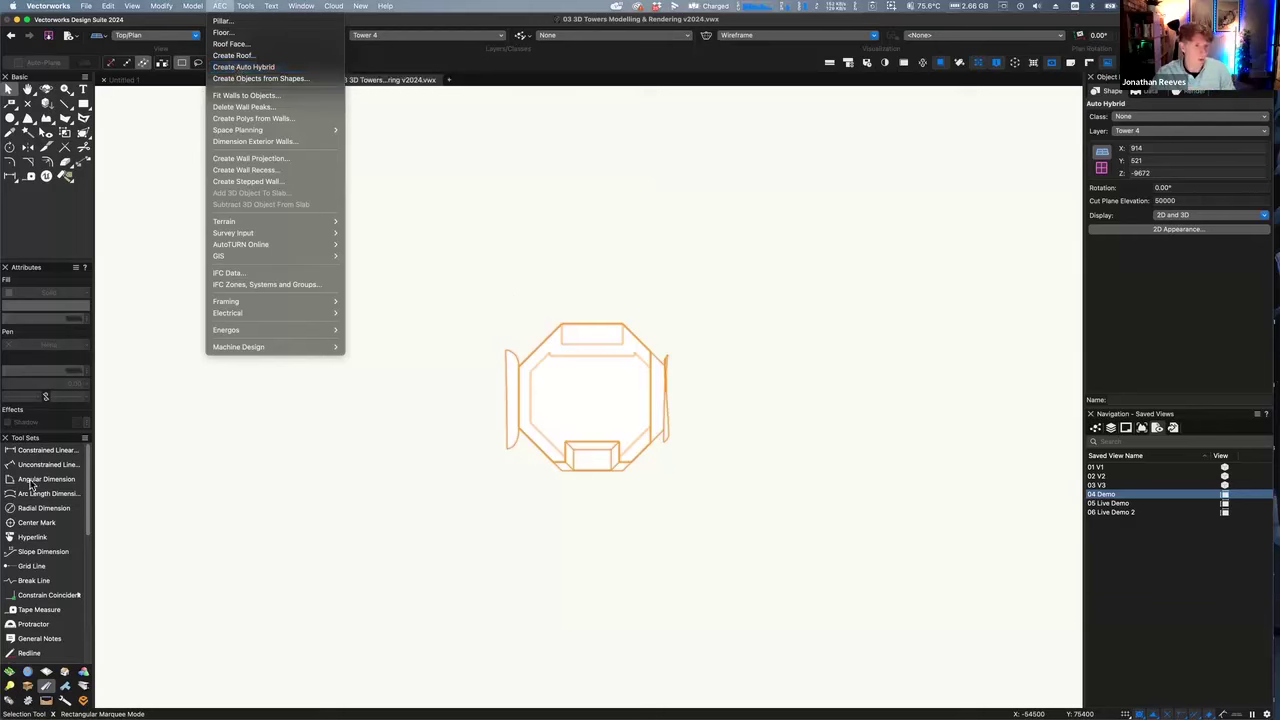
pyautogui.click(631, 228)
pyautogui.click(64, 671)
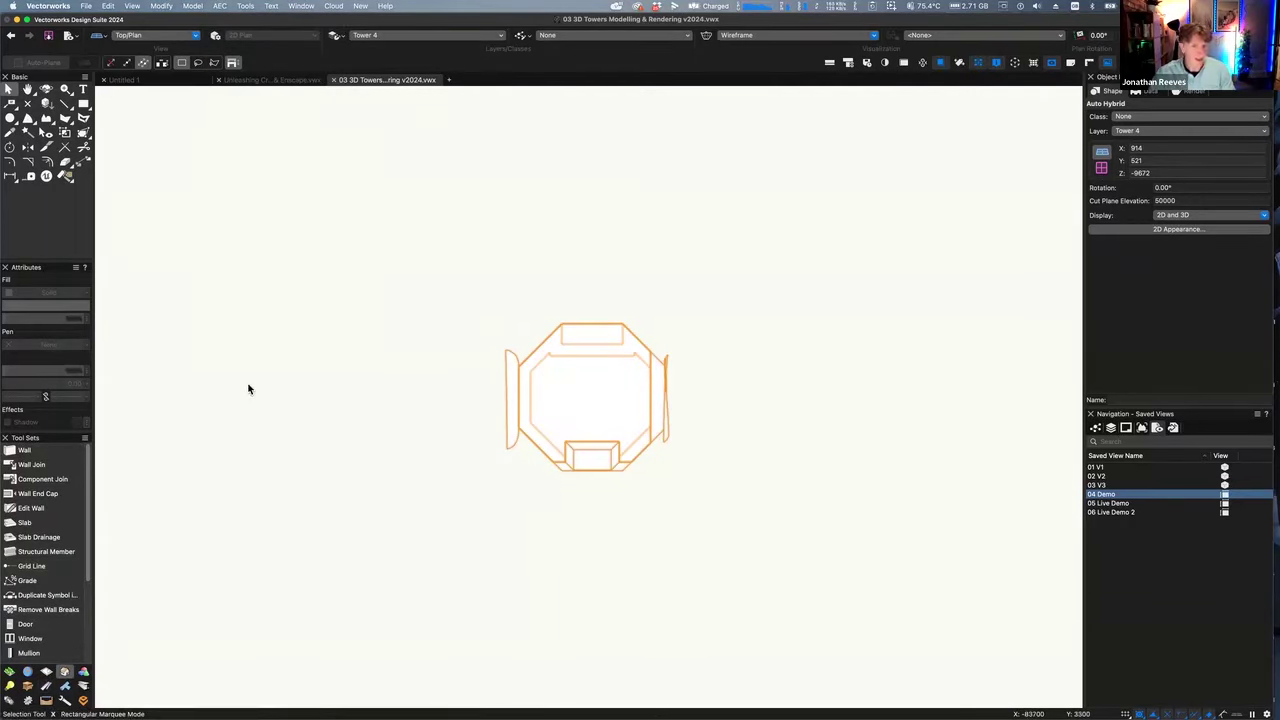
# Deselect the Auto Hybrid tower and inspect its facade from the shaded Right Isometric view and a slightly rotated angle
pyautogui.click(631, 289)
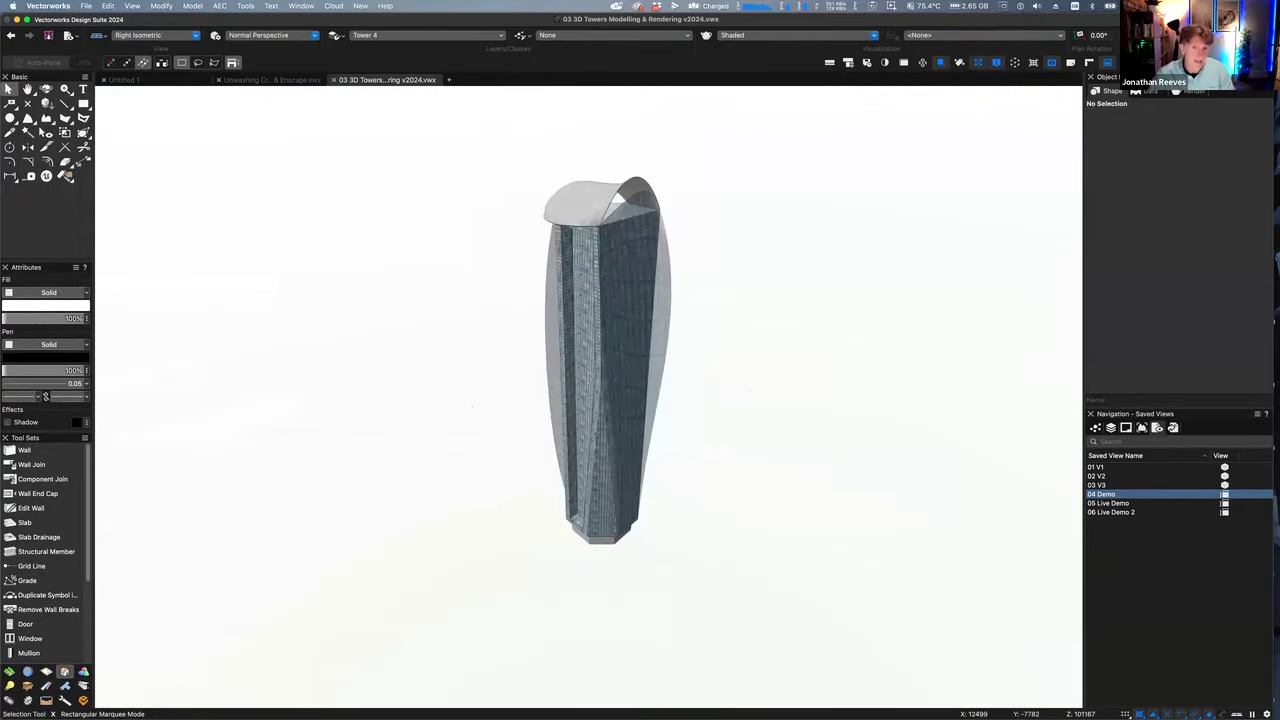
pyautogui.hotkey('shift', 'c')
pyautogui.moveTo(552, 450); pyautogui.dragTo(586, 443)
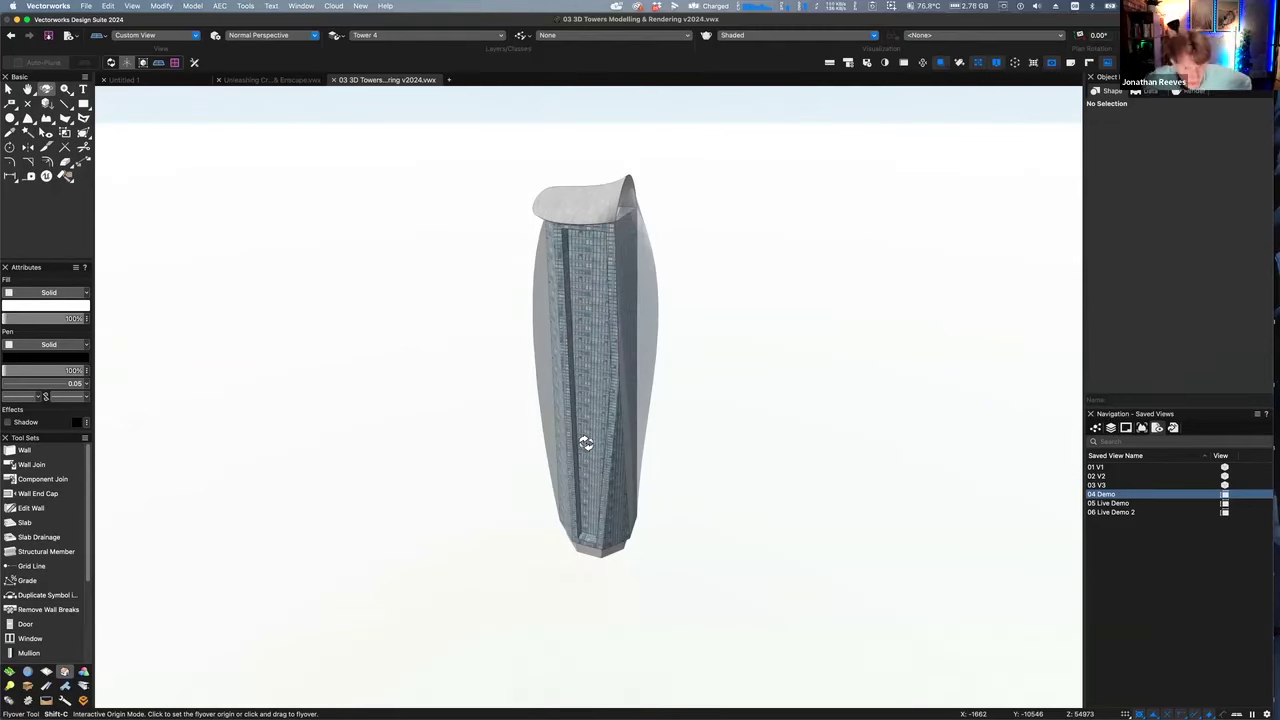
pyautogui.press('x')
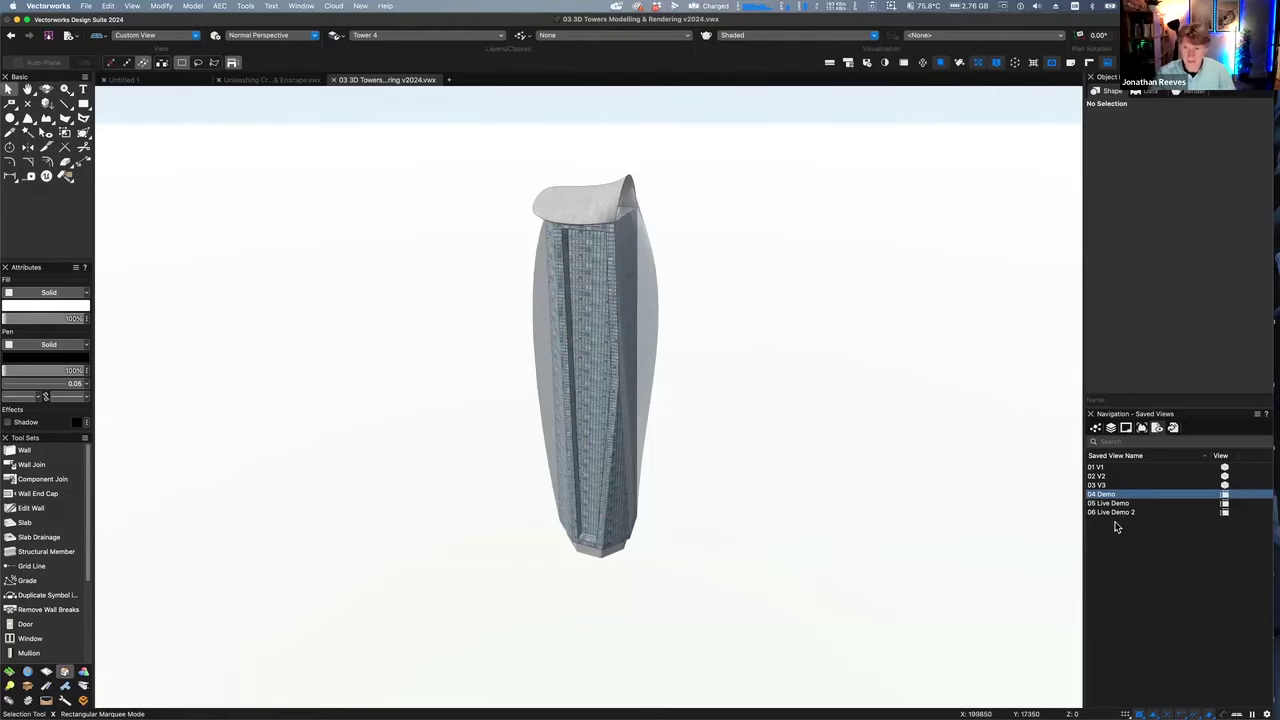
# Activate saved view 06 Live Demo 2 and draw an eight-sided circumscribed regular polygon centred on the origin with a 20 m radius
pyautogui.click(1117, 512)
pyautogui.click(1117, 512)
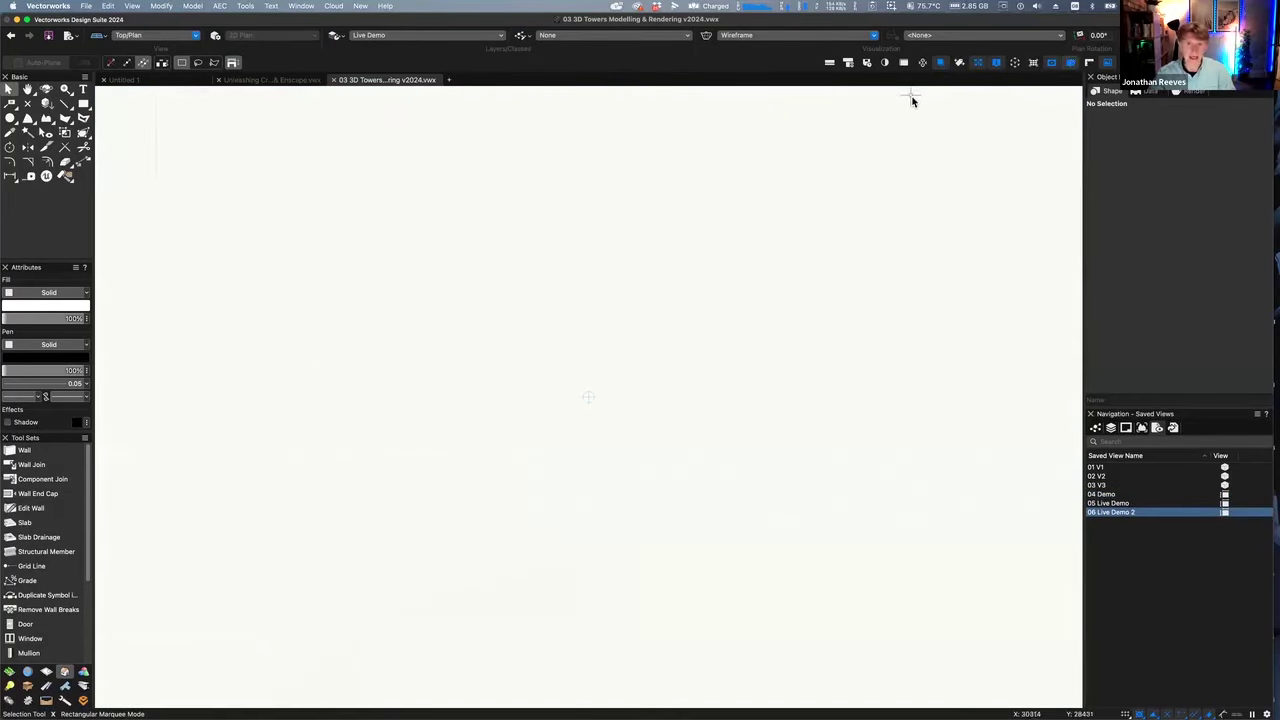
pyautogui.click(65, 119)
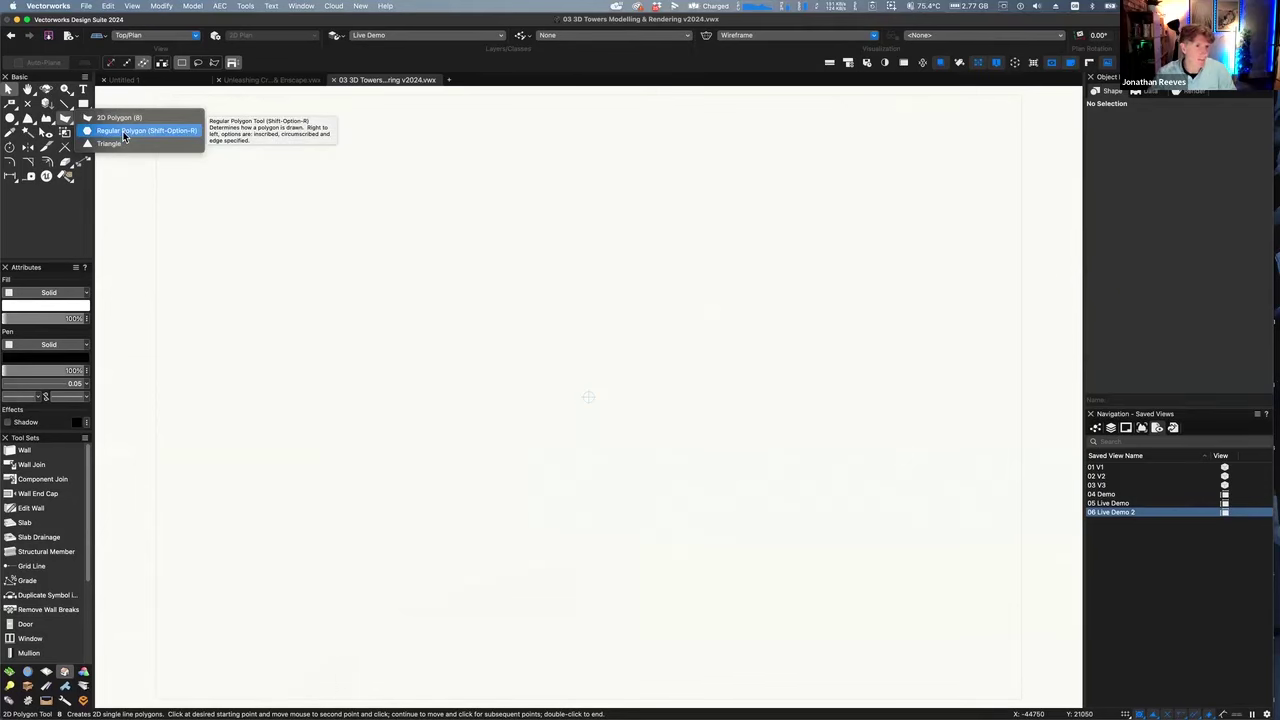
pyautogui.click(125, 131)
pyautogui.click(588, 396)
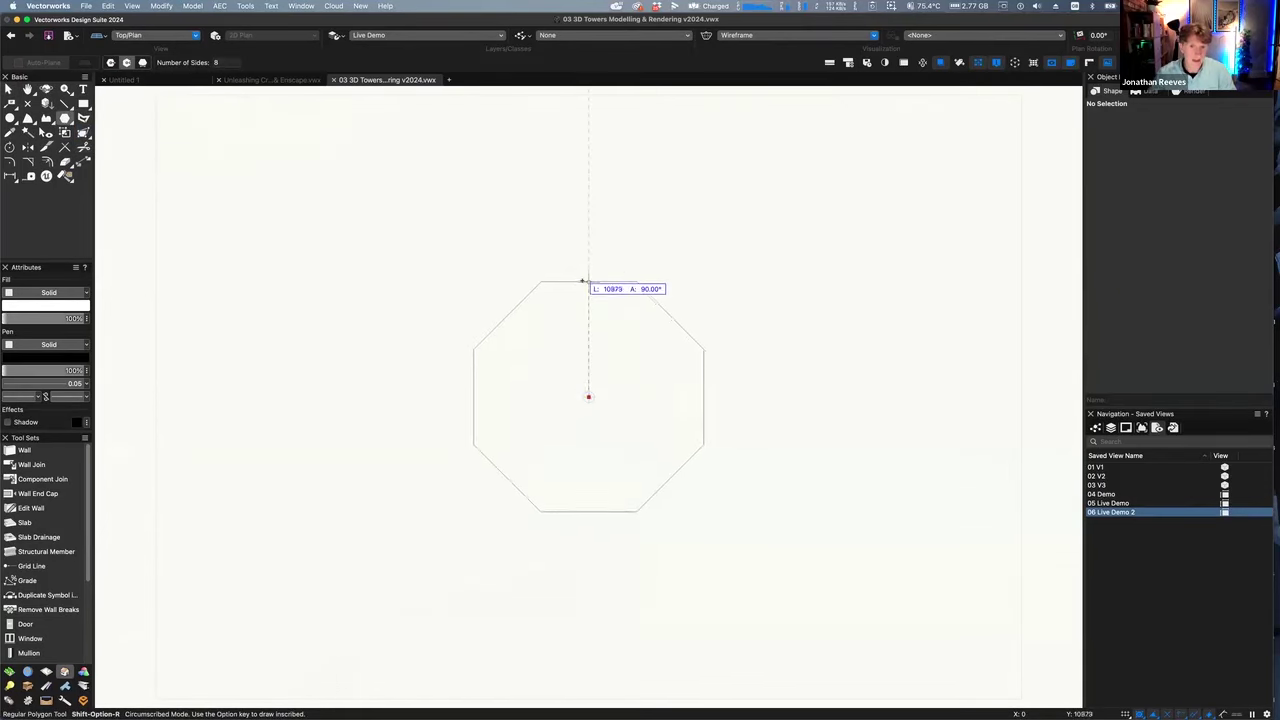
pyautogui.write('20m')
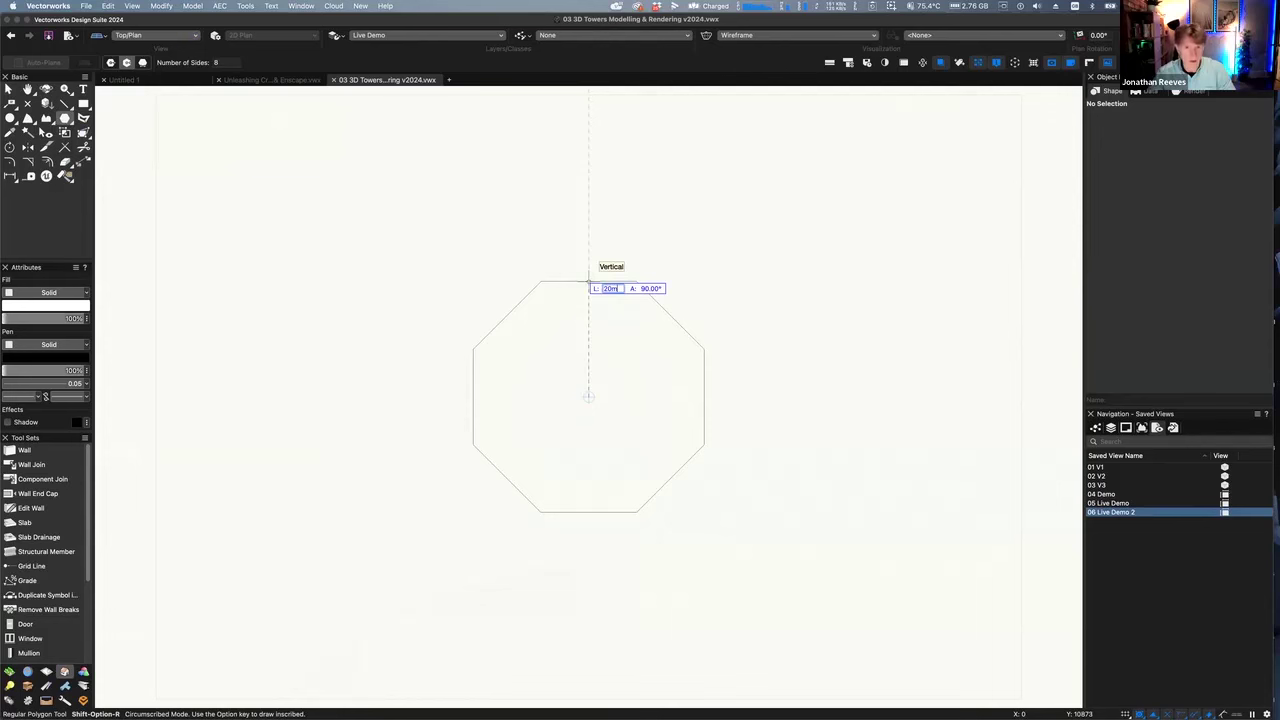
pyautogui.press('Tab')
pyautogui.press('Return')
# Extrude the octagon upward by 100 m in the shaded Right Isometric view, and deselect the resulting solid
pyautogui.scroll(-2, 597, 408)
pyautogui.press('KP_3')
pyautogui.press('u')
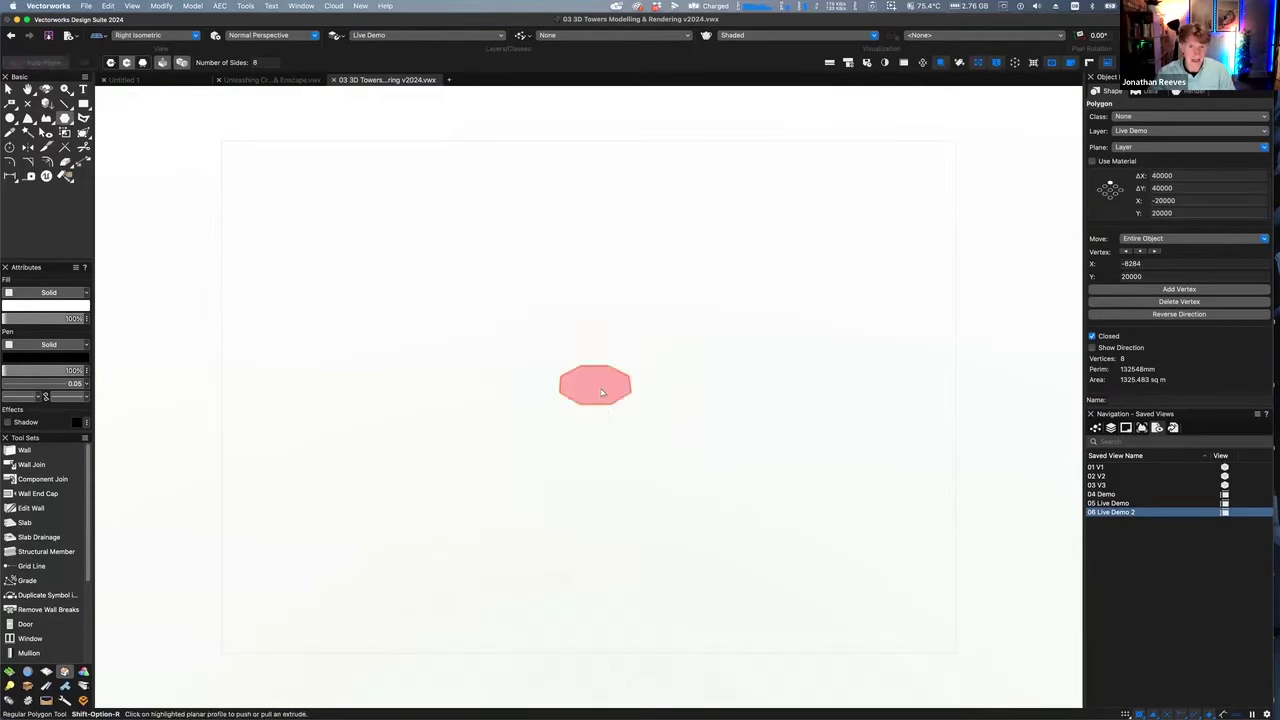
pyautogui.click(600, 388)
pyautogui.write('100m')
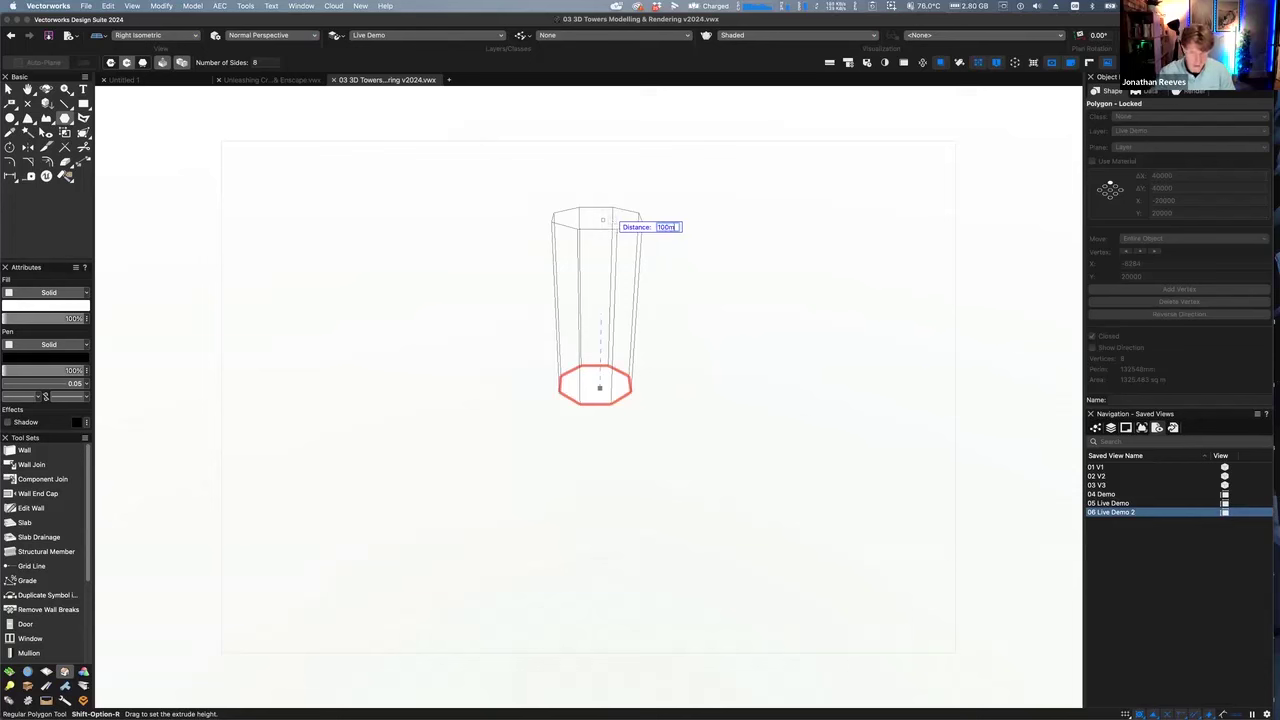
pyautogui.press('Return')
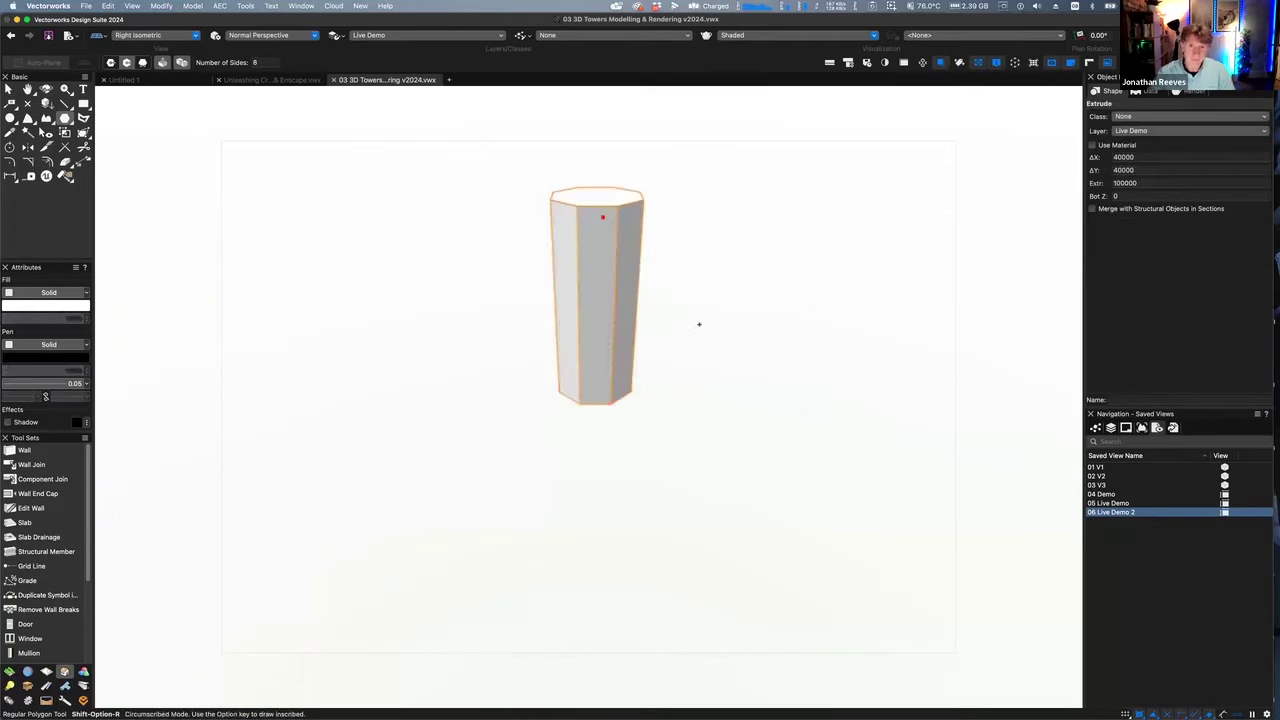
pyautogui.press('x')
pyautogui.click(686, 323)
# Compare the octagonal tower in the Right Isometric, Top/Plan and Front views, ending in Top/Plan
pyautogui.press('KP_3')
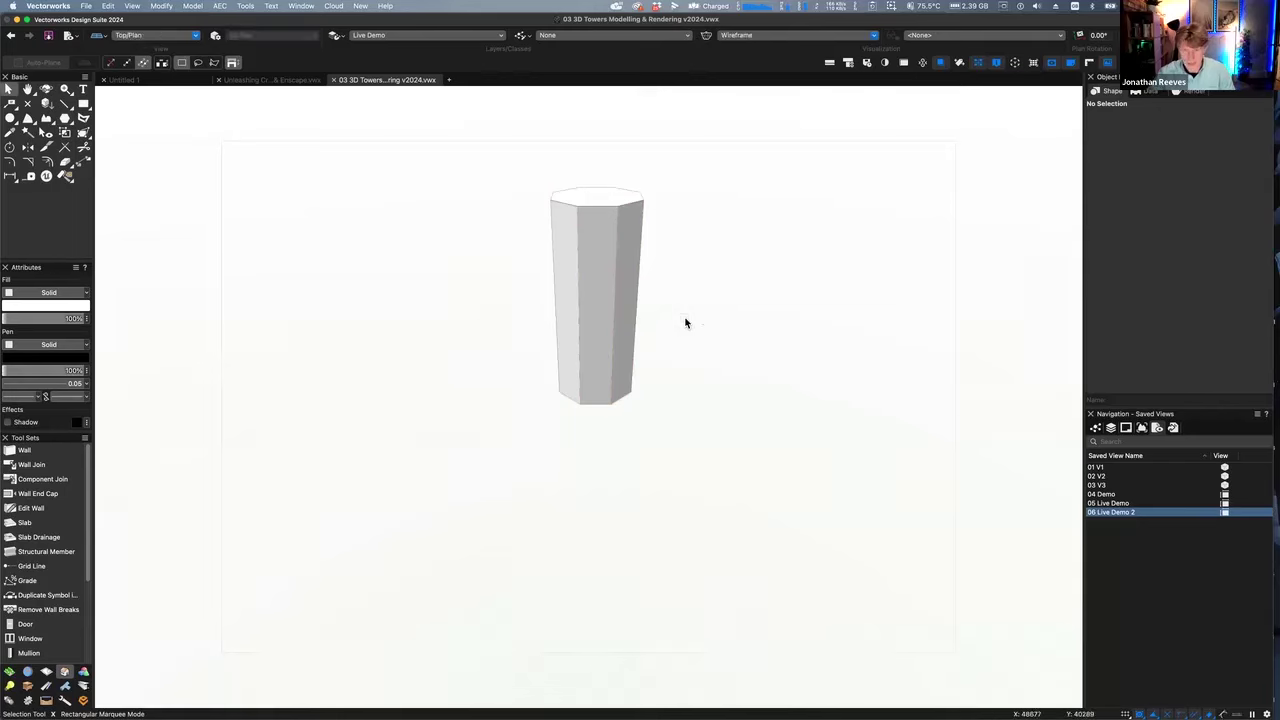
pyautogui.press('KP_5')
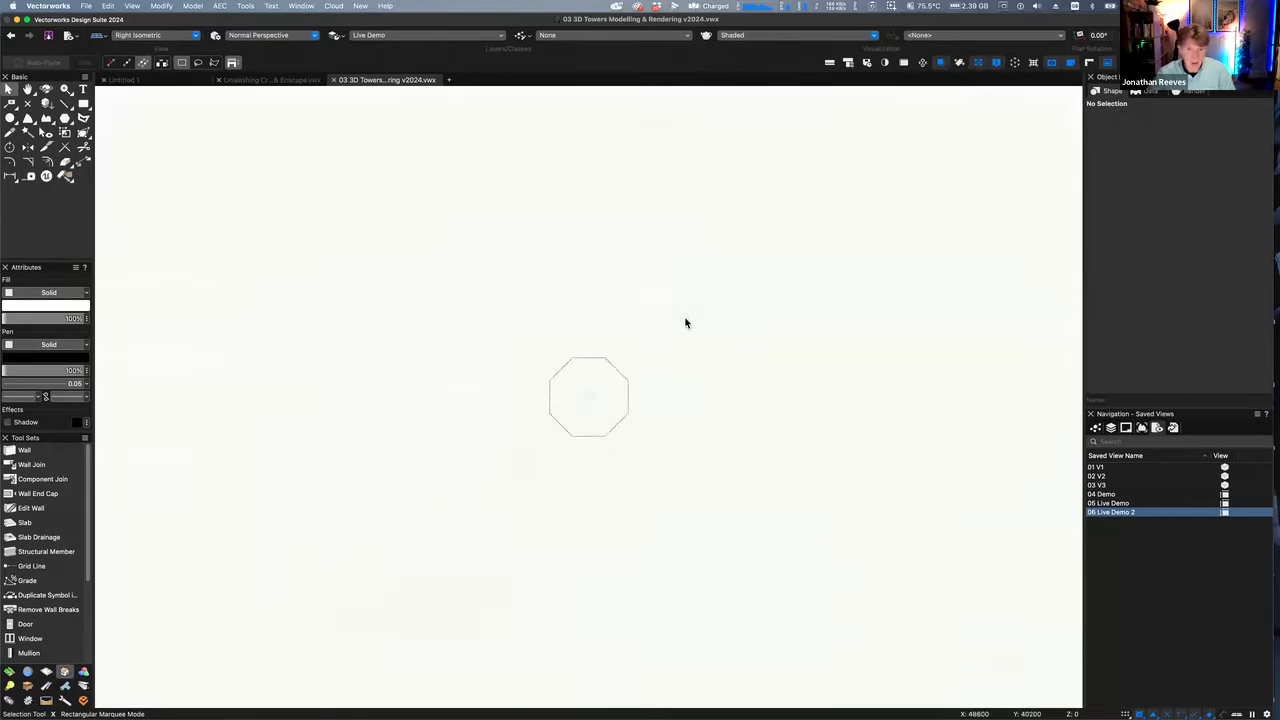
pyautogui.press('KP_2')
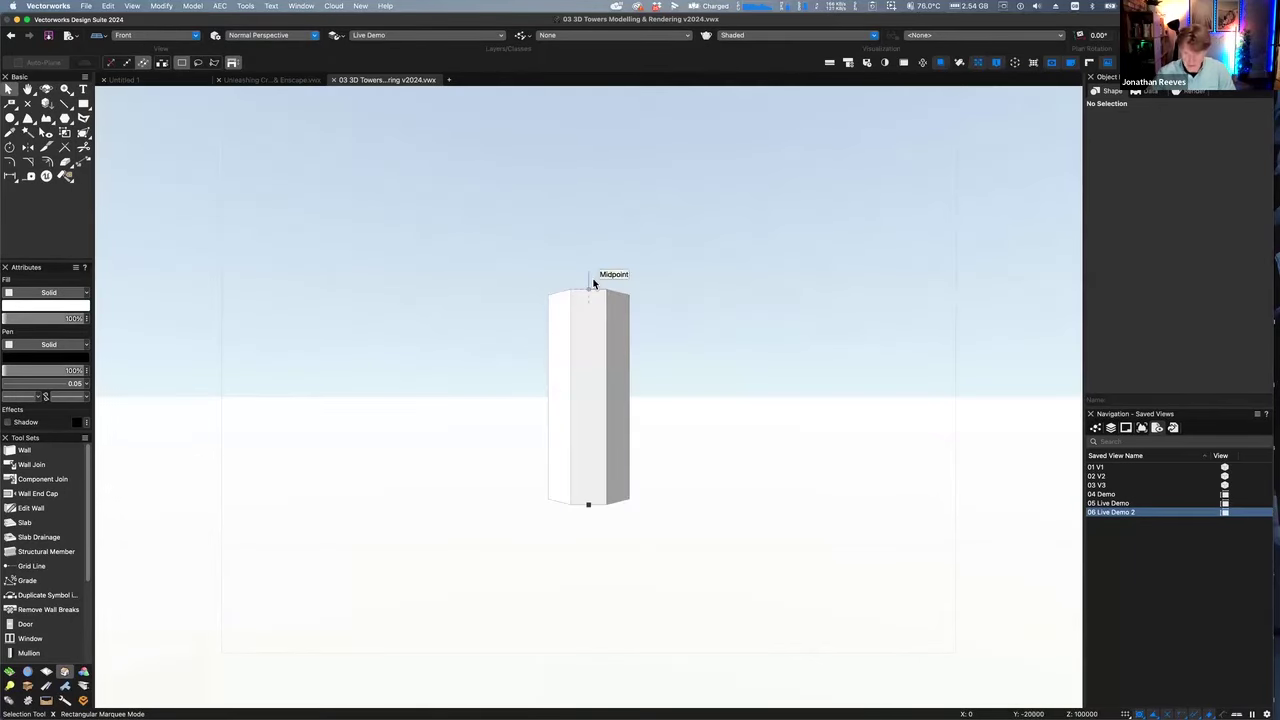
pyautogui.press('KP_8')
pyautogui.press('KP_2')
pyautogui.press('KP_0')
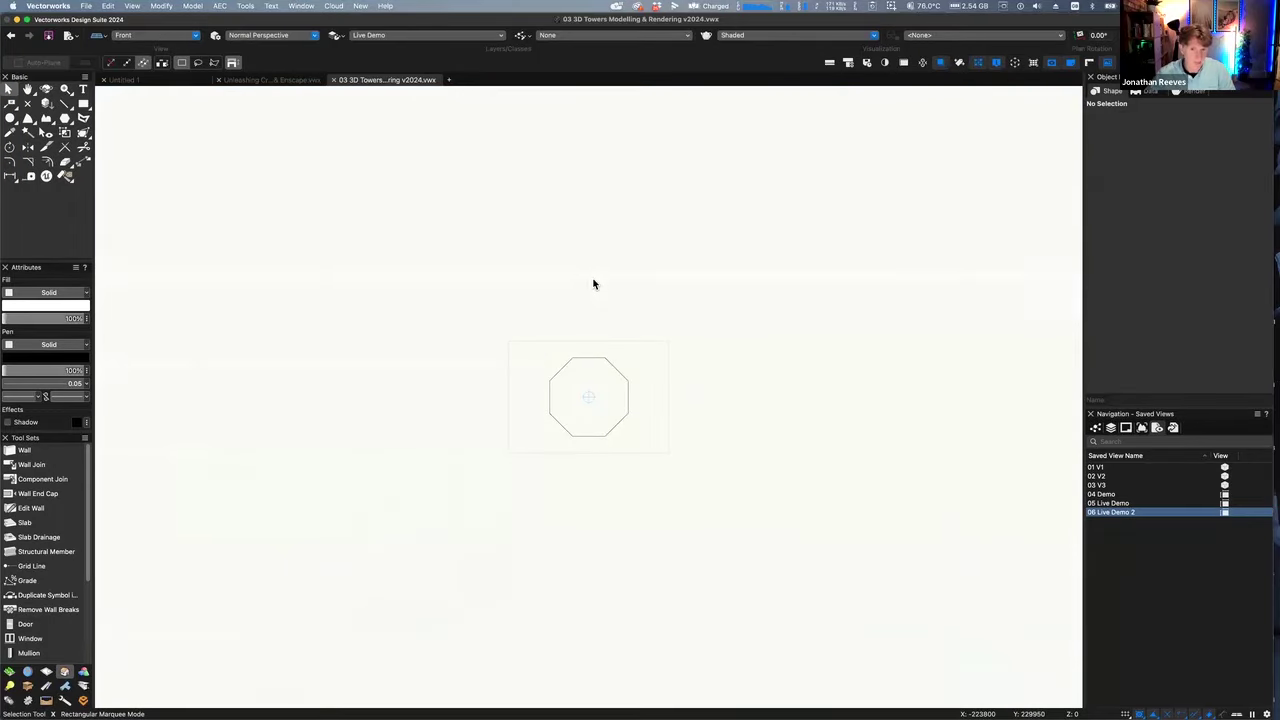
# Check the 3D preferences for the option to use separate render mode and projection for primary views, and accept them
pyautogui.press('super+comma')
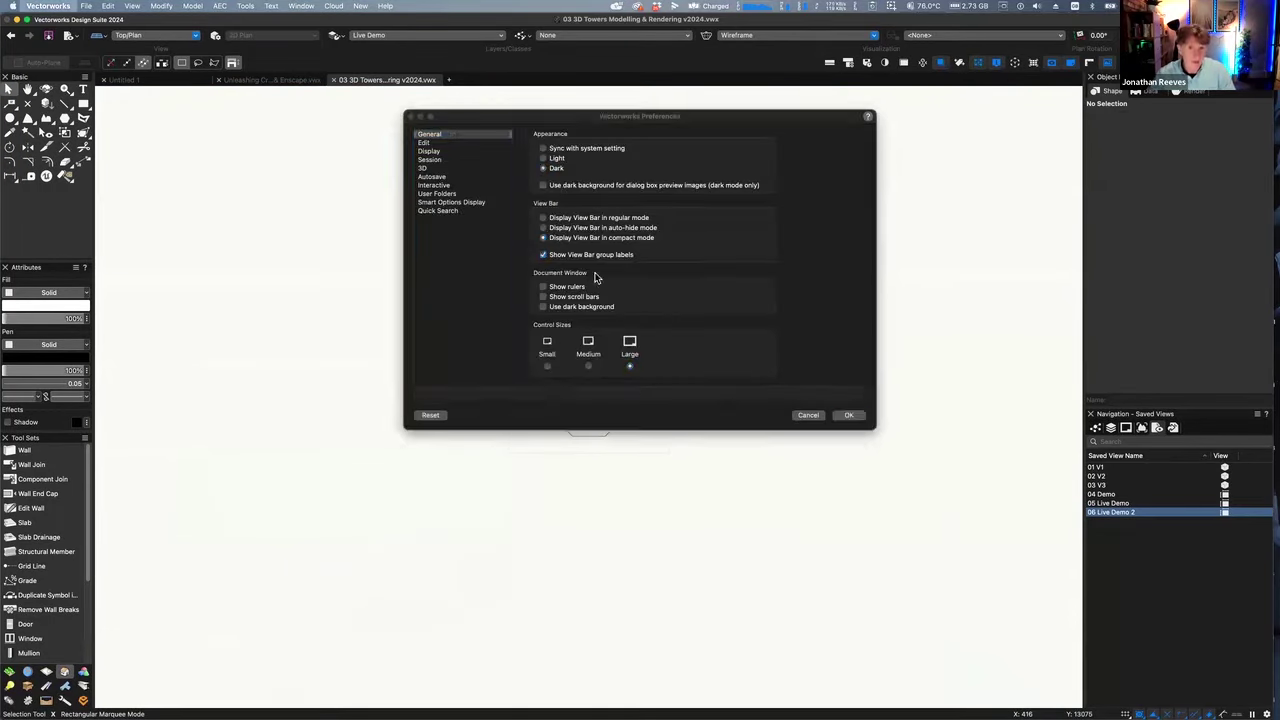
pyautogui.click(425, 169)
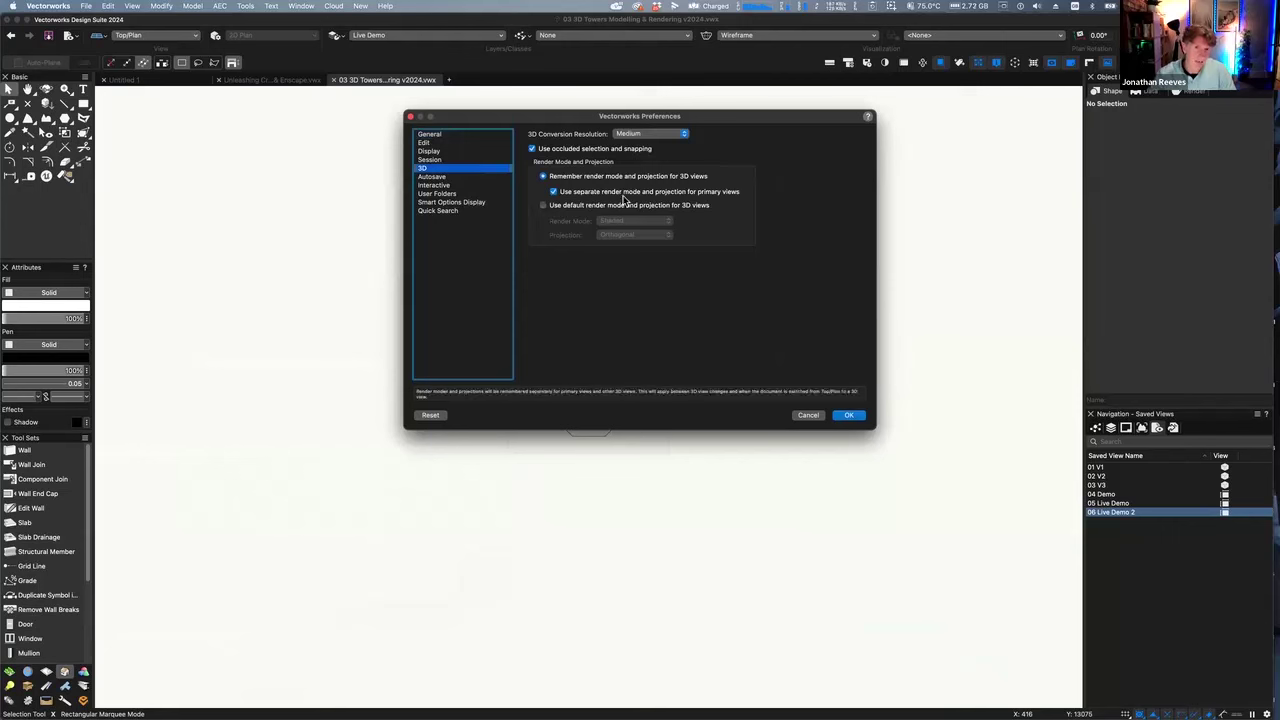
pyautogui.click(848, 416)
# Set the projection of the Front view to Orthogonal
pyautogui.press('2')
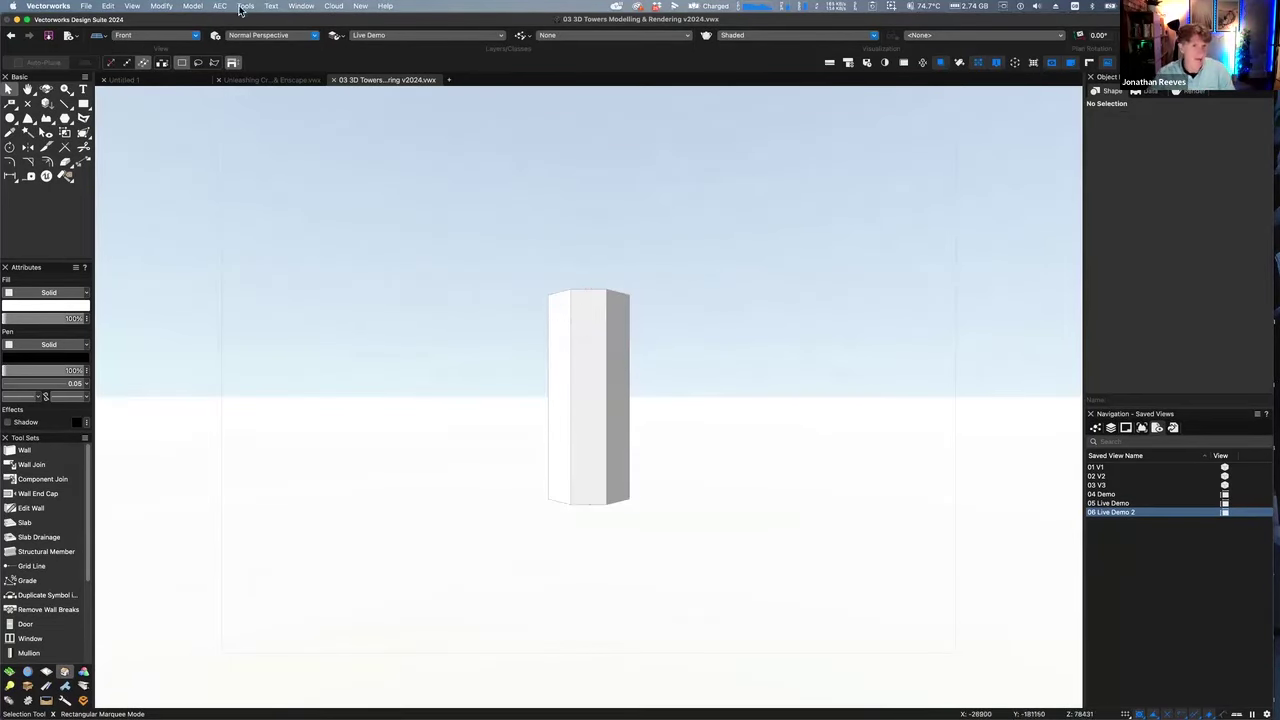
pyautogui.click(259, 36)
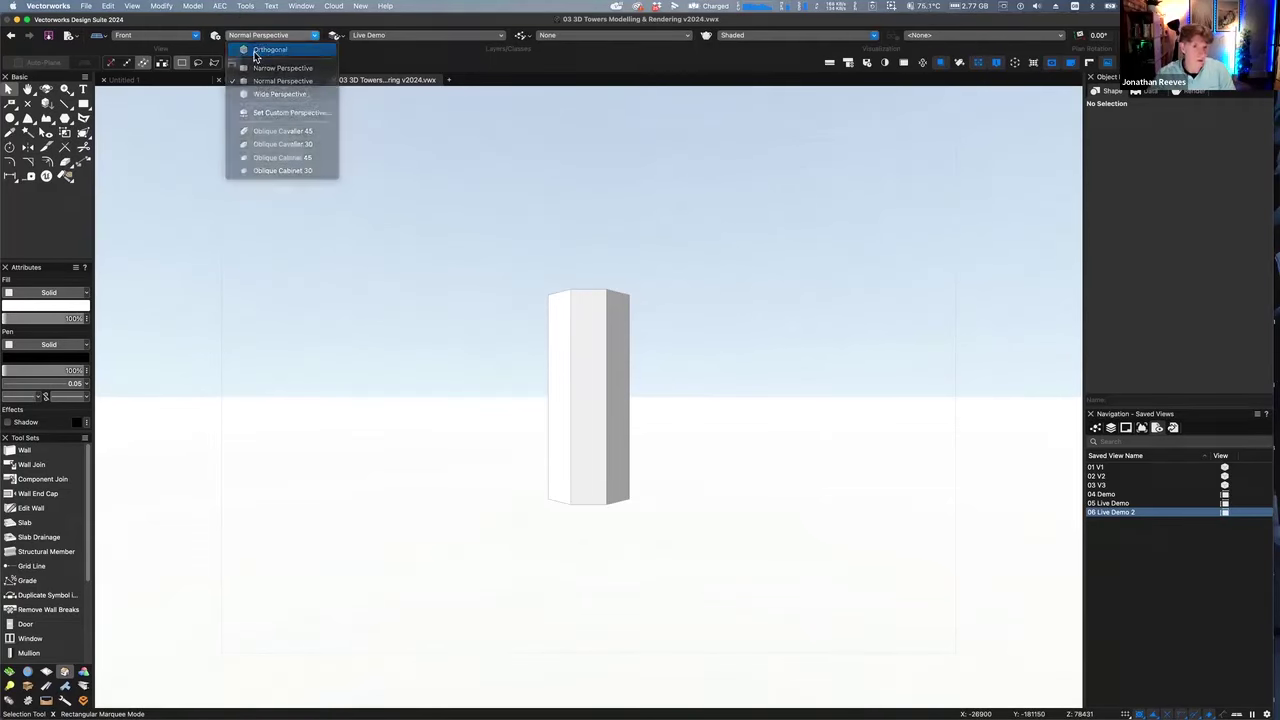
pyautogui.click(260, 49)
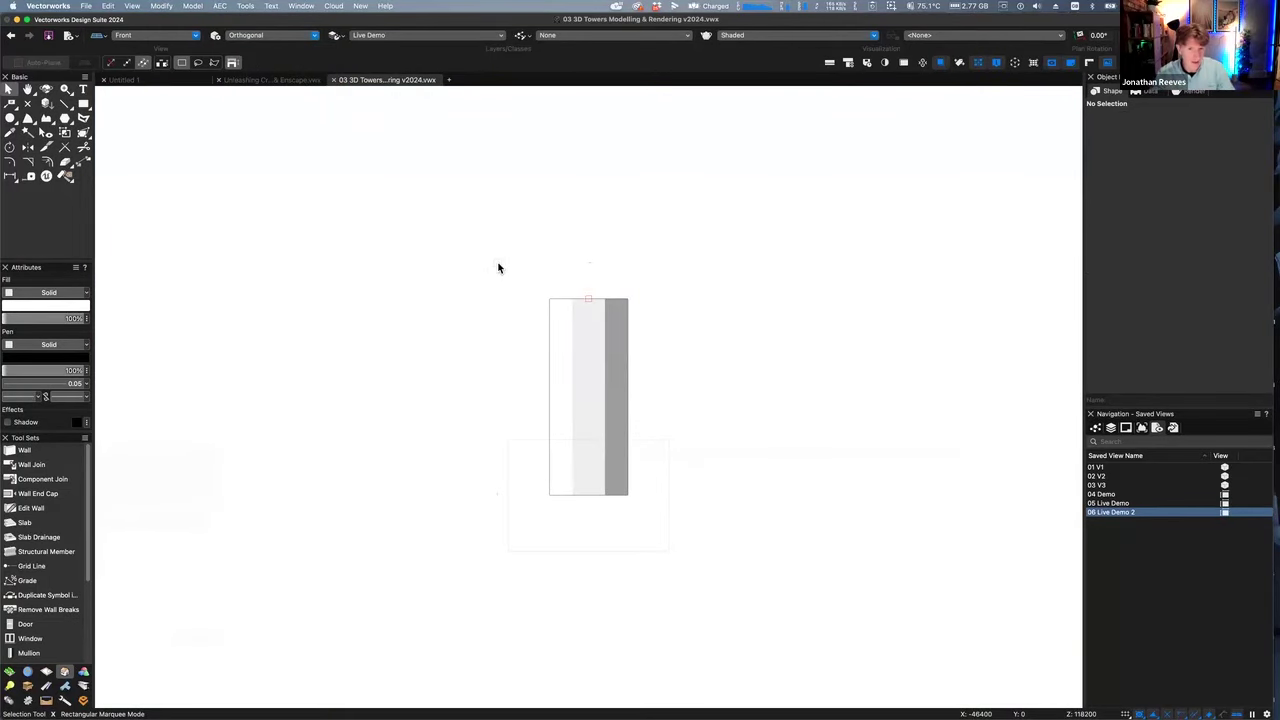
# Compare how the tower displays in Top/Plan, the orthogonal Front view and the perspective isometric views, ending in Right Isometric
pyautogui.press('super+5')
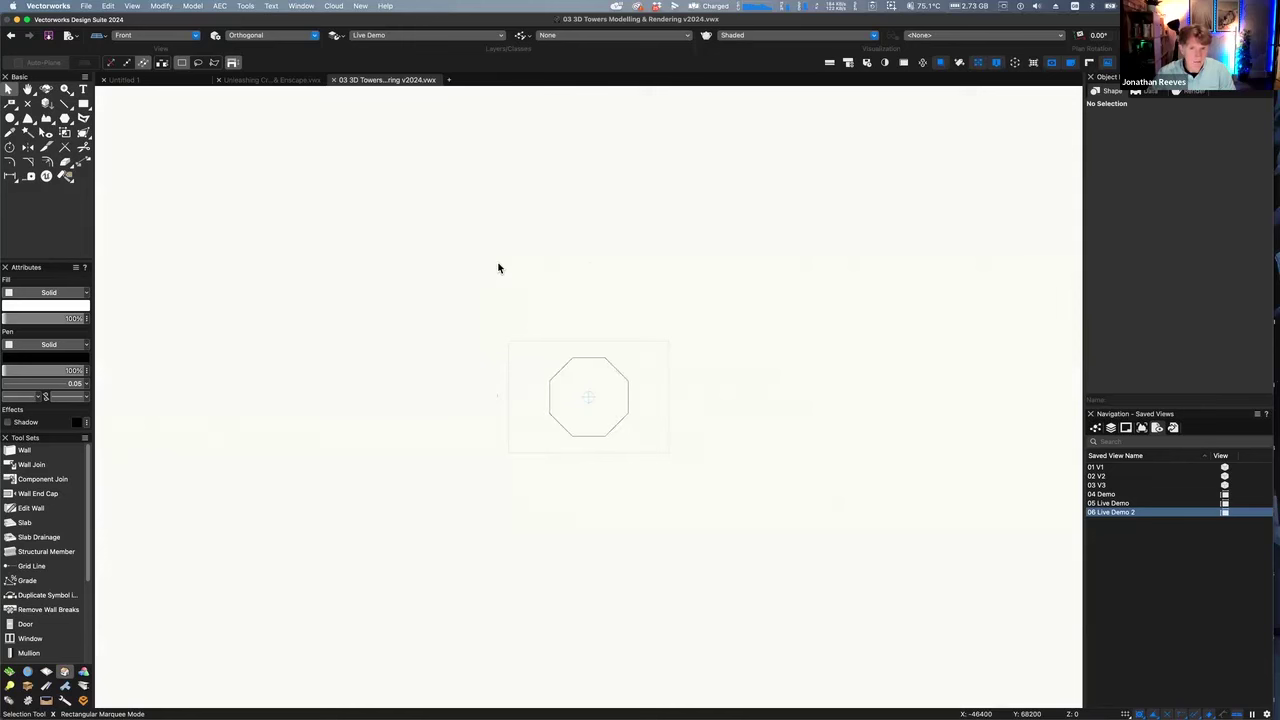
pyautogui.press('super+z')
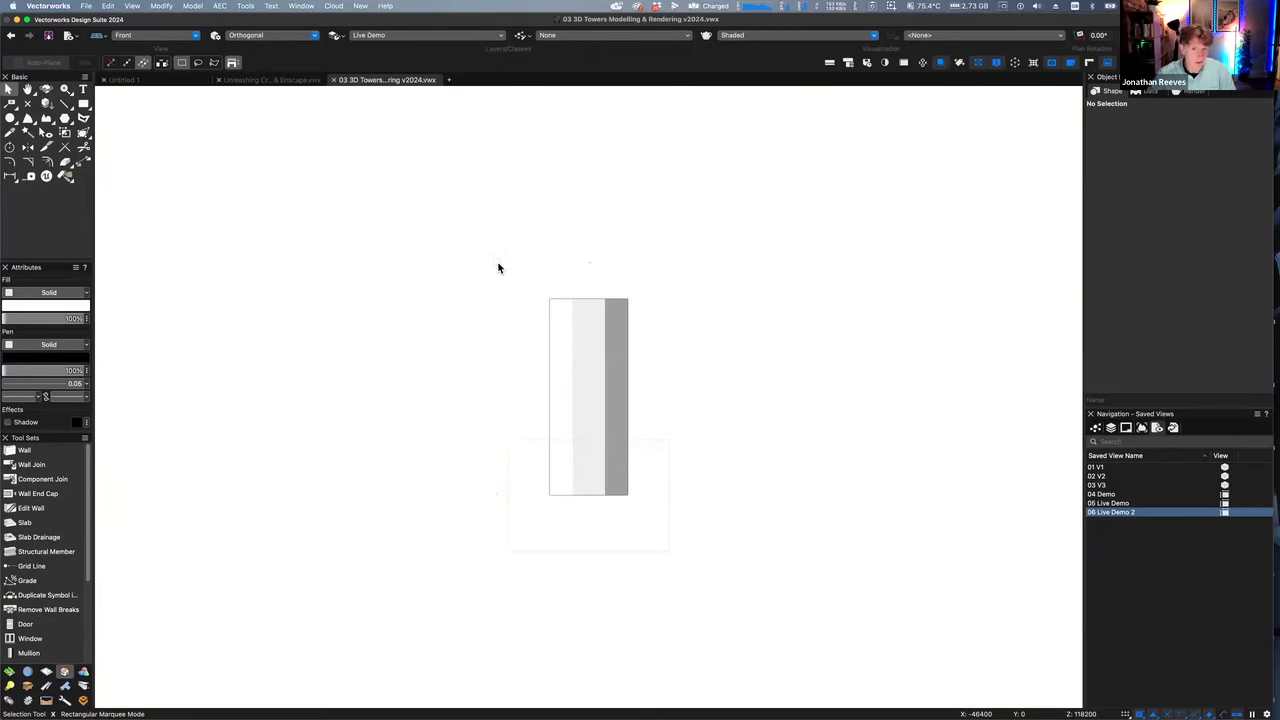
pyautogui.press('8')
pyautogui.press('3')
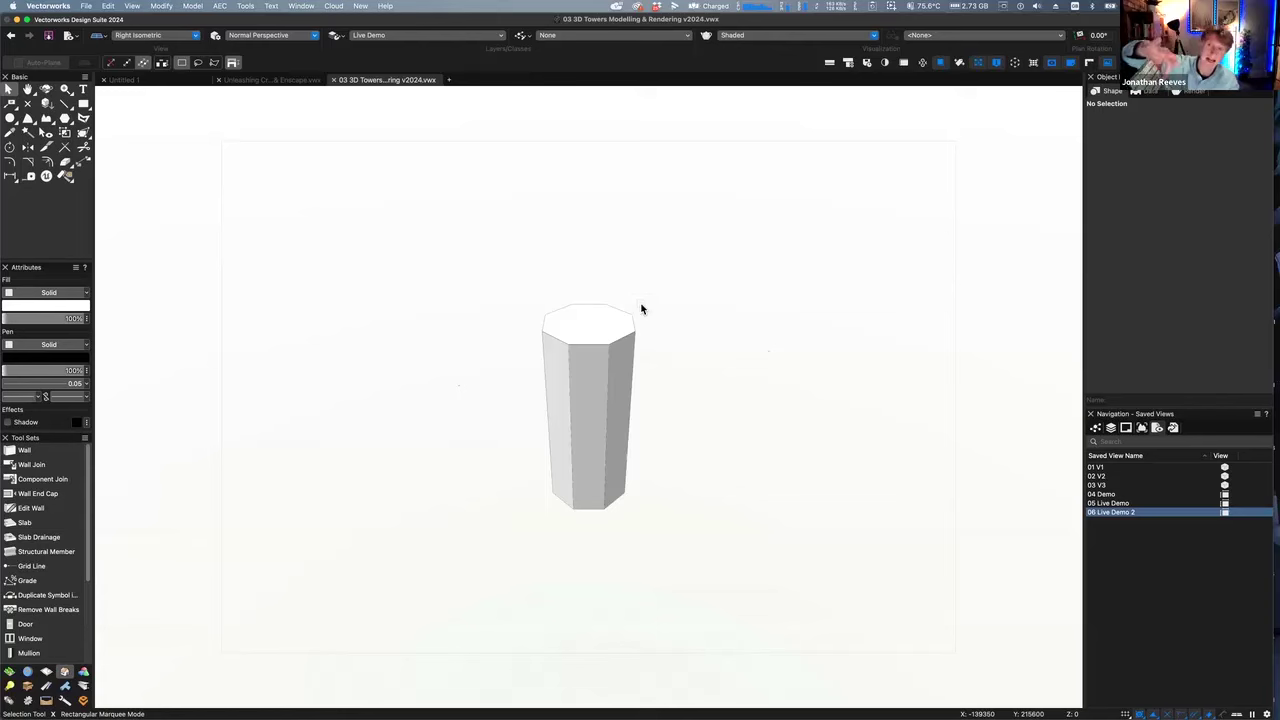
pyautogui.press('2')
pyautogui.press('7')
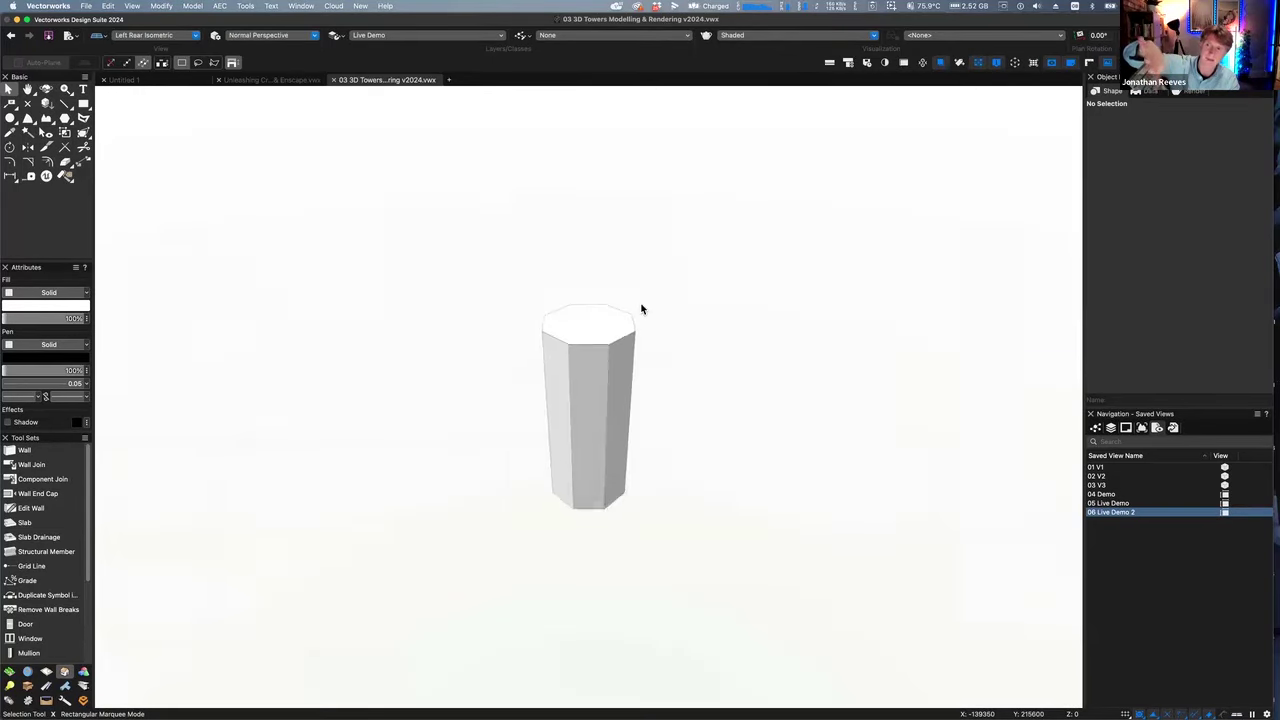
pyautogui.press('2')
pyautogui.press('3')
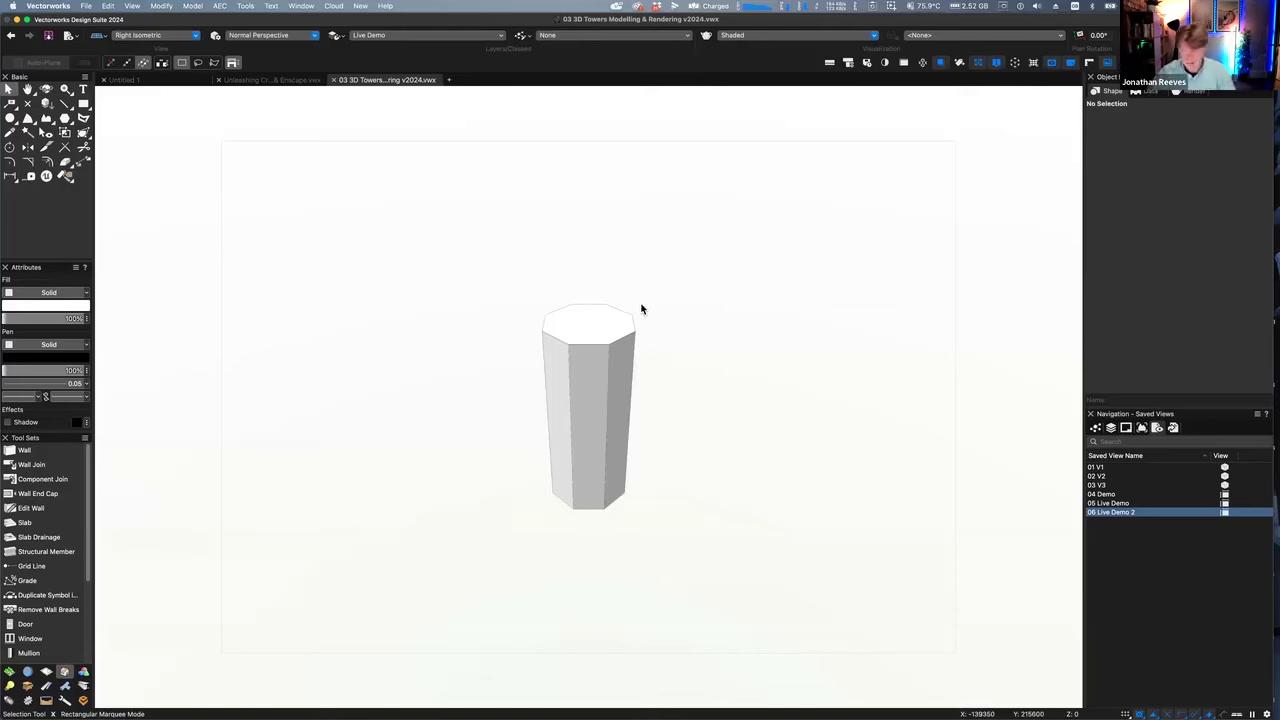
pyautogui.press('2')
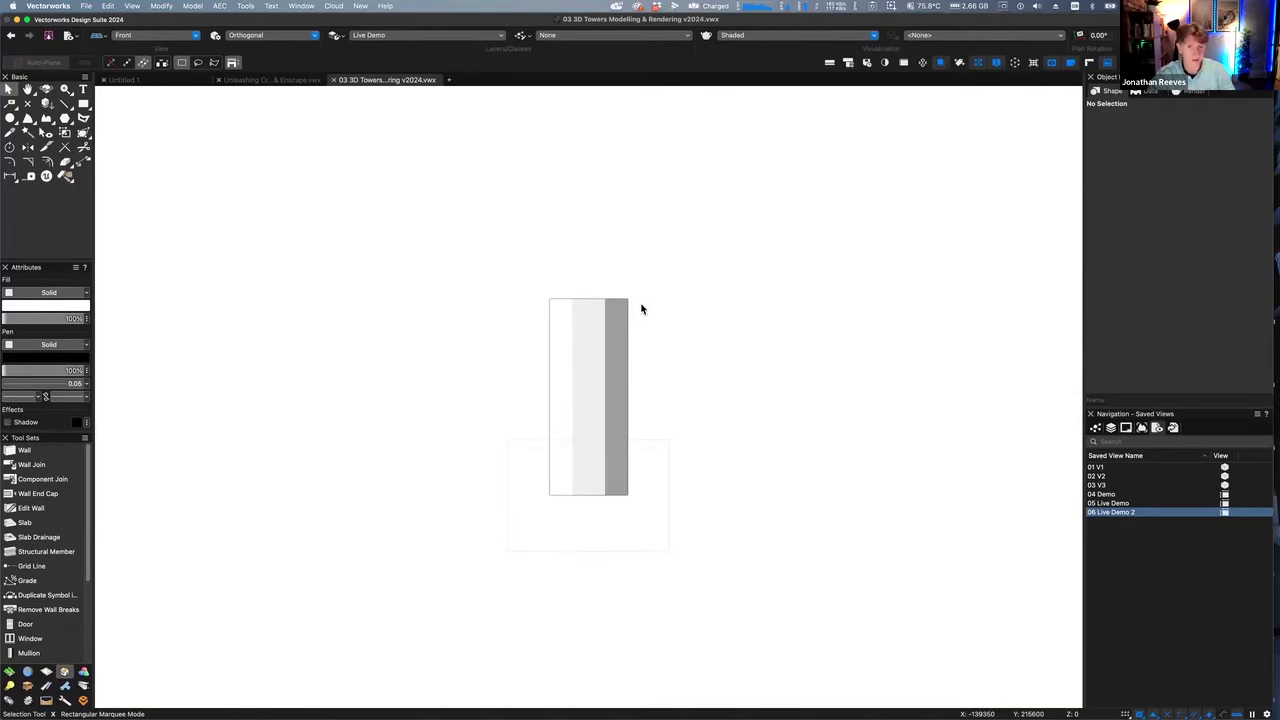
pyautogui.press('3')
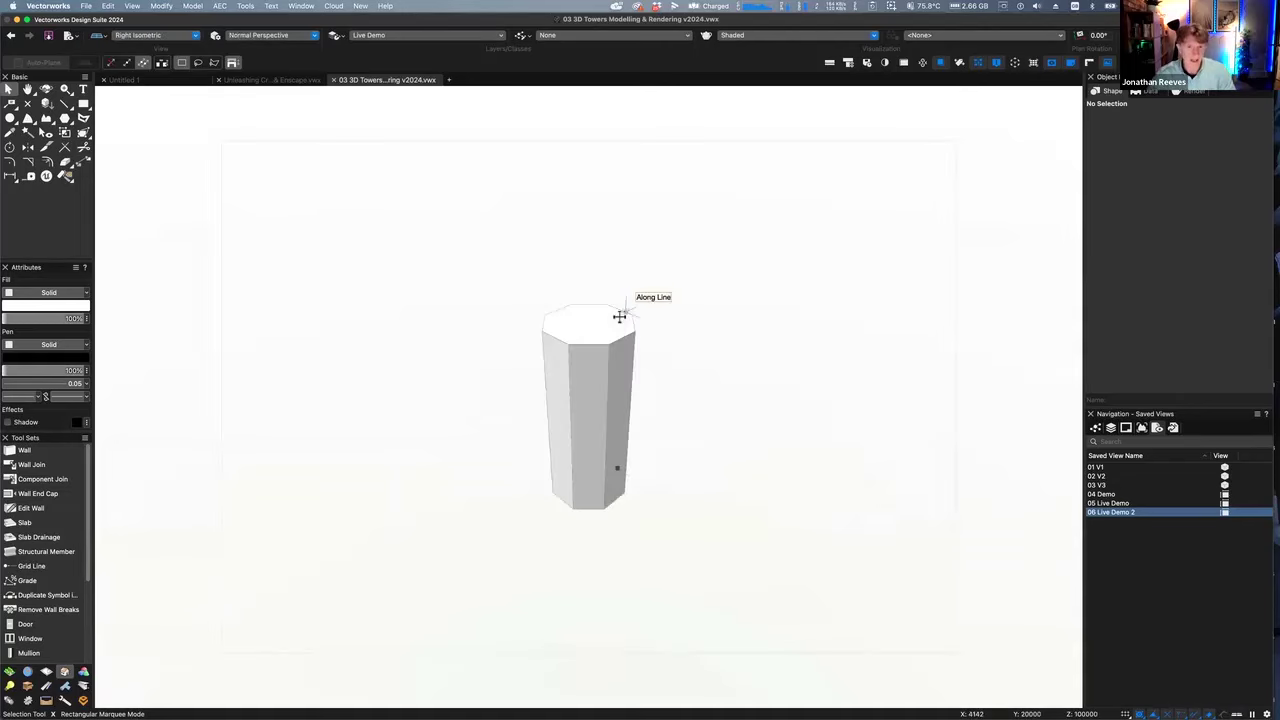
# Frame the octagonal tower from a closer, higher angle, and detach the 3D Modeling tool set as a floating palette enlarged to show tool names
pyautogui.moveTo(492, 280); pyautogui.dragTo(740, 612)
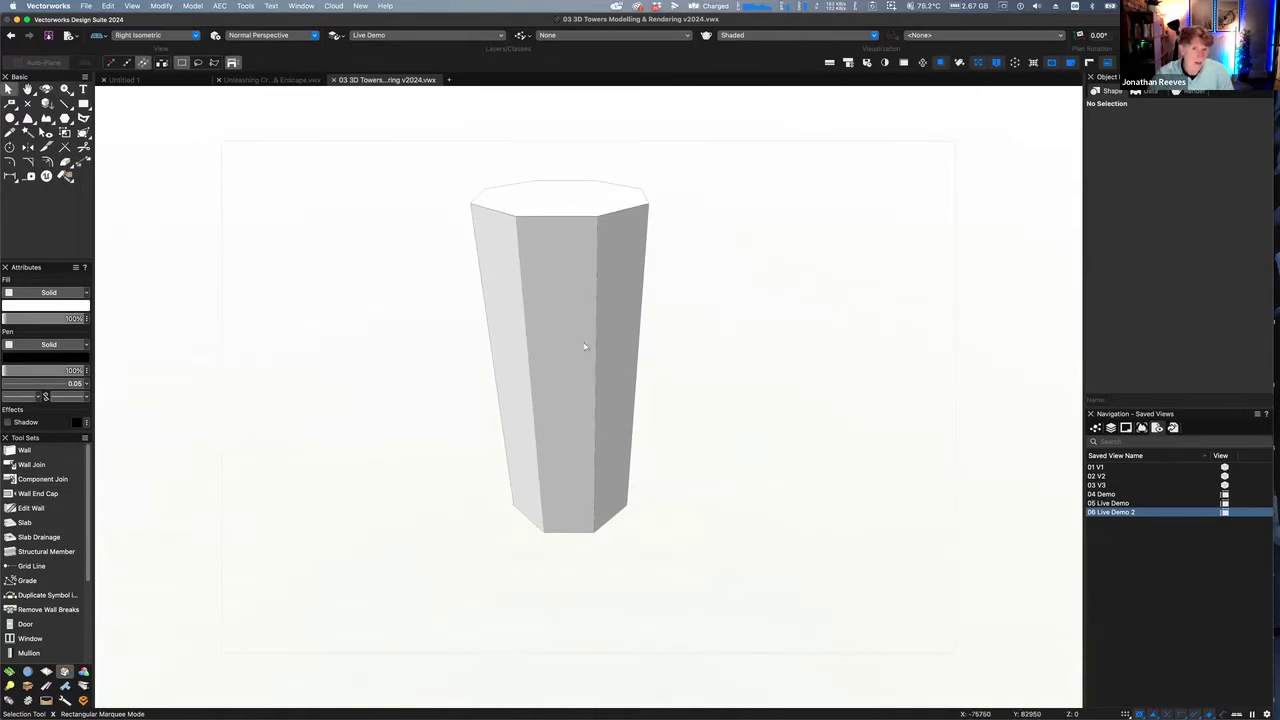
pyautogui.hotkey('shift', 'c')
pyautogui.moveTo(580, 414); pyautogui.dragTo(594, 436)
pyautogui.press('x')
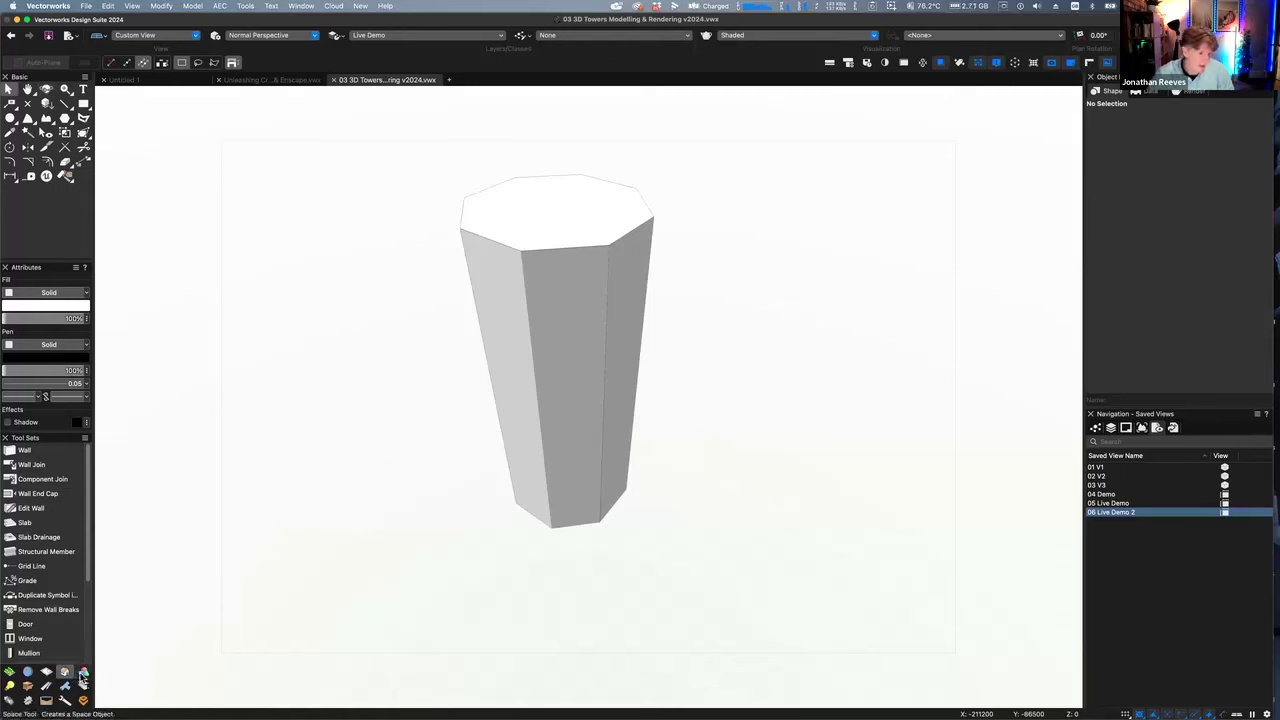
pyautogui.rightClick(147, 544)
pyautogui.click(180, 371)
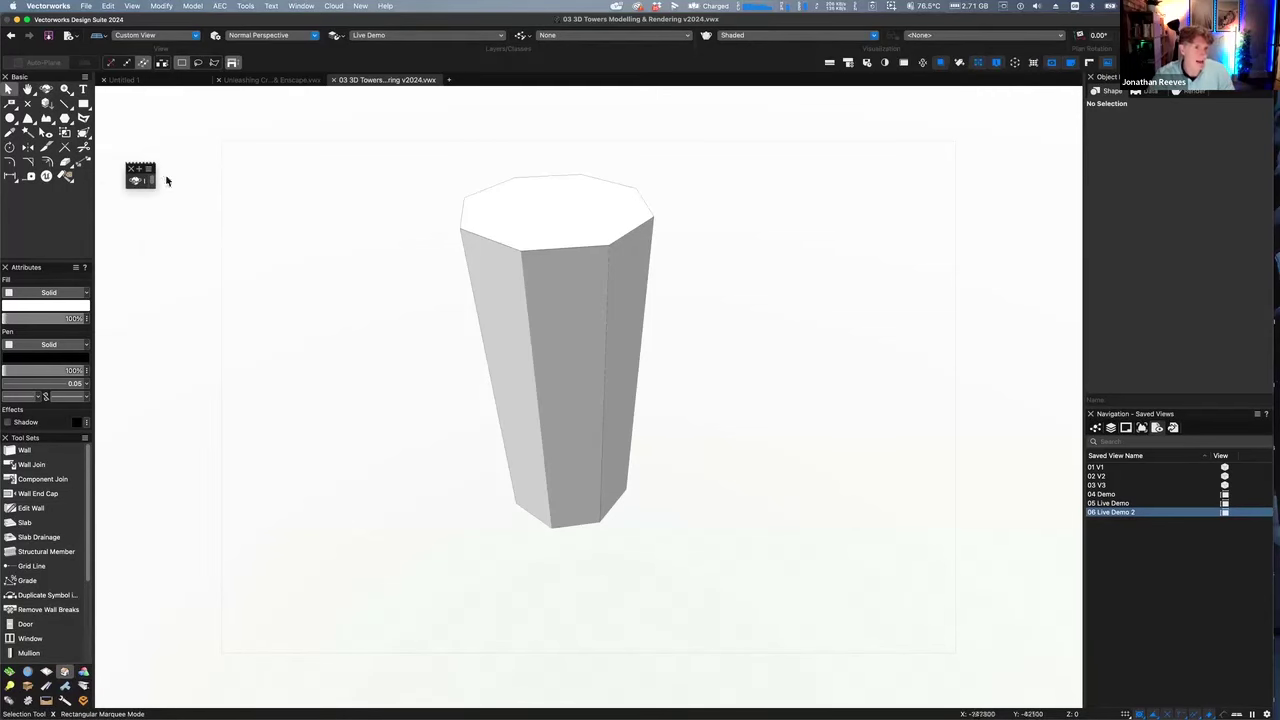
pyautogui.moveTo(154, 186); pyautogui.dragTo(237, 640)
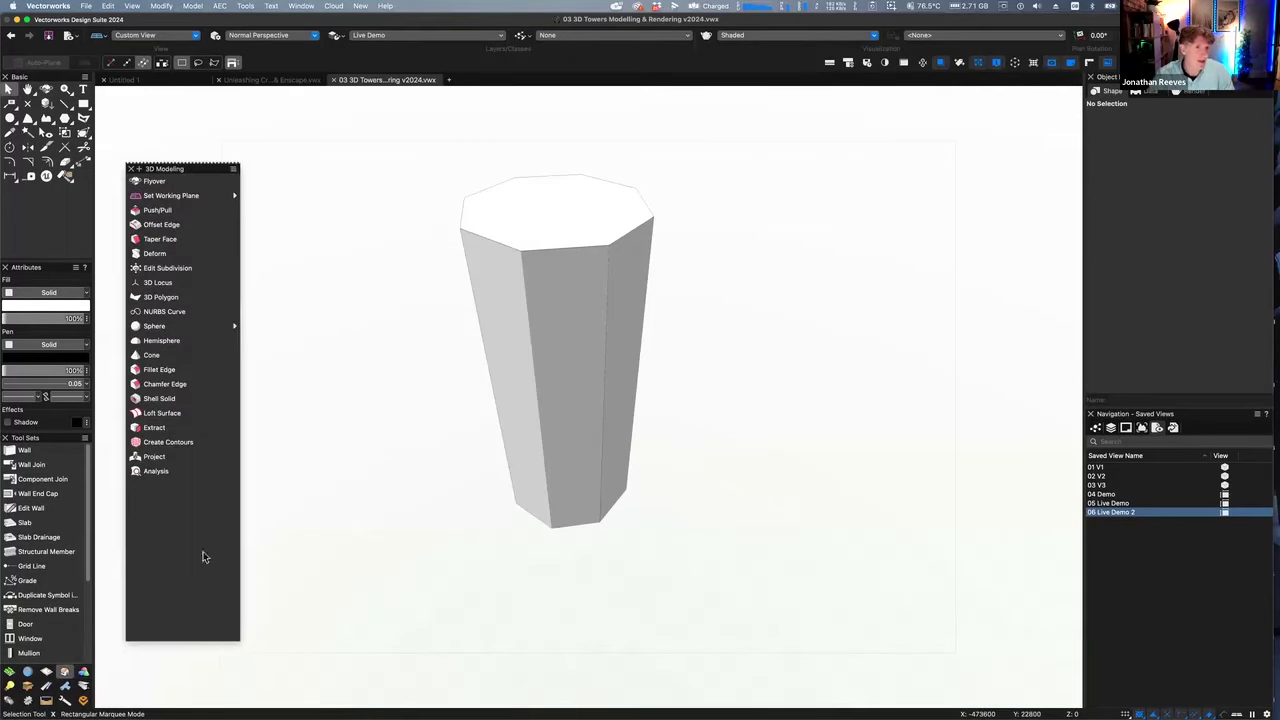
# With Offset Edge, offset the front edge of the tower's top face inward about 8350 and cut the strip down to around mid-height
pyautogui.click(163, 224)
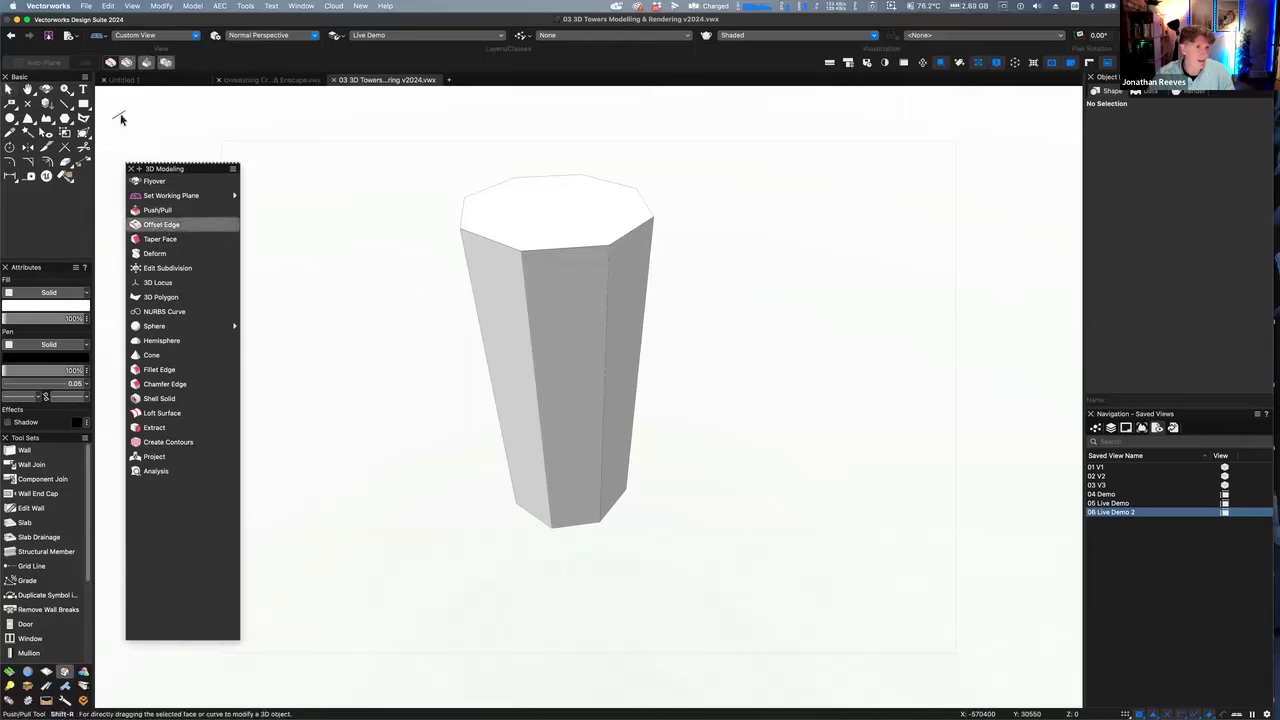
pyautogui.click(111, 63)
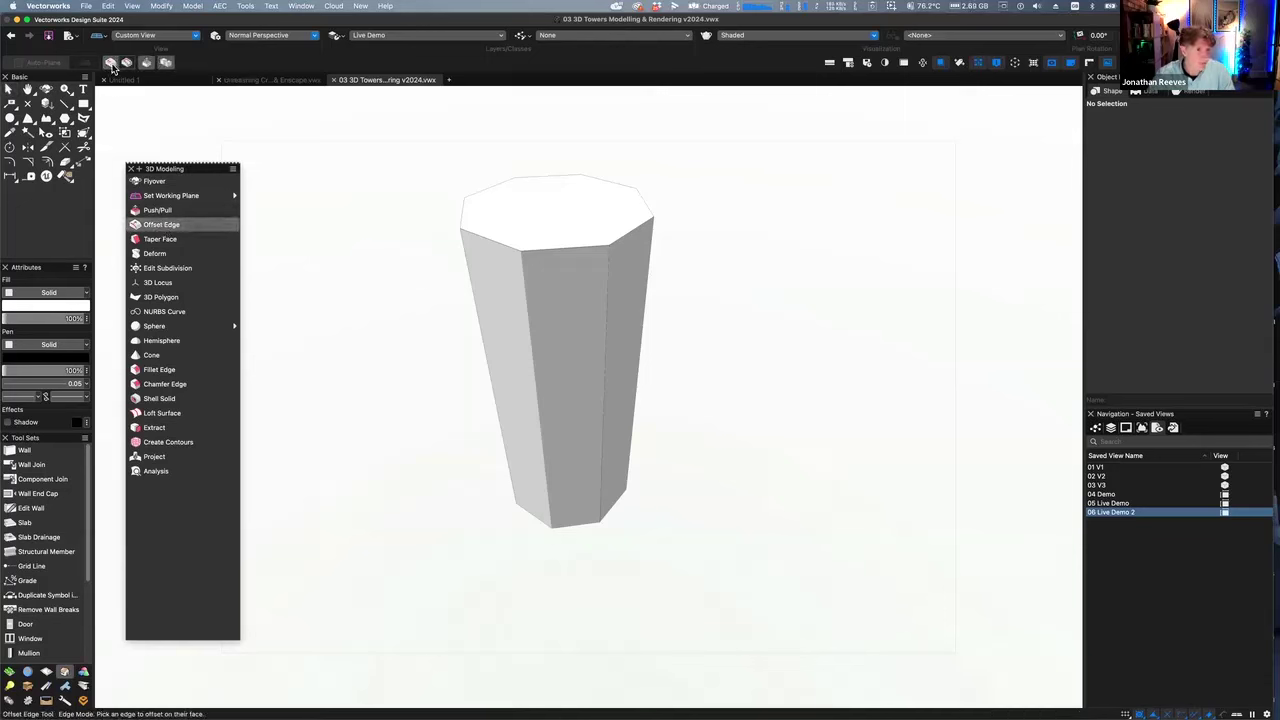
pyautogui.click(491, 236)
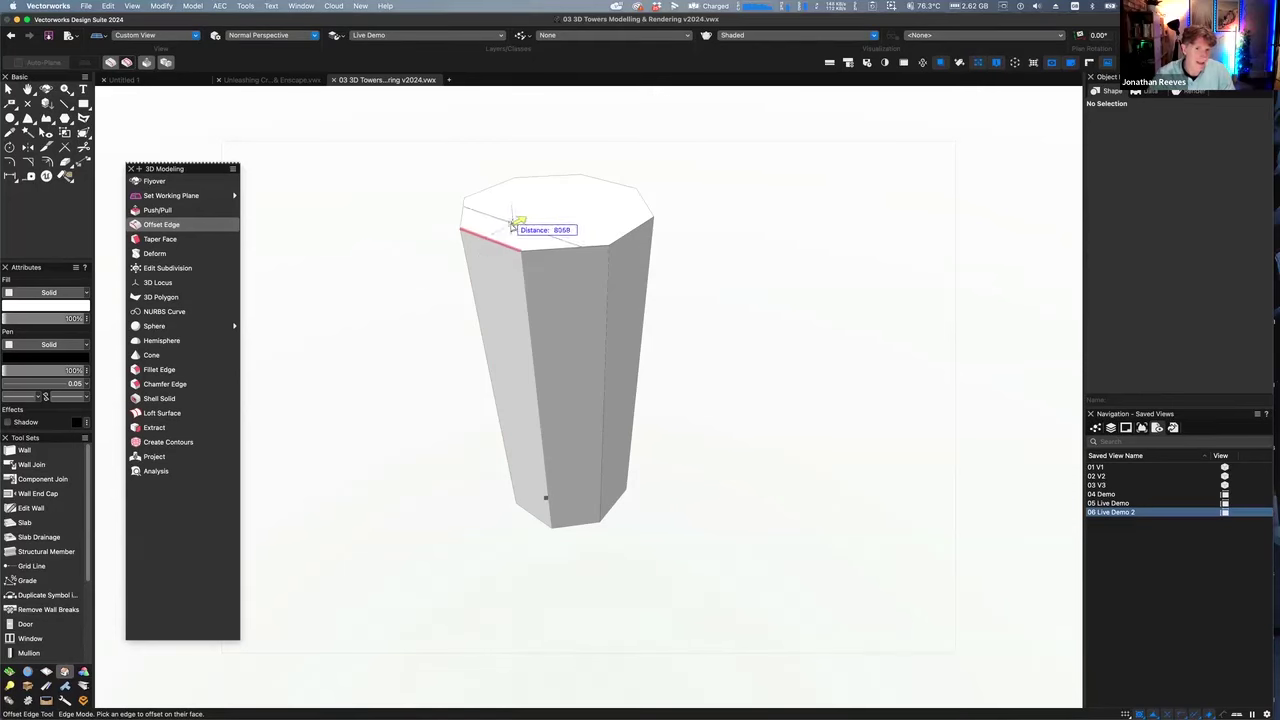
pyautogui.click(507, 225)
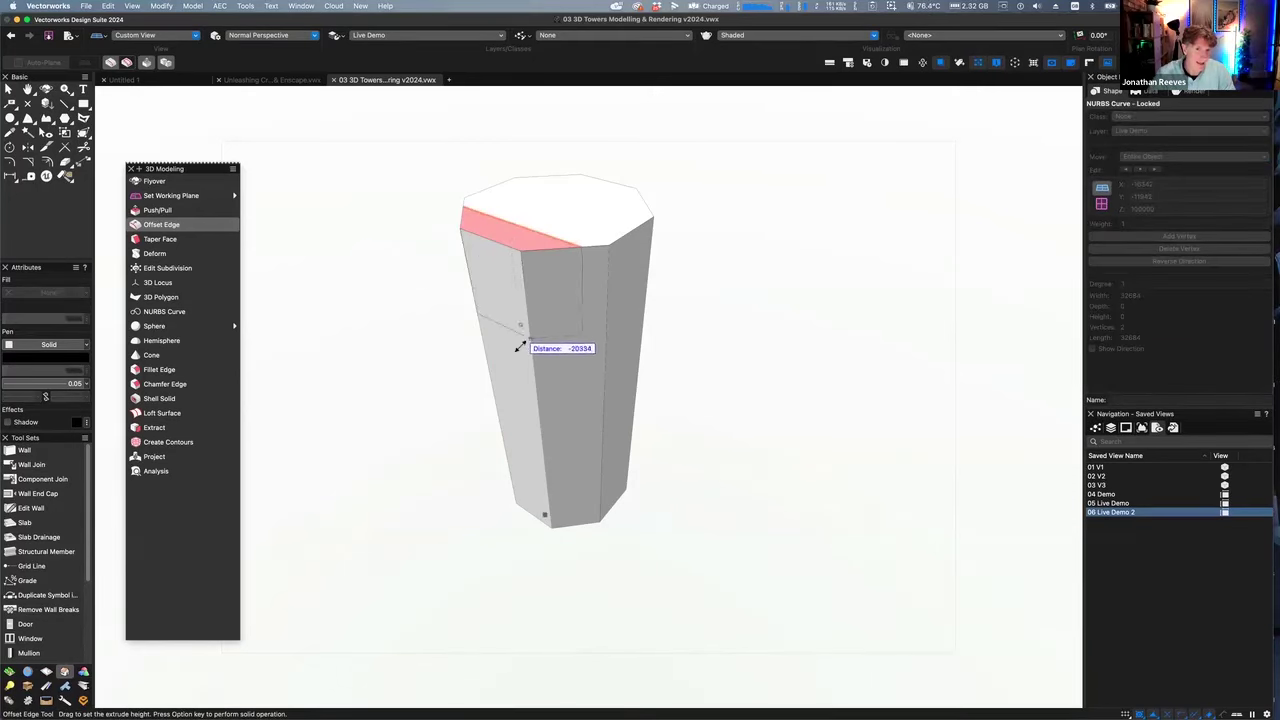
pyautogui.click(526, 401)
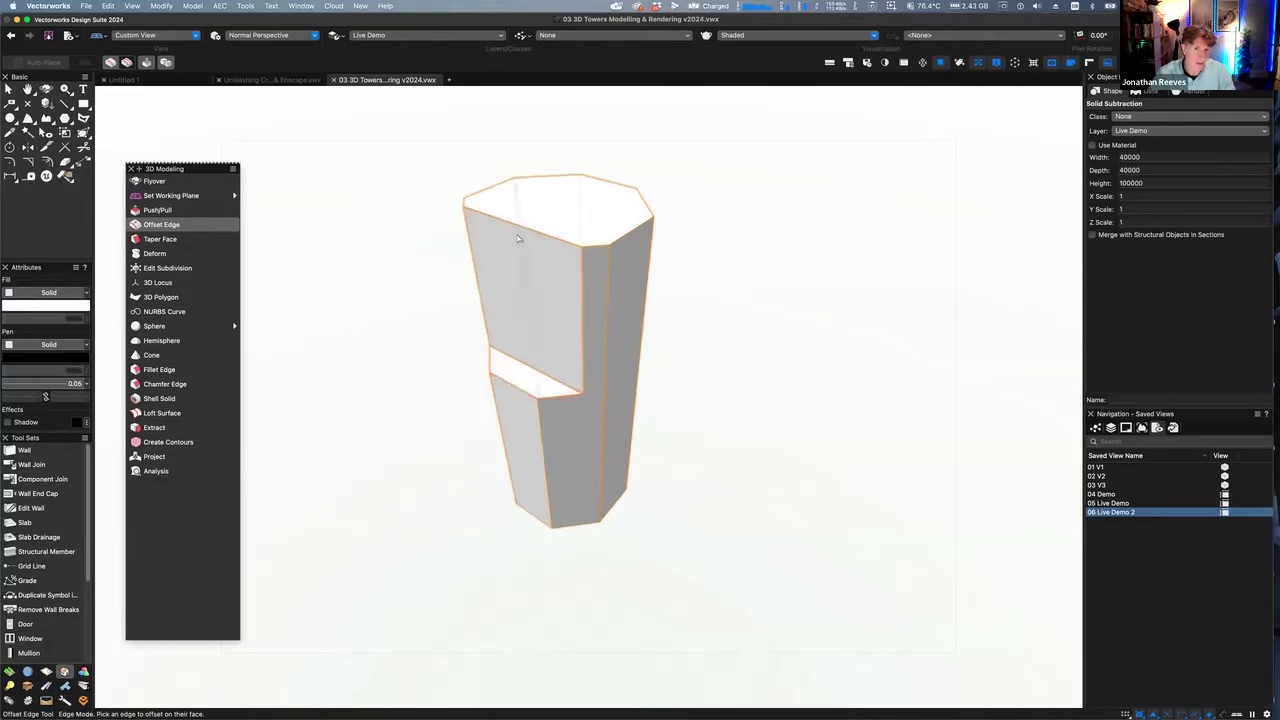
# Offset the back edge of the top face to around its middle and extrude the rear part upward about 15000
pyautogui.click(590, 185)
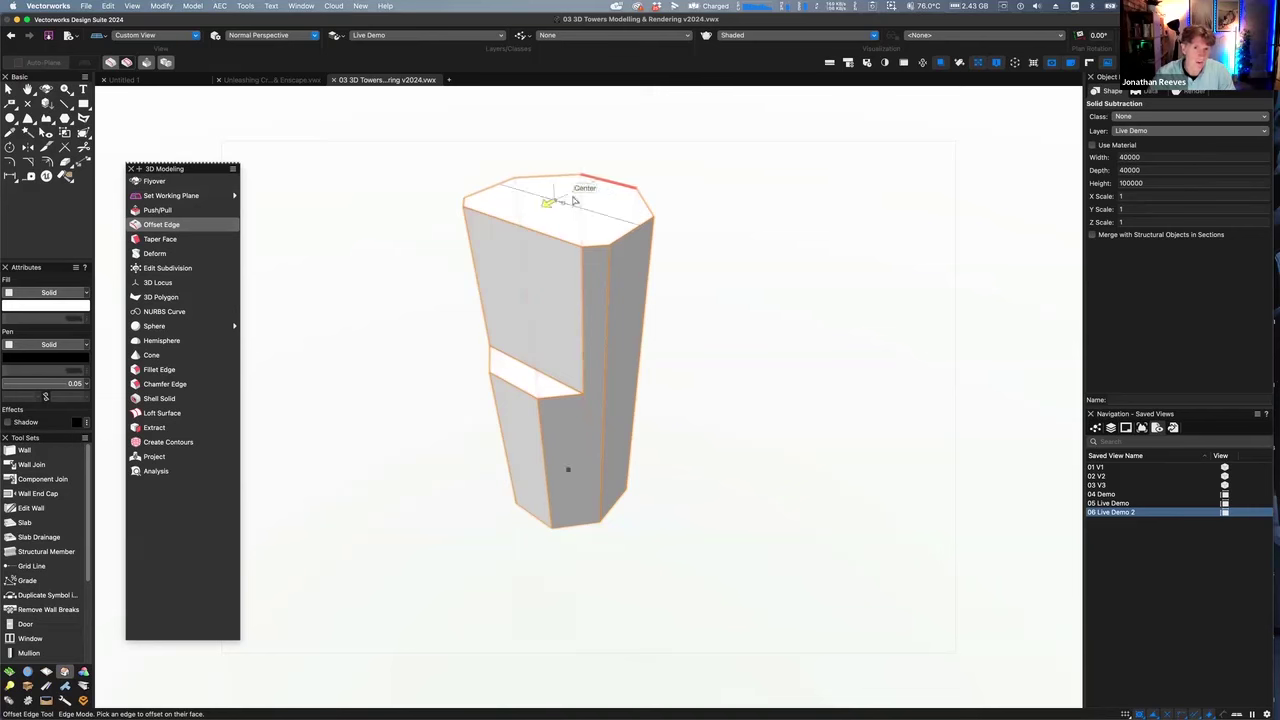
pyautogui.click(570, 194)
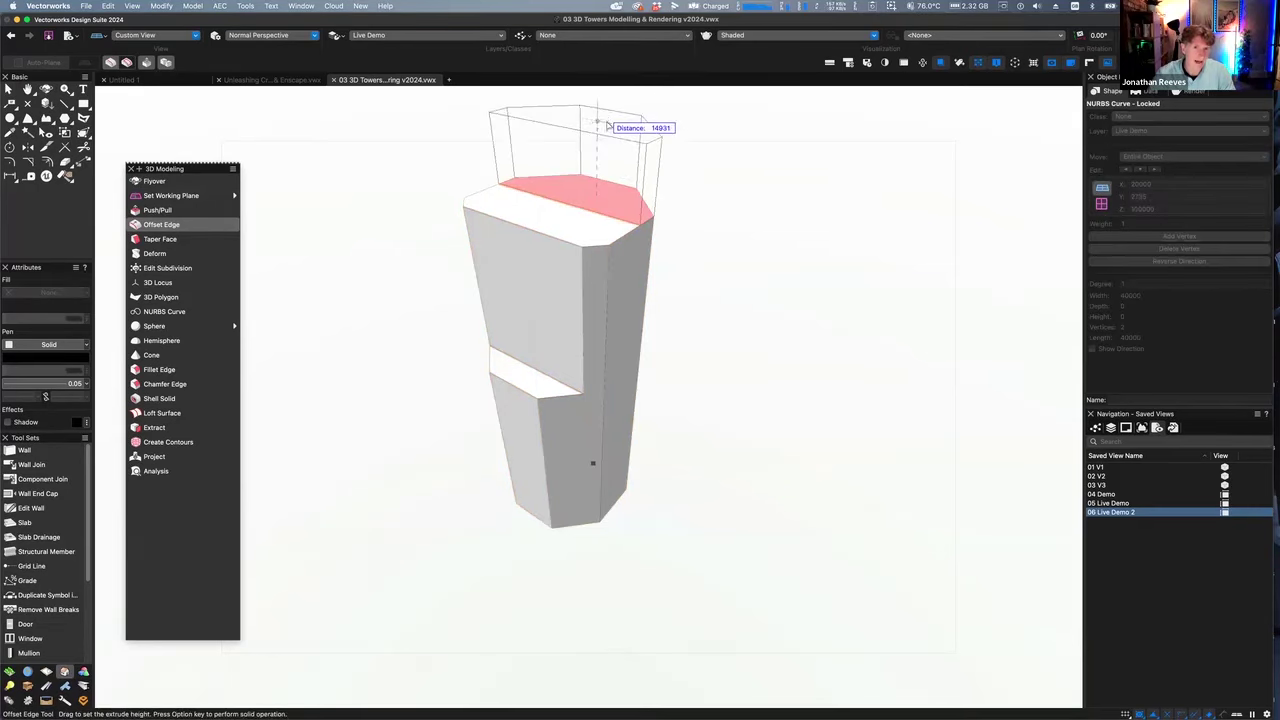
pyautogui.click(601, 123)
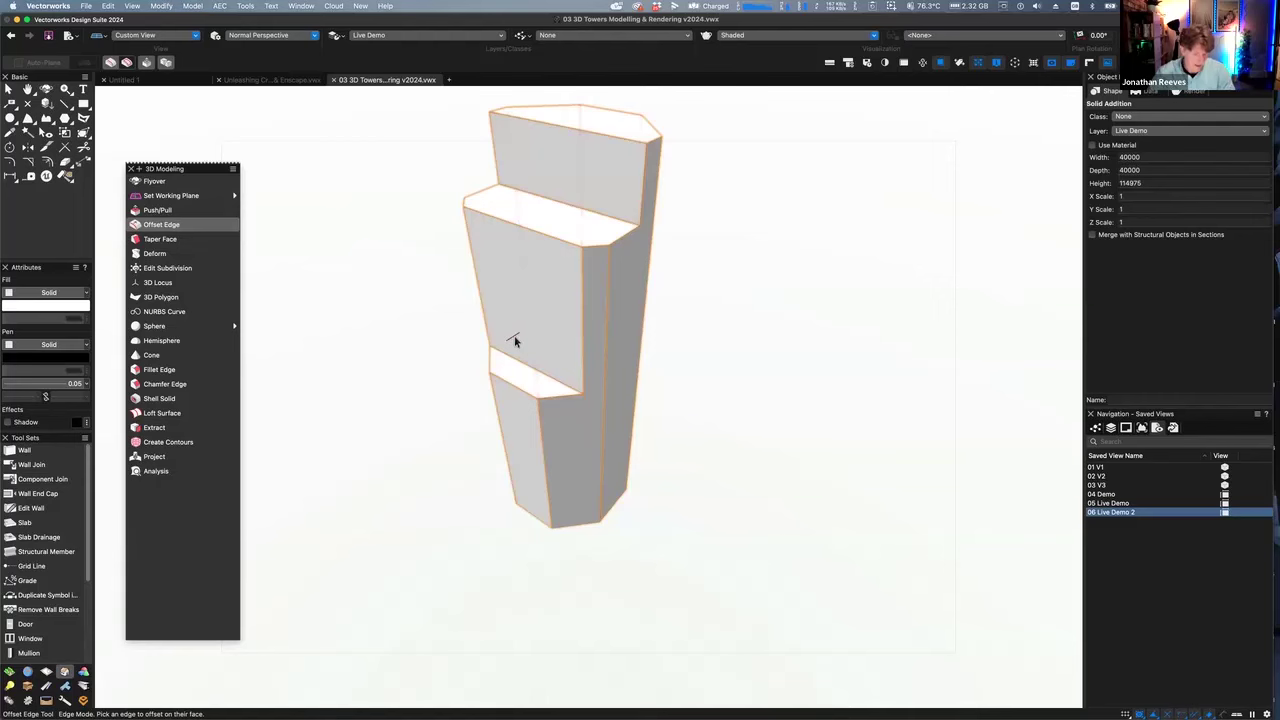
# Inset the edge loop of the large front wall face by 2000 and recess the inner panel with a distance of -2000
pyautogui.moveTo(449, 457)
pyautogui.keyDown('shift'); pyautogui.mouseDown(button='middle')
pyautogui.moveTo(527, 401)
pyautogui.moveTo(651, 386)
pyautogui.moveTo(454, 423)
pyautogui.moveTo(443, 443)
pyautogui.mouseUp(button='middle'); pyautogui.keyUp('shift')
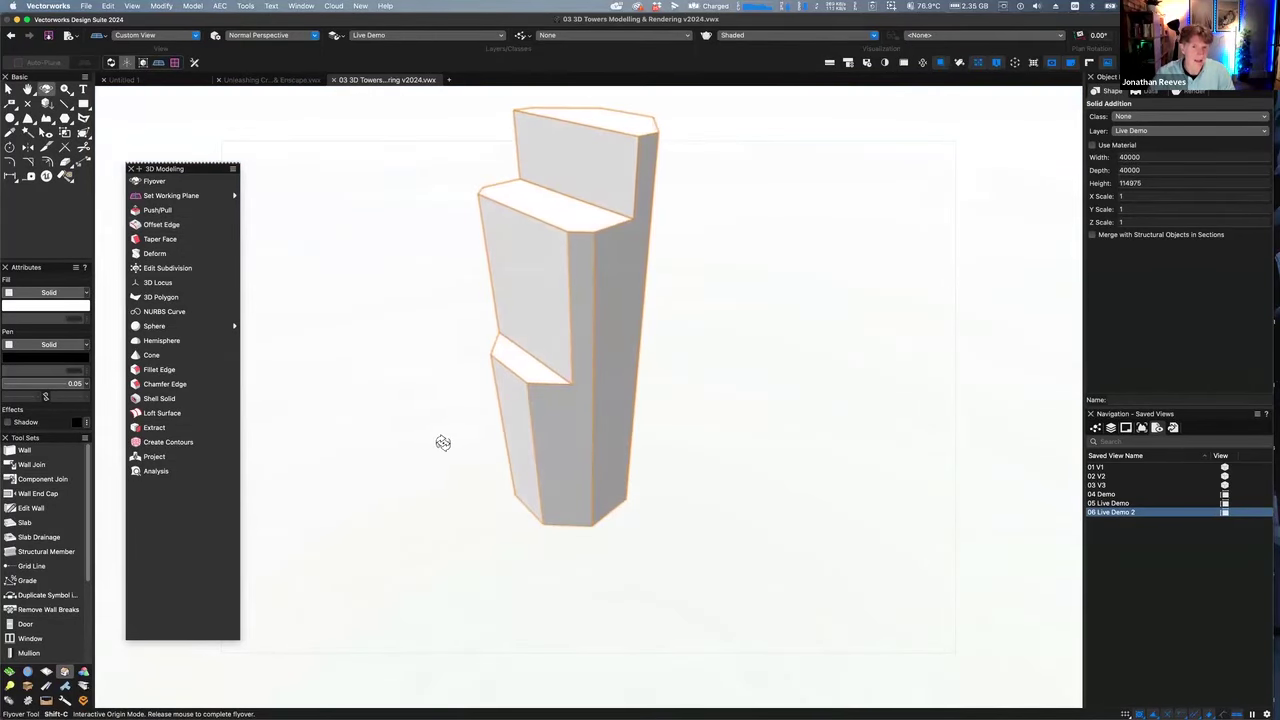
pyautogui.press('x')
pyautogui.click(140, 226)
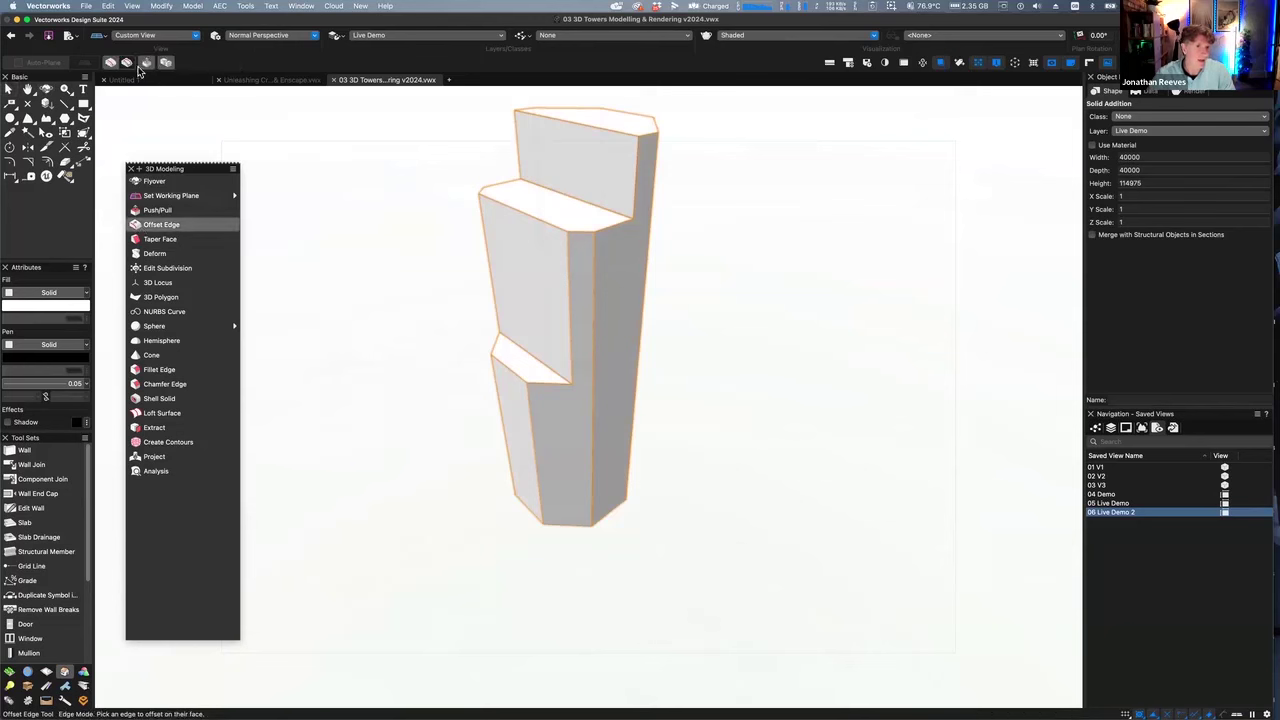
pyautogui.scroll(2, 534, 225)
pyautogui.click(536, 229)
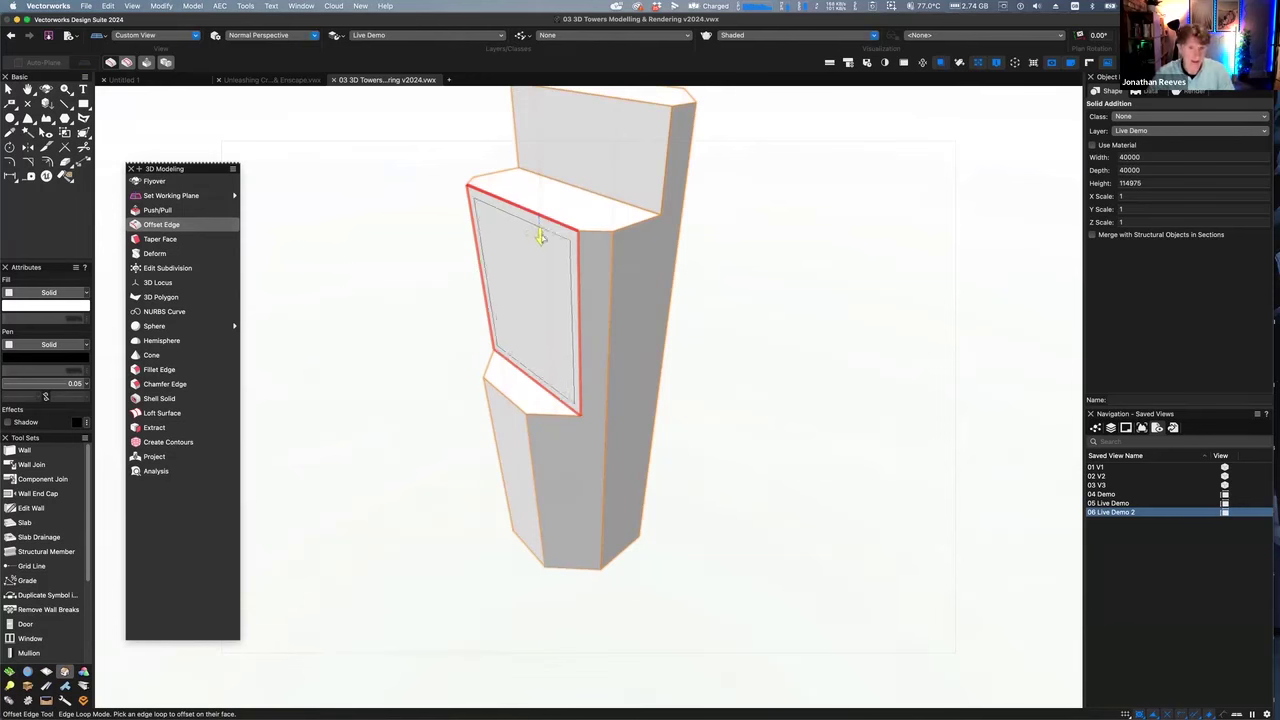
pyautogui.click(538, 235)
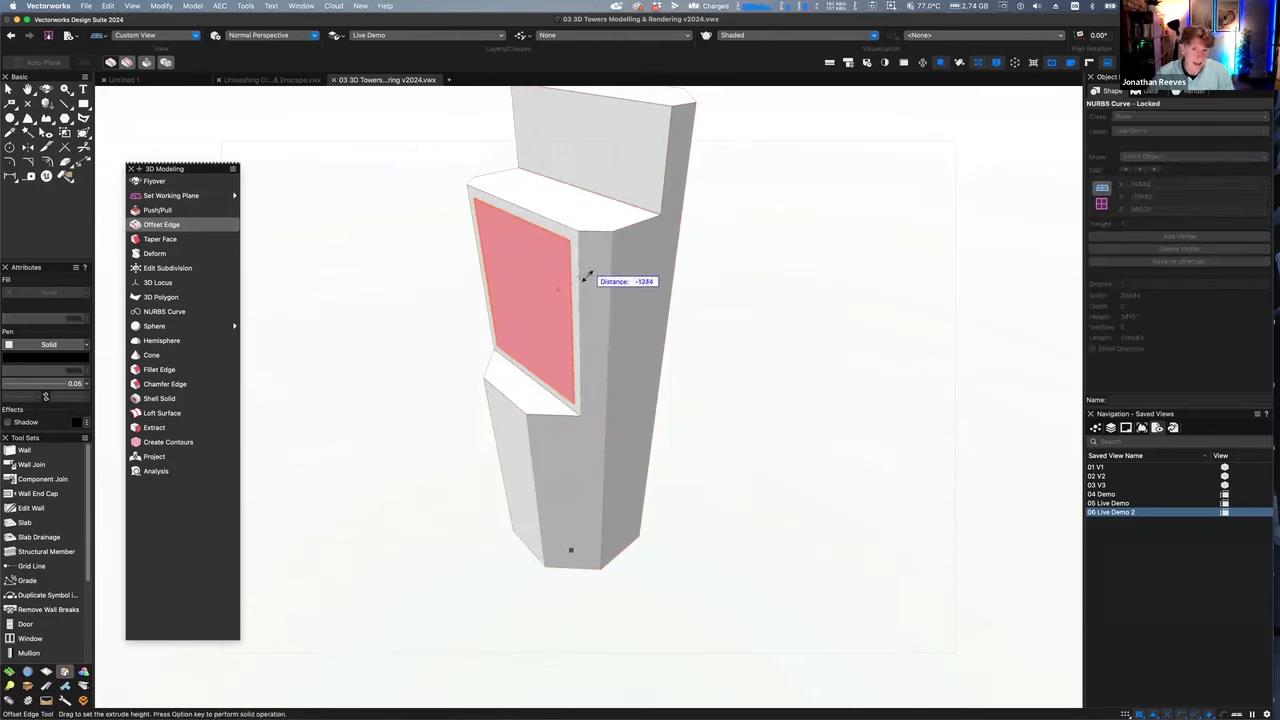
pyautogui.press('Tab')
pyautogui.write('-2000')
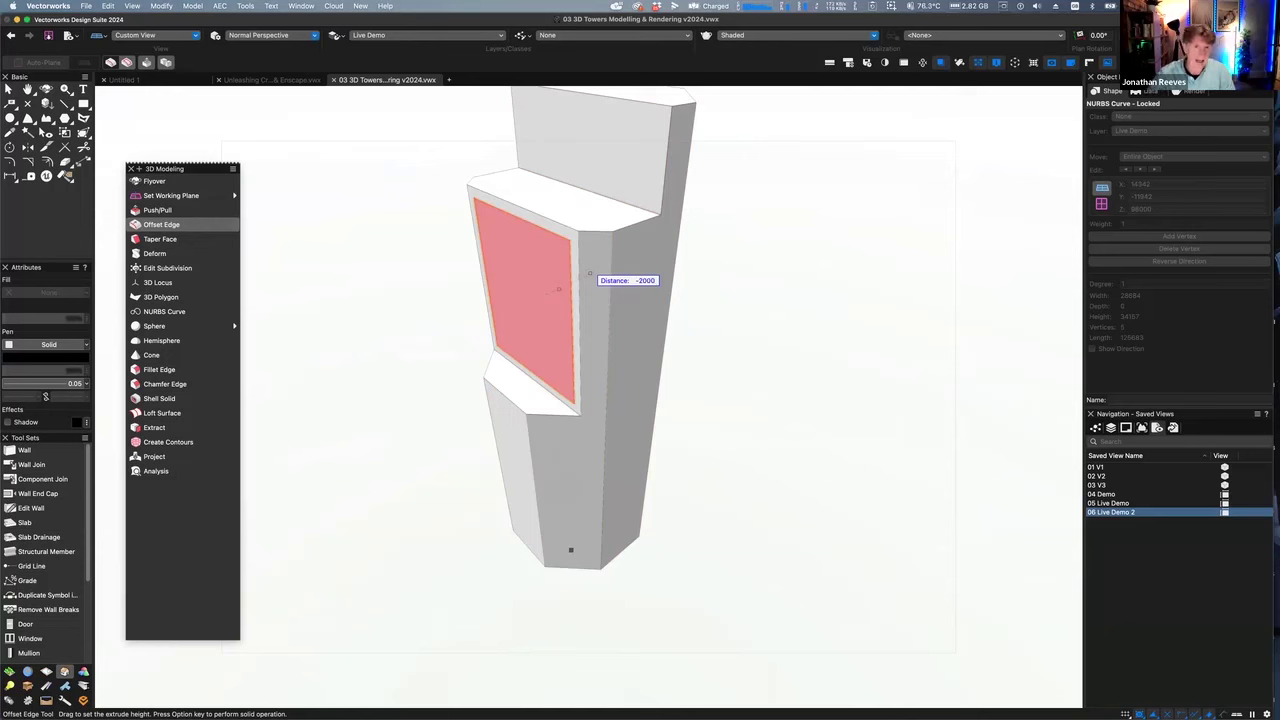
pyautogui.press('Return')
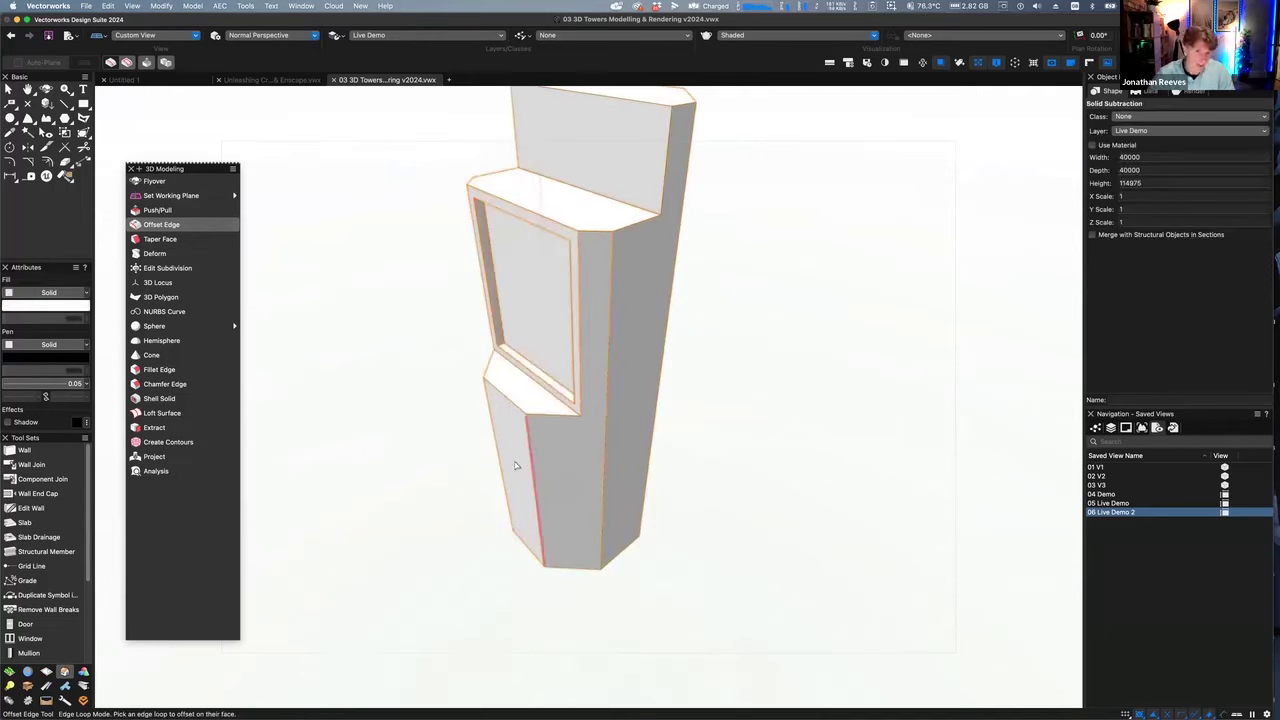
# Inset the edge loop of the upper setback's front wall by 2000 and extrude the inner panel slightly outward
pyautogui.hotkey('shift', 'c')
pyautogui.moveTo(512, 497); pyautogui.dragTo(620, 251)
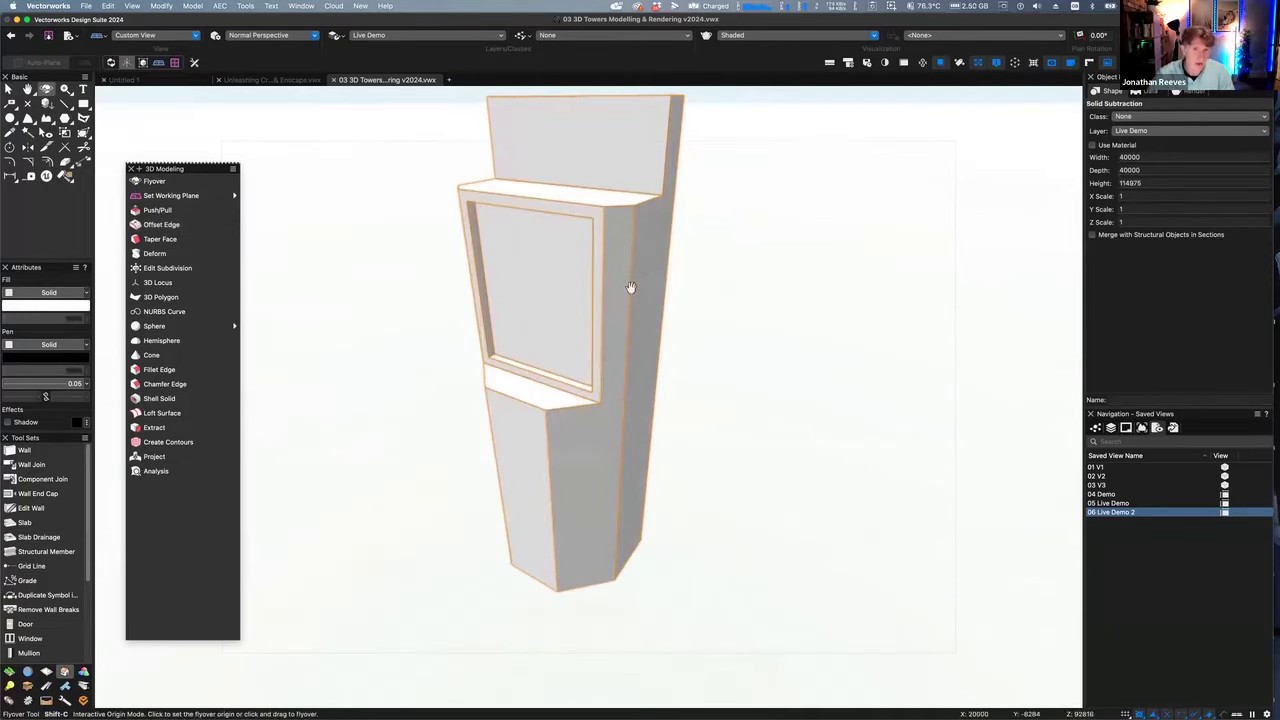
pyautogui.moveTo(629, 286); pyautogui.dragTo(588, 193, button='middle')
pyautogui.click(156, 254)
pyautogui.click(161, 225)
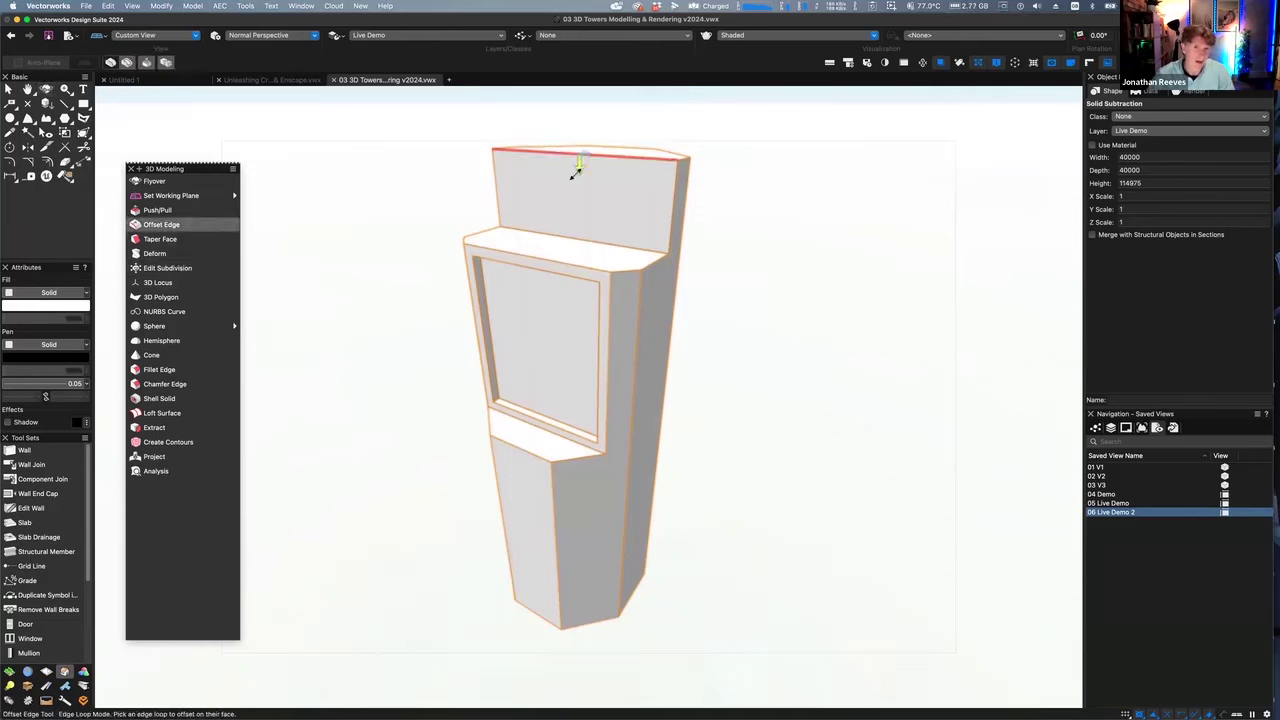
pyautogui.click(577, 171)
pyautogui.write('200')
pyautogui.press('Return')
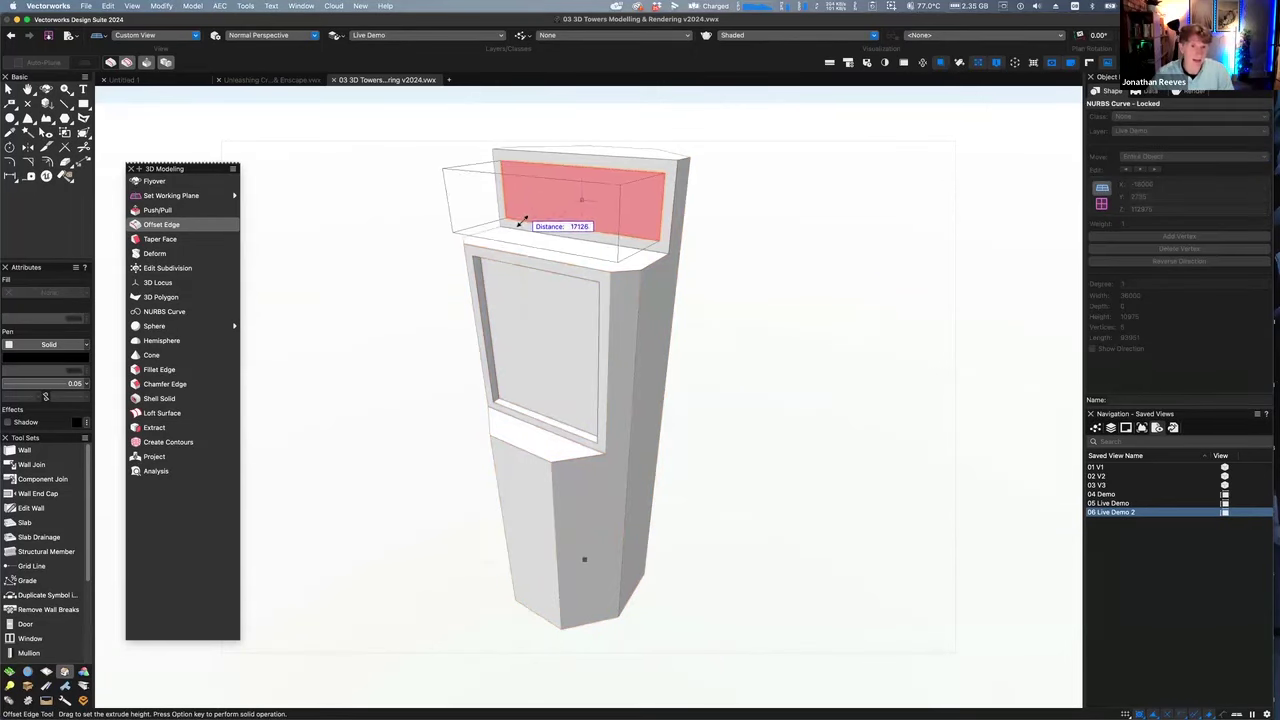
pyautogui.press('Return')
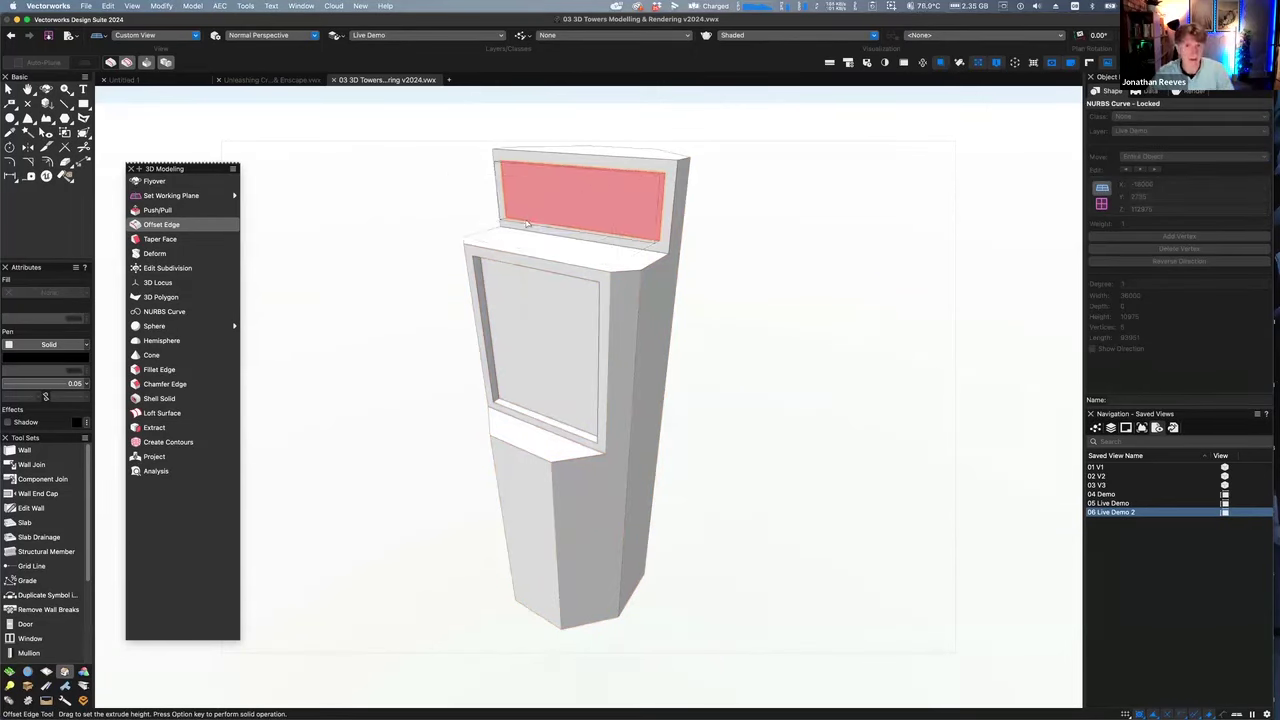
pyautogui.hotkey('shift', 'c')
pyautogui.moveTo(751, 369); pyautogui.dragTo(726, 357)
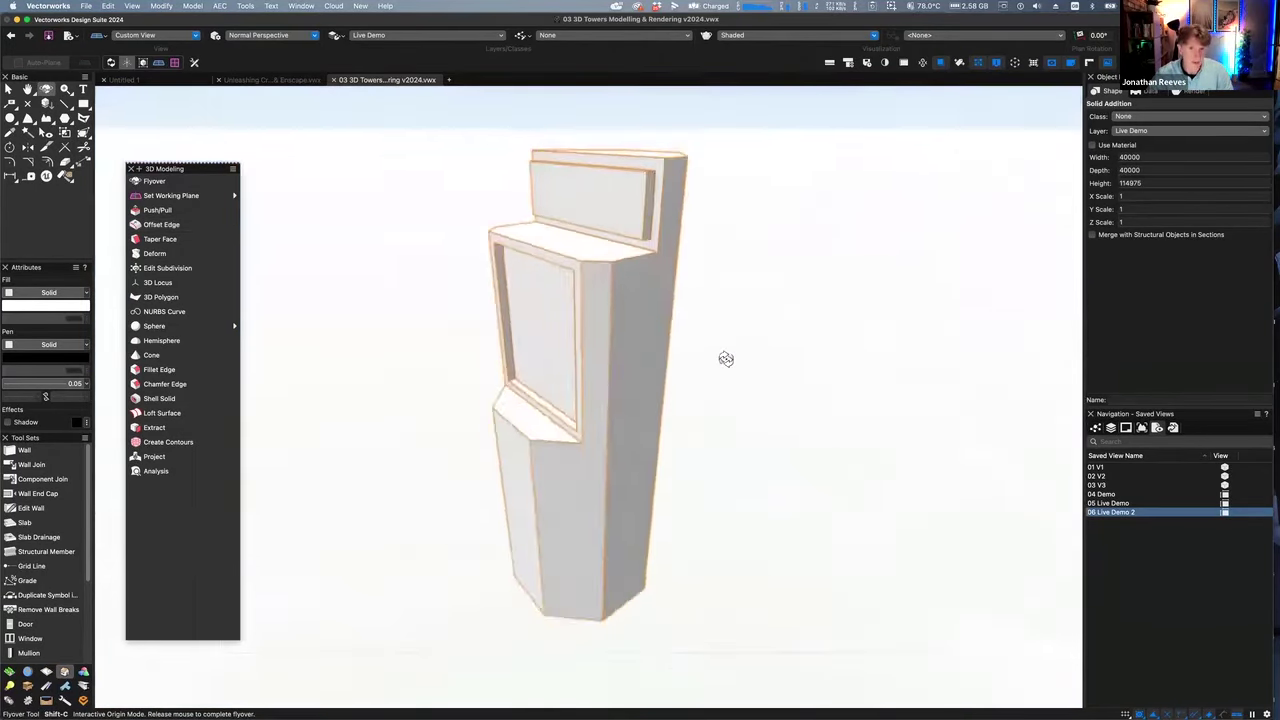
# Deselect the tower and show it in the Right Isometric view with Orthogonal projection
pyautogui.click(165, 225)
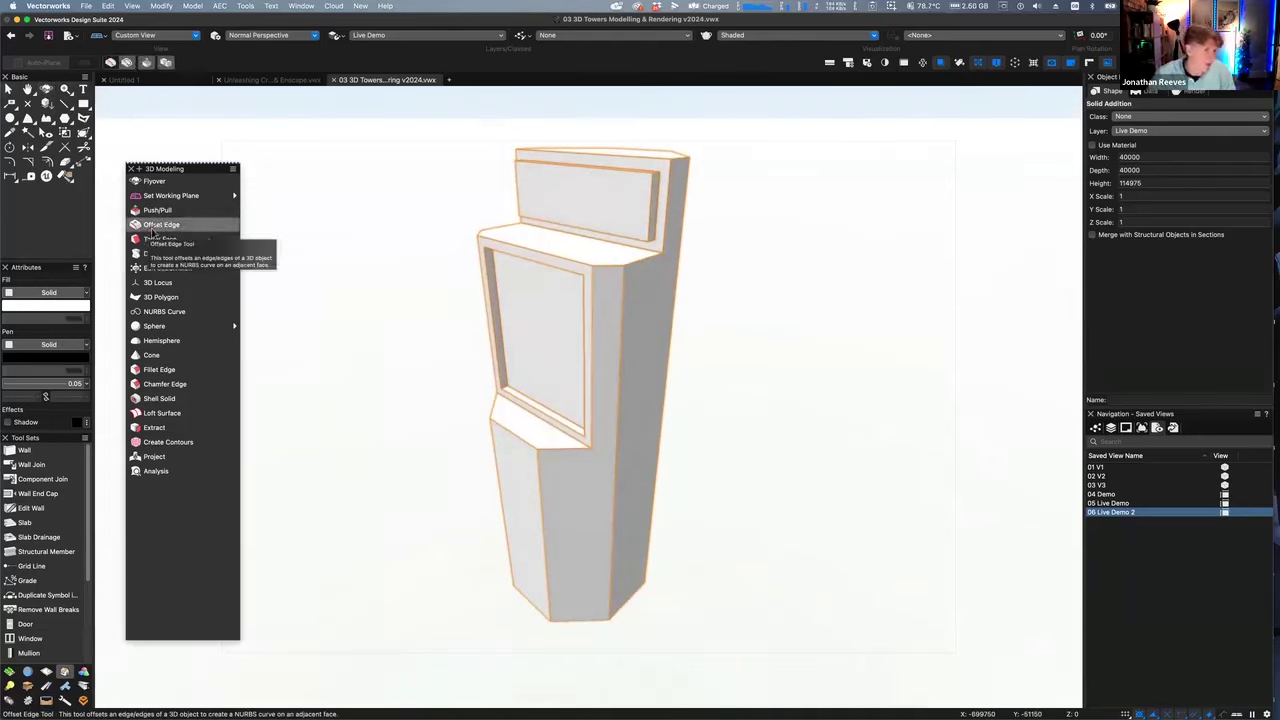
pyautogui.press('x')
pyautogui.click(726, 383)
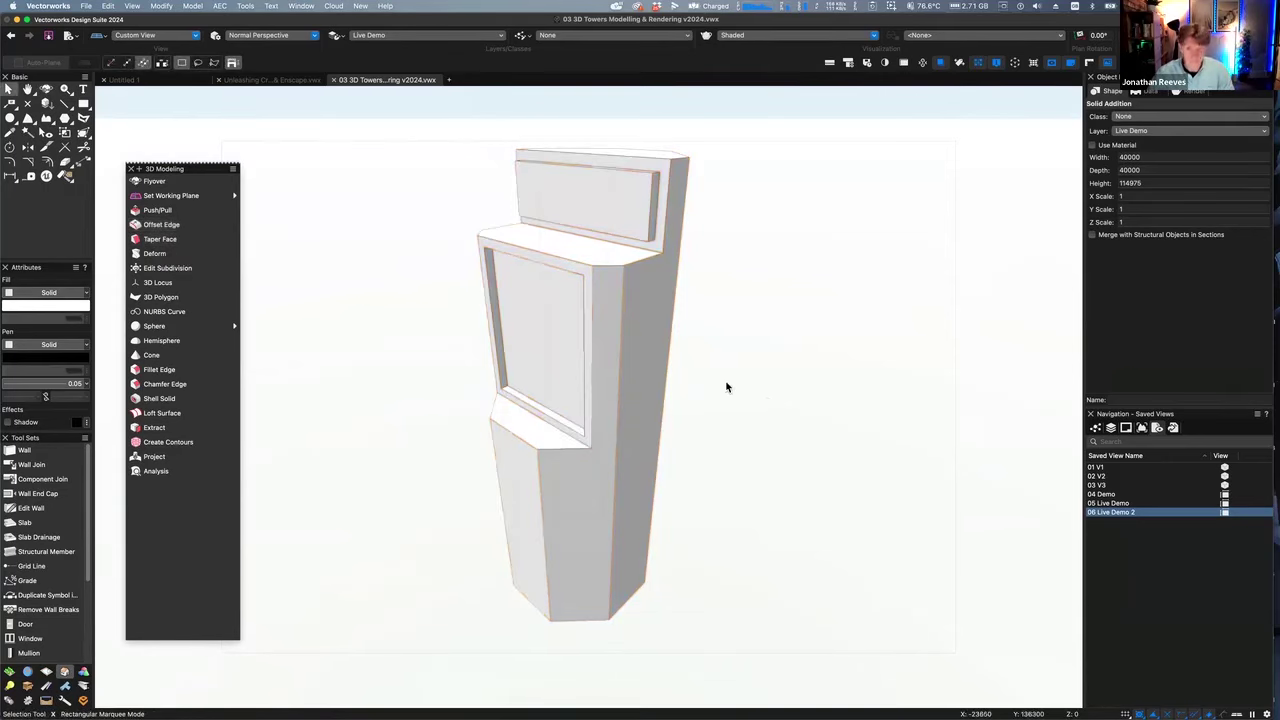
pyautogui.press('KP_0')
pyautogui.press('KP_3')
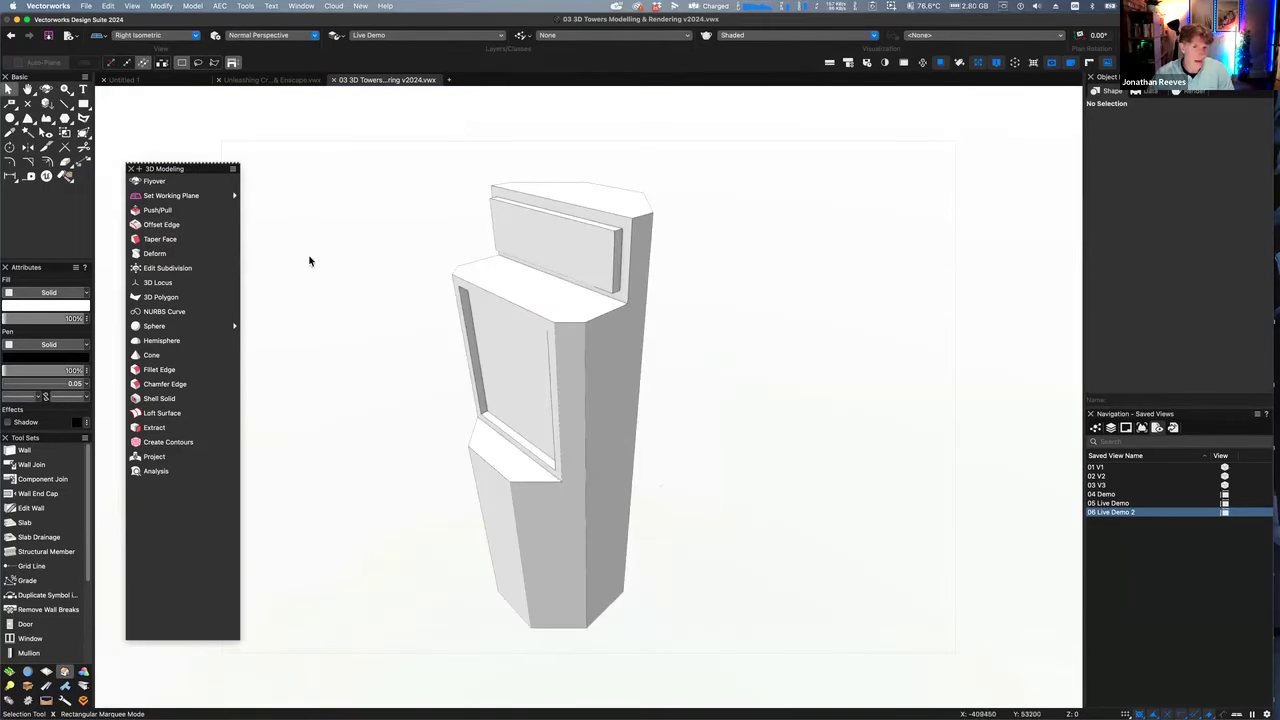
pyautogui.click(274, 41)
pyautogui.click(271, 52)
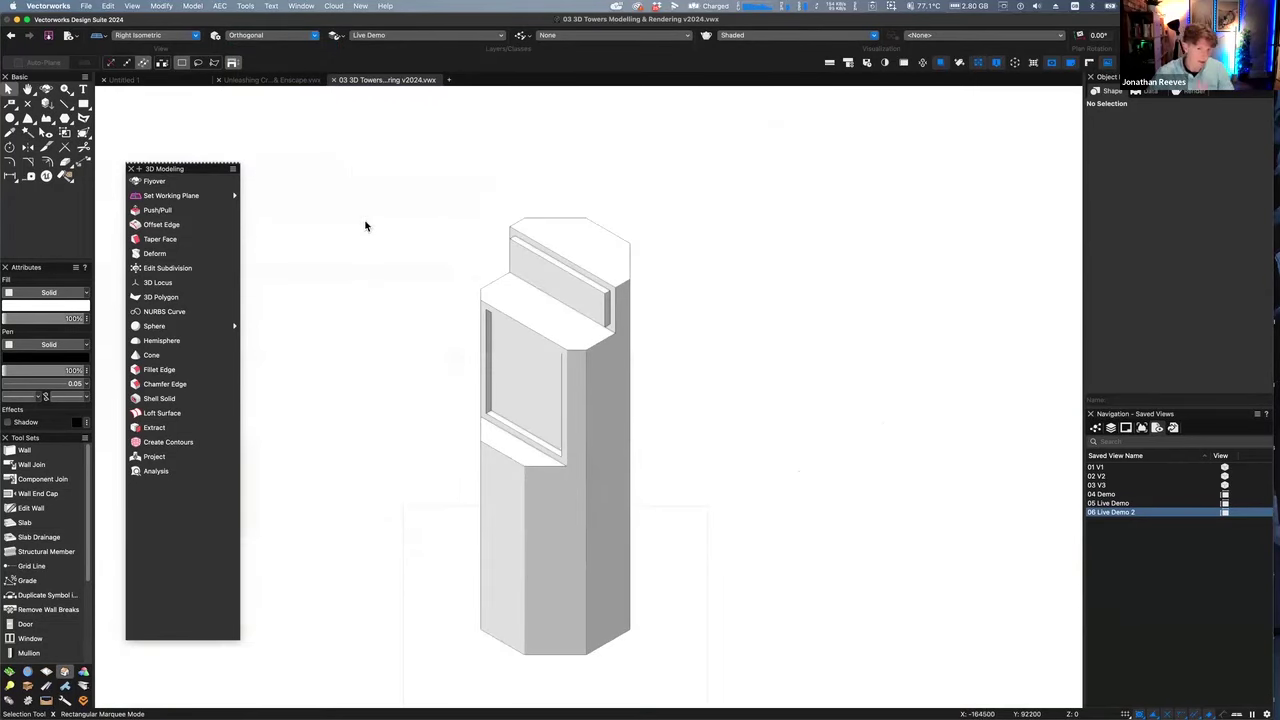
# Twist the tower with the Deform tool's twist mode about a vertical axis through its top face, and deselect it
pyautogui.click(159, 254)
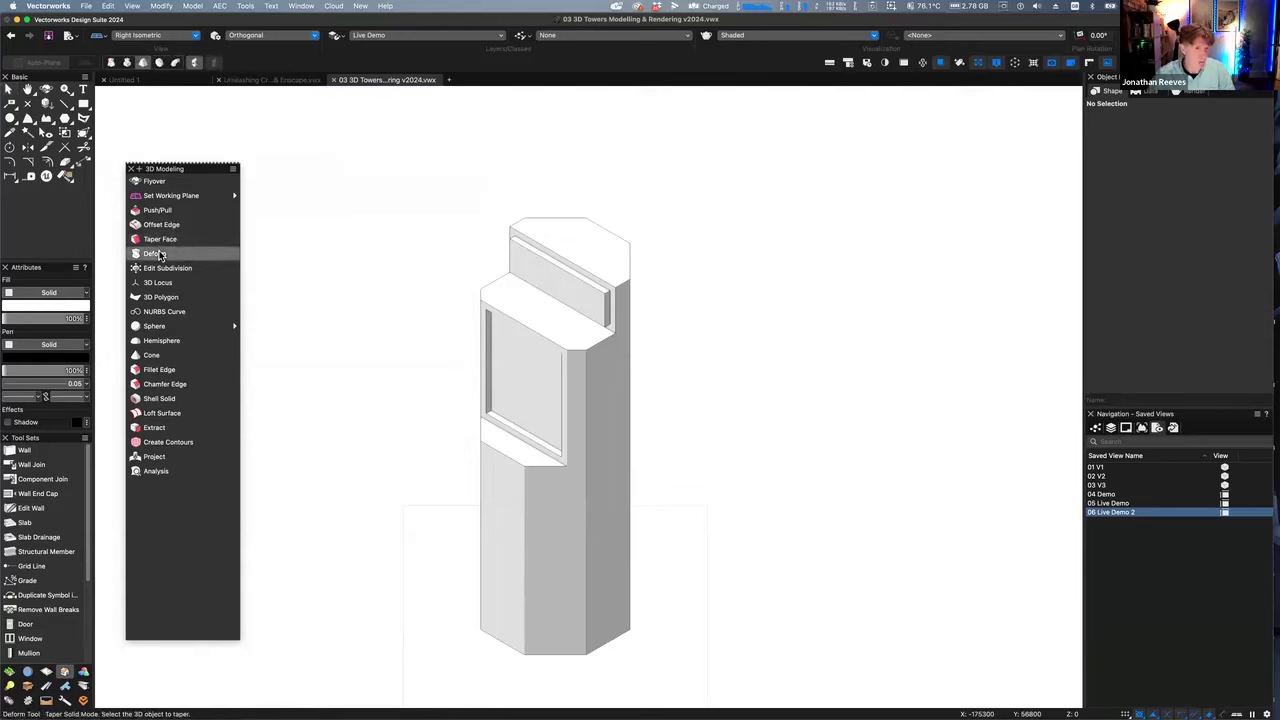
pyautogui.click(112, 63)
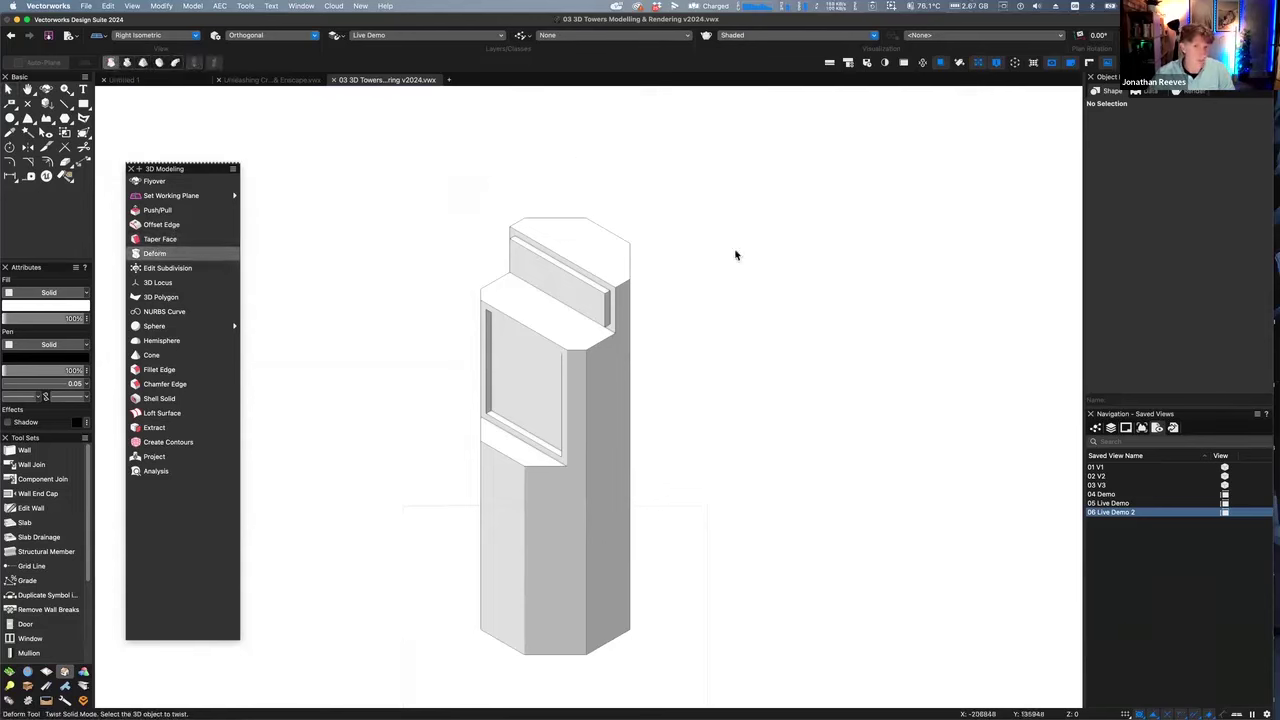
pyautogui.click(603, 236)
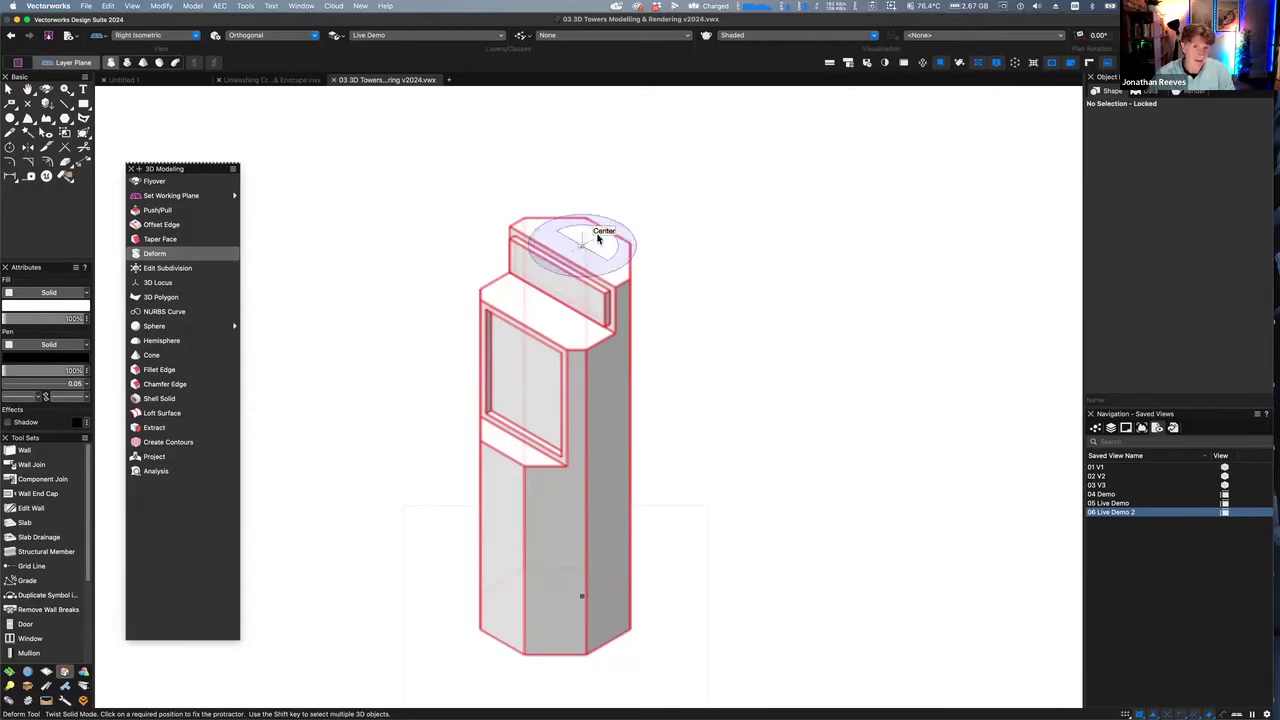
pyautogui.click(592, 242)
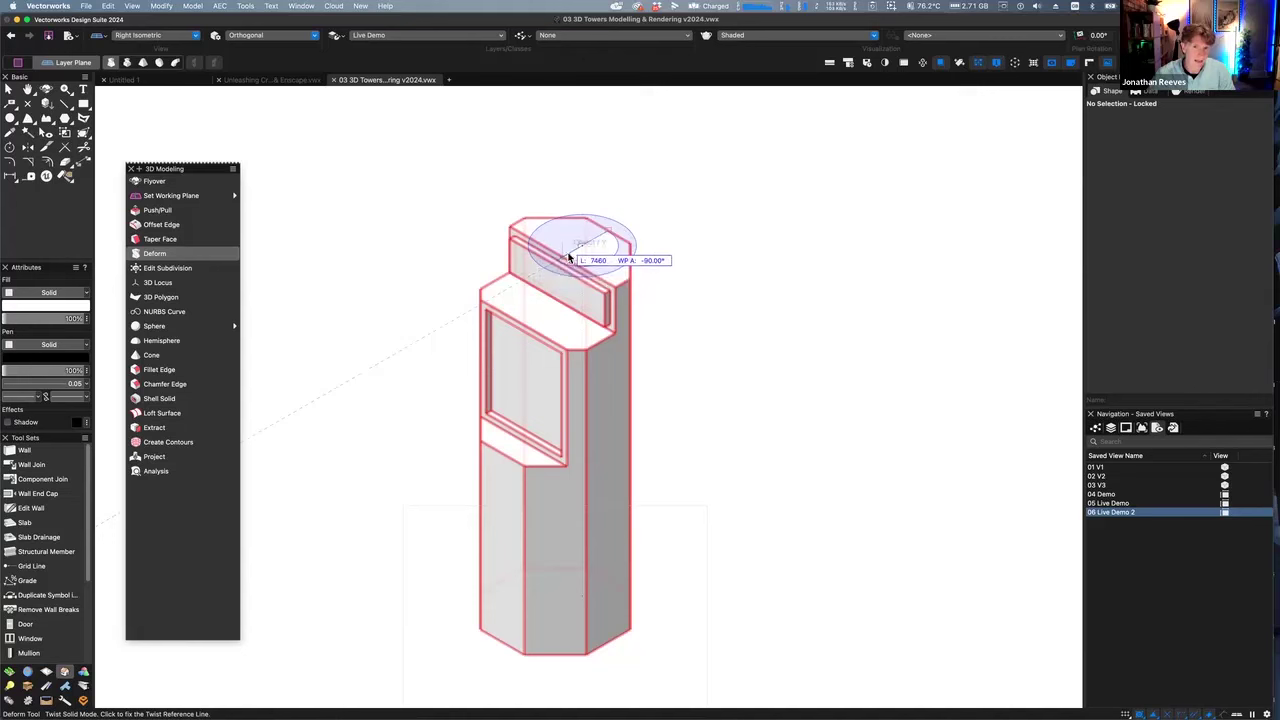
pyautogui.click(576, 252)
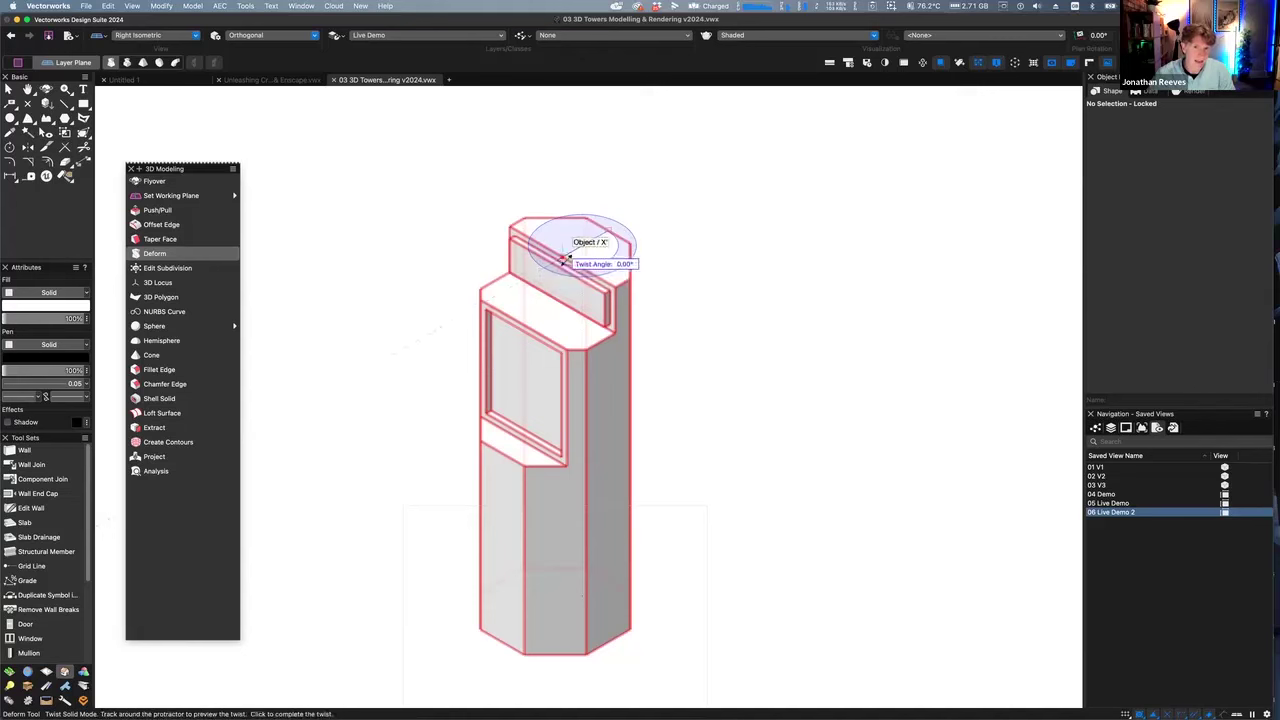
pyautogui.click(624, 270)
pyautogui.hotkey('shift', 'c')
pyautogui.moveTo(666, 457); pyautogui.dragTo(540, 424)
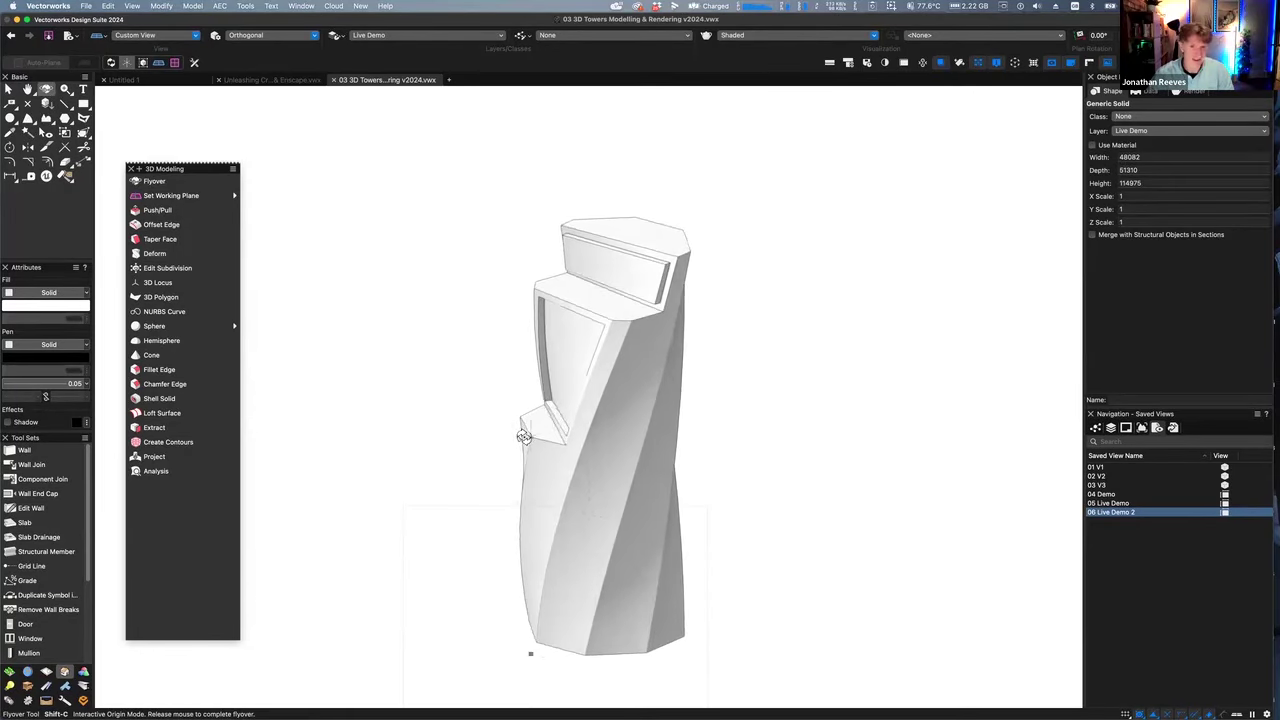
pyautogui.press('x')
pyautogui.click(393, 334)
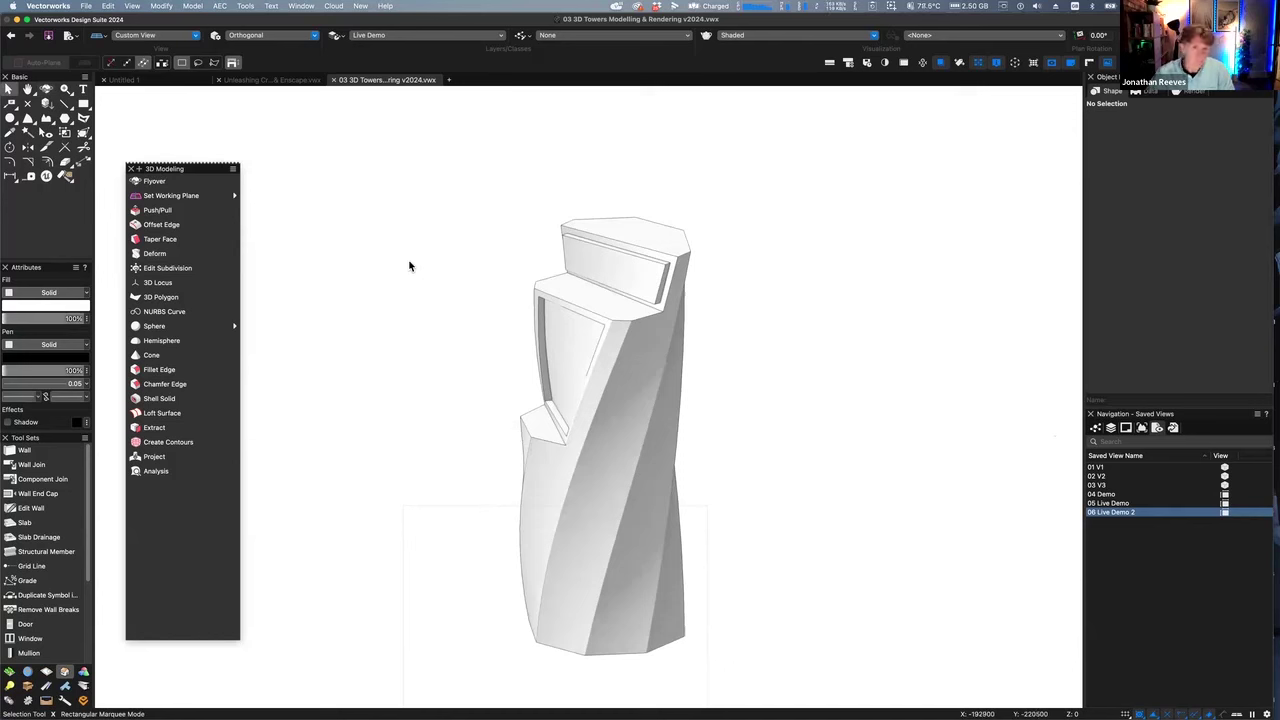
# Push/Pull the twisted tower's top face upward about 28600 and select the resulting block
pyautogui.click(160, 253)
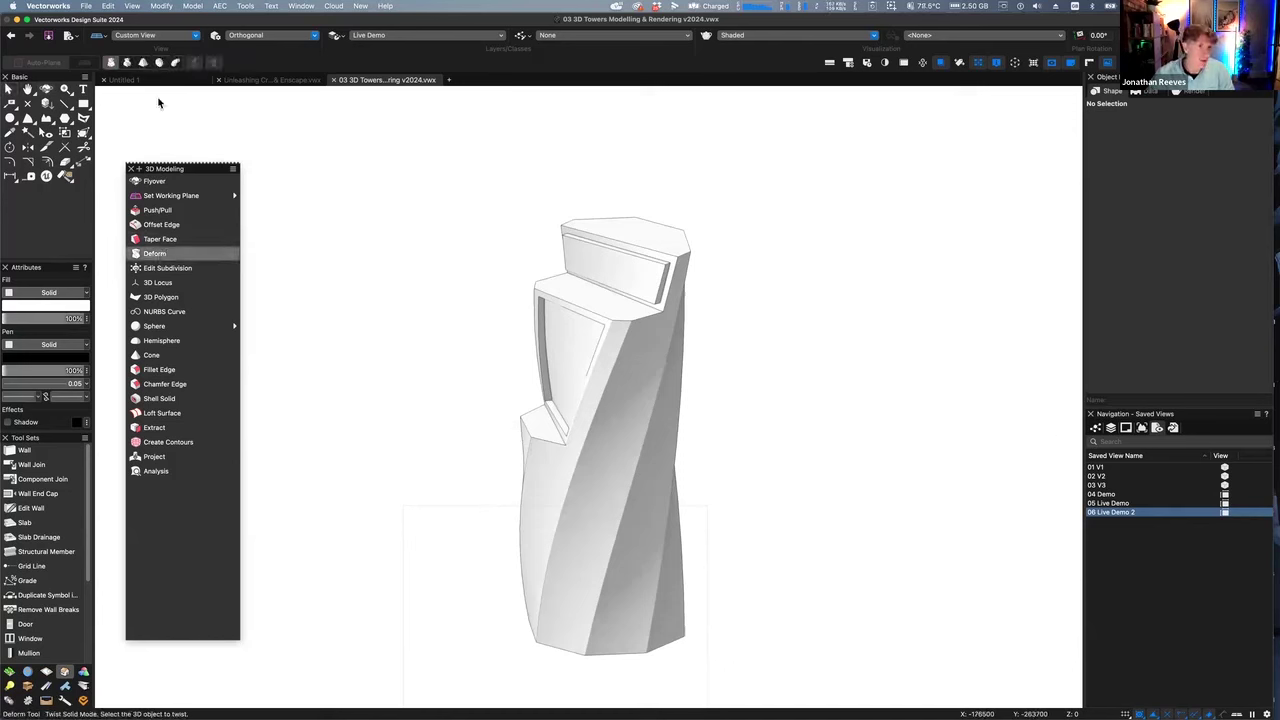
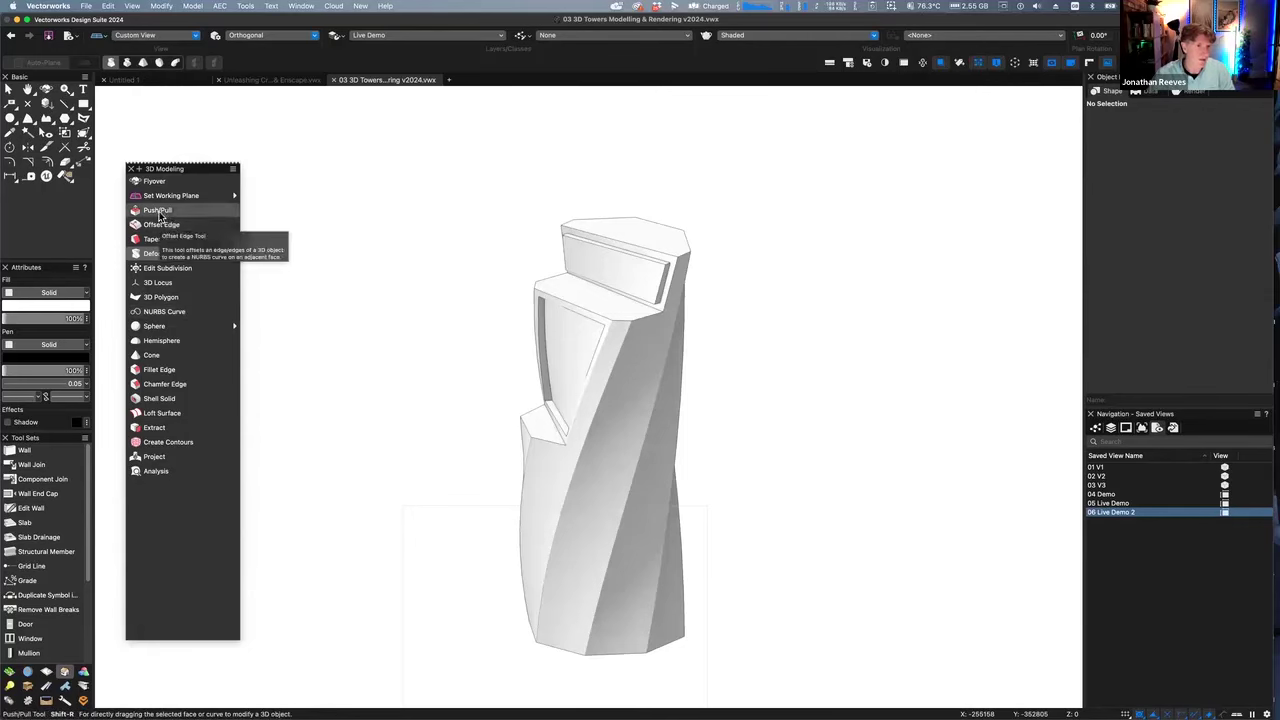
pyautogui.click(160, 211)
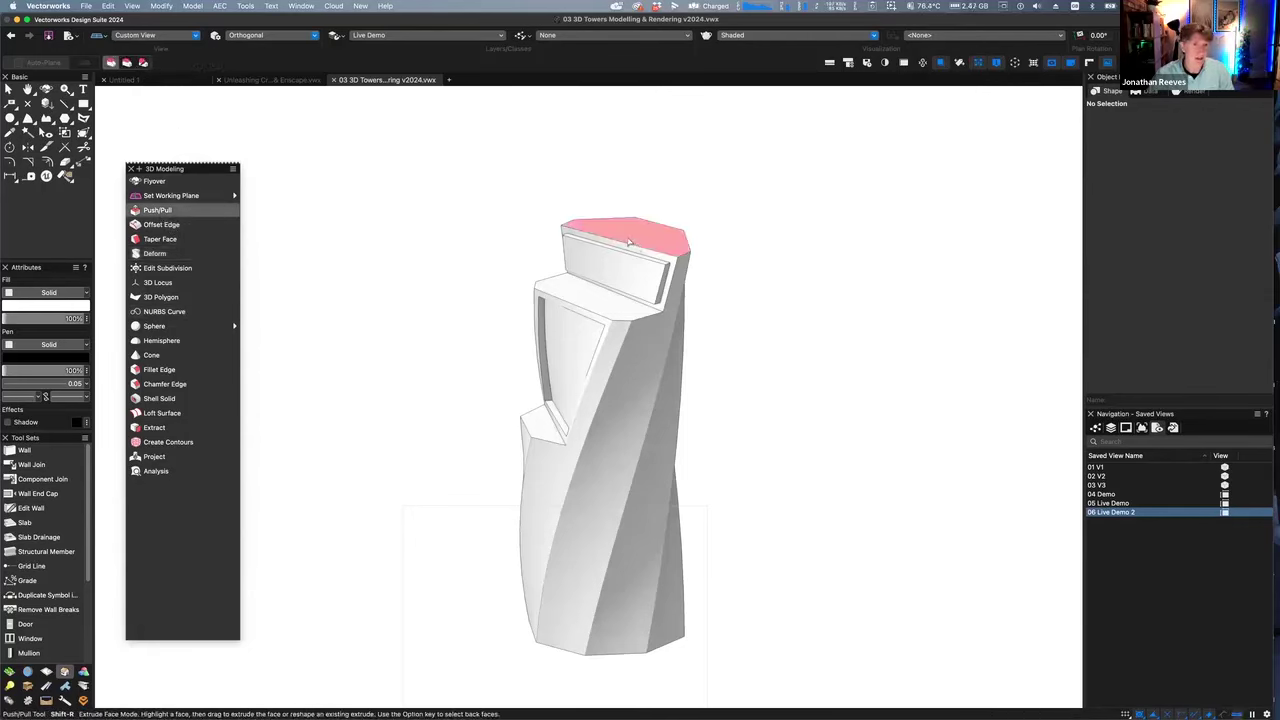
pyautogui.moveTo(667, 230); pyautogui.dragTo(676, 124)
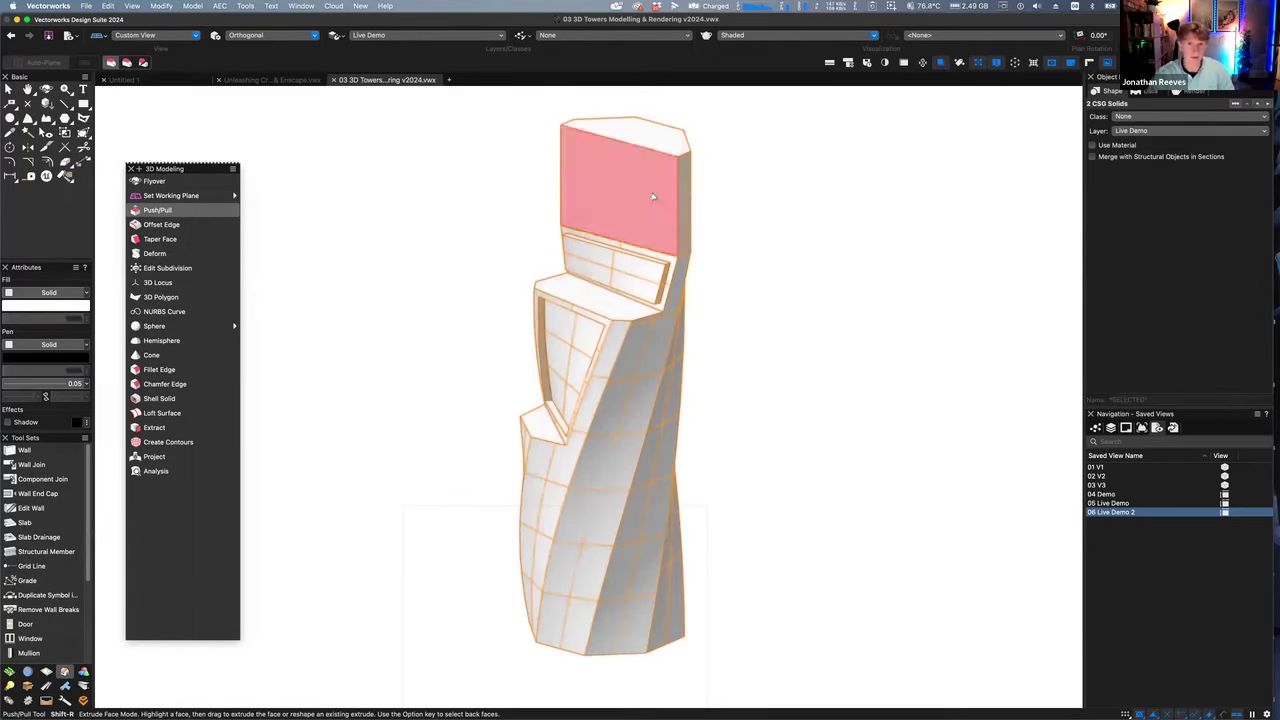
pyautogui.press('x')
pyautogui.click(620, 180)
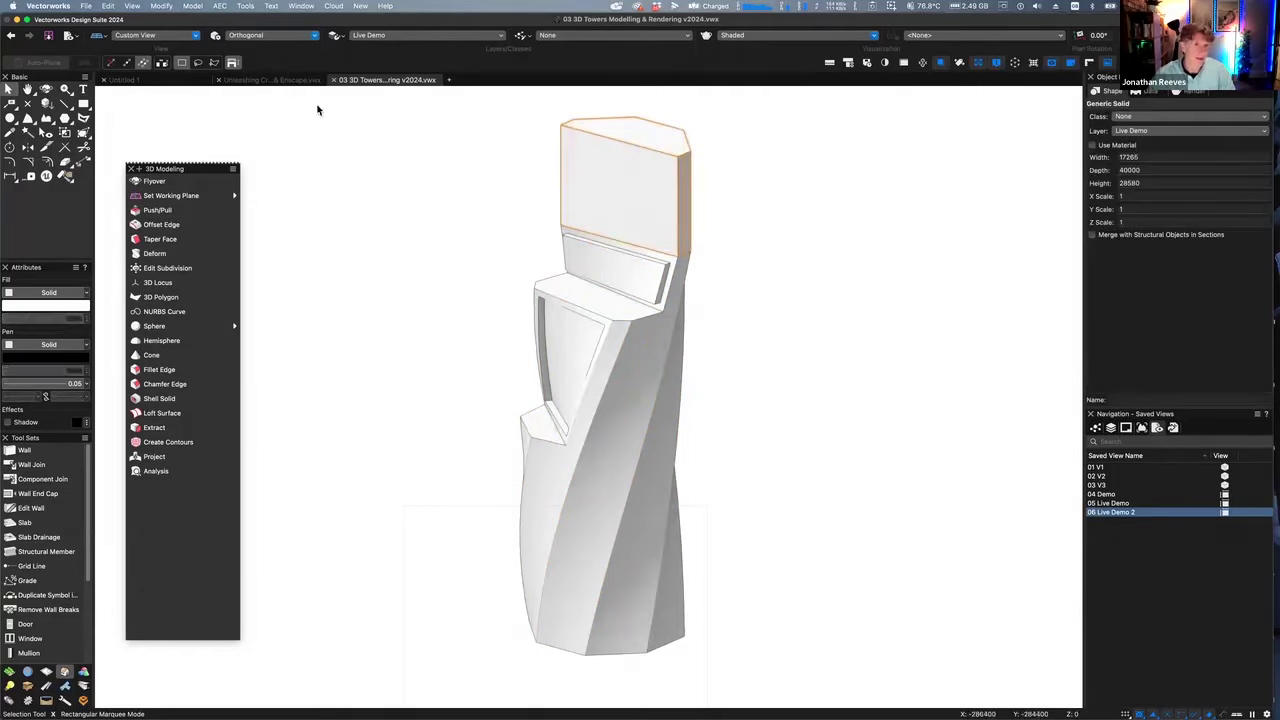
# Taper the upper block inward toward its top with the Deform tool's taper mode, using a reference point on the top face
pyautogui.click(158, 254)
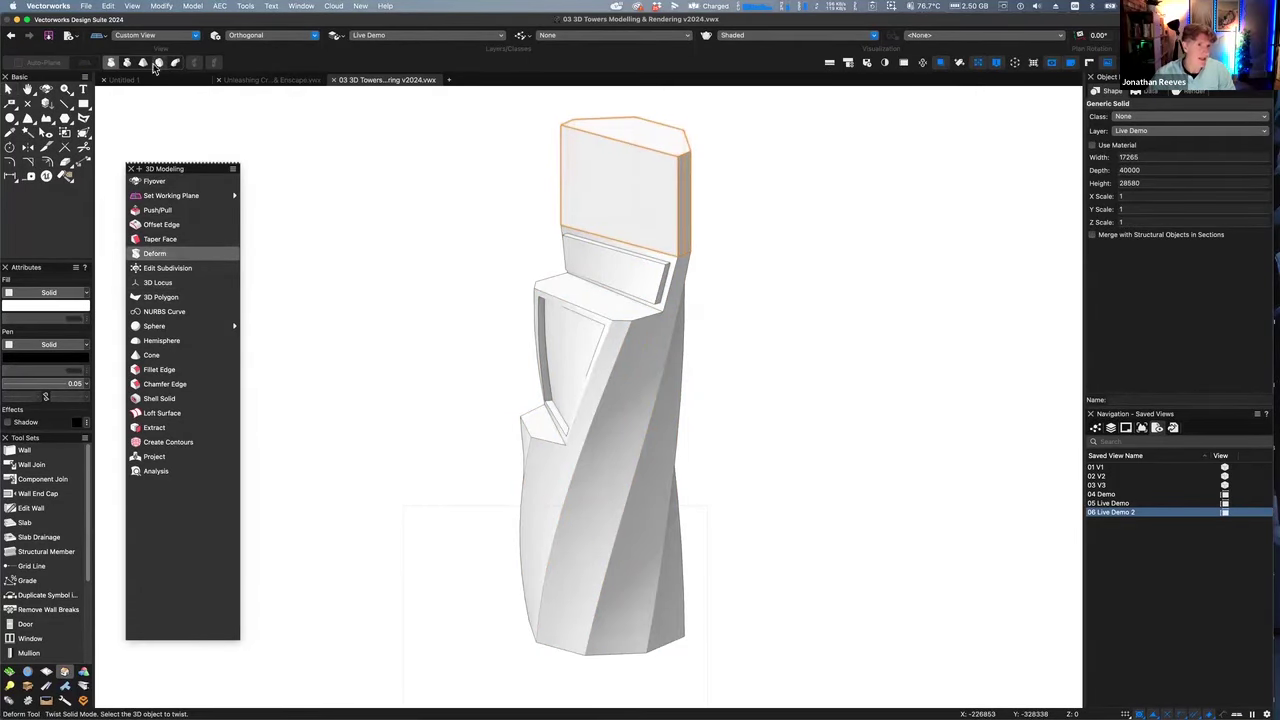
pyautogui.click(632, 134)
pyautogui.click(632, 134)
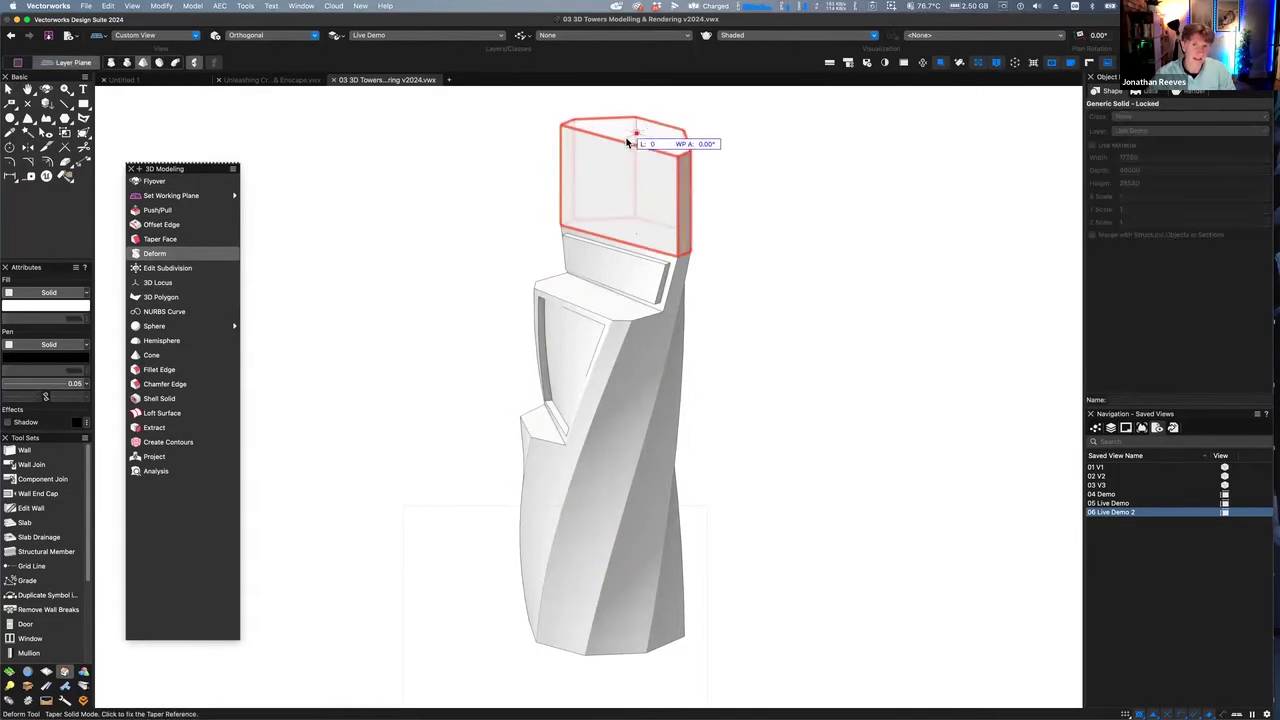
pyautogui.scroll(3, 620, 130)
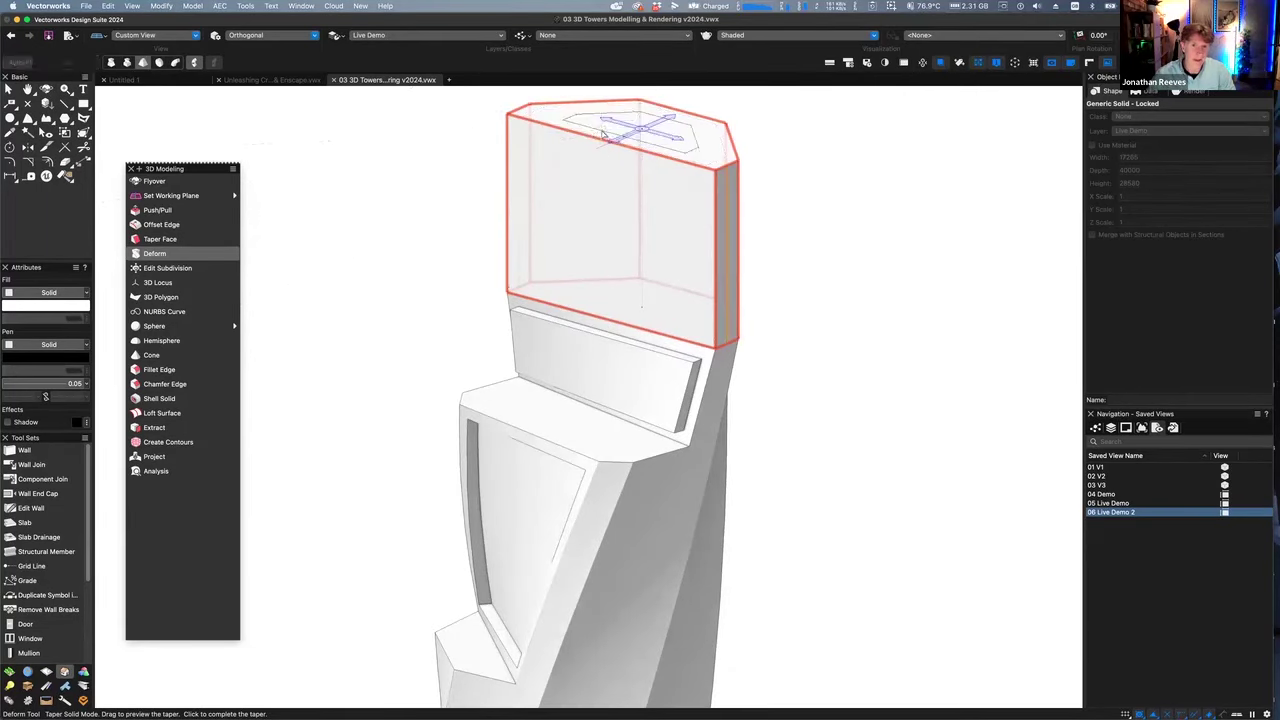
pyautogui.click(604, 135)
# Join the tapered upper block and the twisted tower into one solid with Add Solids, and deselect it
pyautogui.hotkey('shift', 'c')
pyautogui.scroll(-5, 740, 400)
pyautogui.moveTo(743, 434); pyautogui.dragTo(688, 445)
pyautogui.scroll(5, 688, 445)
pyautogui.press('x')
pyautogui.click(700, 400)
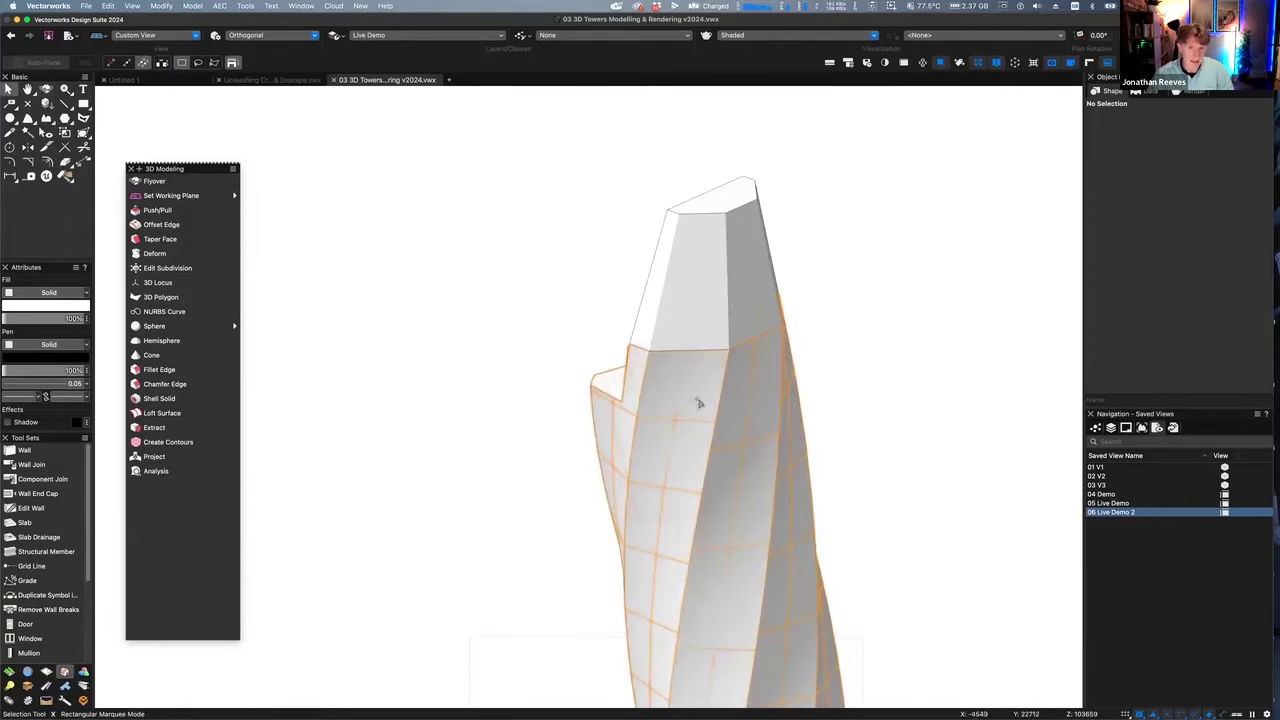
pyautogui.click(660, 293)
pyautogui.click(192, 6)
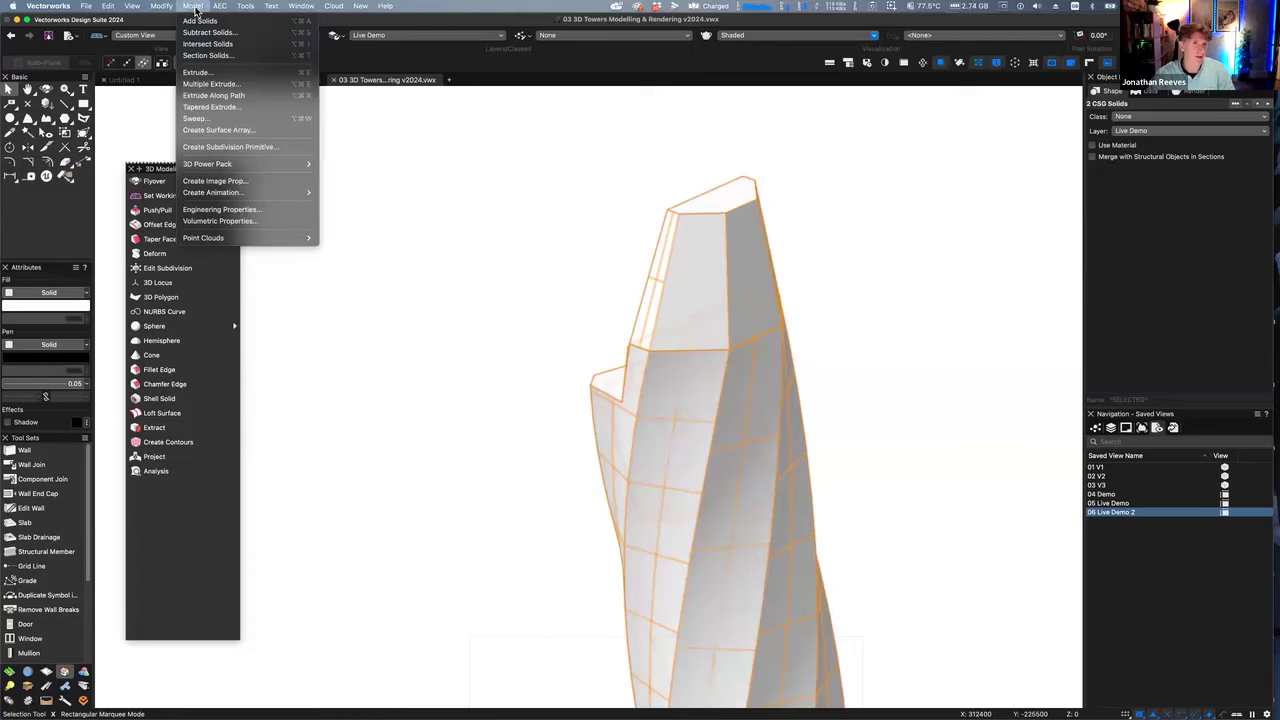
pyautogui.click(200, 27)
pyautogui.click(549, 331)
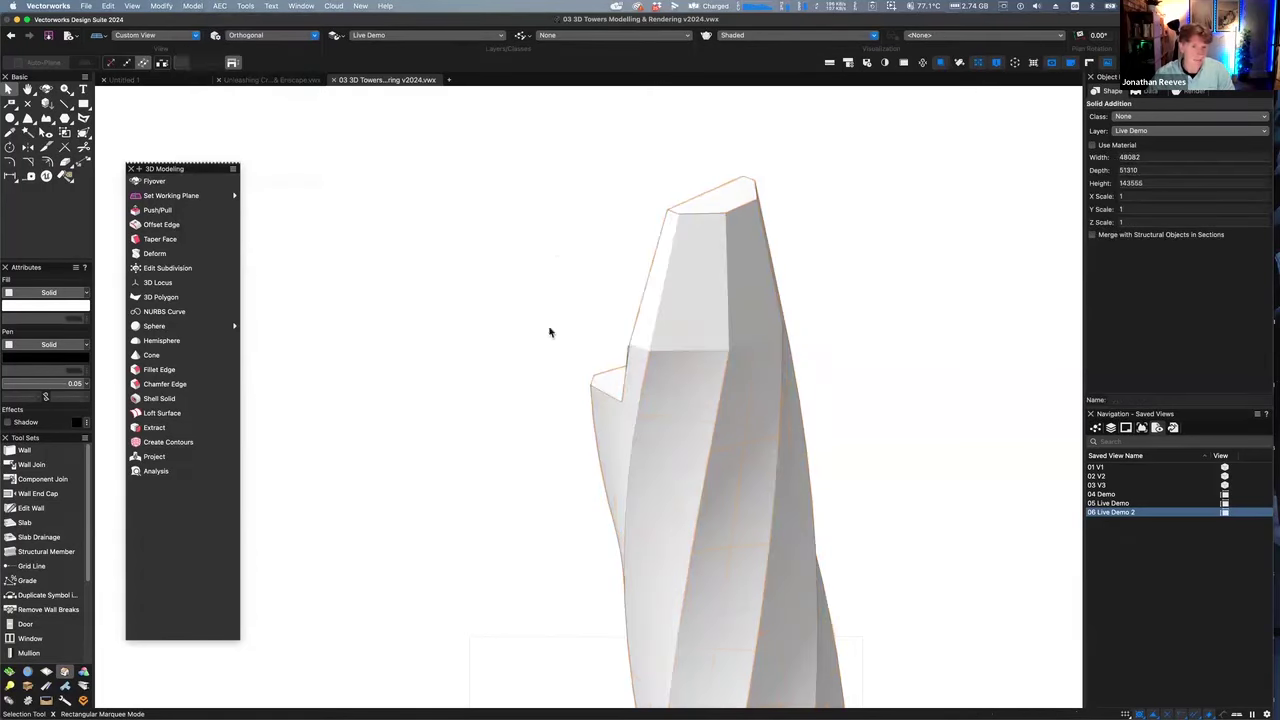
# Extract the upper setback's flat terrace face in the Right Isometric view, with Create Planar Objects enabled in the Extract preferences
pyautogui.scroll(-3, 531, 346)
pyautogui.press('3')
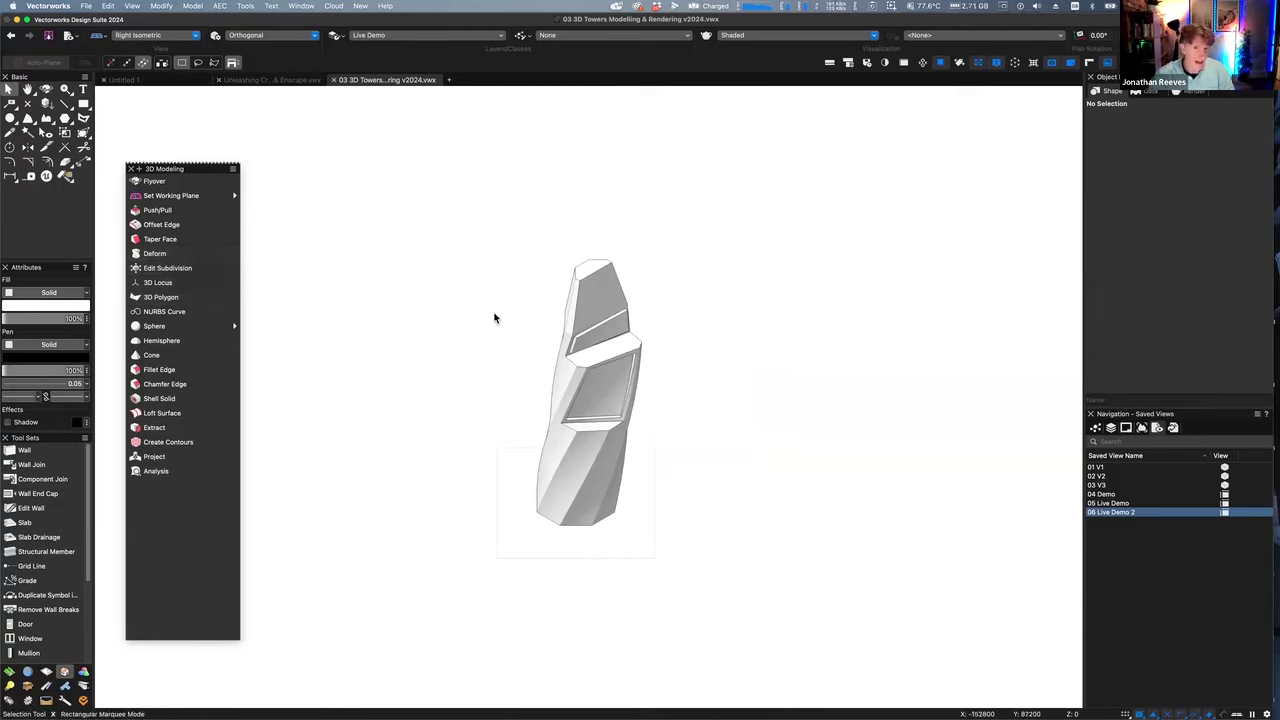
pyautogui.scroll(3, 598, 301)
pyautogui.scroll(-2, 617, 313)
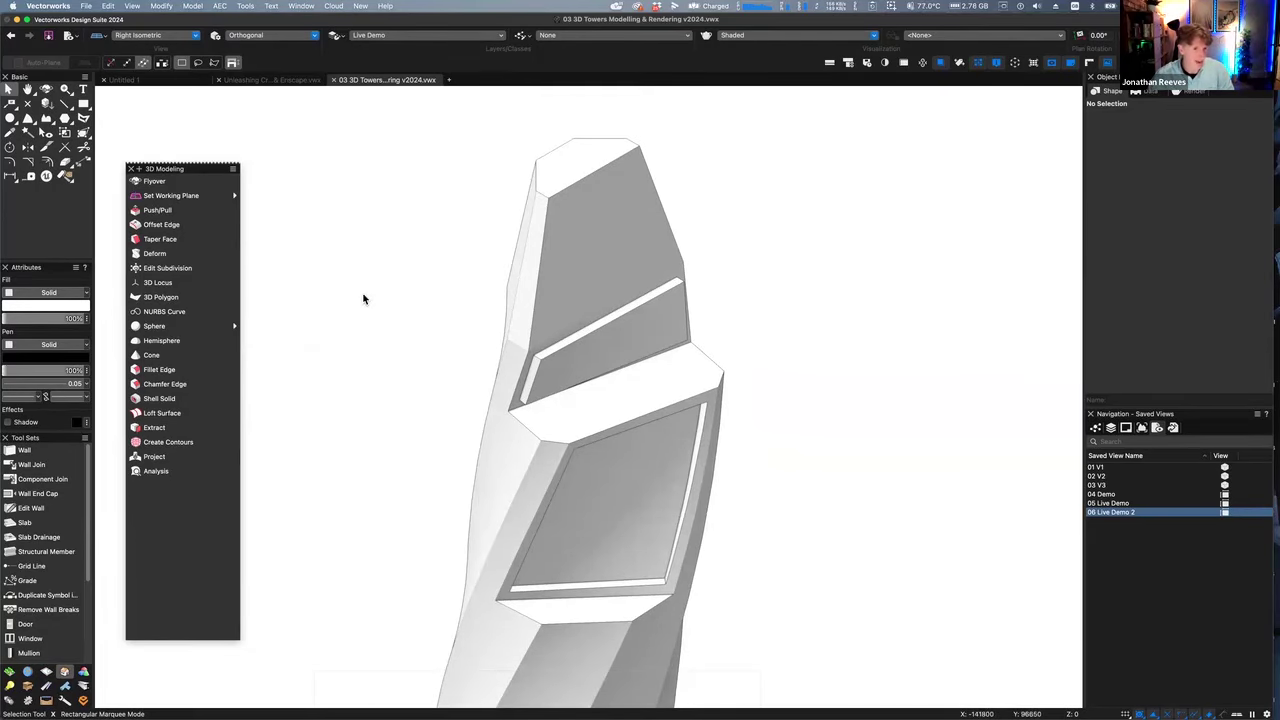
pyautogui.scroll(-3, 363, 300)
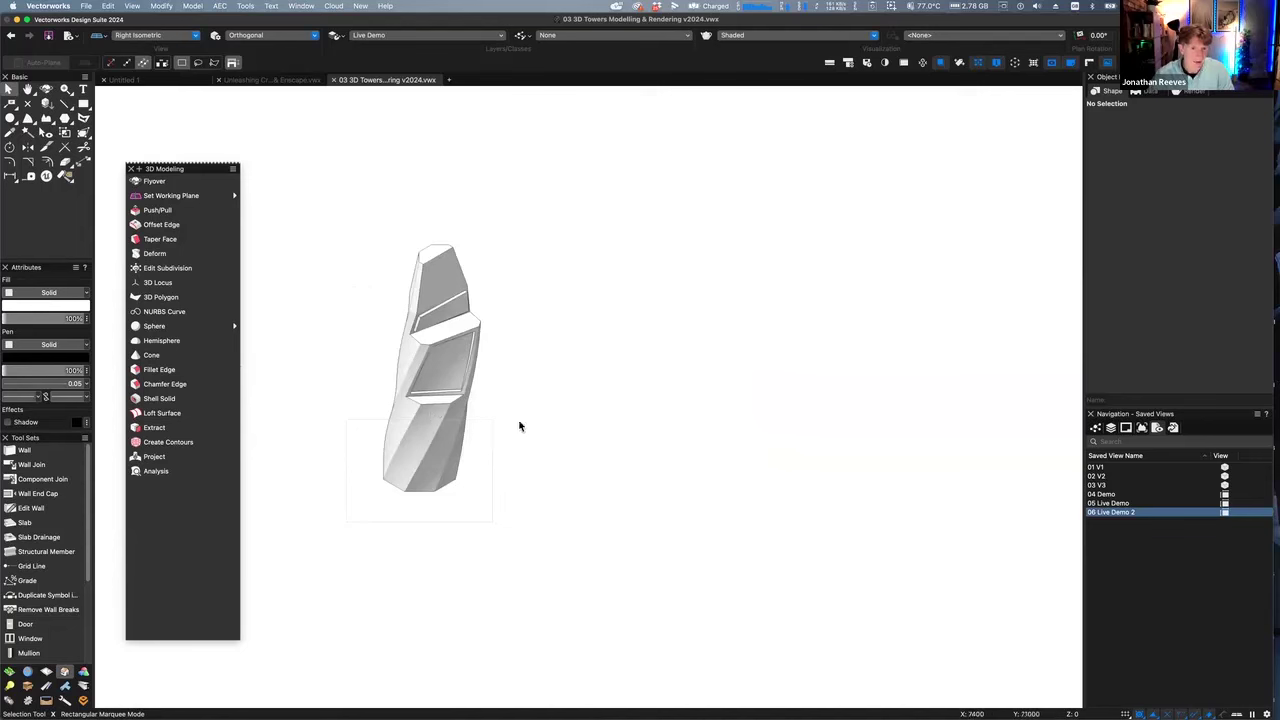
pyautogui.scroll(3, 468, 343)
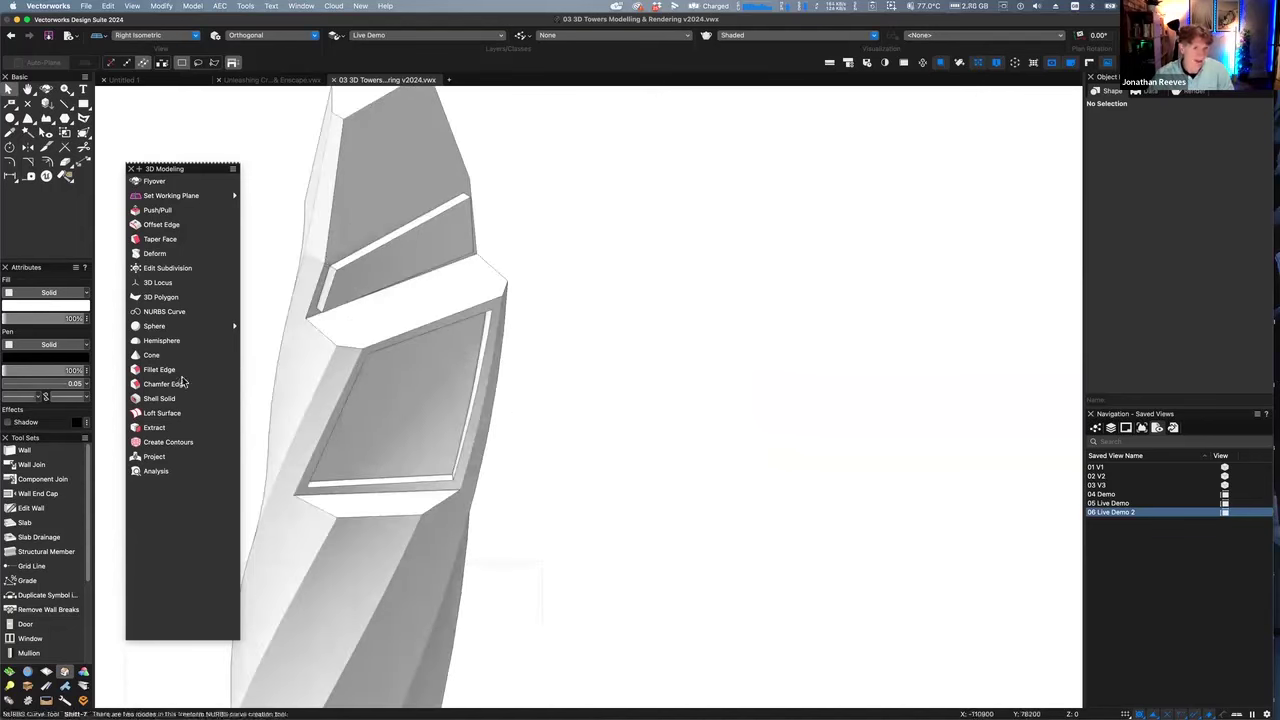
pyautogui.click(155, 430)
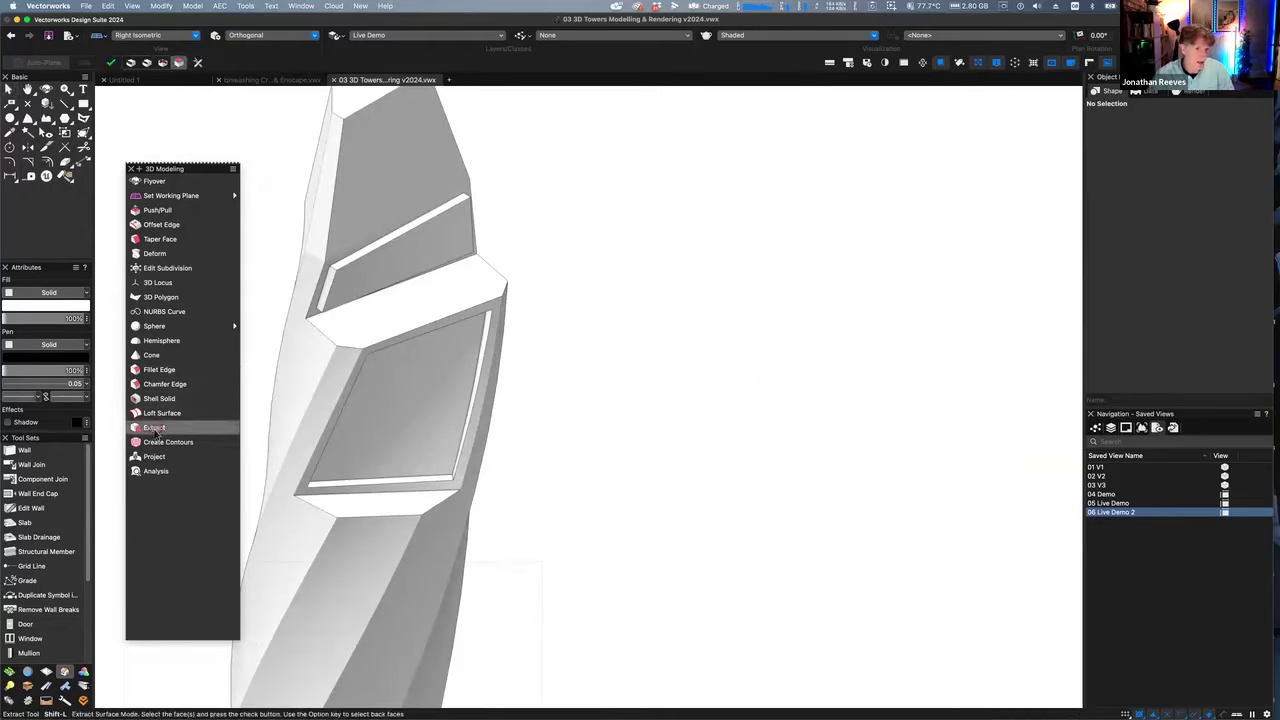
pyautogui.click(197, 62)
pyautogui.click(665, 260)
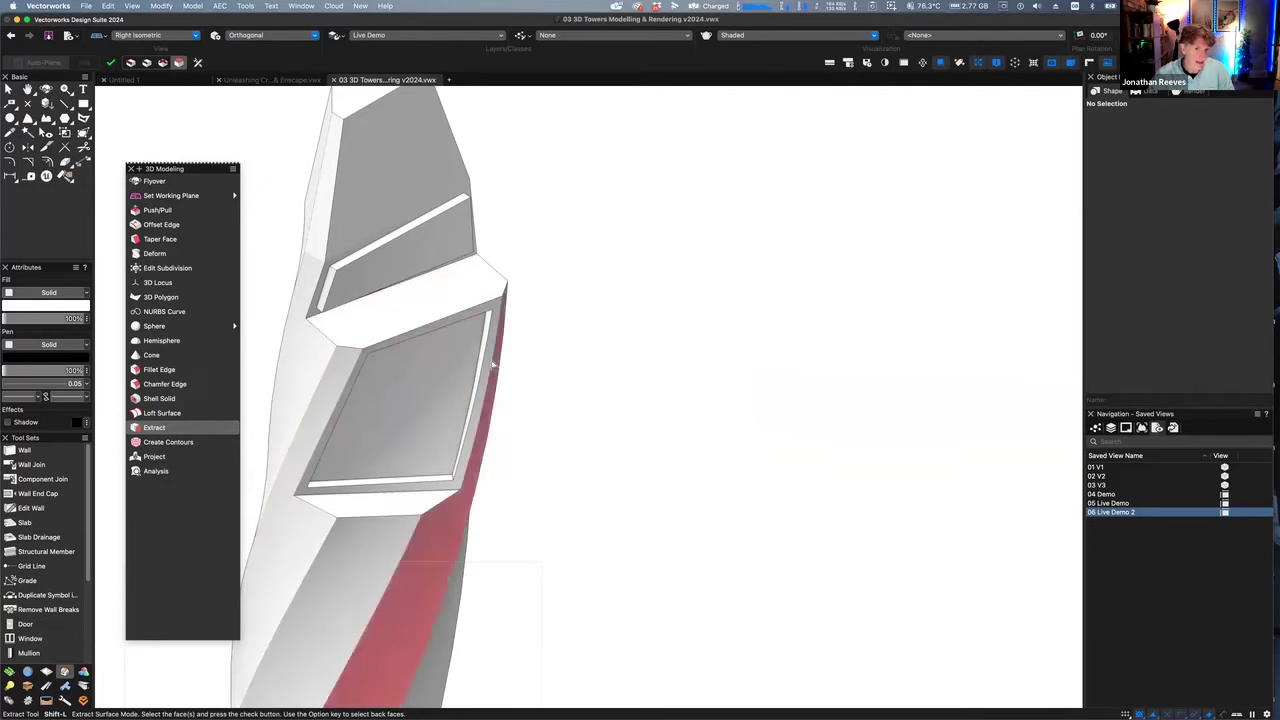
pyautogui.click(377, 321)
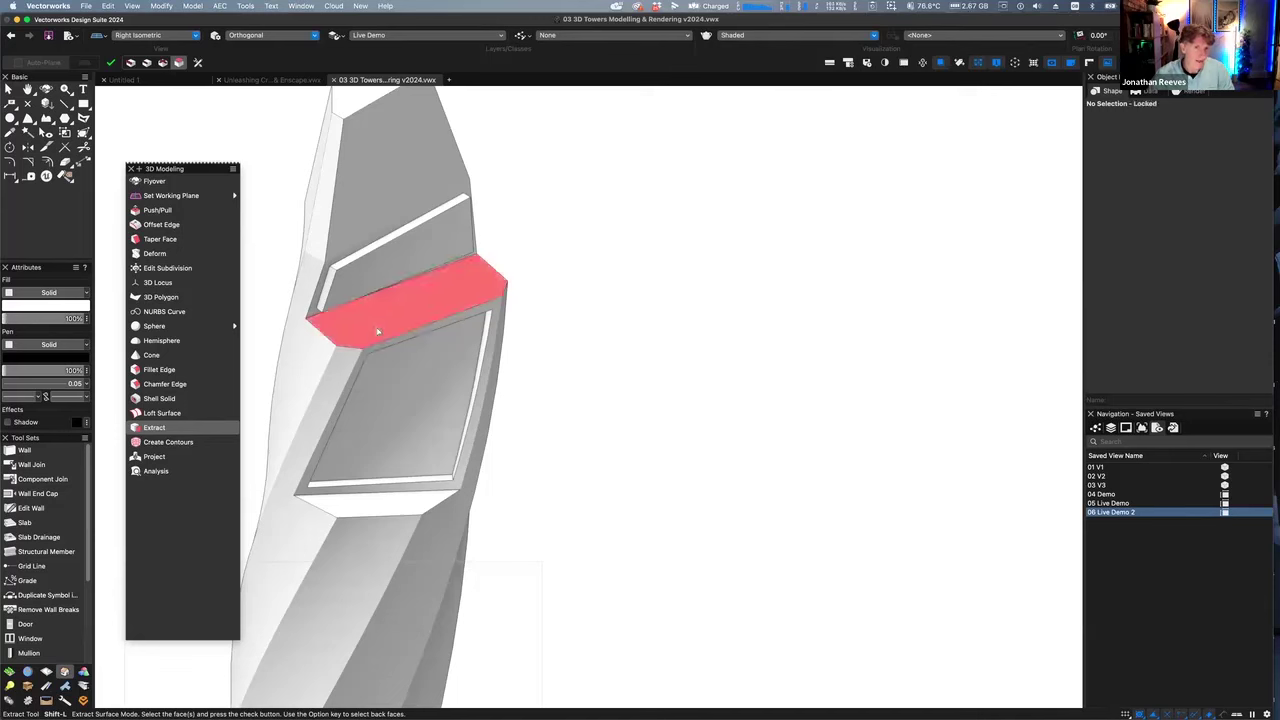
pyautogui.click(111, 64)
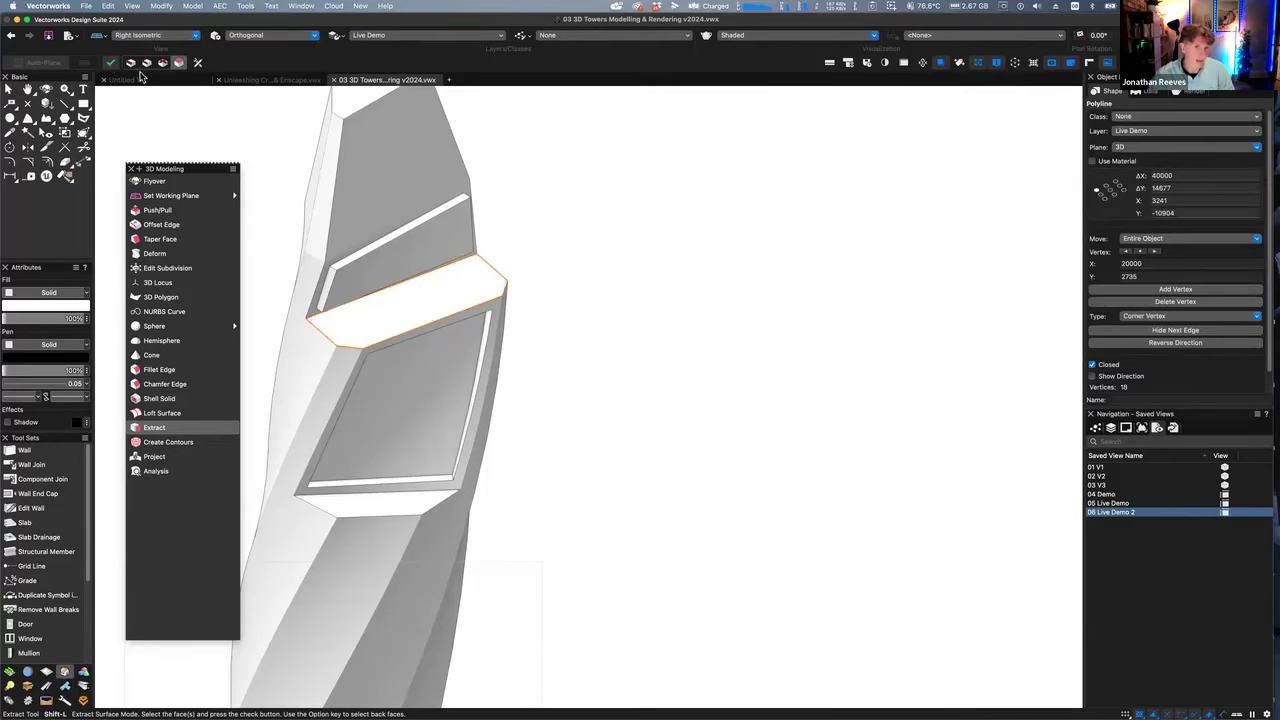
pyautogui.click(198, 63)
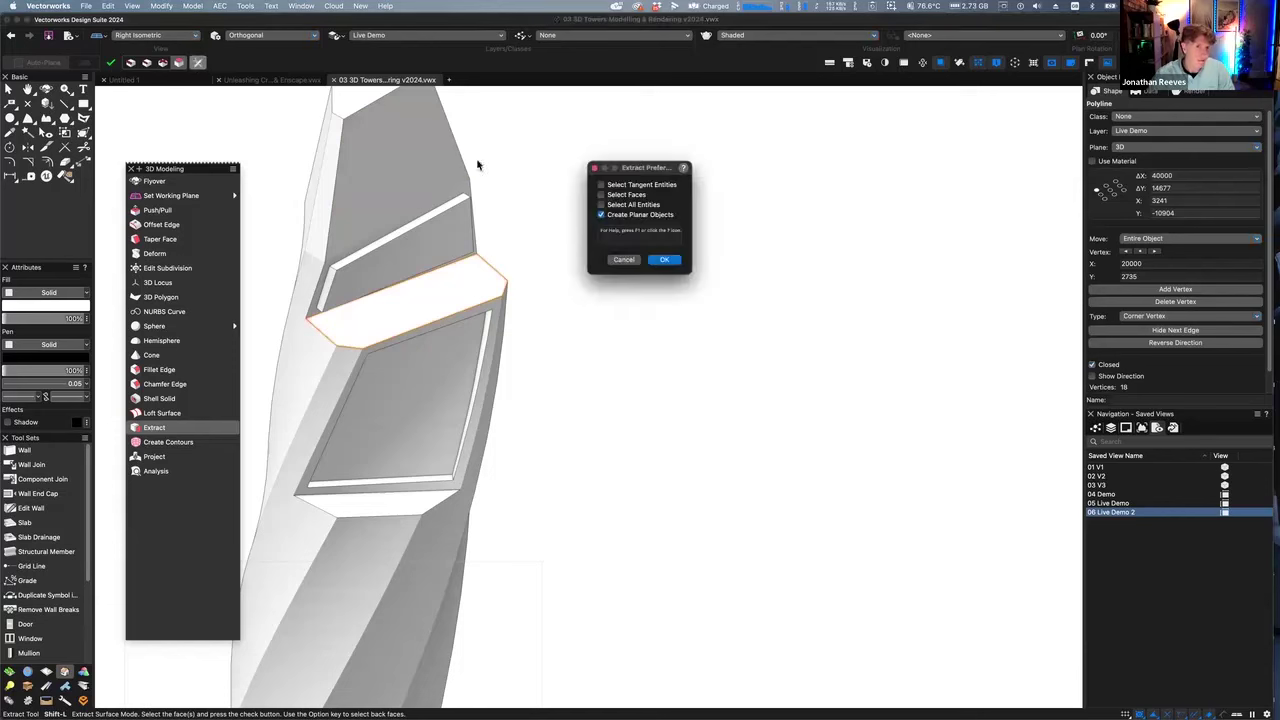
pyautogui.click(665, 261)
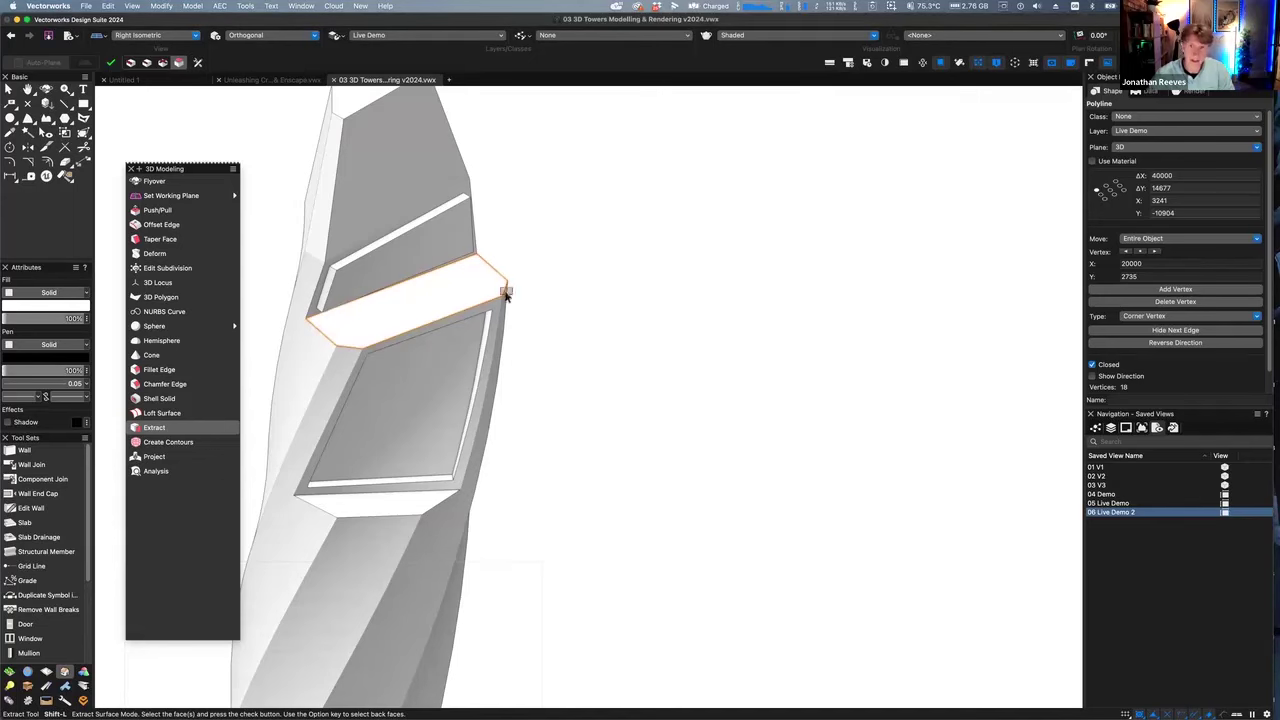
# Extract the long twisted facade face beside the upper terrace and give the surface a light blue solid fill
pyautogui.keyDown('shift'); pyautogui.moveTo(340, 466); pyautogui.dragTo(391, 457, button='middle'); pyautogui.keyUp('shift')
pyautogui.scroll(-5, 385, 460)
pyautogui.moveTo(508, 397); pyautogui.dragTo(552, 338, button='middle')
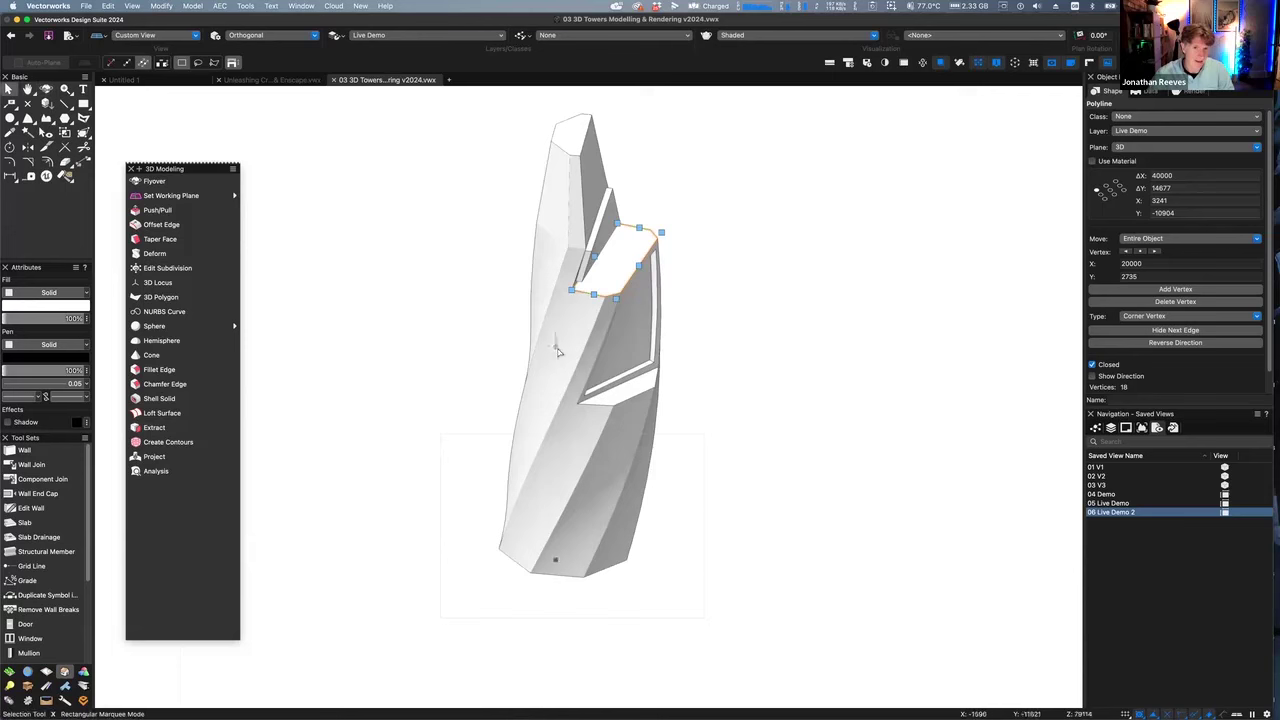
pyautogui.click(146, 427)
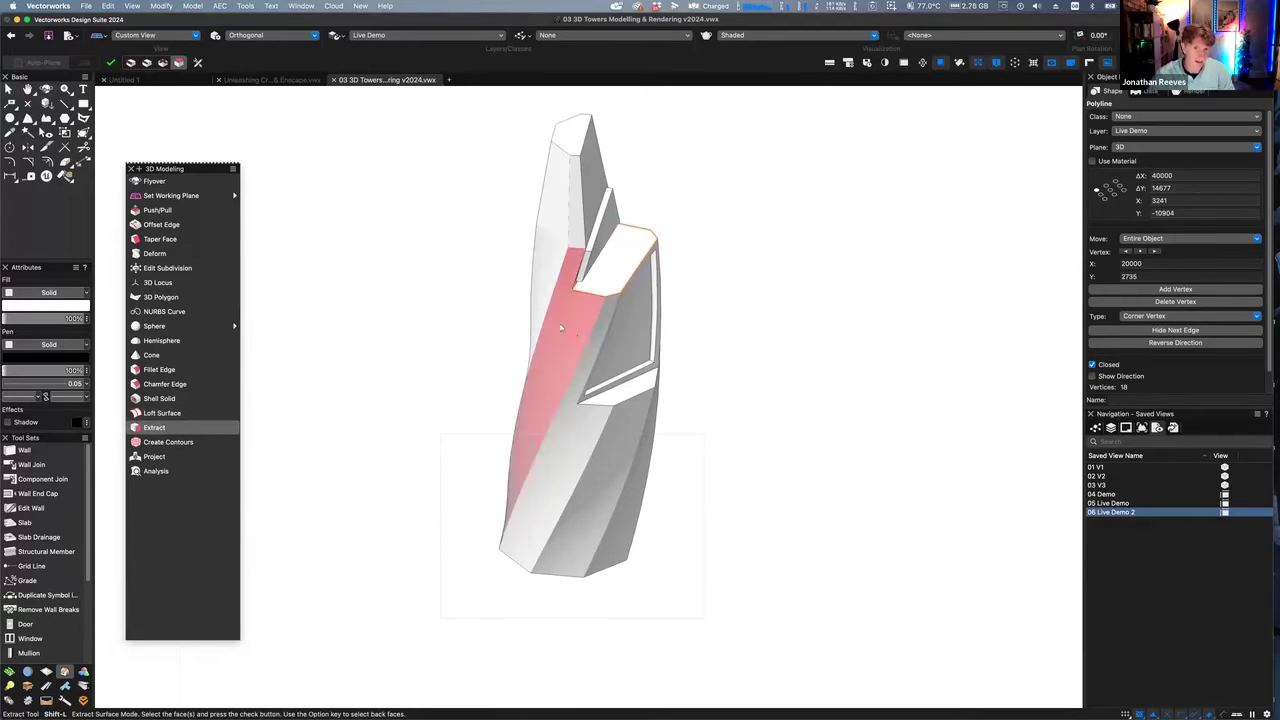
pyautogui.click(572, 315)
pyautogui.click(111, 64)
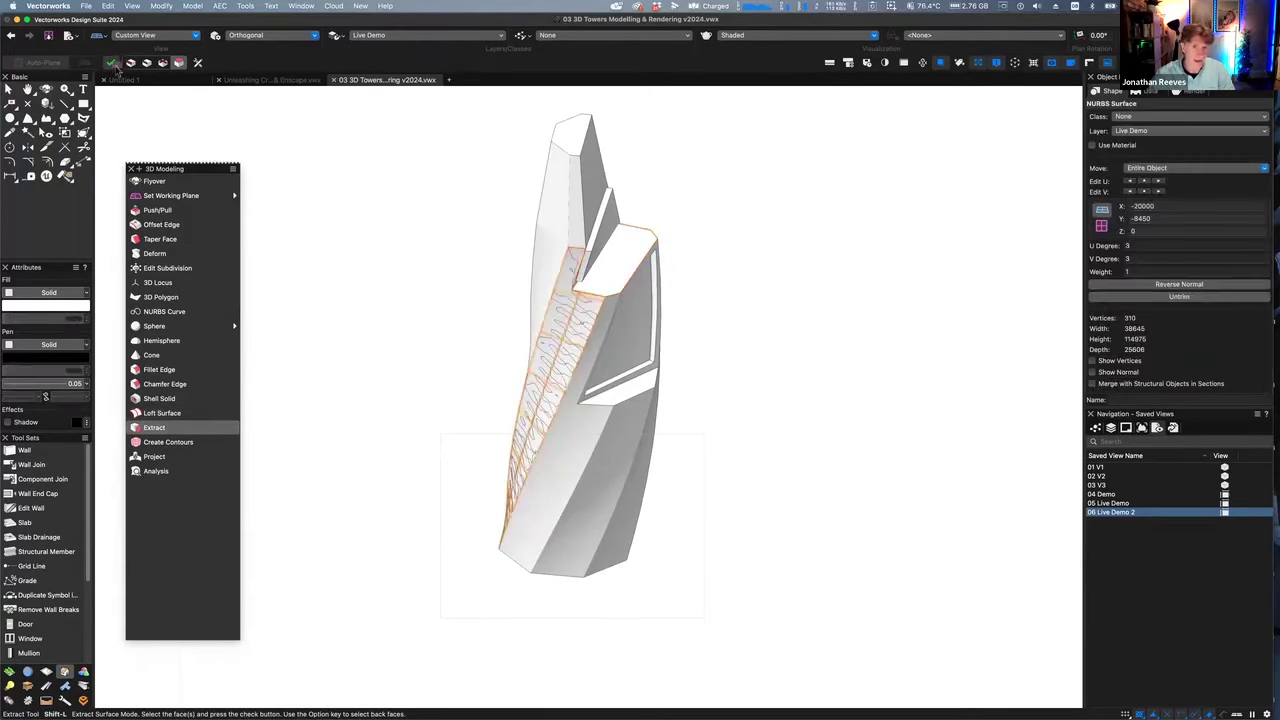
pyautogui.click(50, 307)
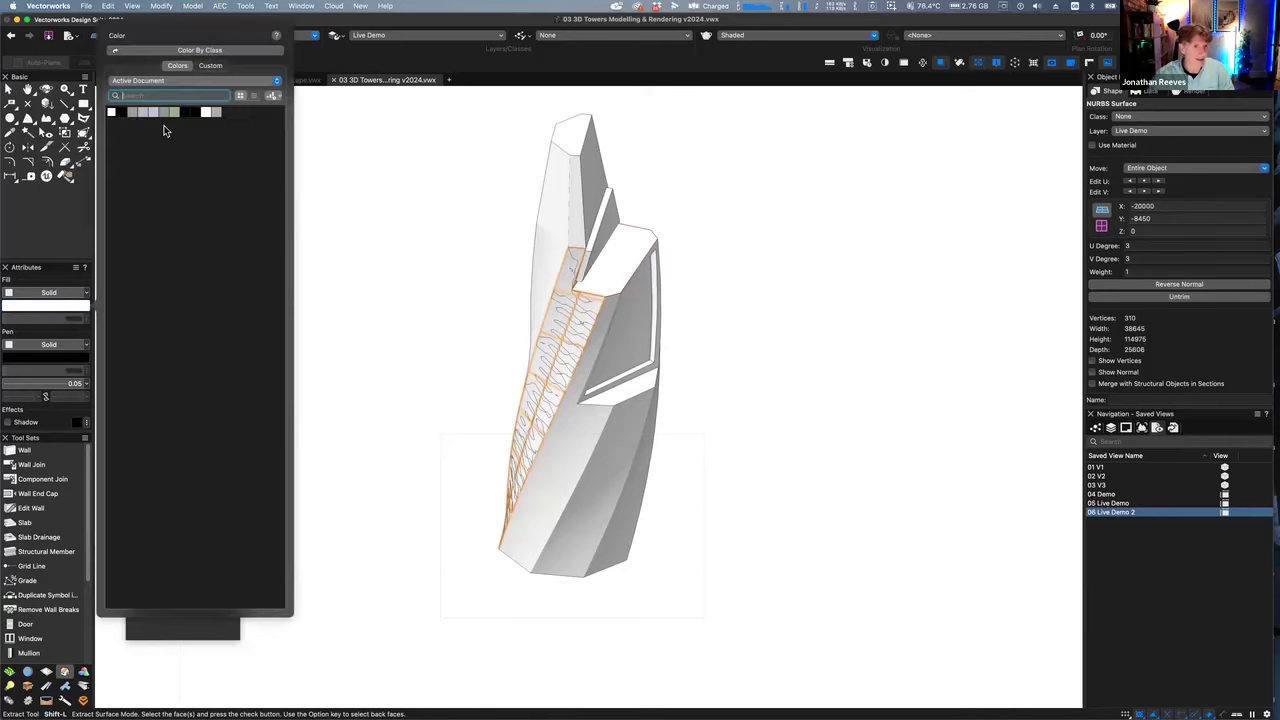
pyautogui.click(143, 113)
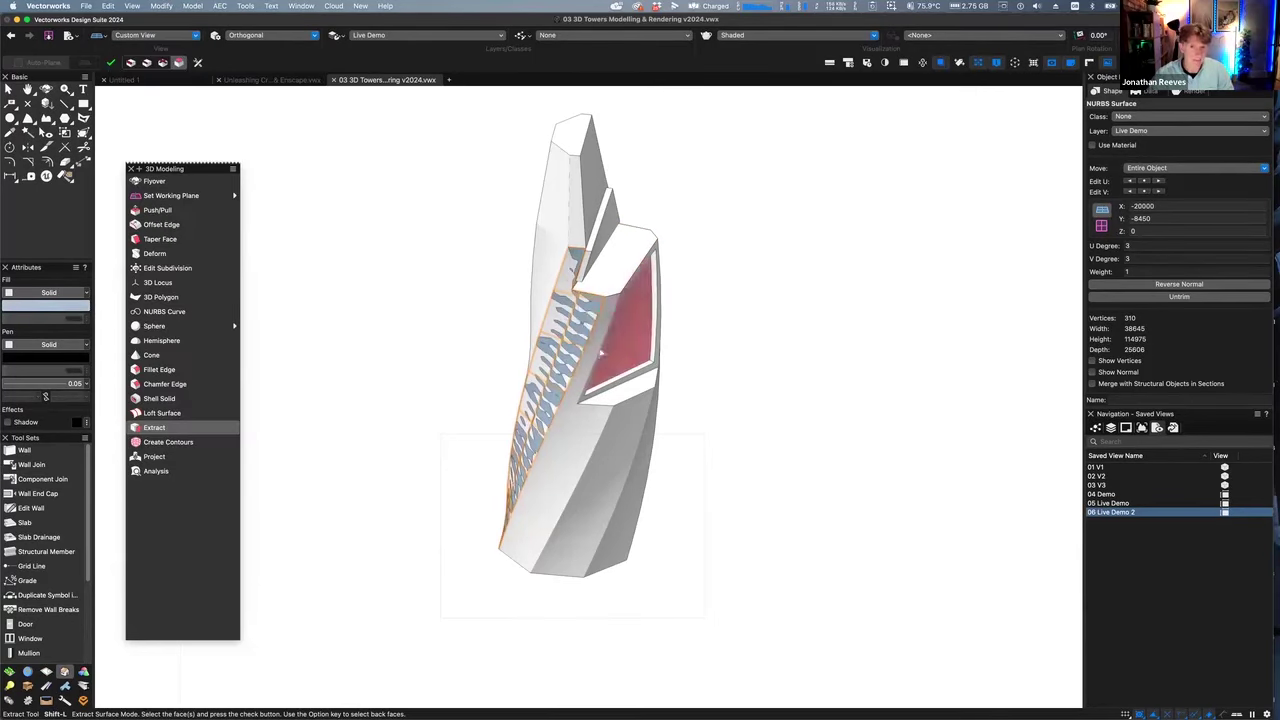
# Turn the extracted twisted facade surface into a shell with a thickness of 150
pyautogui.press('x')
pyautogui.scroll(3, 574, 318)
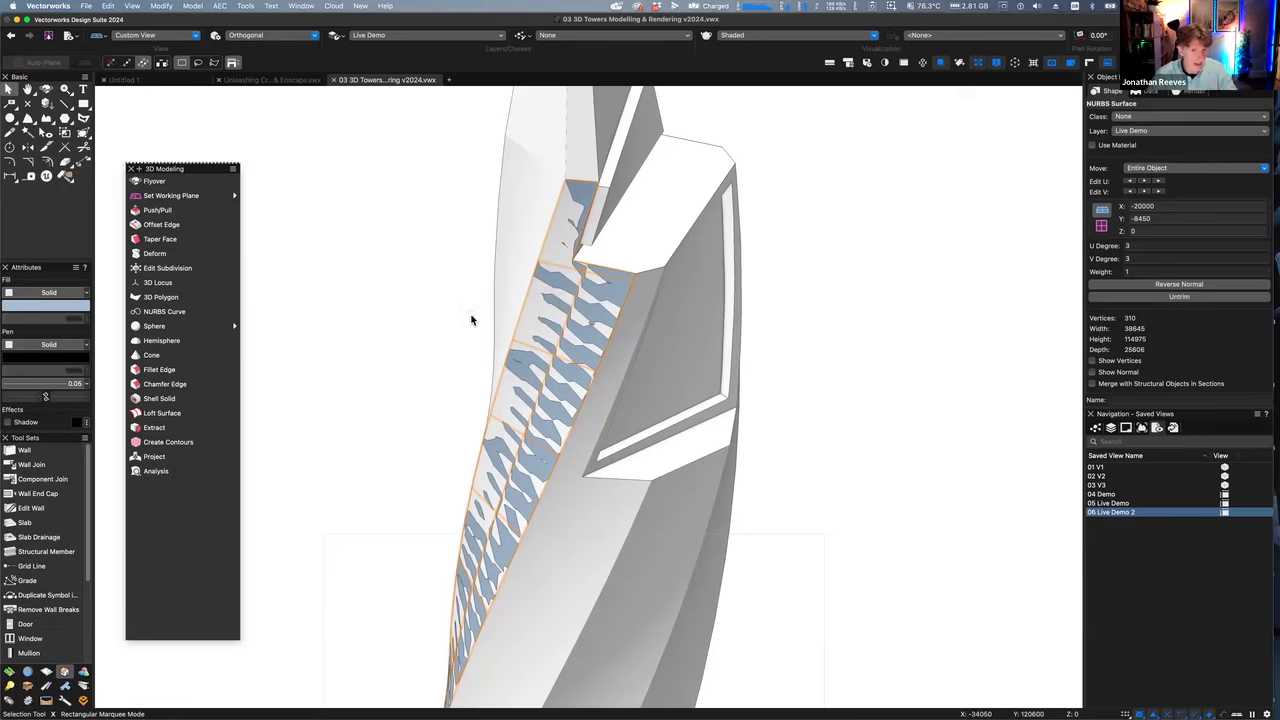
pyautogui.scroll(2, 541, 365)
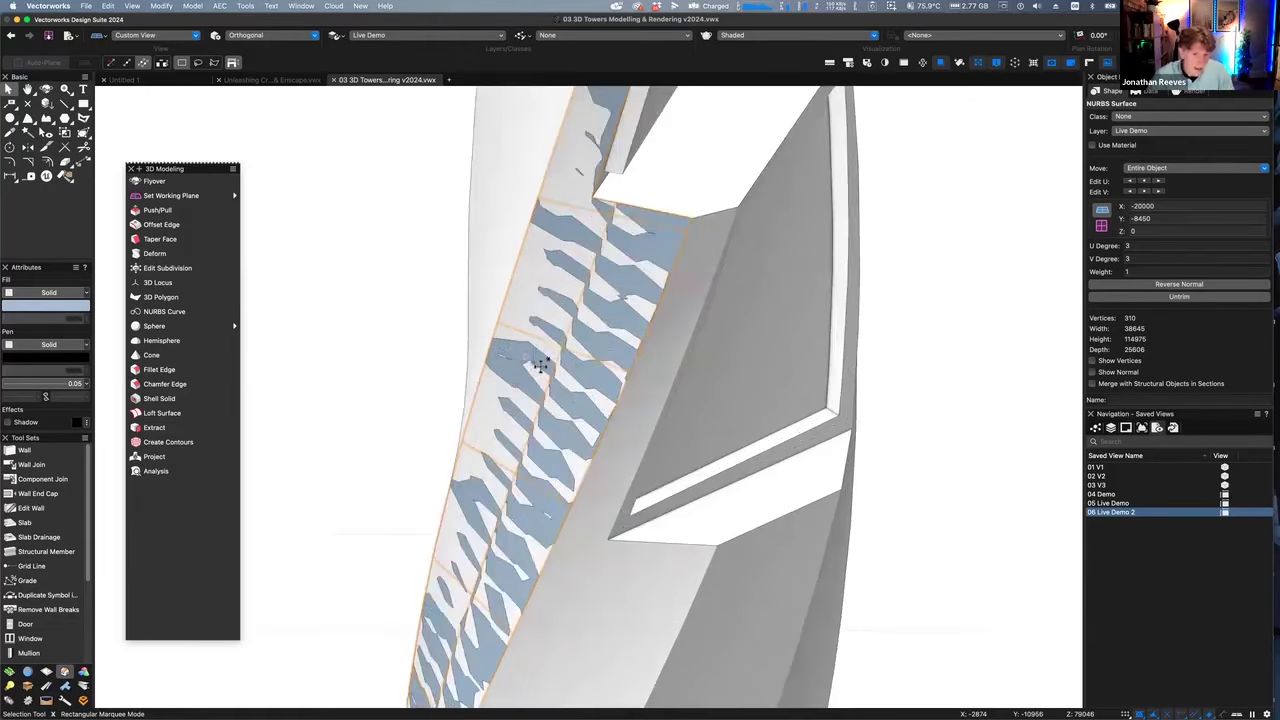
pyautogui.click(159, 399)
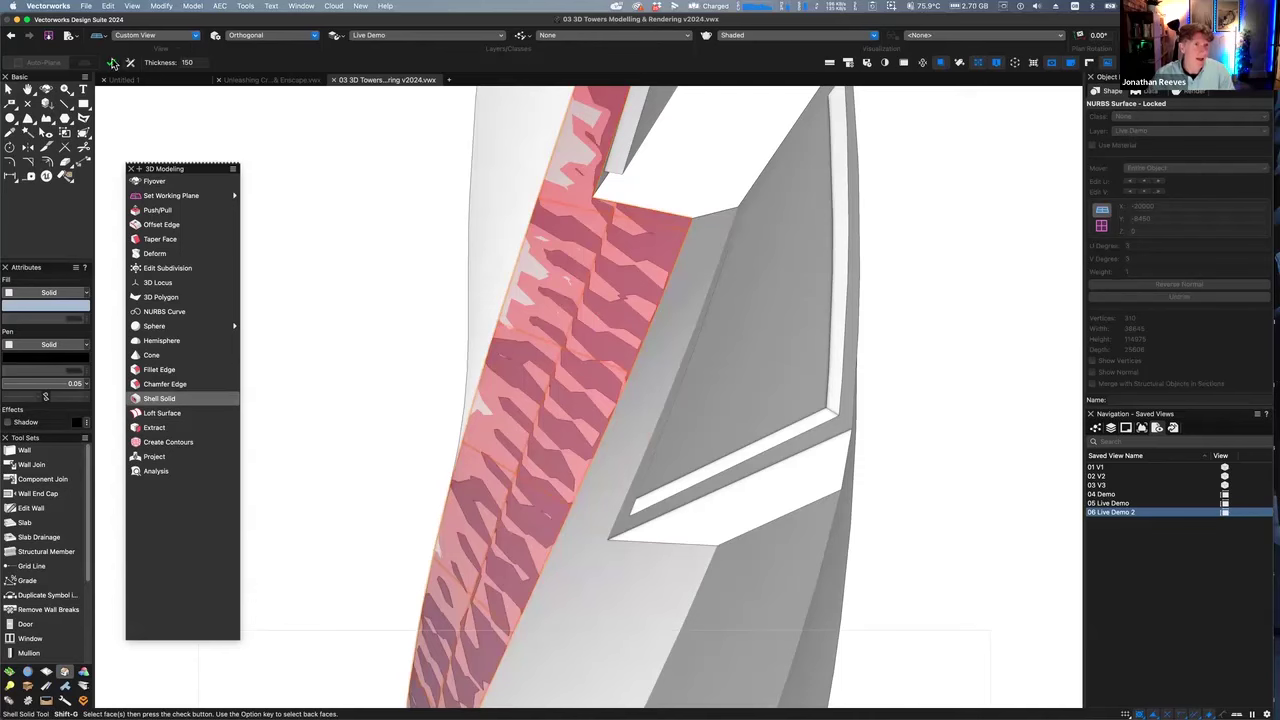
pyautogui.click(111, 63)
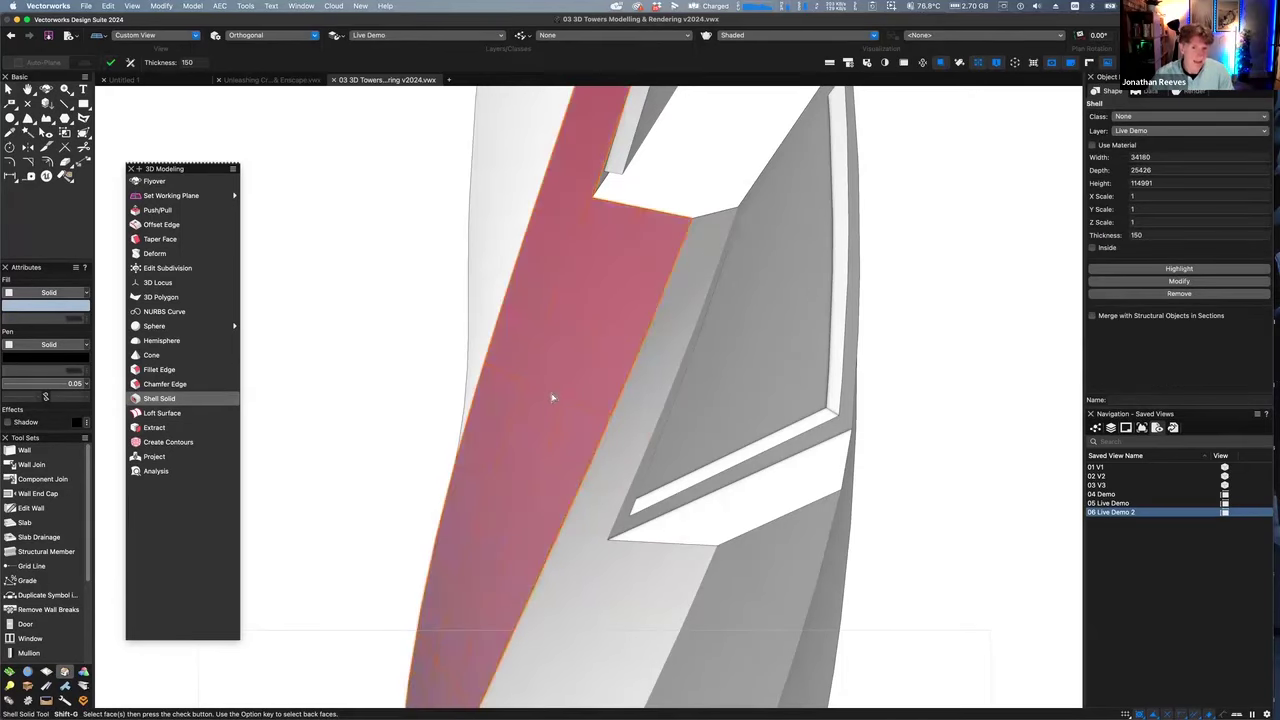
# Examine the blue shell's edge up close, move the shell off the tower and undo the move
pyautogui.hotkey('shift', 'c')
pyautogui.moveTo(514, 371); pyautogui.dragTo(688, 406)
pyautogui.scroll(5, 688, 406)
pyautogui.moveTo(688, 404); pyautogui.dragTo(502, 252, button='middle')
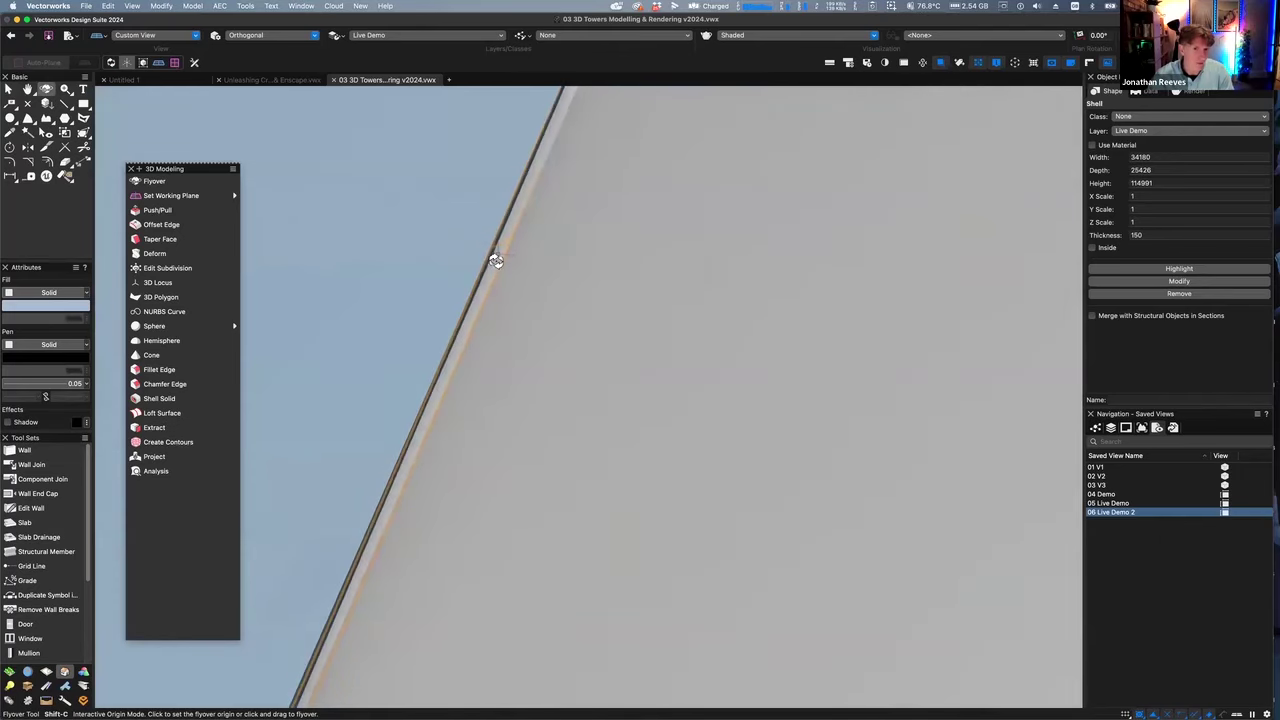
pyautogui.scroll(-3, 495, 262)
pyautogui.scroll(-10, 497, 271)
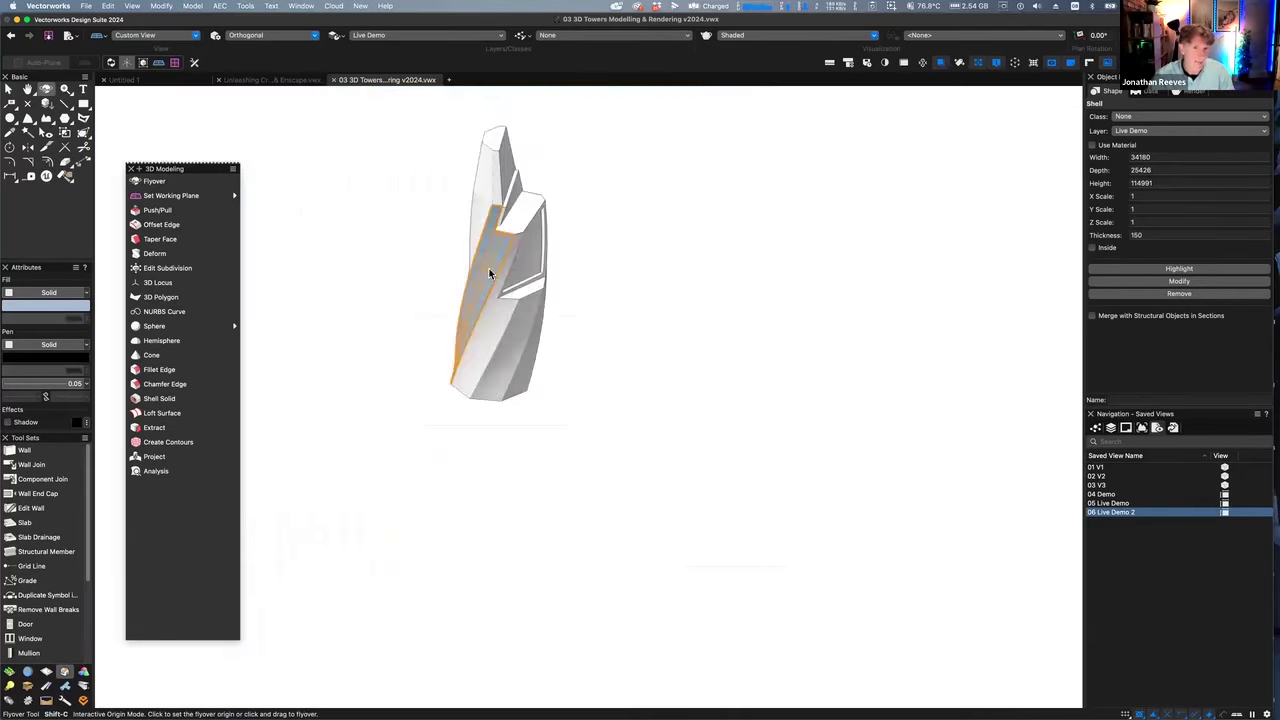
pyautogui.press('x')
pyautogui.moveTo(490, 270); pyautogui.dragTo(423, 260)
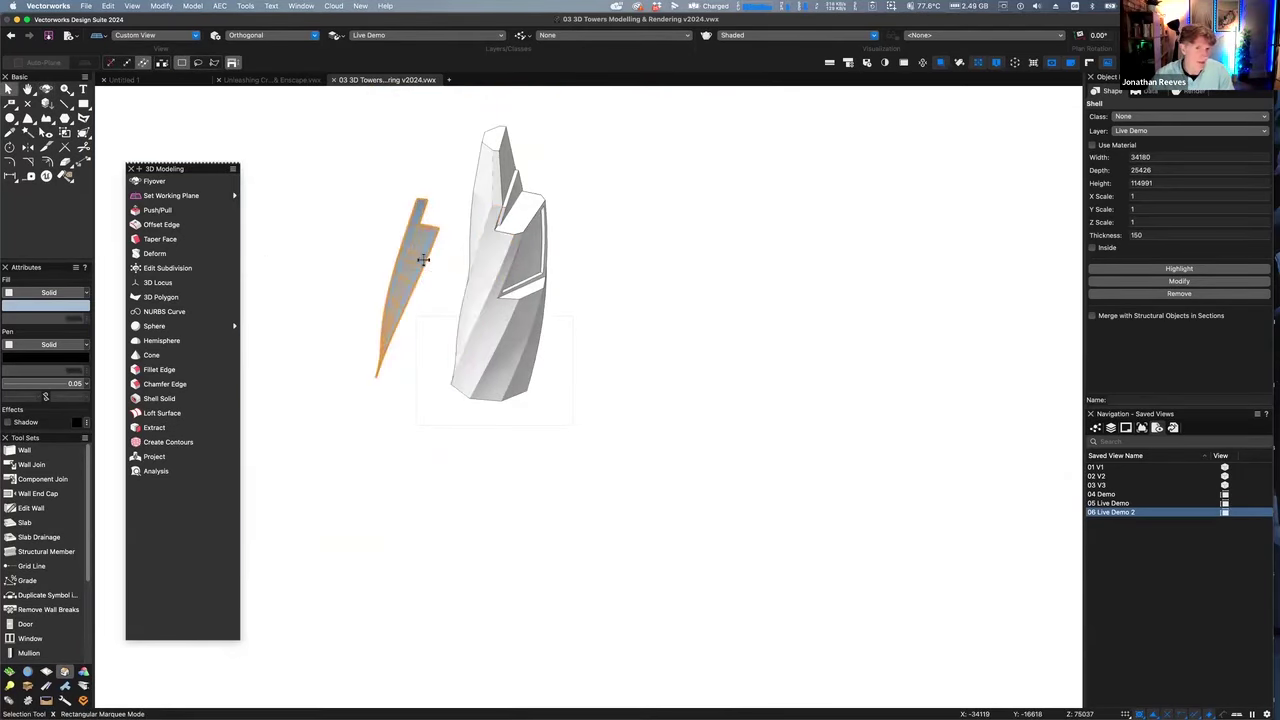
pyautogui.press('super+z')
# Extract the large framed panel face between the two terraces as a surface, working in the Right Isometric view
pyautogui.scroll(10, 527, 222)
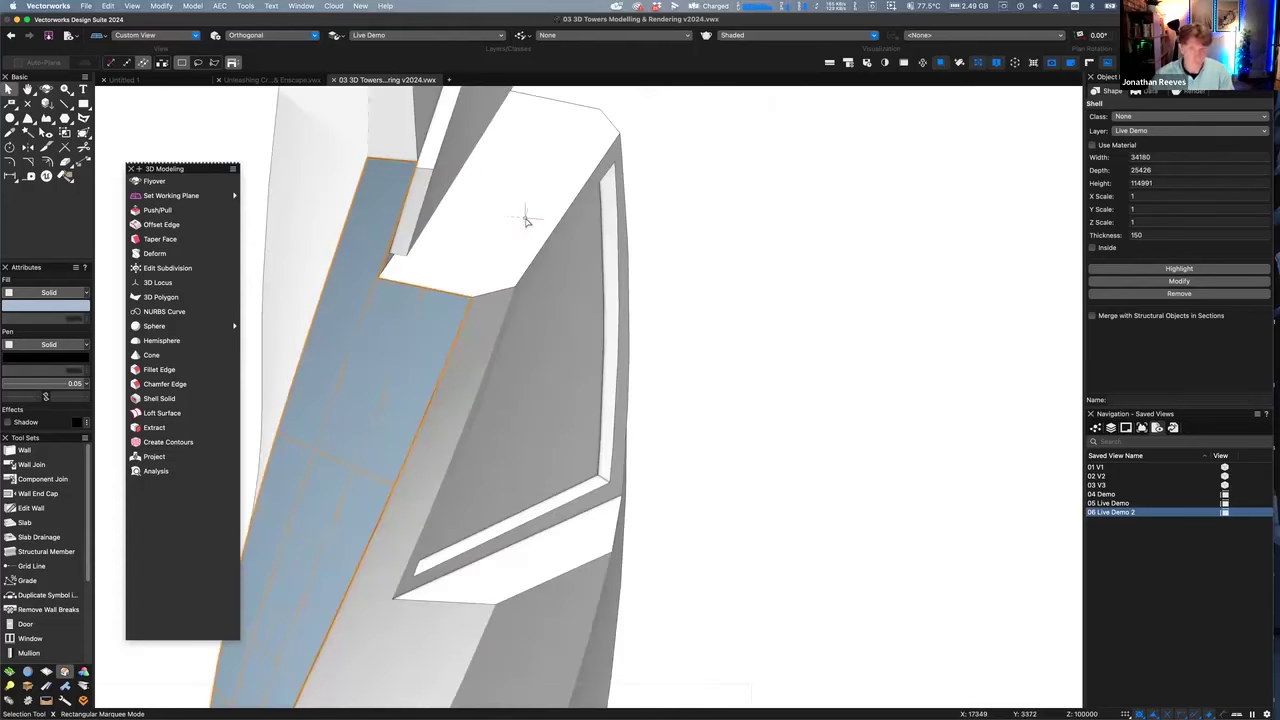
pyautogui.press('KP_3')
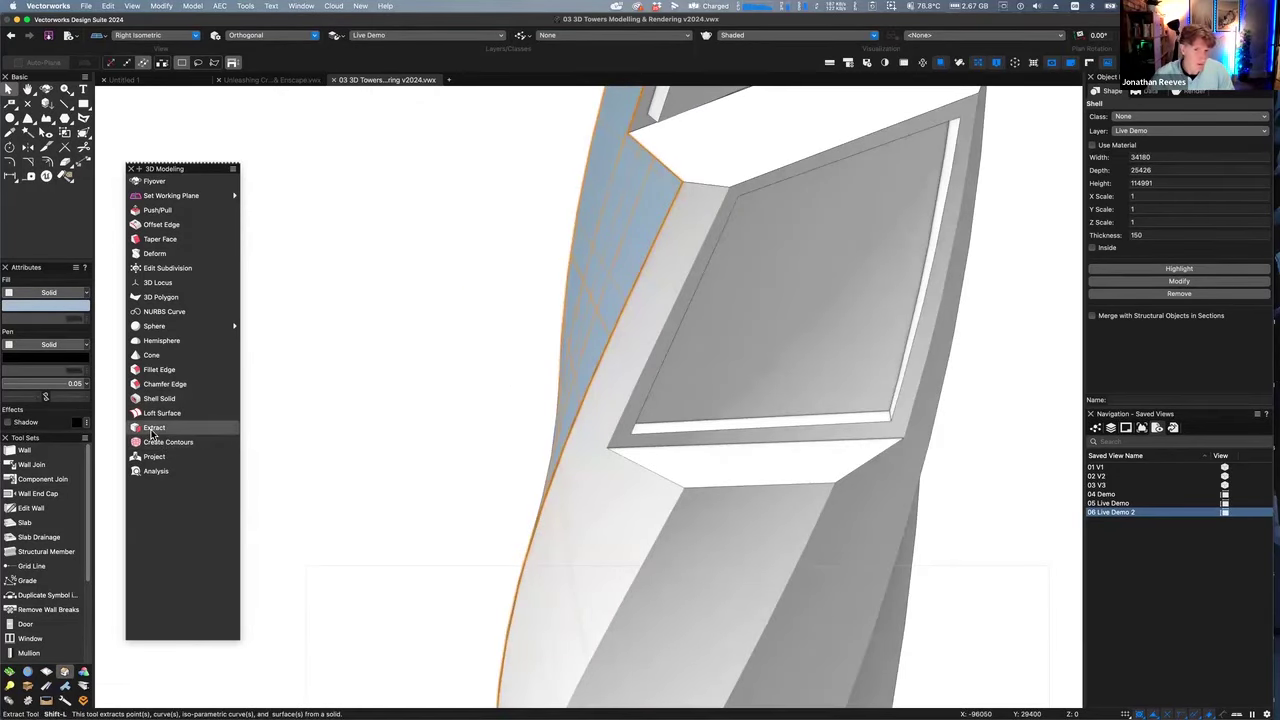
pyautogui.click(152, 429)
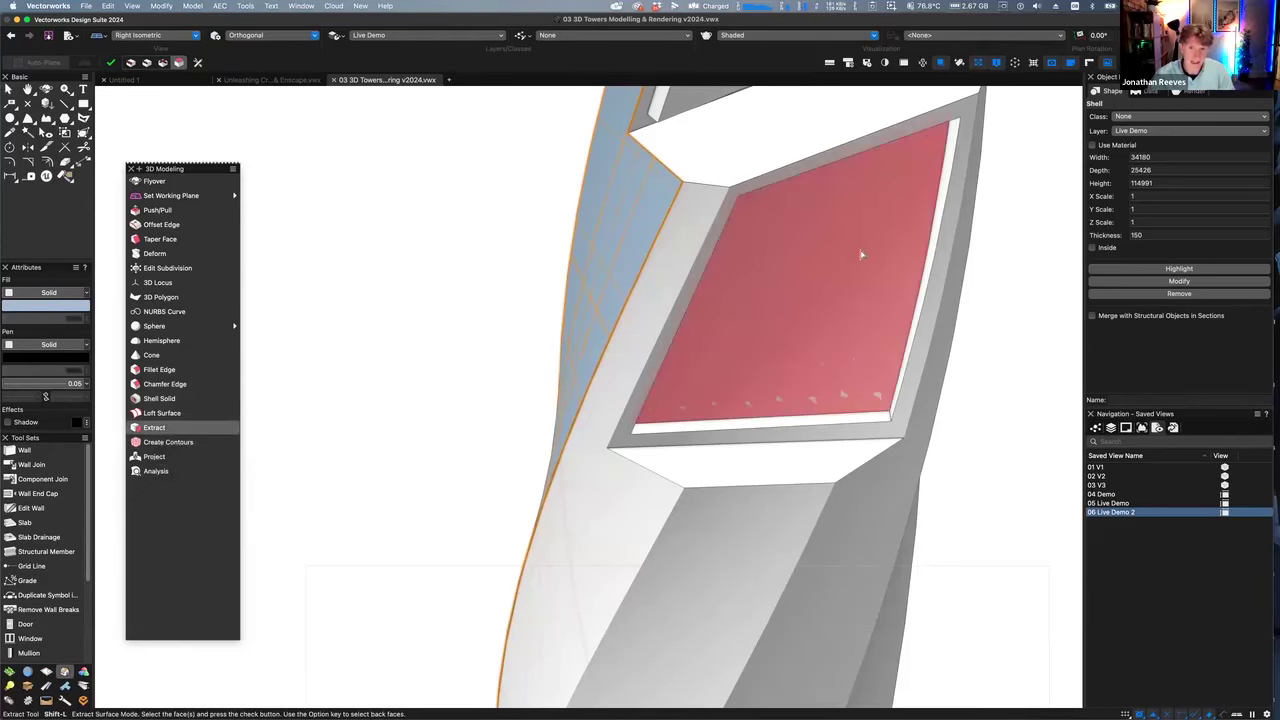
pyautogui.click(861, 254)
pyautogui.click(112, 64)
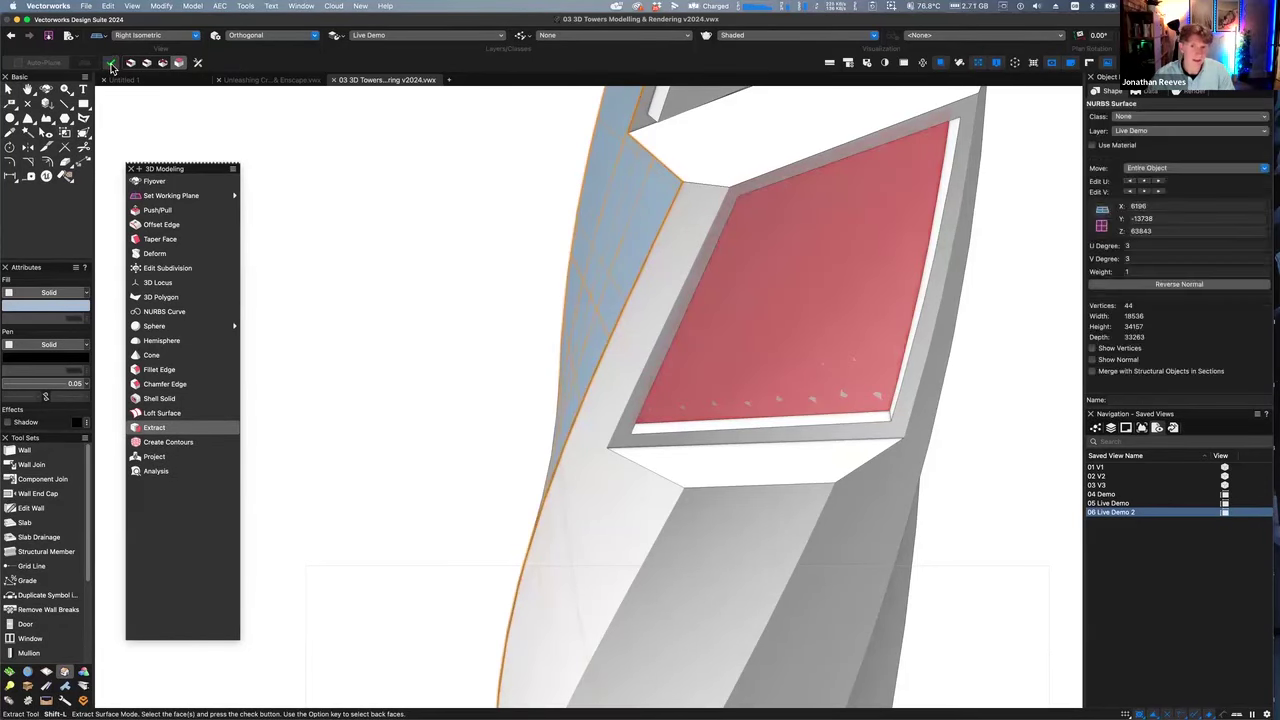
# Turn the extracted framed panel surface between the two terraces into a shell with a thickness of 150
pyautogui.click(158, 398)
pyautogui.click(723, 277)
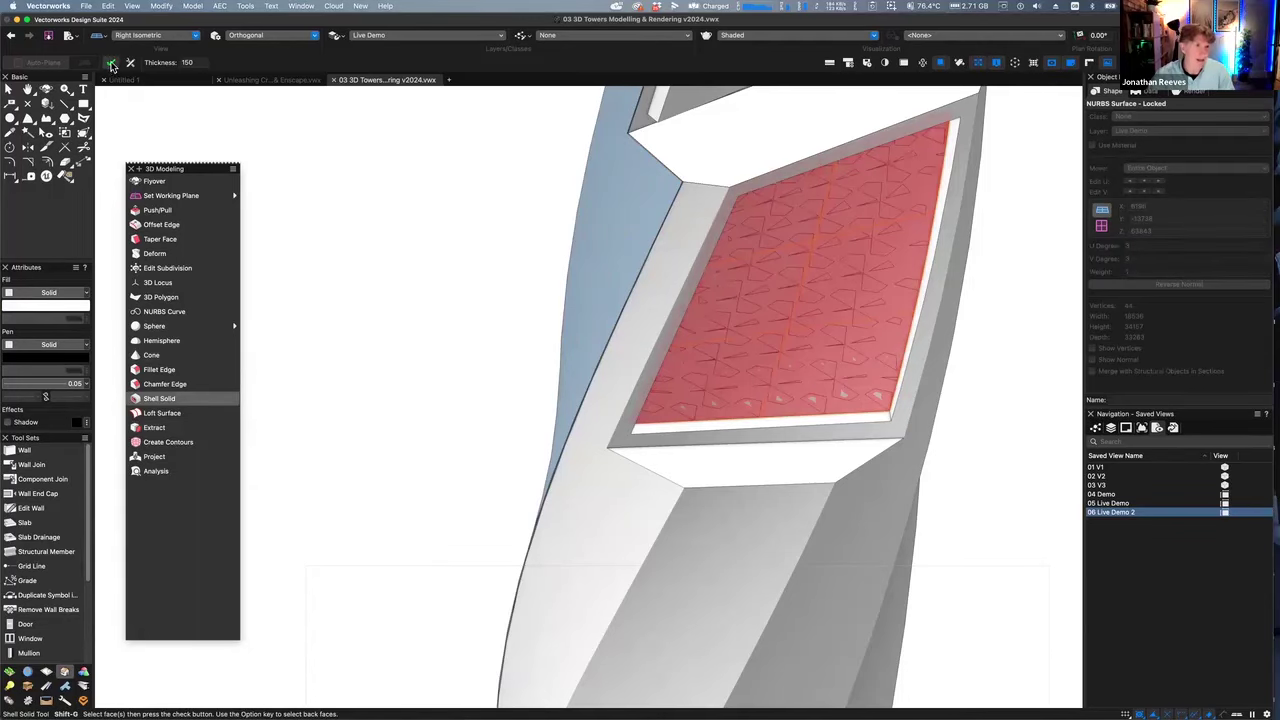
pyautogui.click(112, 64)
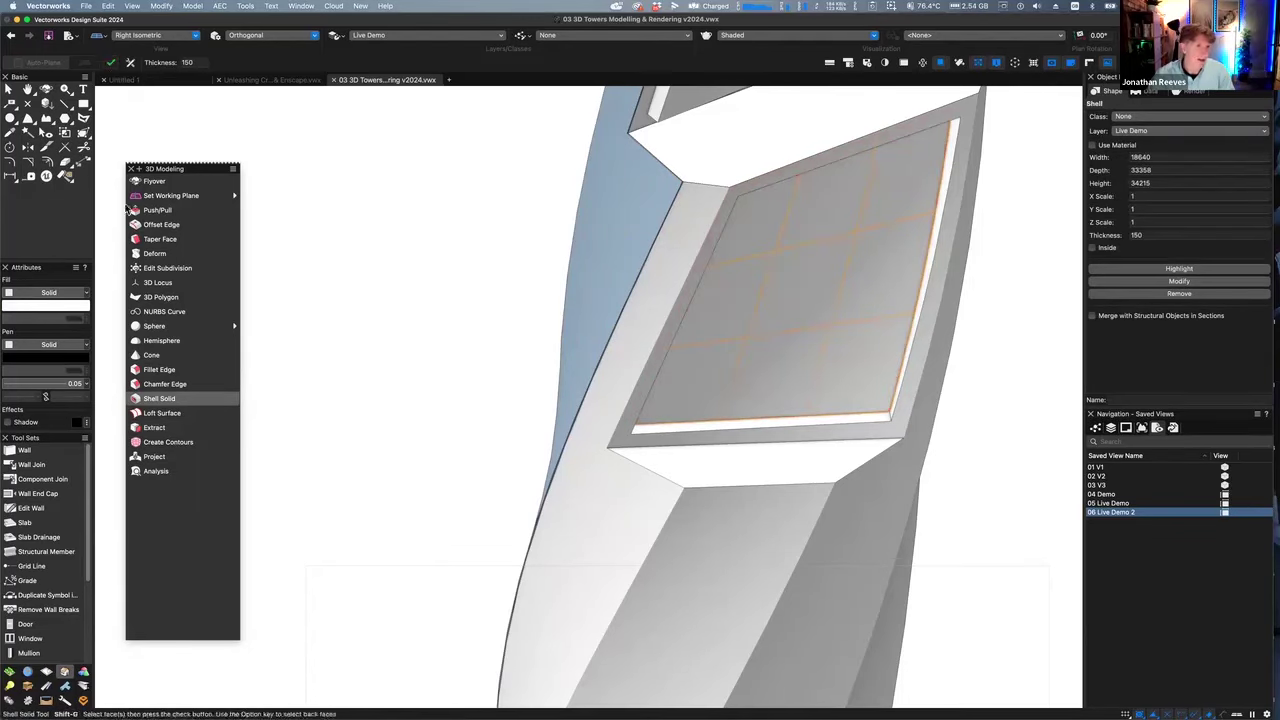
# Give the new panel shell a solid fill in CC-92 Spanish Red from the Benjamin Moore Designer Classics palette and deselect it
pyautogui.click(45, 306)
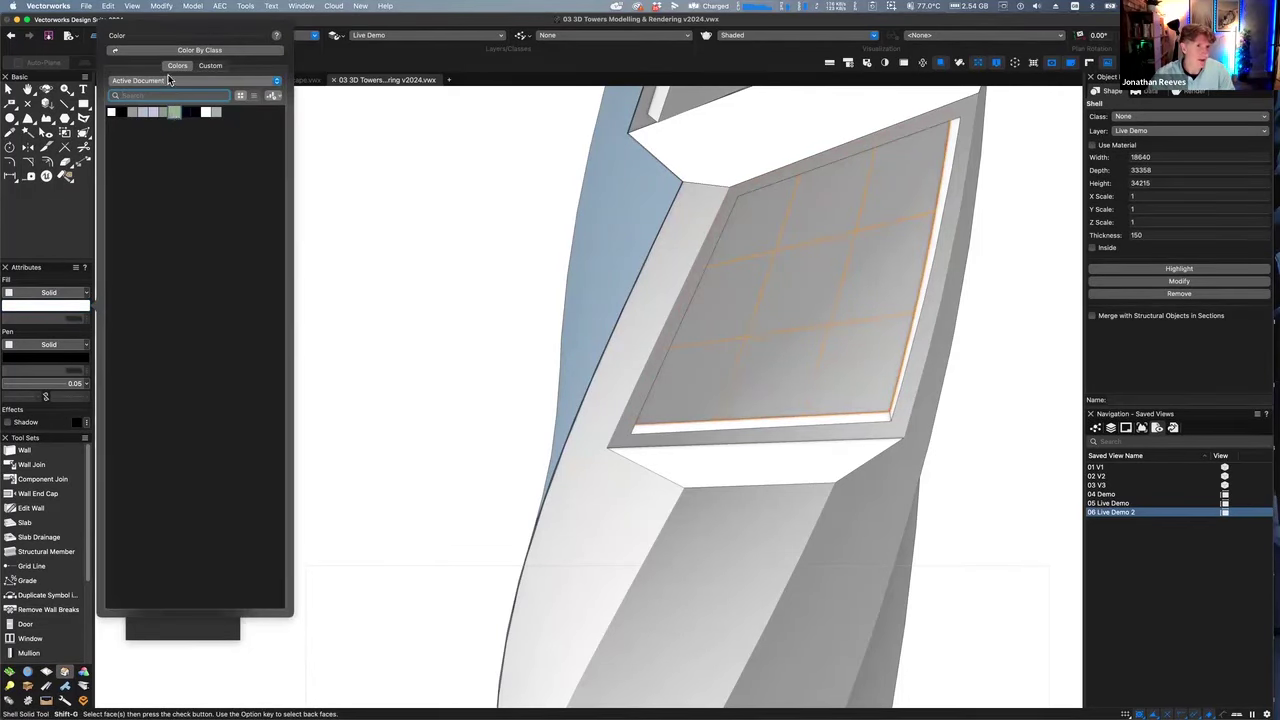
pyautogui.click(170, 82)
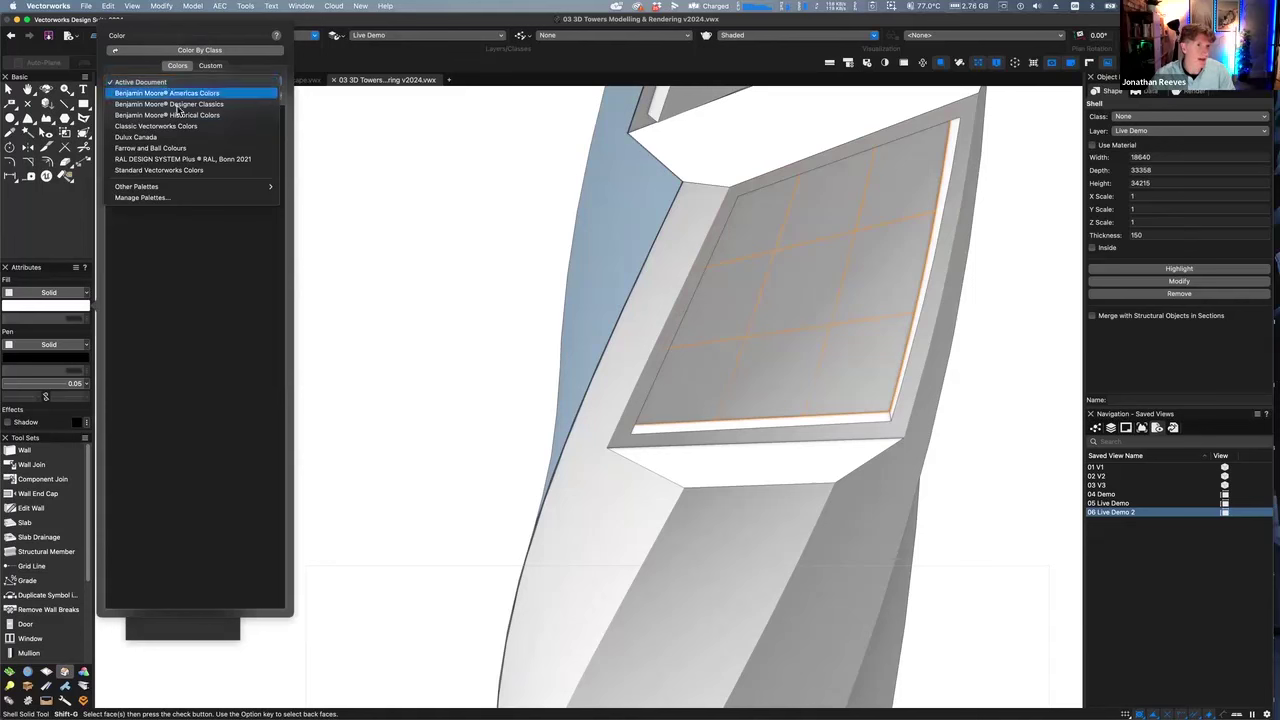
pyautogui.click(177, 104)
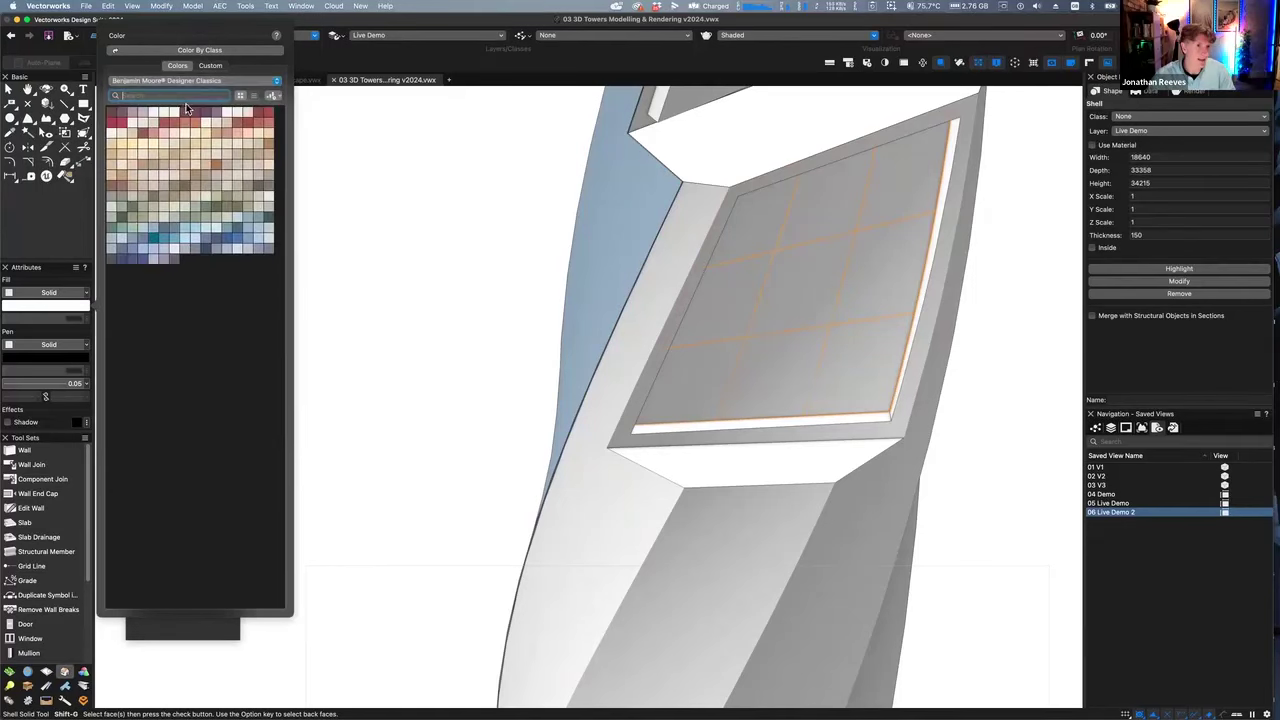
pyautogui.click(254, 96)
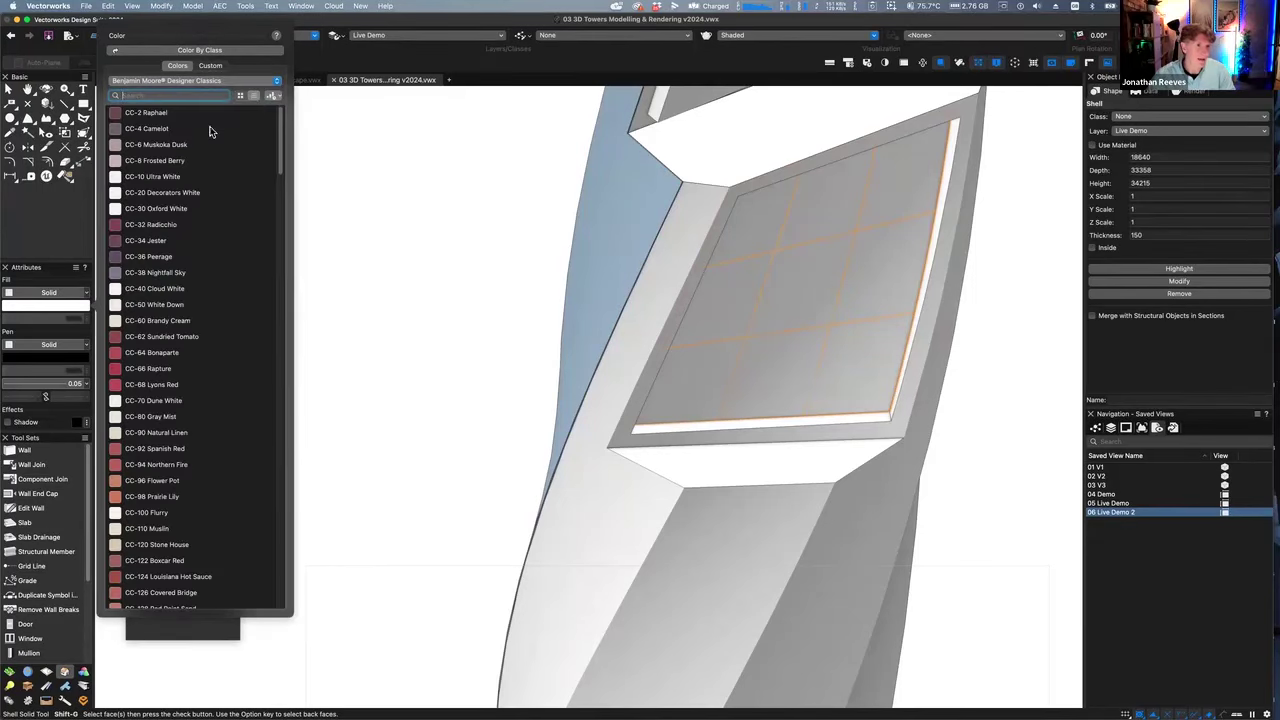
pyautogui.click(158, 449)
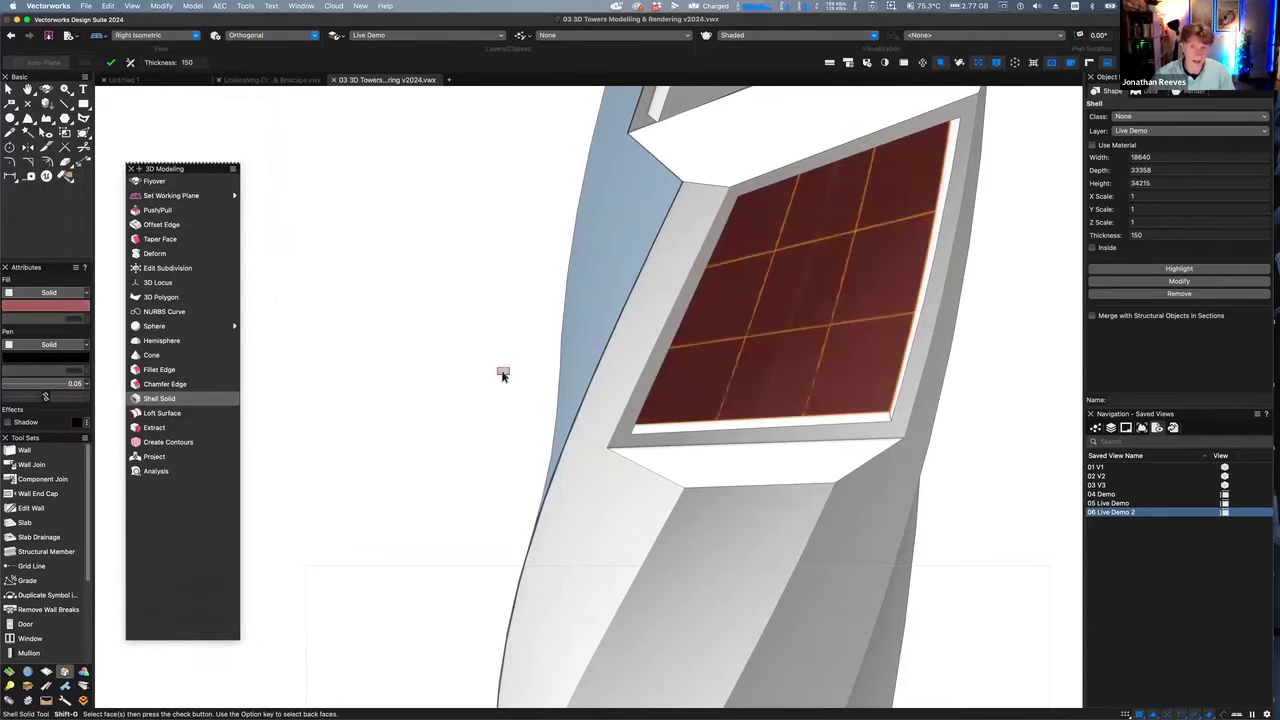
pyautogui.press('x')
pyautogui.press('x')
# Convert the white polyline on the upper terrace into a NURBS surface with Create Surface from Curves
pyautogui.scroll(-10, 768, 348)
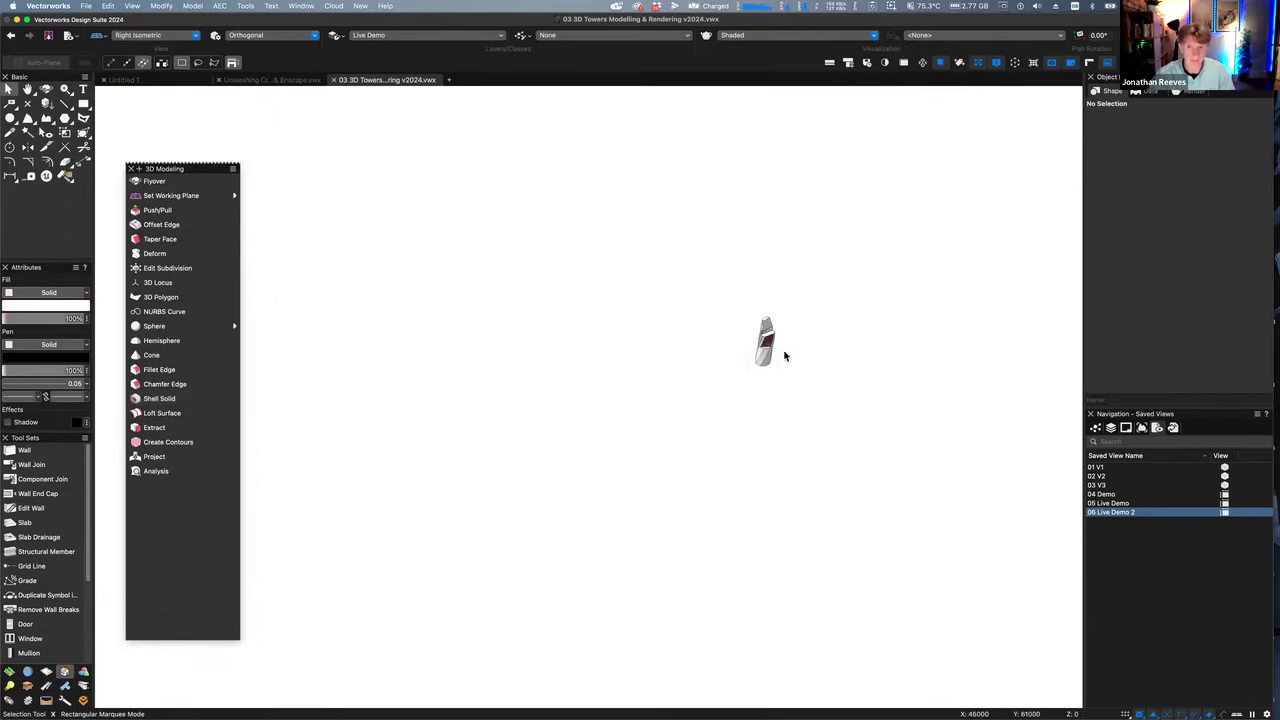
pyautogui.press('c')
pyautogui.moveTo(714, 287); pyautogui.dragTo(800, 429)
pyautogui.scroll(5, 670, 287)
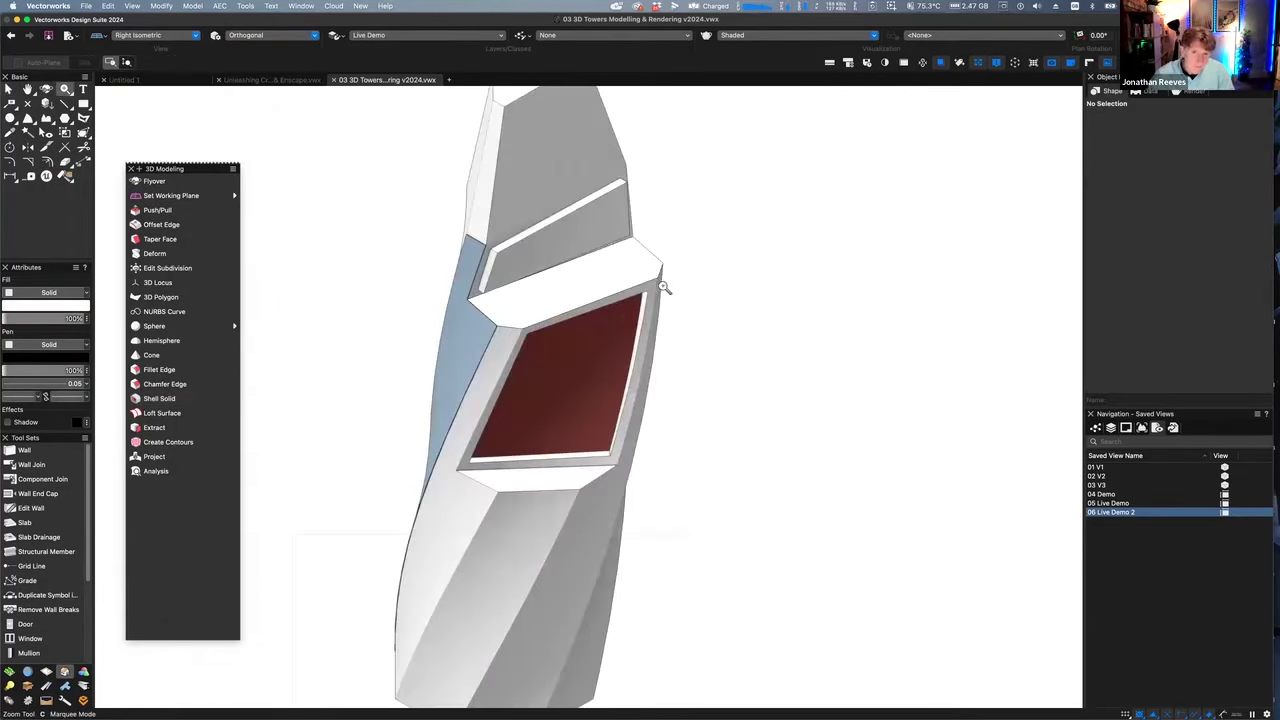
pyautogui.press('x')
pyautogui.click(557, 300)
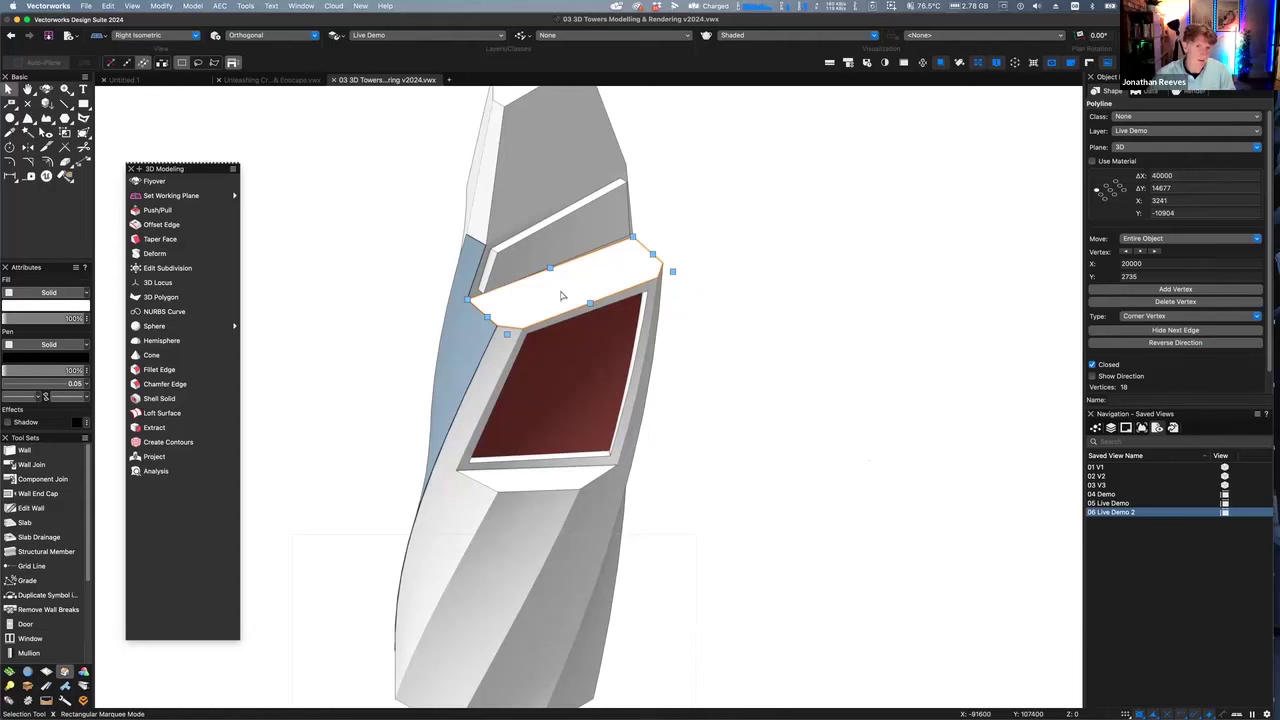
pyautogui.click(221, 7)
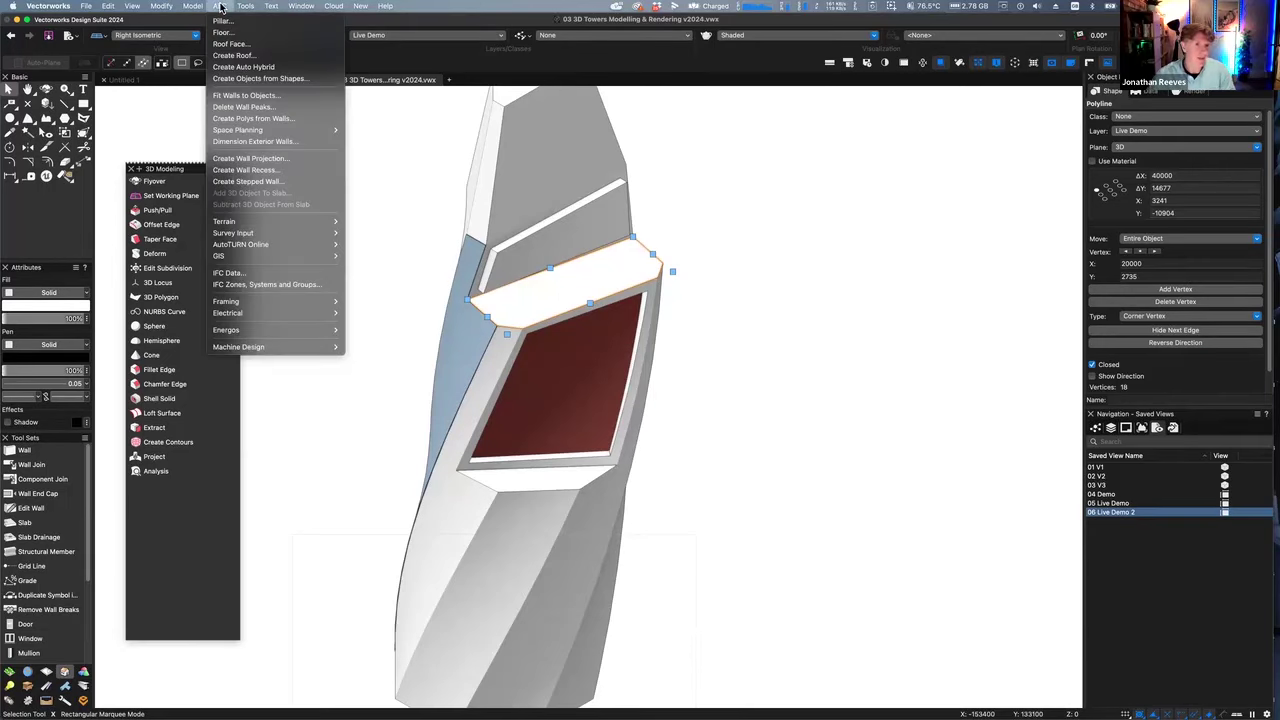
pyautogui.moveTo(181, 7)
pyautogui.moveTo(217, 168)
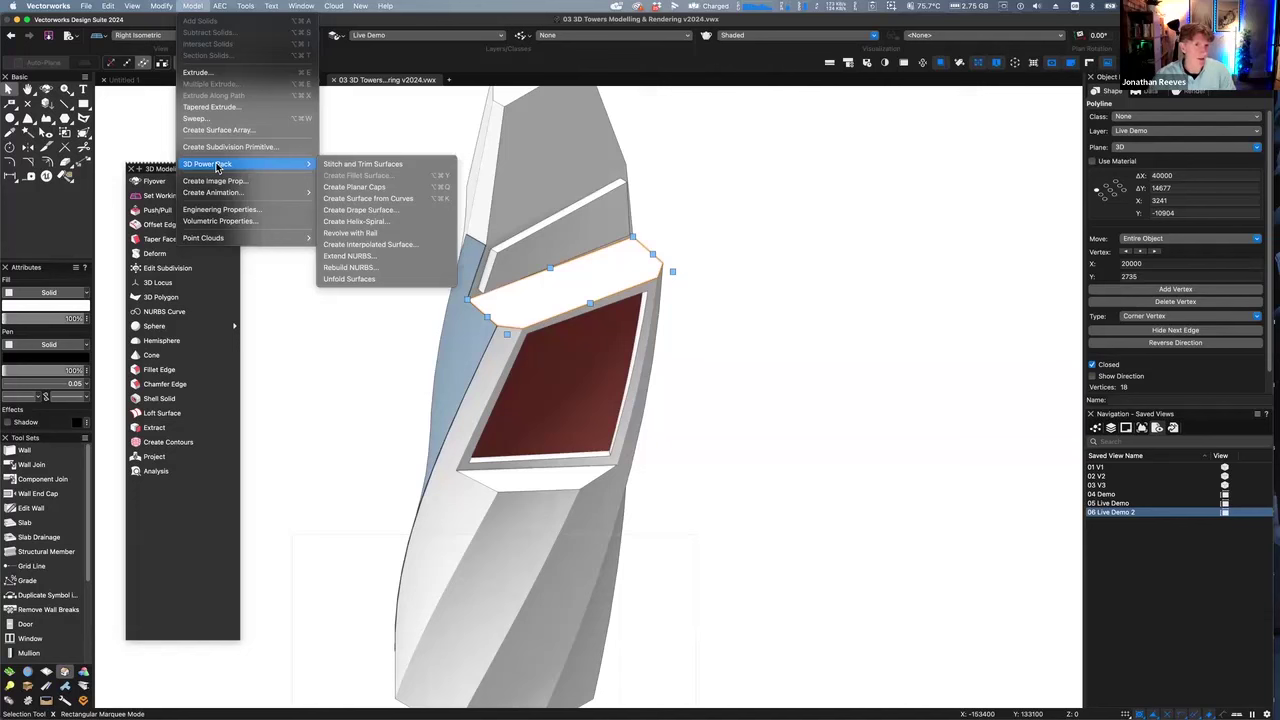
pyautogui.click(355, 205)
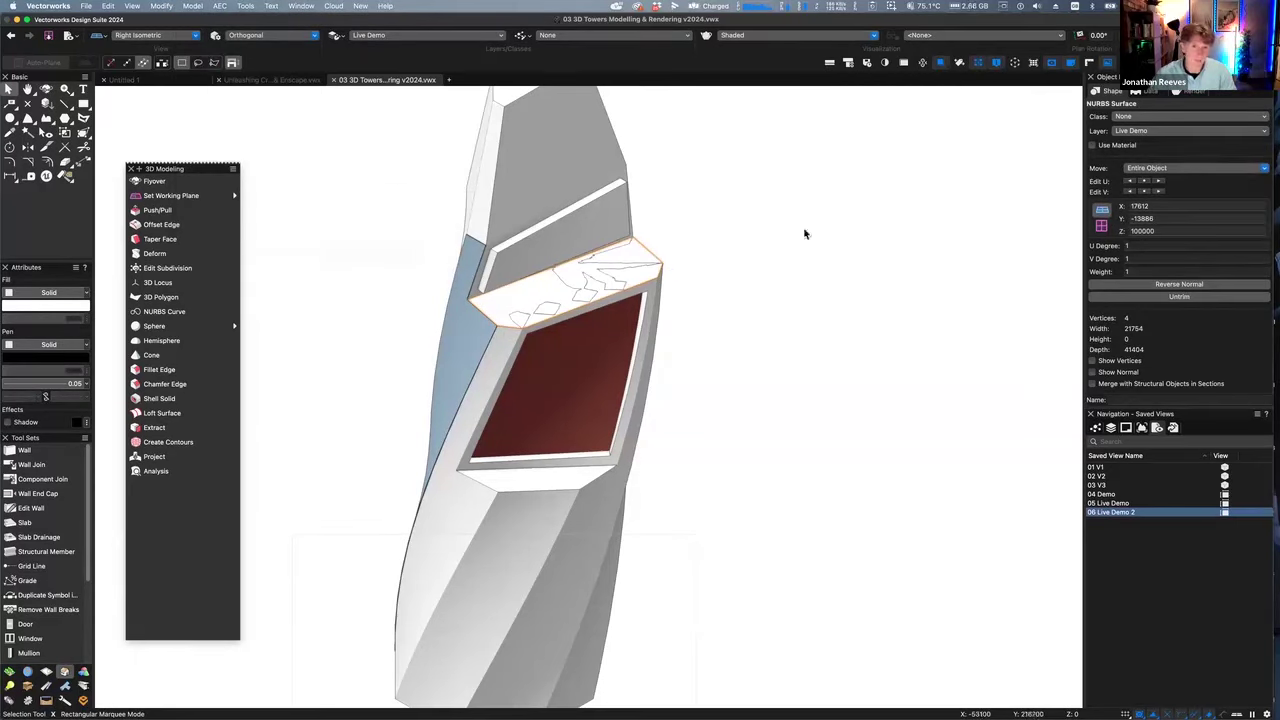
# Set both the U and V degree of the upper terrace's NURBS surface to 3
pyautogui.scroll(5, 771, 246)
pyautogui.scroll(-3, 514, 357)
pyautogui.scroll(-2, 891, 289)
pyautogui.scroll(2, 882, 306)
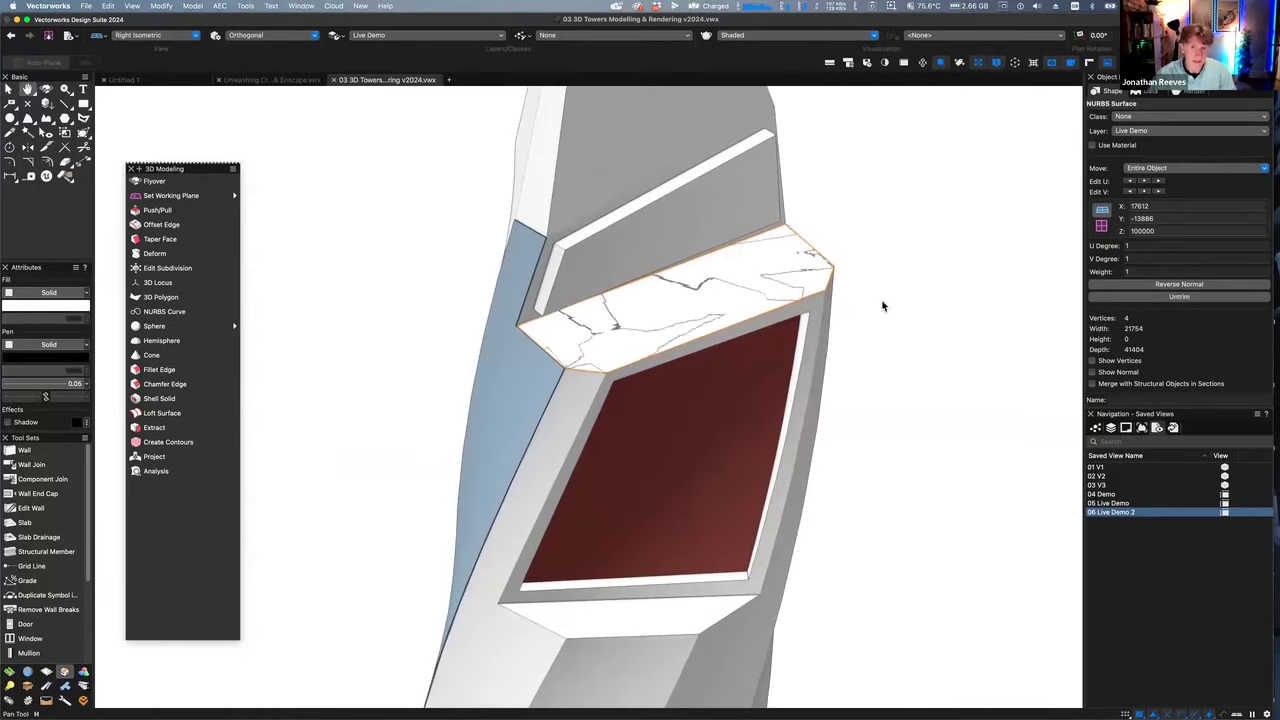
pyautogui.press('x')
pyautogui.click(1142, 247)
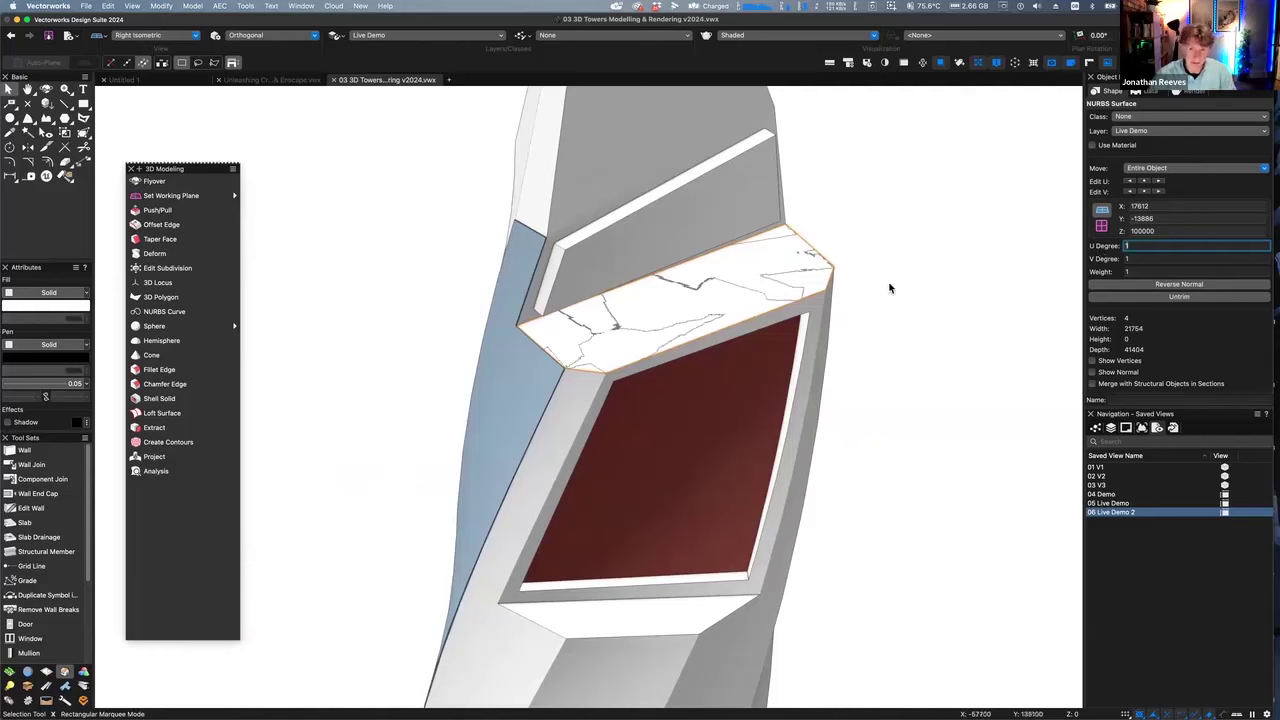
pyautogui.write('3')
pyautogui.press('Tab')
pyautogui.write('3')
pyautogui.press('Return')
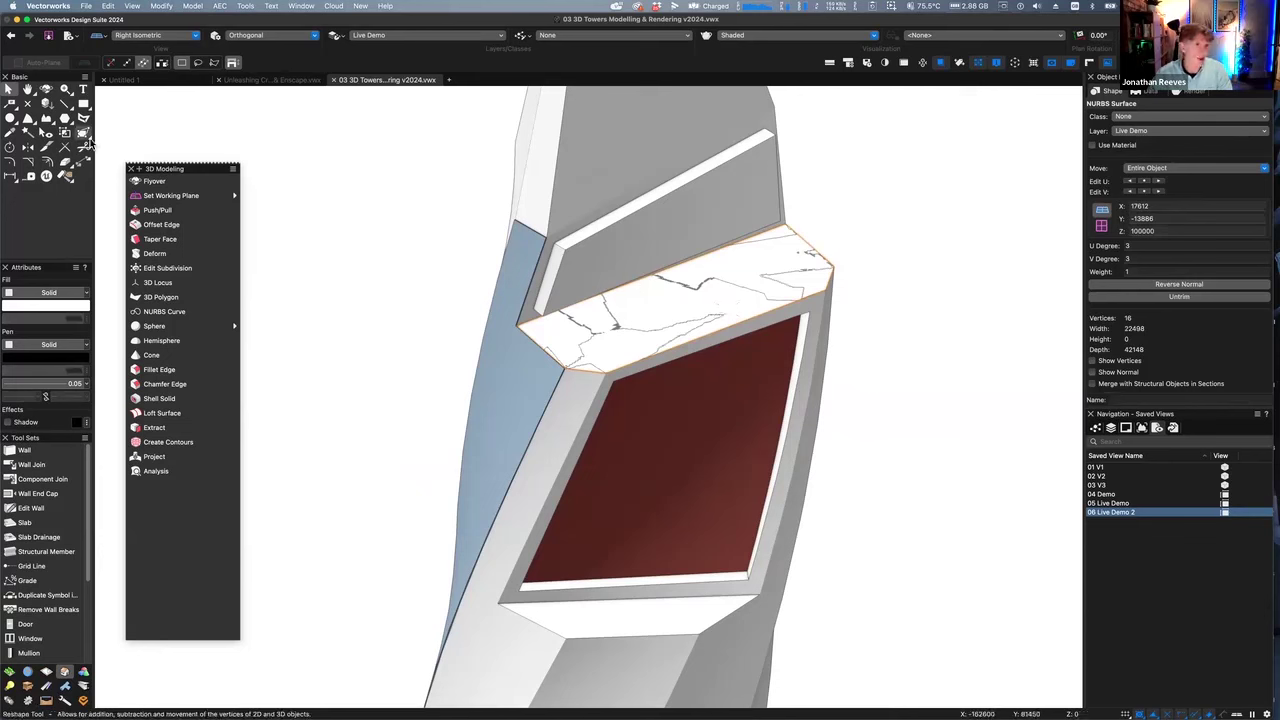
# Reshape the terrace surface by raising its two middle back-edge vertices vertically, one about 8300 and the other about 16300
pyautogui.hotkey('shift', 'r')
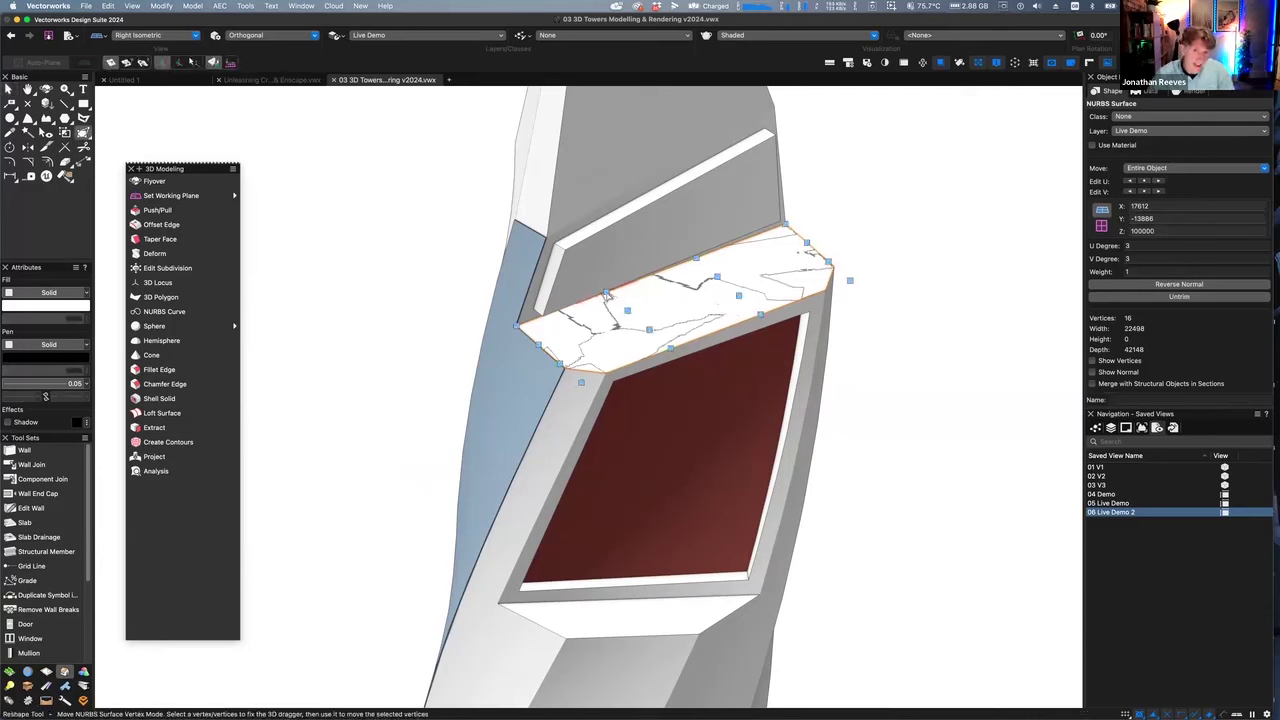
pyautogui.click(606, 293)
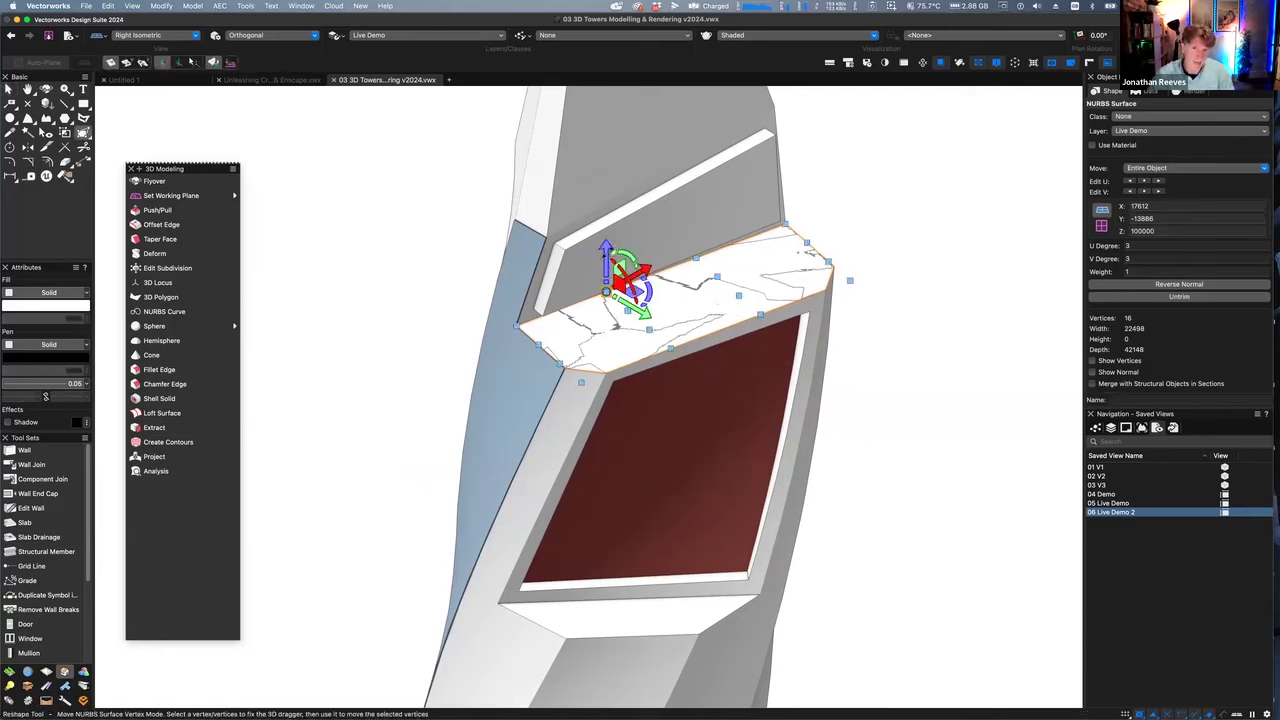
pyautogui.moveTo(660, 266); pyautogui.dragTo(660, 210)
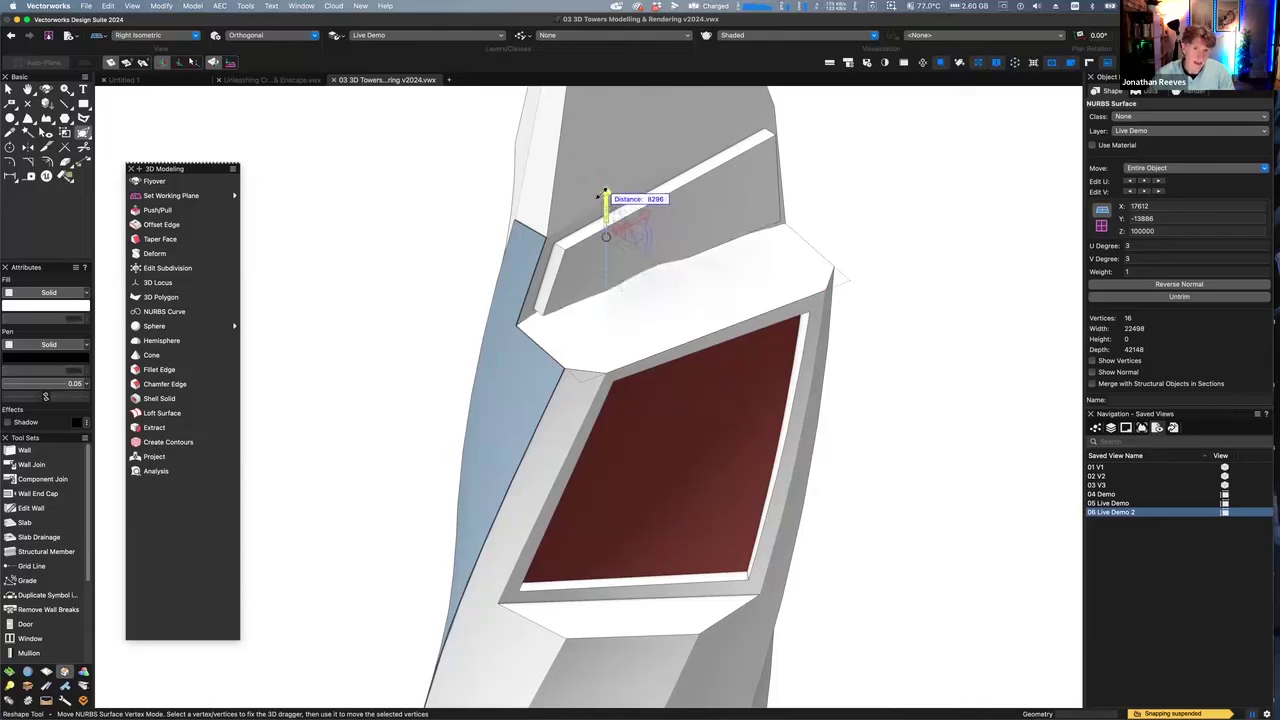
pyautogui.click(697, 258)
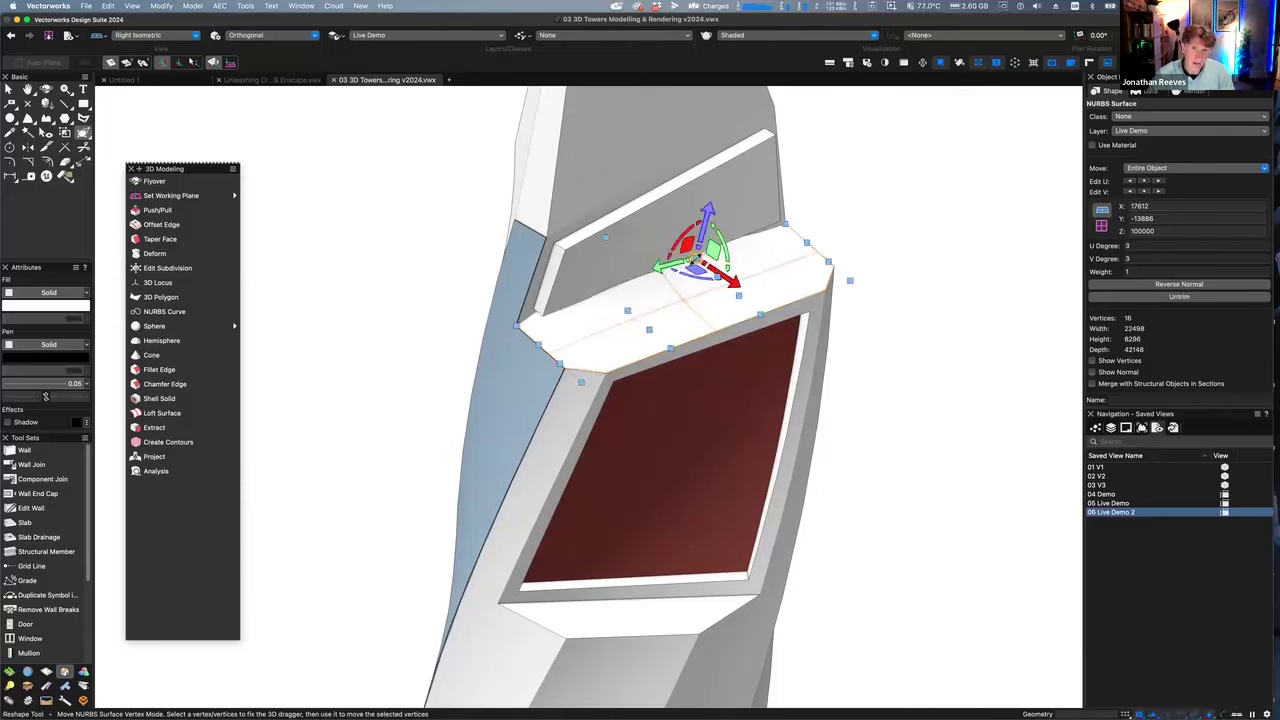
pyautogui.click(230, 65)
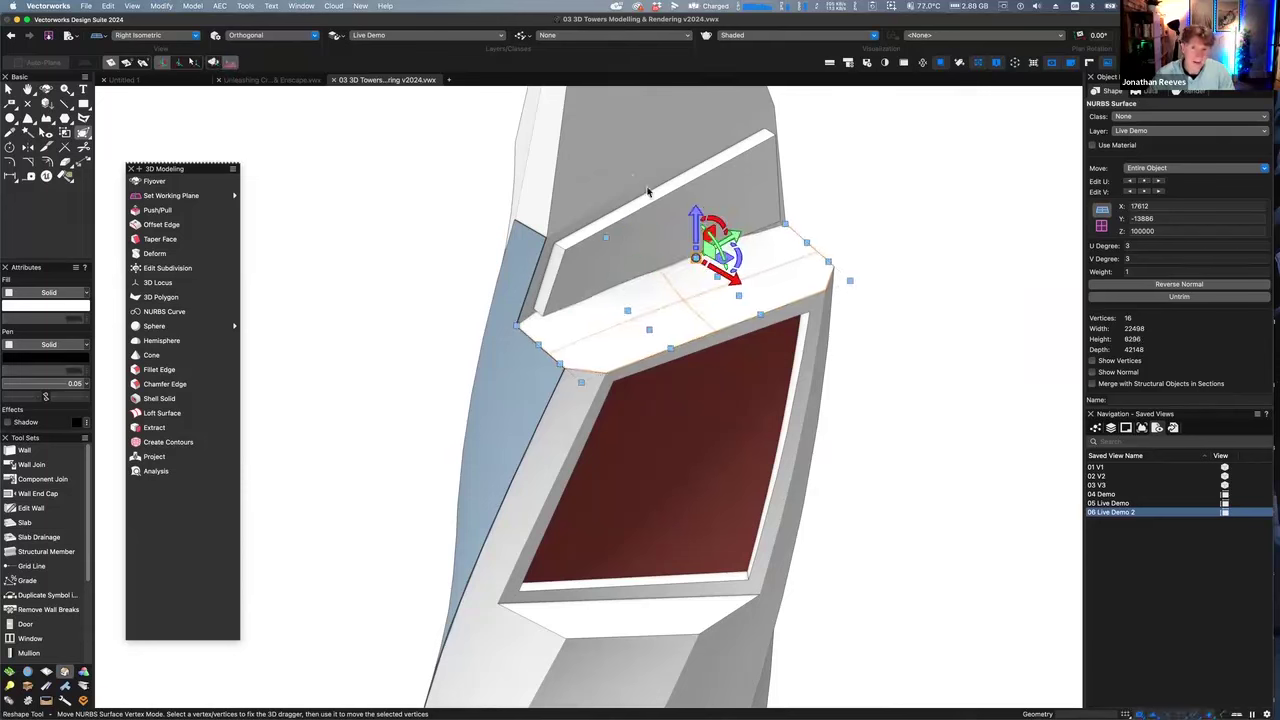
pyautogui.moveTo(697, 213); pyautogui.dragTo(697, 104)
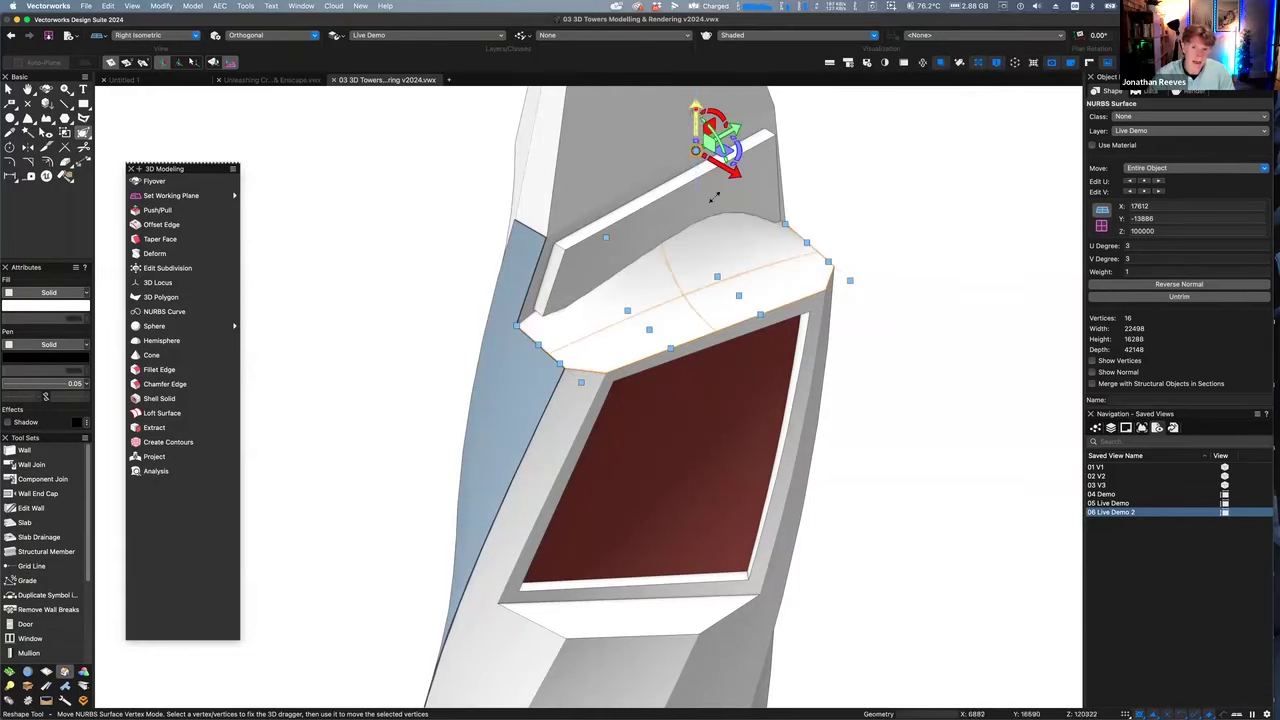
# Pull a front-edge vertex and the corner vertex beside the blue facade outward from the tower, and raise the inner vertices between them
pyautogui.click(757, 314)
pyautogui.moveTo(790, 330); pyautogui.dragTo(891, 421)
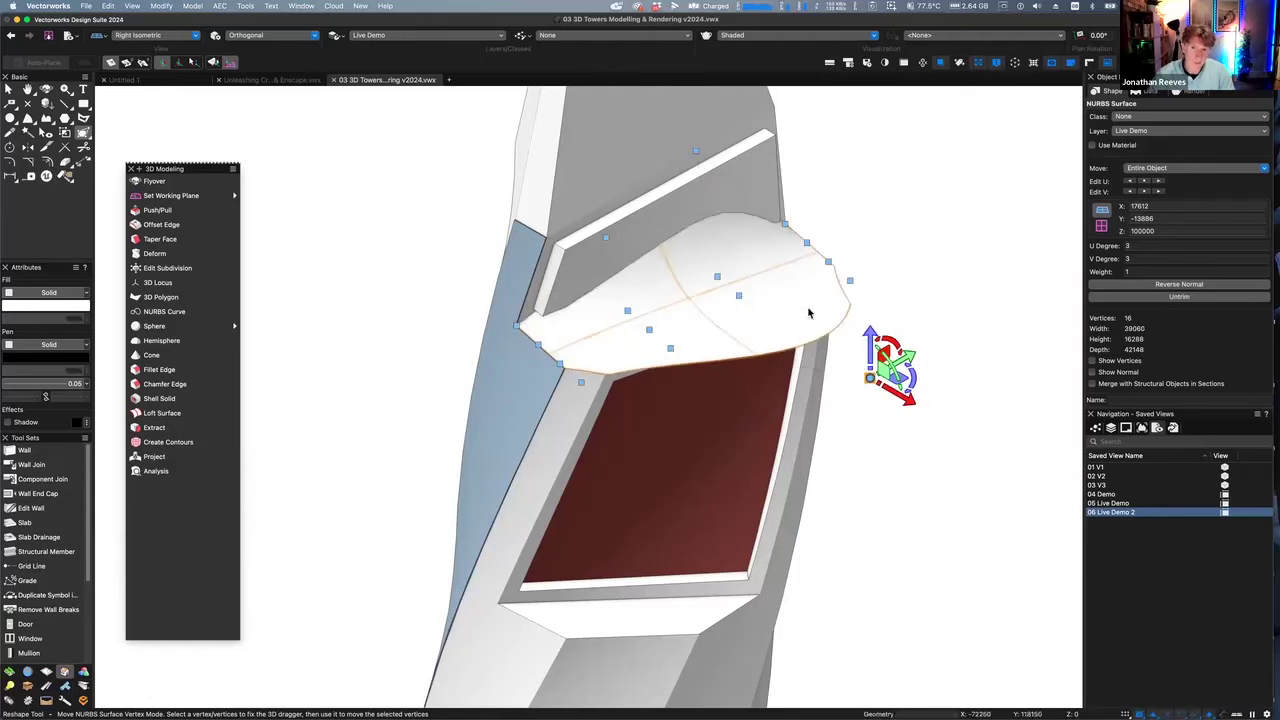
pyautogui.click(737, 296)
pyautogui.moveTo(727, 260)
pyautogui.mouseDown()
pyautogui.moveTo(737, 169)
pyautogui.moveTo(791, 126)
pyautogui.moveTo(885, 143)
pyautogui.moveTo(915, 134)
pyautogui.mouseUp()
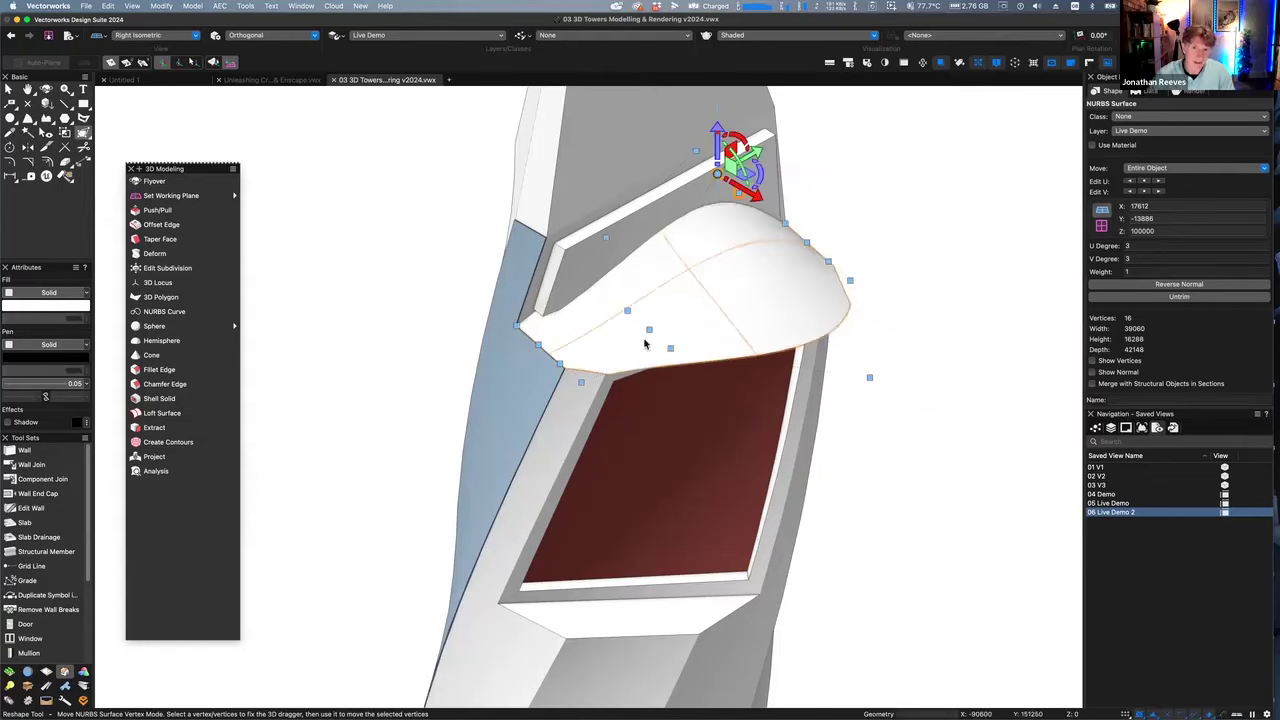
pyautogui.click(559, 365)
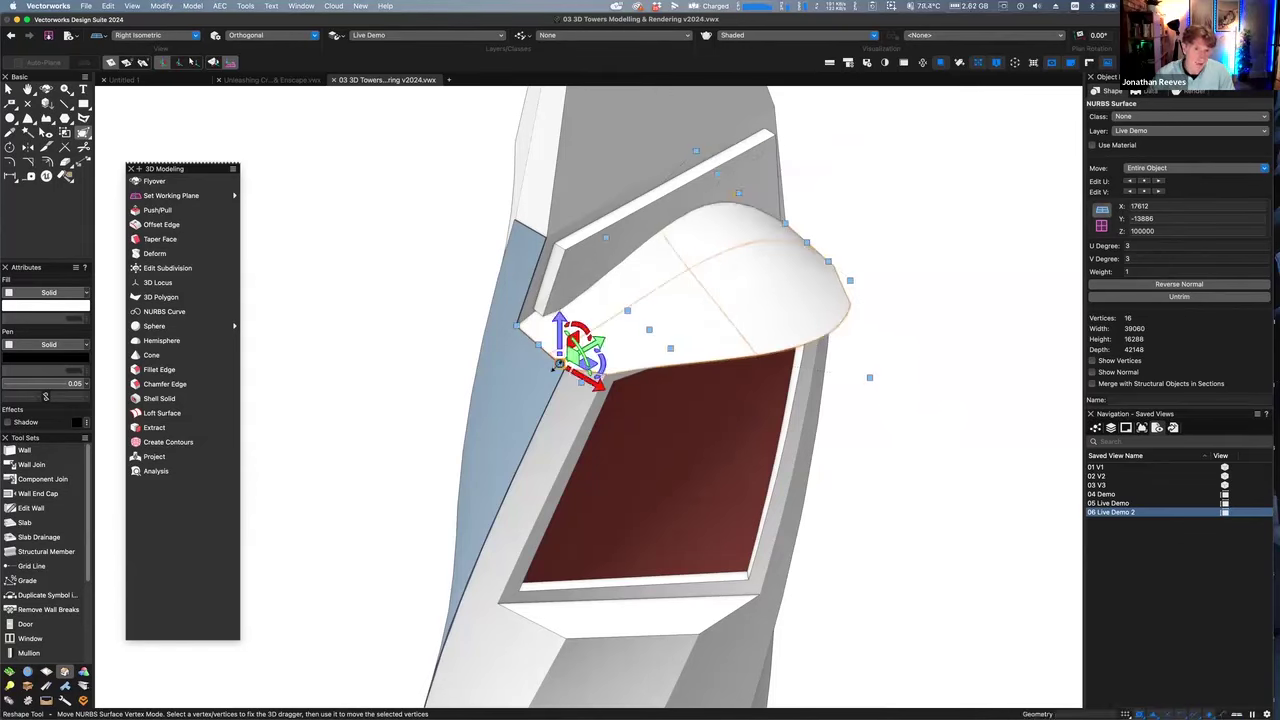
pyautogui.moveTo(565, 352); pyautogui.dragTo(445, 430)
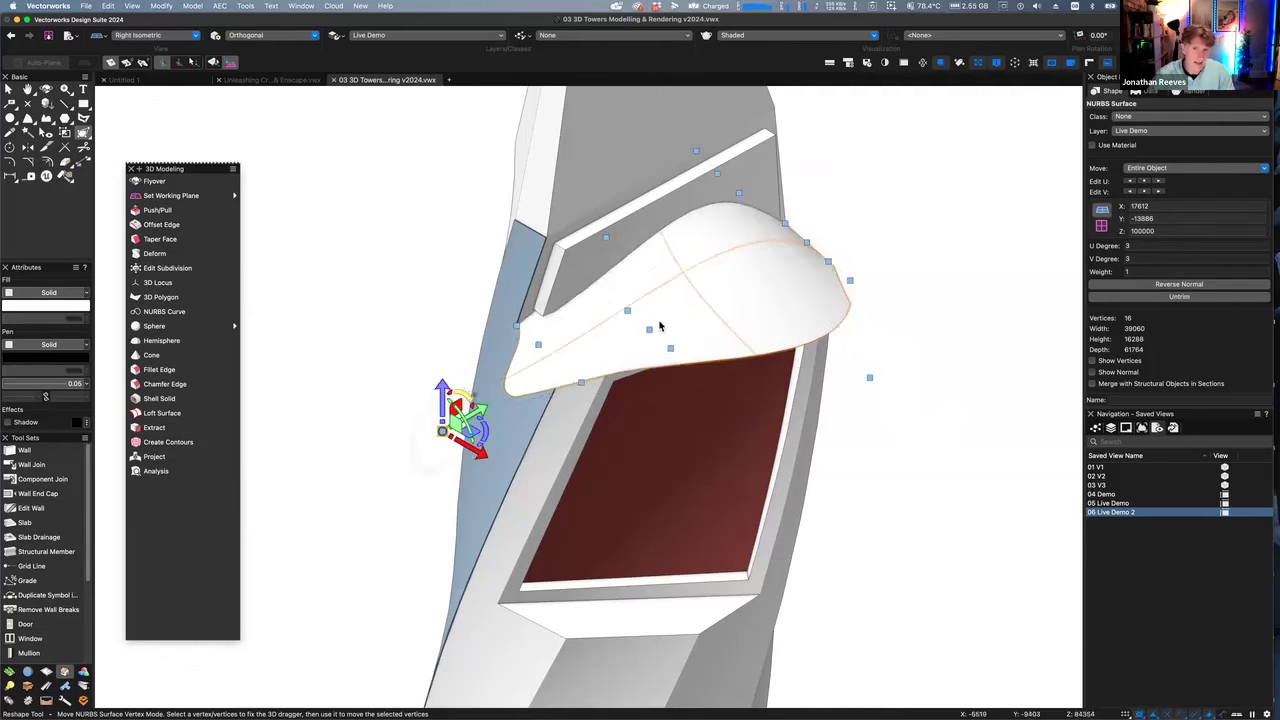
# Orbit round to the canopy's pointed end and lift the end-edge vertex beside the tower to curl that tip upward
pyautogui.hotkey('shift', 'c')
pyautogui.moveTo(826, 429); pyautogui.dragTo(709, 417)
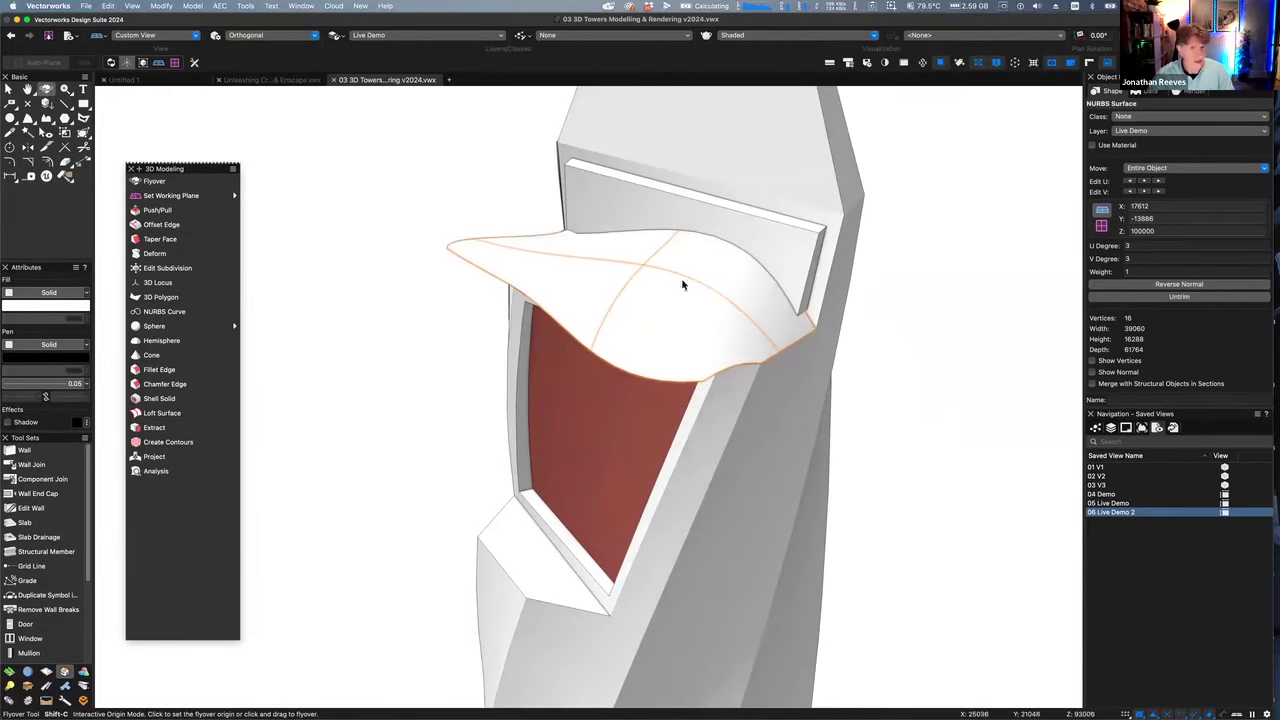
pyautogui.hotkey('shift', 'r')
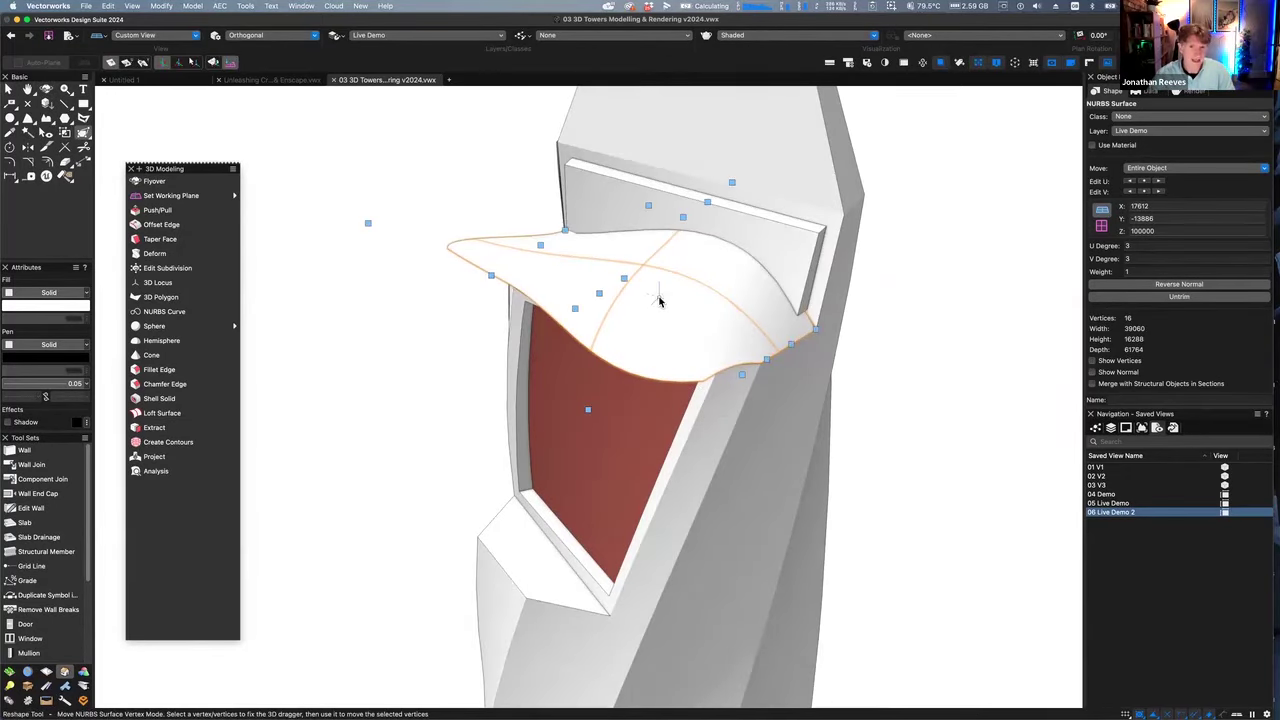
pyautogui.click(540, 246)
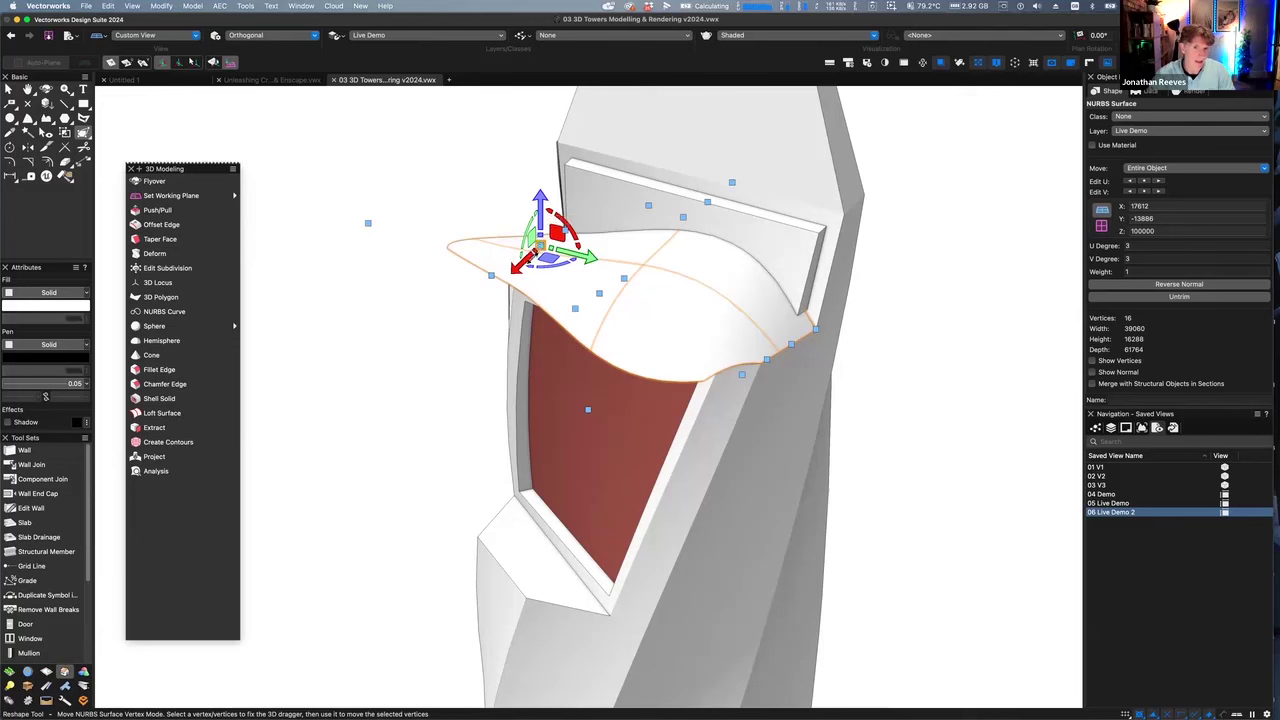
pyautogui.moveTo(558, 213); pyautogui.dragTo(472, 138)
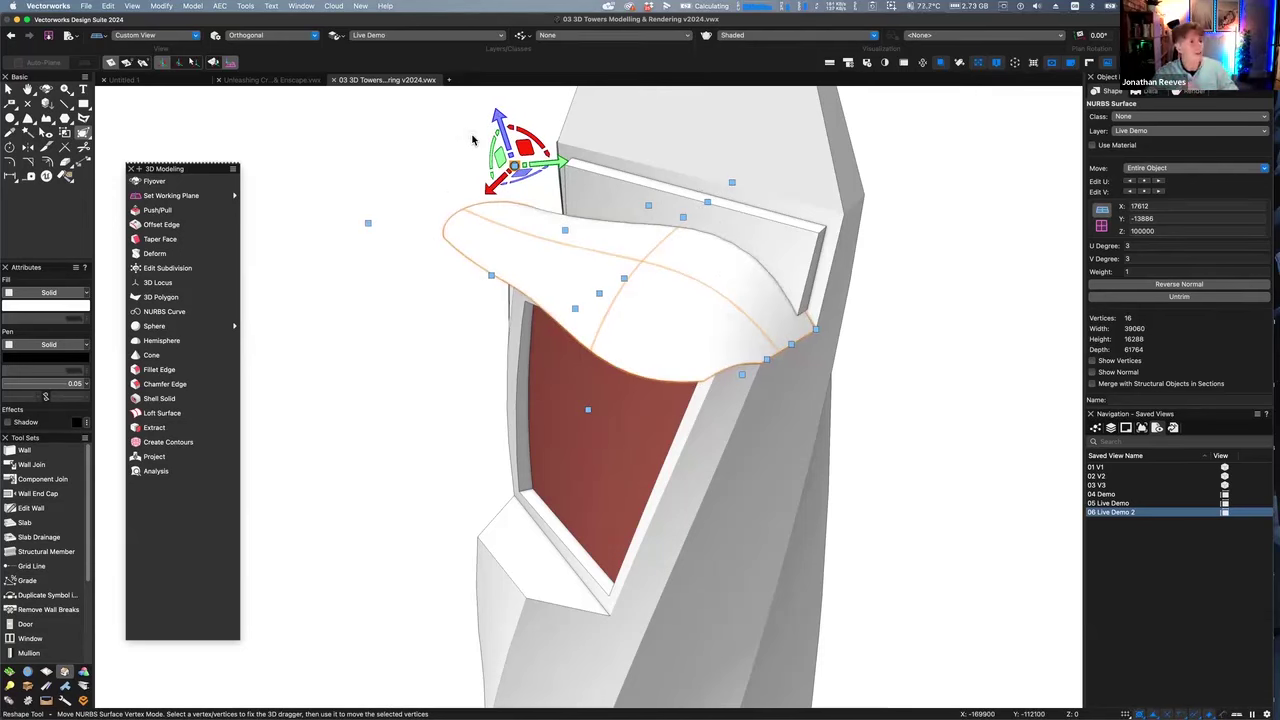
pyautogui.press('x')
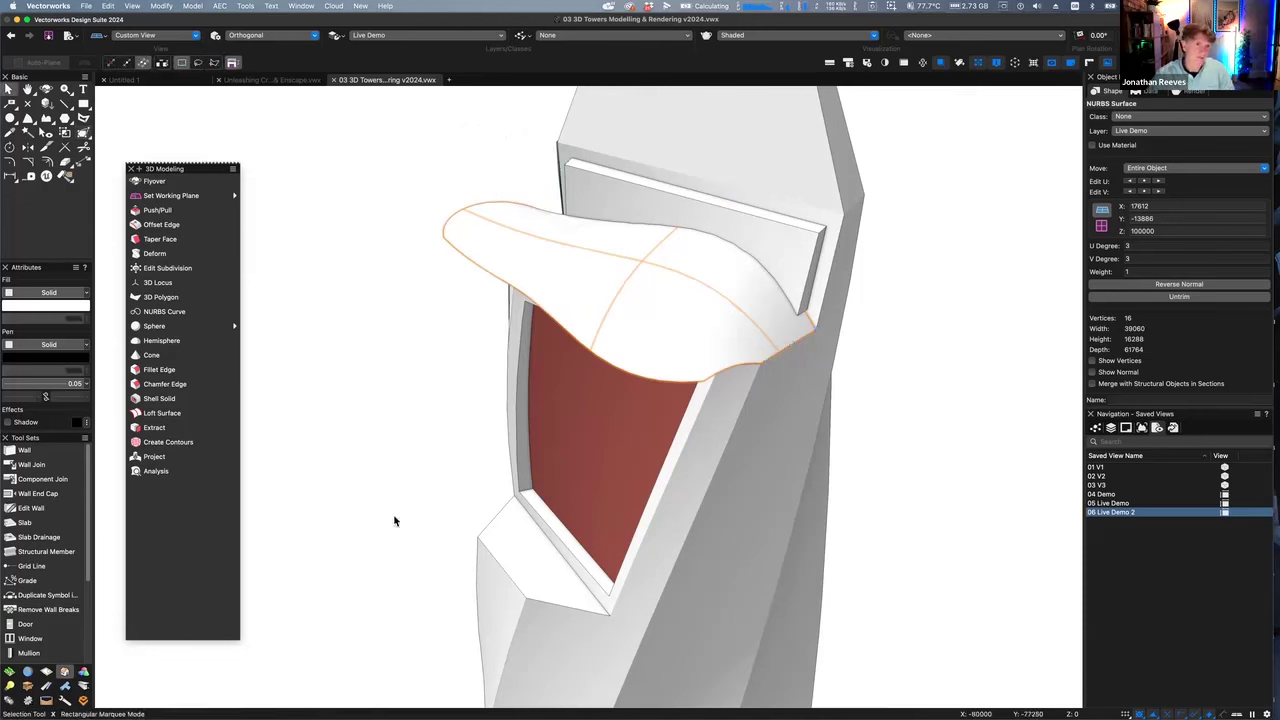
# Turn the reshaped canopy surface into a shell with a thickness of 150
pyautogui.click(160, 398)
pyautogui.click(526, 246)
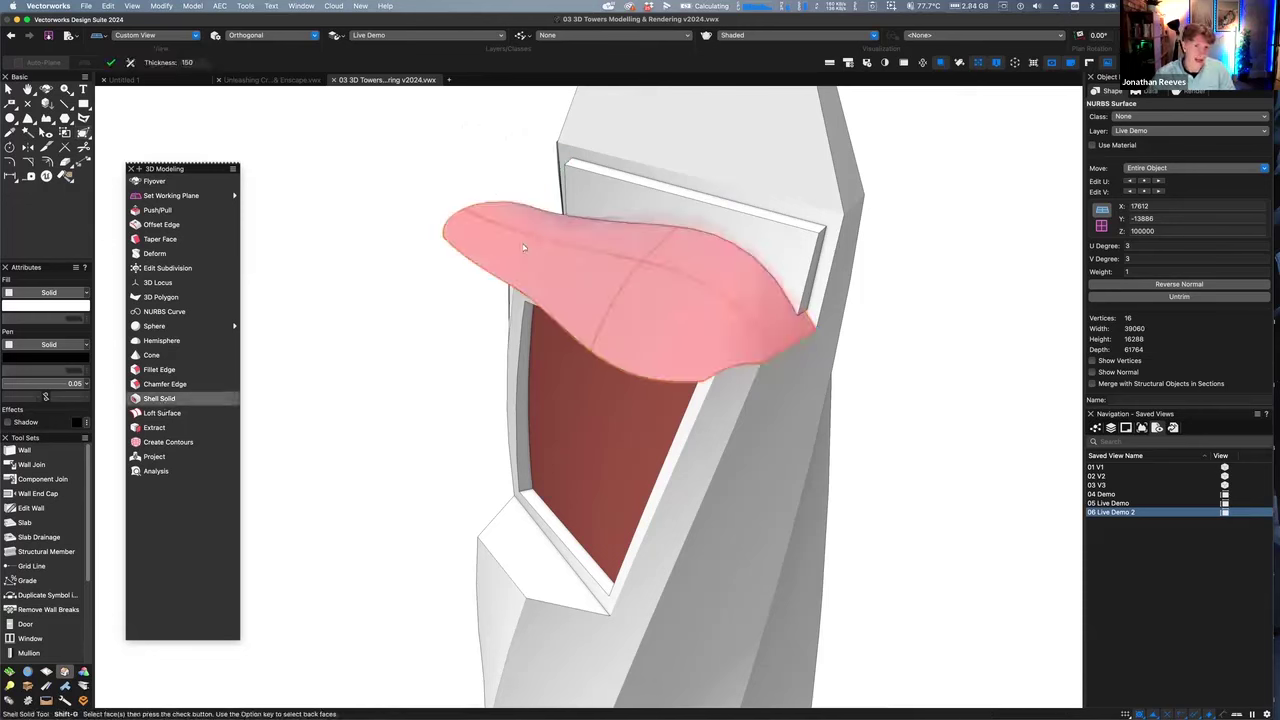
pyautogui.click(111, 63)
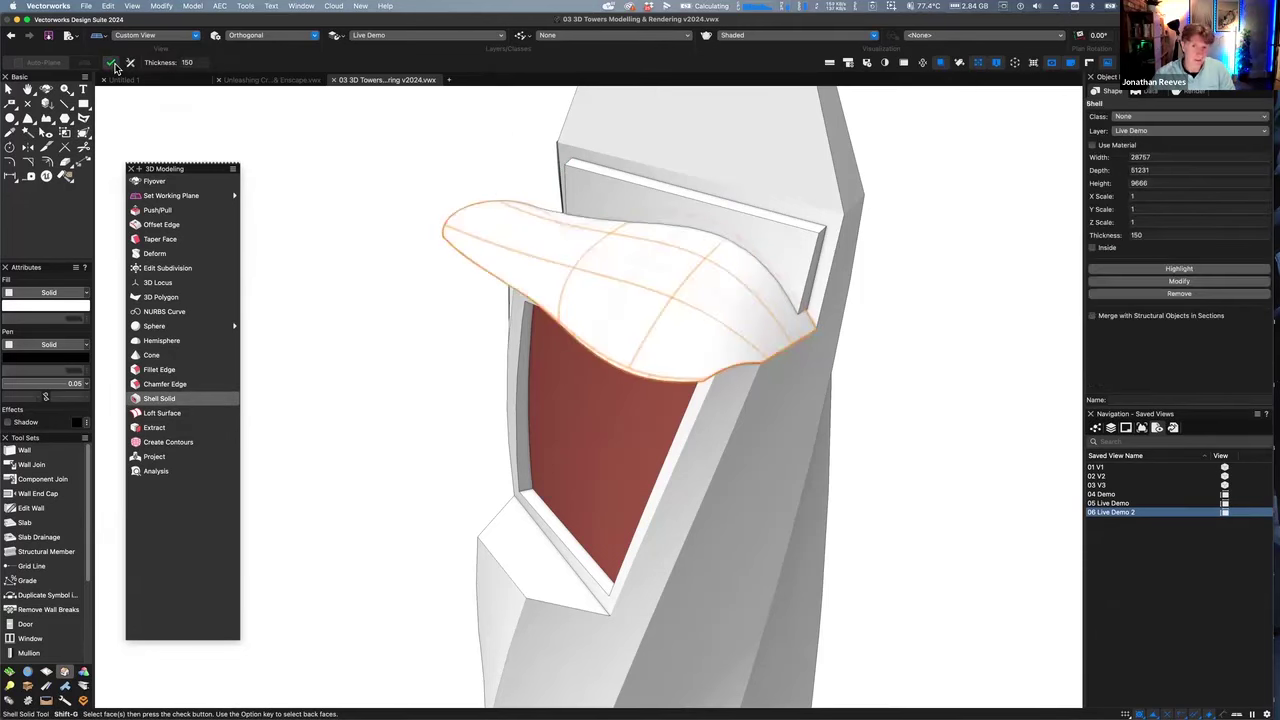
pyautogui.click(1183, 237)
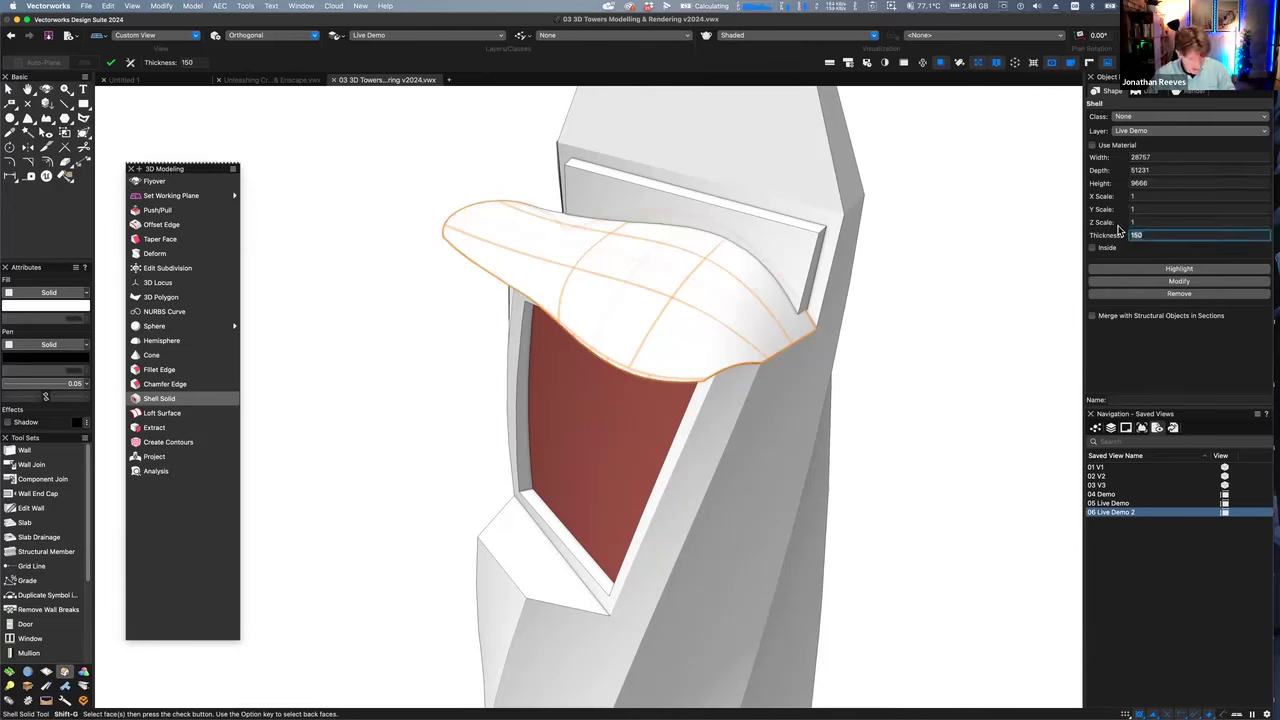
pyautogui.press('Escape')
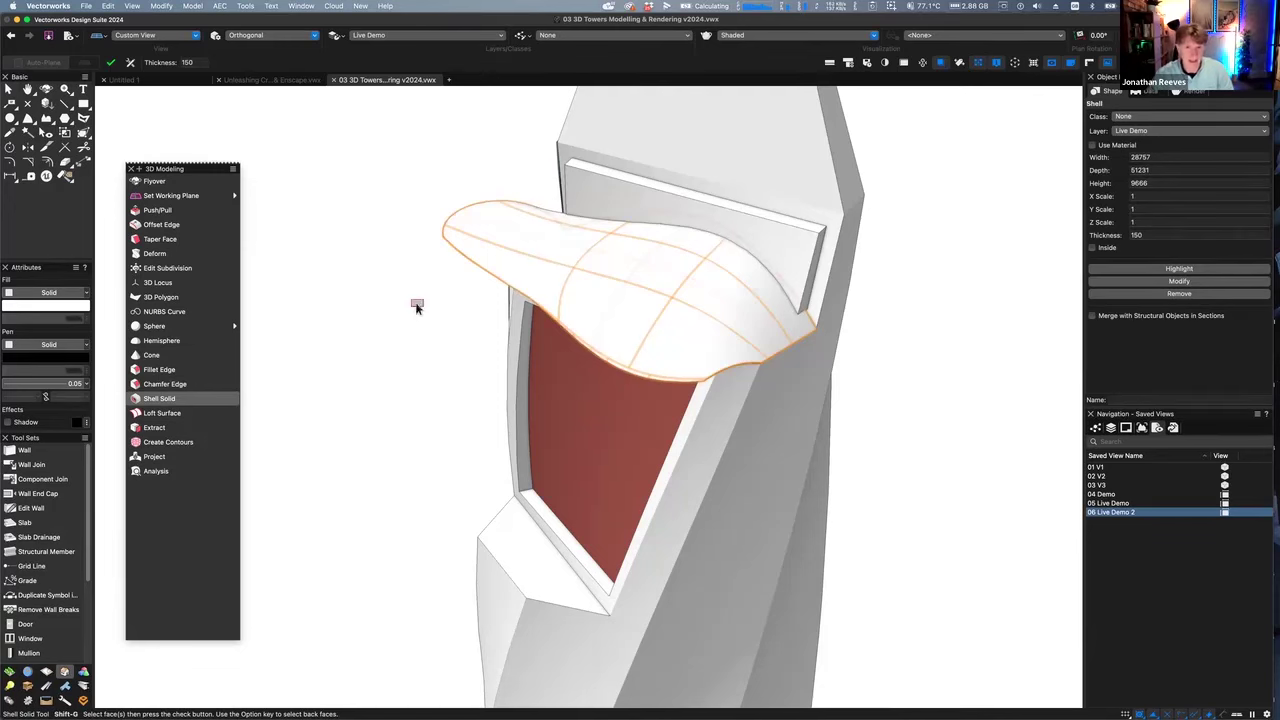
# Apply the Aluminium-Staggered texture to the whole tower solid using the Texture tool's object mode
pyautogui.hotkey('shift', 'c')
pyautogui.moveTo(448, 369)
pyautogui.mouseDown()
pyautogui.moveTo(475, 338)
pyautogui.moveTo(505, 350)
pyautogui.moveTo(423, 329)
pyautogui.moveTo(500, 351)
pyautogui.moveTo(444, 362)
pyautogui.mouseUp()
pyautogui.scroll(-3, 444, 362)
pyautogui.press('x')
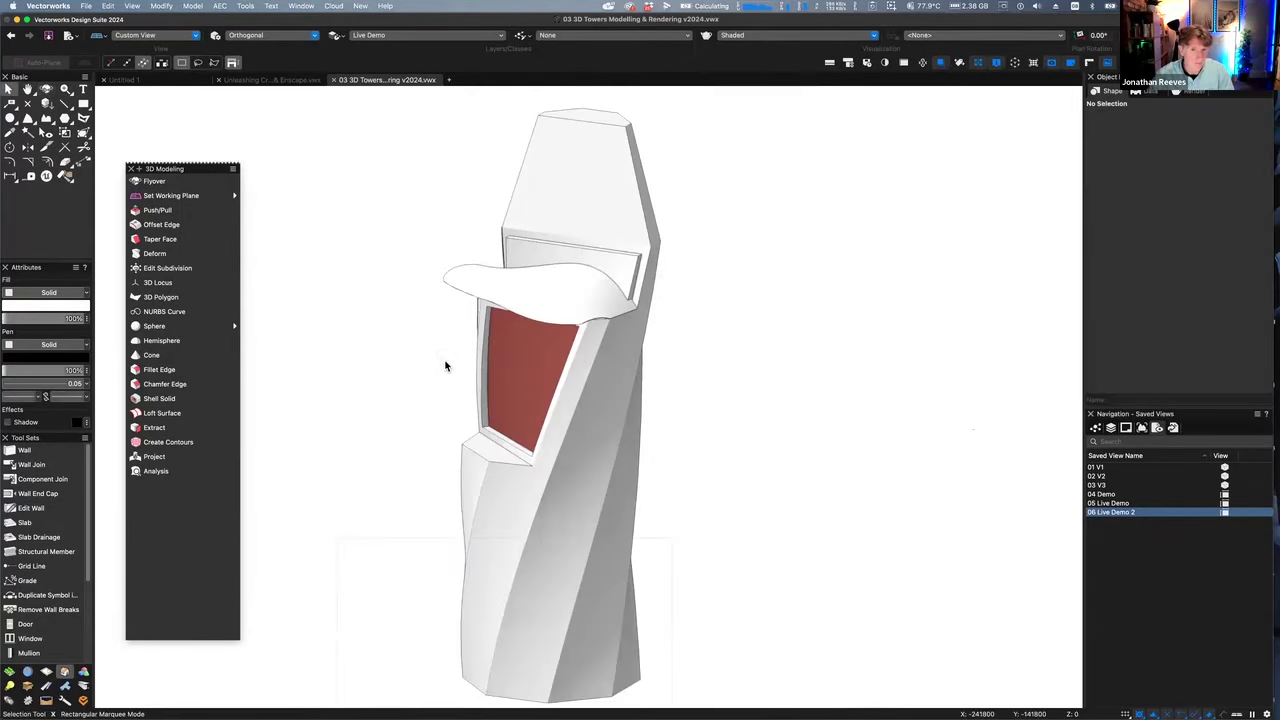
pyautogui.click(65, 178)
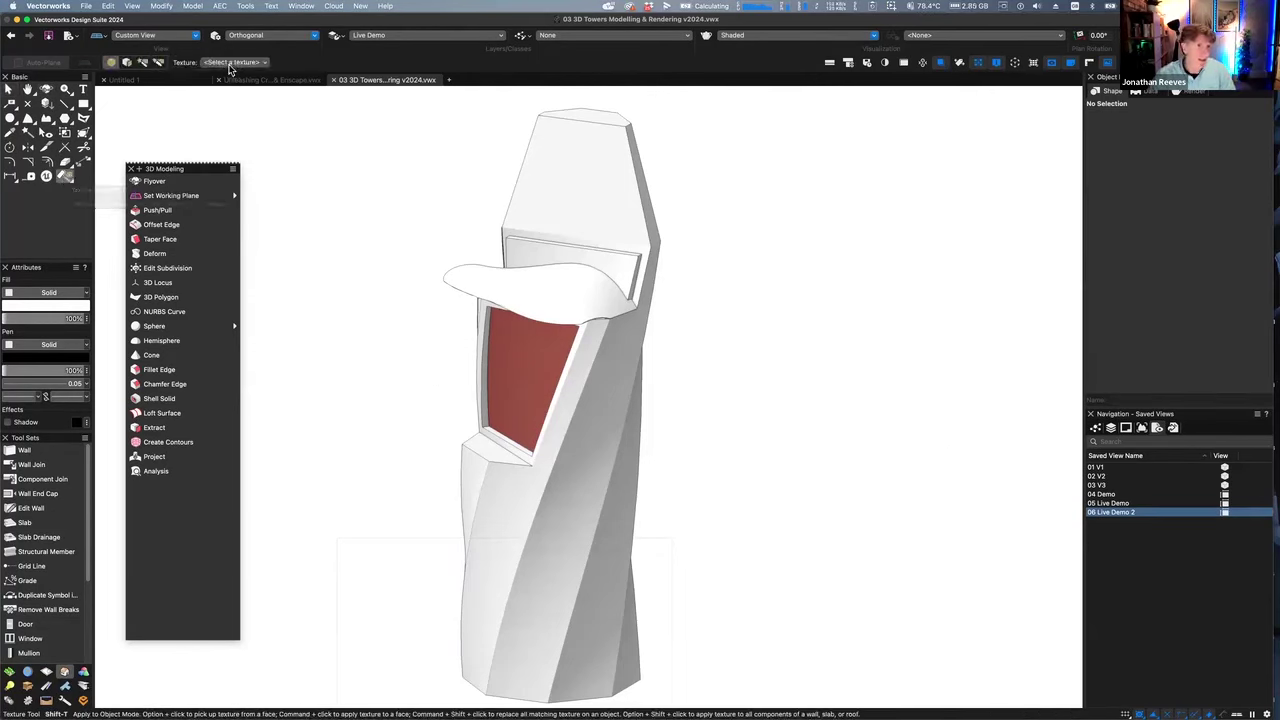
pyautogui.click(232, 62)
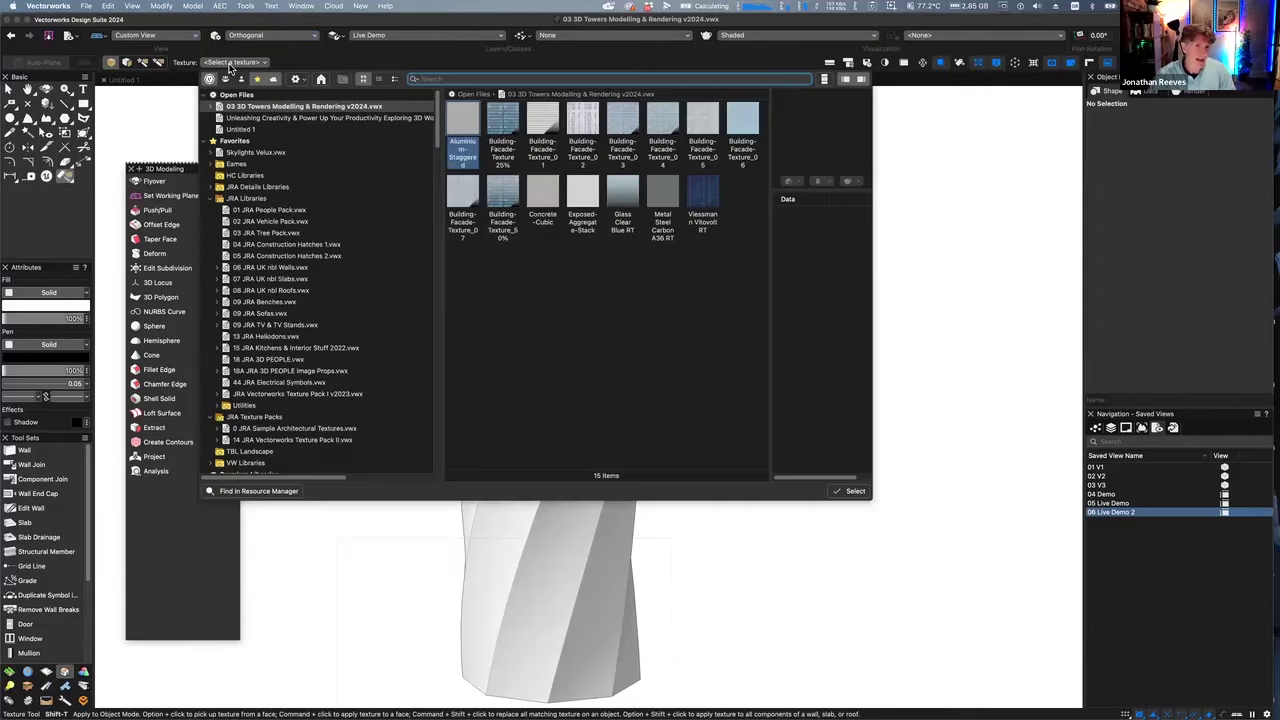
pyautogui.doubleClick(463, 123)
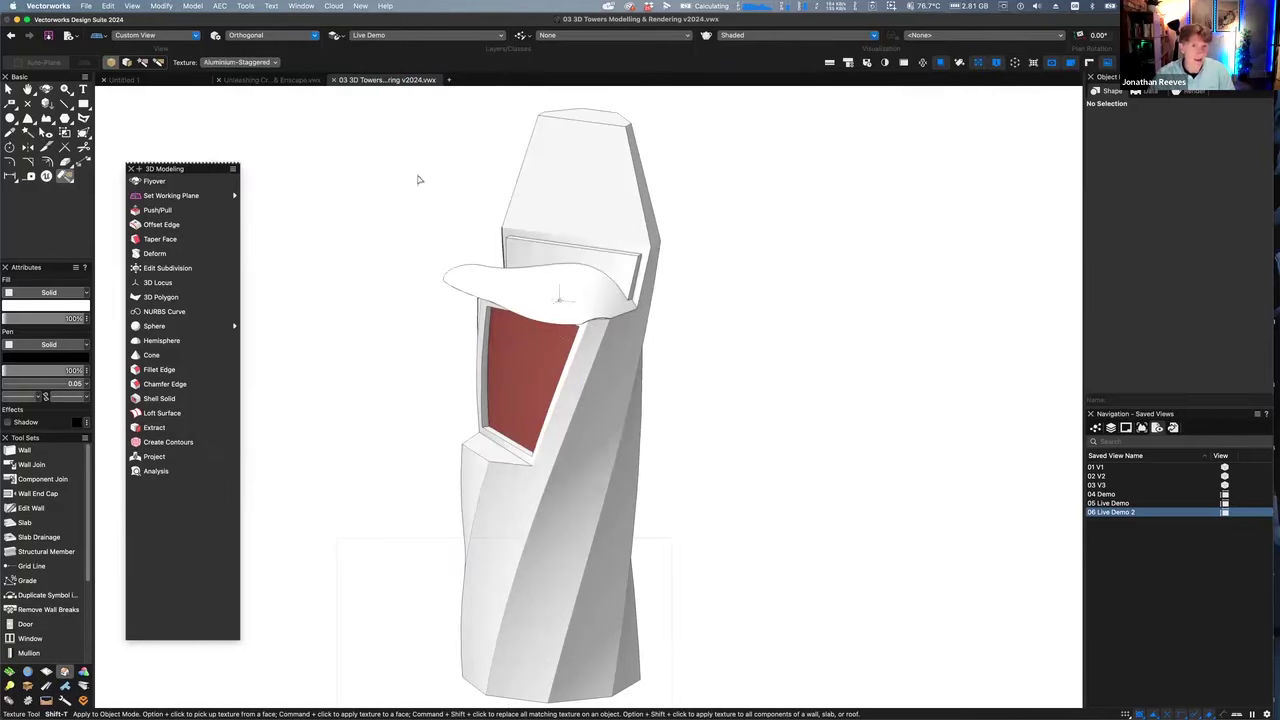
pyautogui.click(126, 62)
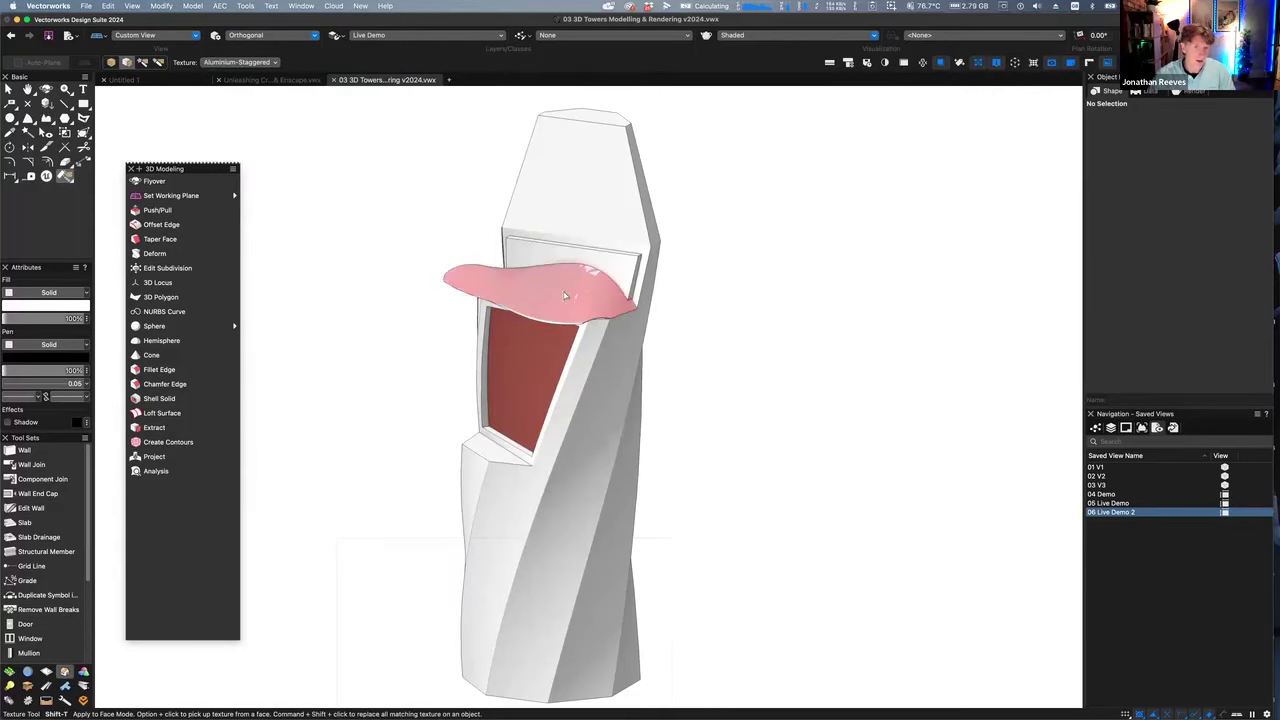
pyautogui.click(112, 63)
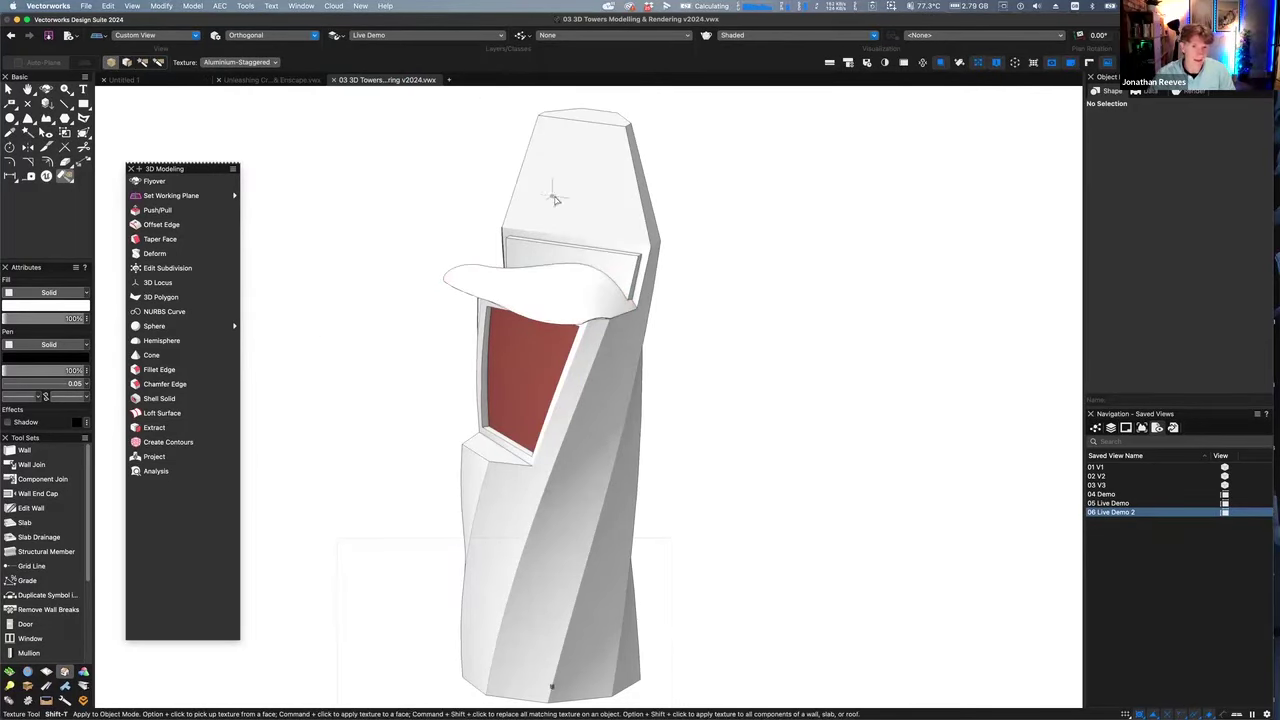
pyautogui.click(594, 178)
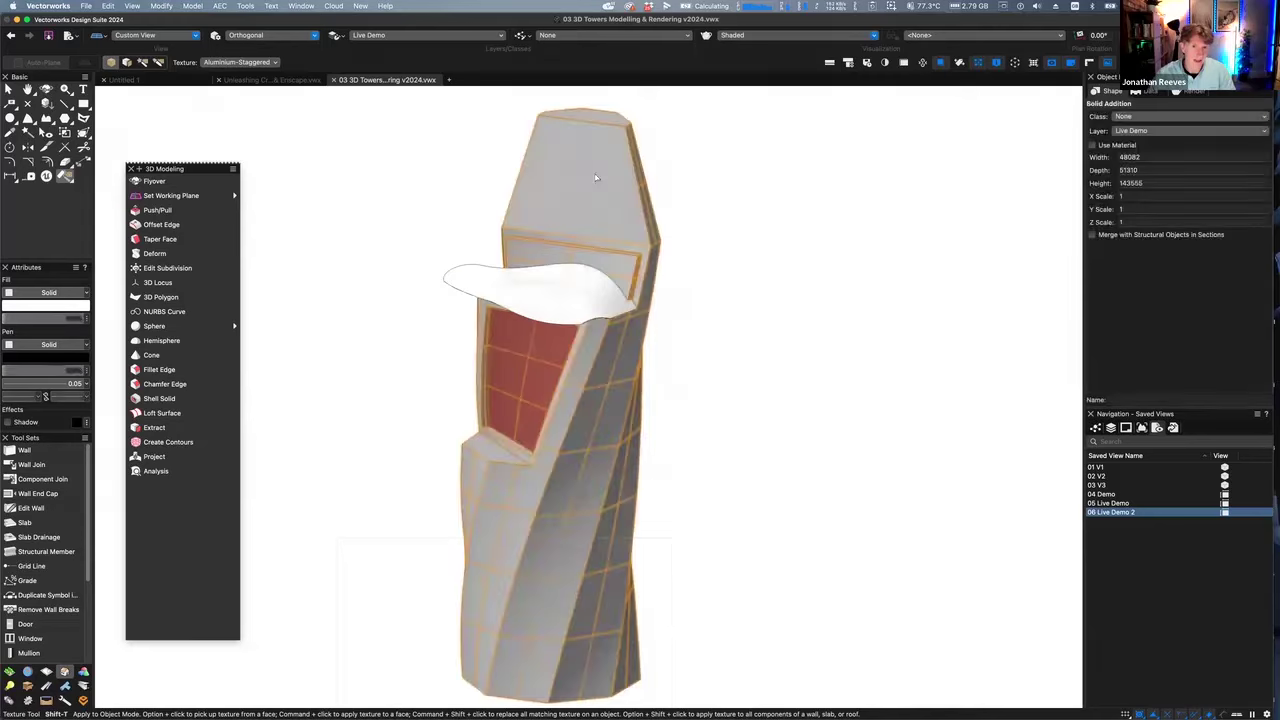
# Apply the Building-Facade-Texture 25% texture to the whole freeform canopy shell
pyautogui.click(228, 62)
pyautogui.click(505, 122)
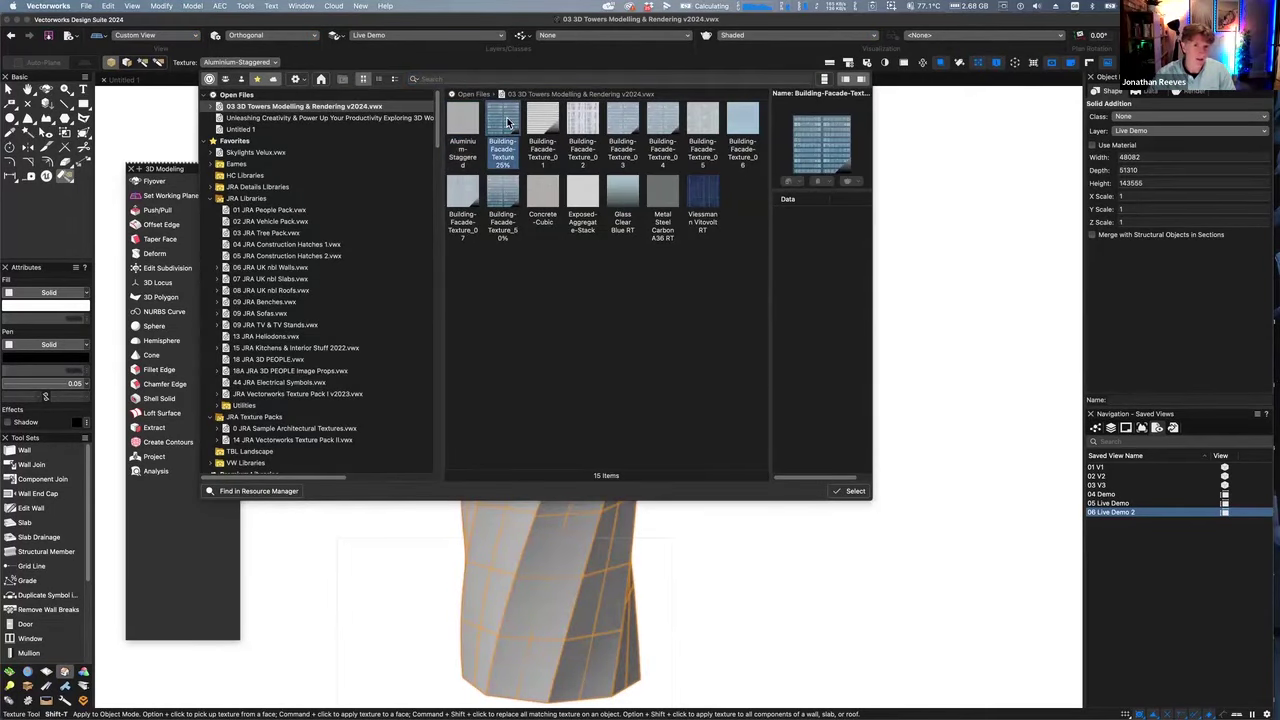
pyautogui.doubleClick(507, 122)
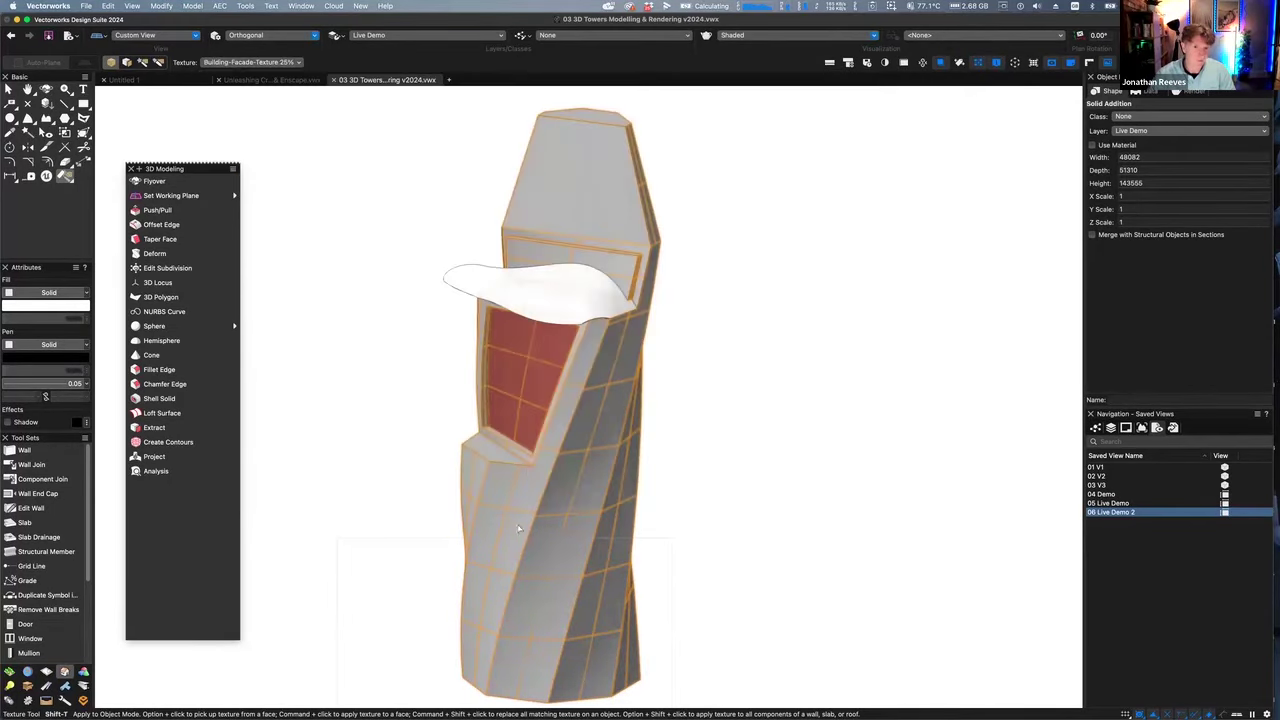
pyautogui.click(516, 298)
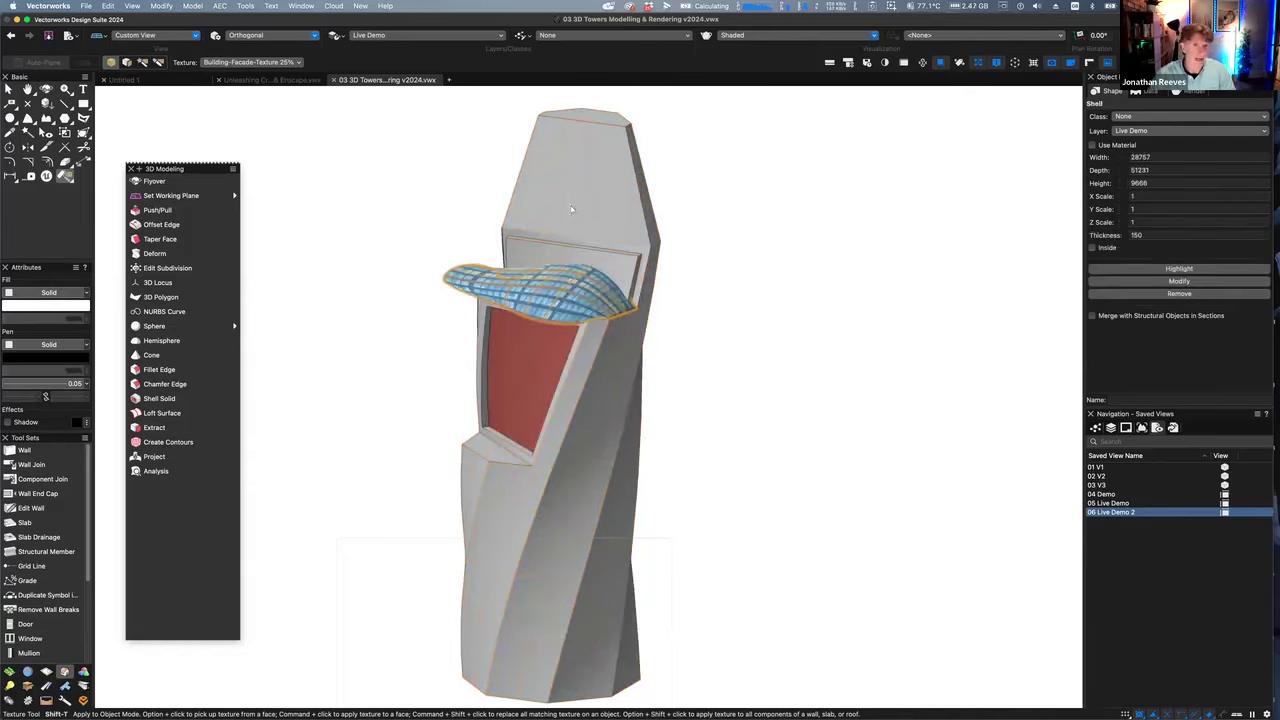
pyautogui.click(504, 486)
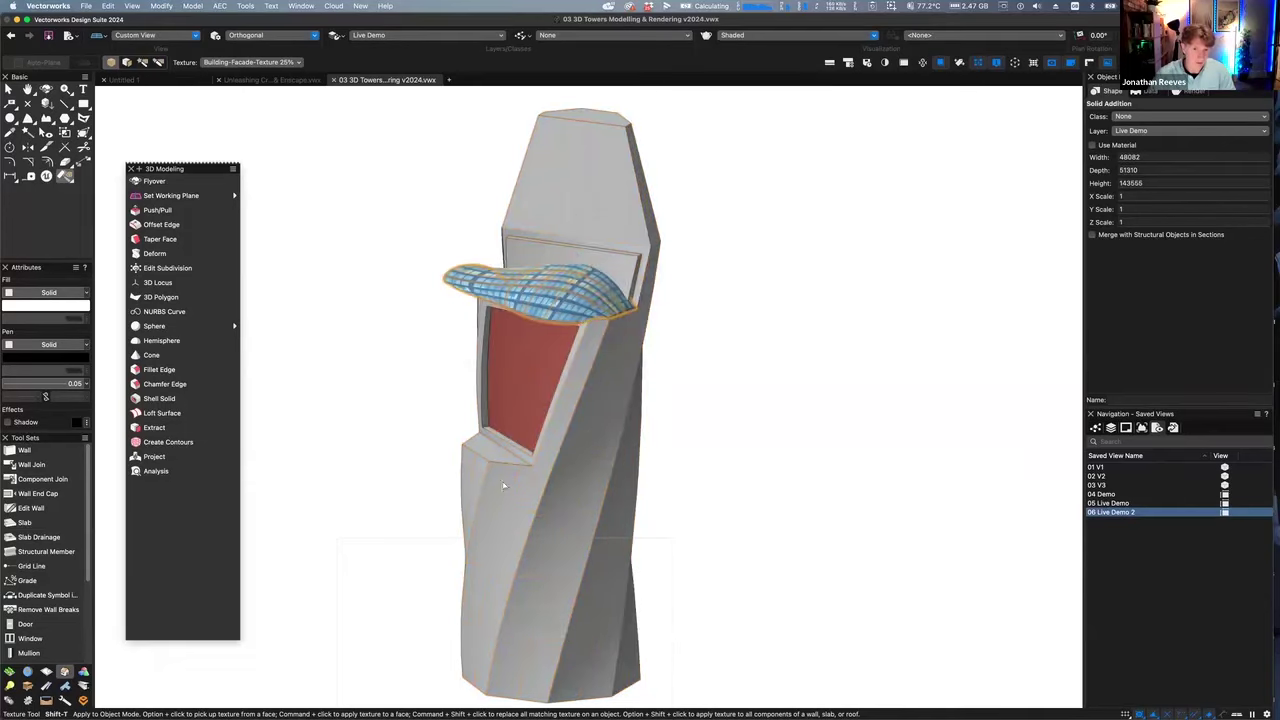
pyautogui.click(124, 62)
pyautogui.press('super+z')
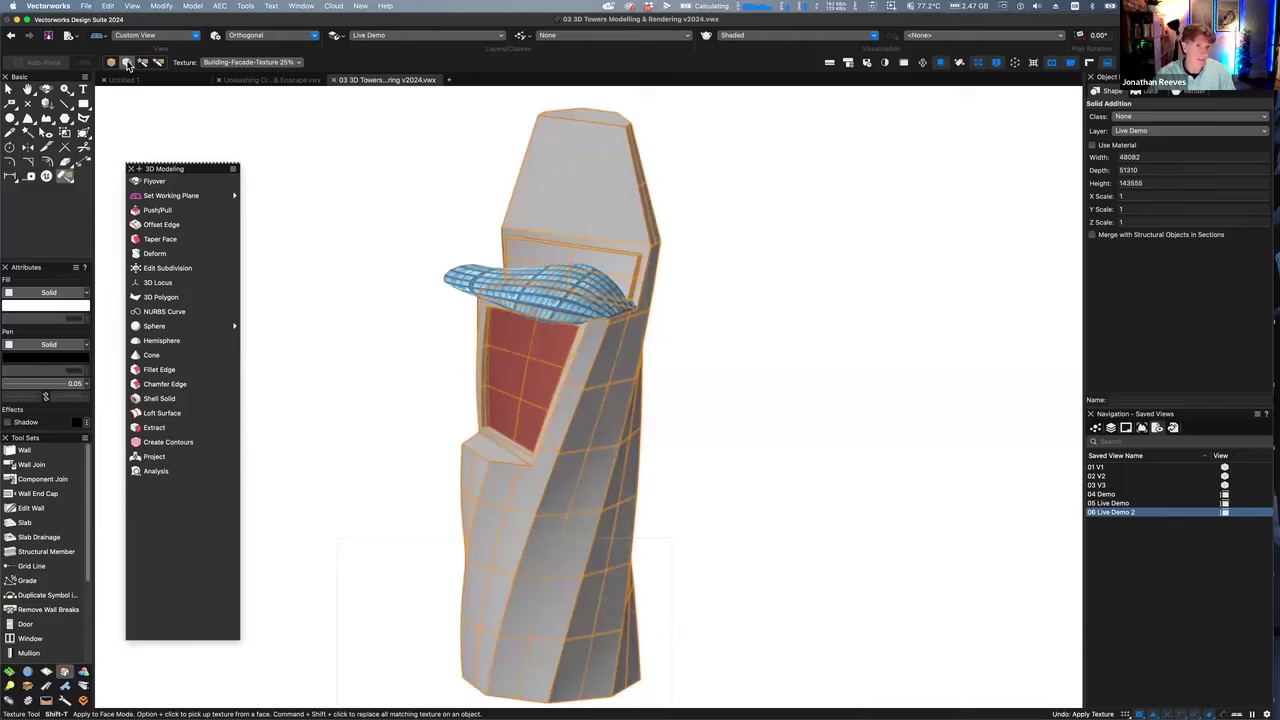
# Apply the Concrete-Cubic texture to the single large face at the top of the tower in face mode
pyautogui.click(273, 64)
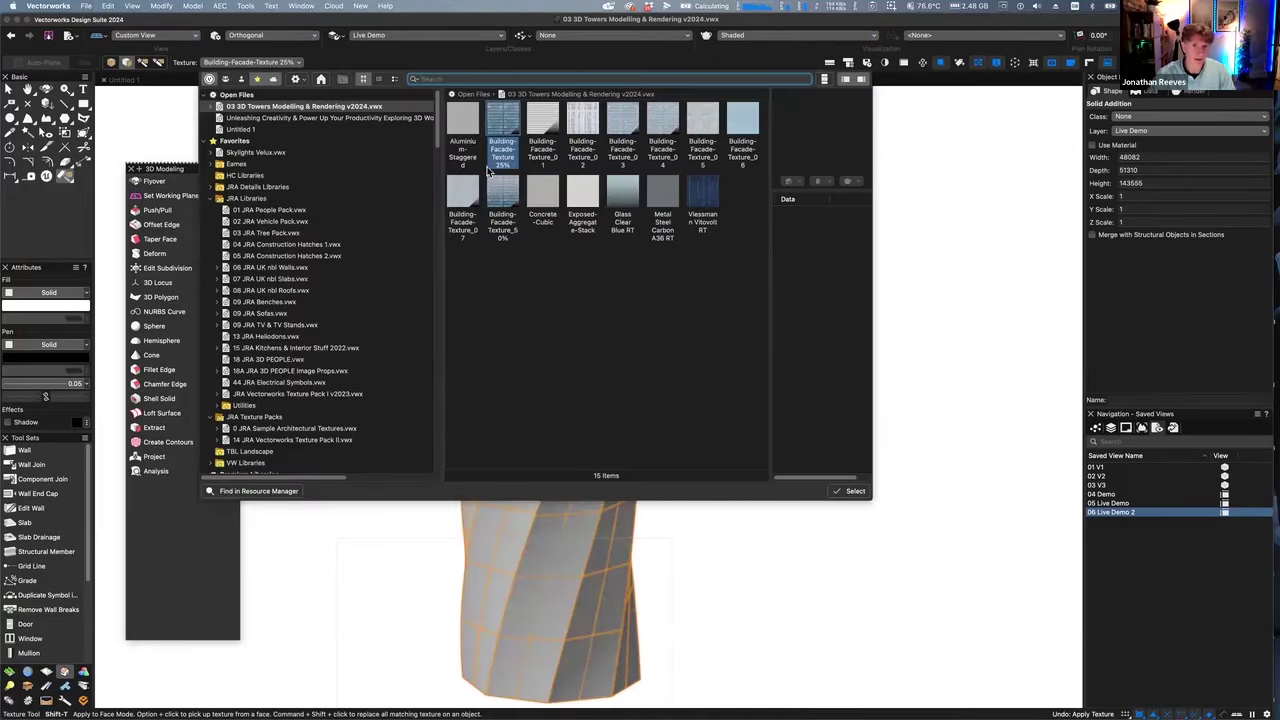
pyautogui.click(541, 187)
pyautogui.click(160, 62)
pyautogui.click(127, 63)
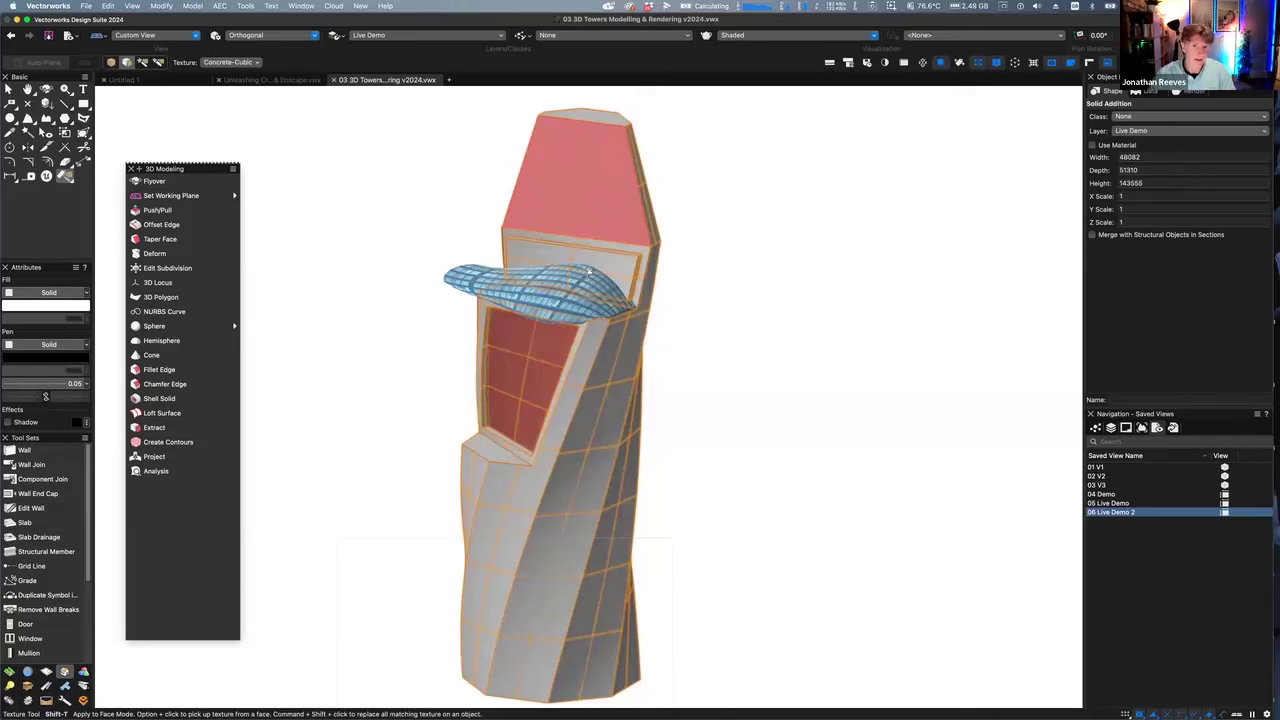
# Texture the tower's upper front face, both panel surrounds, the ledge below the red panel and the lower front faces with Building-Facade-Texture_06
pyautogui.scroll(5, 597, 262)
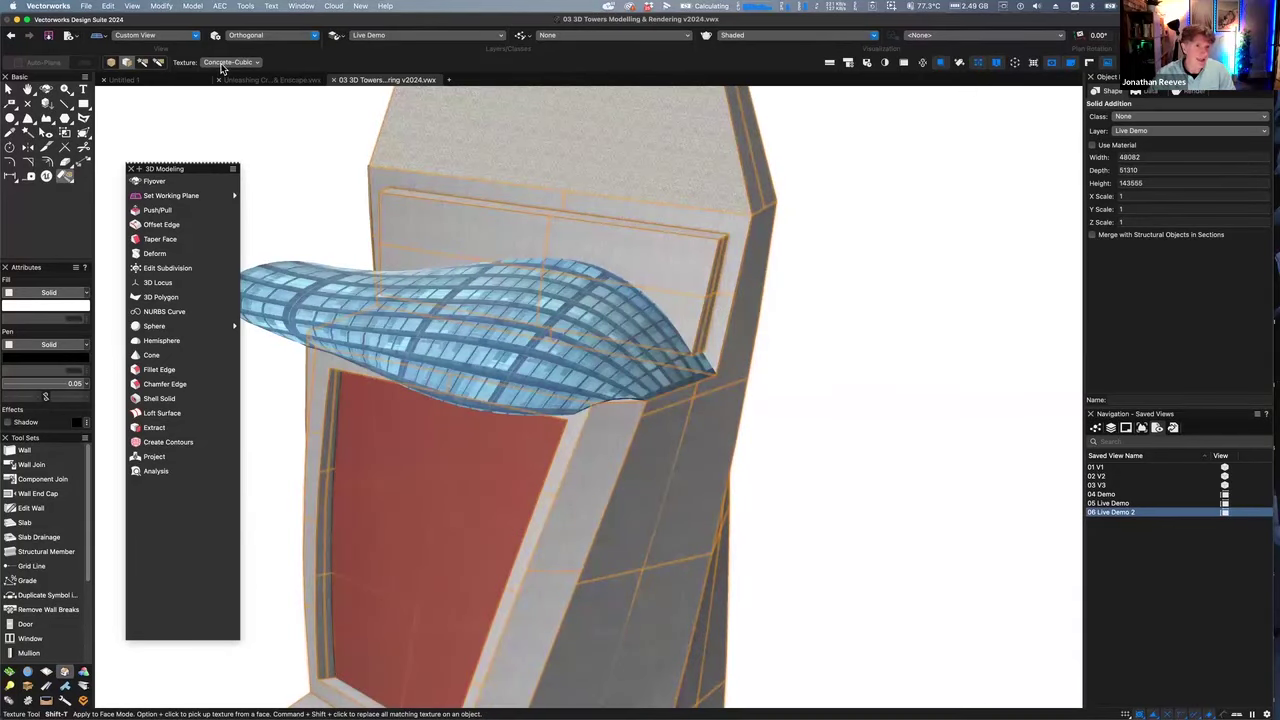
pyautogui.click(222, 63)
pyautogui.doubleClick(755, 137)
pyautogui.click(632, 148)
pyautogui.click(598, 216)
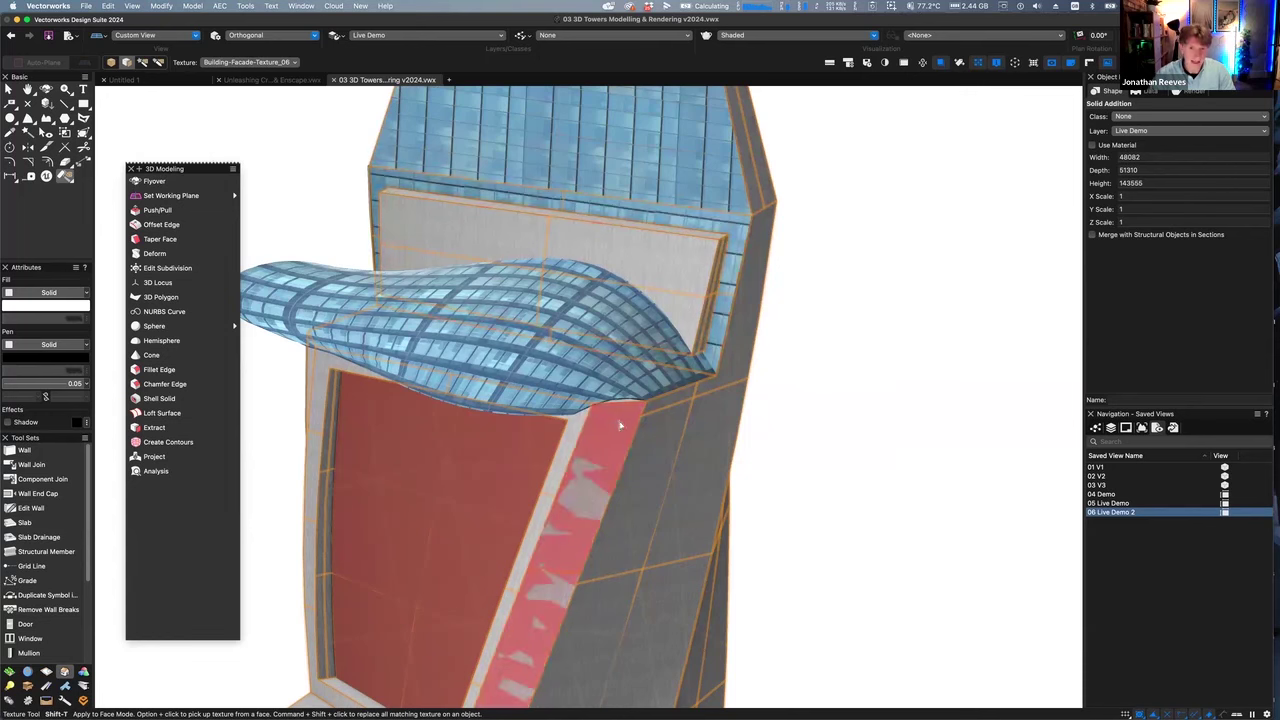
pyautogui.click(576, 455)
pyautogui.scroll(-5, 515, 509)
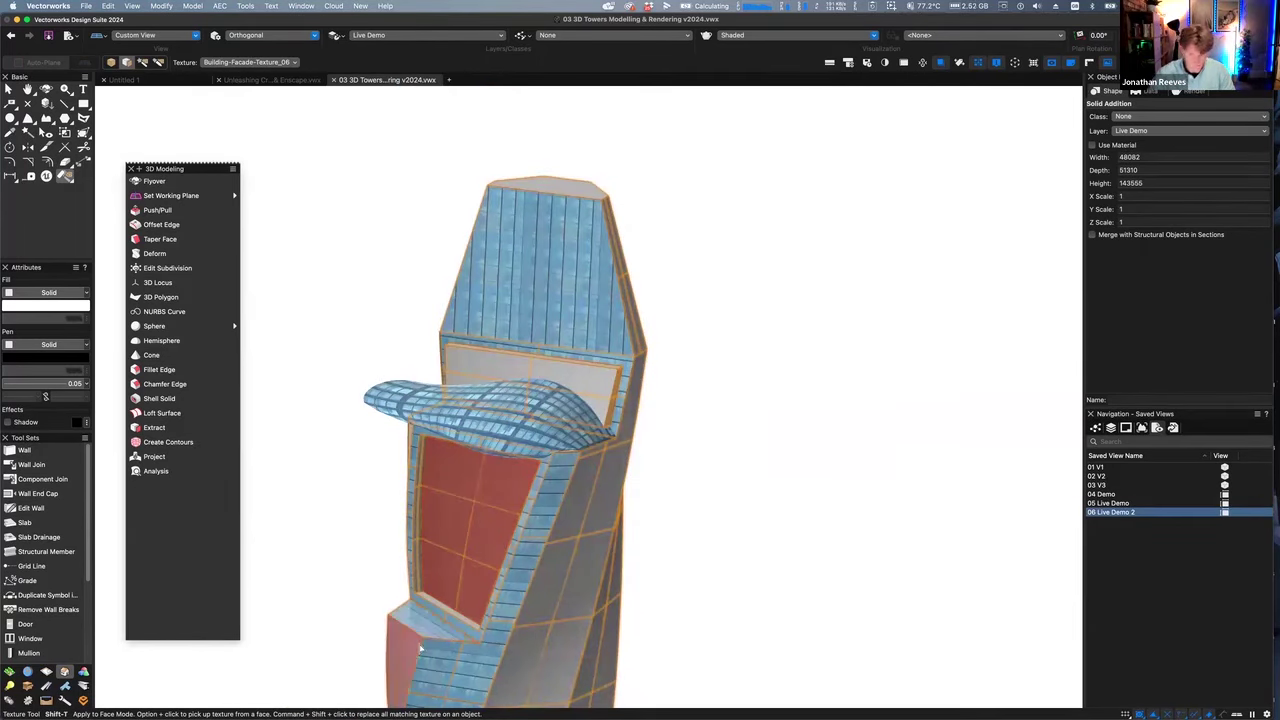
pyautogui.press('1')
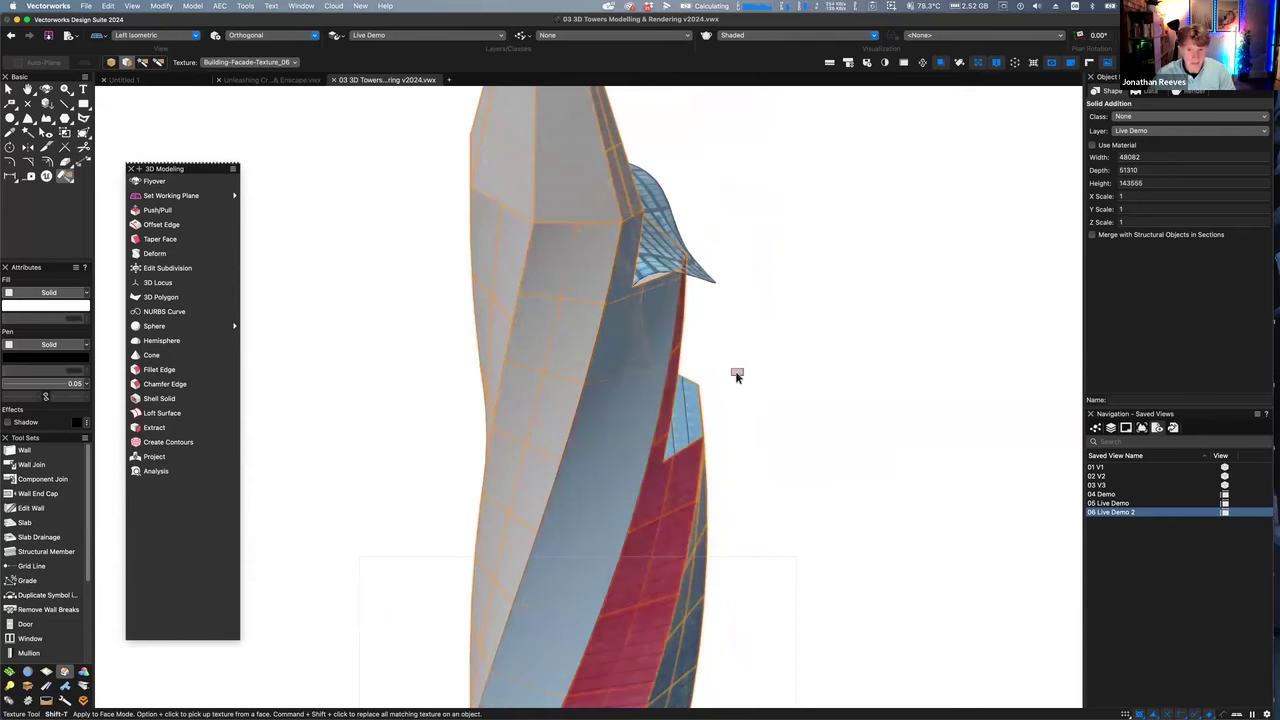
pyautogui.press('x')
pyautogui.click(752, 451)
# Set the mapping of all the tower's building-facade face overrides to a scale of 1.5 and a rotation of 45
pyautogui.scroll(-5, 774, 461)
pyautogui.keyDown('shift'); pyautogui.moveTo(774, 461); pyautogui.dragTo(654, 360, button='middle'); pyautogui.keyUp('shift')
pyautogui.press('c')
pyautogui.moveTo(768, 541); pyautogui.dragTo(774, 560)
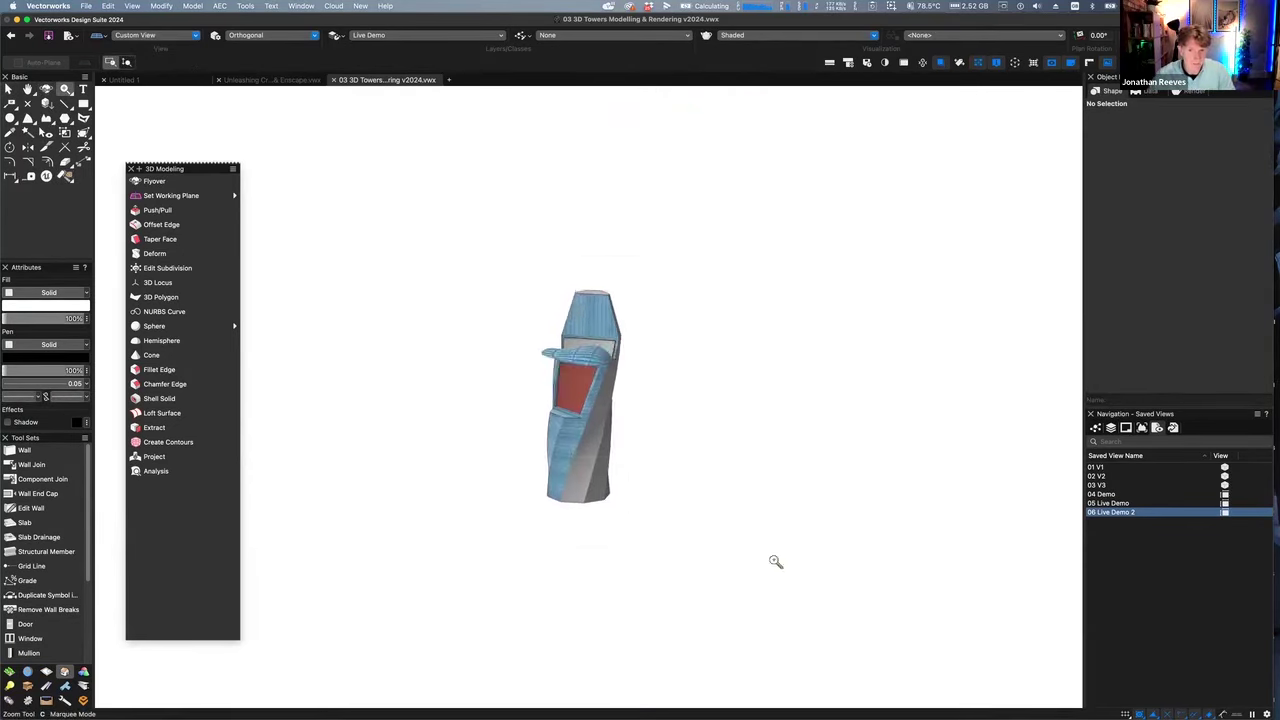
pyautogui.press('x')
pyautogui.click(644, 453)
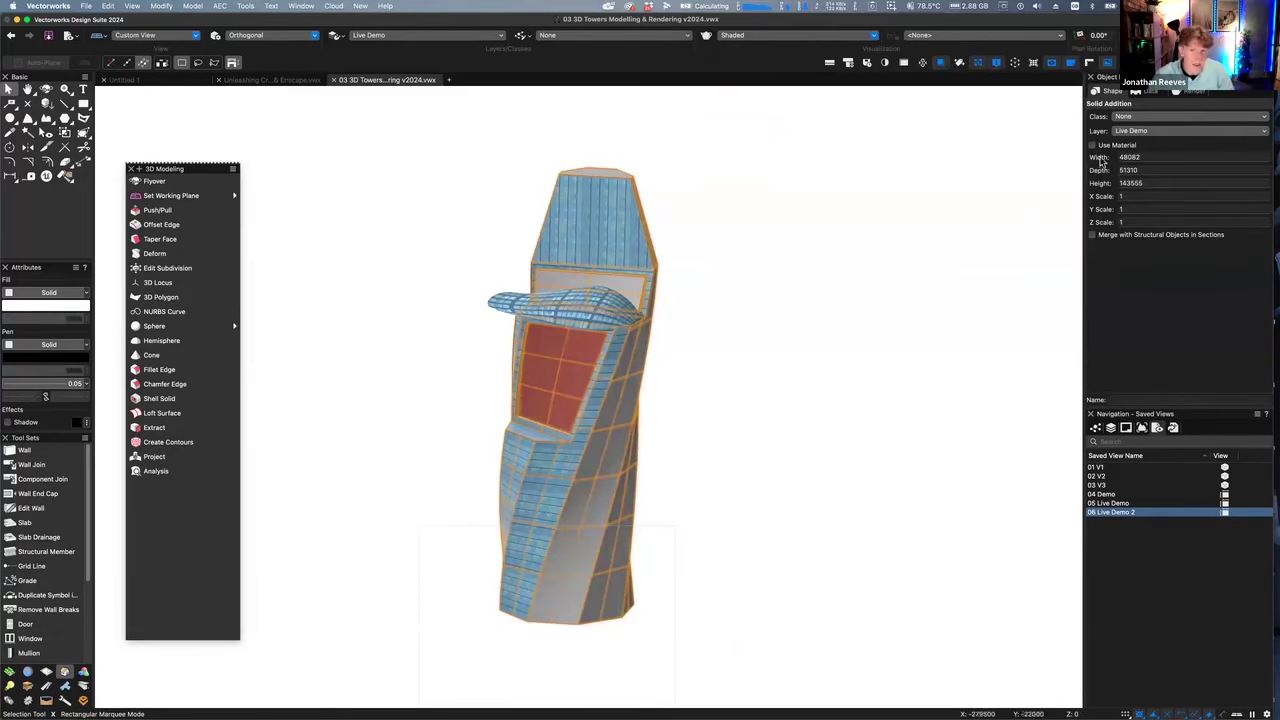
pyautogui.click(1200, 98)
pyautogui.moveTo(1172, 201); pyautogui.dragTo(1171, 340)
pyautogui.click(1122, 197)
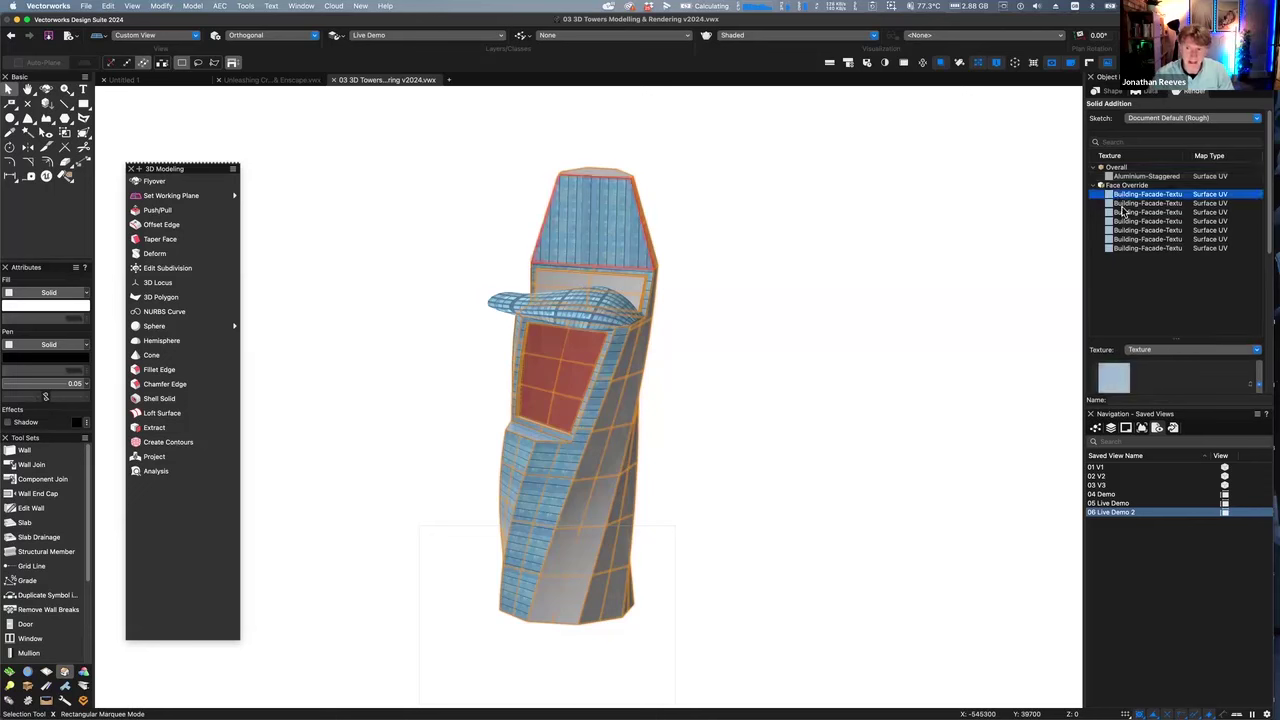
pyautogui.keyDown('shift'); pyautogui.click(1122, 248); pyautogui.keyUp('shift')
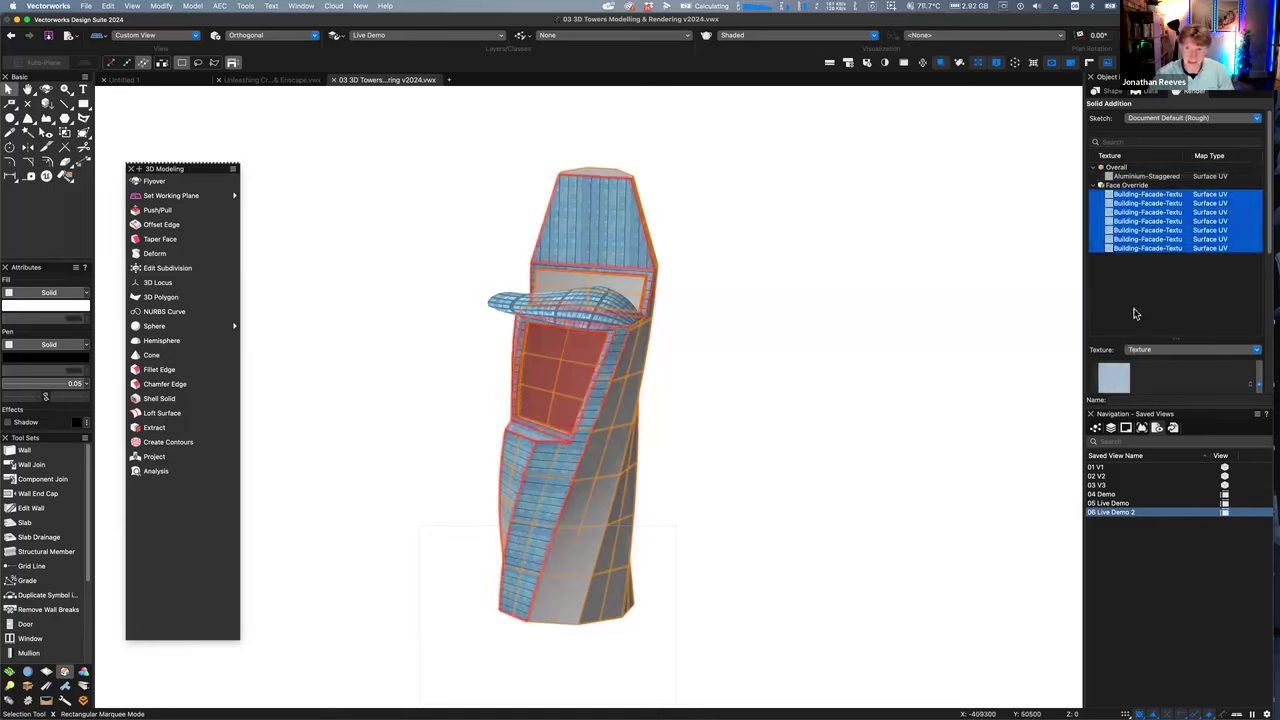
pyautogui.scroll(-2, 1138, 318)
pyautogui.scroll(-7, 1134, 318)
pyautogui.moveTo(1119, 195)
pyautogui.mouseDown()
pyautogui.moveTo(1160, 197)
pyautogui.moveTo(1126, 197)
pyautogui.mouseUp()
pyautogui.click(1133, 213)
pyautogui.press('Return')
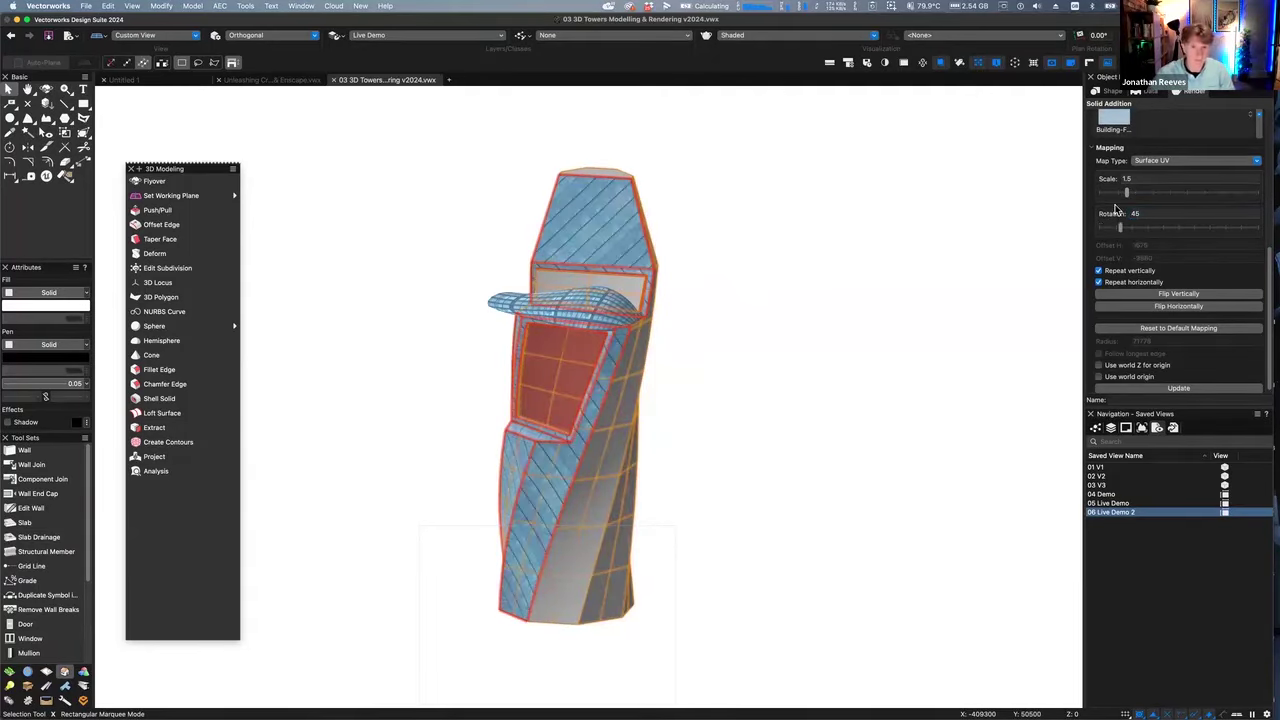
pyautogui.click(690, 452)
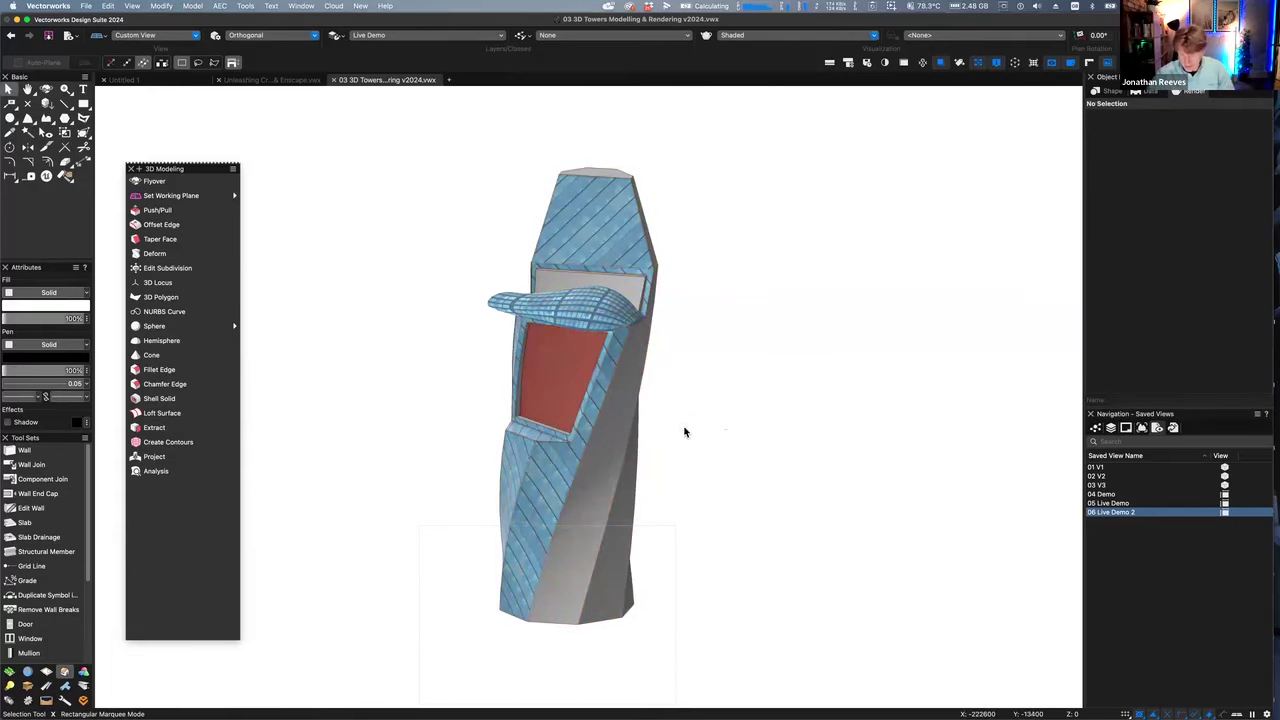
pyautogui.press('KP_2')
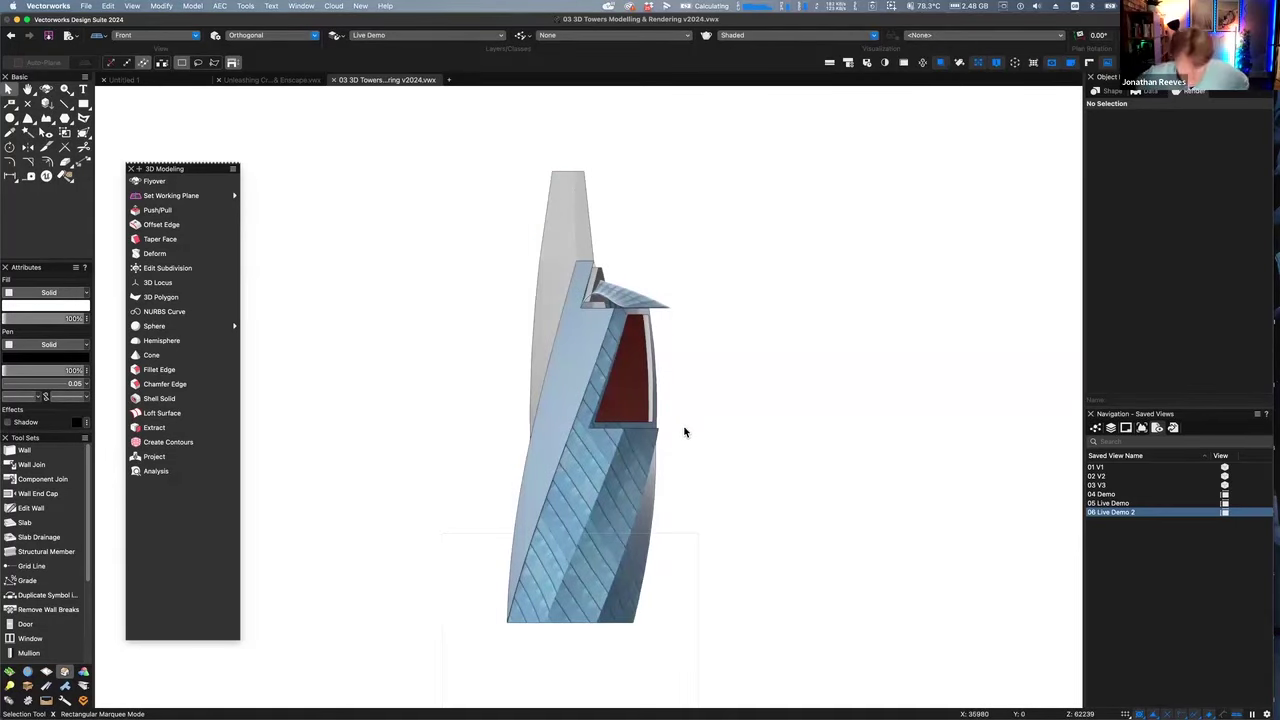
pyautogui.press('KP_0')
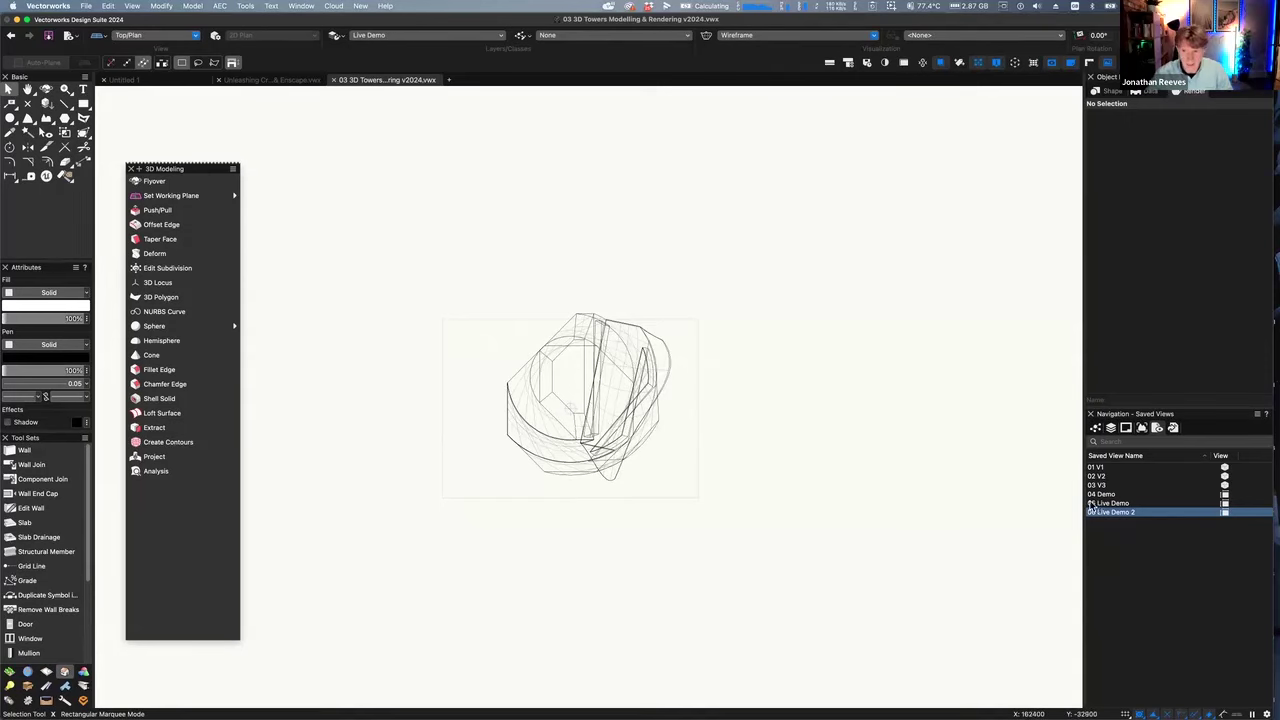
pyautogui.moveTo(422, 273); pyautogui.dragTo(746, 510)
pyautogui.click(216, 6)
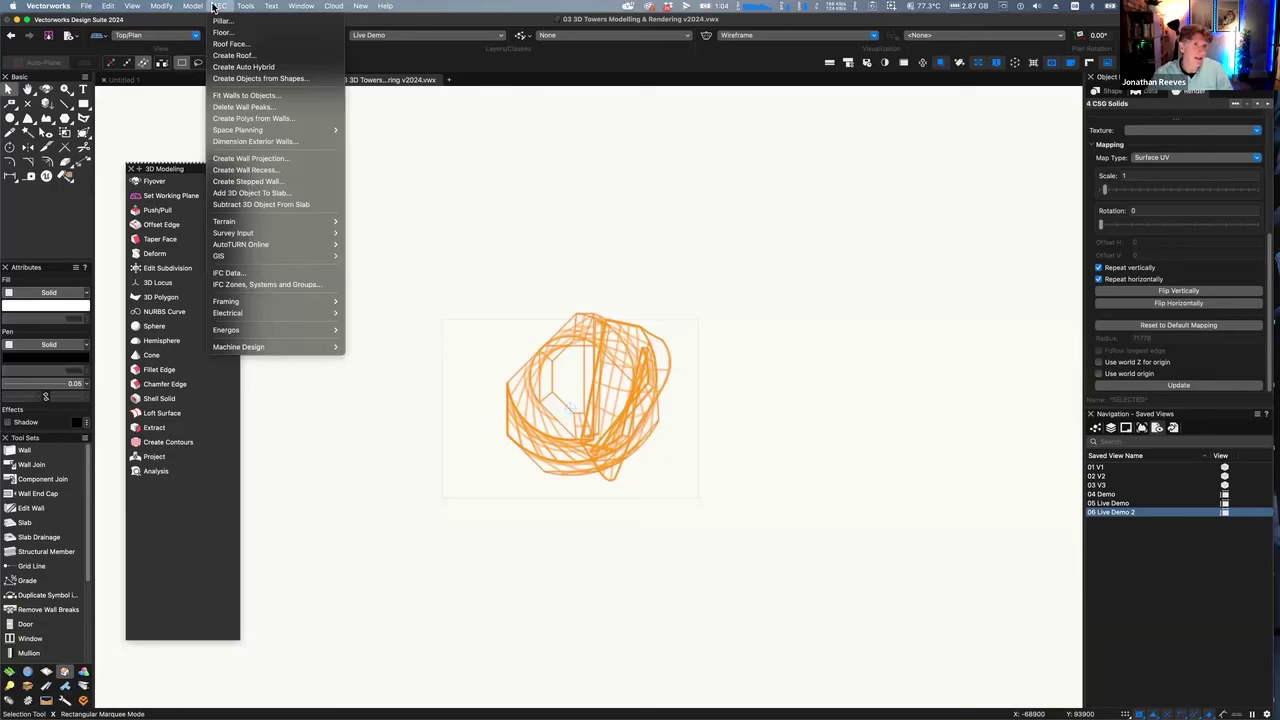
pyautogui.click(229, 67)
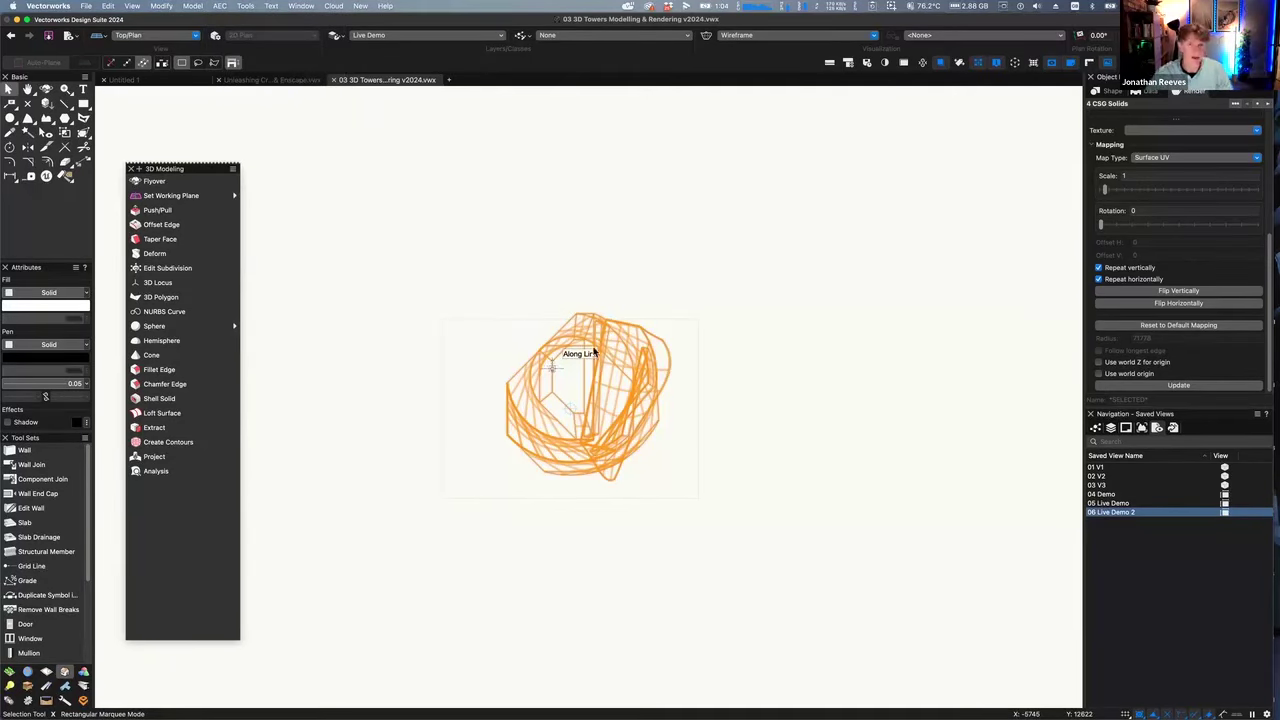
pyautogui.click(609, 274)
# Section the tower with the clip cube by lowering its top face about 46240, and return that face above the roof
pyautogui.press('3')
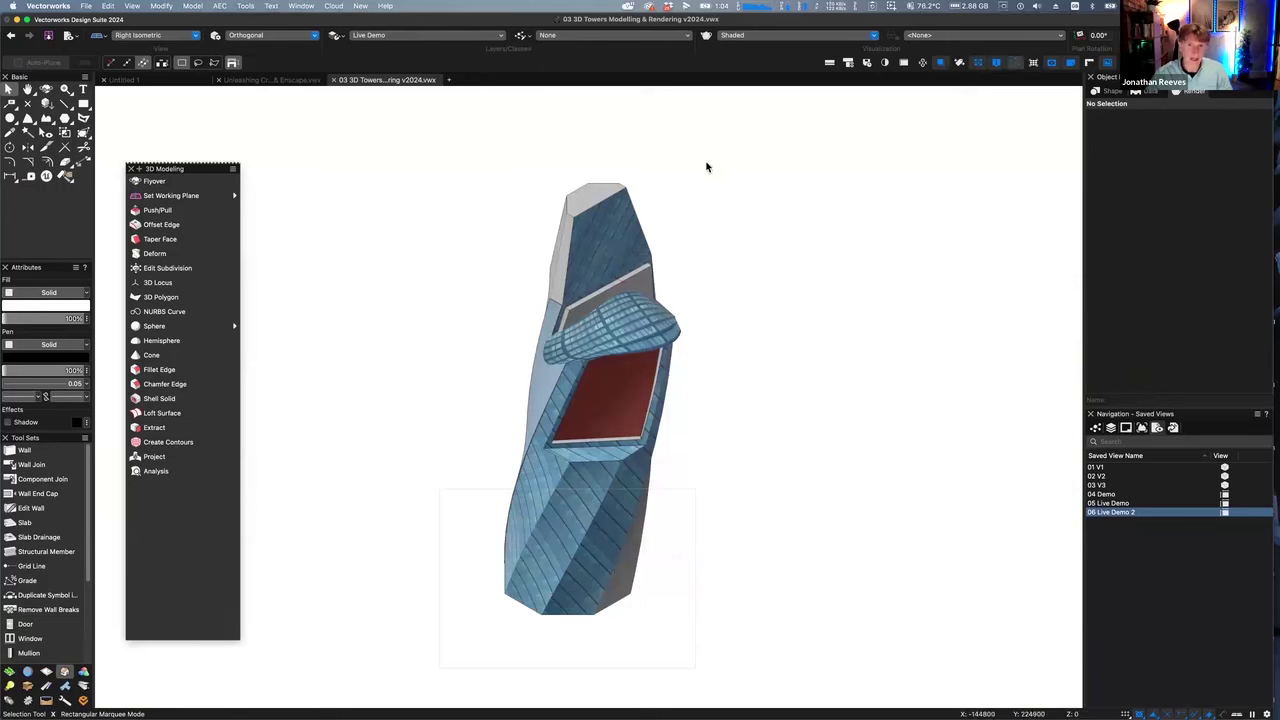
pyautogui.click(657, 198)
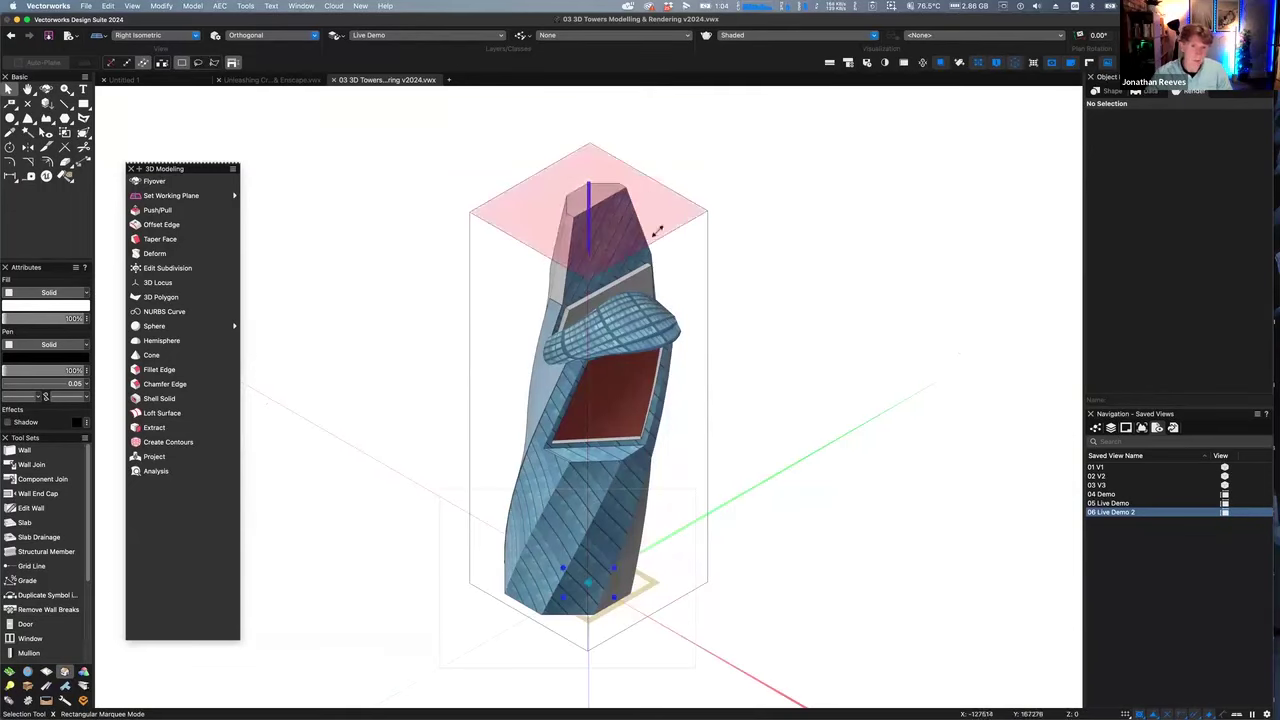
pyautogui.click(657, 231)
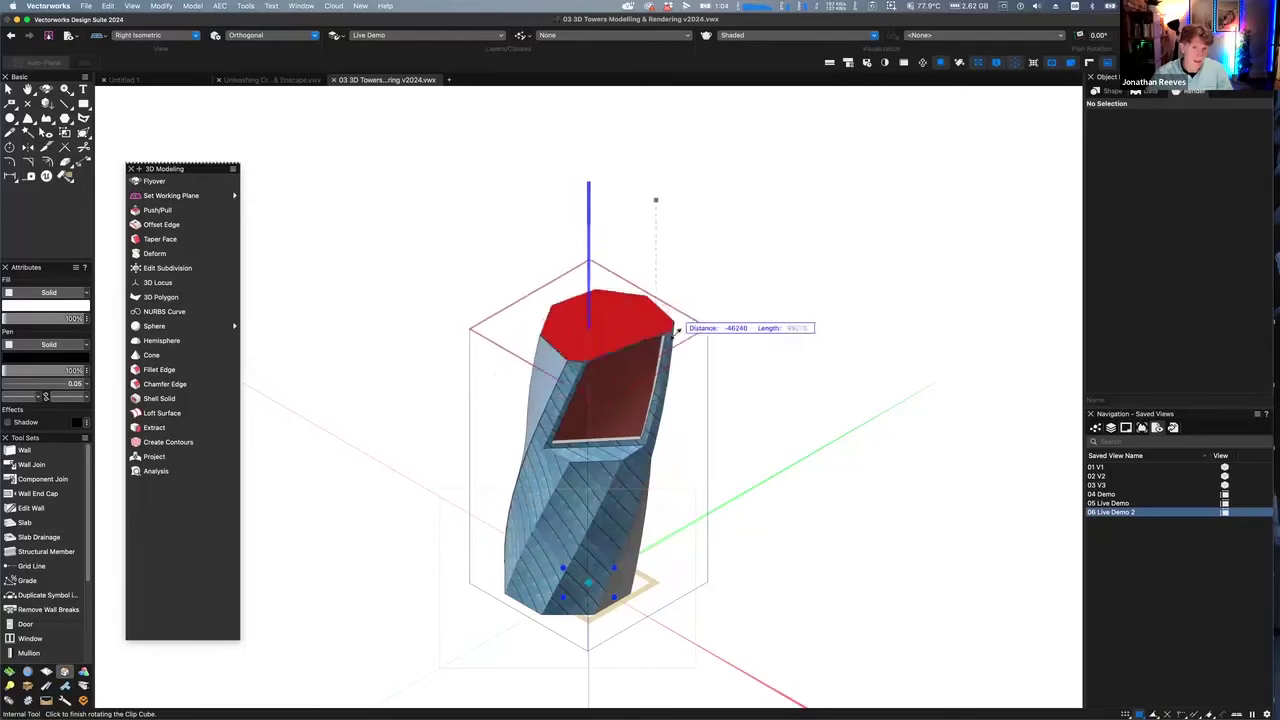
pyautogui.click(682, 177)
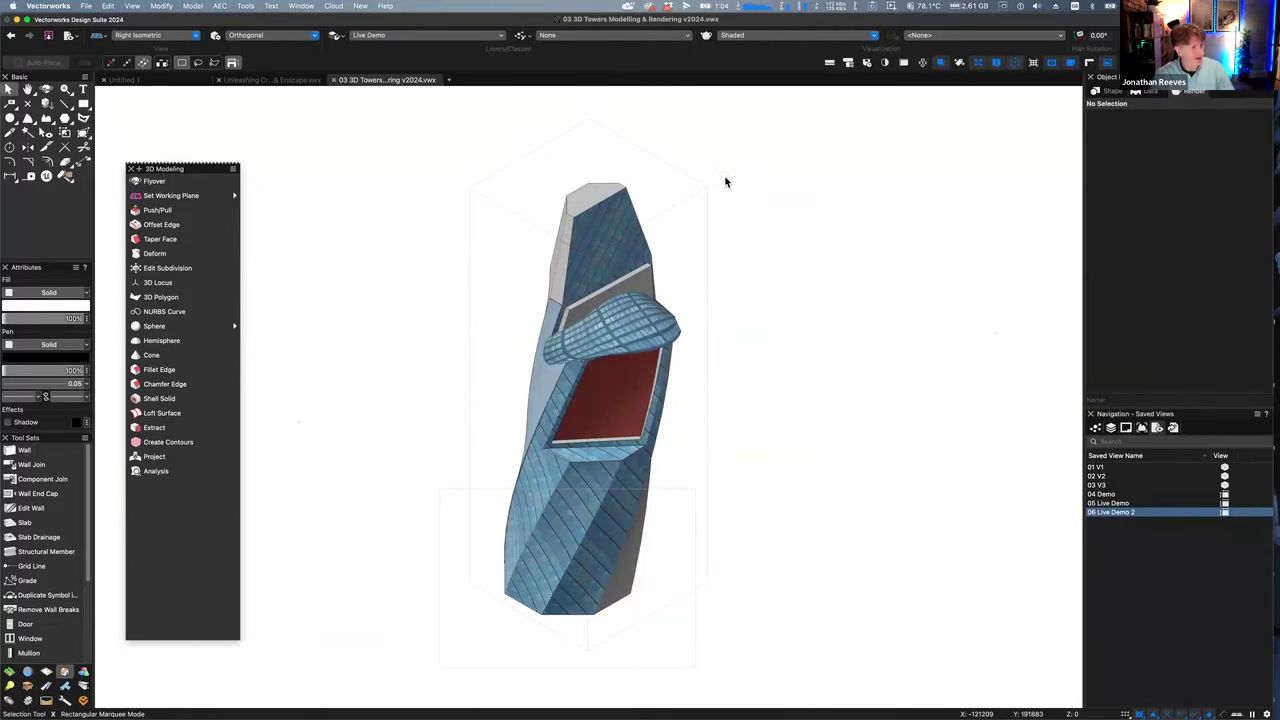
# Recall the saved view 01 V1 with the five finished towers, and switch to the Unleashing Creativity presentation file
pyautogui.hotkey('shift', 'c')
pyautogui.moveTo(606, 420); pyautogui.dragTo(641, 392)
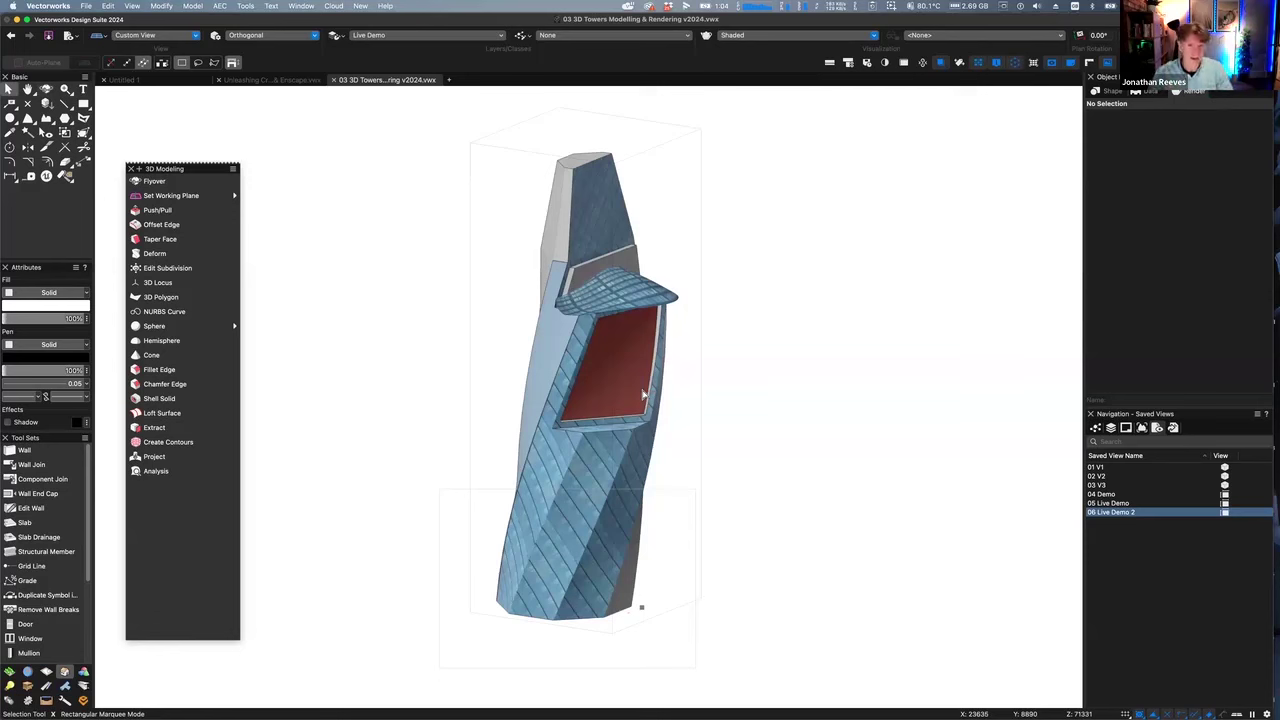
pyautogui.doubleClick(1112, 470)
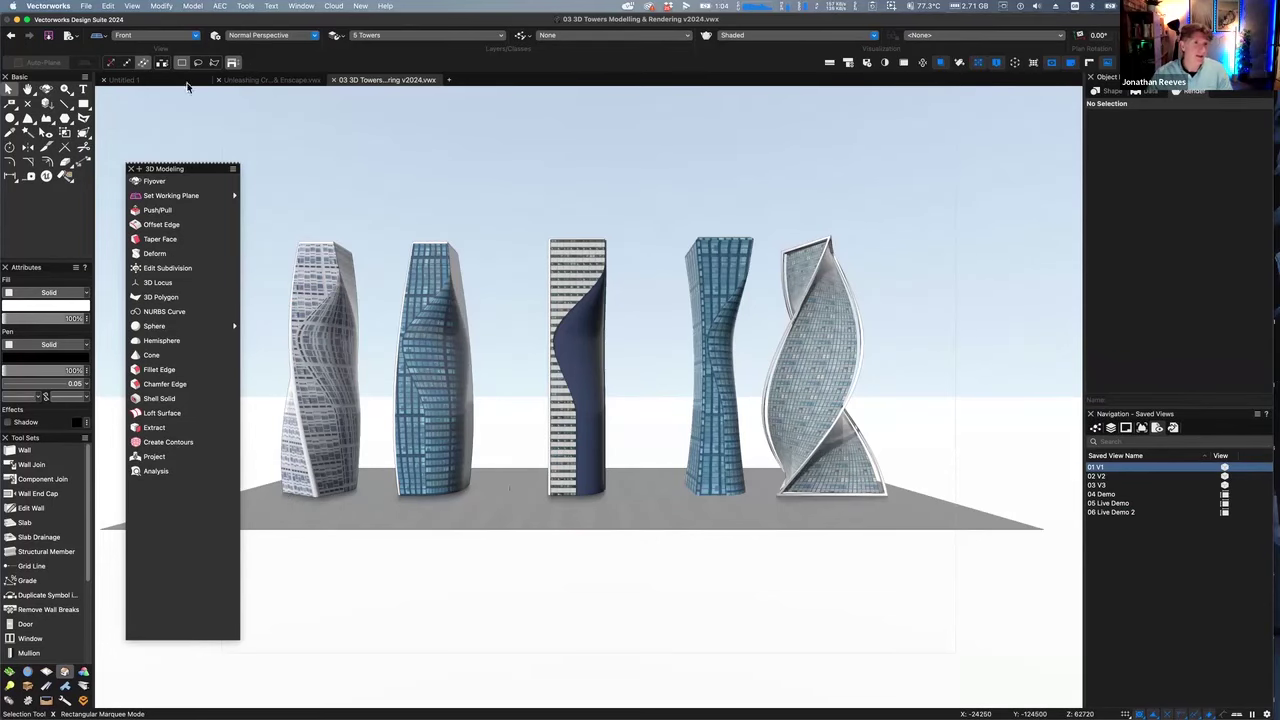
pyautogui.click(267, 80)
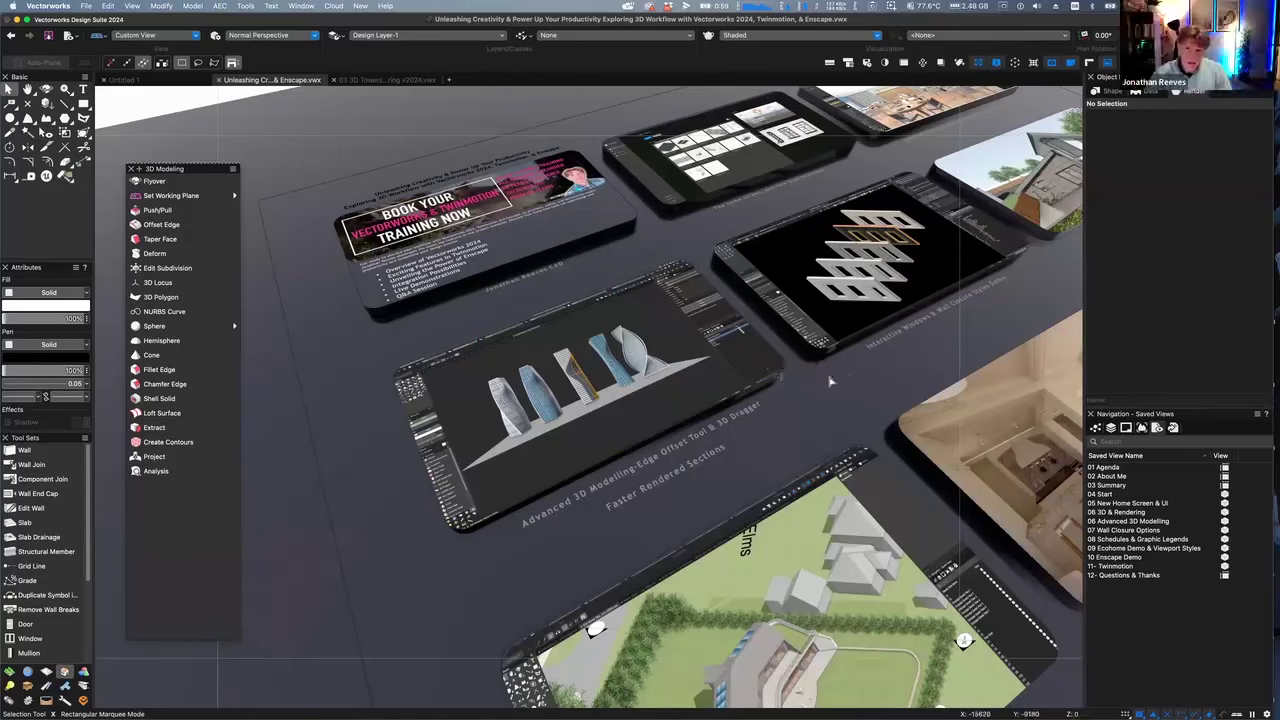
# Recall the saved view 07 Wall Closure Options and open the linked file 04 Wall Closure v2024
pyautogui.doubleClick(1120, 531)
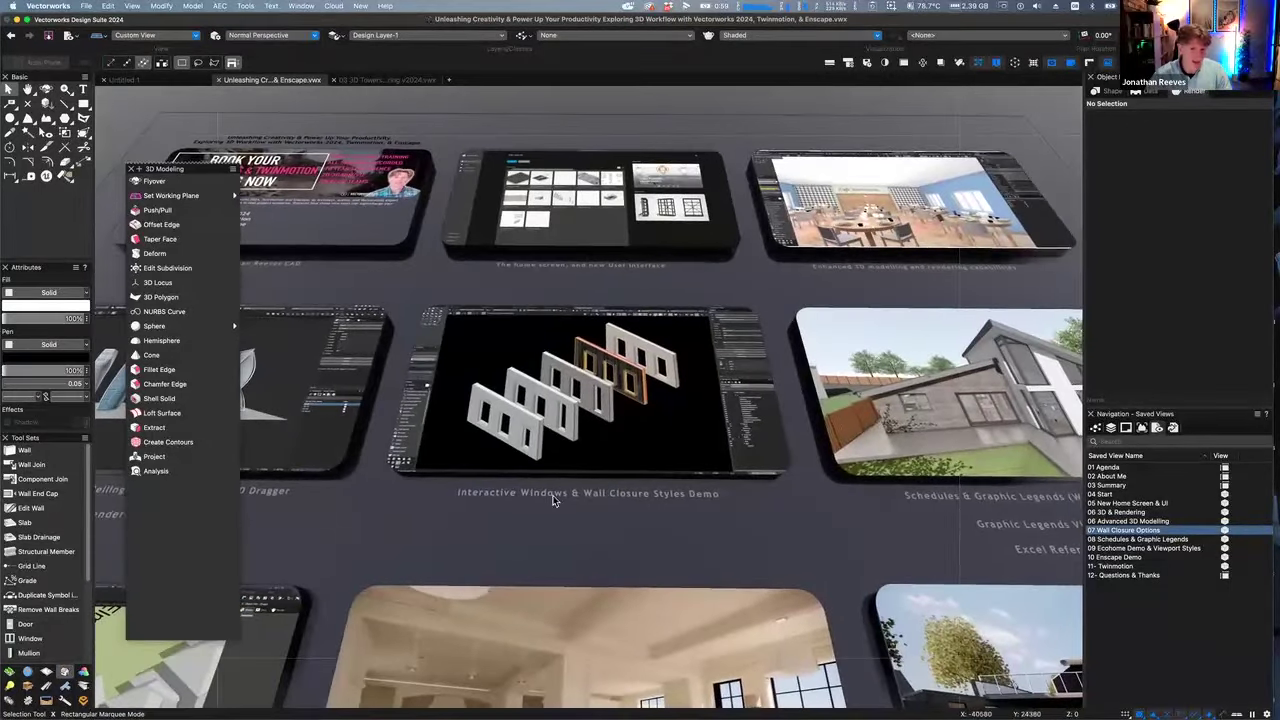
pyautogui.click(553, 494)
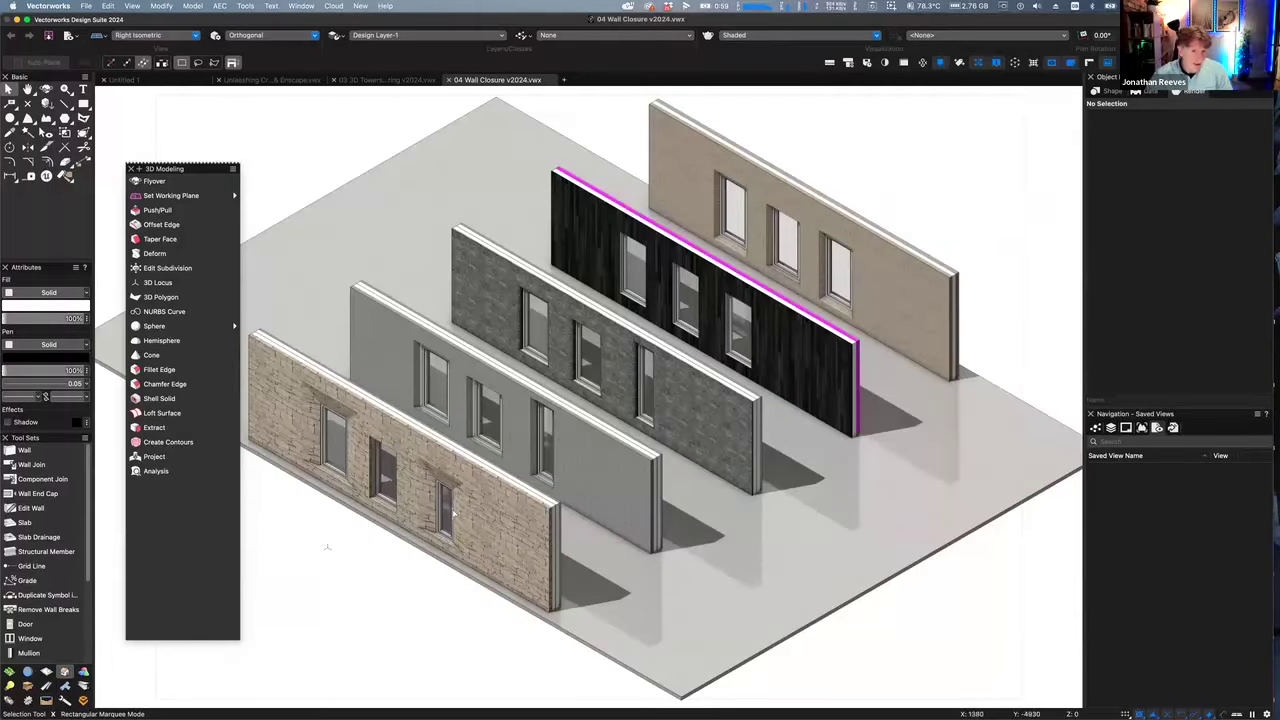
# Examine the window reveals in the stone, grey block and dark brick walls up close, ending on the overall view of all five walls
pyautogui.press('c')
pyautogui.moveTo(288, 378); pyautogui.dragTo(478, 581)
pyautogui.press('x')
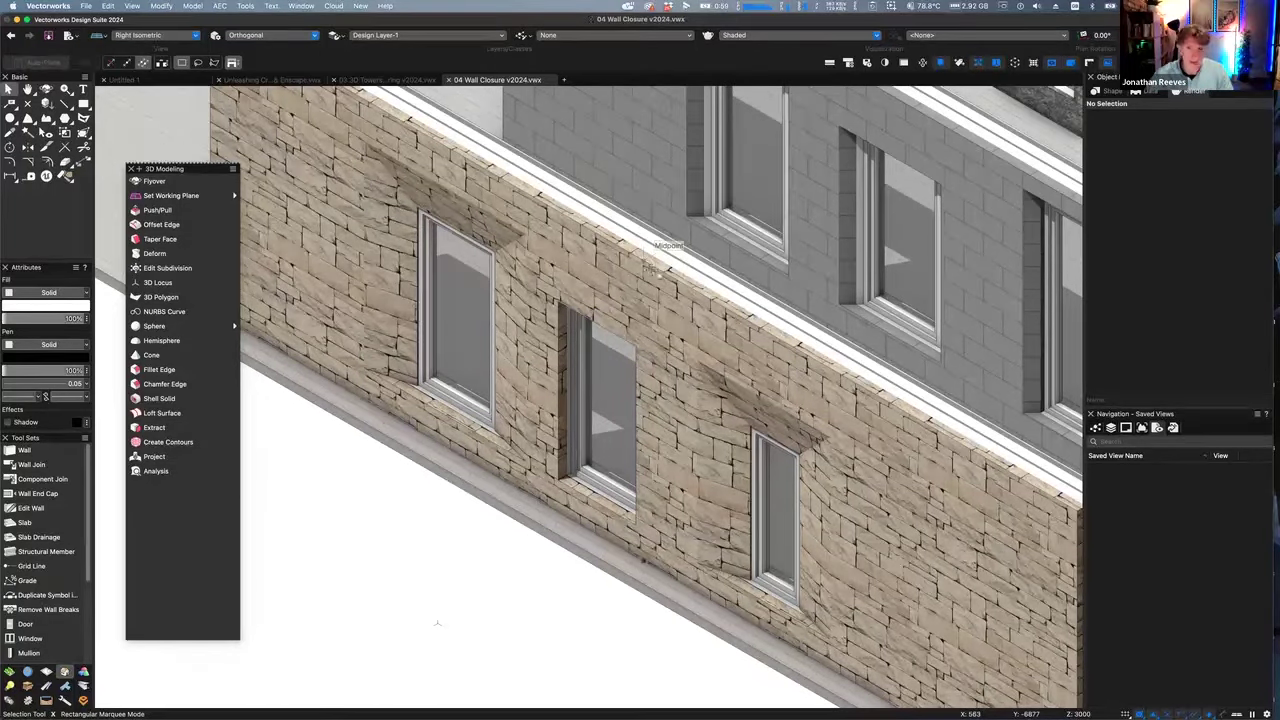
pyautogui.scroll(-5, 648, 265)
pyautogui.press('h')
pyautogui.scroll(4, 625, 266)
pyautogui.scroll(-4, 625, 266)
pyautogui.press('x')
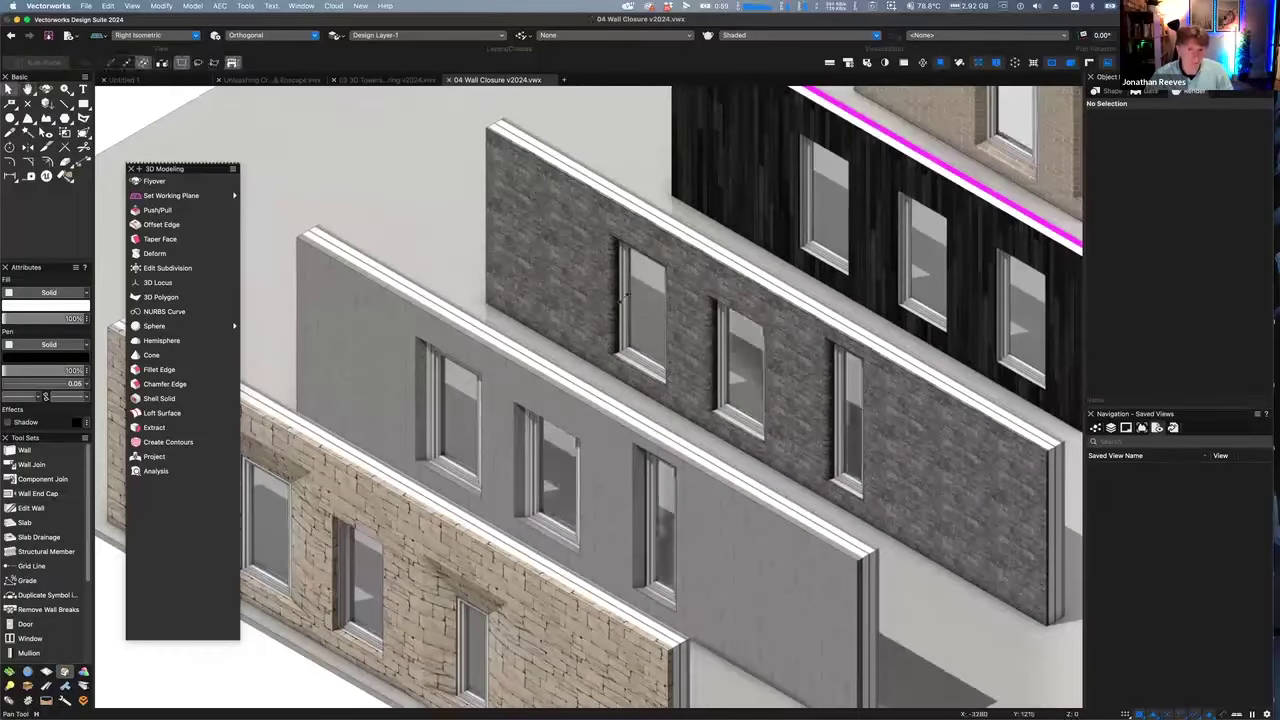
pyautogui.scroll(4, 598, 322)
pyautogui.scroll(3, 604, 330)
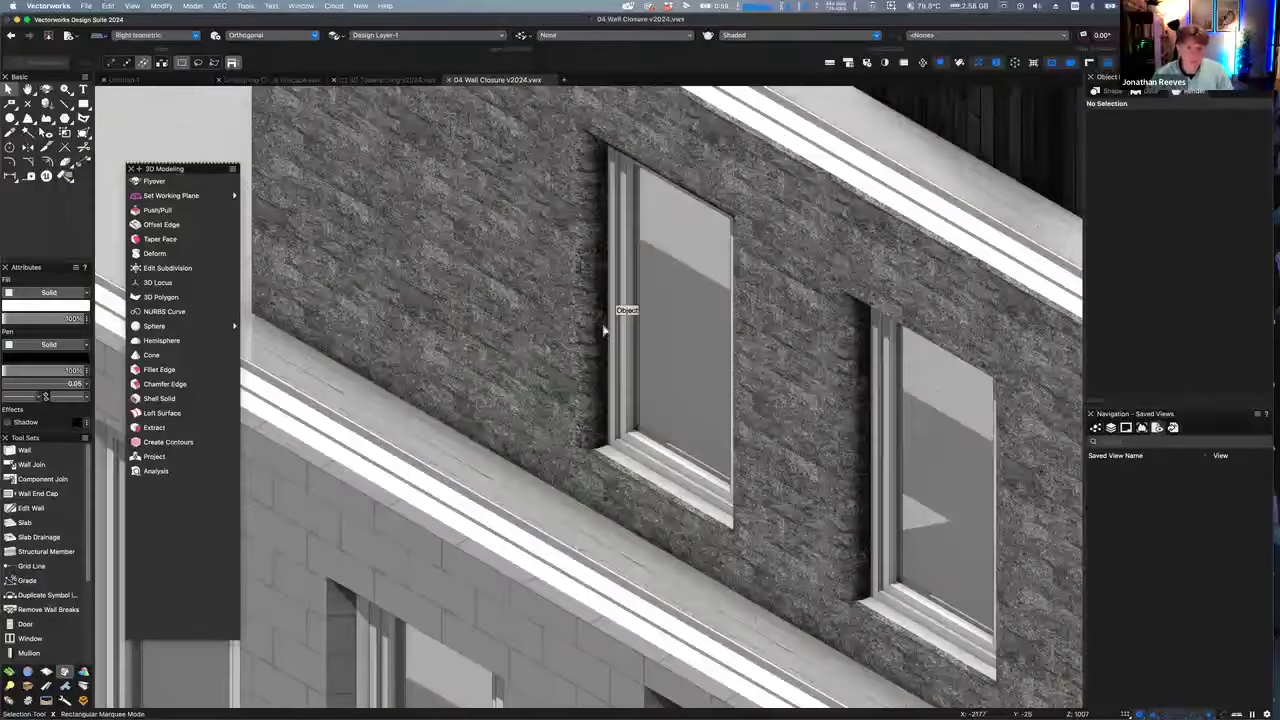
pyautogui.scroll(-1, 604, 330)
pyautogui.press('super+6')
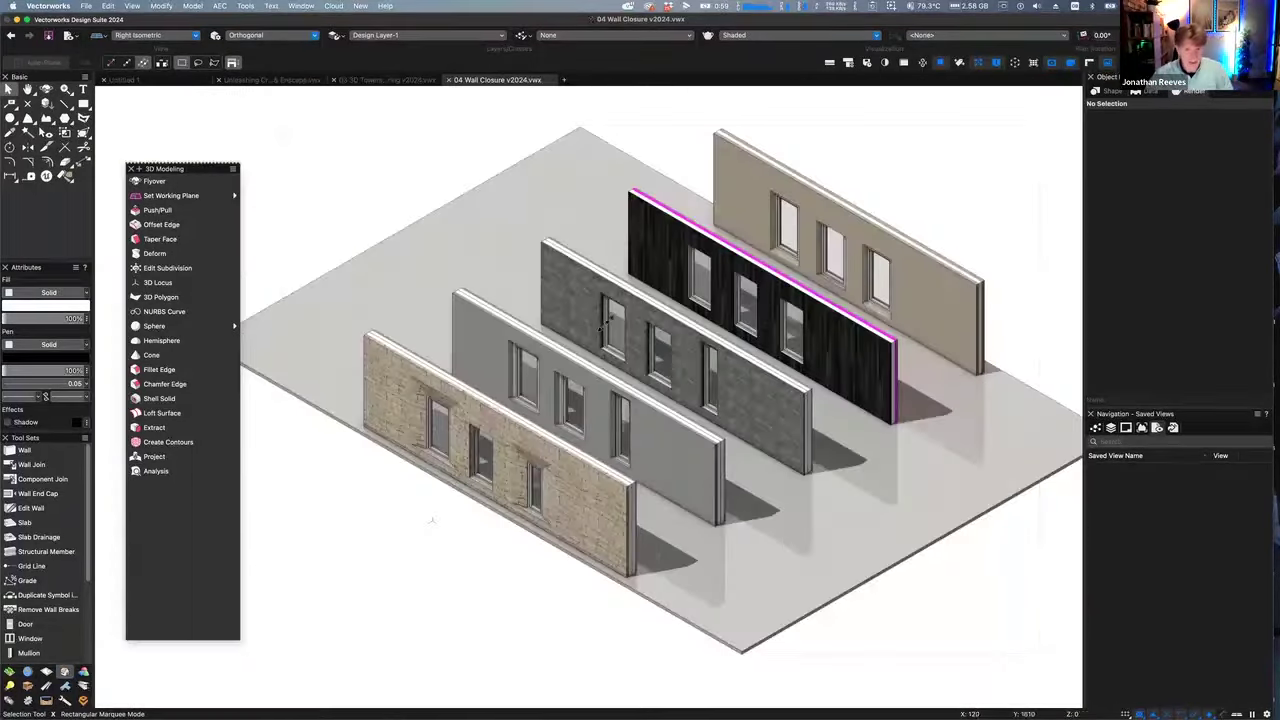
# Examine the front stone wall's component closures around its window openings in Top/Plan view, and close the floating 3D Modeling tool set
pyautogui.press('super+5')
pyautogui.press('c')
pyautogui.moveTo(504, 620); pyautogui.dragTo(580, 655)
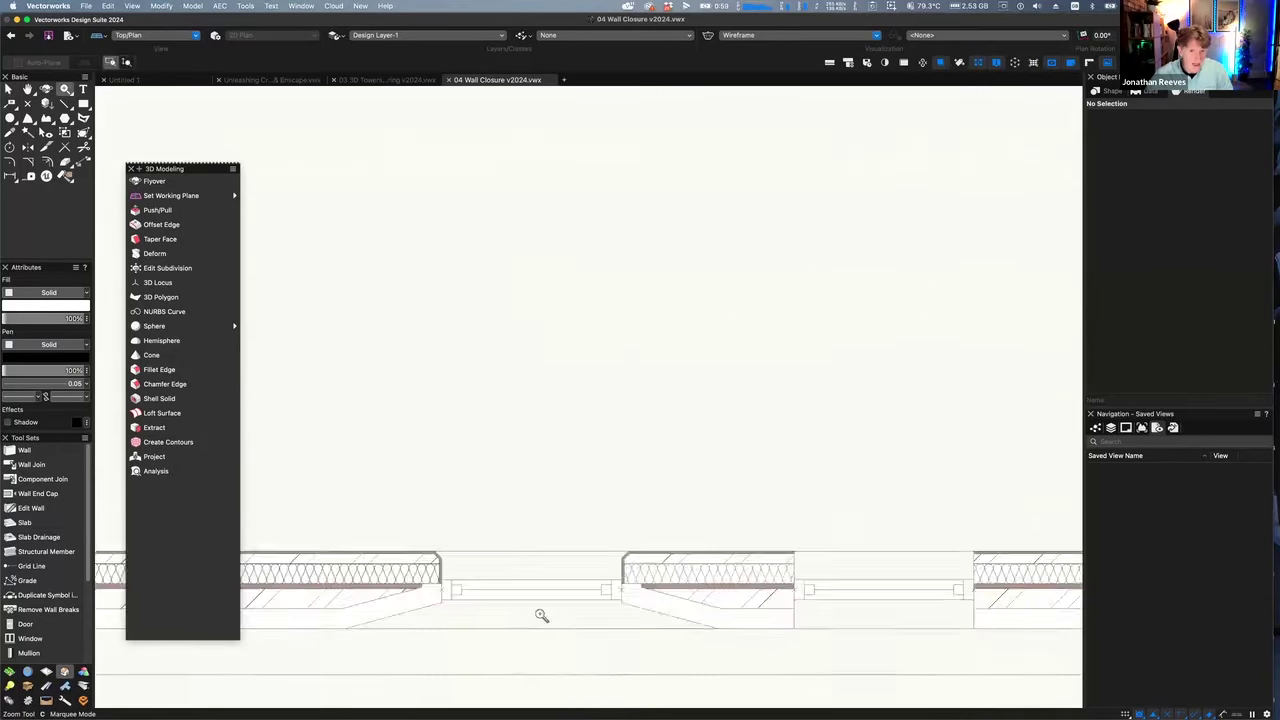
pyautogui.press('x')
pyautogui.click(130, 169)
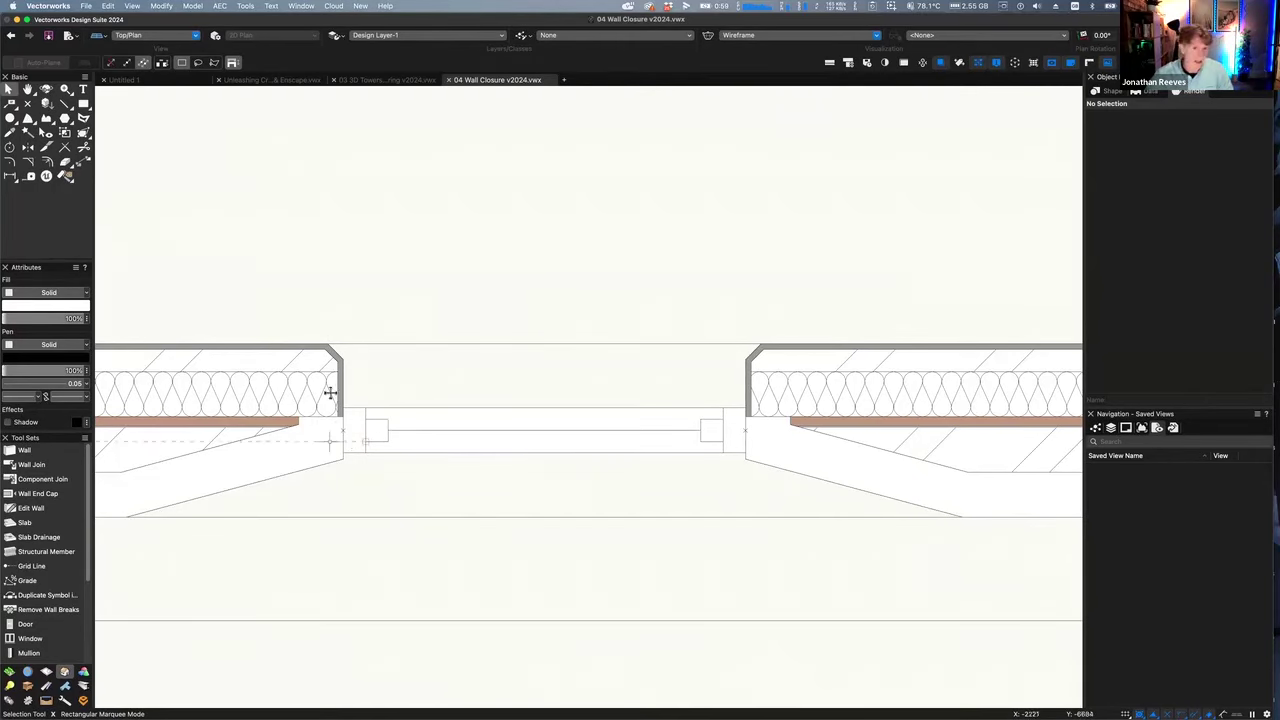
pyautogui.scroll(-5, 472, 382)
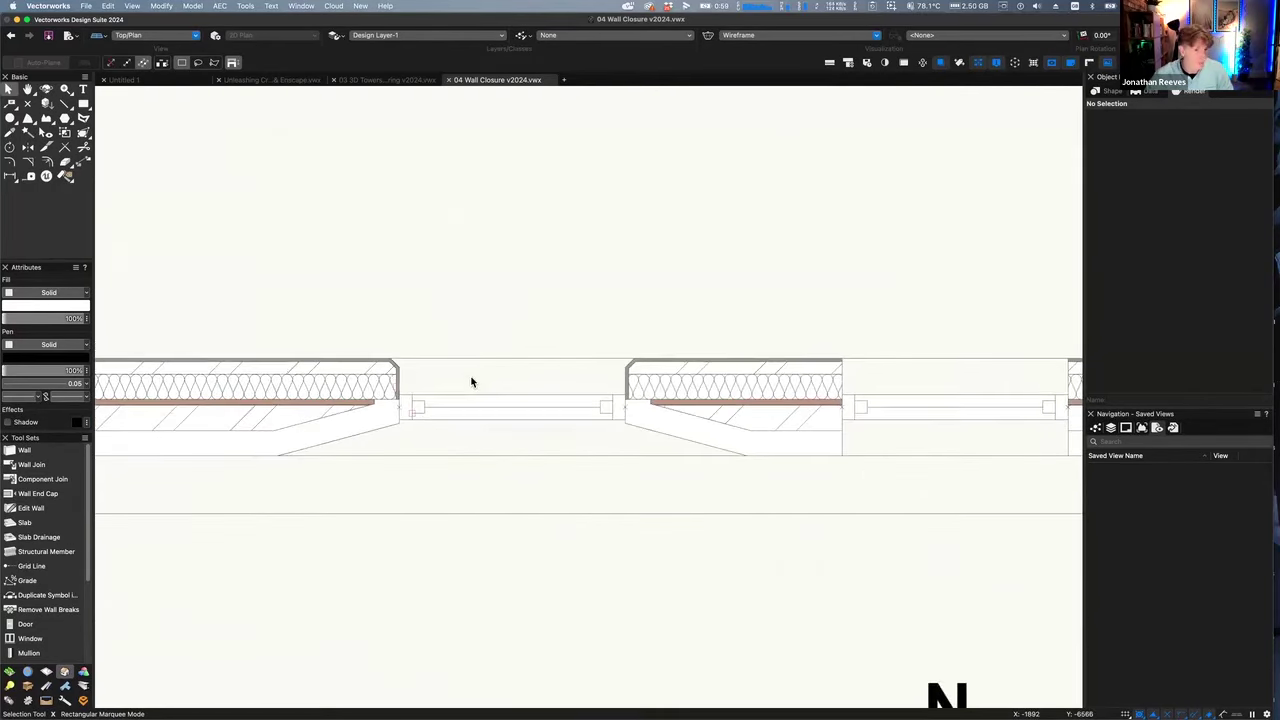
pyautogui.moveTo(540, 283)
pyautogui.mouseDown(button='middle')
pyautogui.moveTo(466, 326)
pyautogui.moveTo(440, 326)
pyautogui.mouseUp(button='middle')
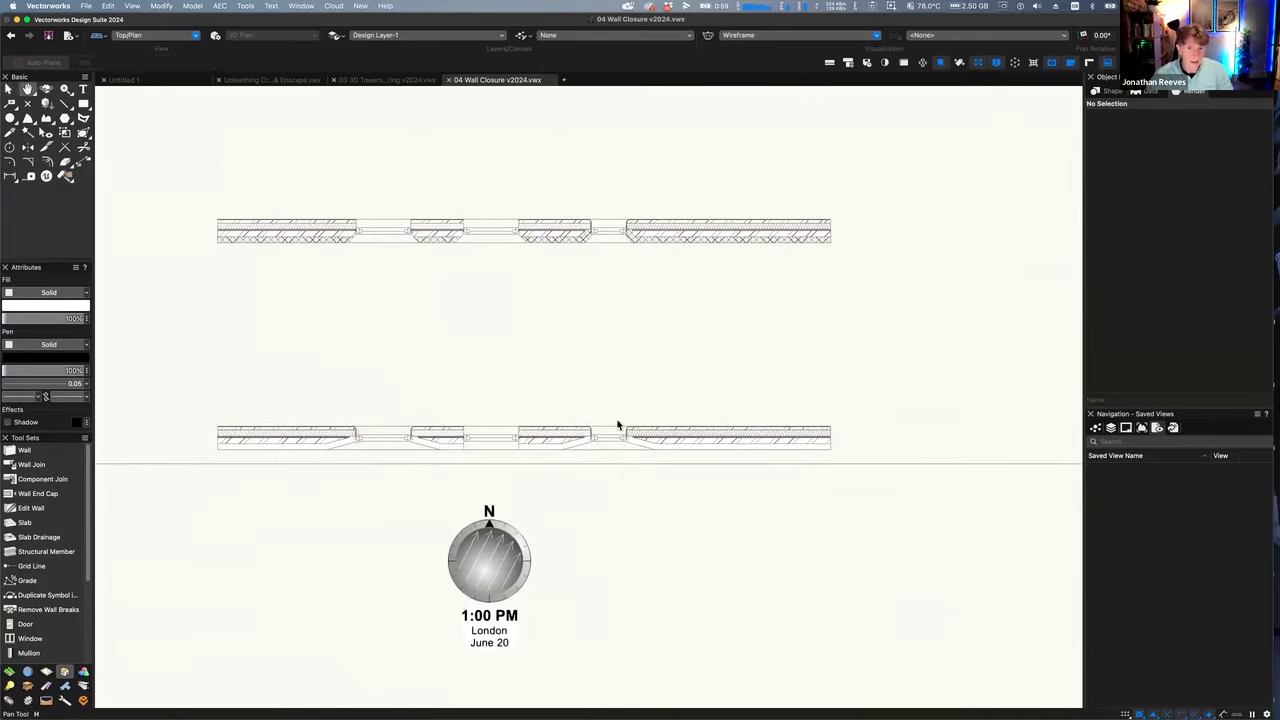
# Turn off the wall closure for the narrow third window in the front stone wall through its plug-in object options
pyautogui.click(605, 432)
pyautogui.scroll(4, 603, 434)
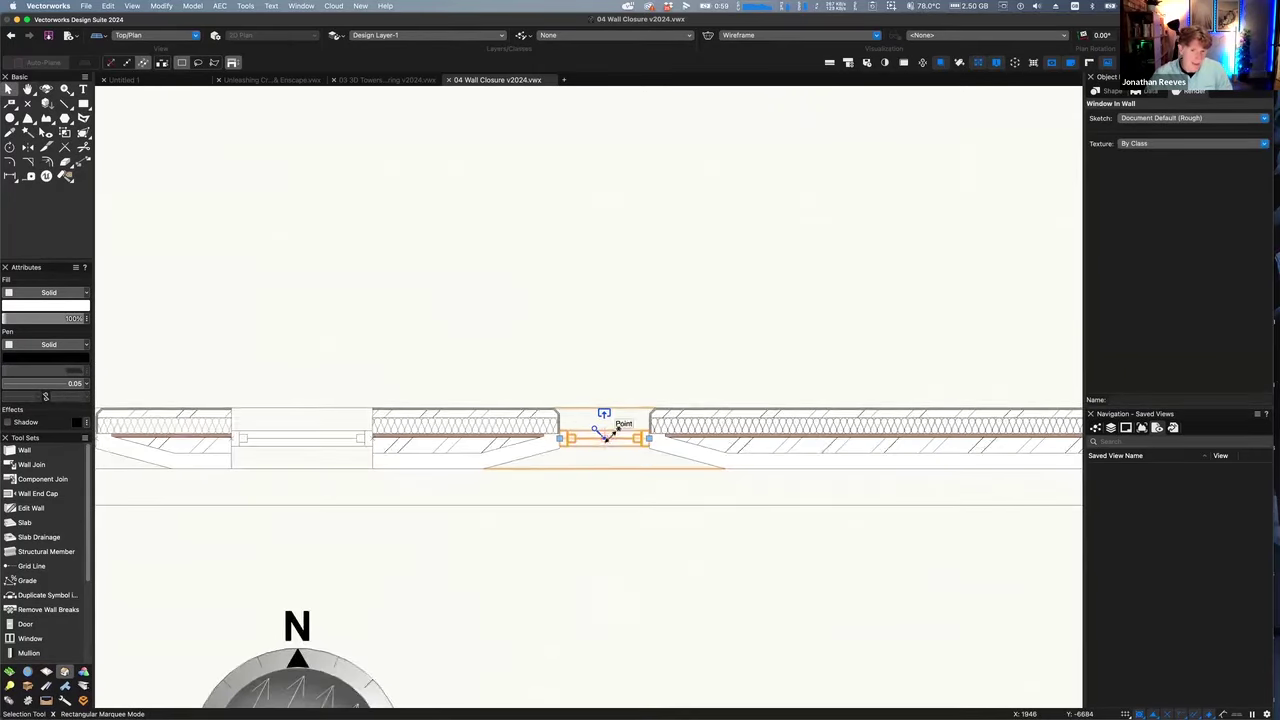
pyautogui.rightClick(614, 437)
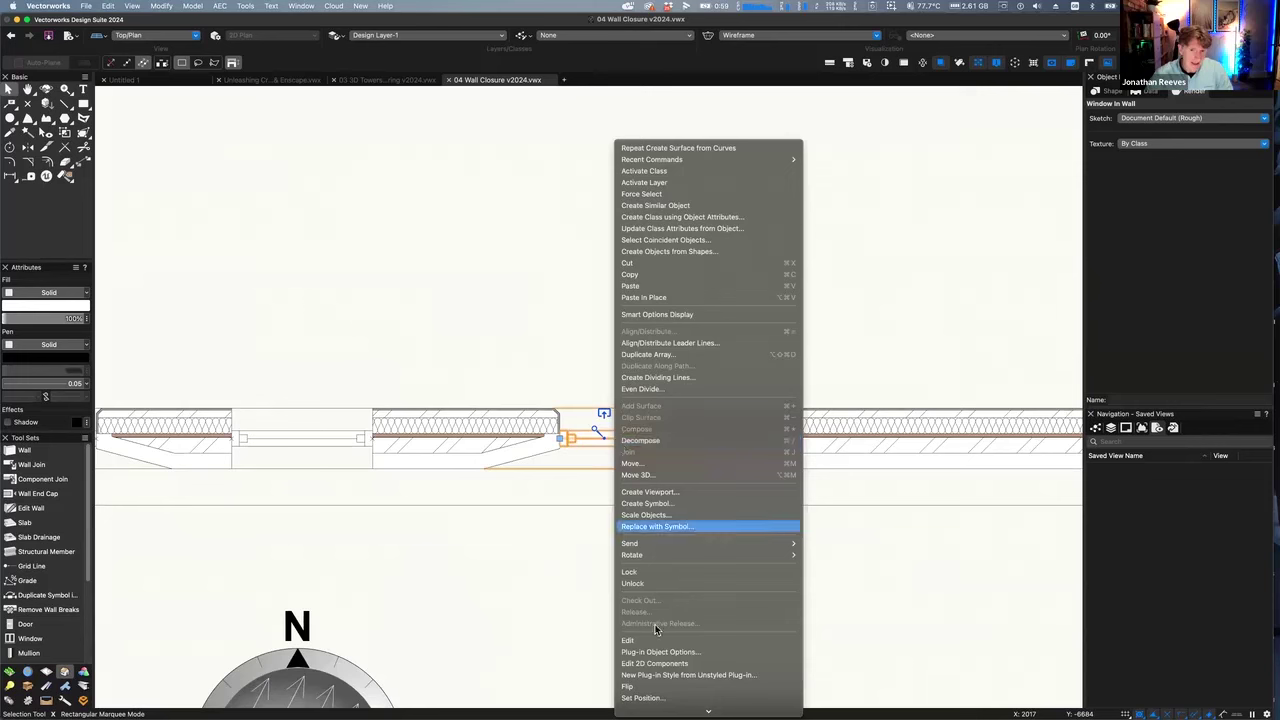
pyautogui.click(658, 654)
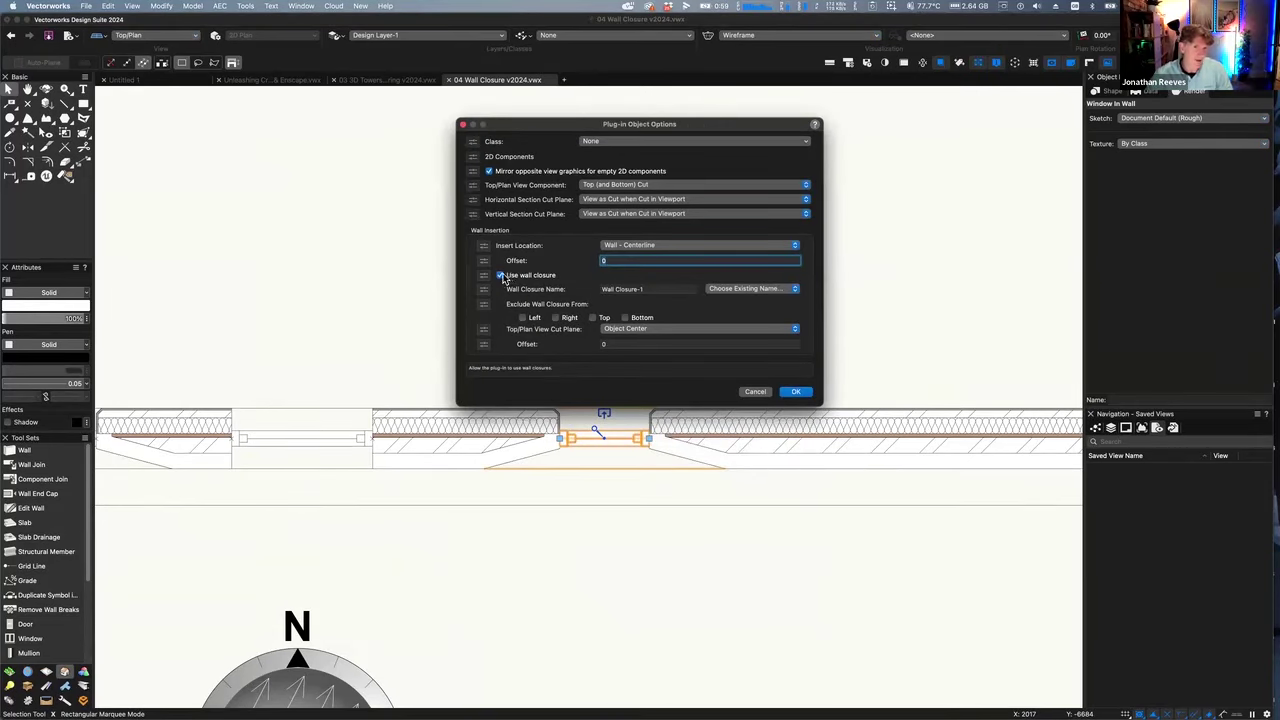
pyautogui.click(501, 275)
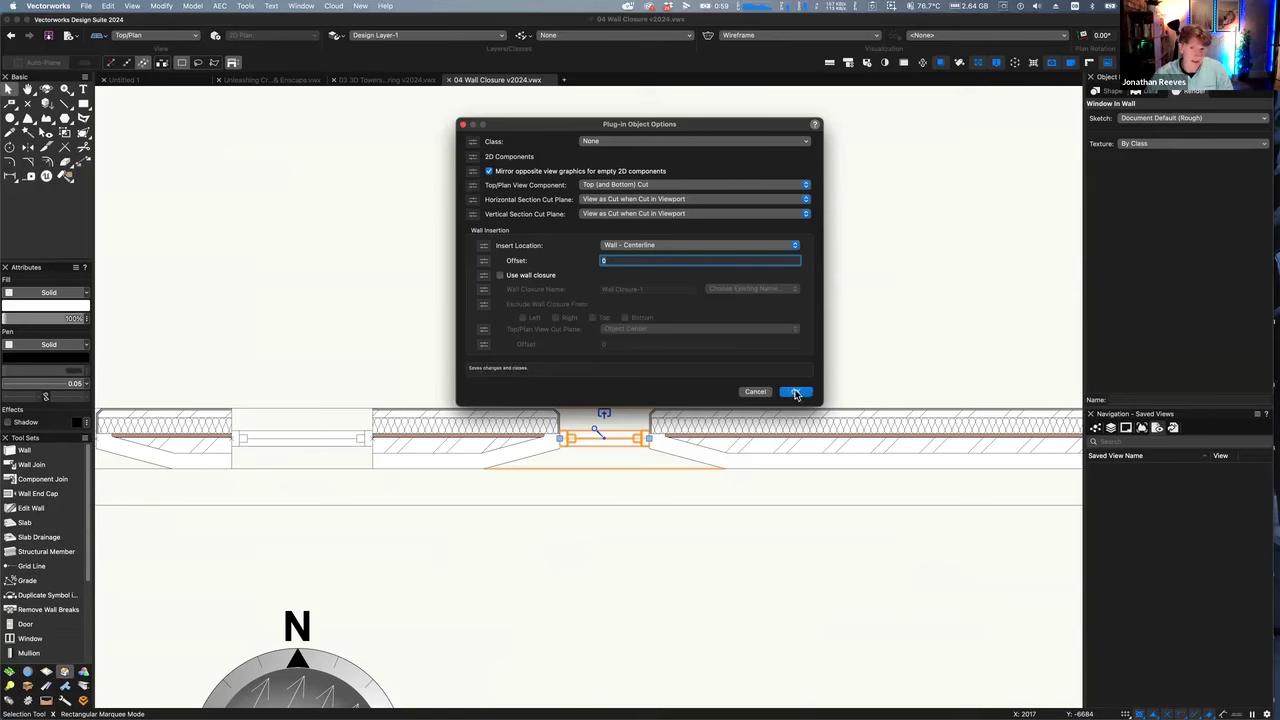
pyautogui.click(796, 391)
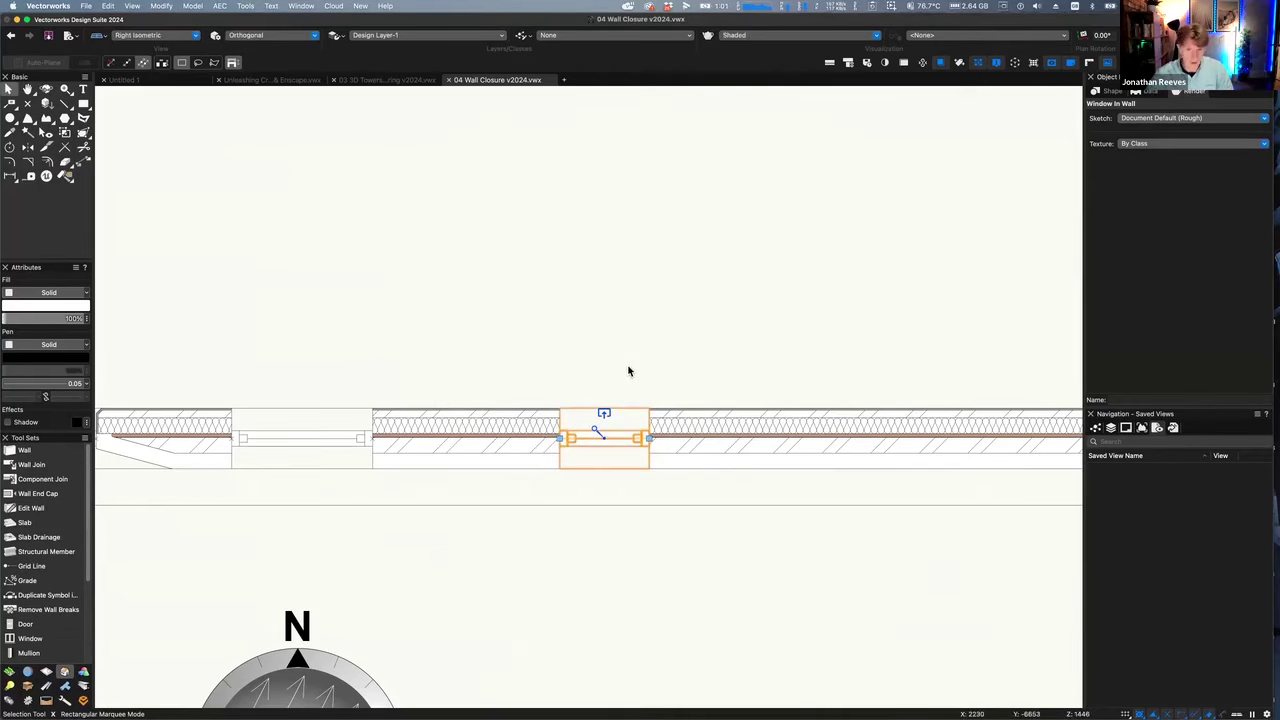
# View the narrow window in right isometric, check the existing wall closure names in its plug-in object options, and leave without saving
pyautogui.press('super+3')
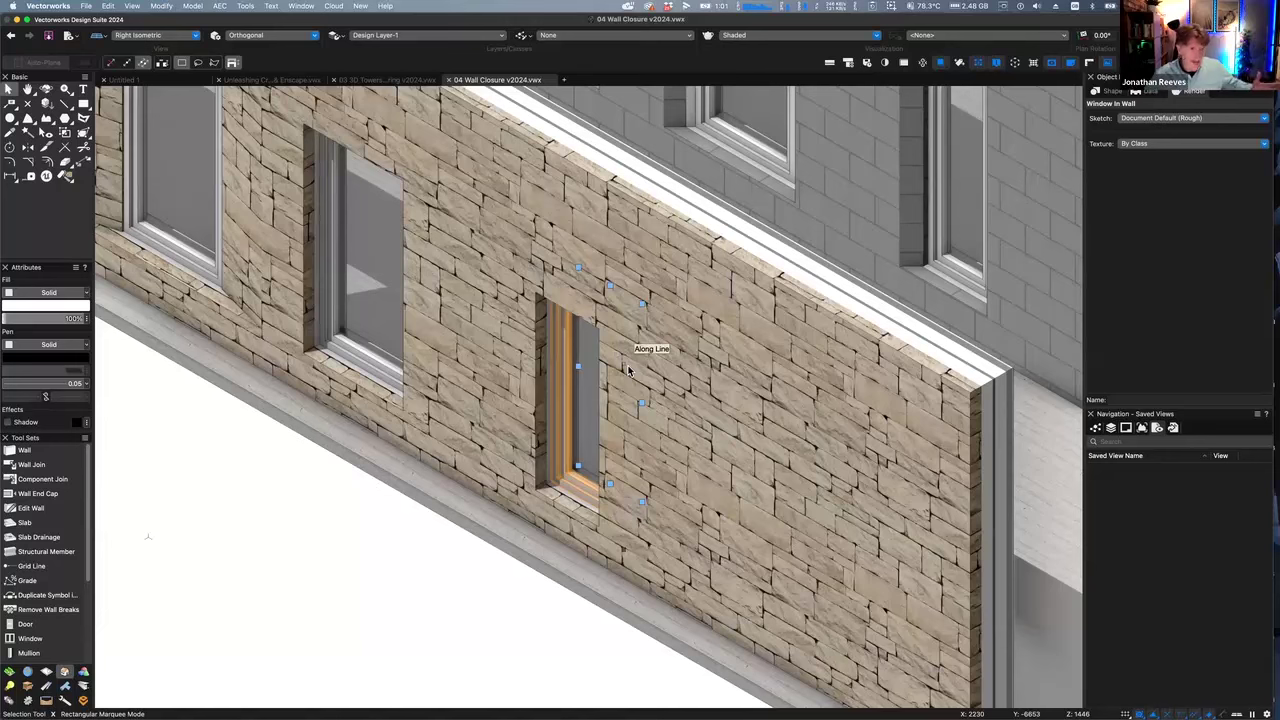
pyautogui.rightClick(568, 372)
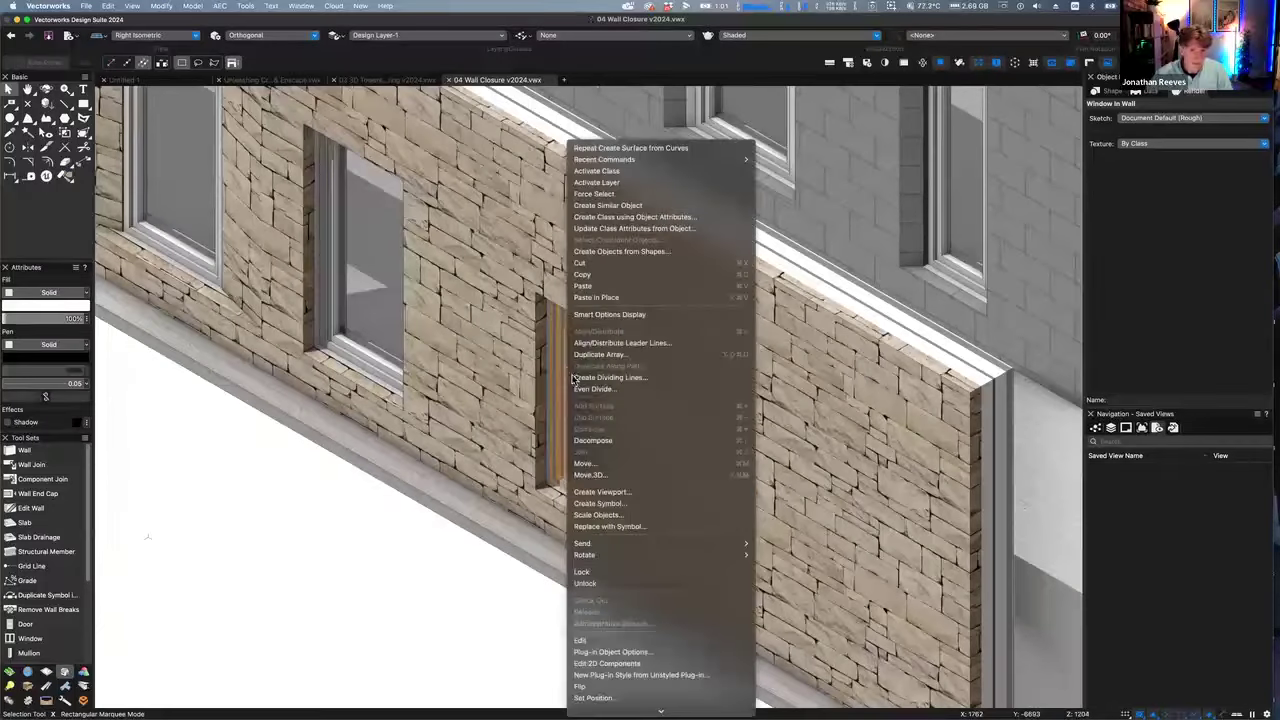
pyautogui.click(603, 652)
pyautogui.click(731, 289)
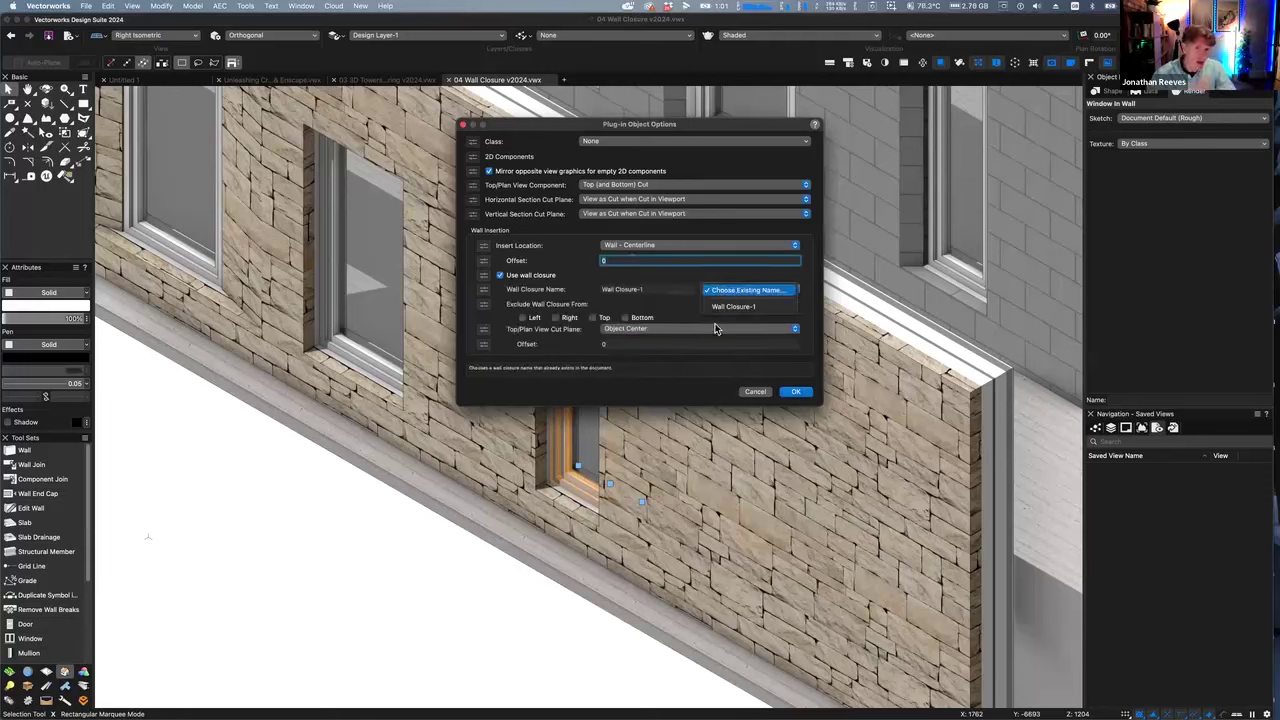
pyautogui.click(641, 340)
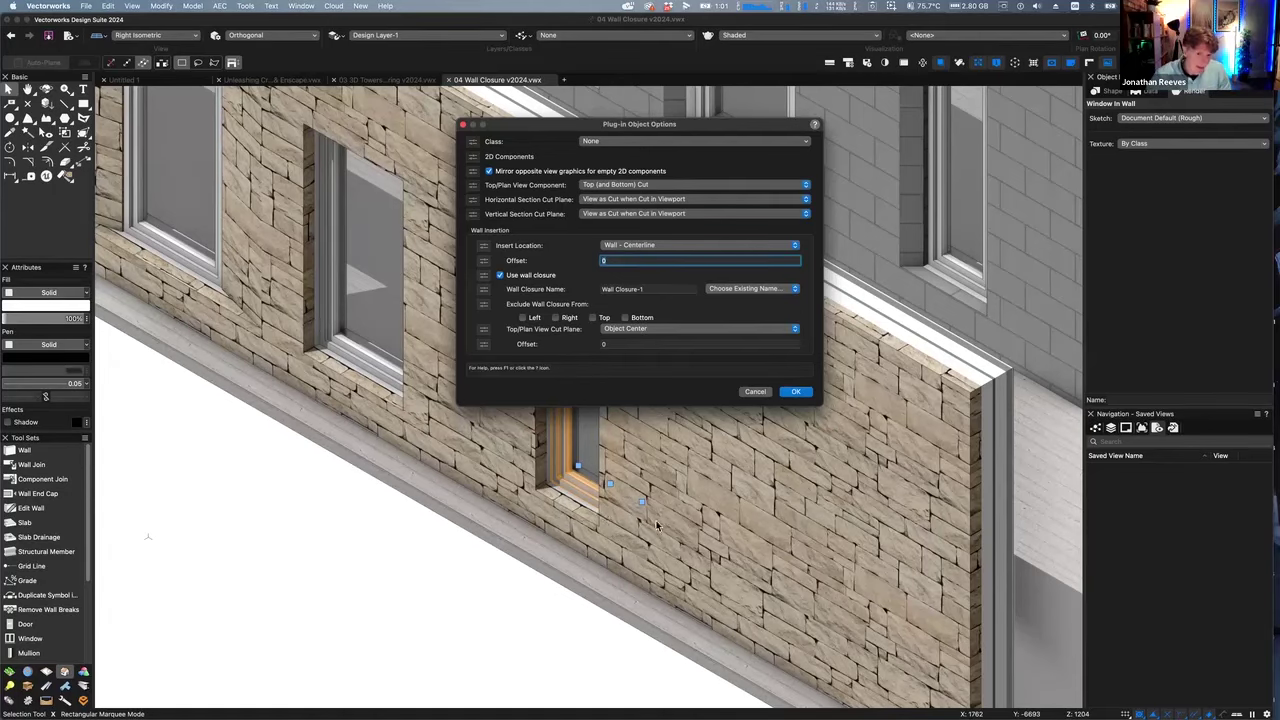
pyautogui.click(755, 392)
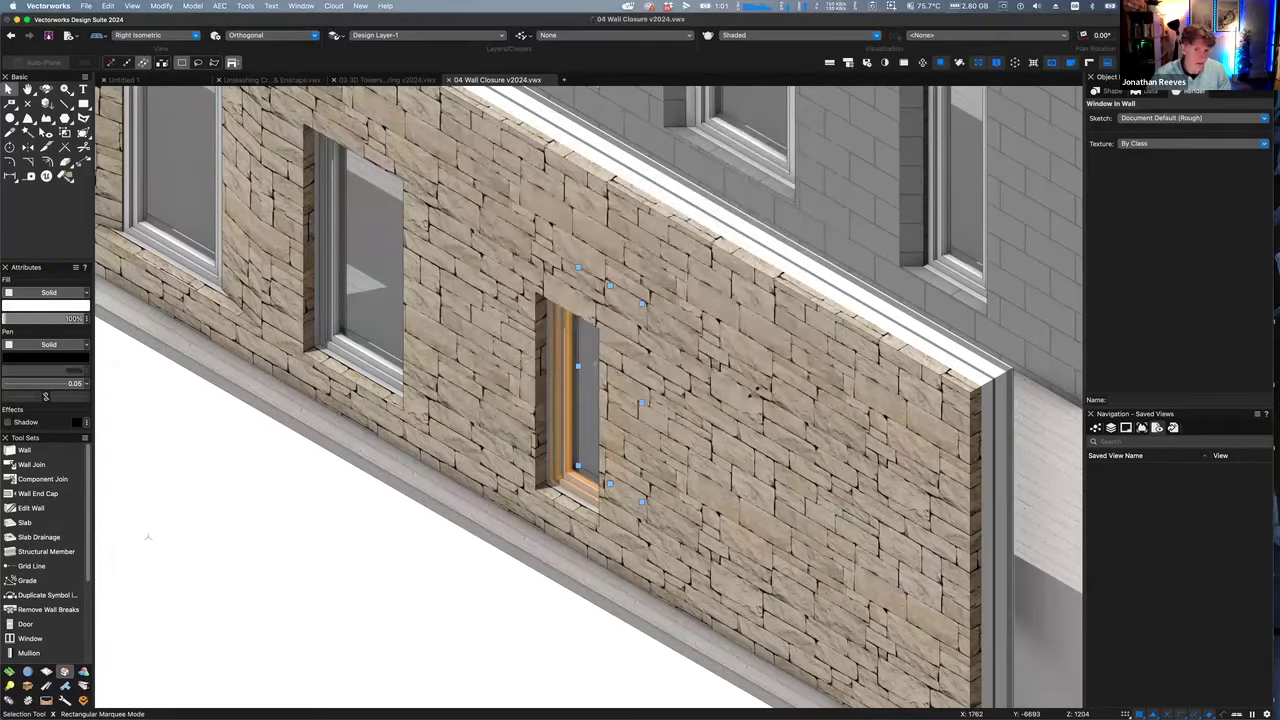
# Compare the wall with the selected window in Top/Plan and Right Rear Isometric, framing that window from the inner side
pyautogui.scroll(3, 610, 288)
pyautogui.scroll(-2, 610, 288)
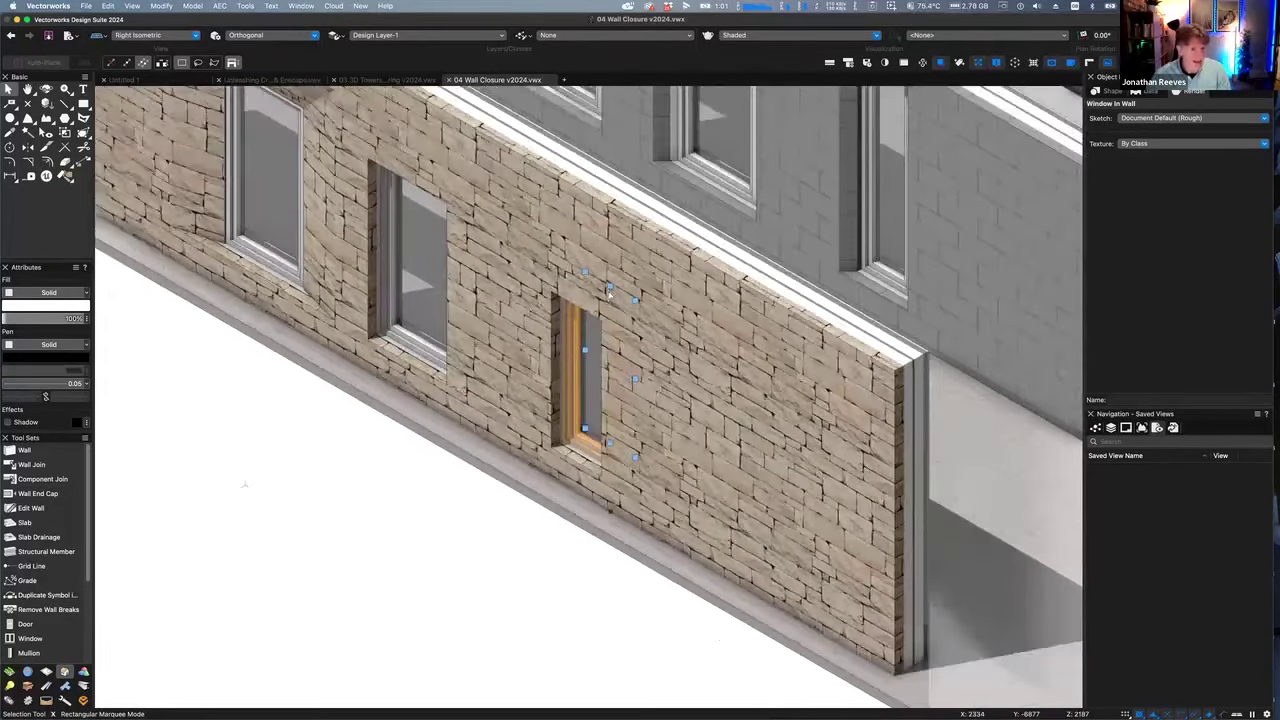
pyautogui.press('super+5')
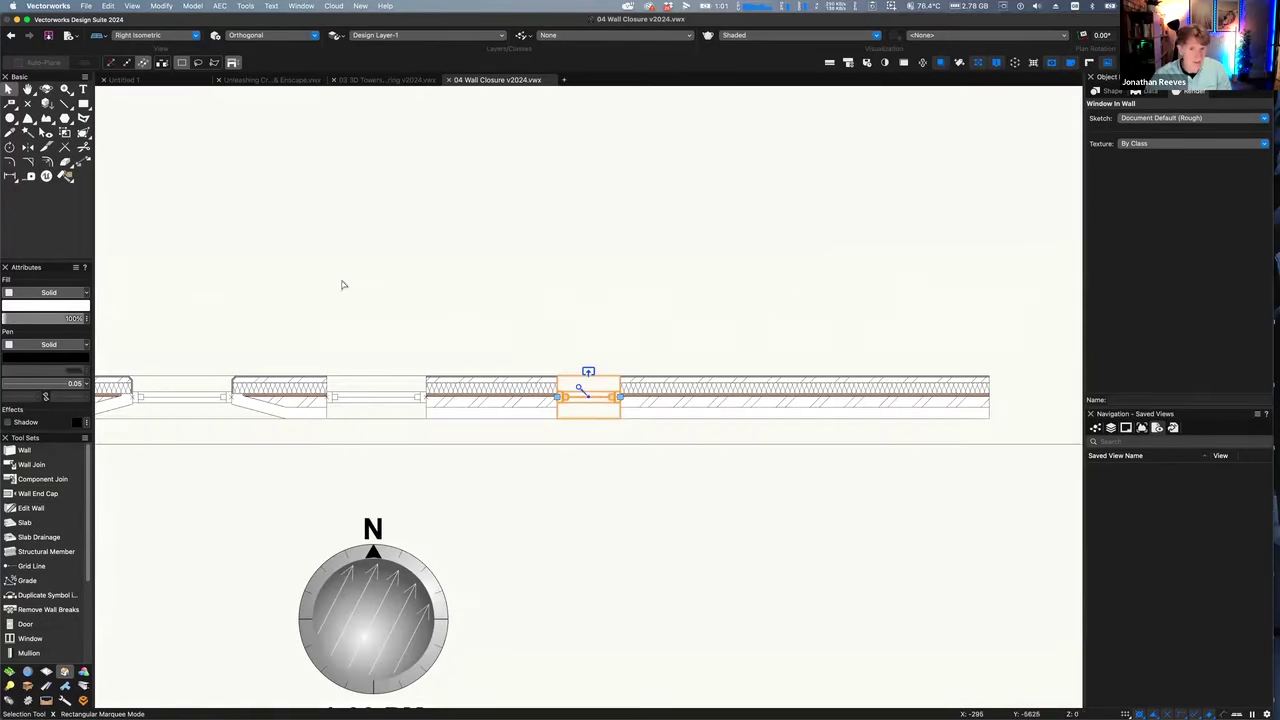
pyautogui.scroll(-3, 543, 318)
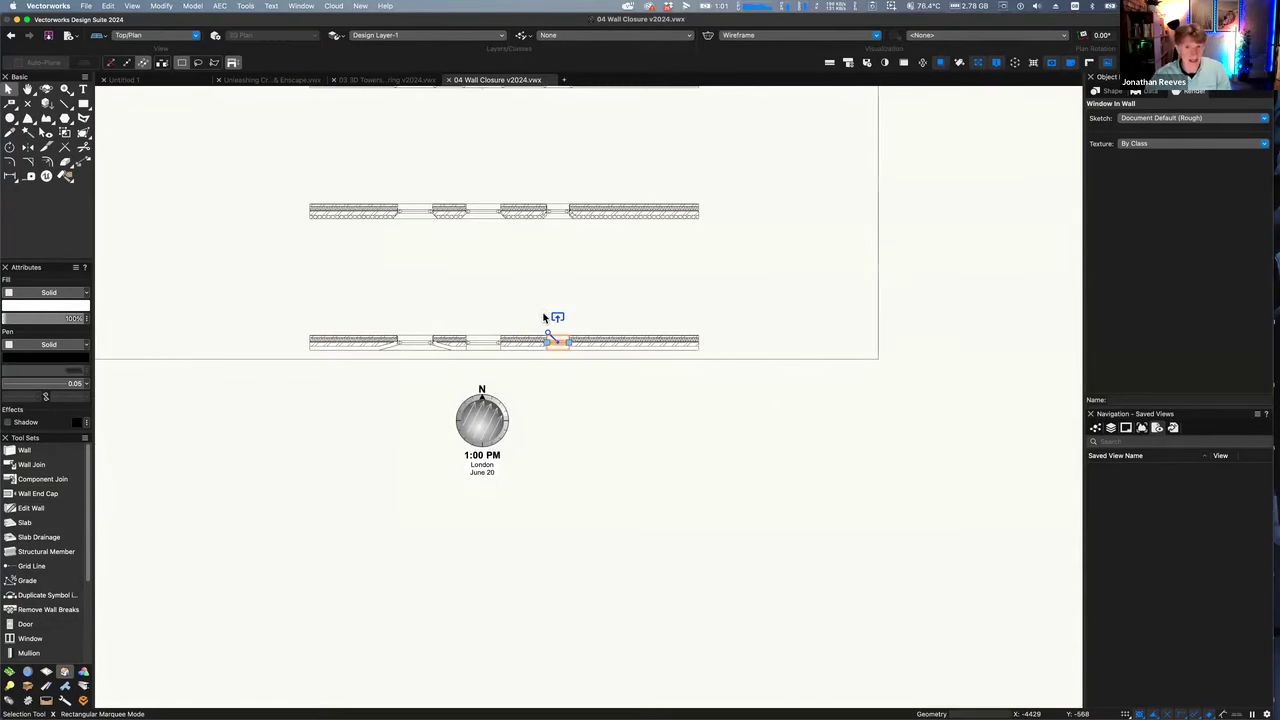
pyautogui.press('super+3')
pyautogui.press('super+9')
pyautogui.press('c')
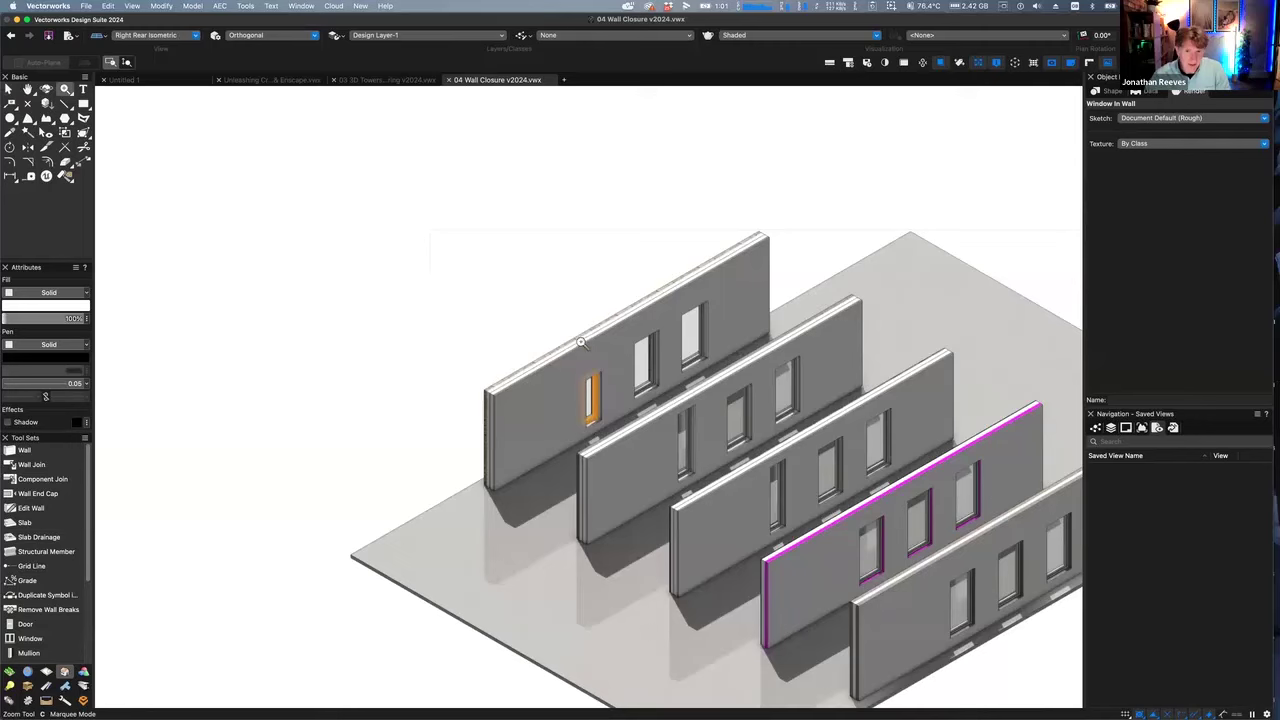
pyautogui.click(632, 463)
pyautogui.scroll(-3, 923, 551)
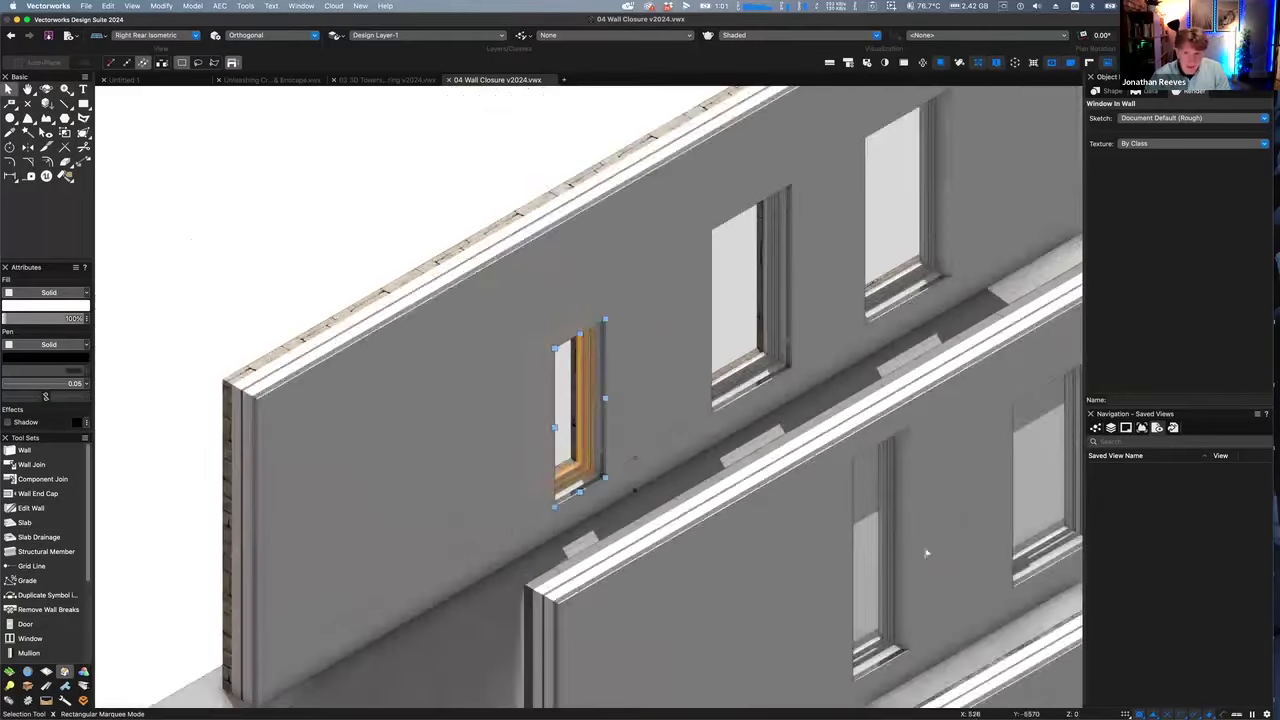
# Examine the inner reveal of the narrow window in the second wall at close range
pyautogui.press('h')
pyautogui.scroll(3, 732, 329)
pyautogui.scroll(-3, 728, 331)
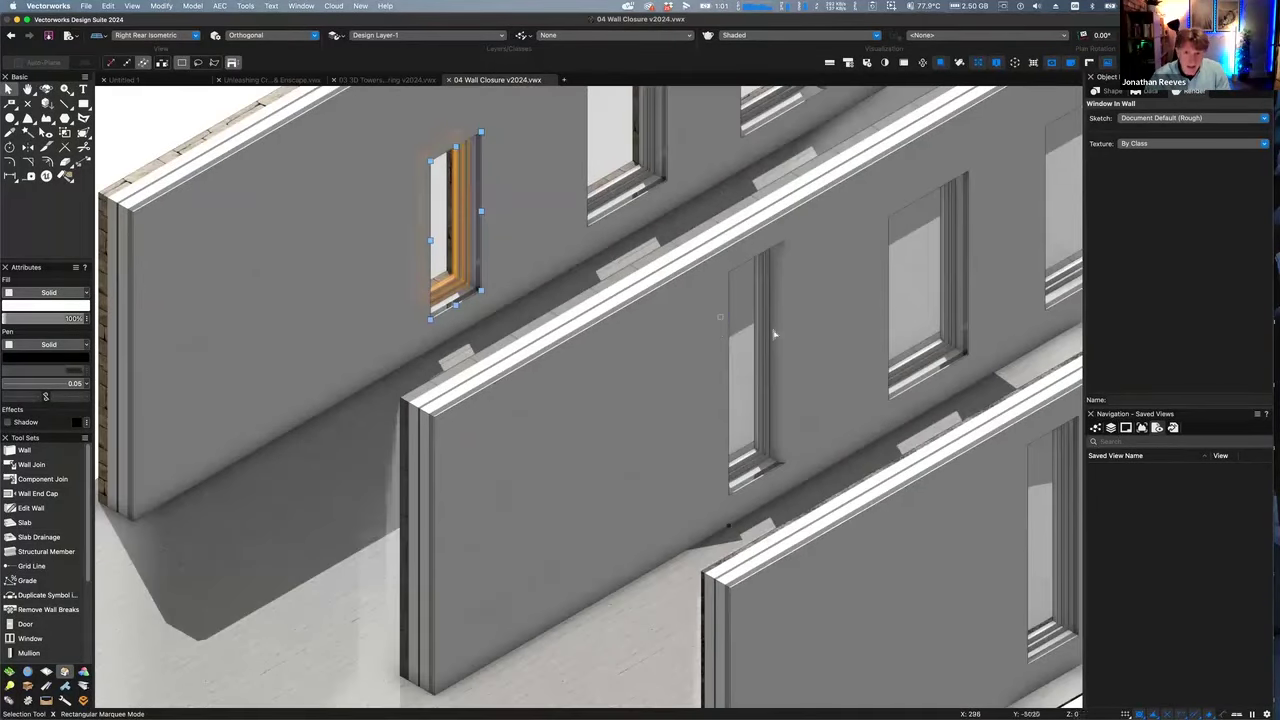
pyautogui.scroll(5, 774, 329)
pyautogui.press('x')
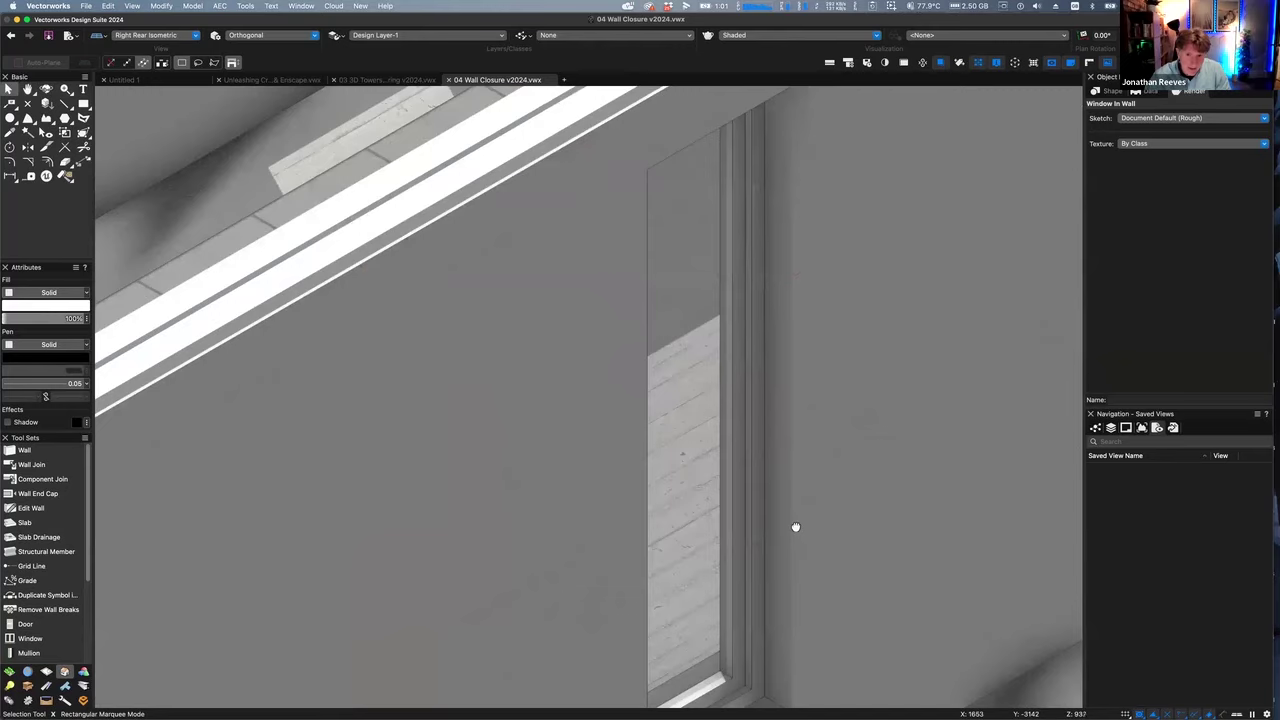
pyautogui.scroll(-5, 797, 523)
pyautogui.scroll(-2, 802, 513)
pyautogui.scroll(6, 795, 510)
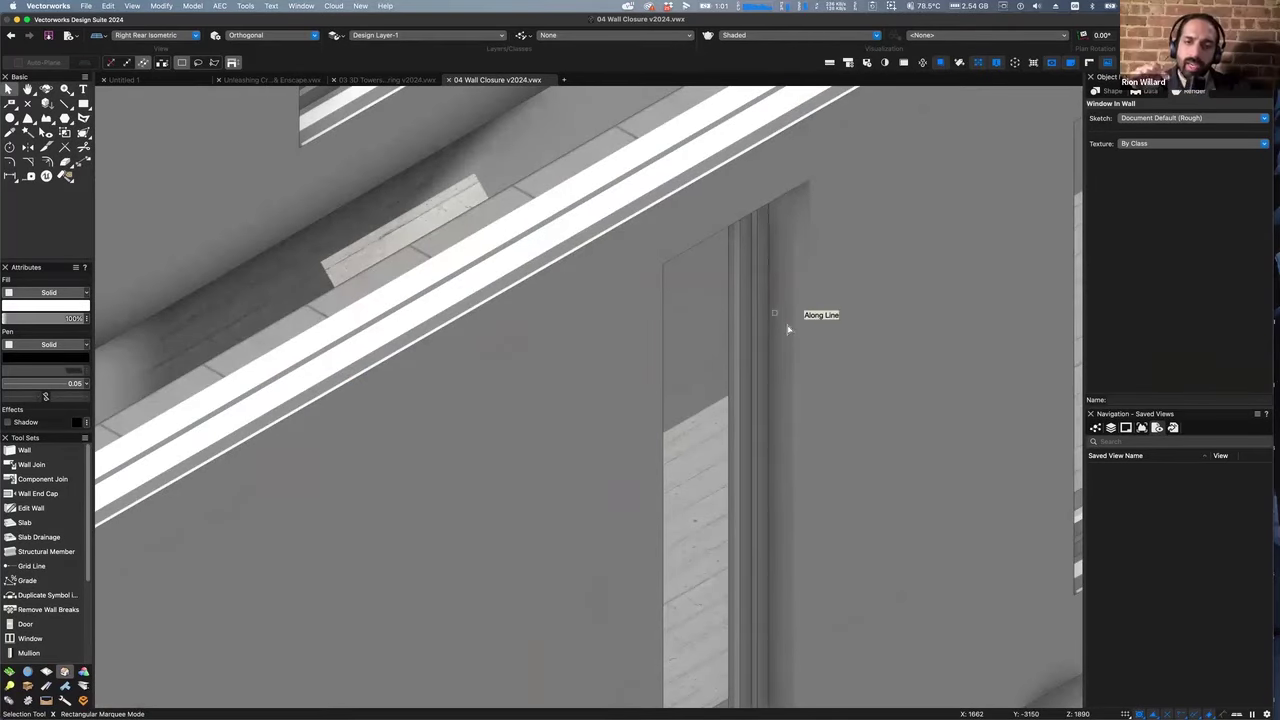
# Inspect in Top/Plan how the wall components close around the narrow window in the second wall, selecting and deselecting the window
pyautogui.press('super+5')
pyautogui.scroll(-8, 730, 345)
pyautogui.scroll(10, 703, 291)
pyautogui.moveTo(846, 320); pyautogui.dragTo(426, 262, button='middle')
pyautogui.click(558, 312)
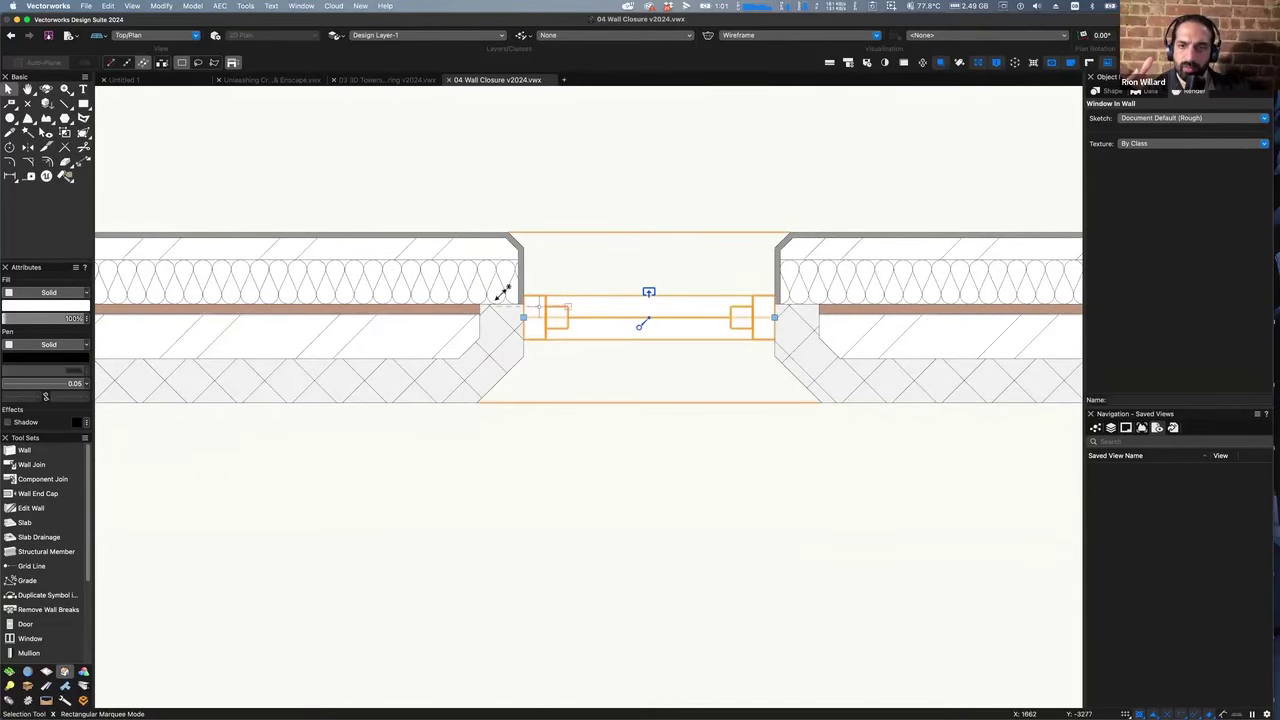
pyautogui.click(450, 203)
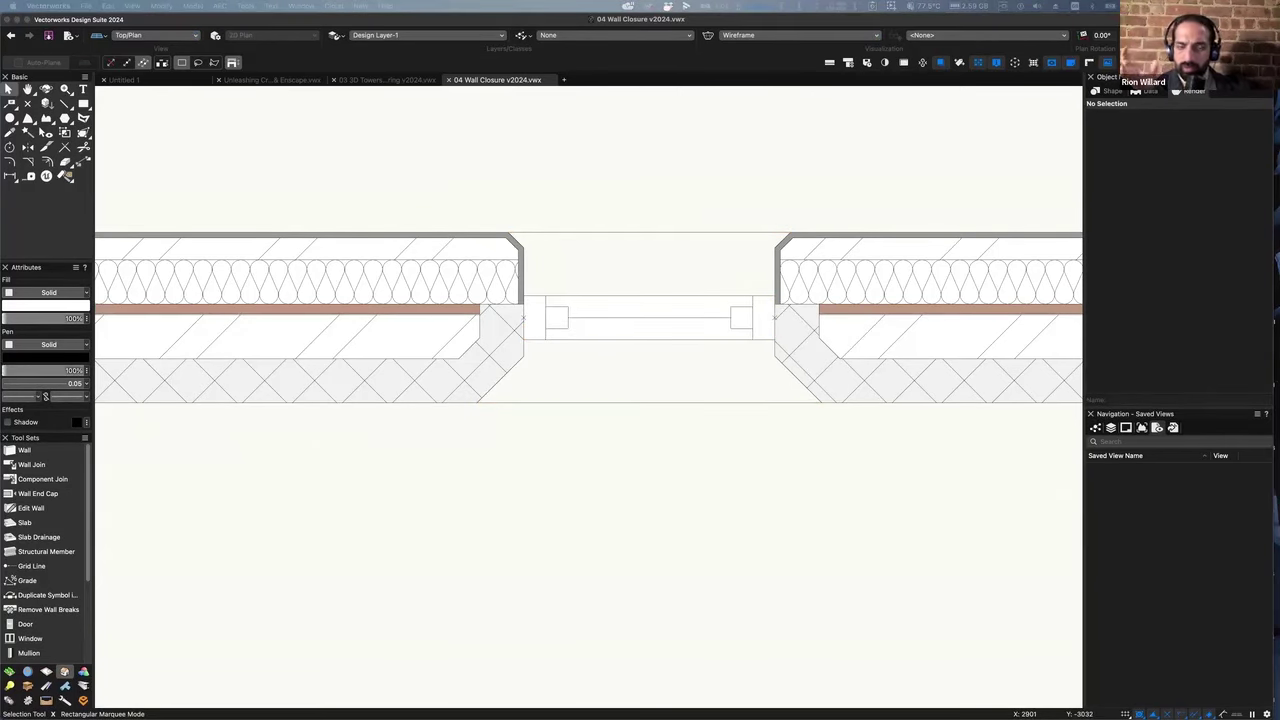
# Open the Resource Manager and browse the Floor Detail Drawings v2023.vwx file in the JRA Details Libraries, previewing several floor details
pyautogui.press('super+r')
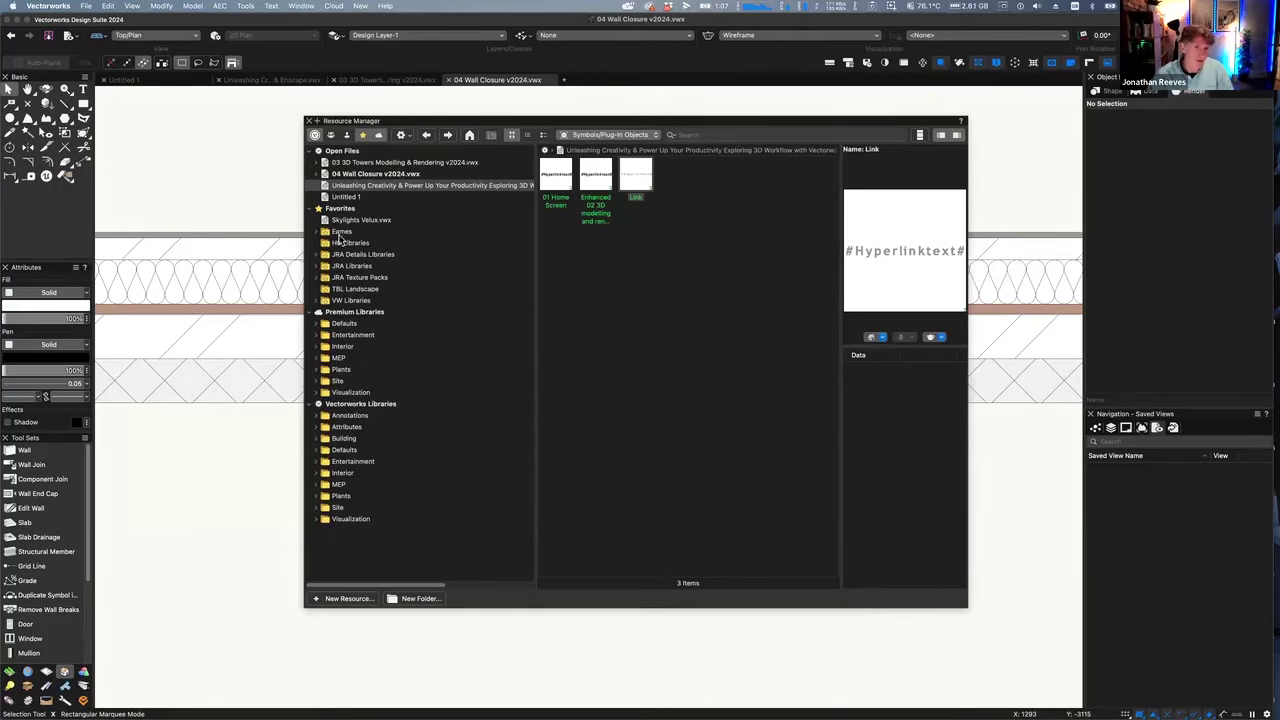
pyautogui.click(313, 209)
pyautogui.click(313, 209)
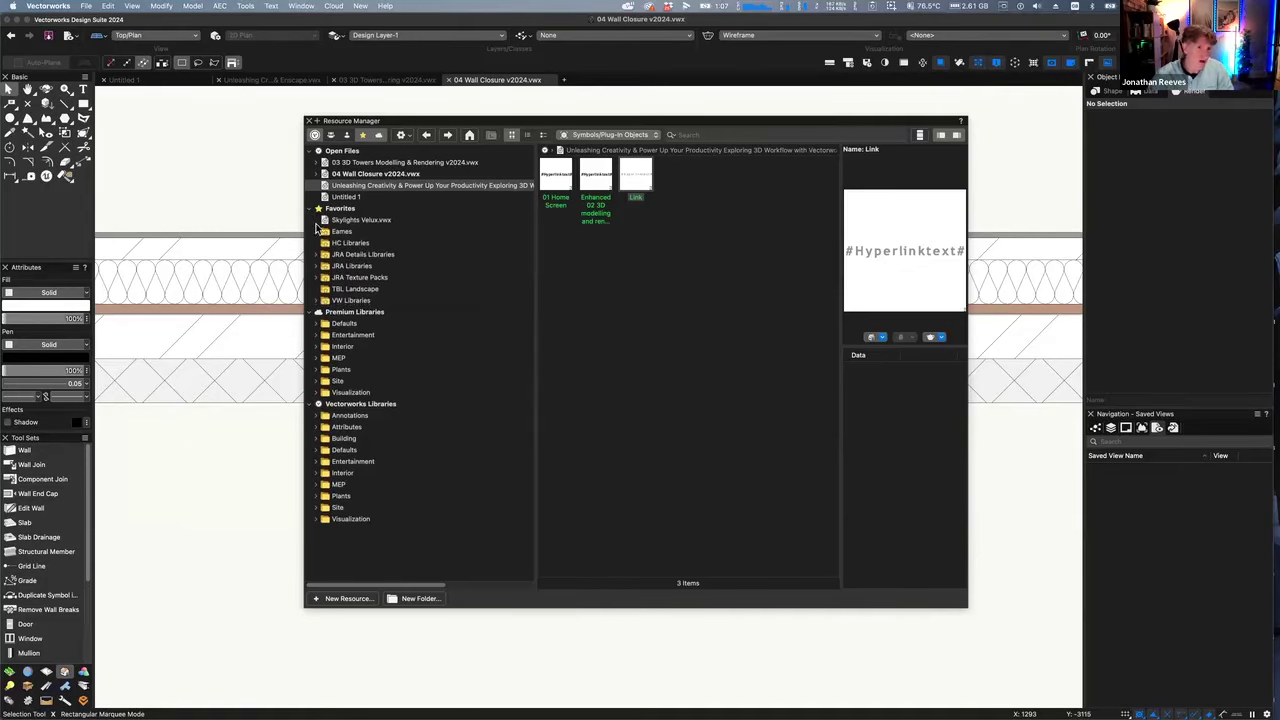
pyautogui.click(317, 255)
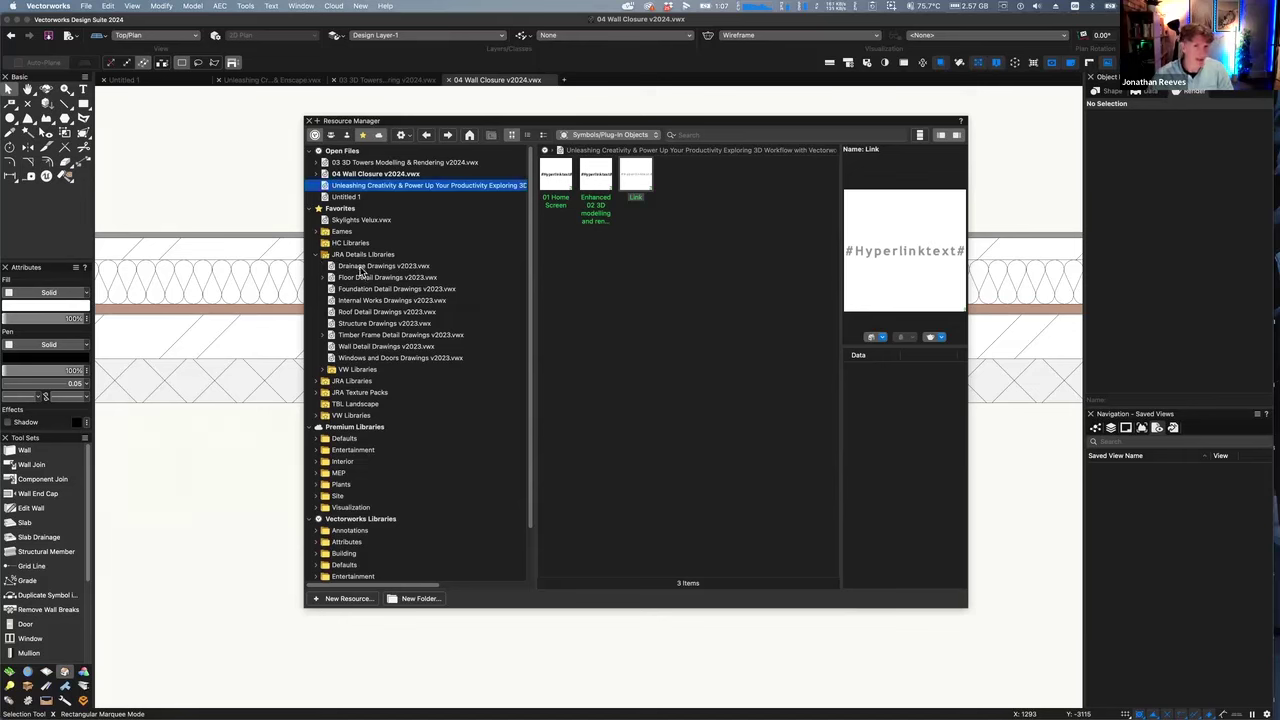
pyautogui.click(362, 268)
pyautogui.click(370, 278)
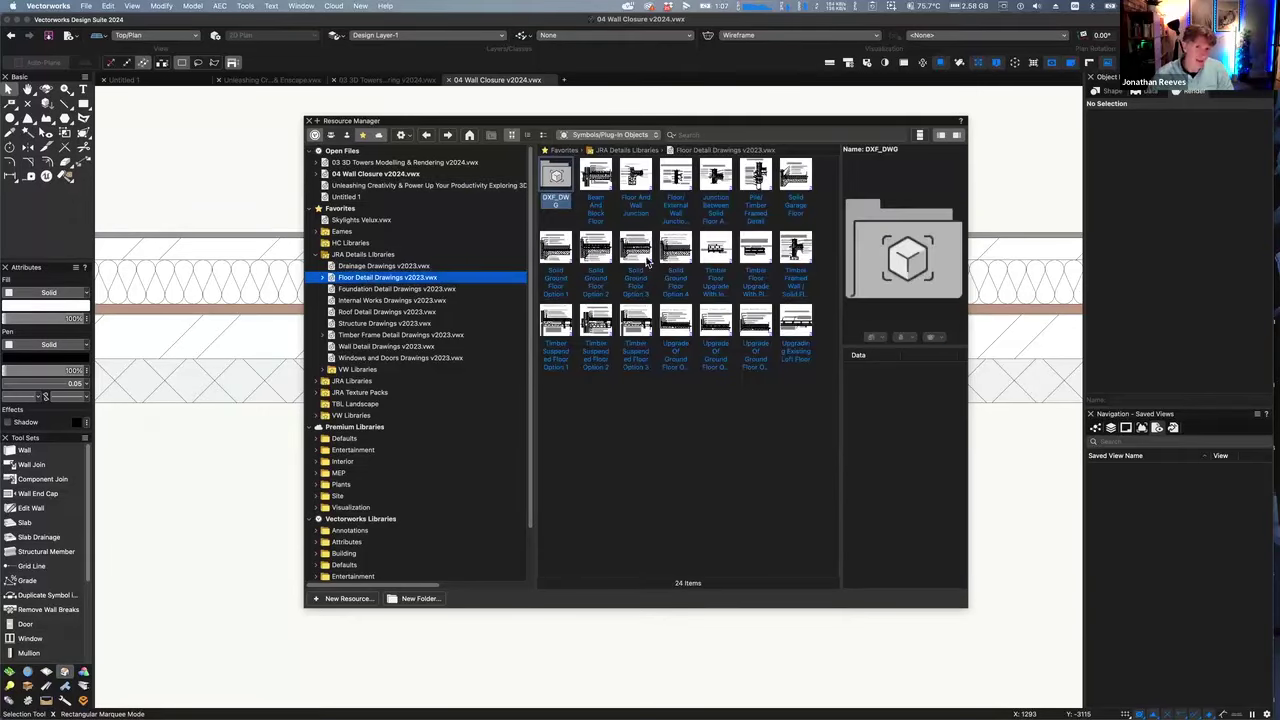
pyautogui.click(647, 262)
pyautogui.click(643, 330)
pyautogui.click(675, 330)
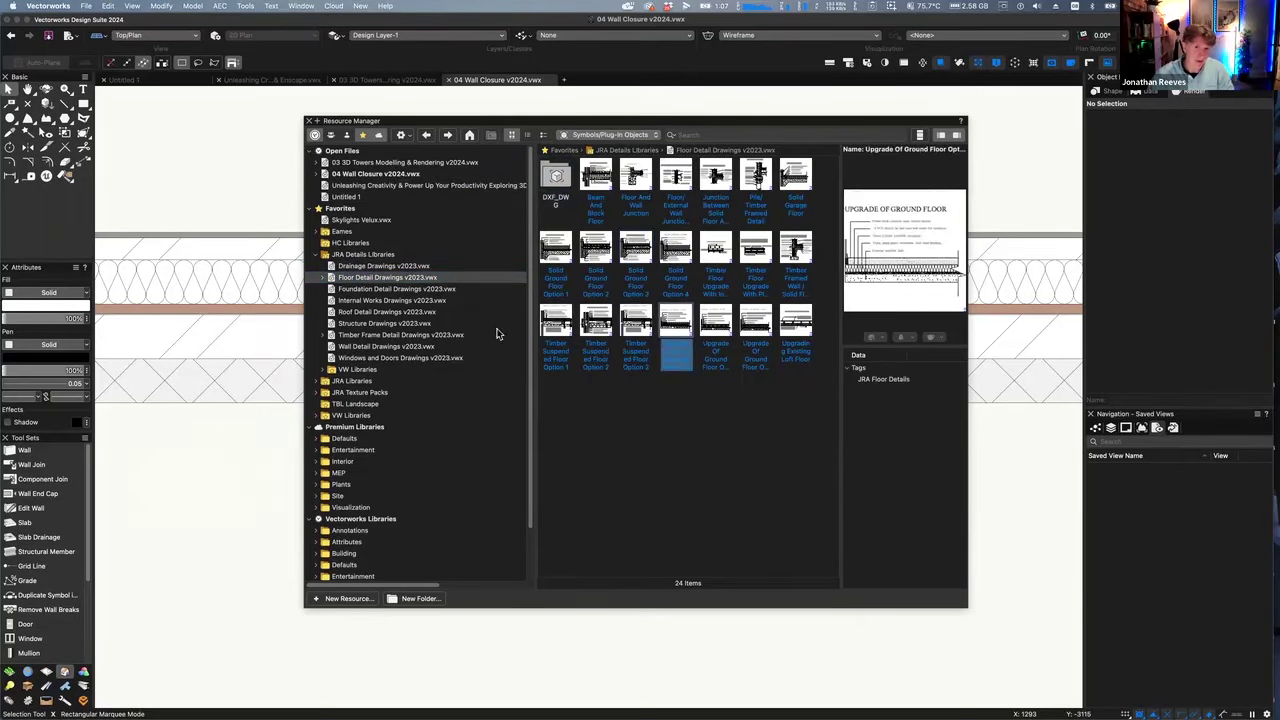
# Browse the JRA Libraries from the people and vehicle packs down to 04 JRA Construction Hatches 1.vwx
pyautogui.click(321, 385)
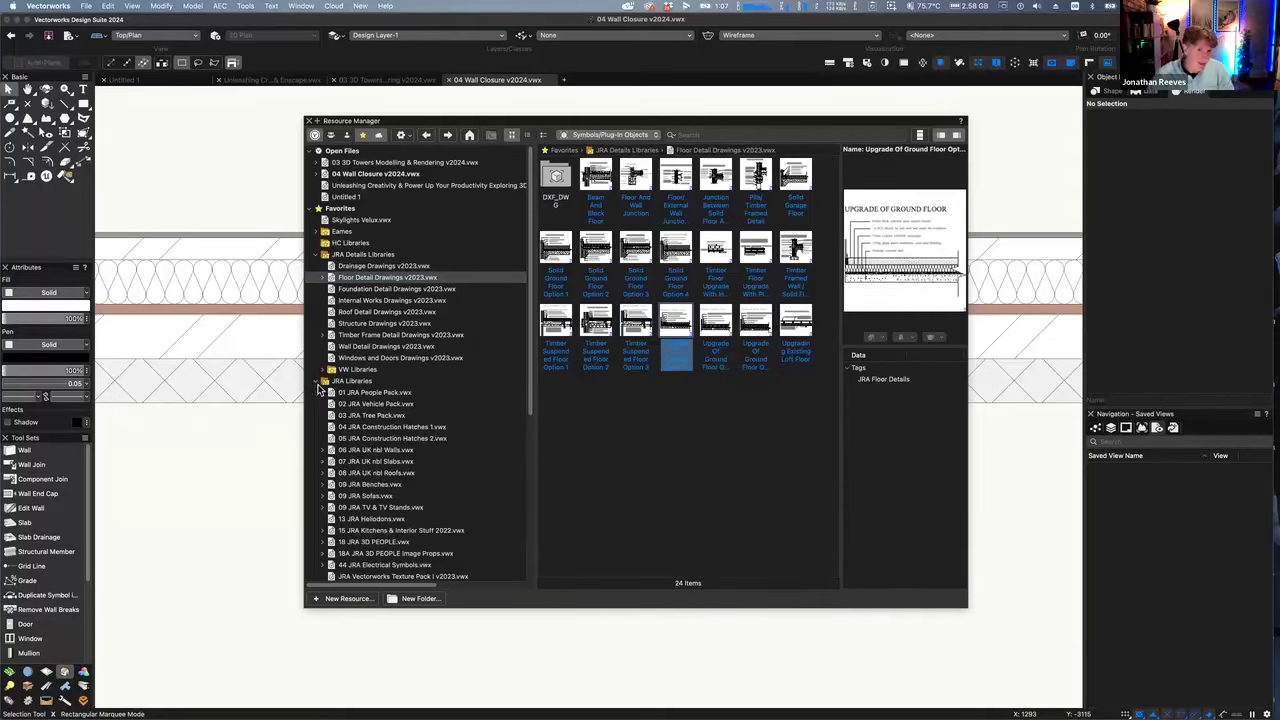
pyautogui.click(338, 396)
pyautogui.click(364, 405)
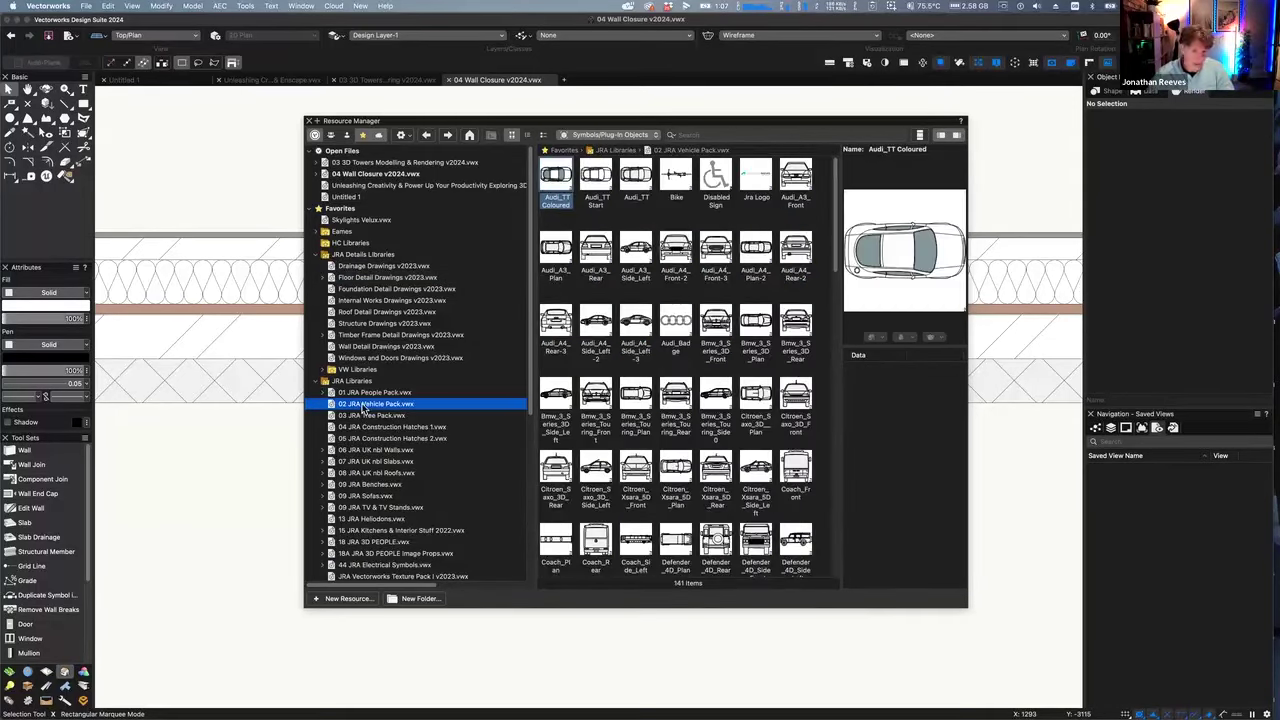
pyautogui.press('Down')
pyautogui.press('Down')
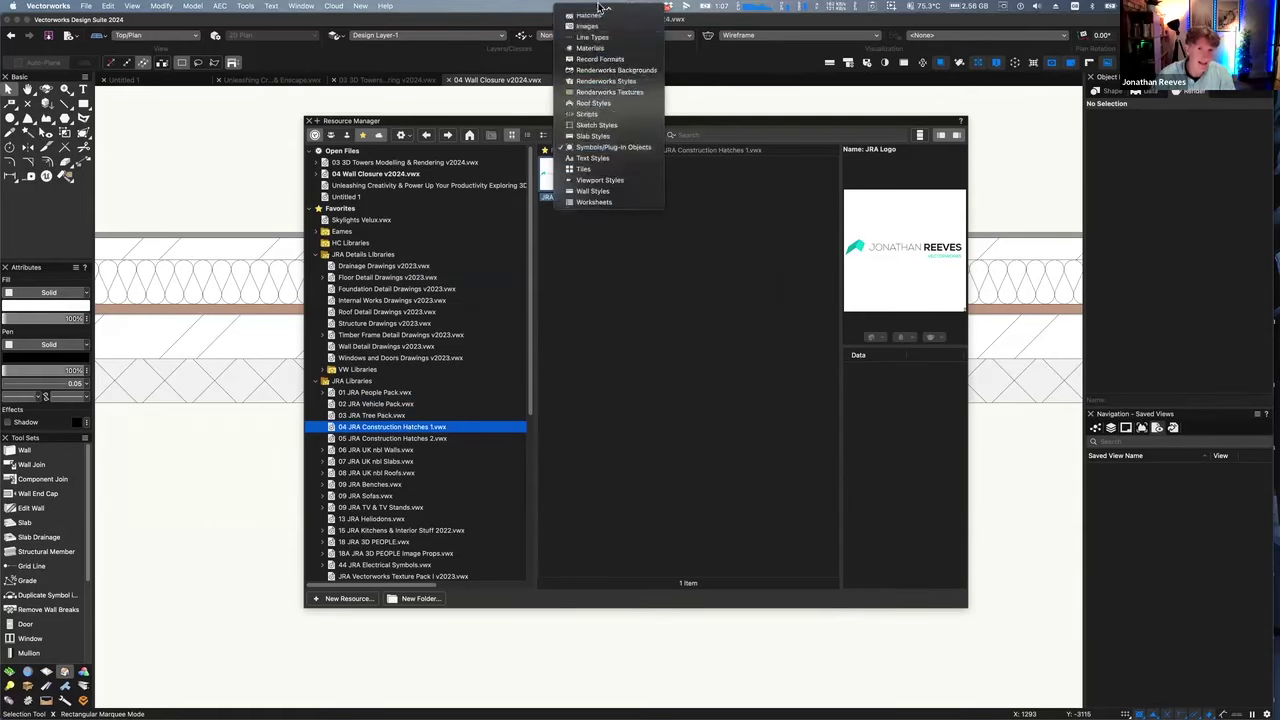
# Set the resource filter to All Resources and look through the hatches in the two JRA Construction Hatches files
pyautogui.click(600, 12)
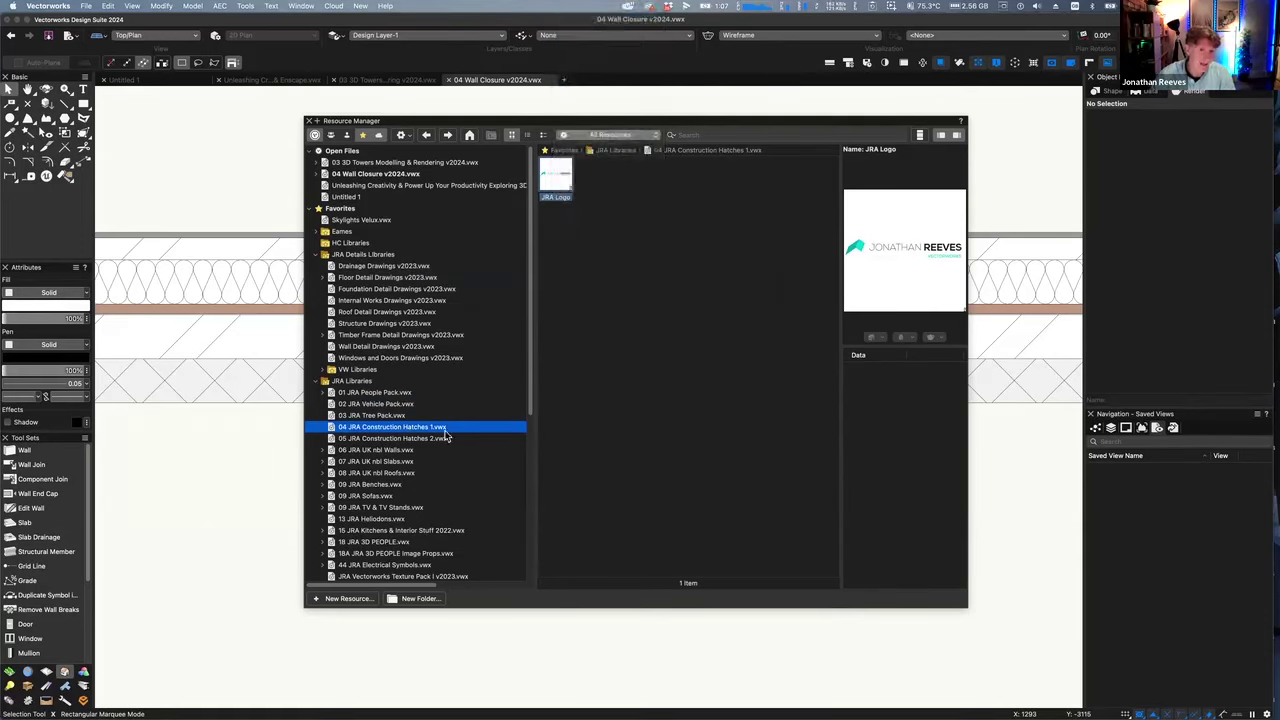
pyautogui.click(560, 180)
pyautogui.doubleClick(557, 180)
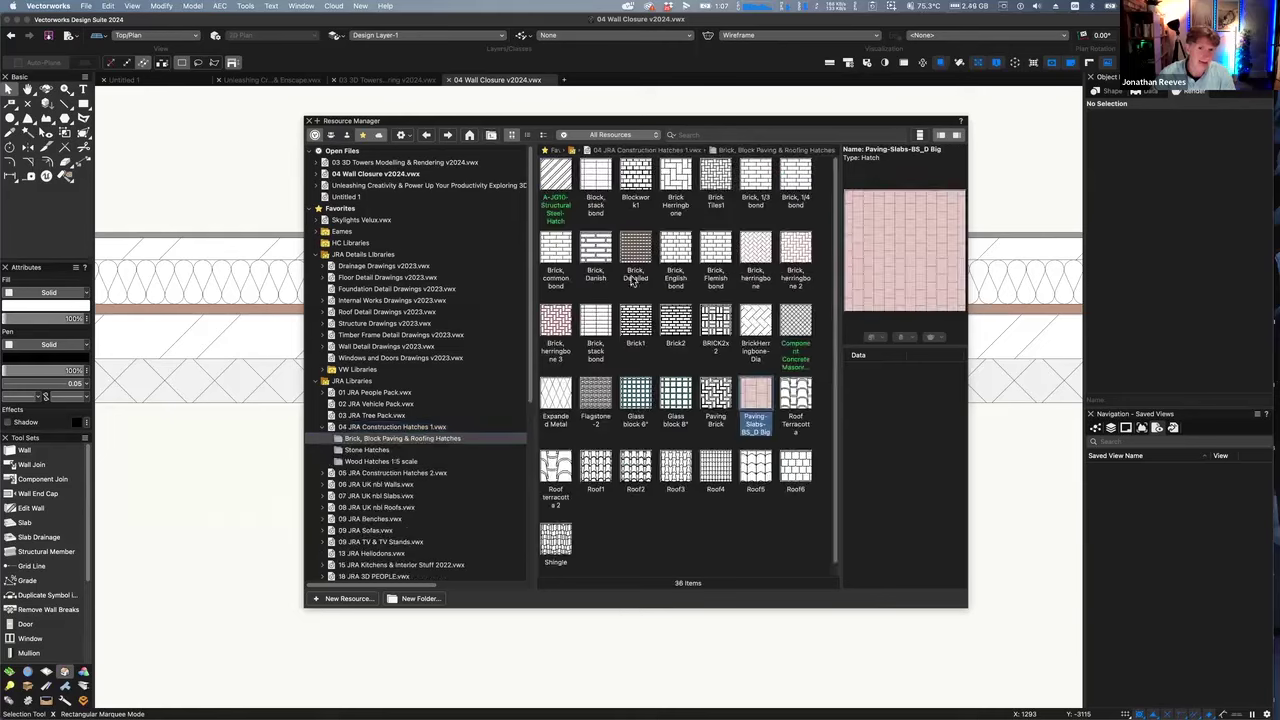
pyautogui.click(381, 475)
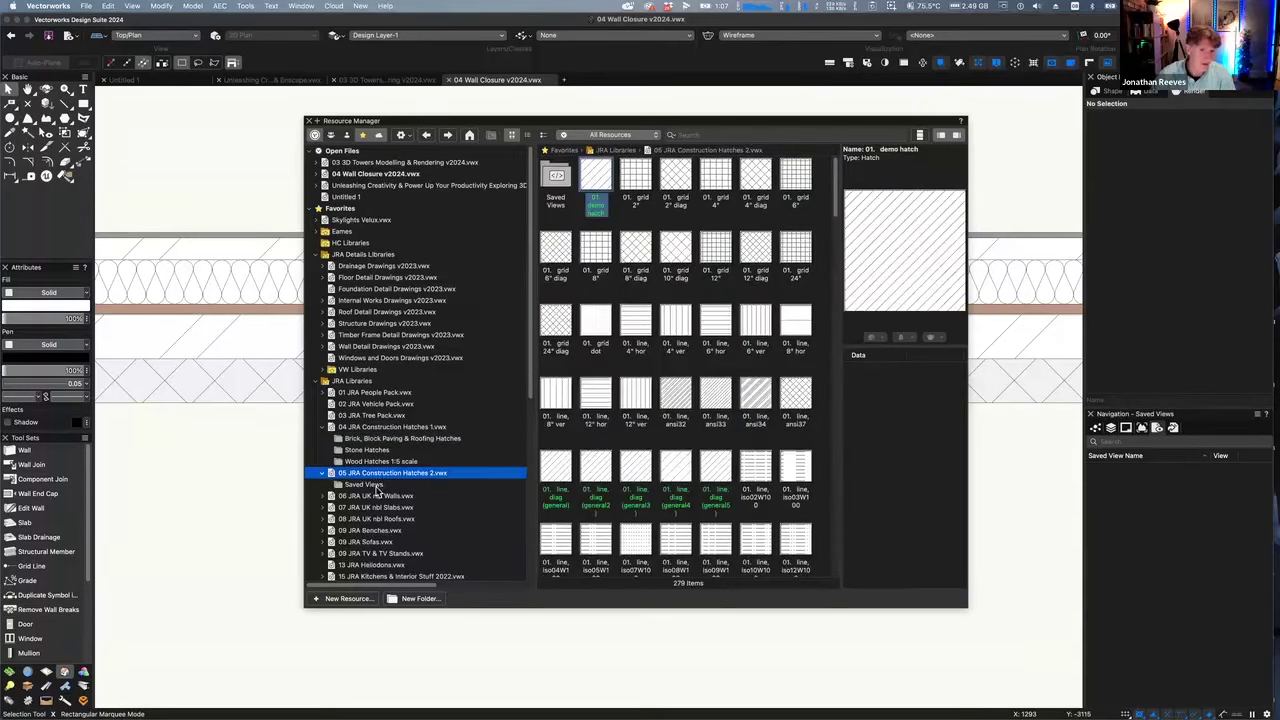
# Open the library file 06 JRA UK nbl Walls.vwx from the JRA Libraries and close the Resource Manager
pyautogui.click(377, 497)
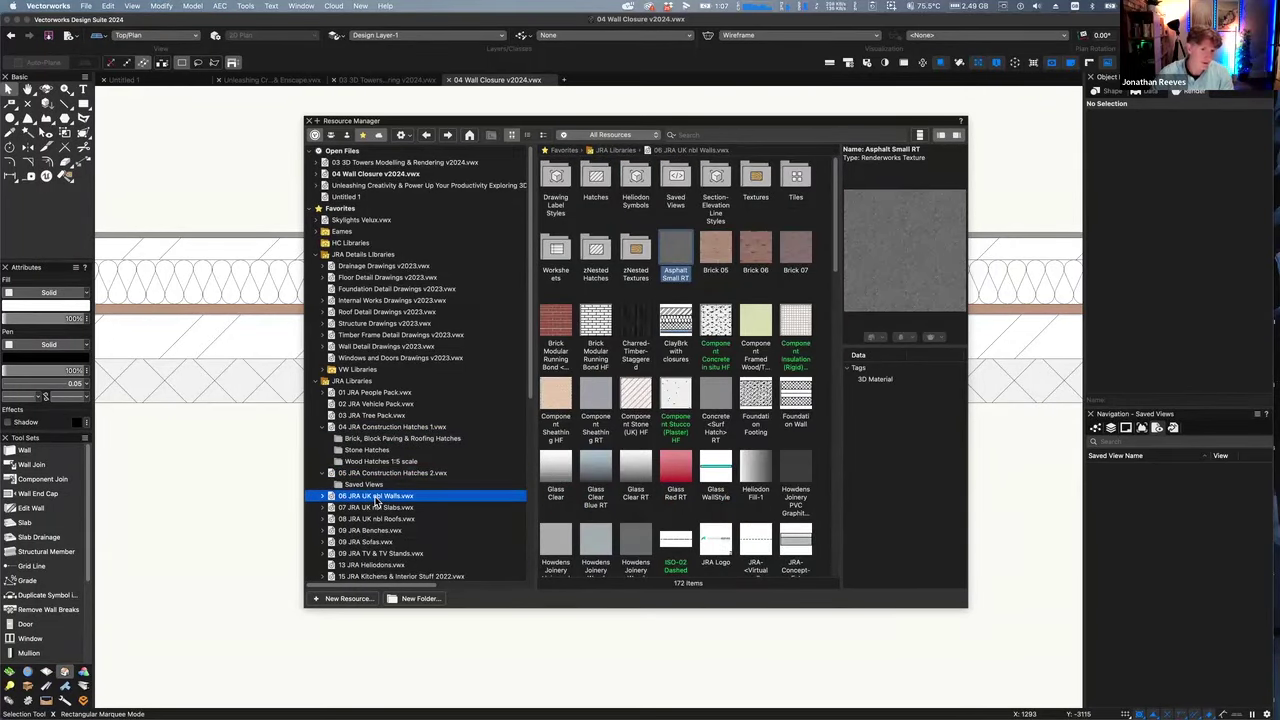
pyautogui.rightClick(379, 501)
pyautogui.click(390, 502)
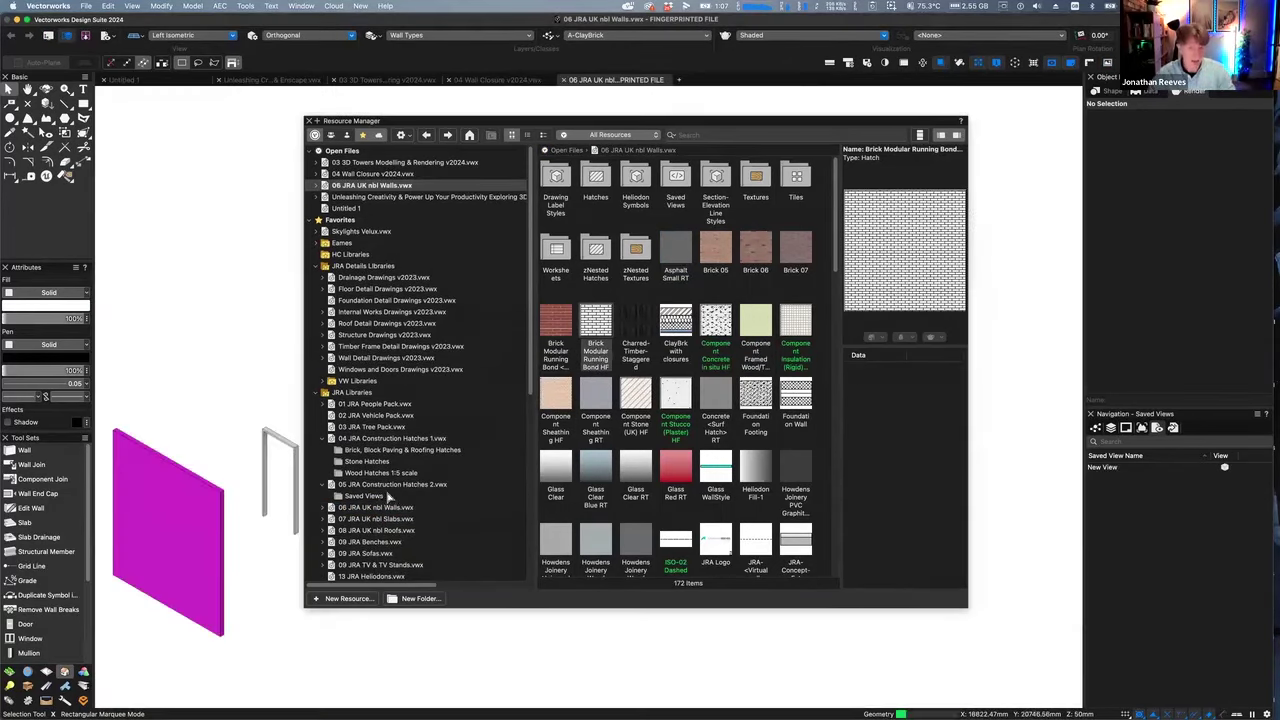
pyautogui.press('super+r')
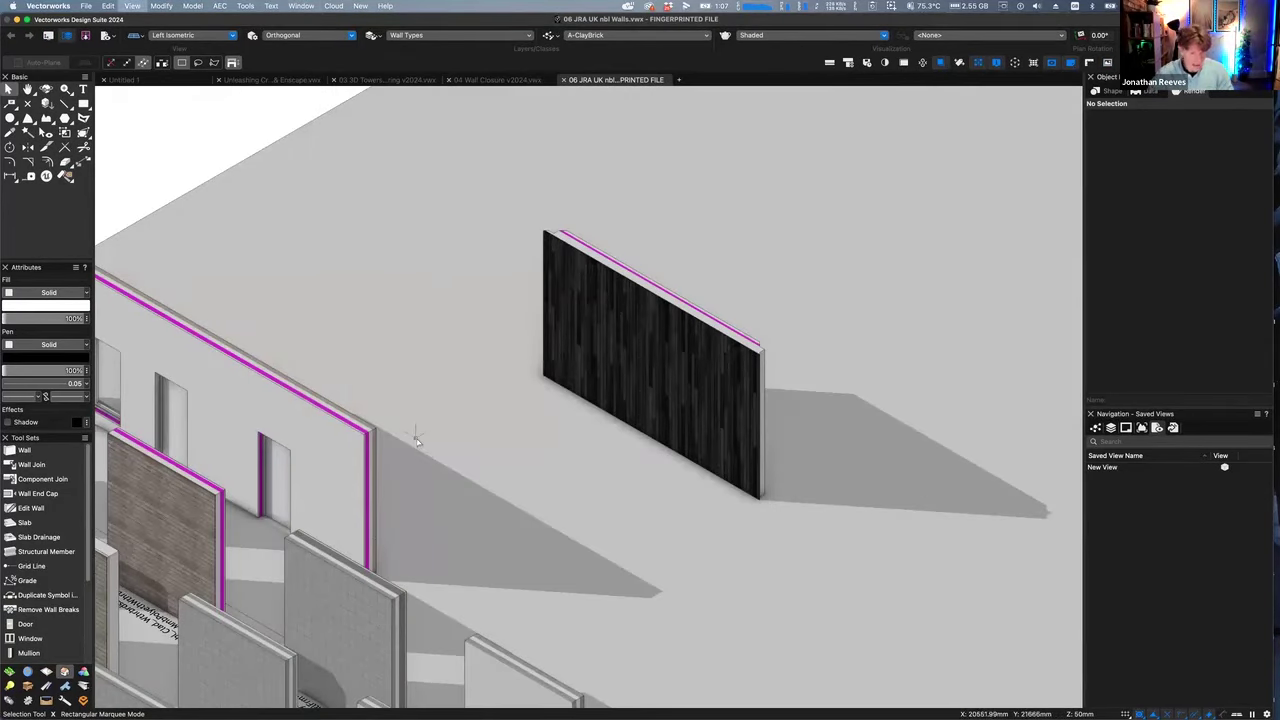
# View the full array of sample wall types in isometric
pyautogui.press('super+6')
pyautogui.press('c')
pyautogui.moveTo(686, 548); pyautogui.dragTo(880, 592)
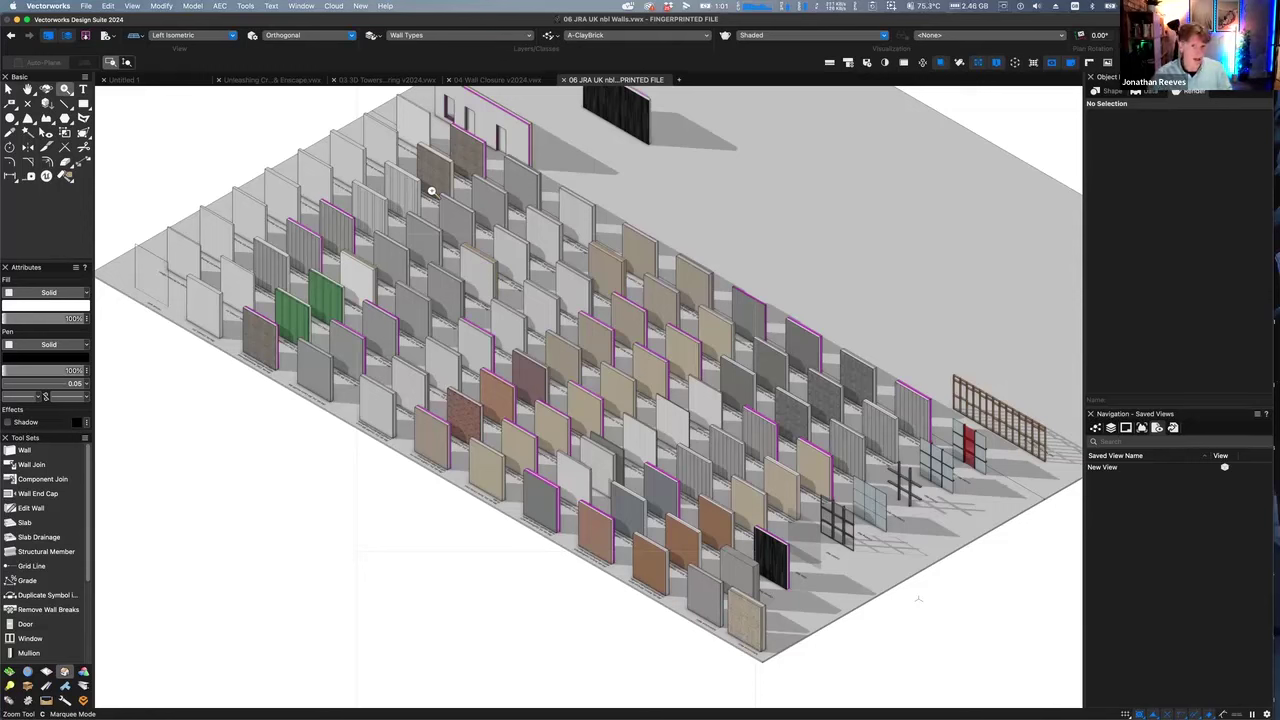
# Inspect the wall types' component hatching in Top/Plan around the Stone-Cavity walls, switching line thickness display on and off
pyautogui.press('x')
pyautogui.press('super+5')
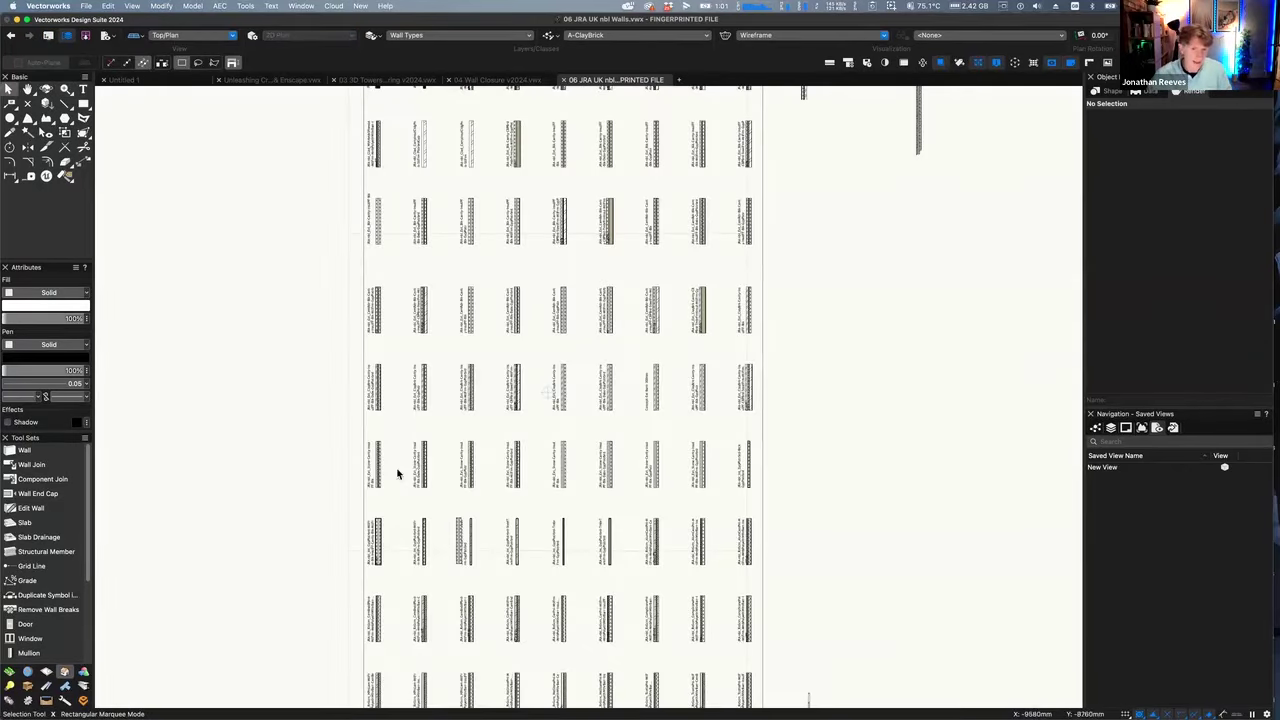
pyautogui.moveTo(372, 414)
pyautogui.mouseDown()
pyautogui.moveTo(563, 543)
pyautogui.moveTo(566, 560)
pyautogui.mouseUp()
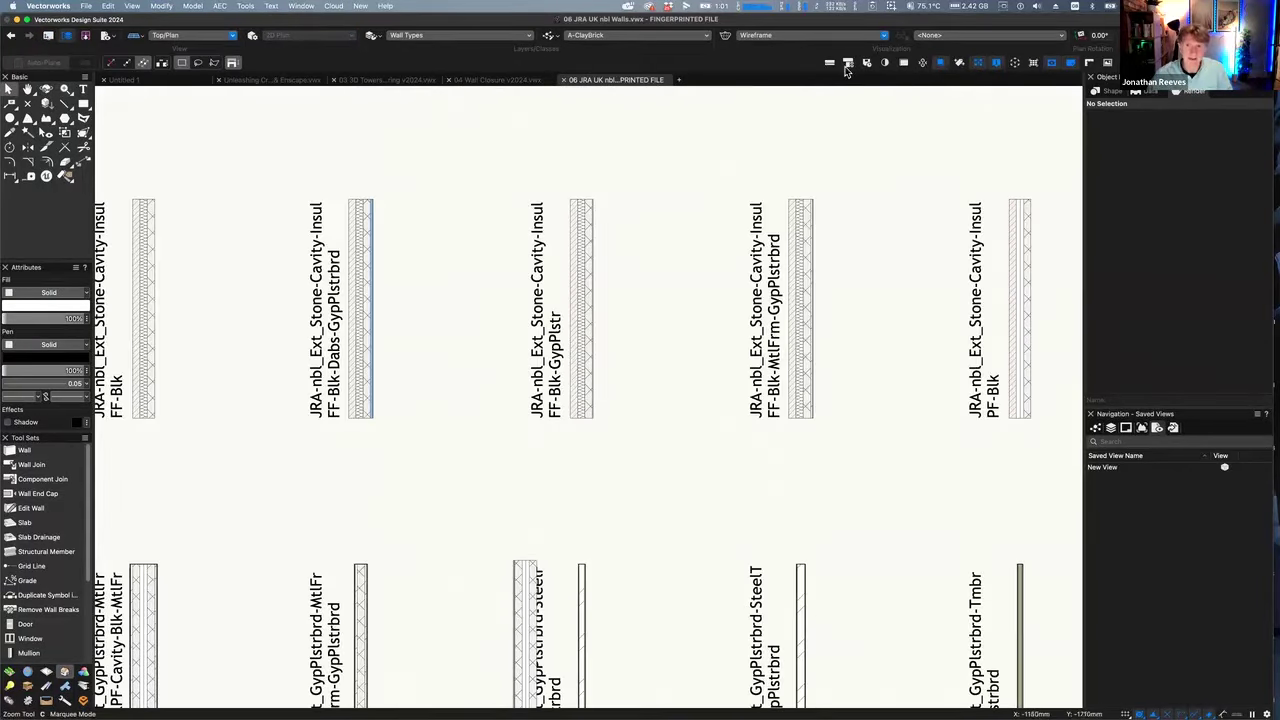
pyautogui.click(829, 63)
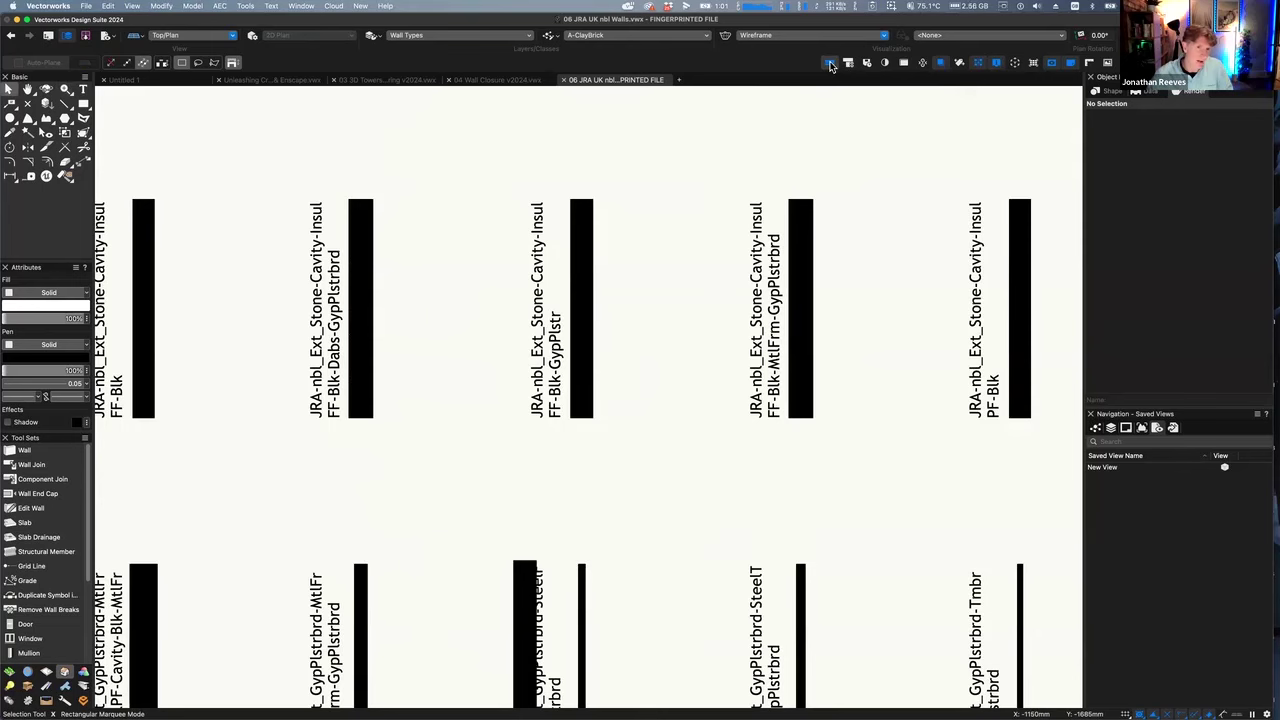
pyautogui.click(829, 63)
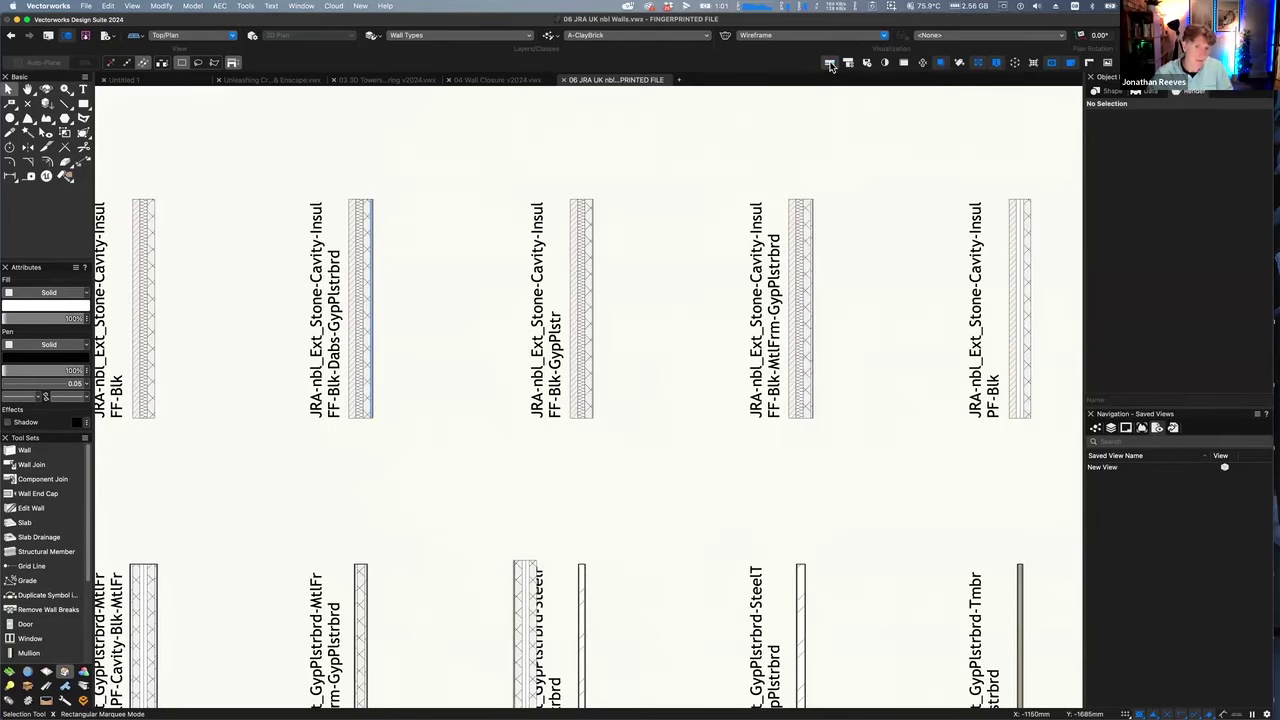
pyautogui.scroll(-3, 686, 349)
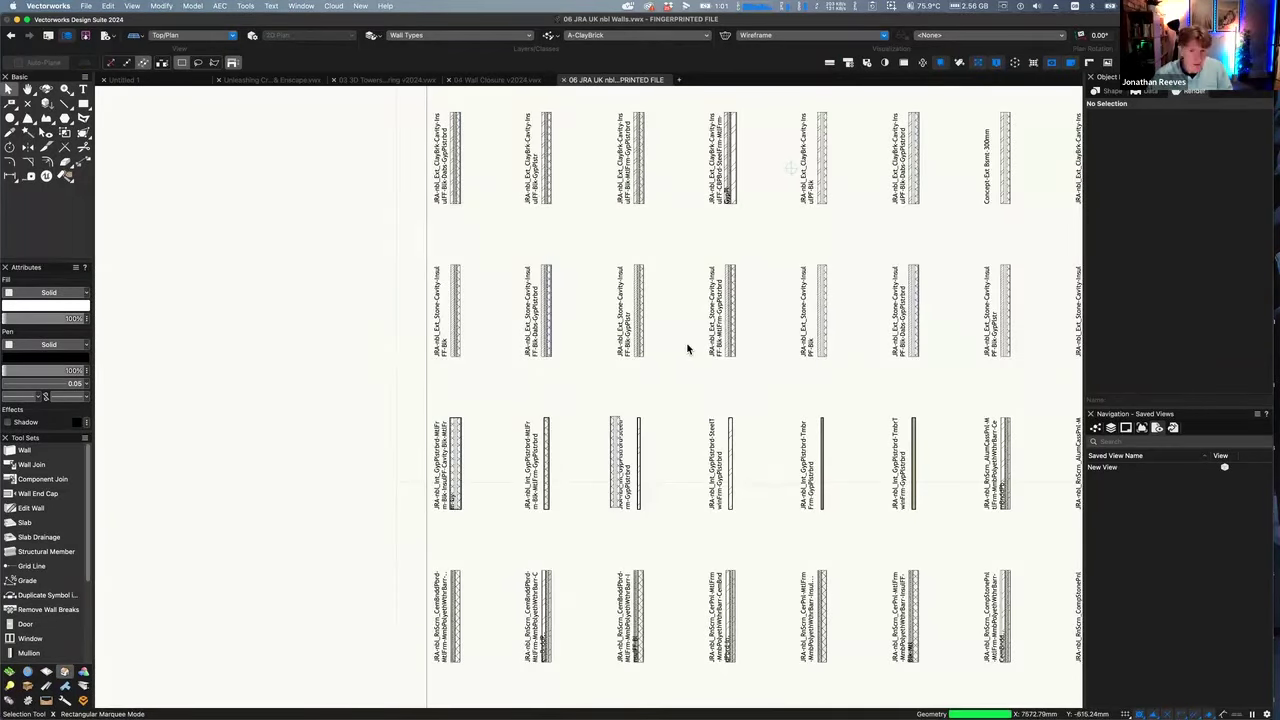
# Select the red clay brick cavity wall in Left Isometric and open its style JRA-nbl_Ext_ClayBrk-Cavity-InsulFF-Blk-GypPlstr for editing with all component columns shown
pyautogui.press('super+1')
pyautogui.press('super+space')
pyautogui.moveTo(237, 293); pyautogui.dragTo(390, 443)
pyautogui.click(420, 430)
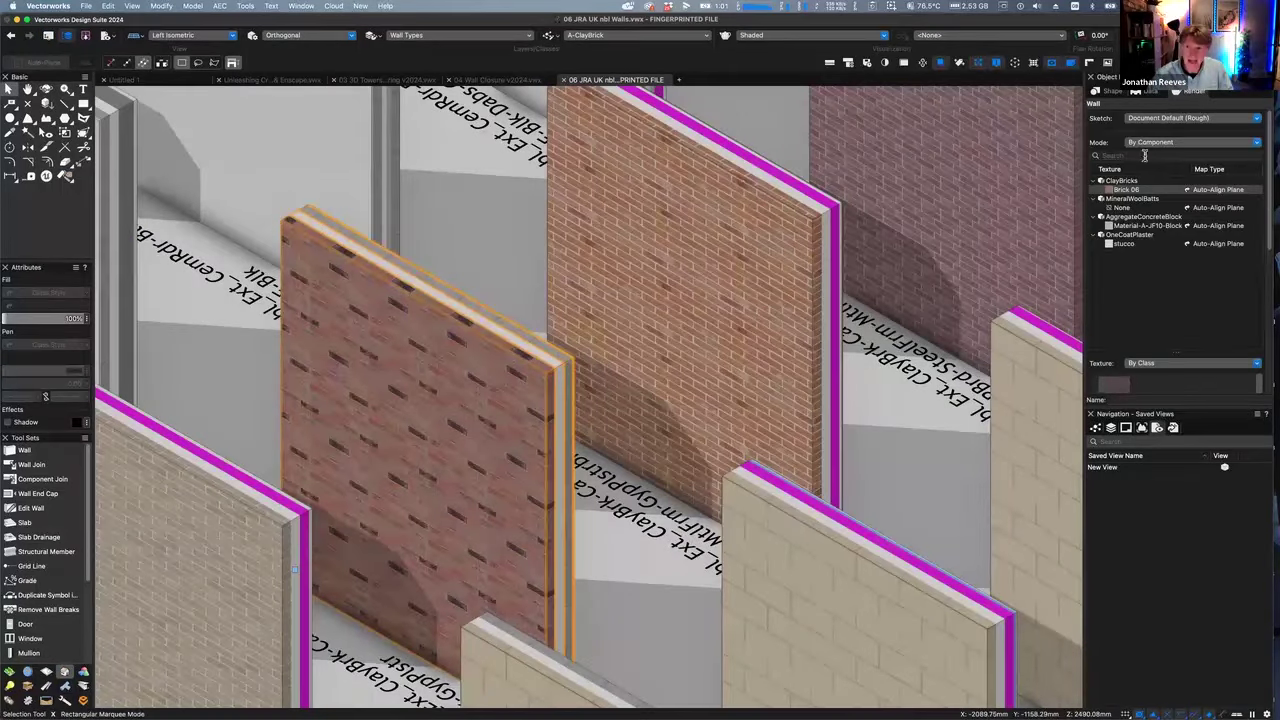
pyautogui.click(1107, 90)
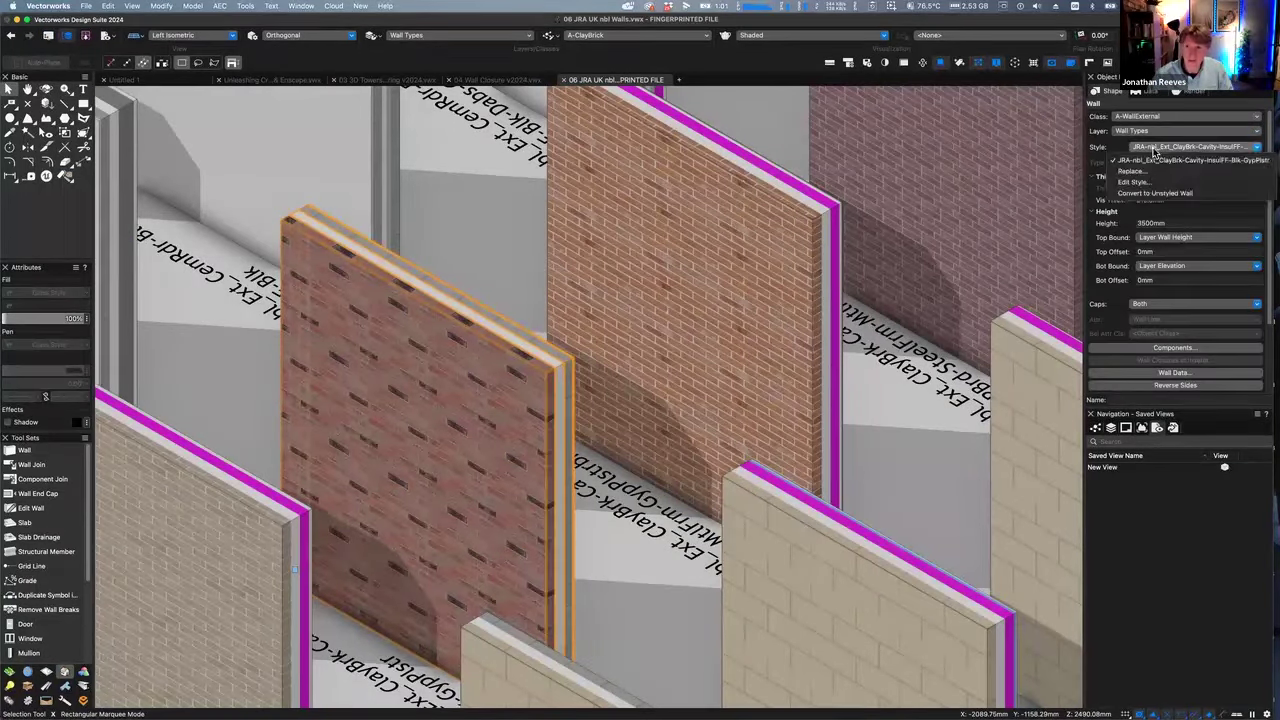
pyautogui.doubleClick(378, 342)
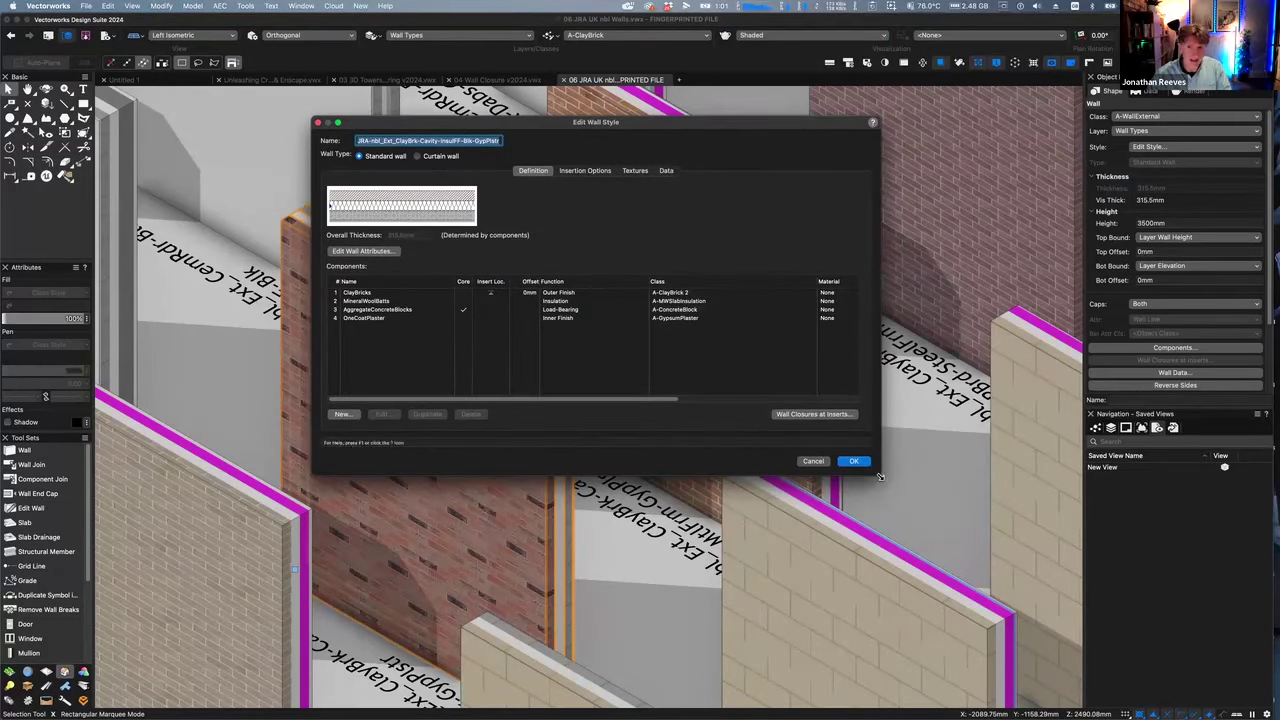
pyautogui.moveTo(879, 475); pyautogui.dragTo(1067, 481)
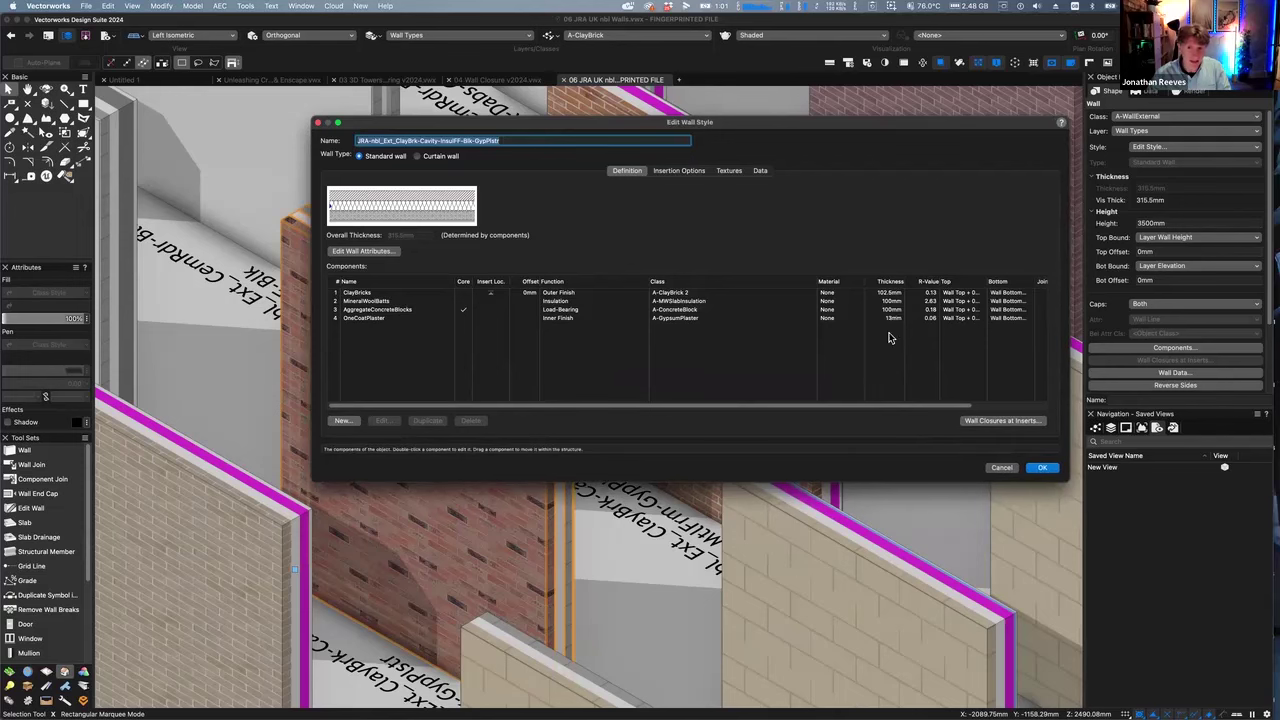
# Review the component settings of the ClayBricks layer in the wall style
pyautogui.click(354, 293)
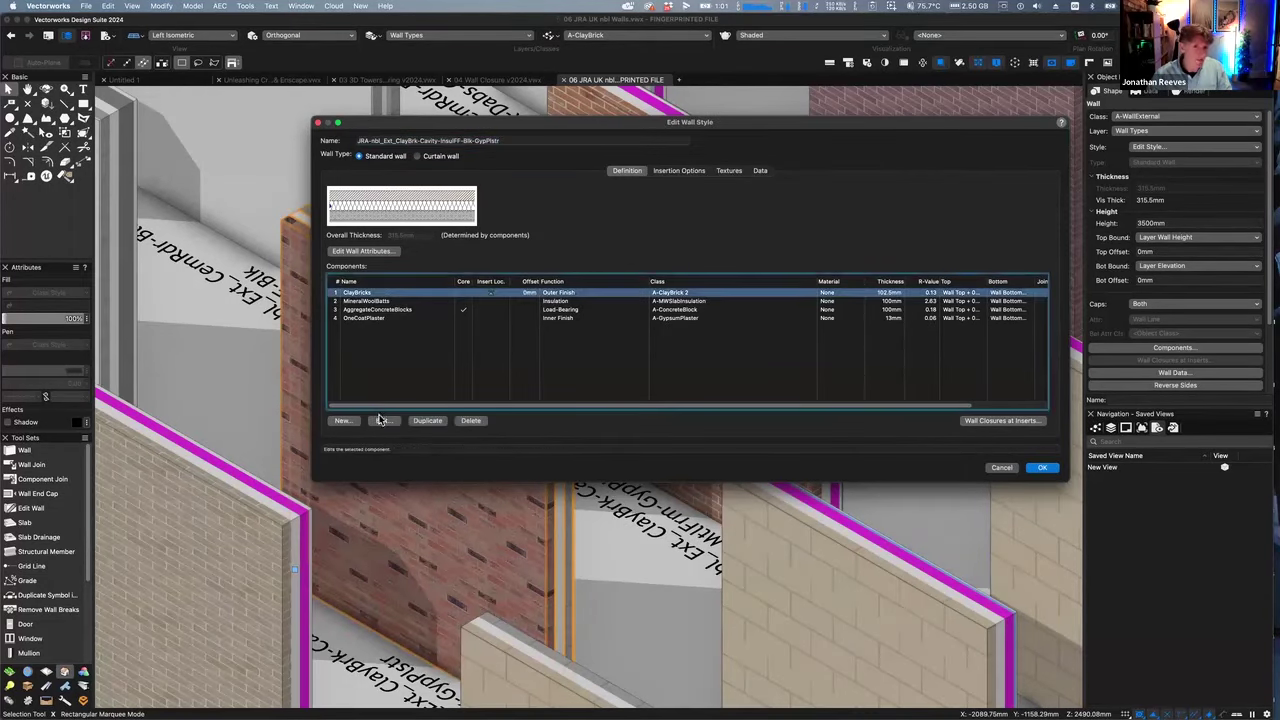
pyautogui.click(382, 420)
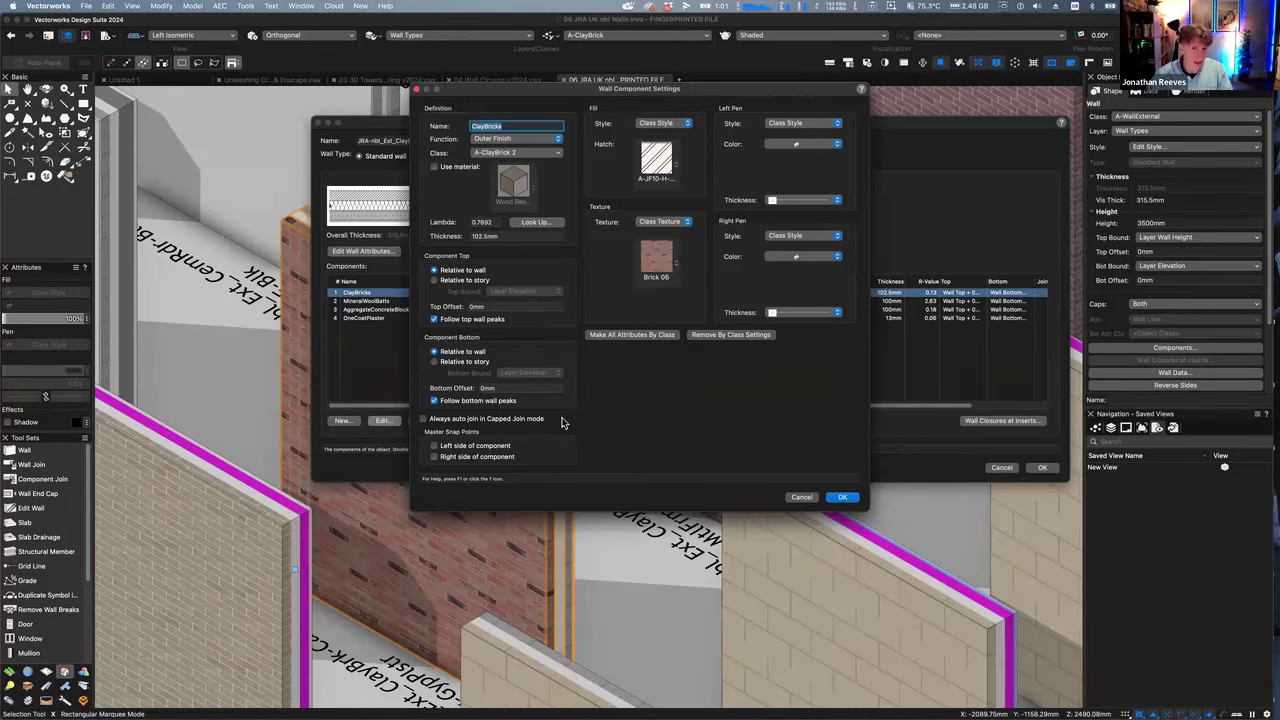
pyautogui.press('Return')
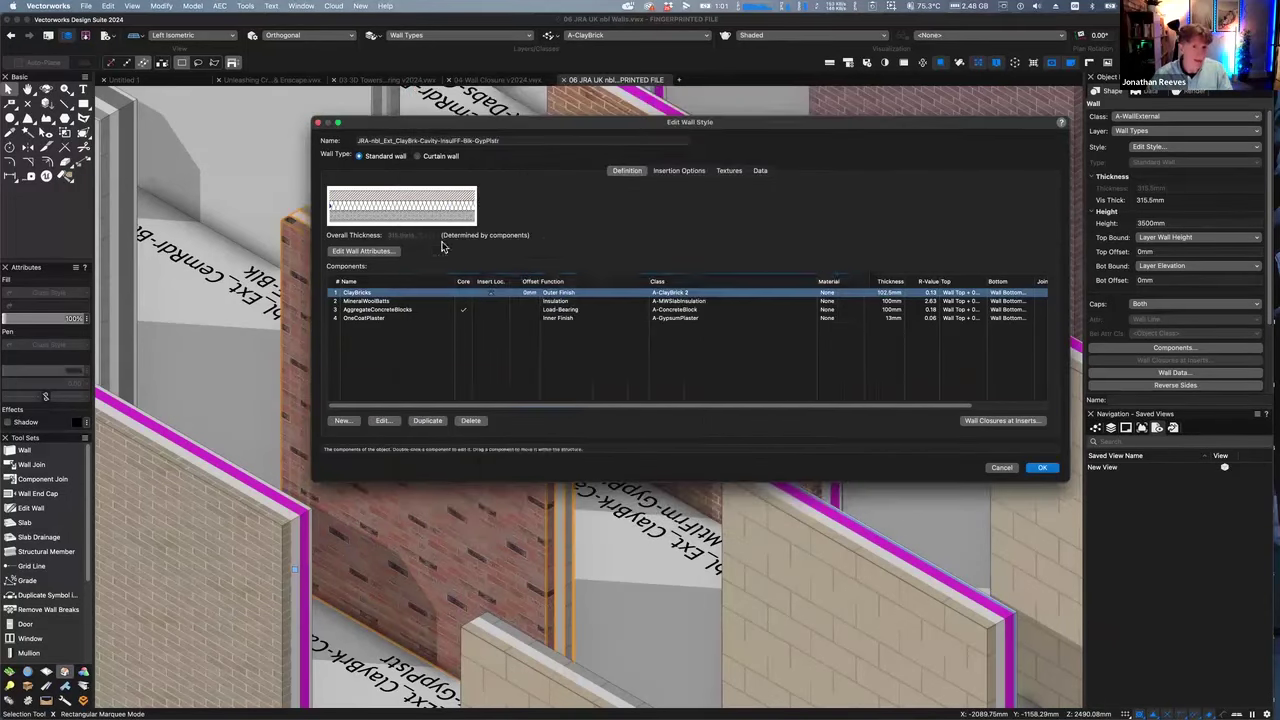
# Give the wall style's Wall Closure-1 a Splay exterior shape with a 45° angle and 200 mm diagonal, and accept the style
pyautogui.click(988, 422)
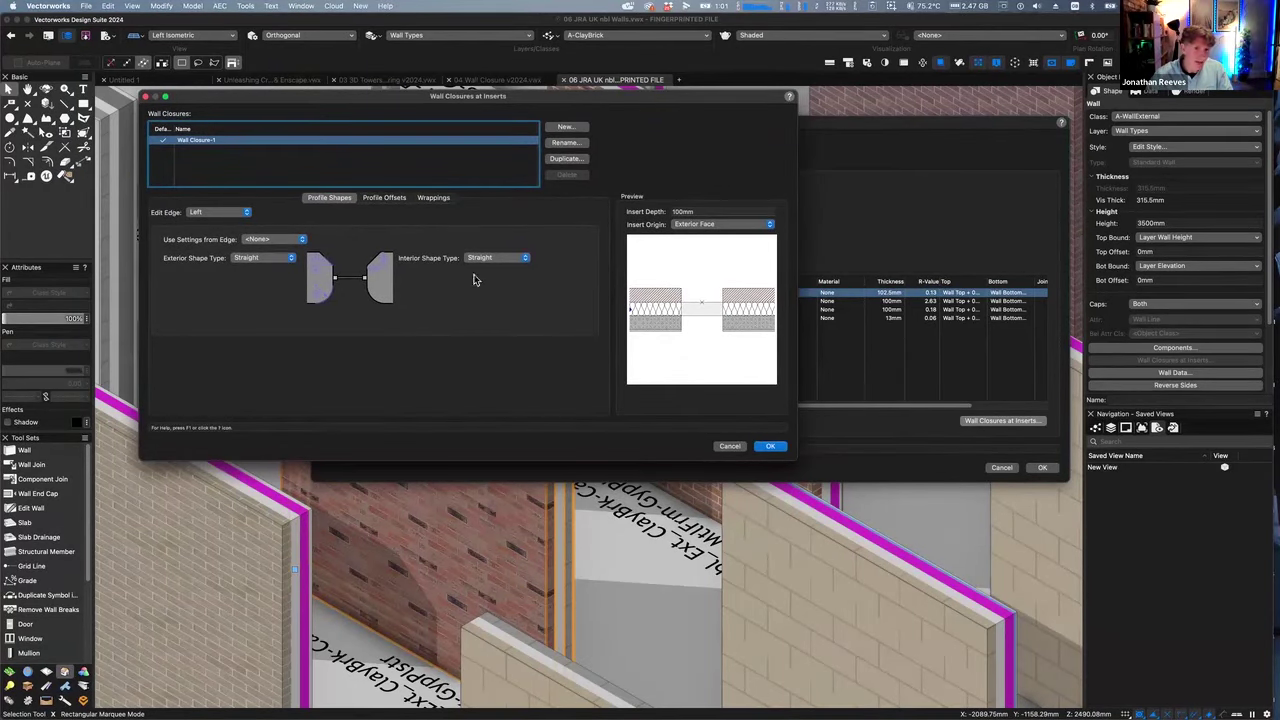
pyautogui.click(272, 261)
pyautogui.click(258, 271)
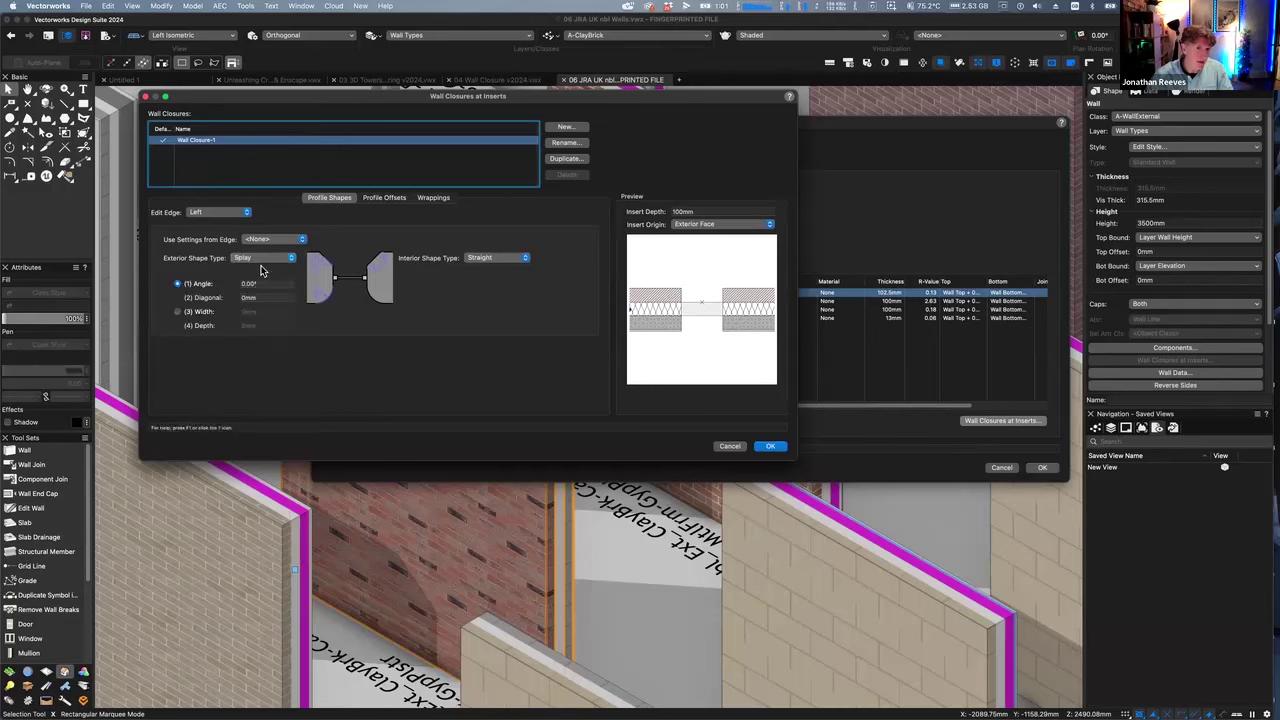
pyautogui.write('45')
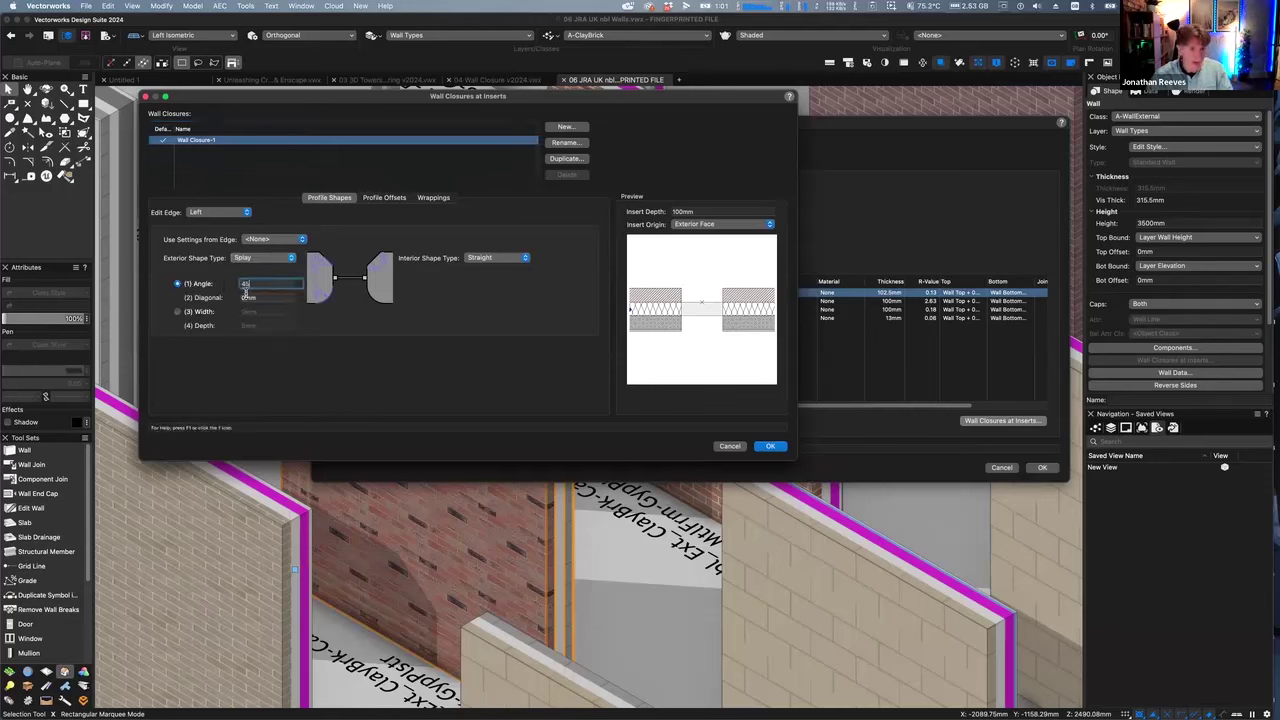
pyautogui.doubleClick(264, 298)
pyautogui.write('200')
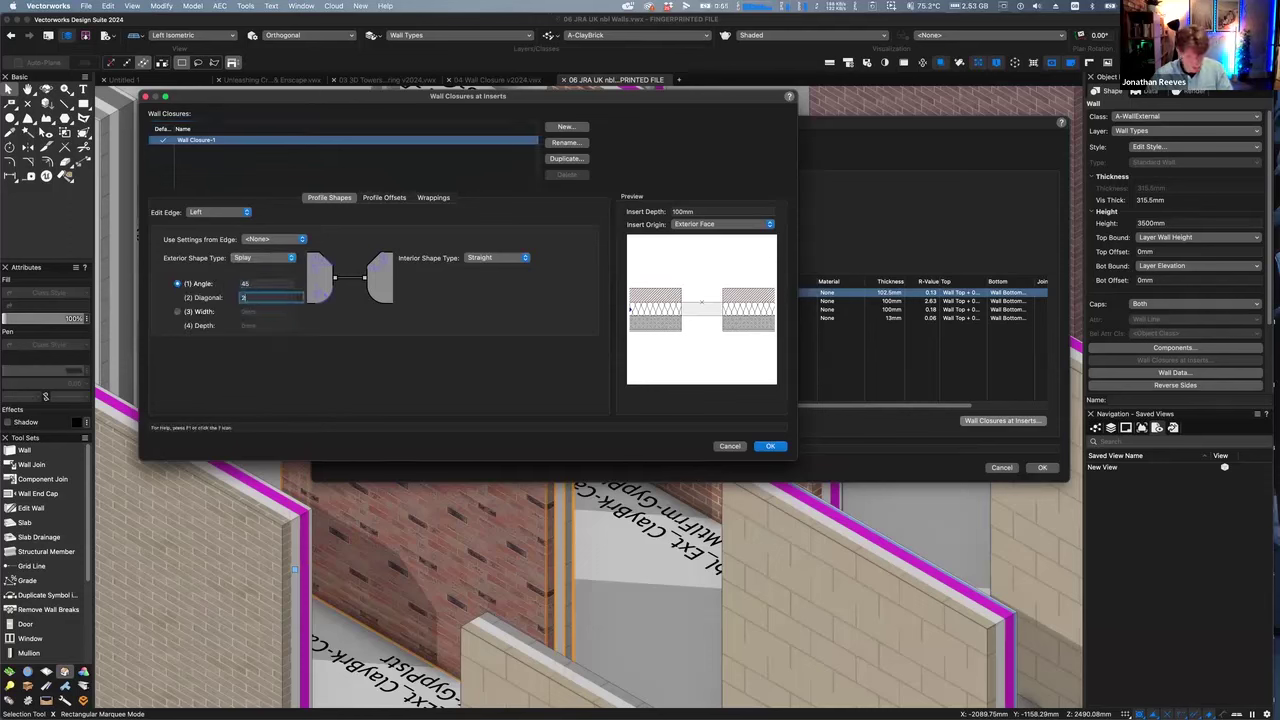
pyautogui.click(271, 283)
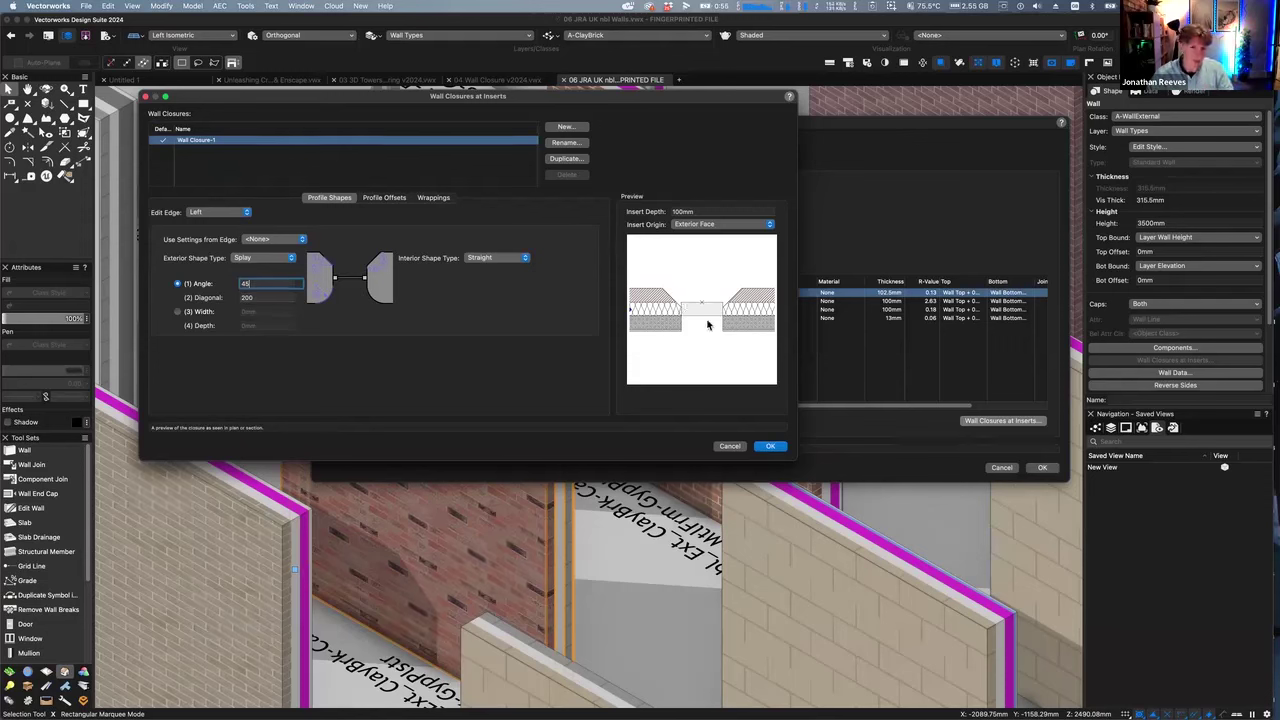
pyautogui.click(566, 127)
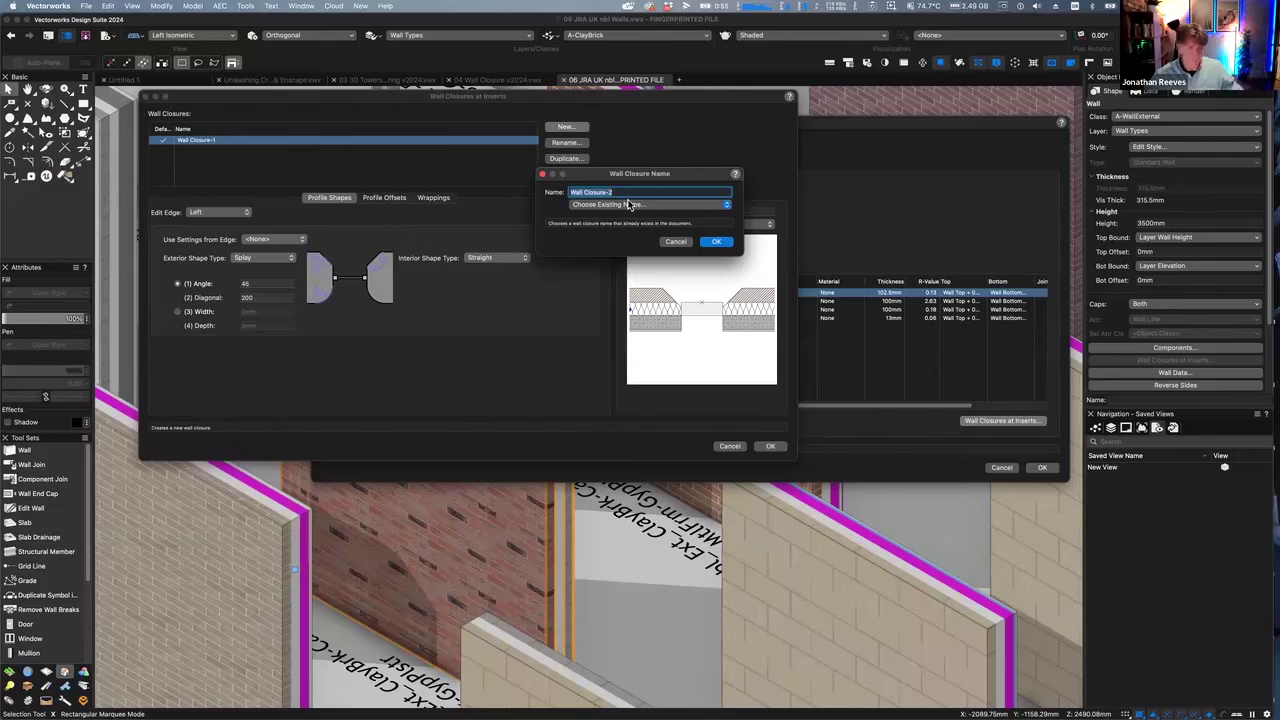
pyautogui.click(676, 242)
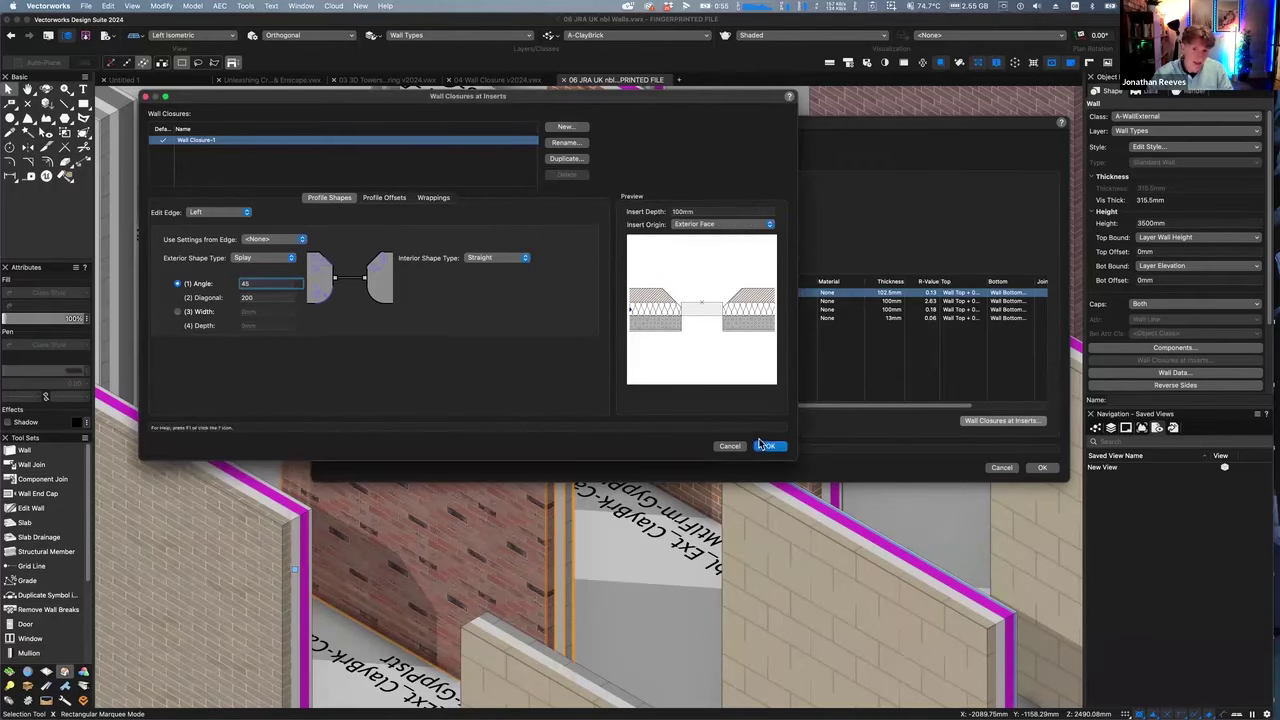
pyautogui.click(766, 446)
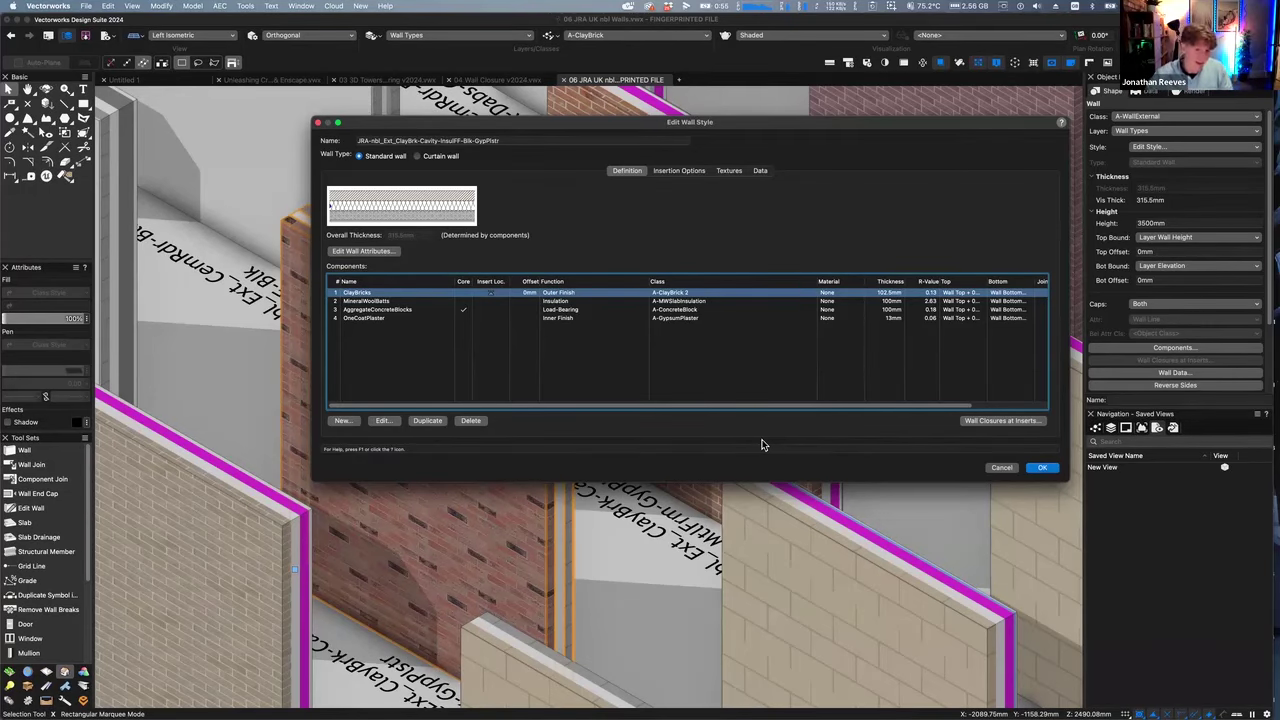
pyautogui.press('Return')
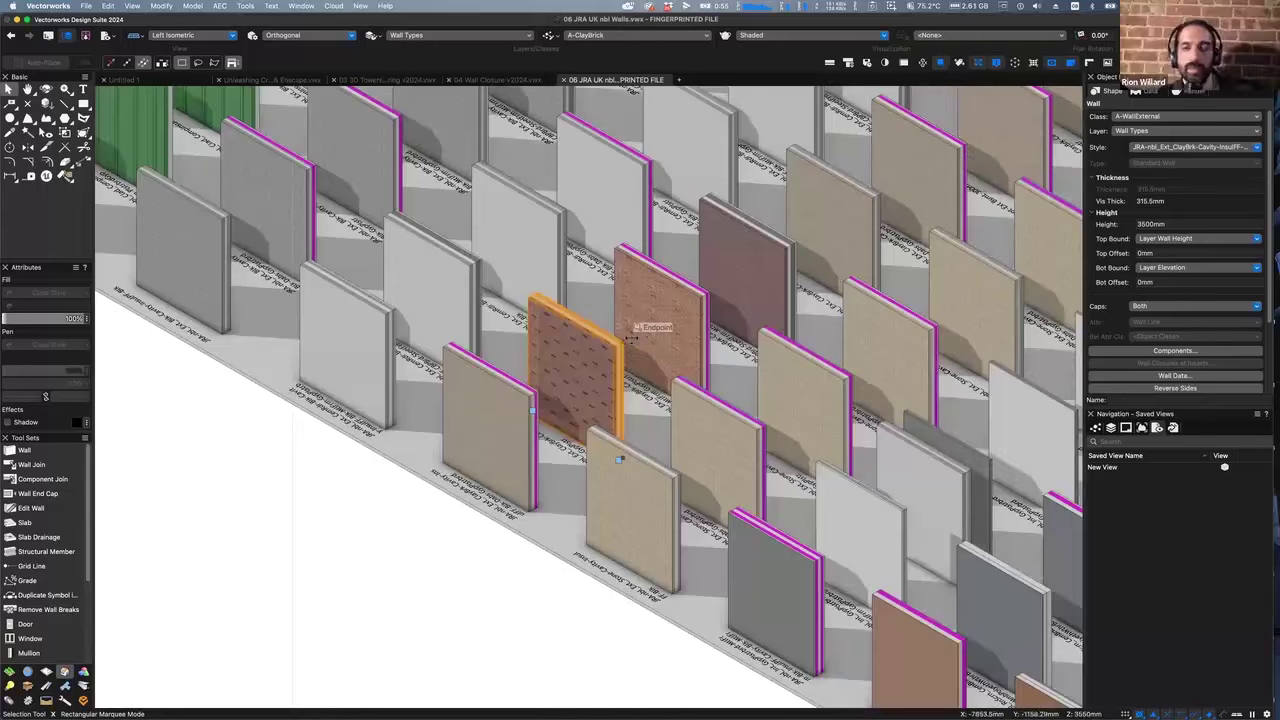
# Close the files 06 JRA UK nbl Walls.vwx and 04 Wall Closure v2024.vwx without saving
pyautogui.click(418, 515)
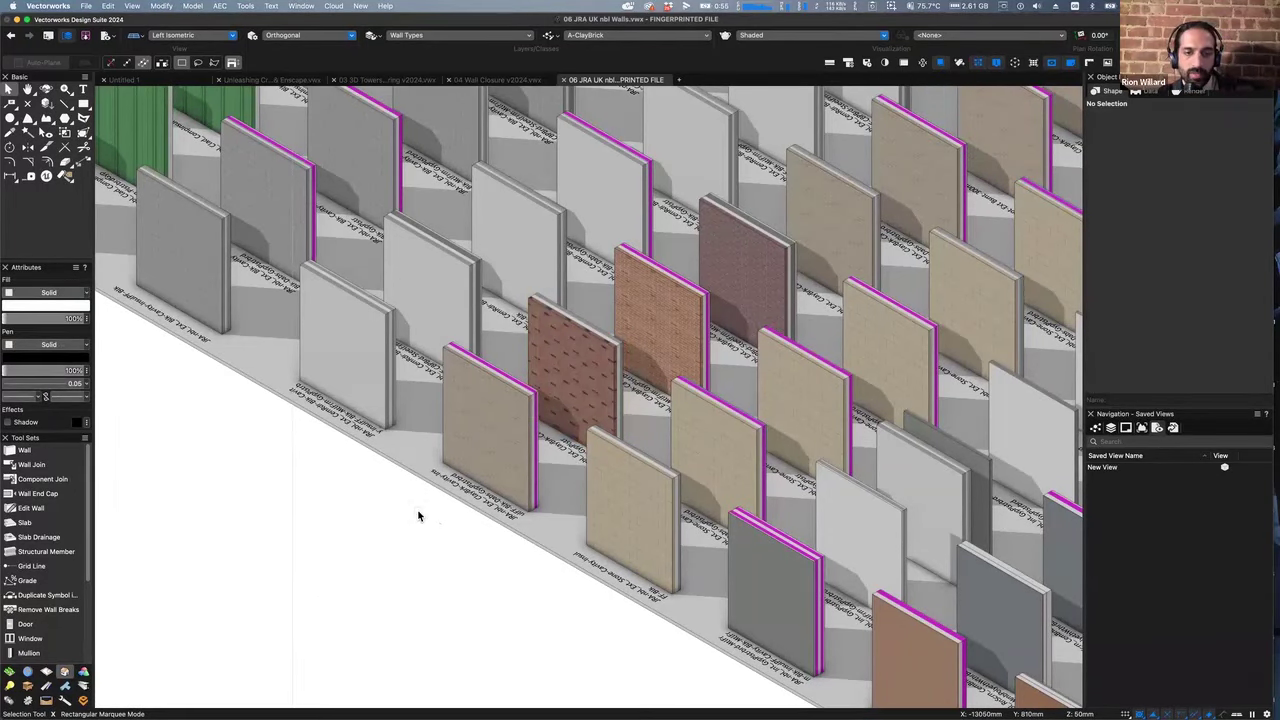
pyautogui.scroll(-6, 420, 528)
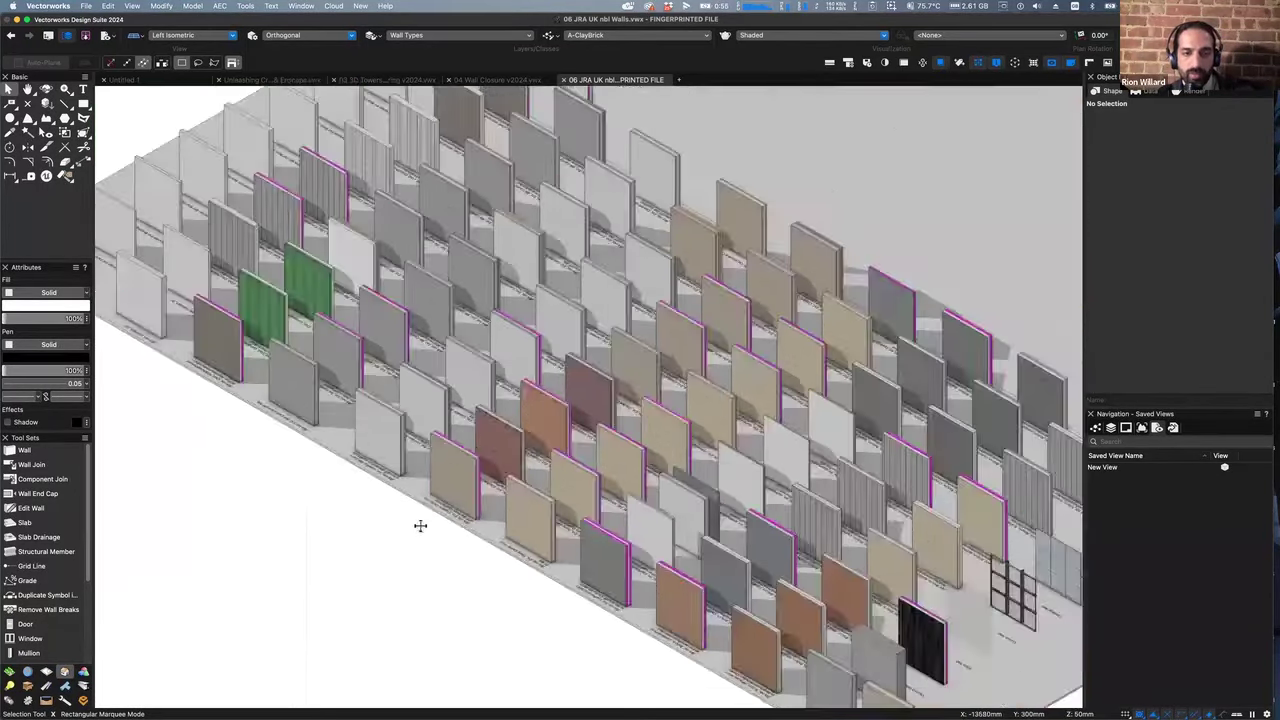
pyautogui.press('F5')
pyautogui.press('super+w')
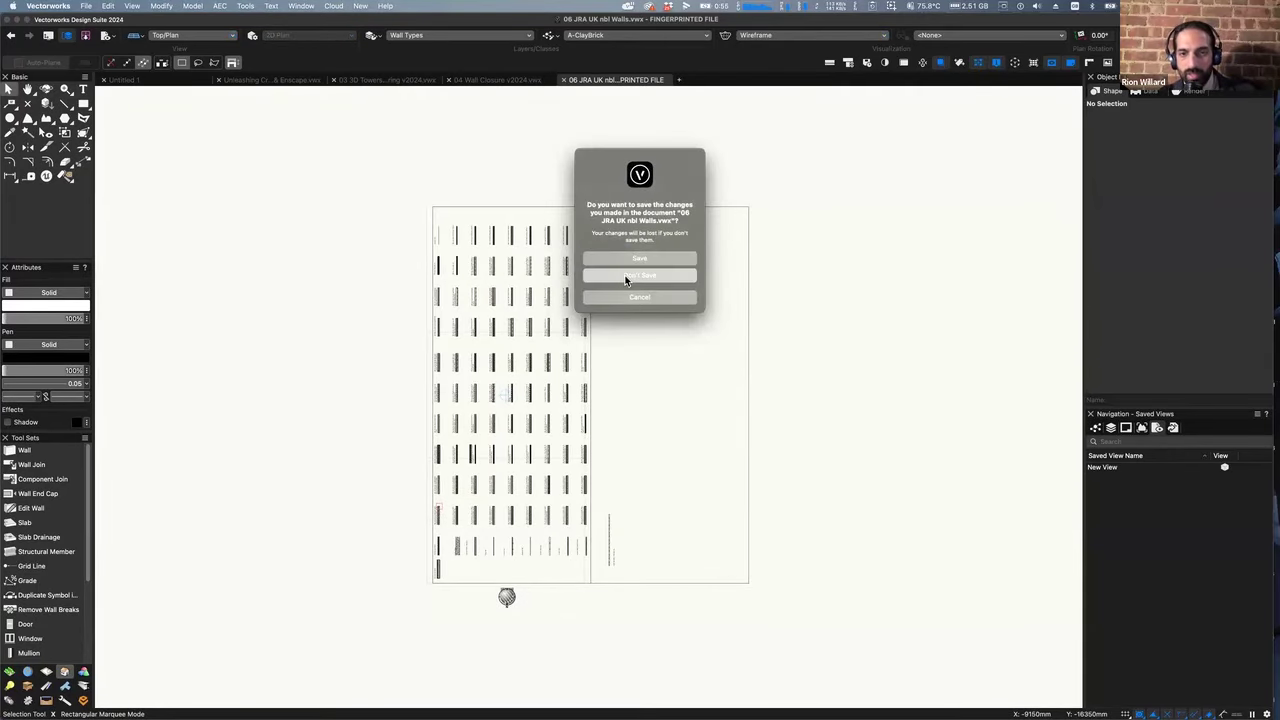
pyautogui.click(626, 276)
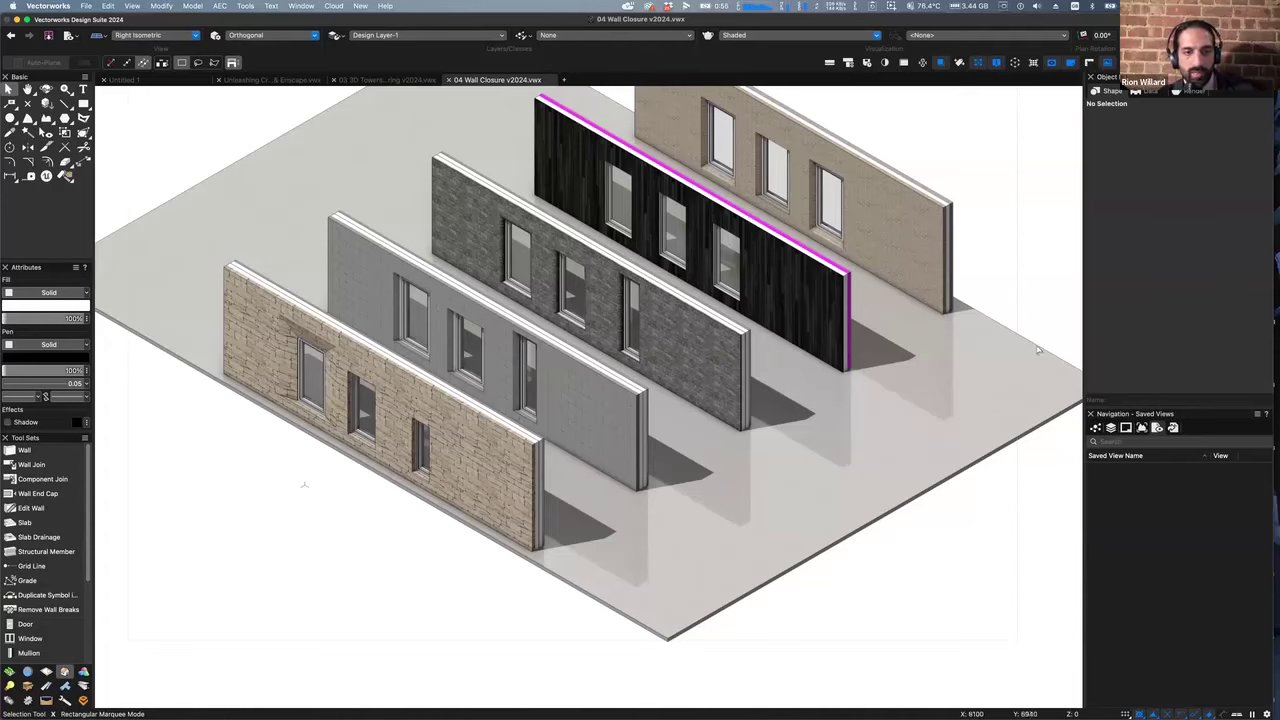
pyautogui.press('super+w')
pyautogui.click(644, 279)
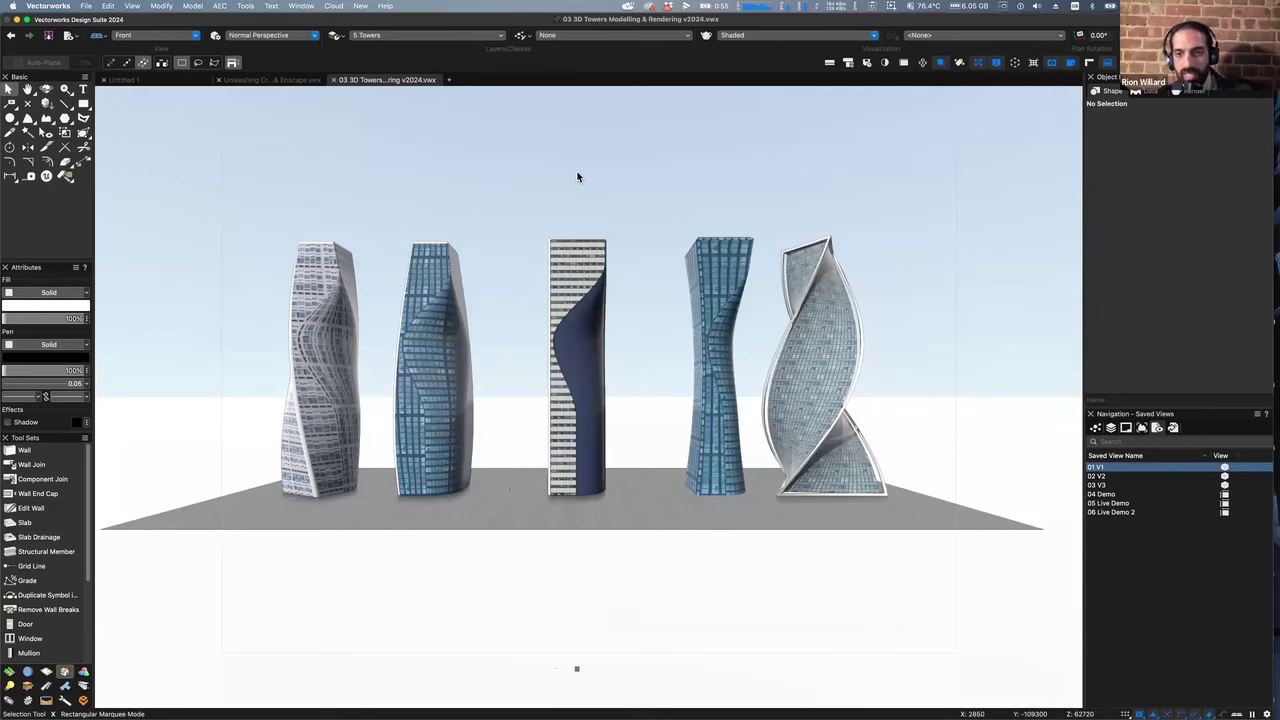
# Return to the Unleashing Creativity presentation file and show its board of demo images in Top/Plan
pyautogui.click(288, 82)
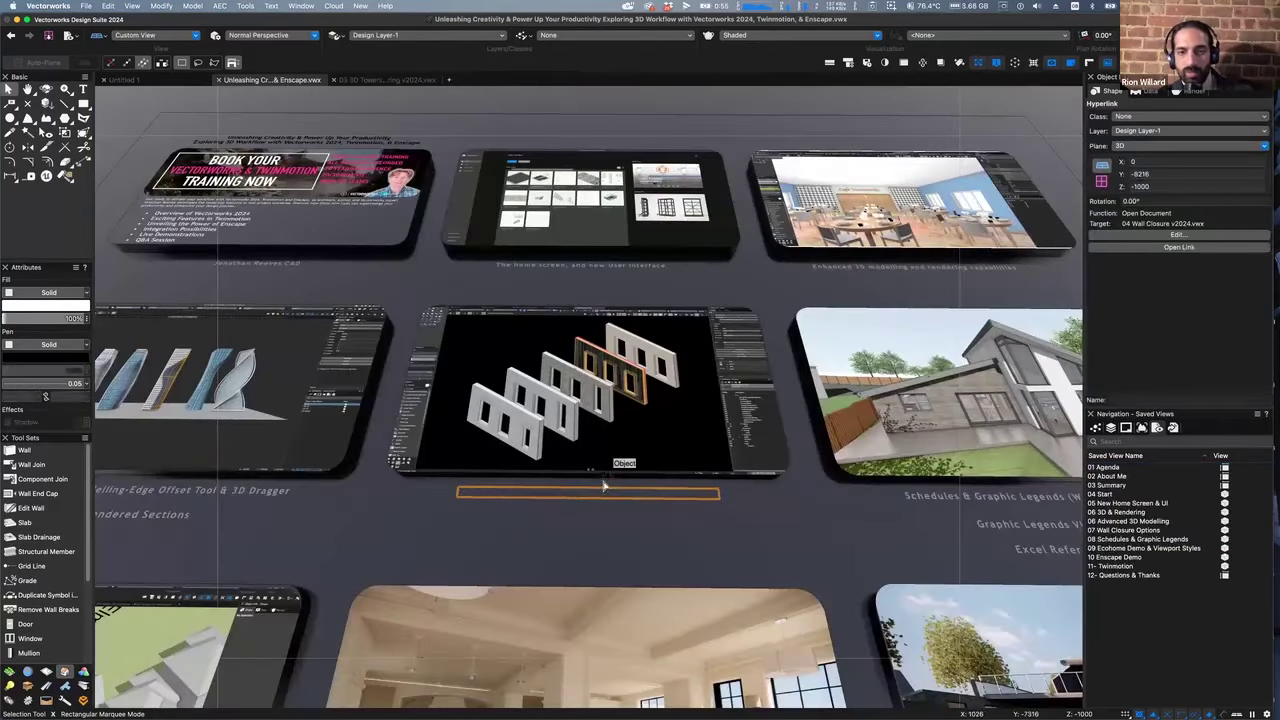
pyautogui.press('F5')
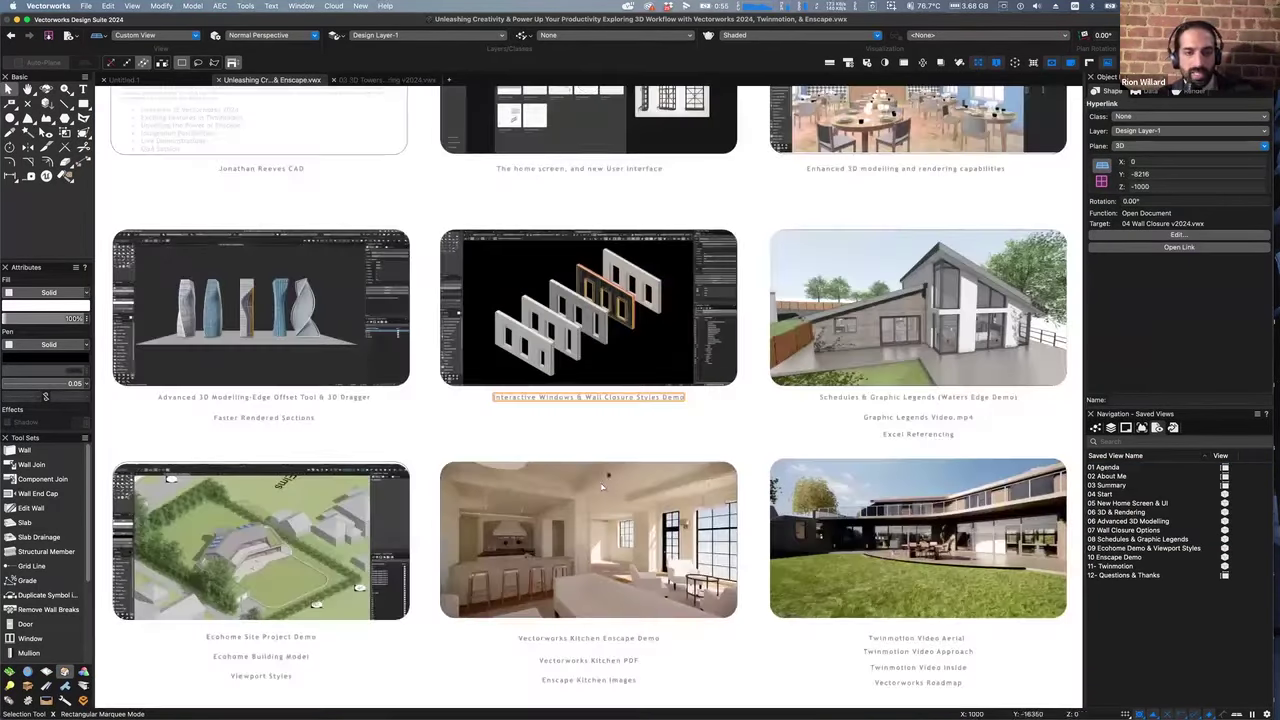
pyautogui.scroll(-2, 593, 454)
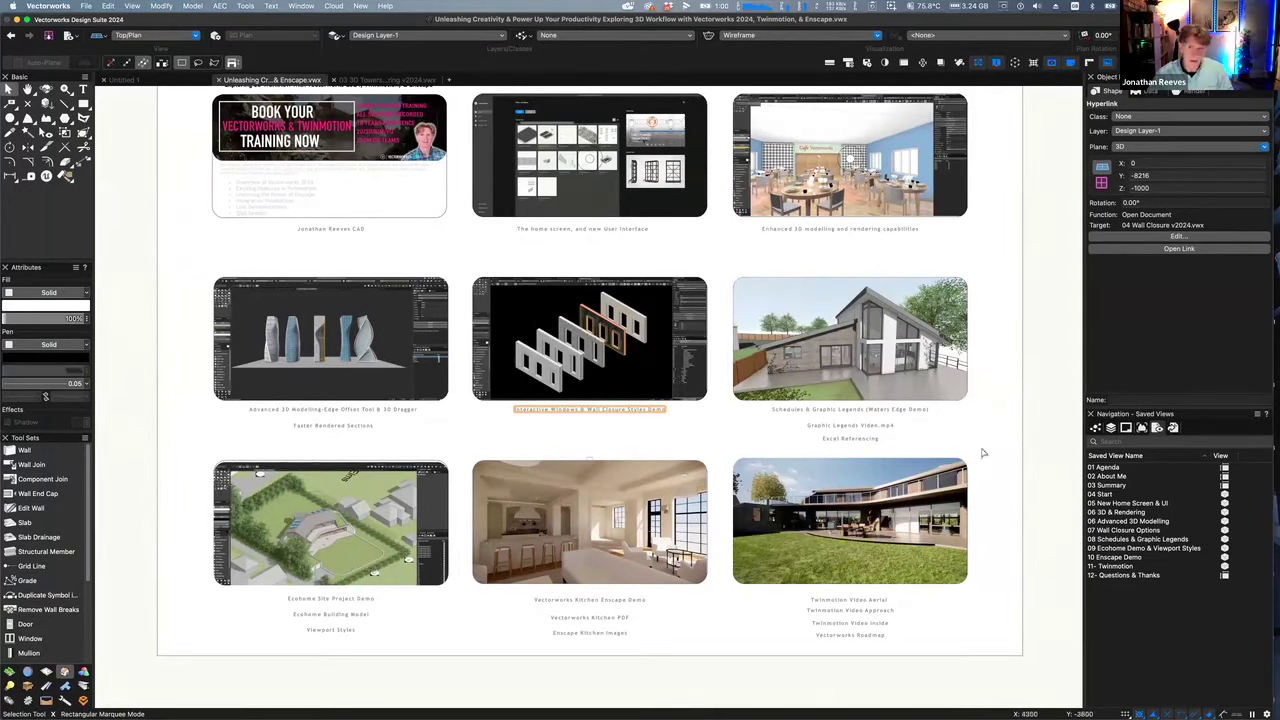
# Look over the image board on Design Layer-2, including the middle window walls image, and make Design Layer-1 active again
pyautogui.click(1112, 428)
pyautogui.click(1121, 508)
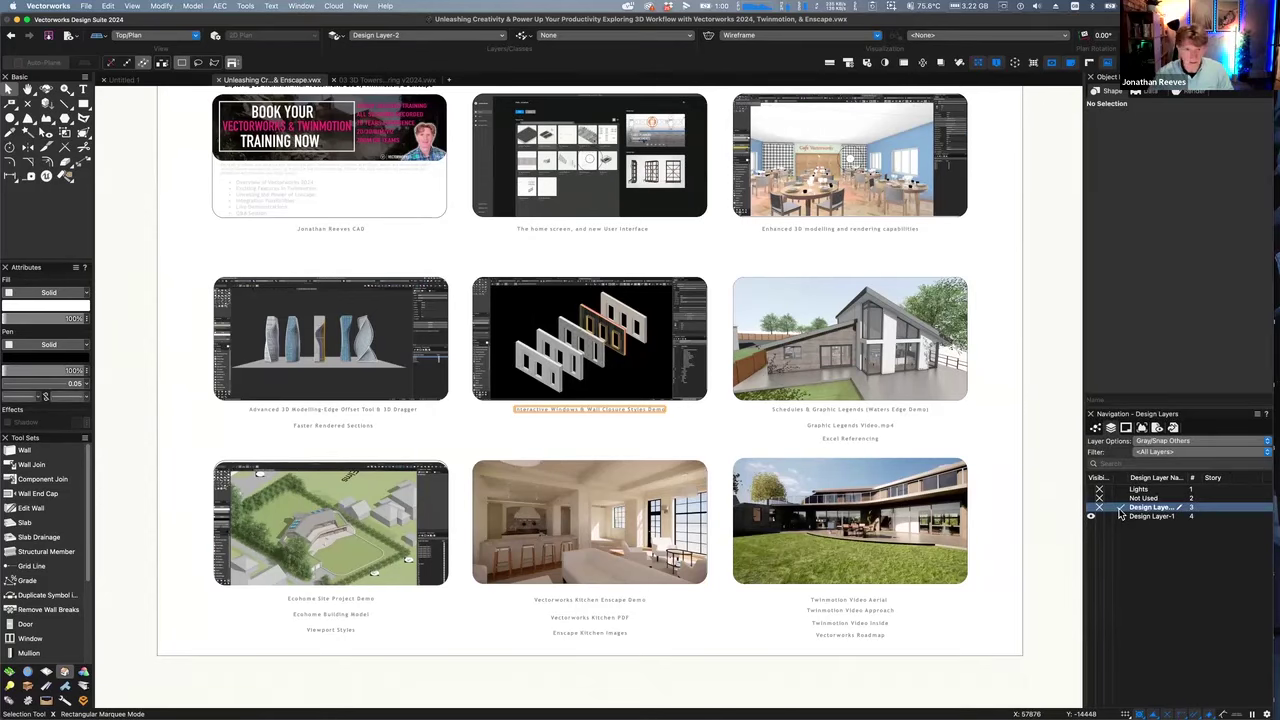
pyautogui.click(1121, 516)
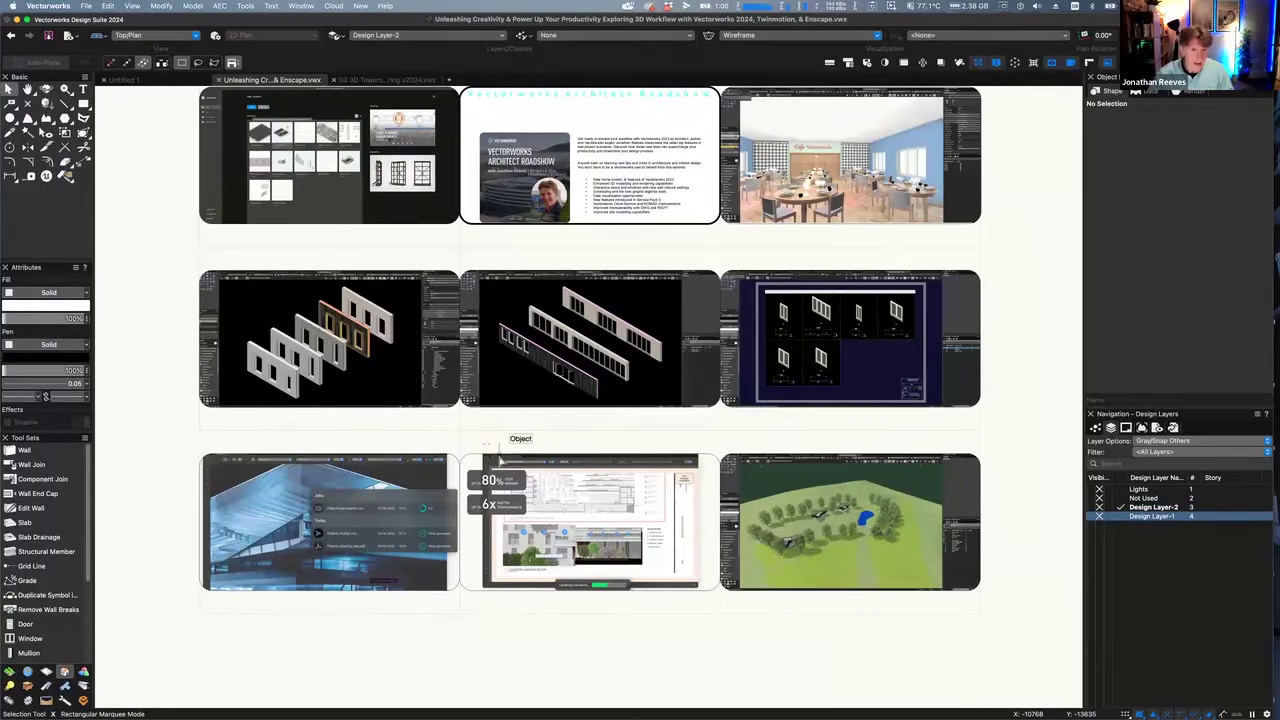
pyautogui.click(605, 398)
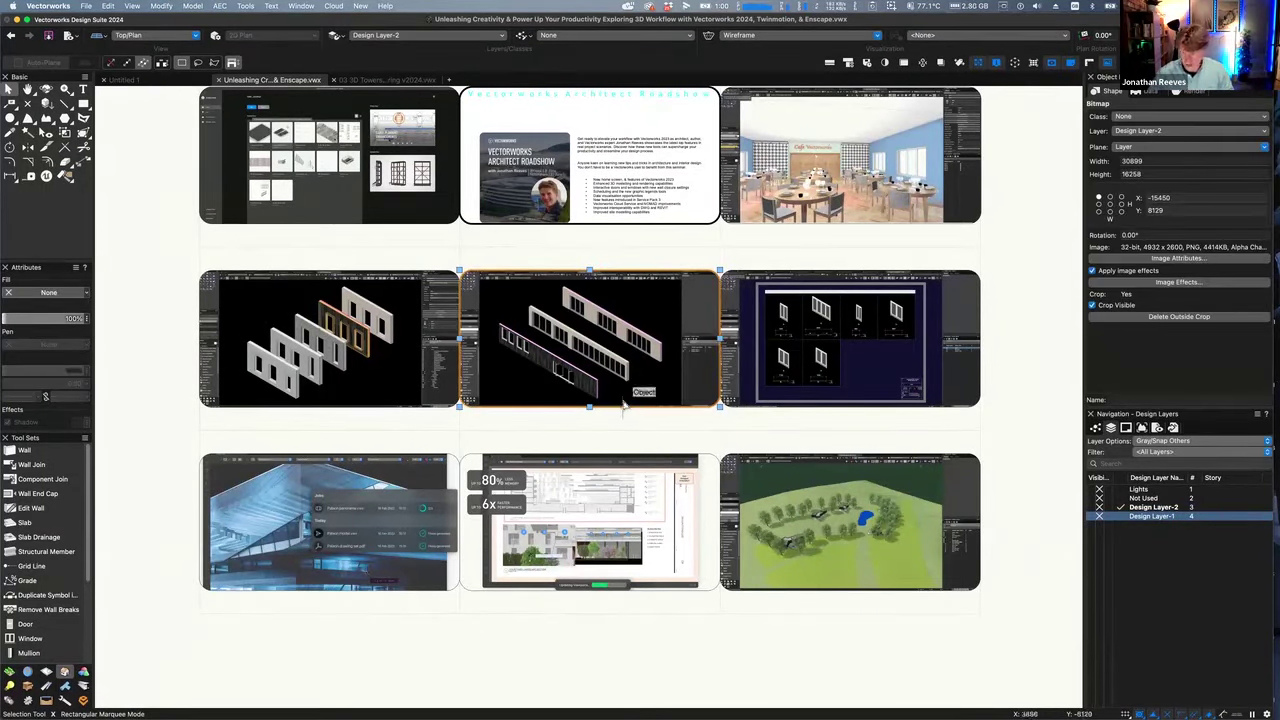
pyautogui.scroll(2, 622, 403)
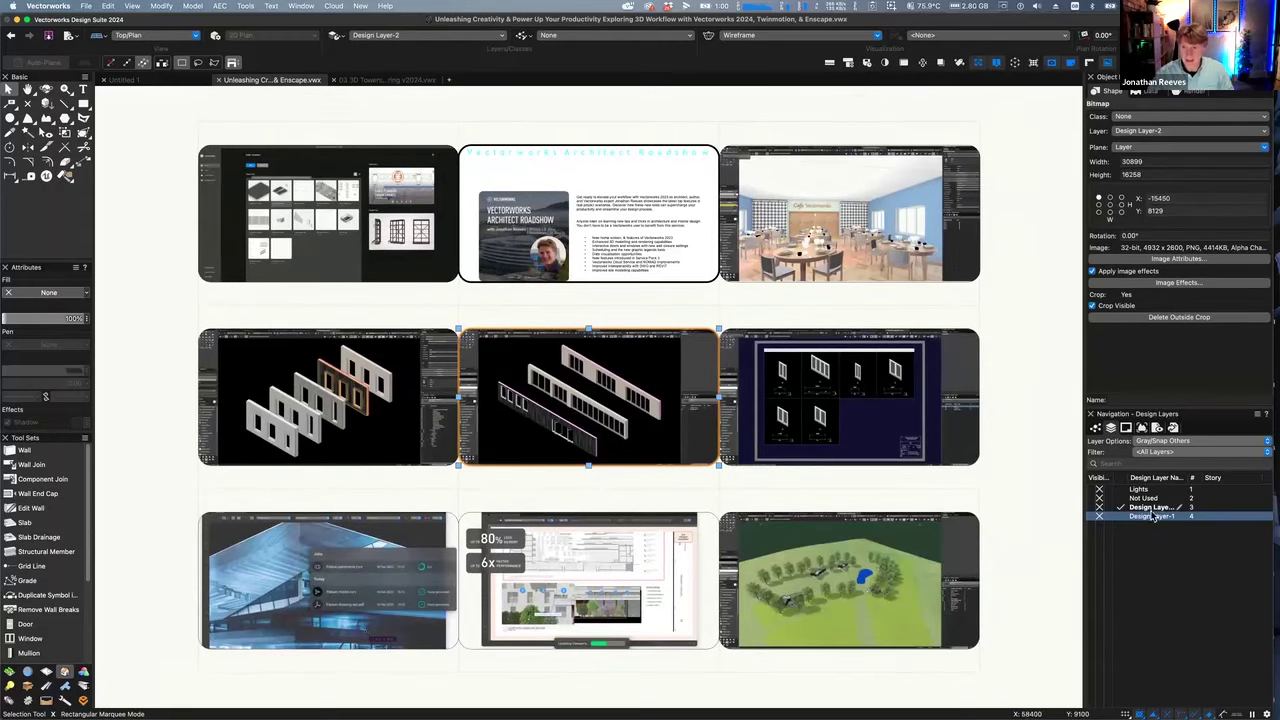
pyautogui.click(1131, 519)
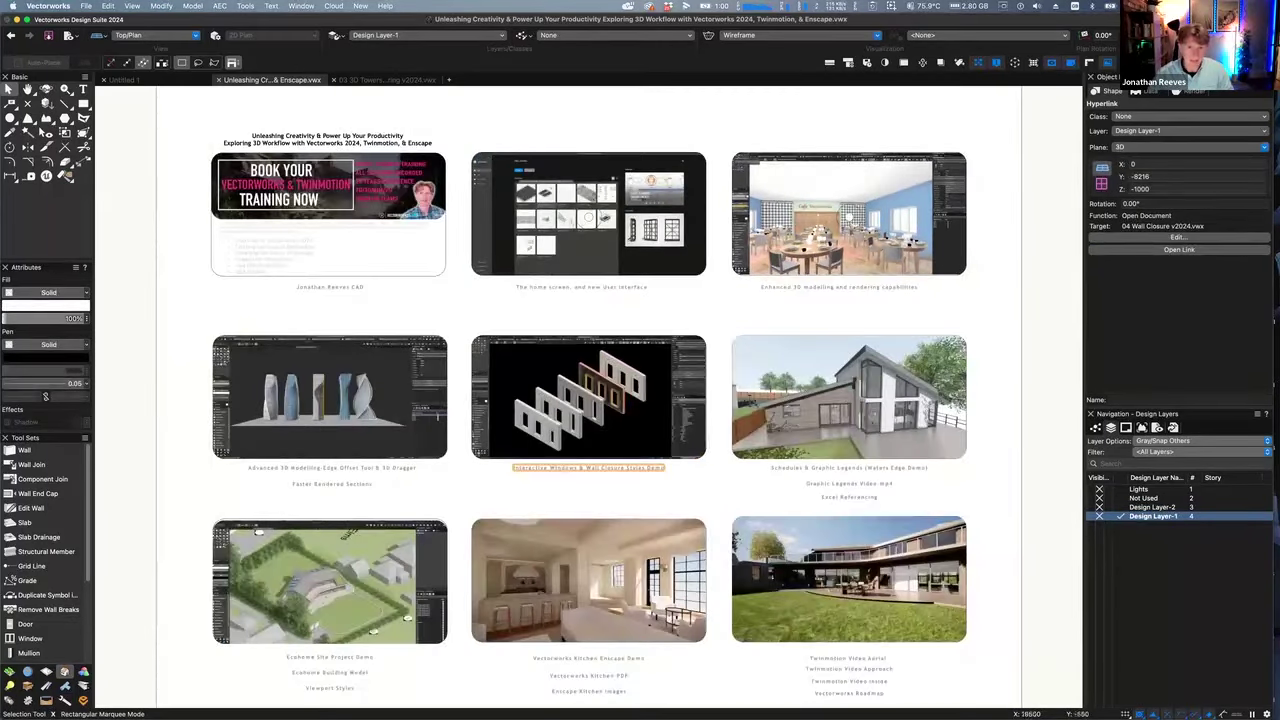
# Open JRA Sliding & Bifolding Doors v2024.vwx from the 00 Vectorworks Project Files alias folder
pyautogui.press('super+3')
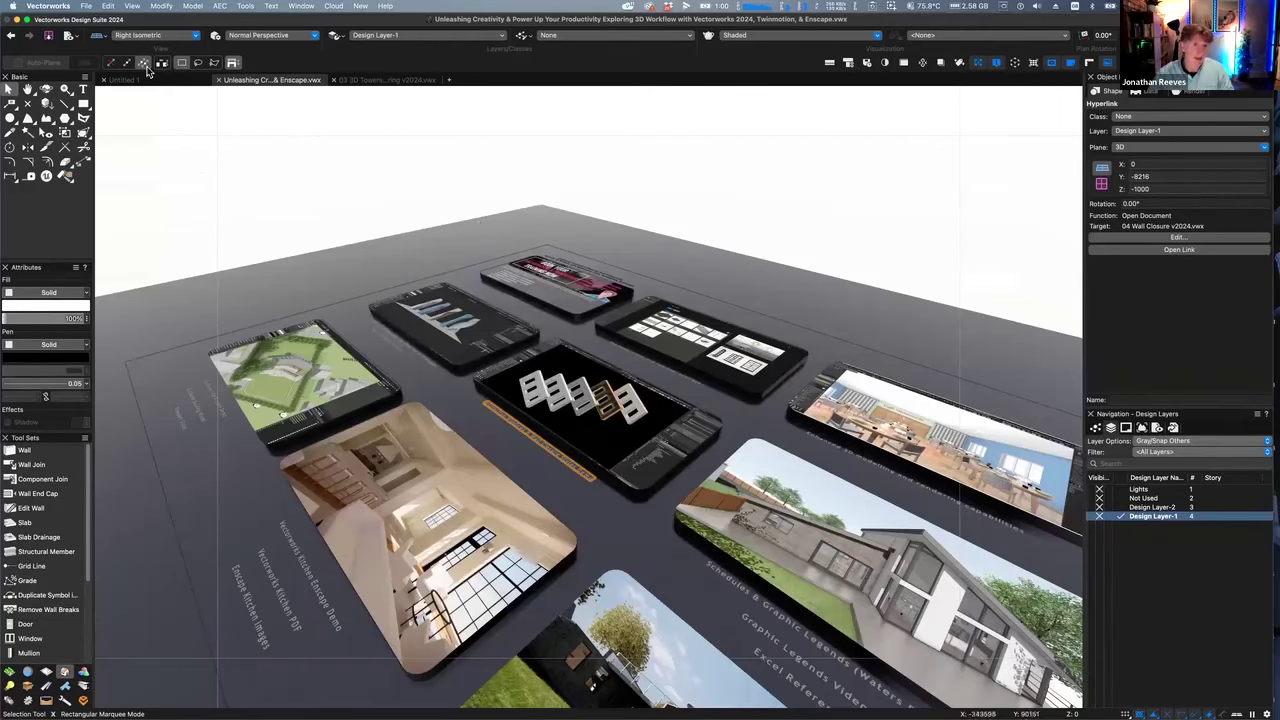
pyautogui.click(334, 148)
pyautogui.click(93, 8)
pyautogui.click(470, 242)
pyautogui.press('super+o')
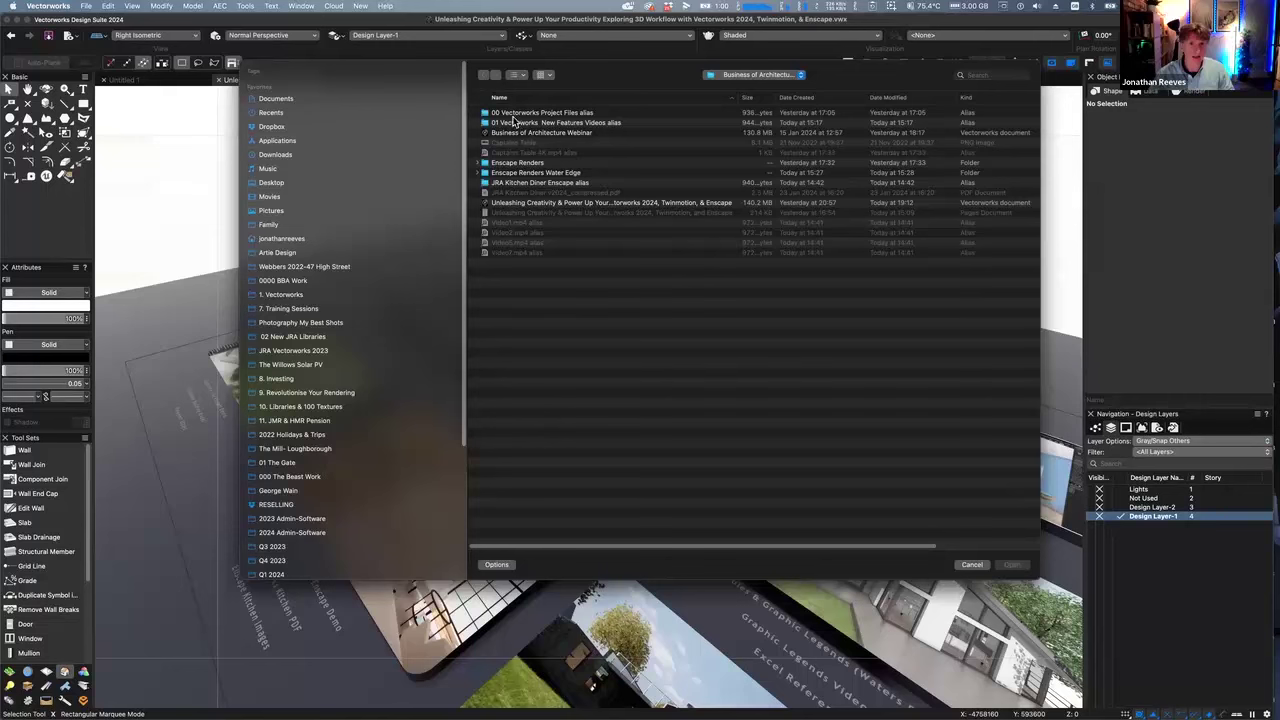
pyautogui.doubleClick(546, 113)
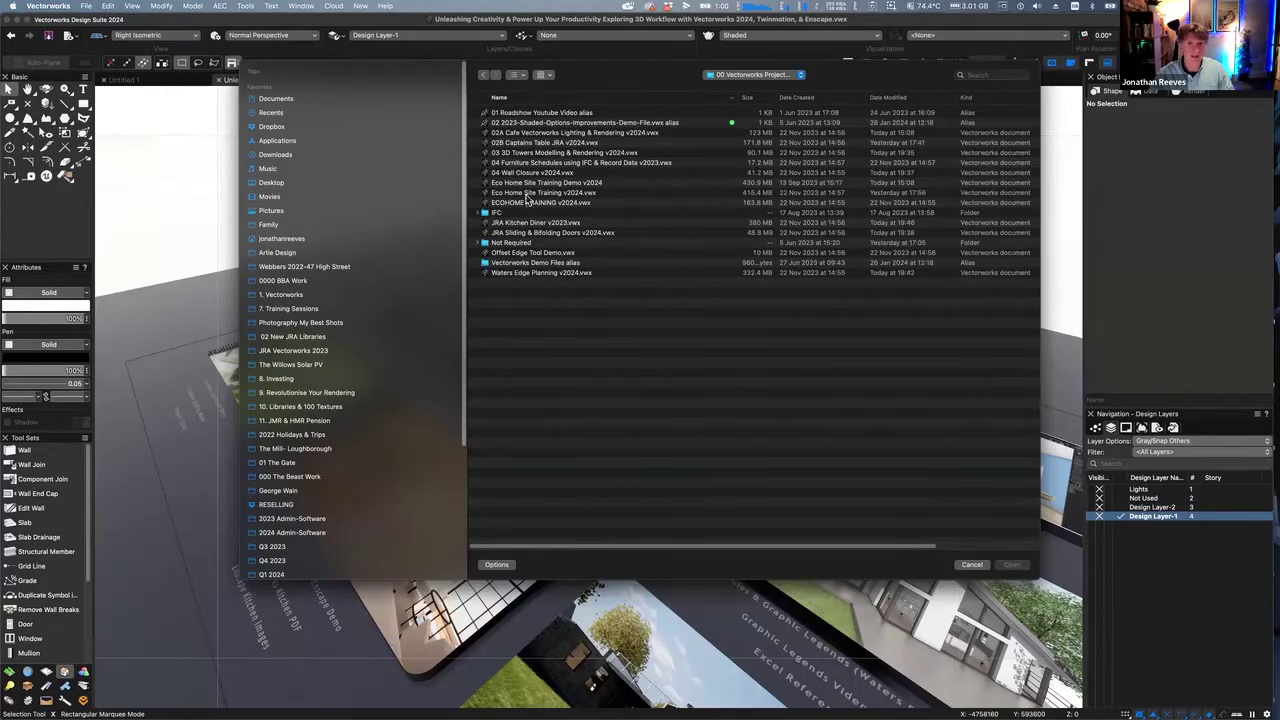
pyautogui.doubleClick(520, 233)
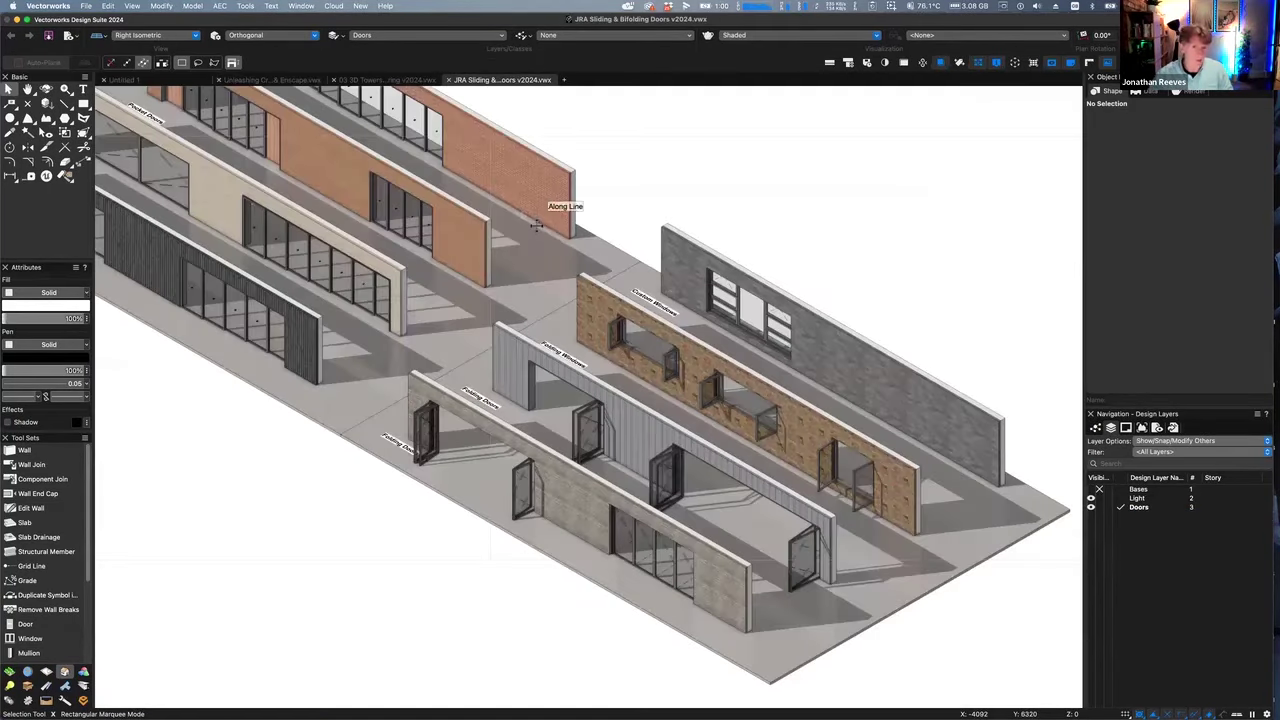
# Resize the folding door in the front timber-clad wall, trying widths of 2301 mm and 3516 mm and ending at about 5030 mm
pyautogui.press('c')
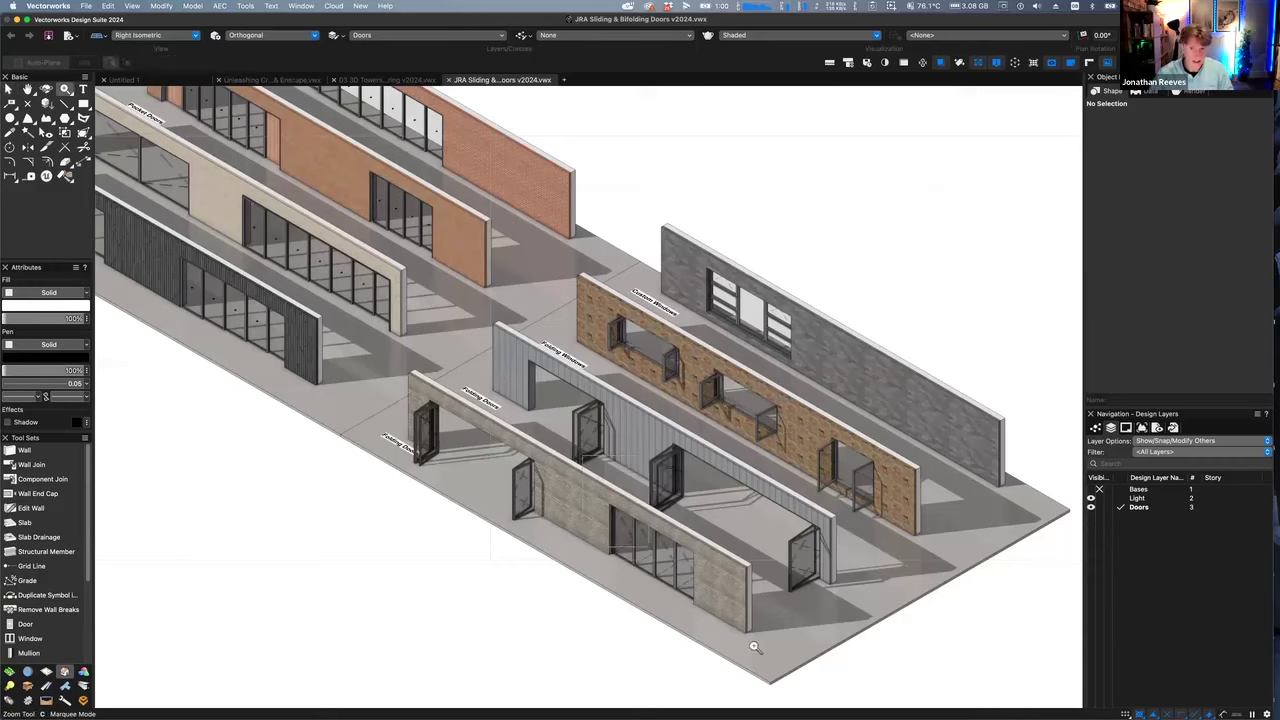
pyautogui.press('x')
pyautogui.scroll(-3, 754, 647)
pyautogui.scroll(10, 585, 430)
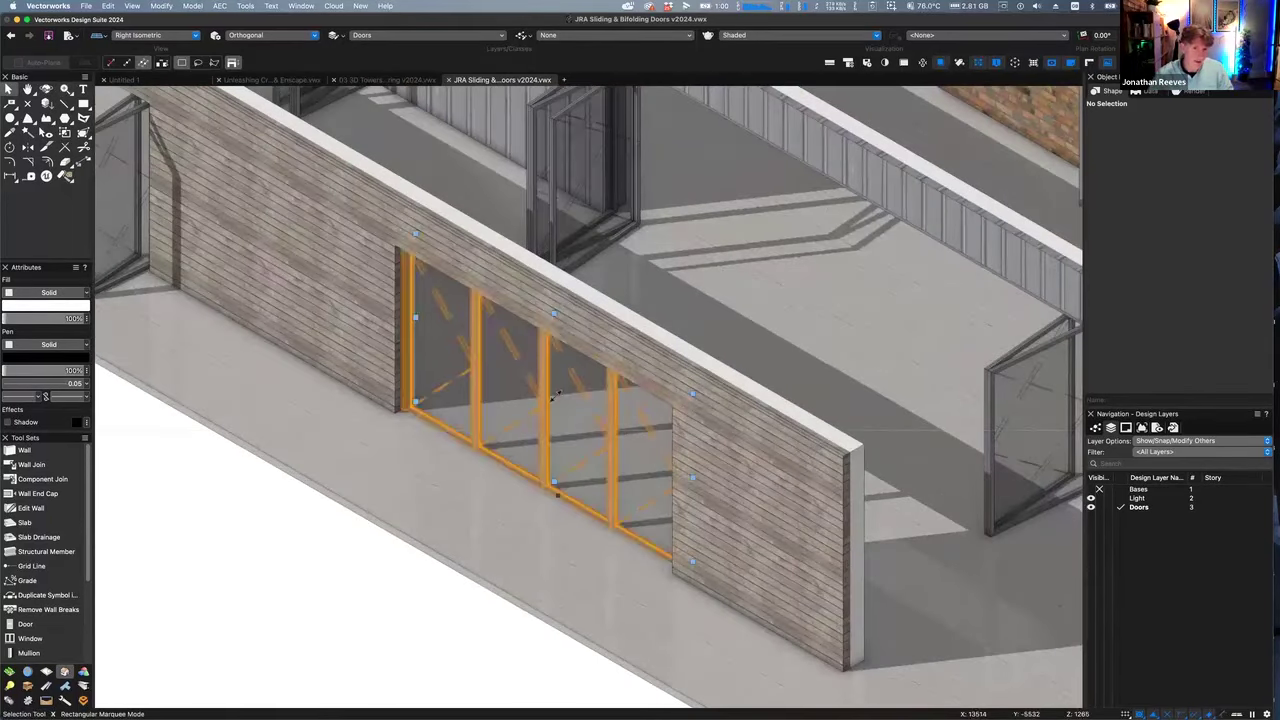
pyautogui.click(556, 396)
pyautogui.moveTo(620, 432); pyautogui.dragTo(567, 410)
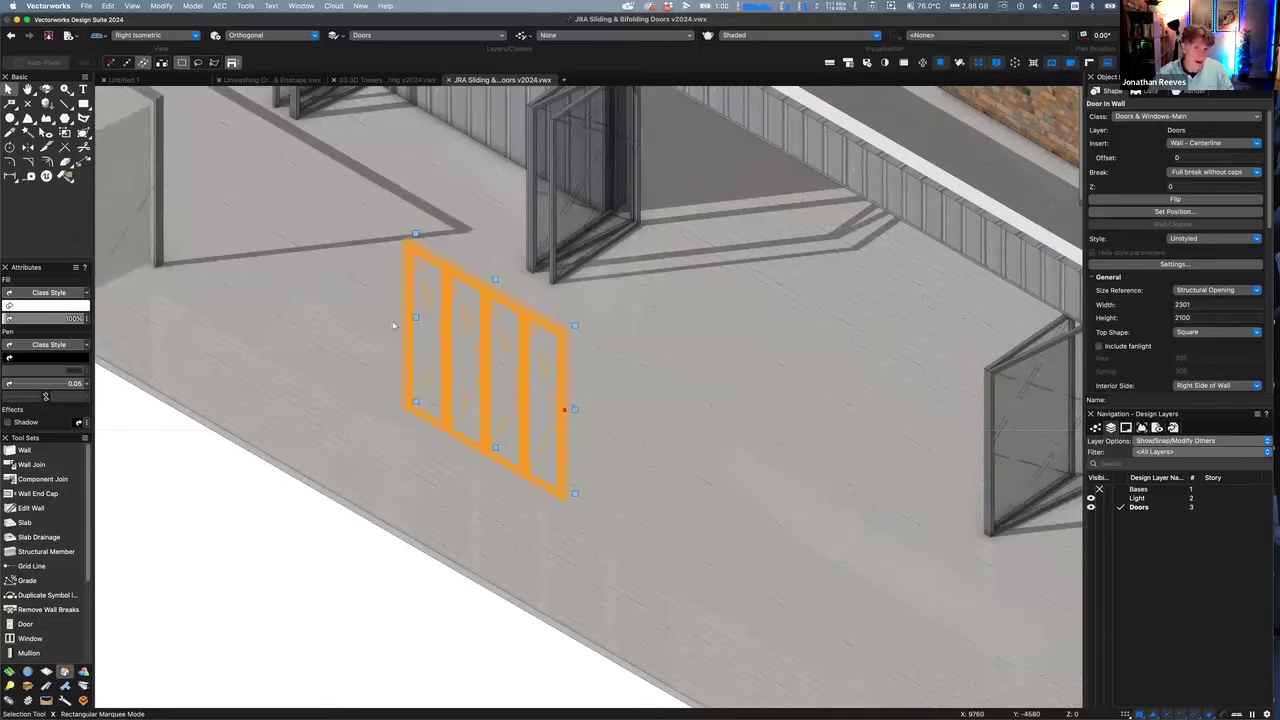
pyautogui.moveTo(415, 318); pyautogui.dragTo(313, 266)
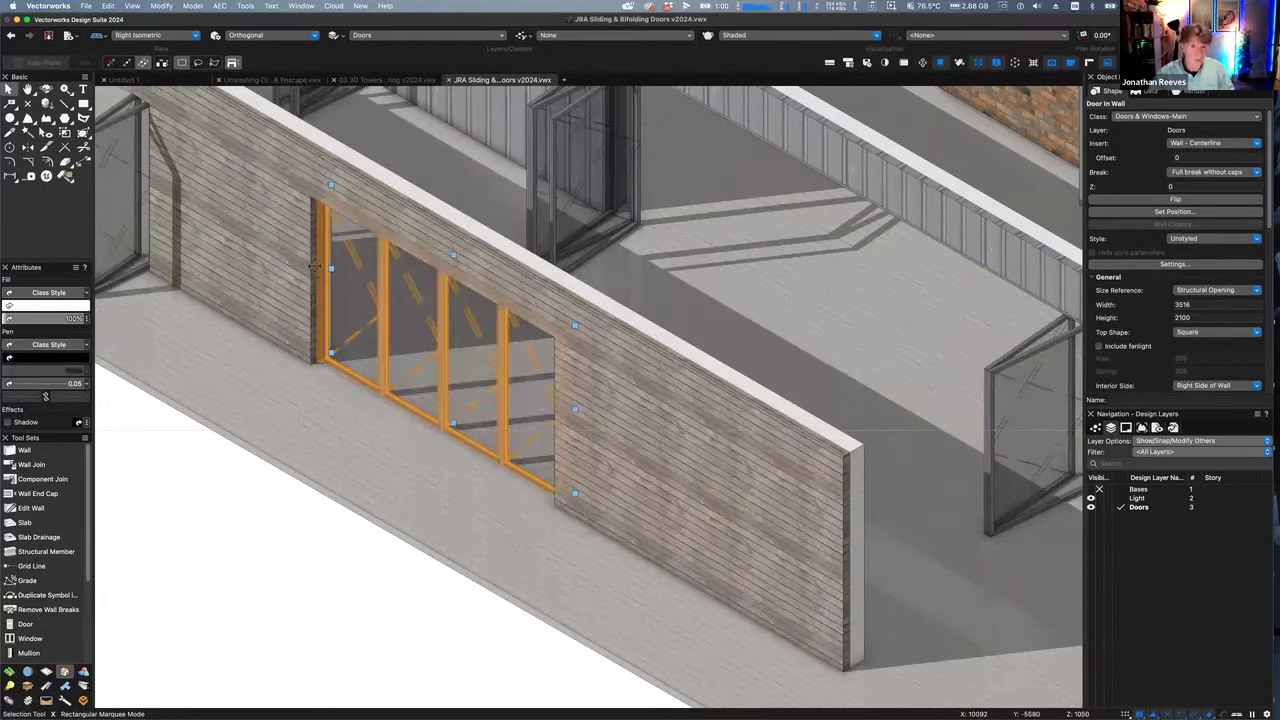
pyautogui.press('KP_2')
pyautogui.moveTo(762, 397); pyautogui.dragTo(908, 395)
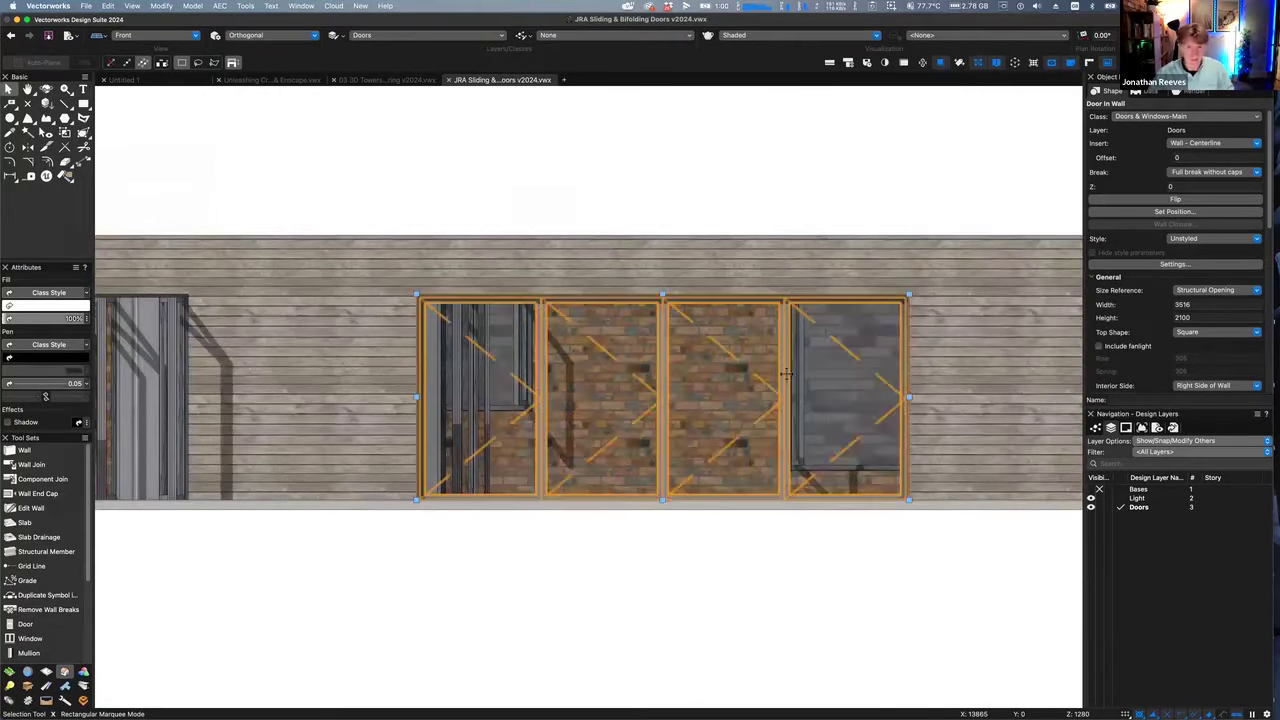
# In right isometric view, set the folding door's right leaf number to 5 and try stretching its height to 2700 mm
pyautogui.press('3')
pyautogui.scroll(-4, 1156, 298)
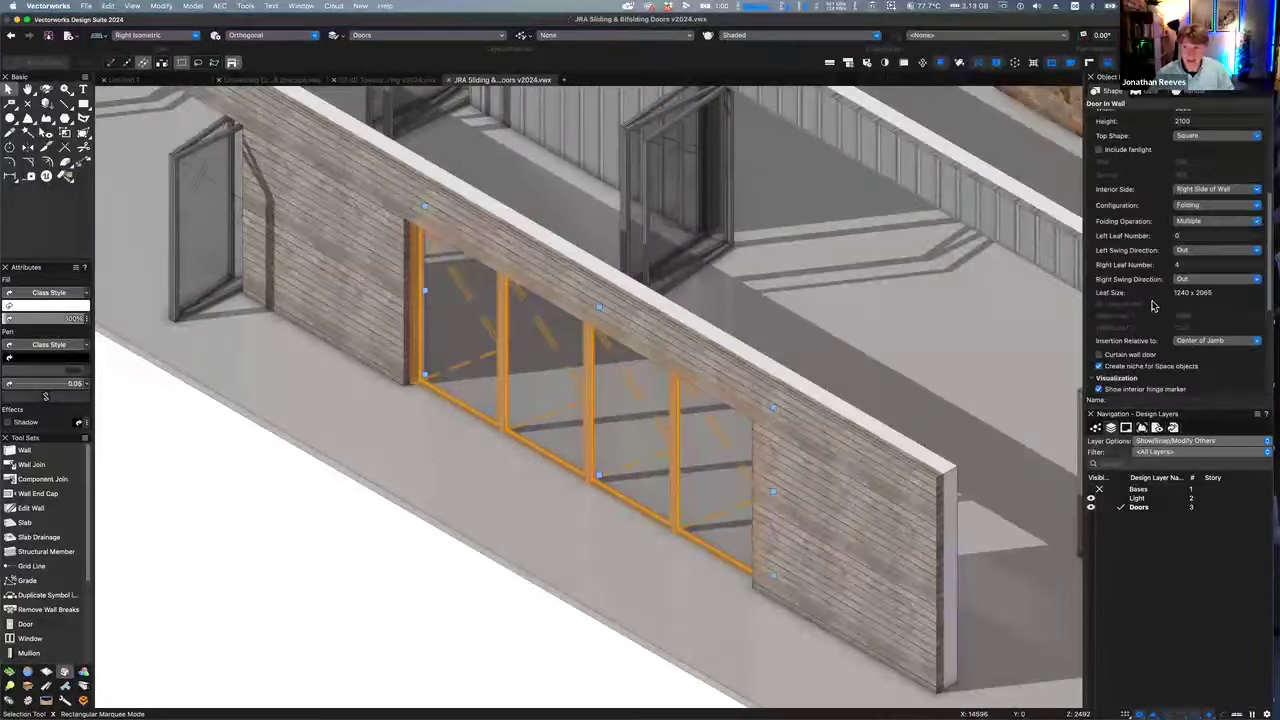
pyautogui.click(1158, 268)
pyautogui.write('5')
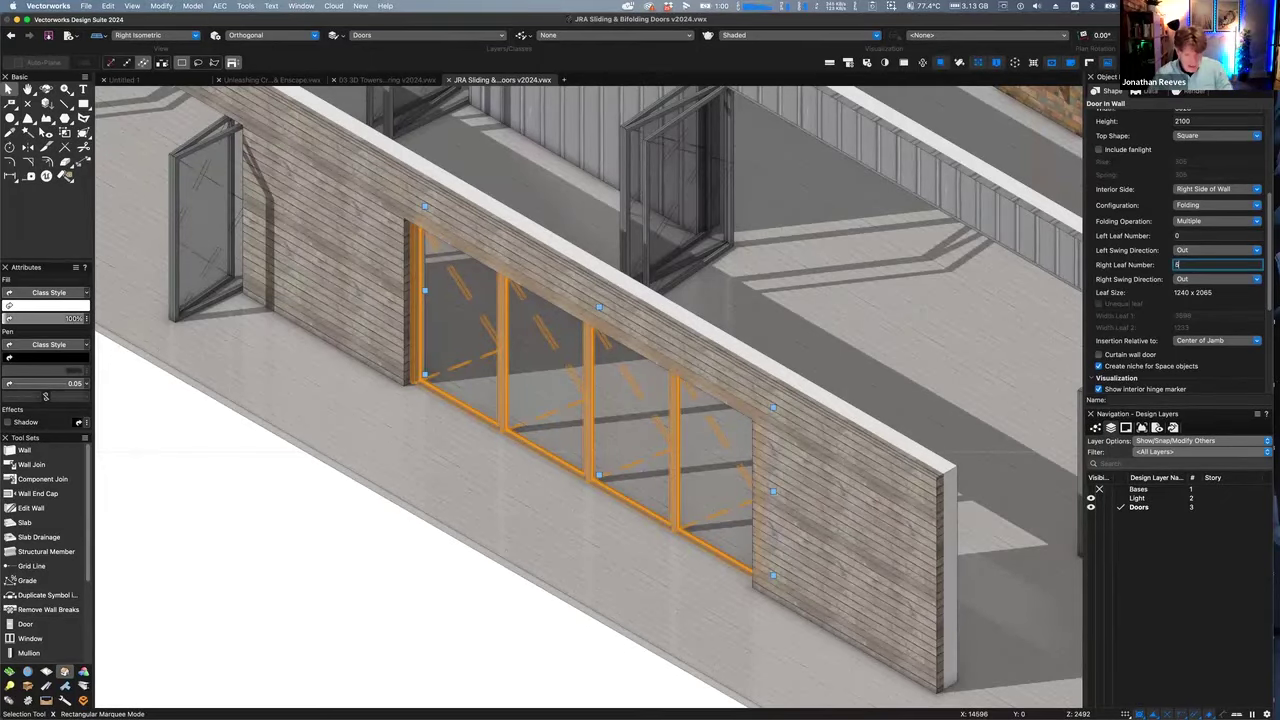
pyautogui.press('Return')
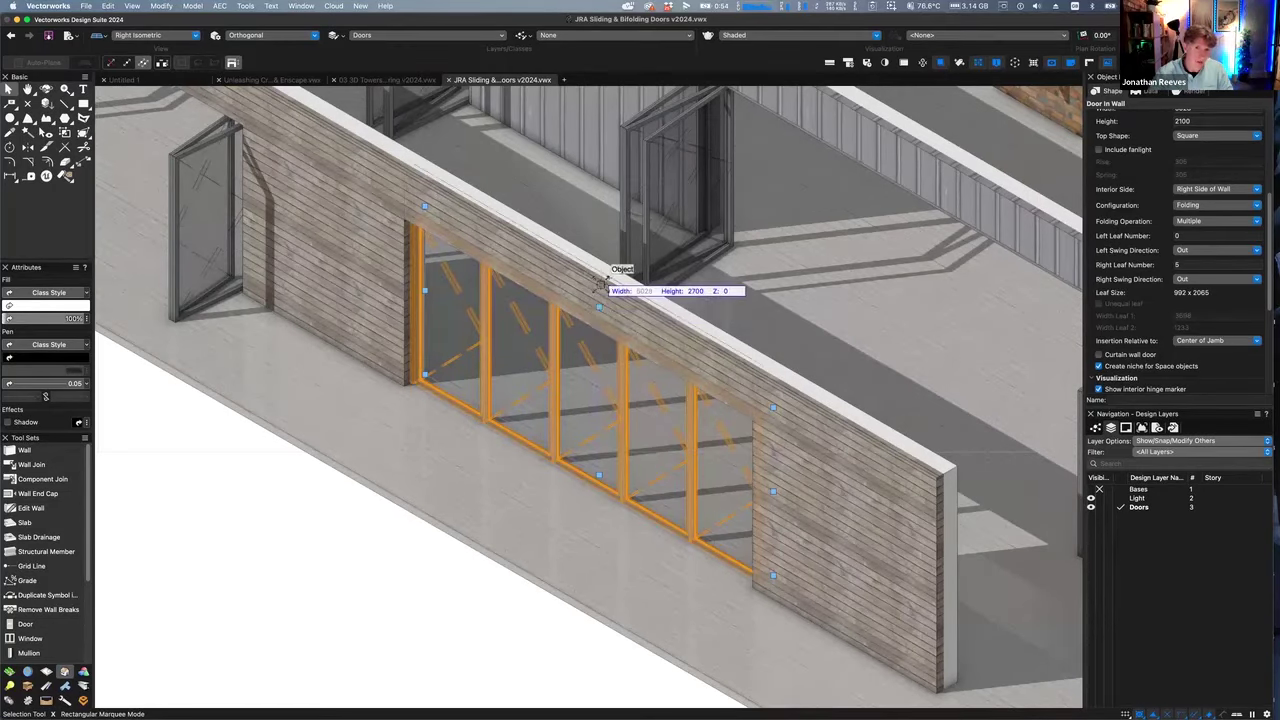
pyautogui.moveTo(598, 289); pyautogui.dragTo(598, 286)
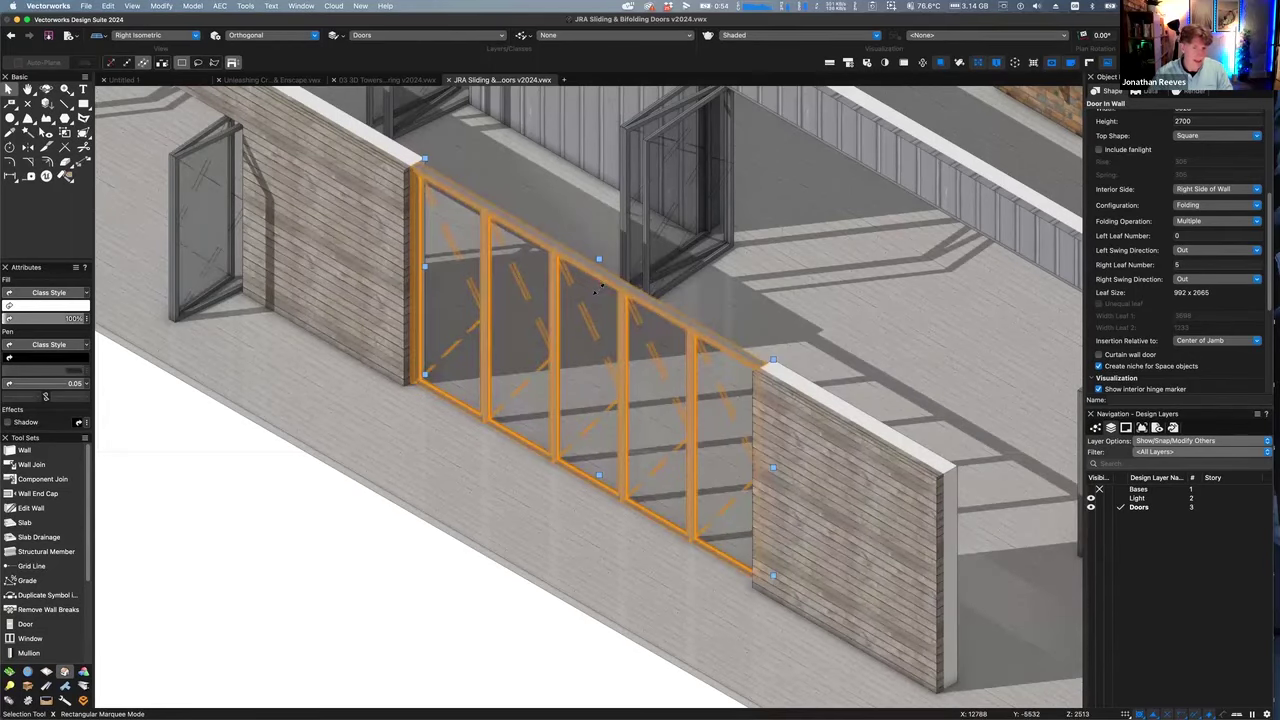
# Select the custom window in the grey stone wall and narrow it to 3051 mm
pyautogui.scroll(-10, 520, 376)
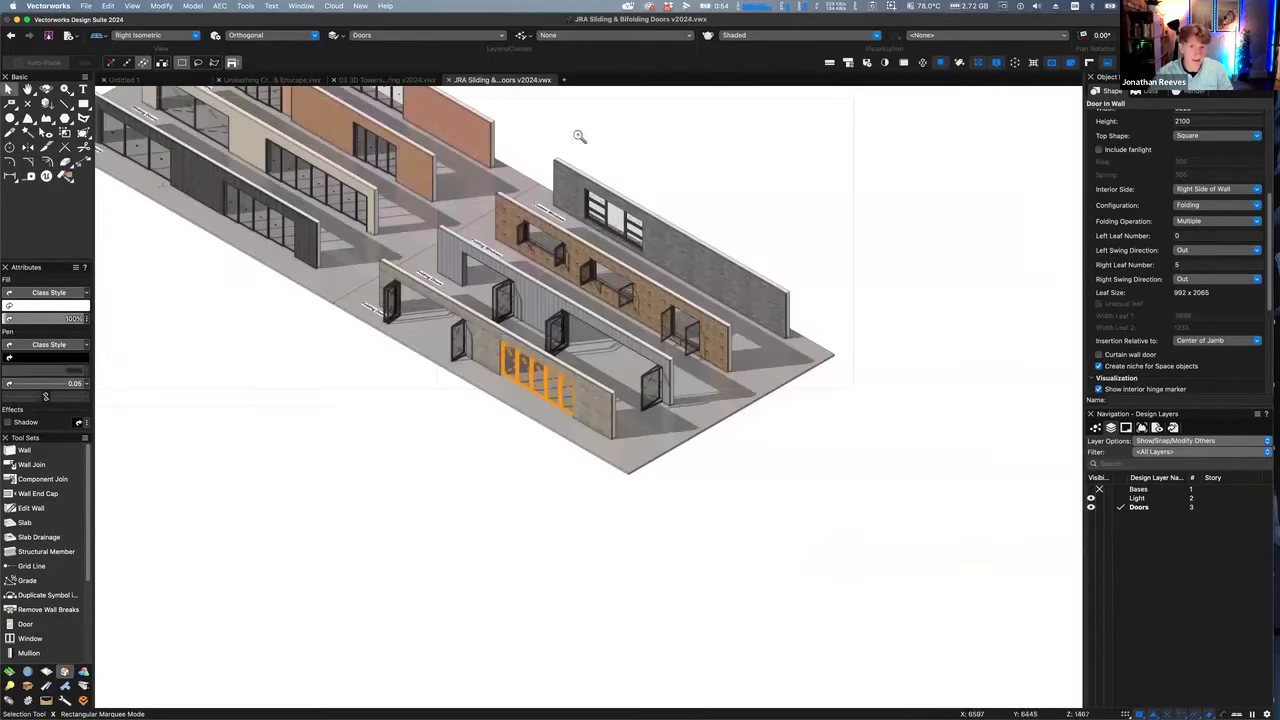
pyautogui.press('c')
pyautogui.moveTo(713, 300); pyautogui.dragTo(520, 145)
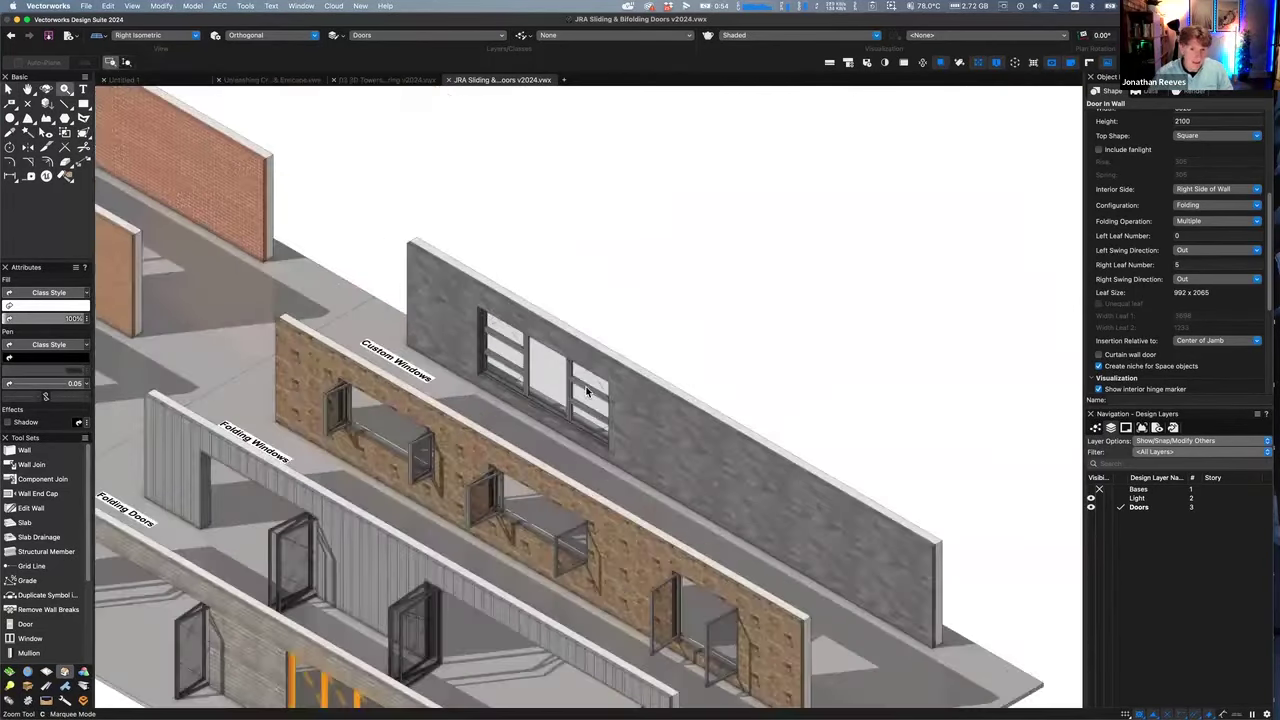
pyautogui.press('x')
pyautogui.click(646, 425)
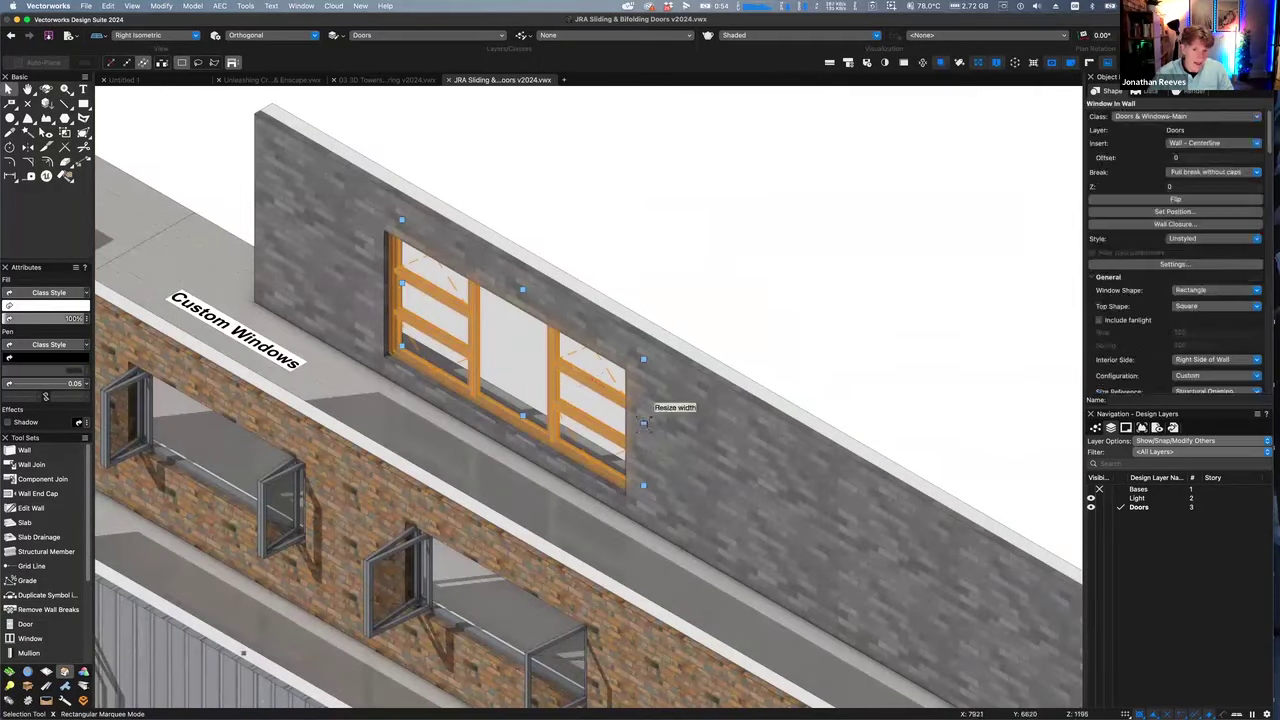
pyautogui.click(586, 389)
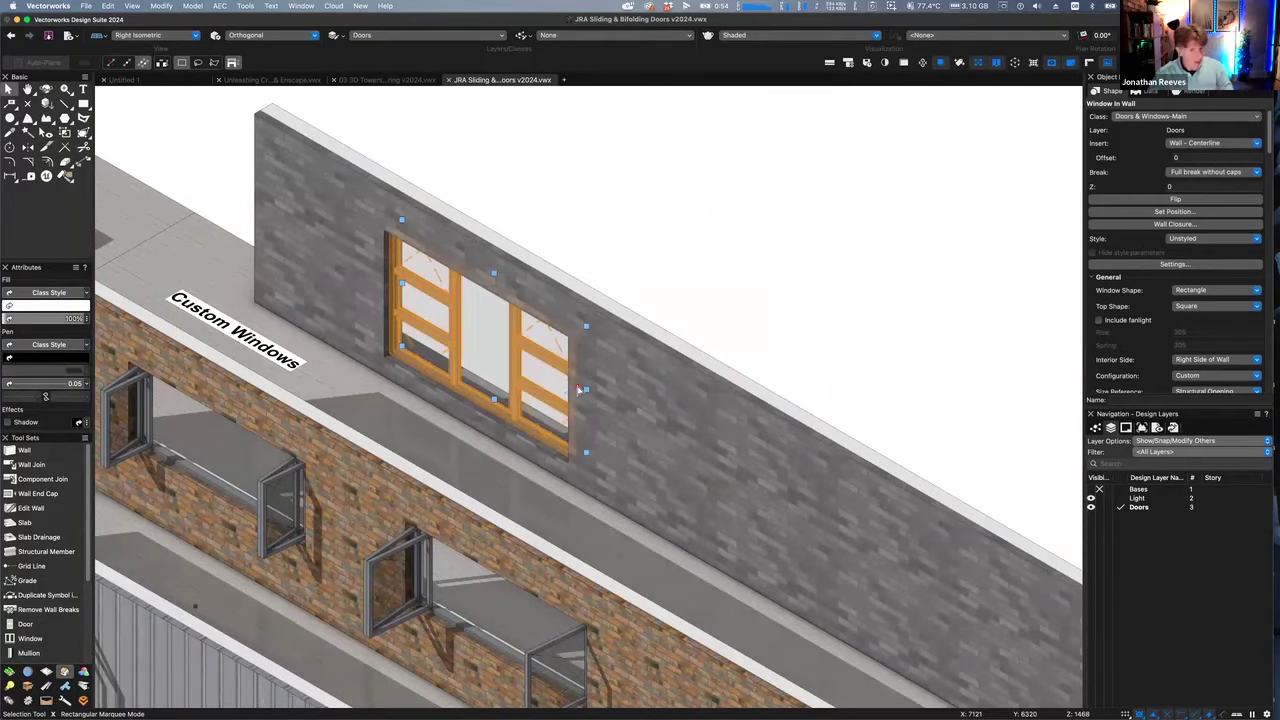
# Set the custom window's width to 4 m in the general Window Settings
pyautogui.click(1170, 265)
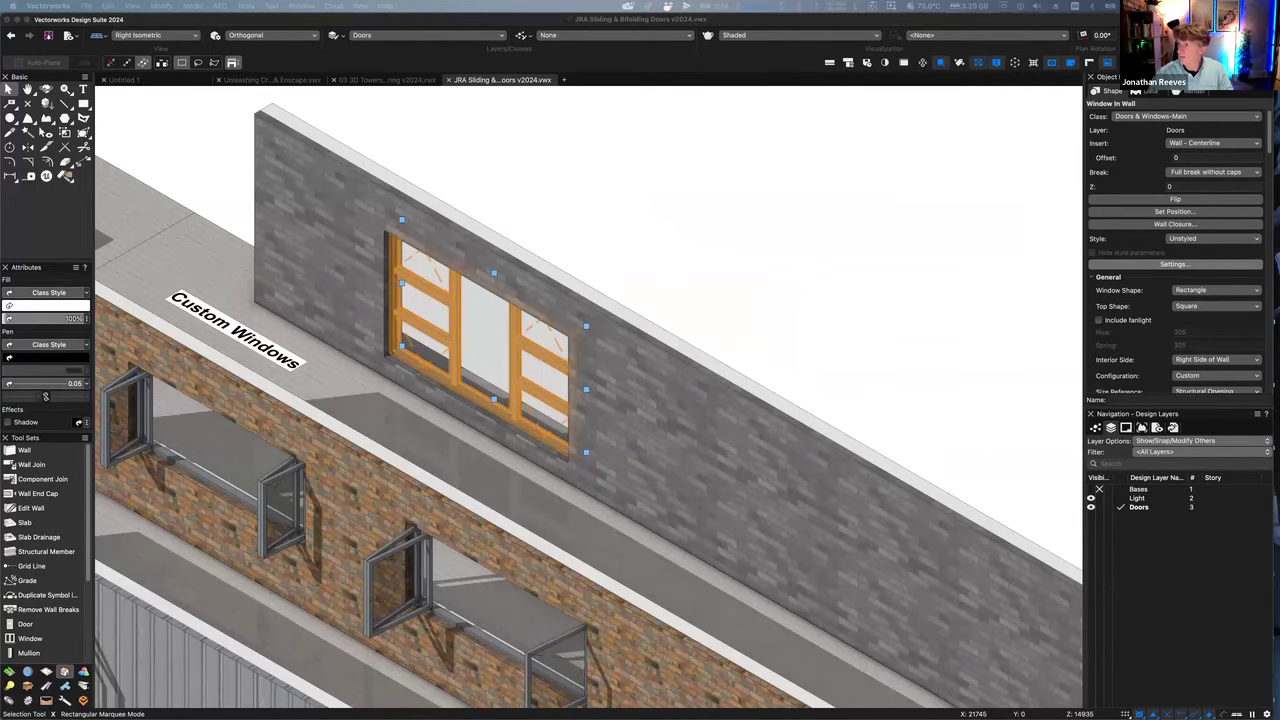
pyautogui.click(1175, 264)
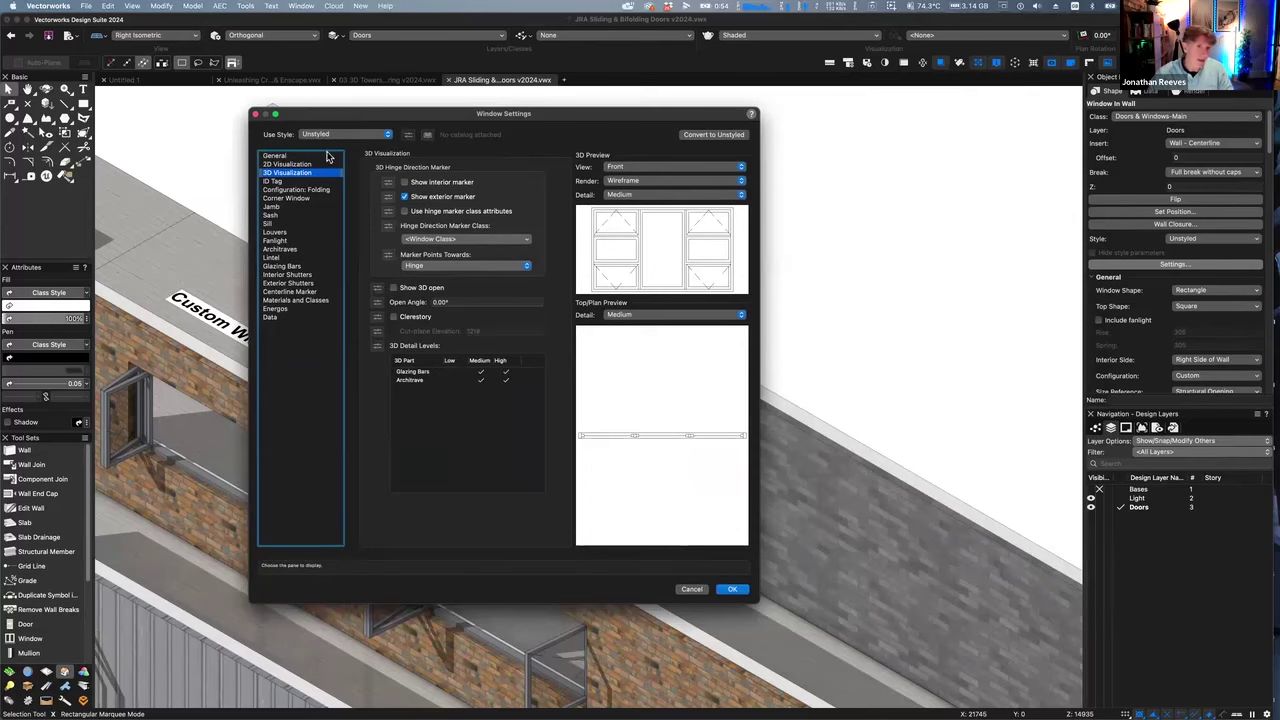
pyautogui.click(290, 156)
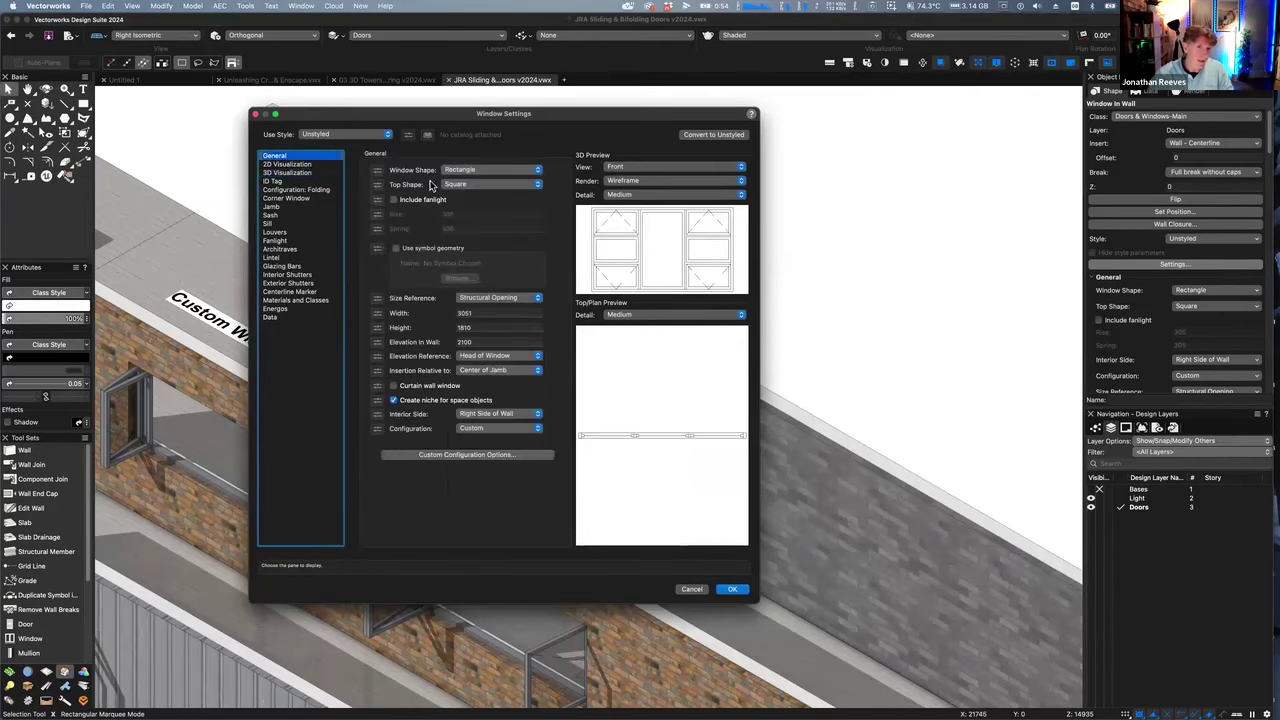
pyautogui.doubleClick(471, 314)
pyautogui.write('2400')
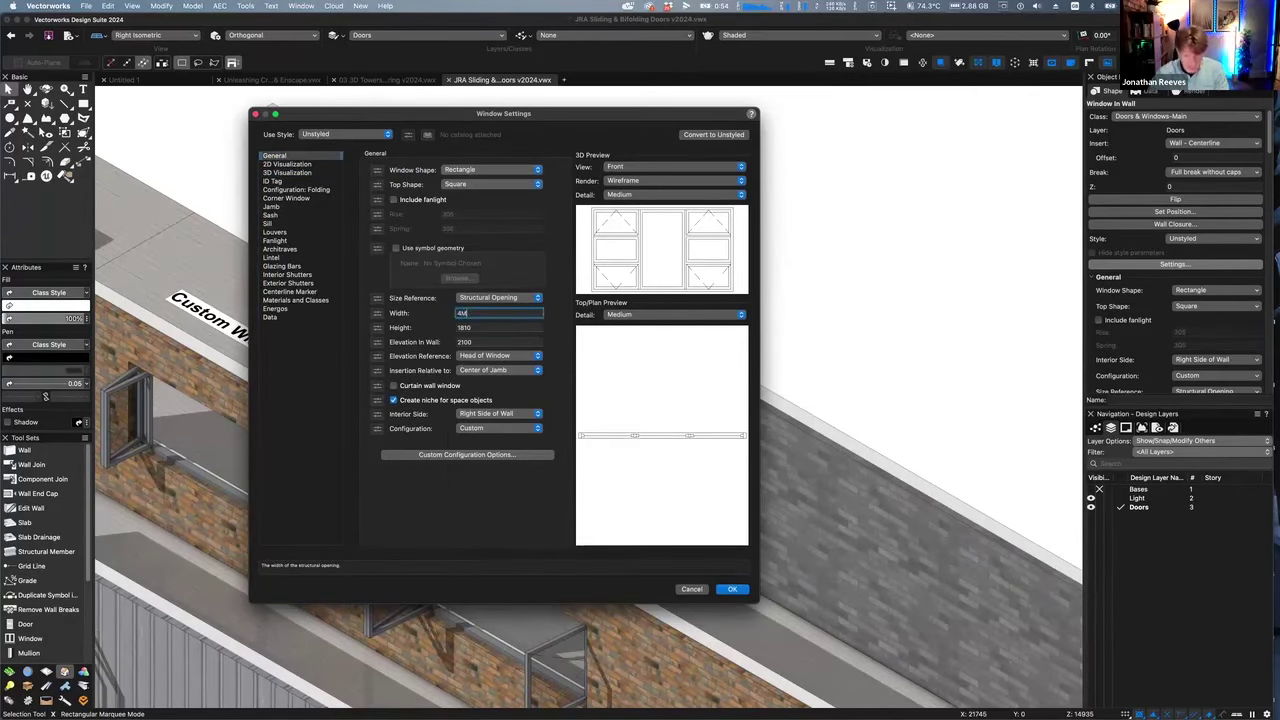
pyautogui.press('Return')
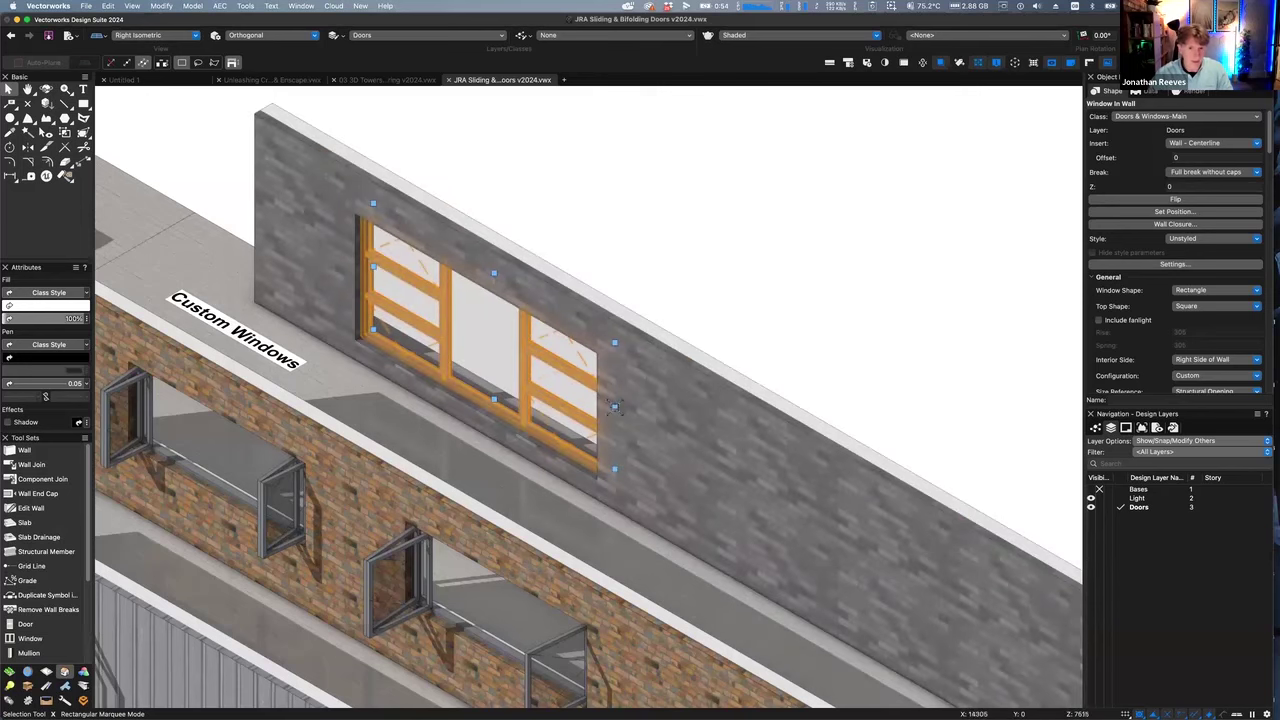
# Try to stretch the custom window wider, undo the resize, and check its Window Settings
pyautogui.moveTo(676, 432); pyautogui.dragTo(736, 460)
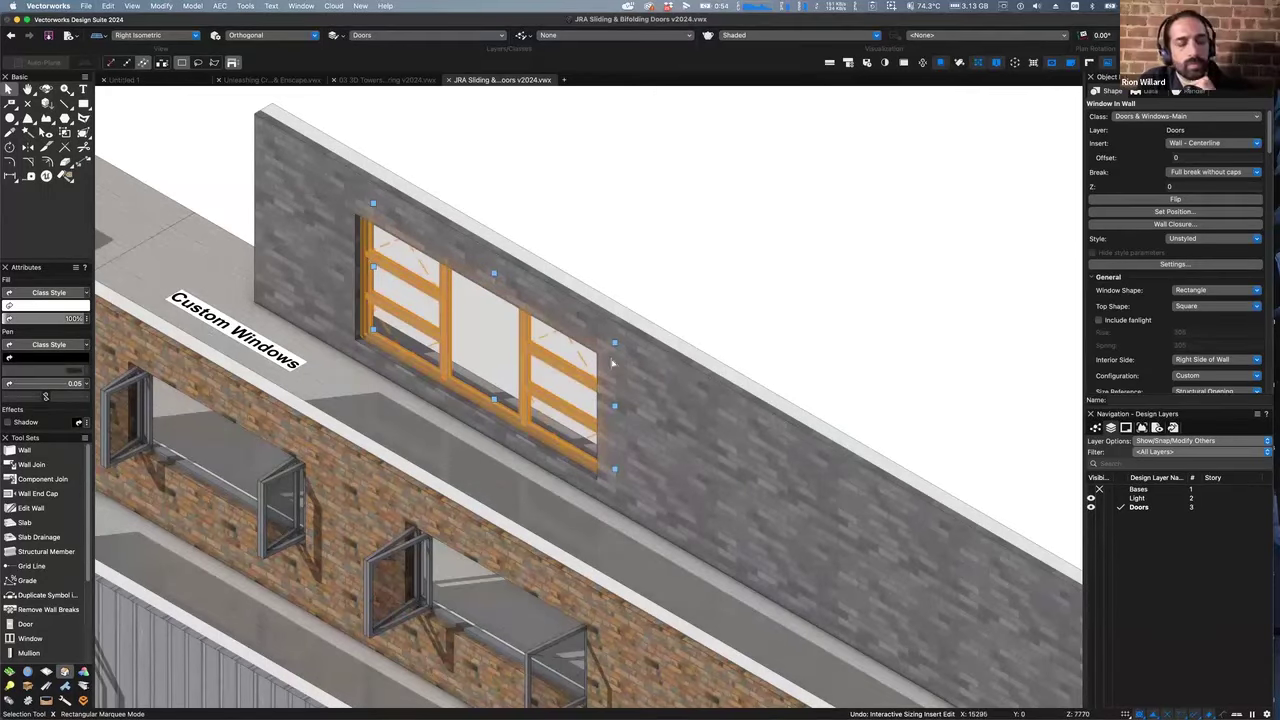
pyautogui.click(607, 238)
pyautogui.click(530, 350)
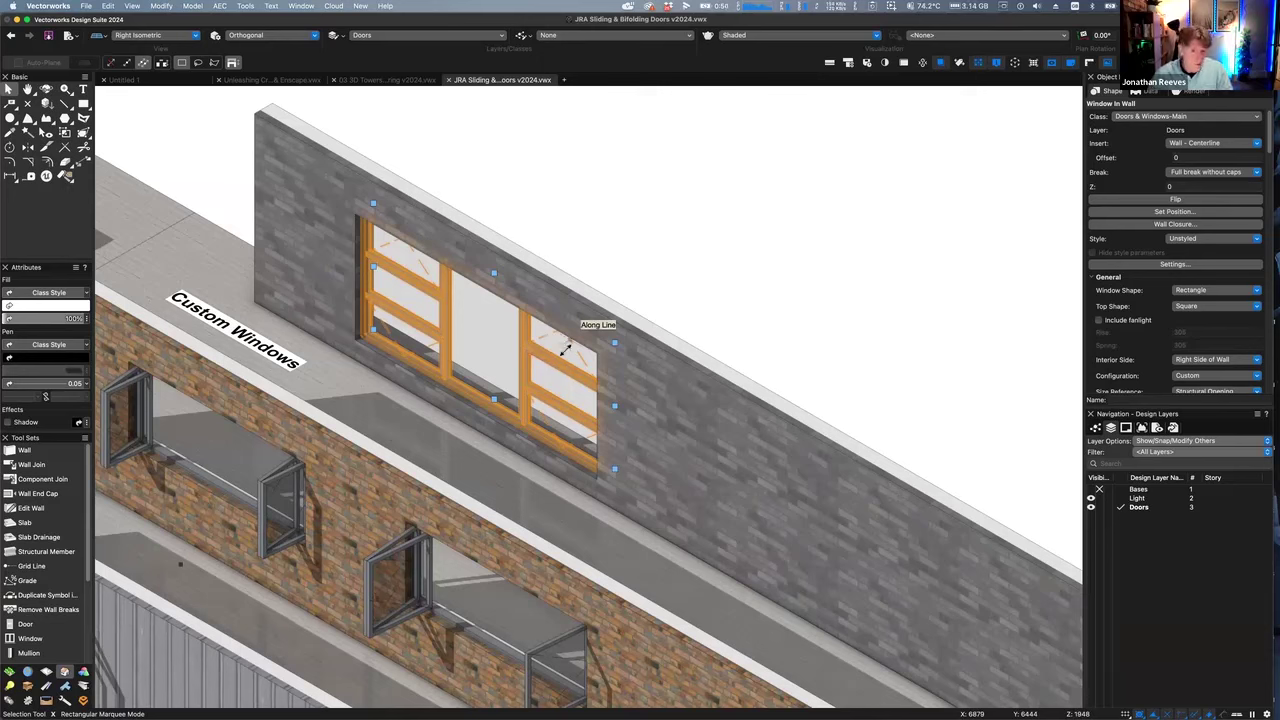
pyautogui.click(1155, 268)
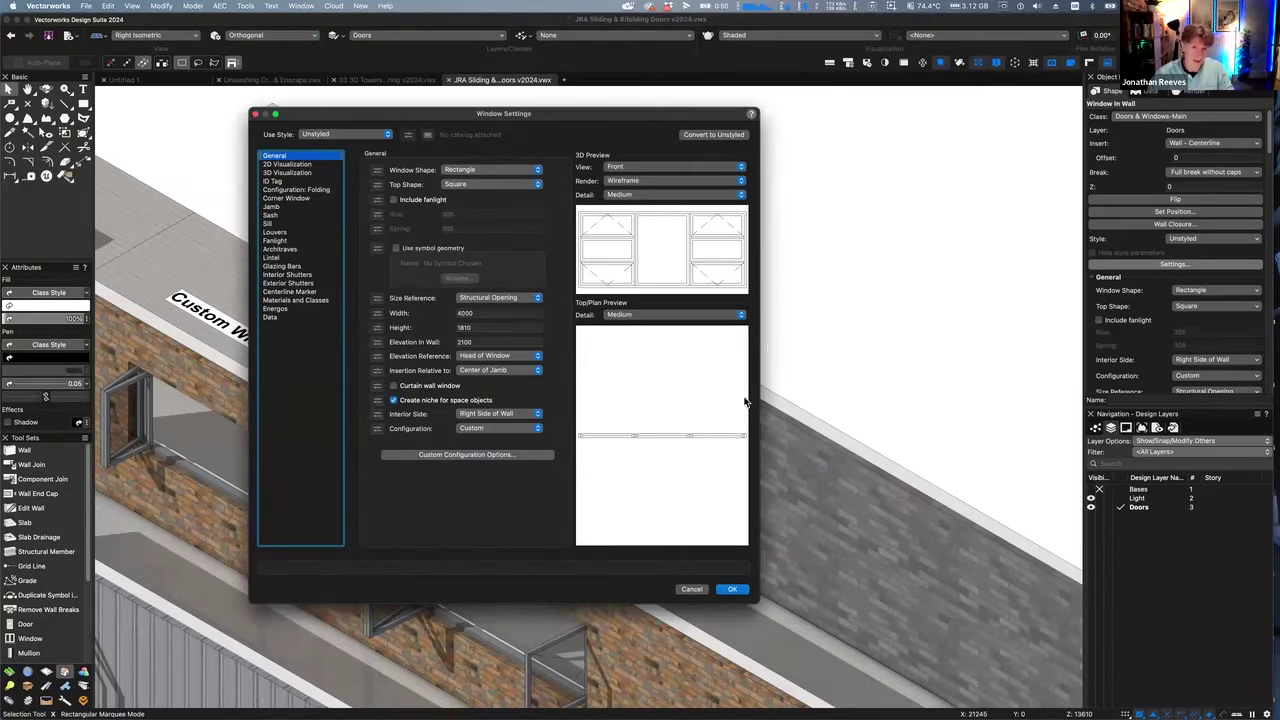
pyautogui.press('Escape')
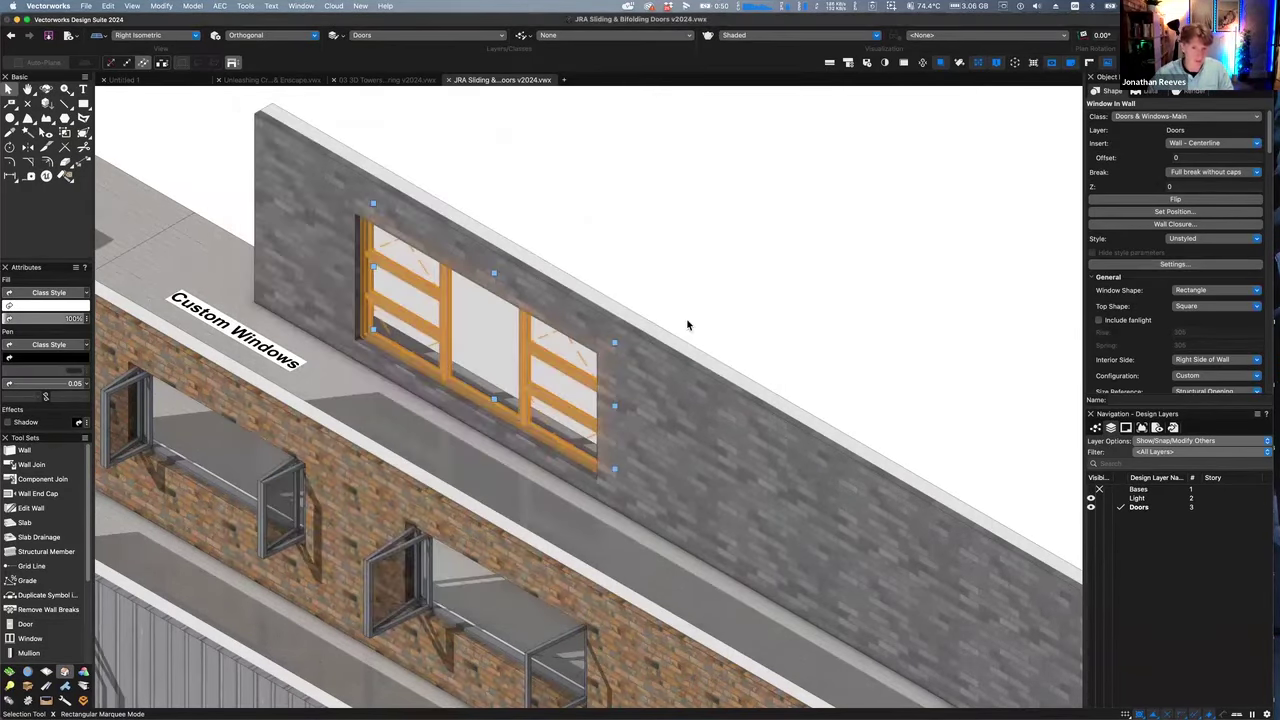
# Review all the door and window walls together in isometric, then in Top/Plan, and return to the right isometric view
pyautogui.press('super+4')
pyautogui.moveTo(414, 190); pyautogui.dragTo(736, 470)
pyautogui.press('x')
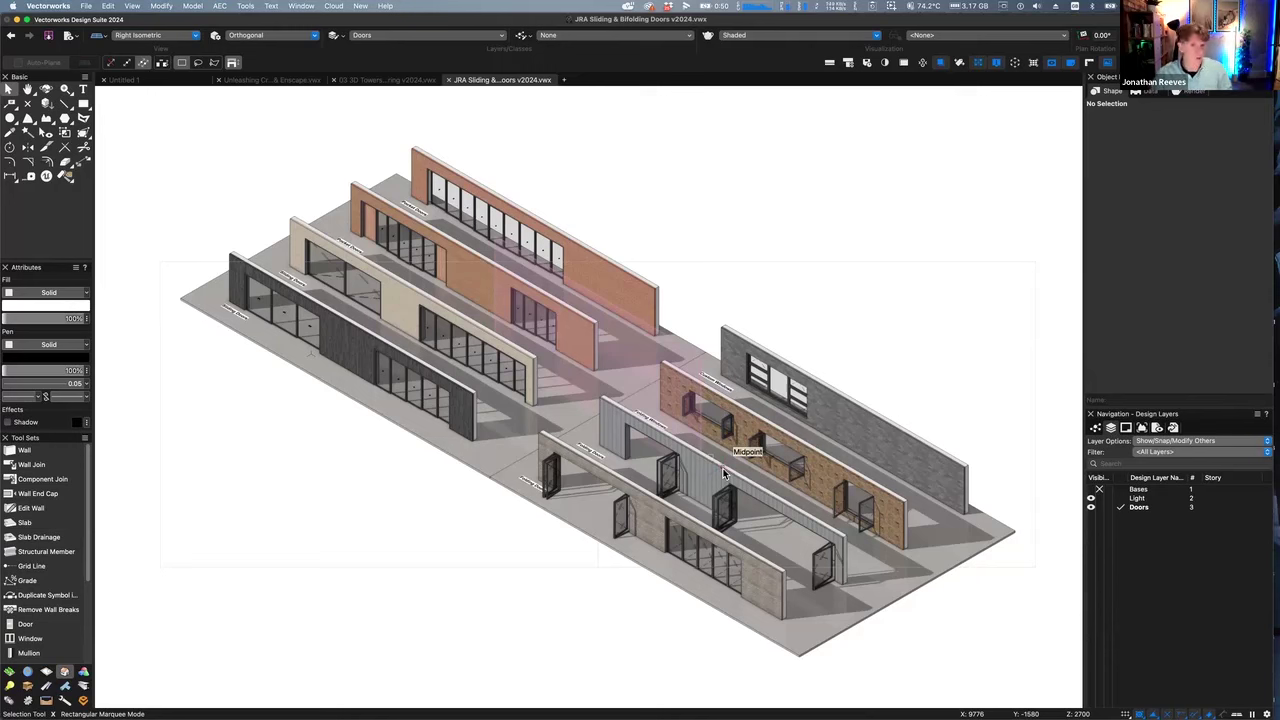
pyautogui.press('super+5')
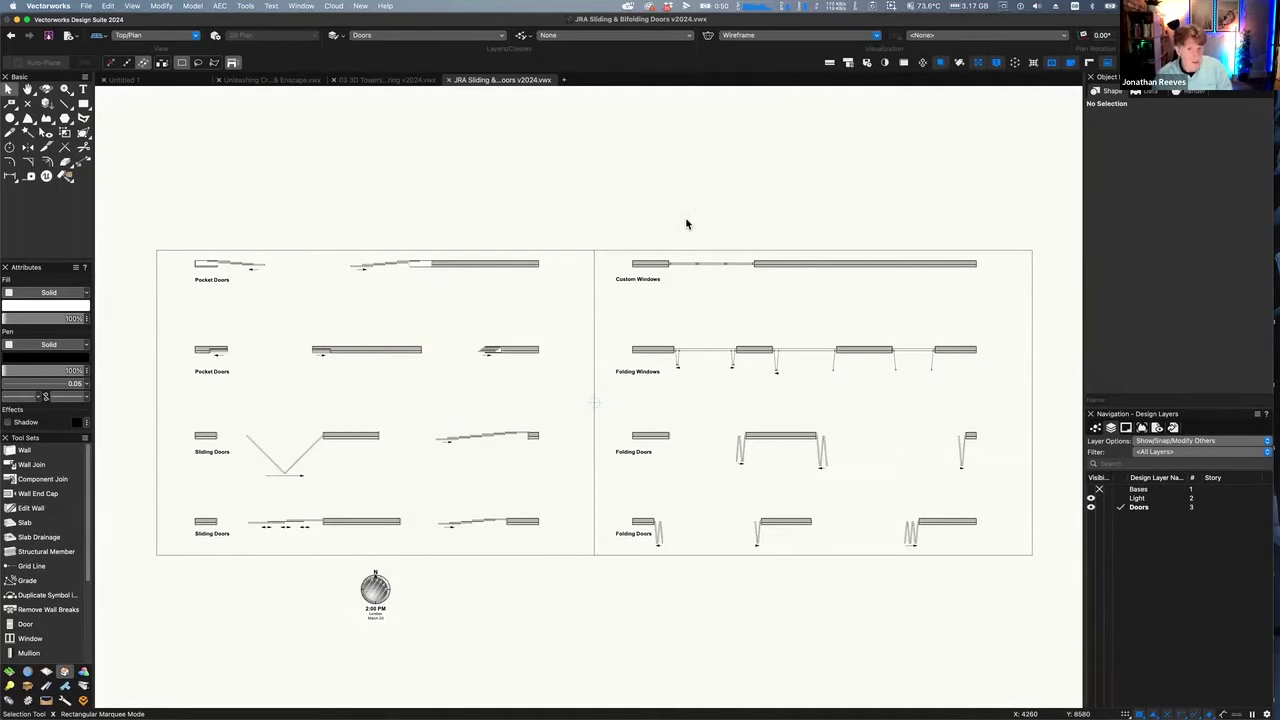
pyautogui.press('super+3')
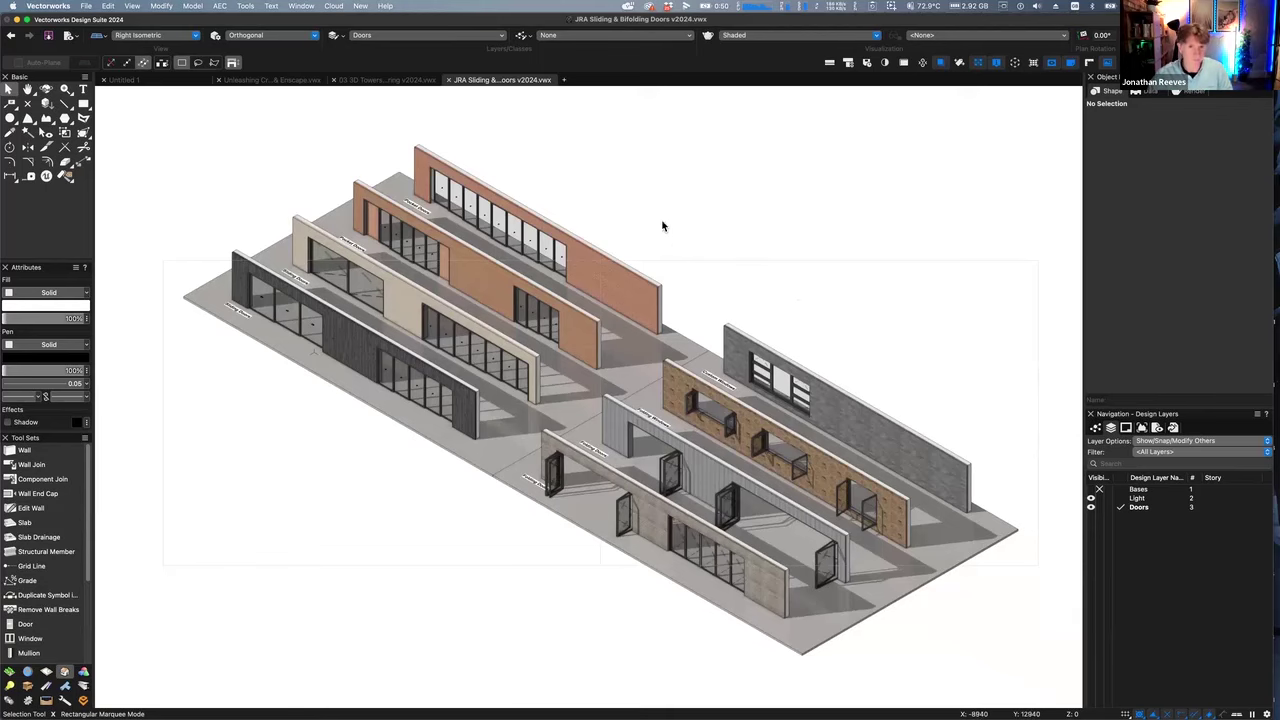
# Close the files JRA Sliding & Bifolding Doors v2024.vwx and 03 3D Towers Modelling & Rendering v2024.vwx, discarding the changes
pyautogui.press('super+w')
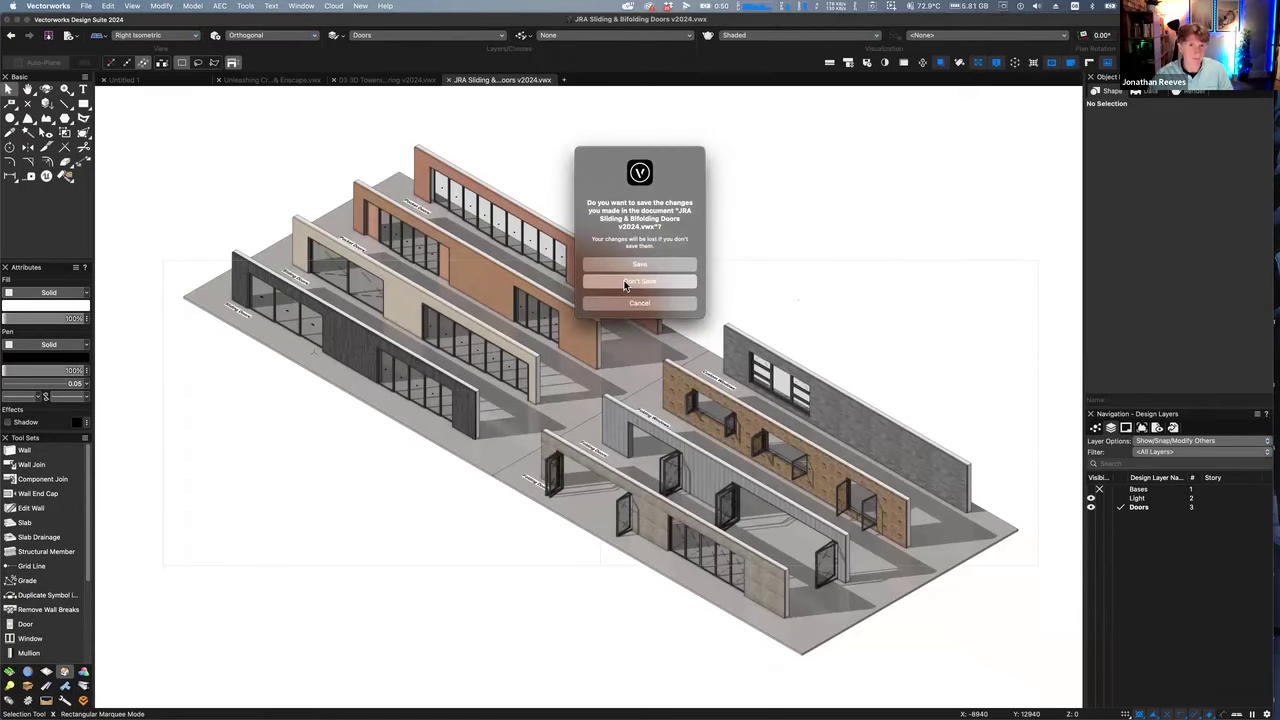
pyautogui.click(624, 286)
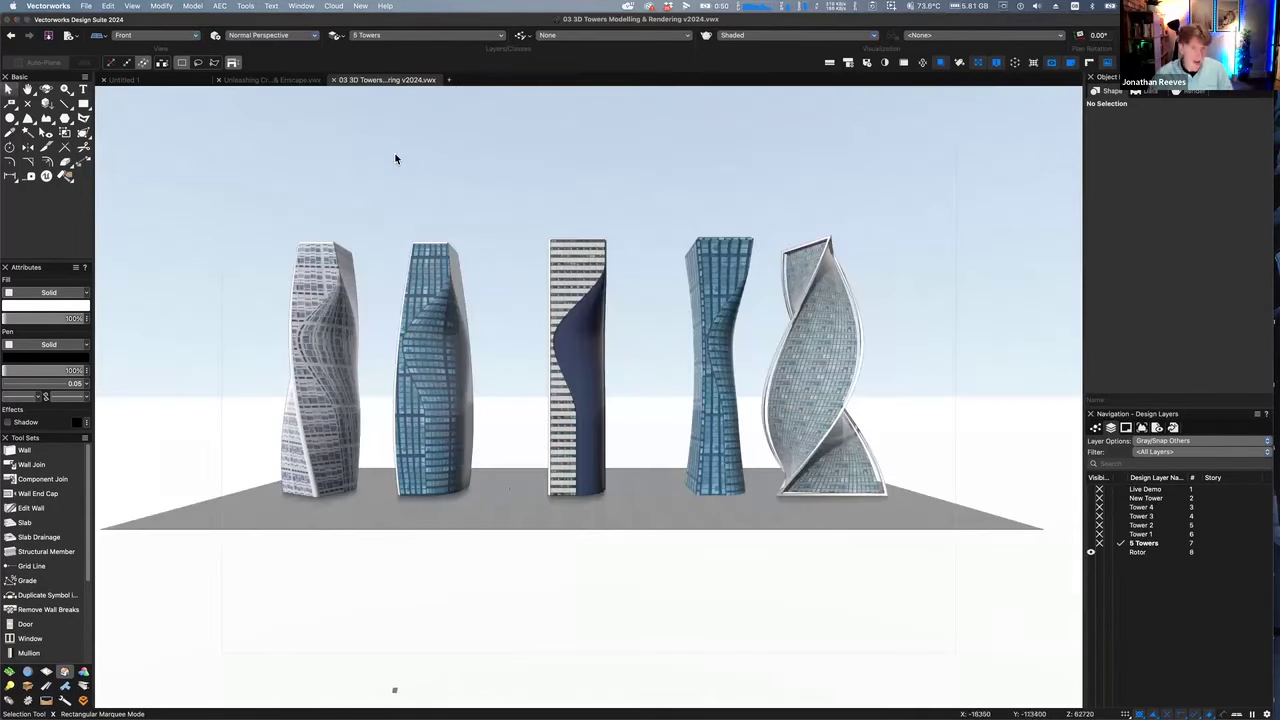
pyautogui.press('super+w')
pyautogui.click(593, 281)
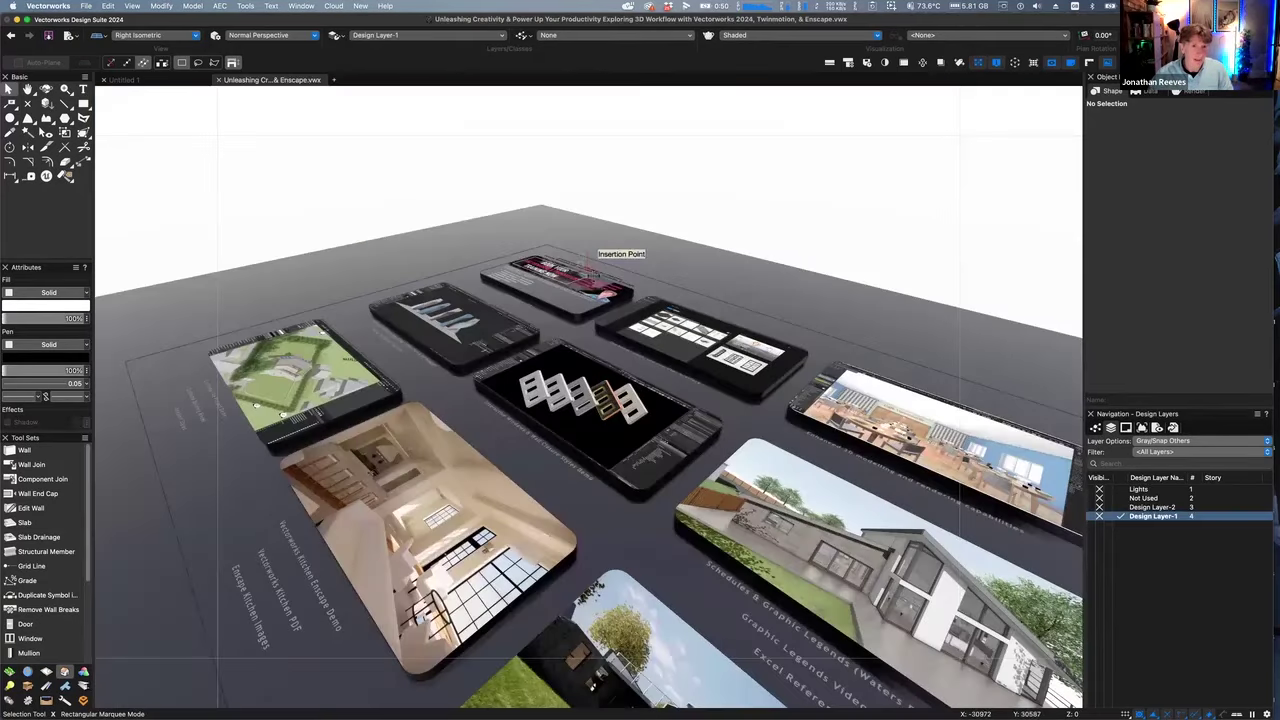
# Activate the saved view 08 Schedules & Graphic Legends and open the linked Waters Edge Planning v2024.vwx from the Waters Edge Demo hyperlink
pyautogui.click(1156, 428)
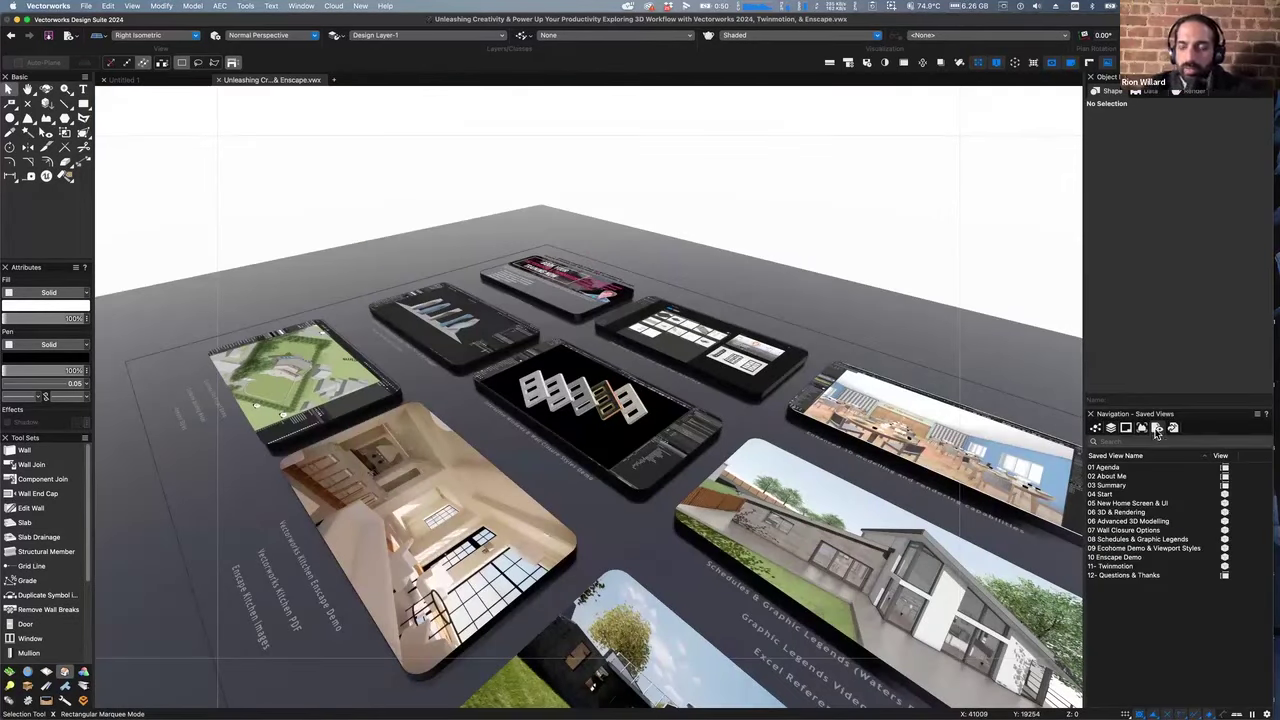
pyautogui.doubleClick(1124, 540)
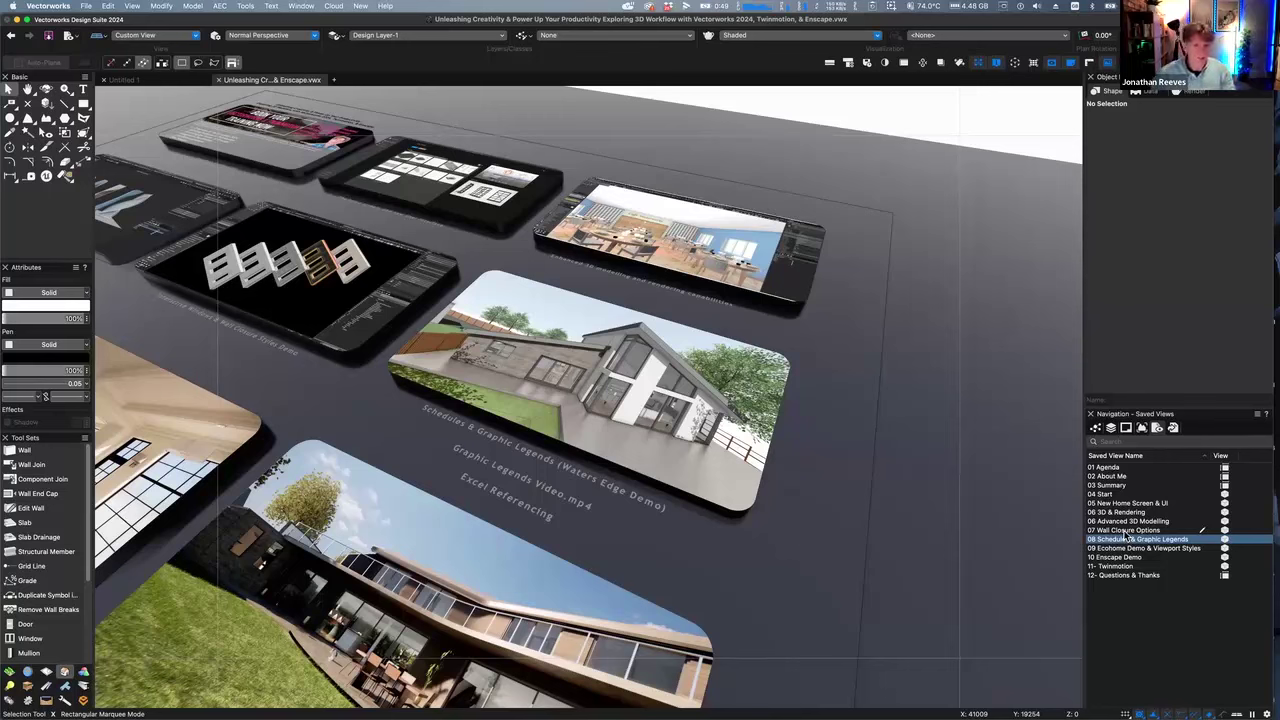
pyautogui.click(567, 477)
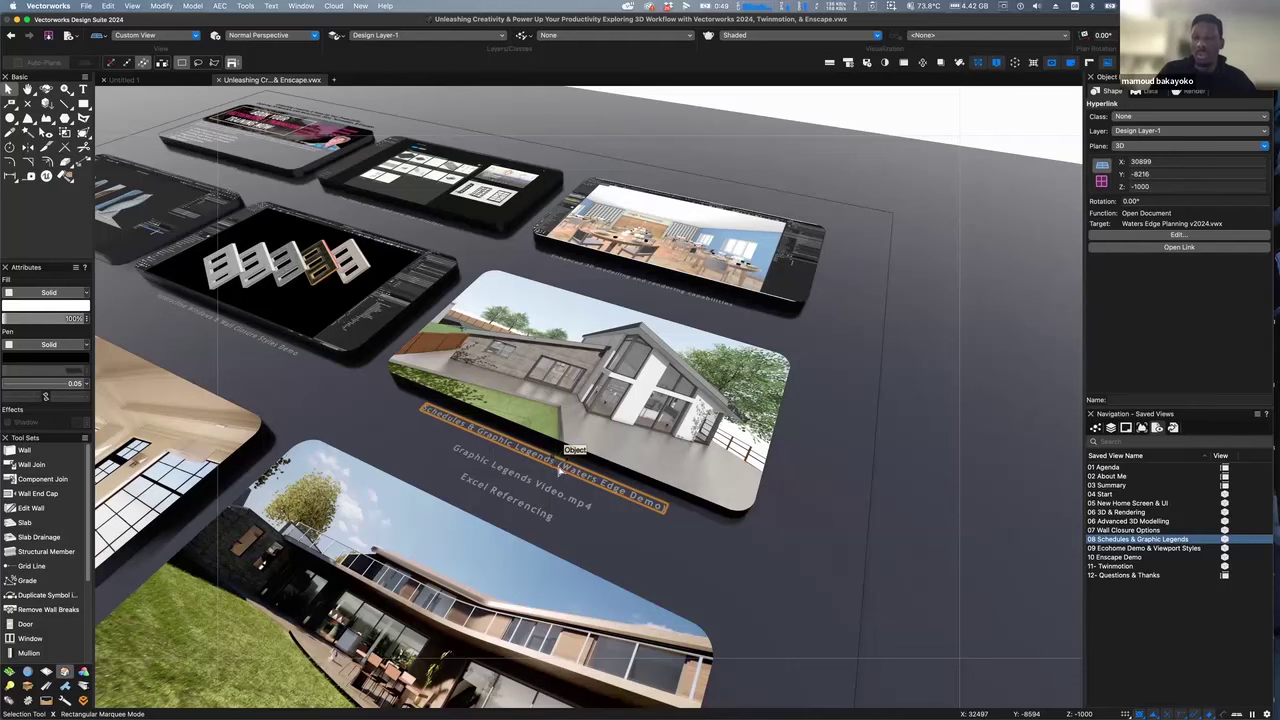
pyautogui.doubleClick(558, 470)
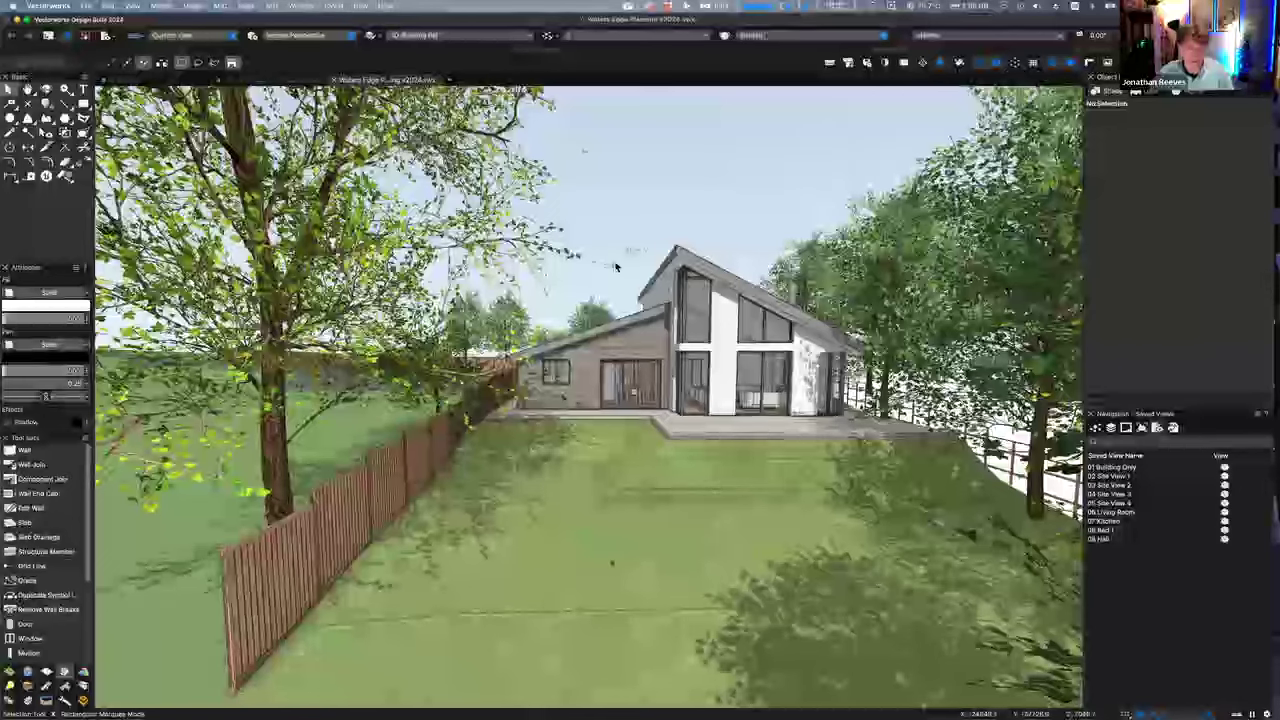
# Browse the Resource Manager to 06 JRA UK nbl Walls.vwx in JRA Libraries and show only its wall styles
pyautogui.press('super+r')
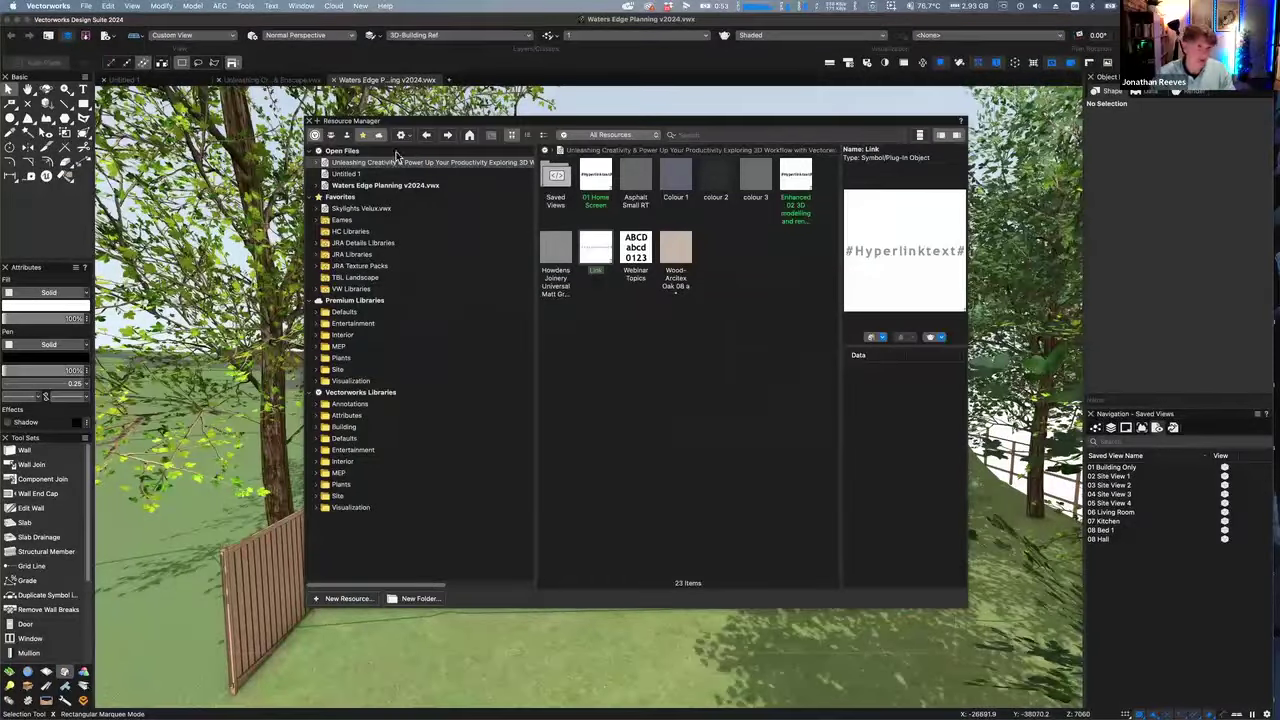
pyautogui.press('super+r')
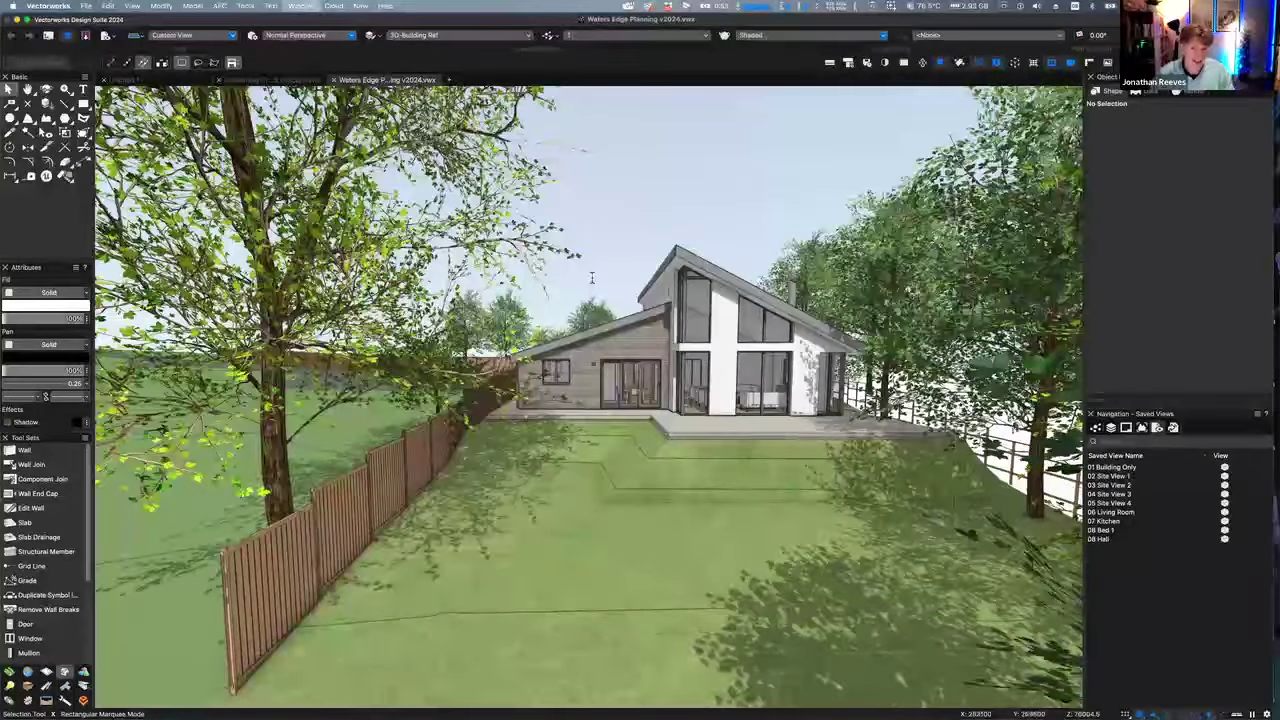
pyautogui.press('super+r')
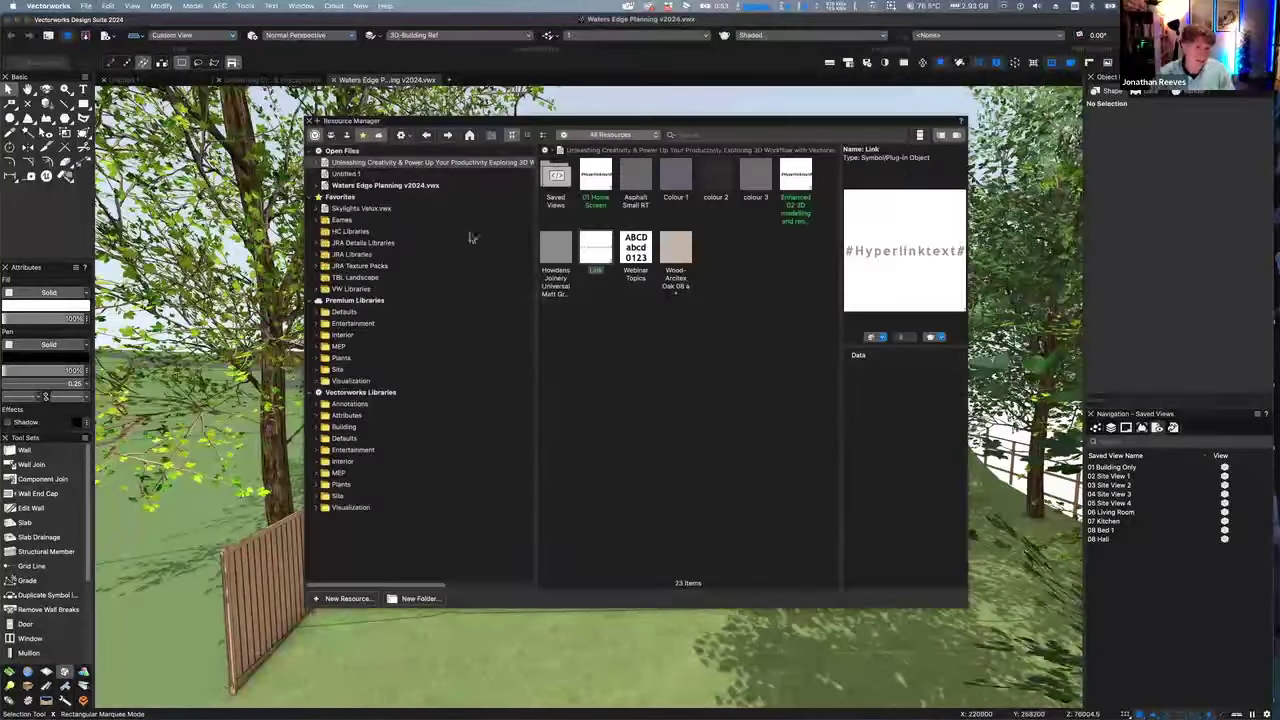
pyautogui.click(318, 255)
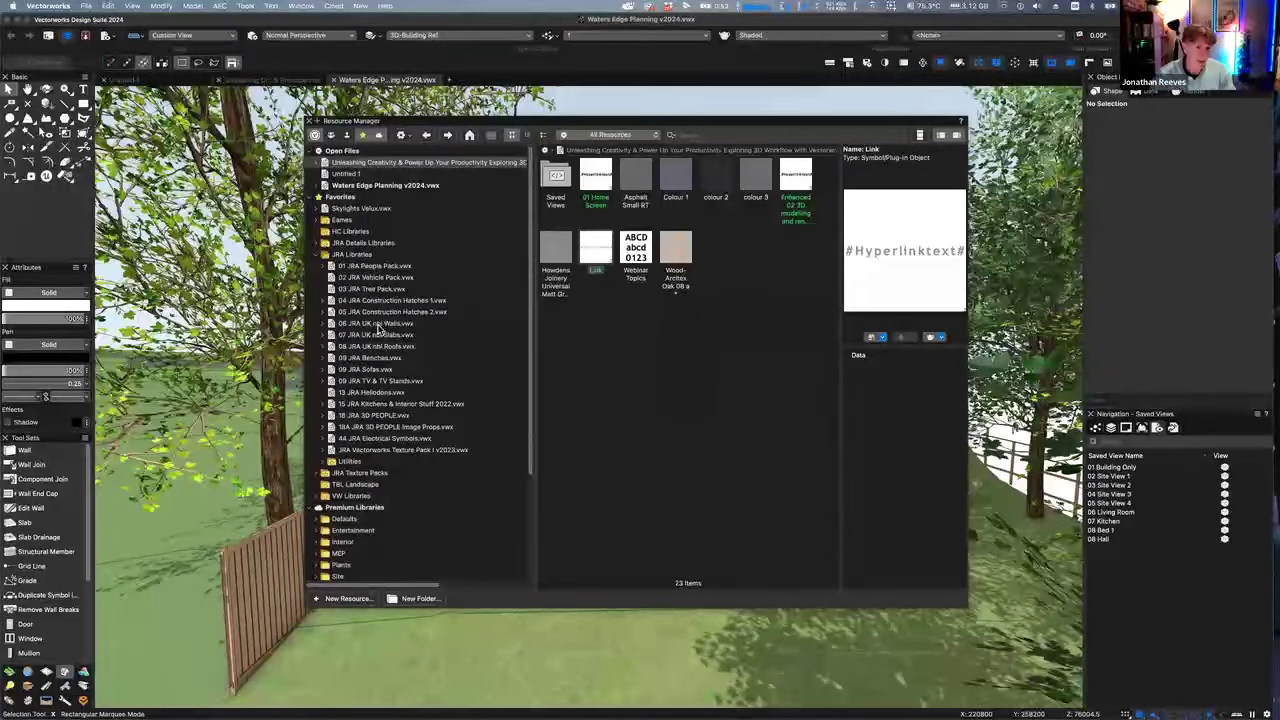
pyautogui.click(380, 325)
pyautogui.click(632, 136)
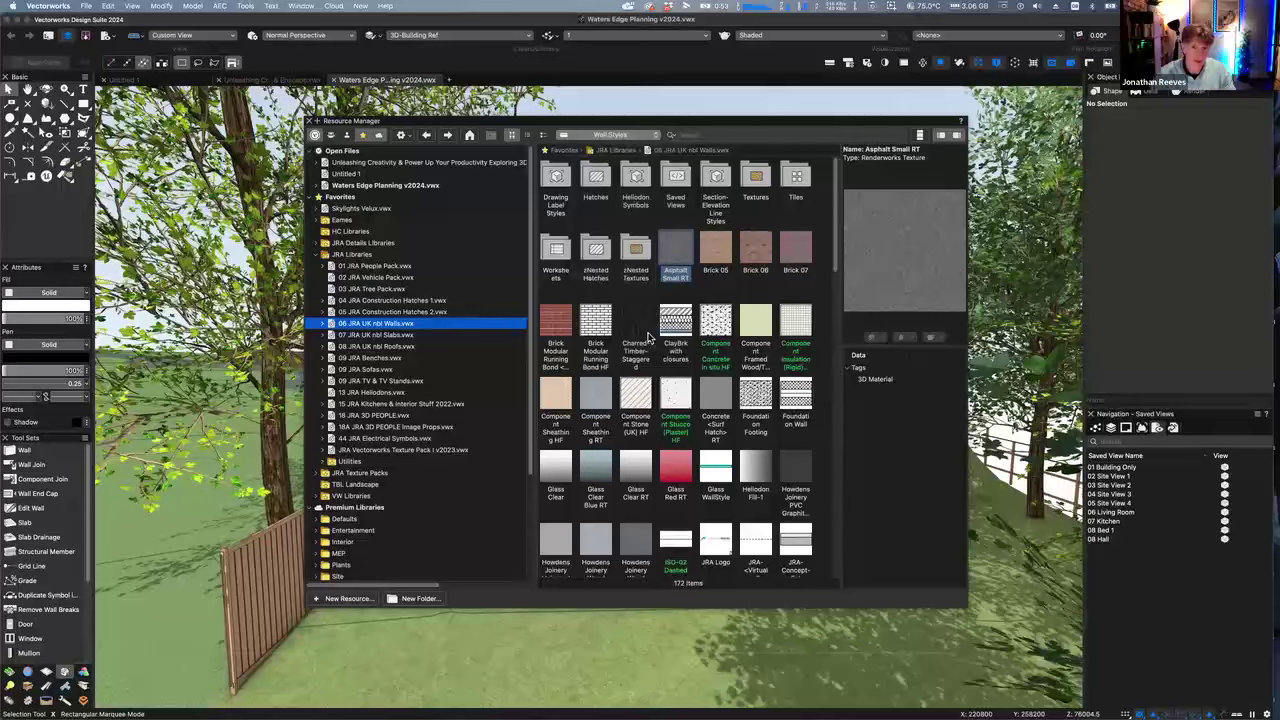
# Try to reference a JRA-nbl_Clad weatherboard wall style into the file using an absolute path, then cancel at the format conflict
pyautogui.click(668, 328)
pyautogui.click(638, 402)
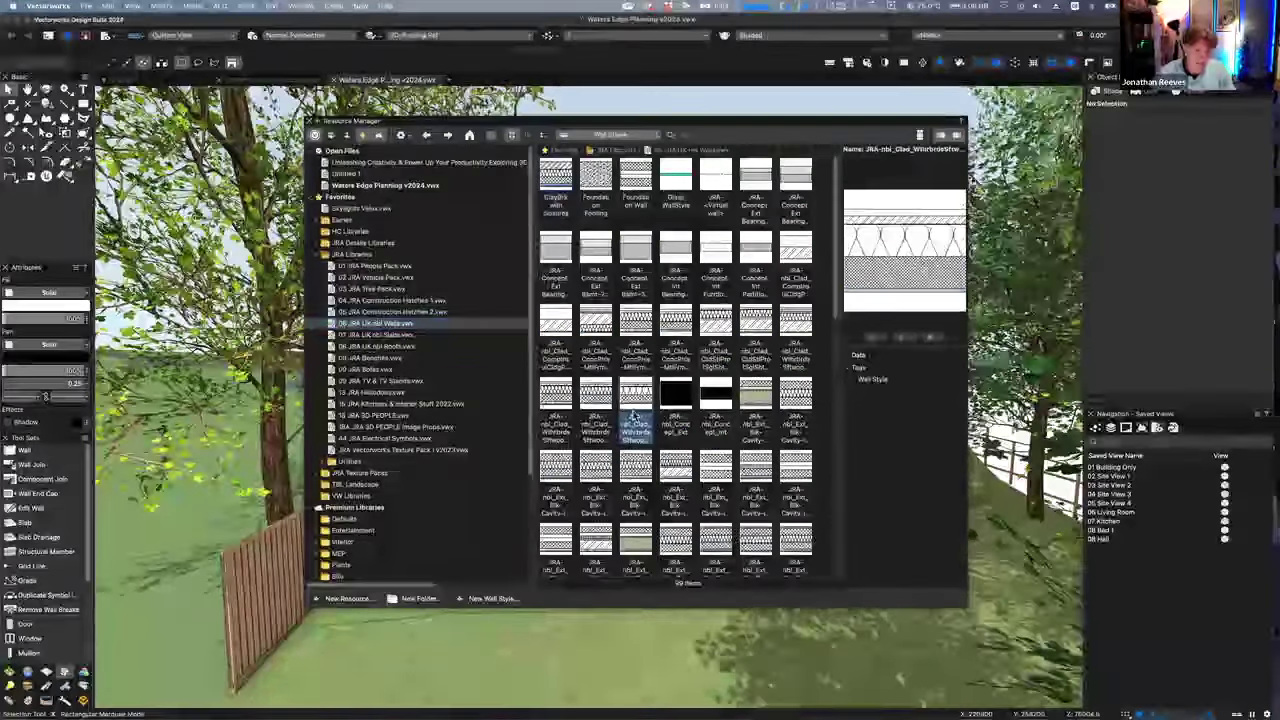
pyautogui.rightClick(641, 395)
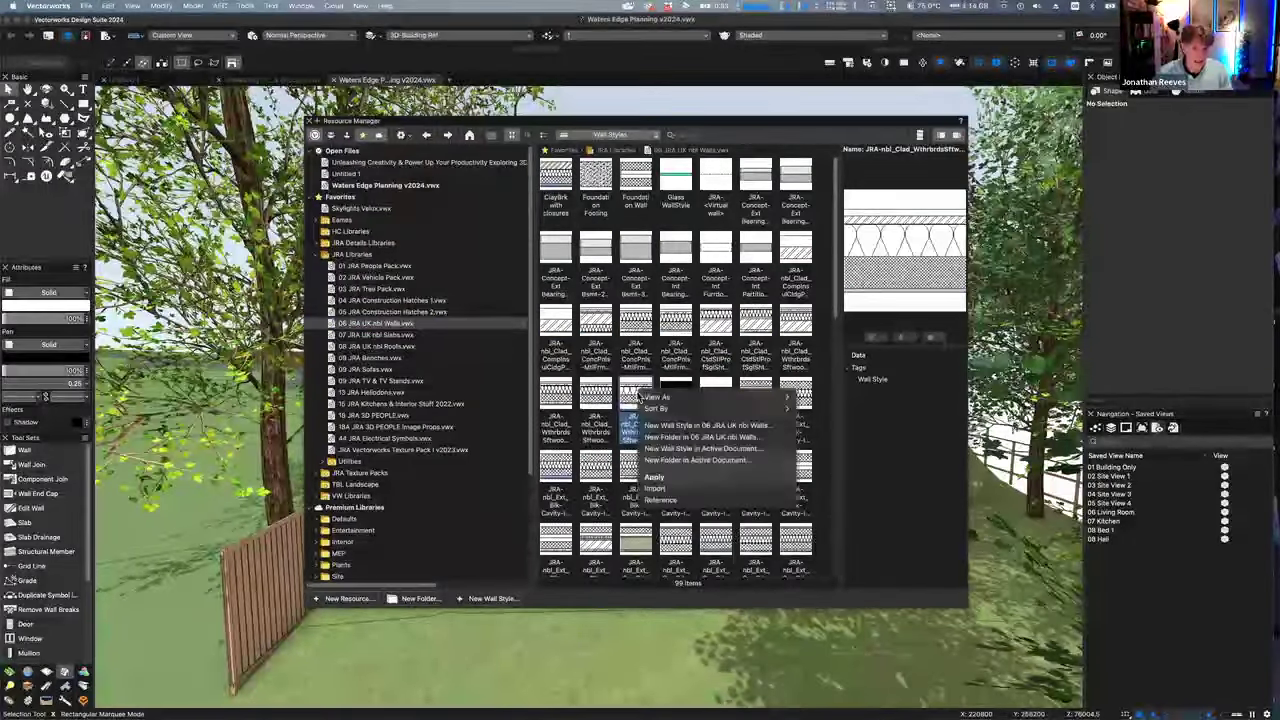
pyautogui.click(666, 501)
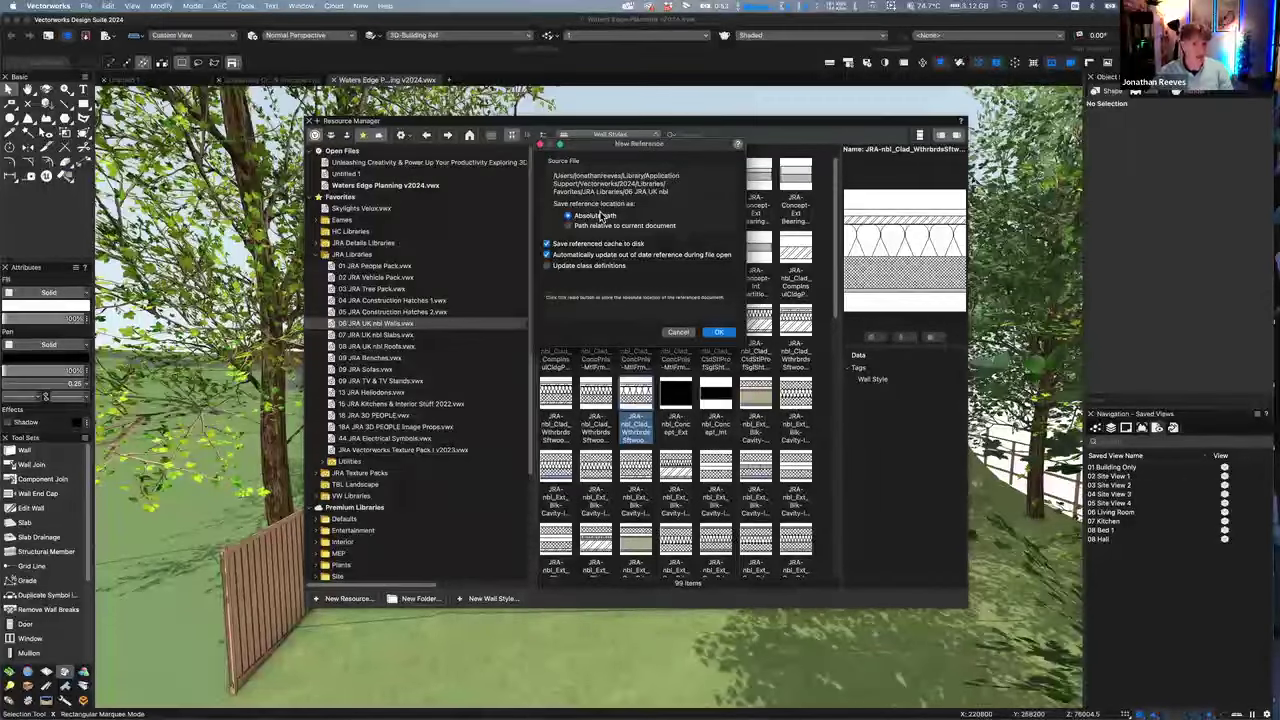
pyautogui.click(722, 333)
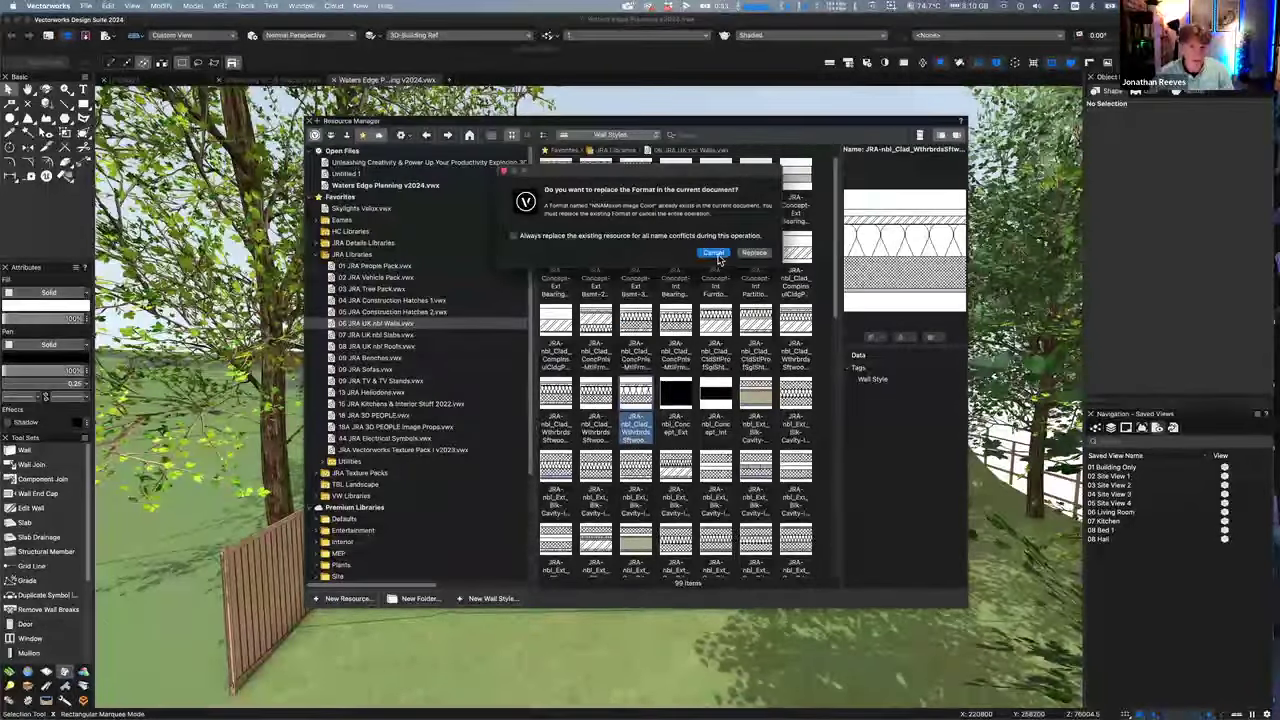
pyautogui.click(715, 254)
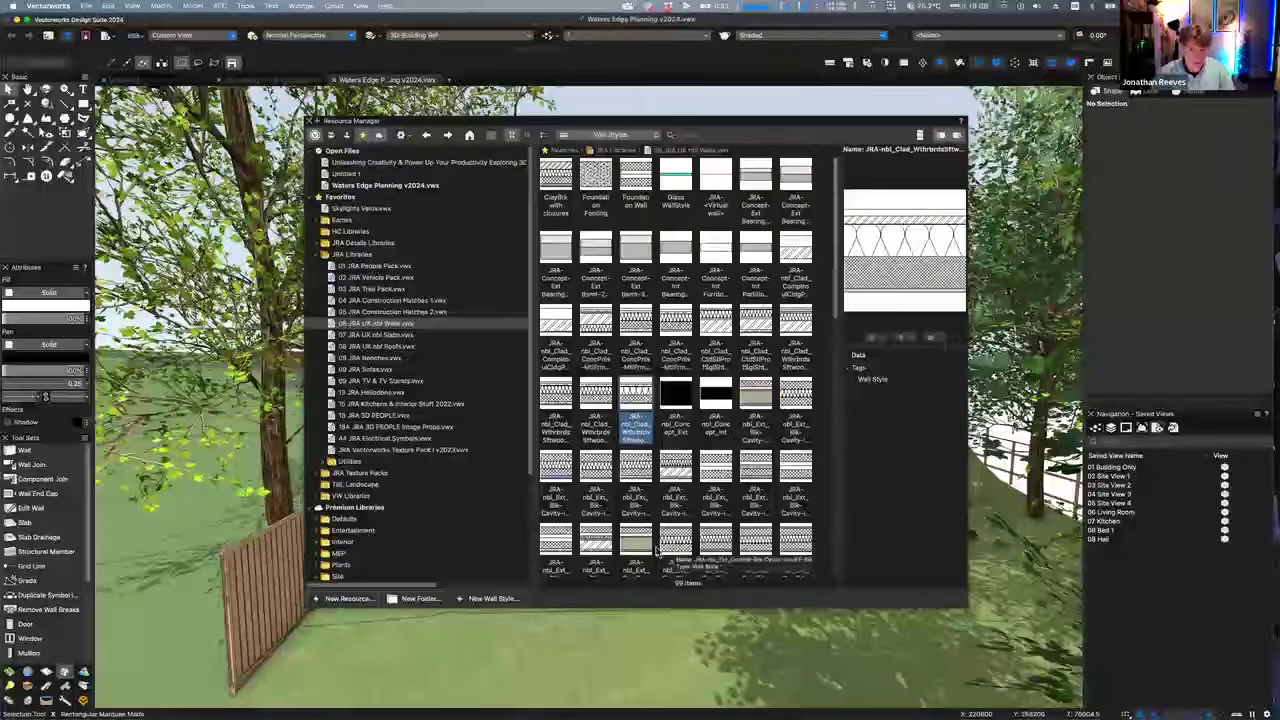
# Try to reference the Oakwrights weatherboard wall style from the same library, then cancel instead of replacing the existing format
pyautogui.rightClick(794, 540)
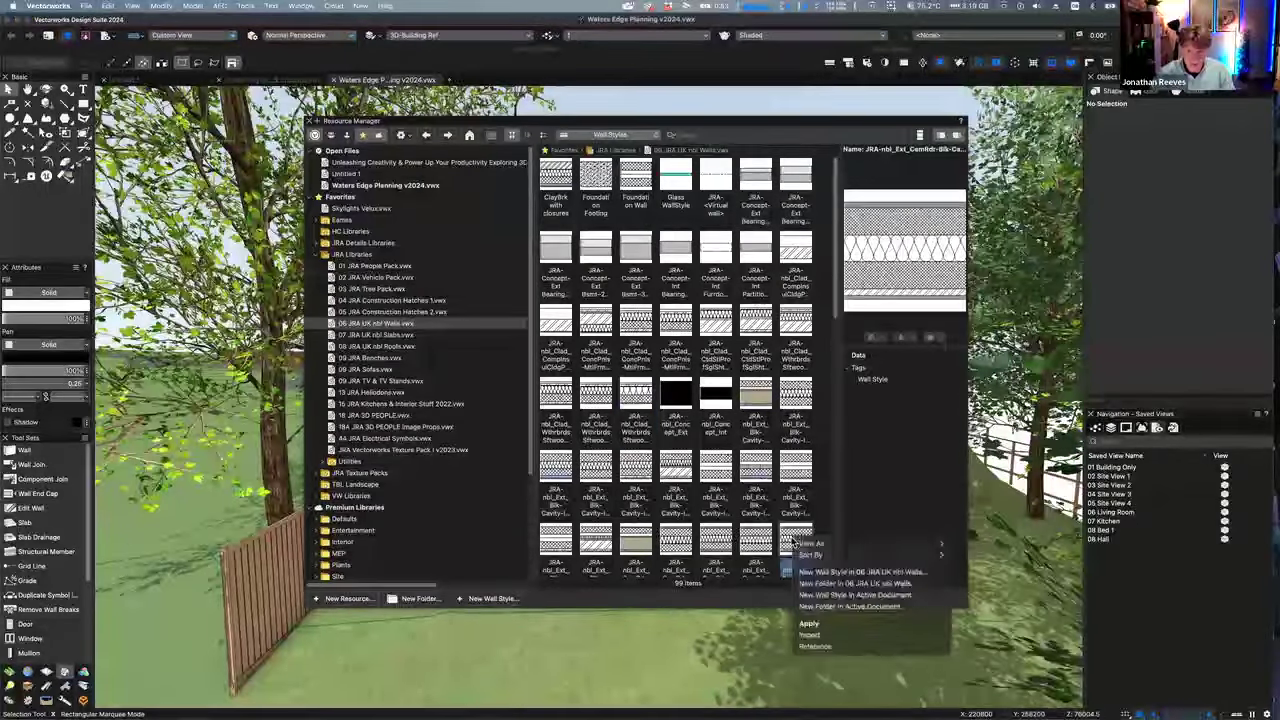
pyautogui.click(806, 428)
pyautogui.scroll(-5, 770, 440)
pyautogui.scroll(-3, 732, 451)
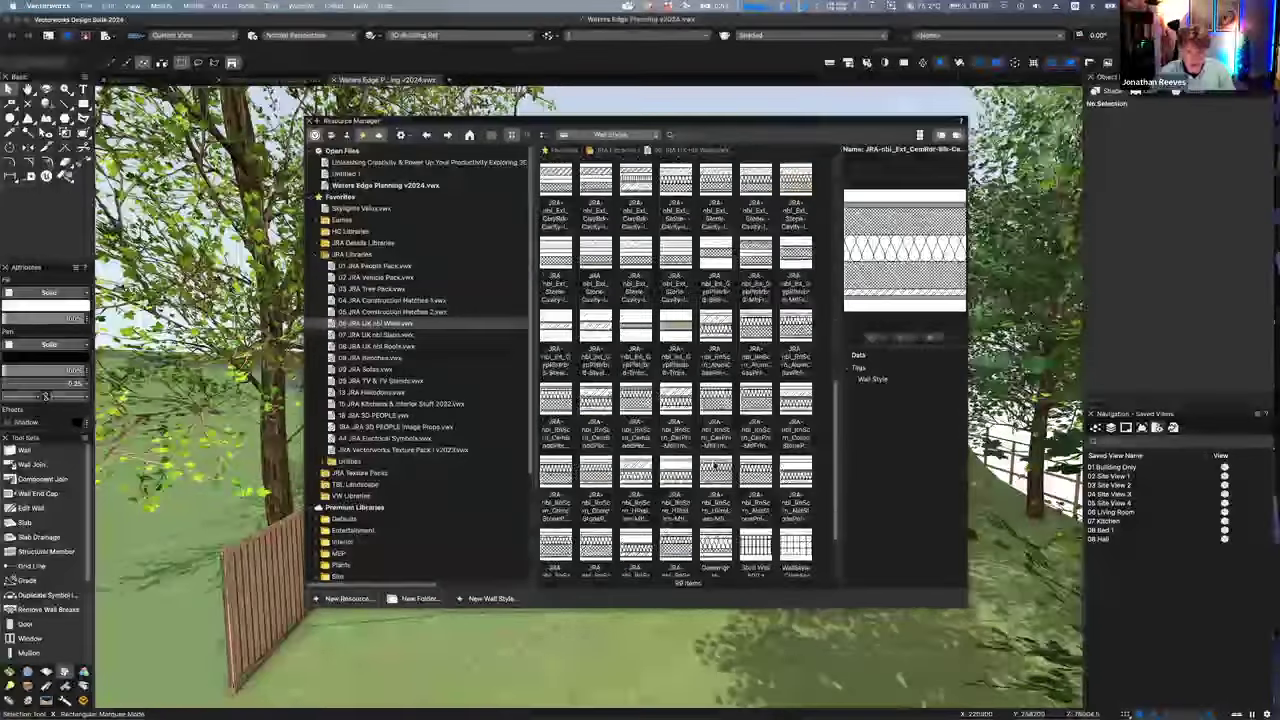
pyautogui.rightClick(715, 458)
pyautogui.click(741, 567)
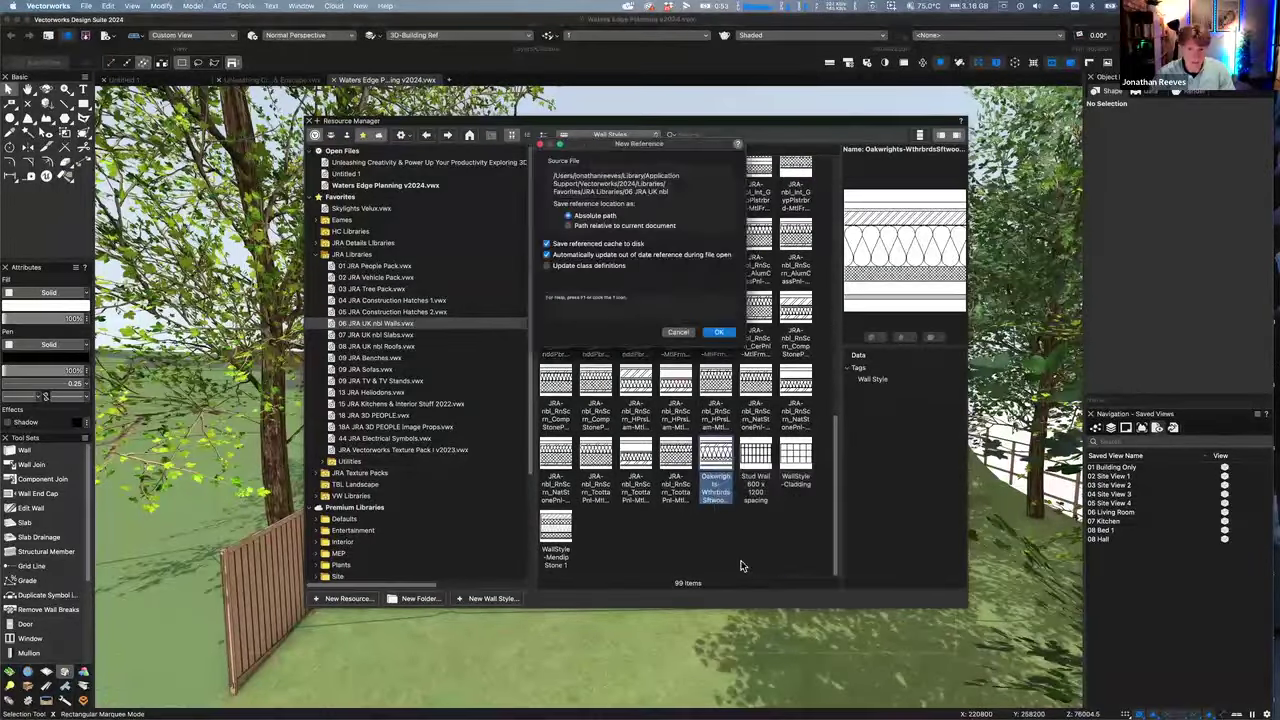
pyautogui.click(716, 333)
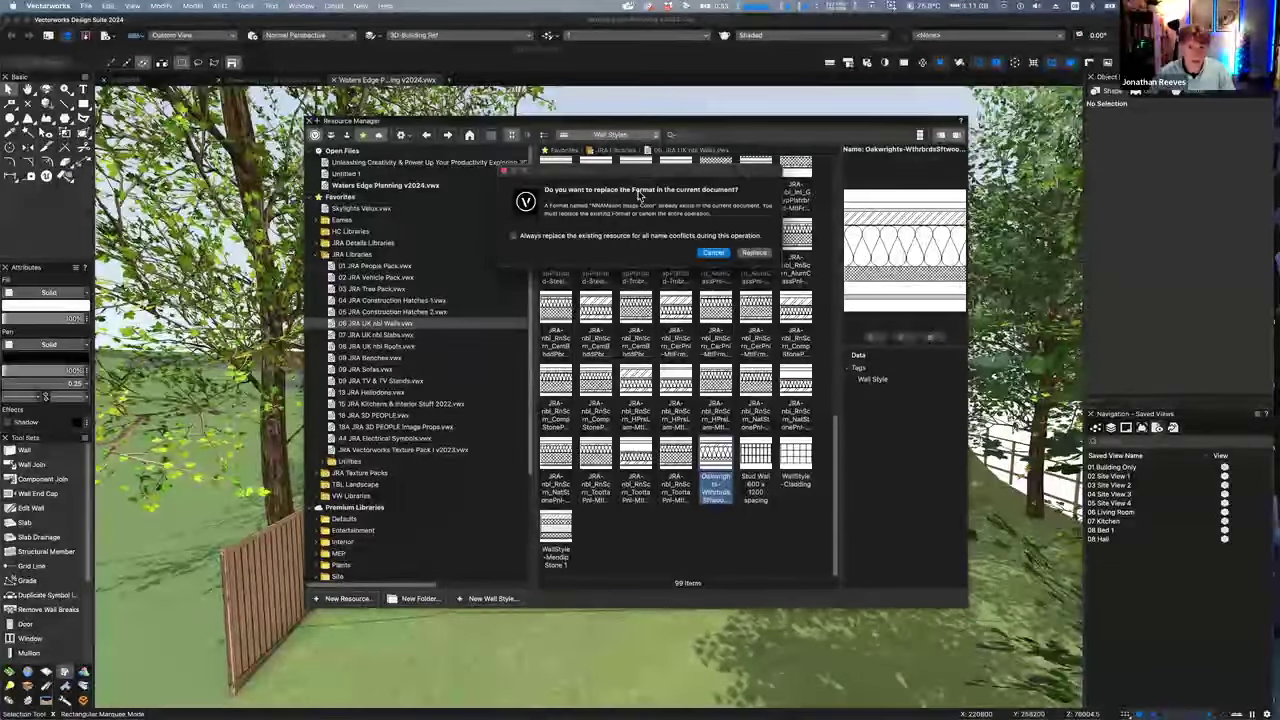
pyautogui.click(712, 253)
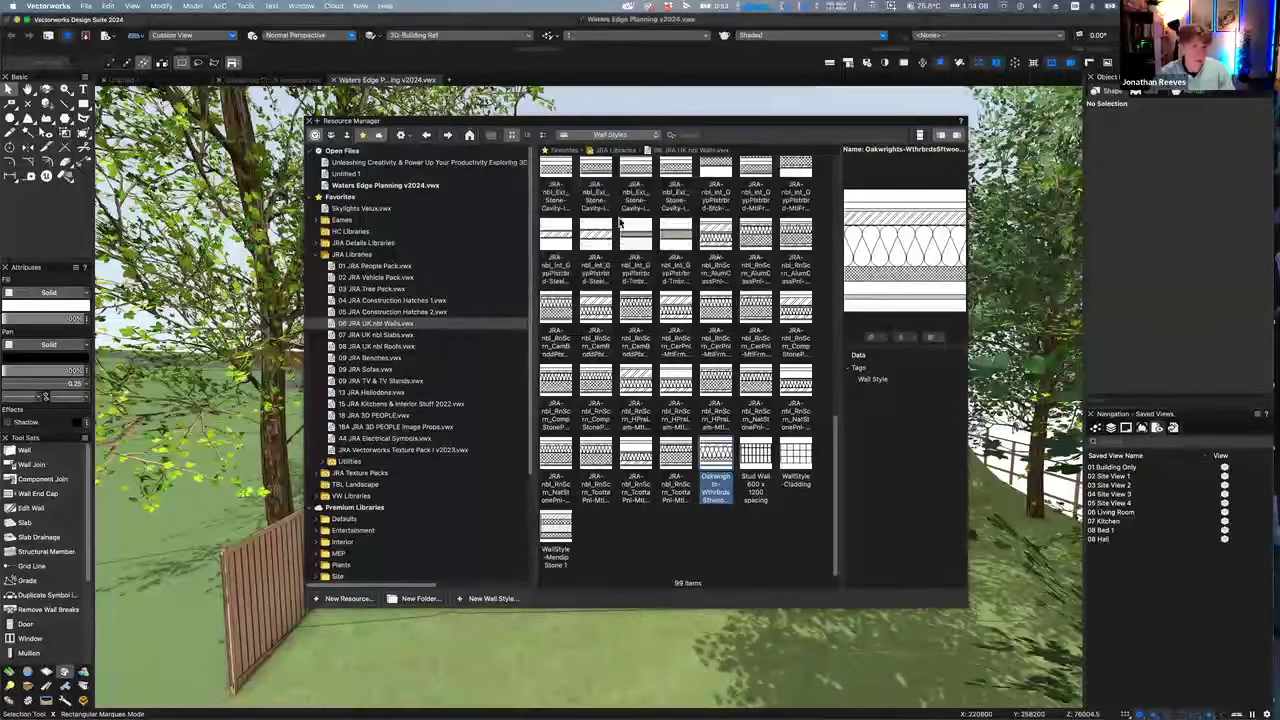
# Check the wall styles stored in Waters Edge Planning v2024.vwx and close the Resource Manager
pyautogui.click(362, 187)
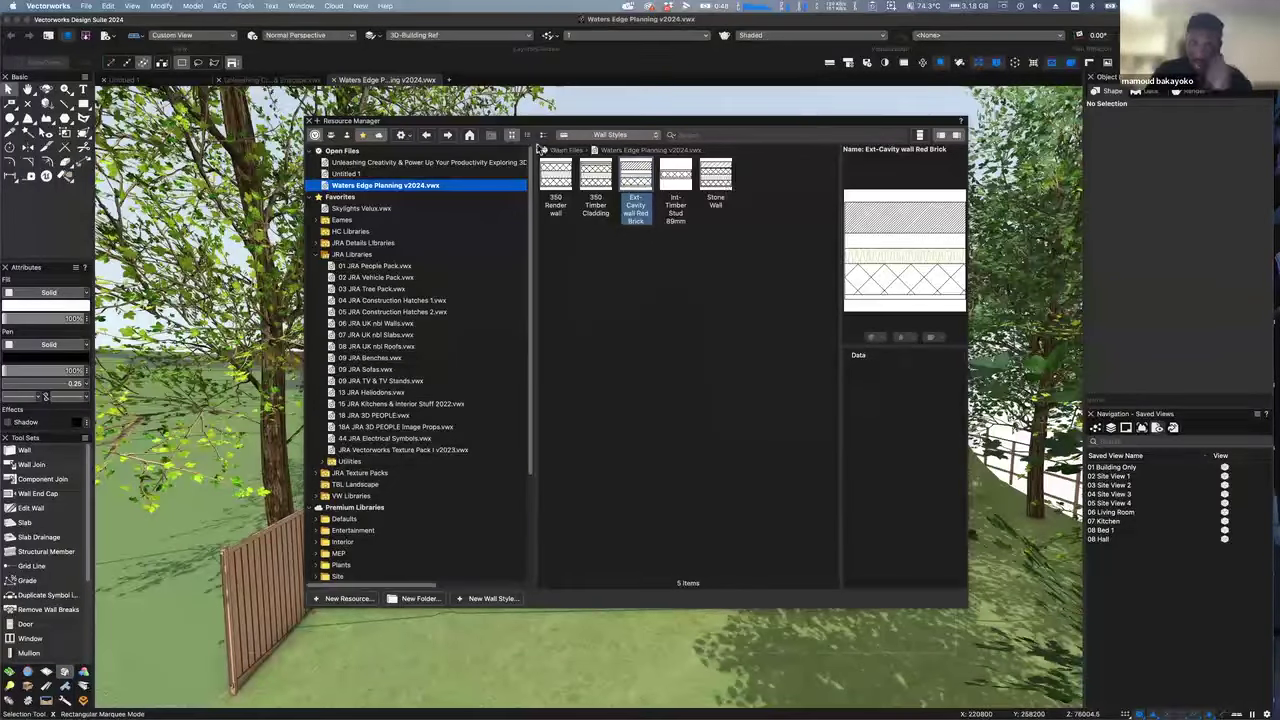
pyautogui.click(311, 121)
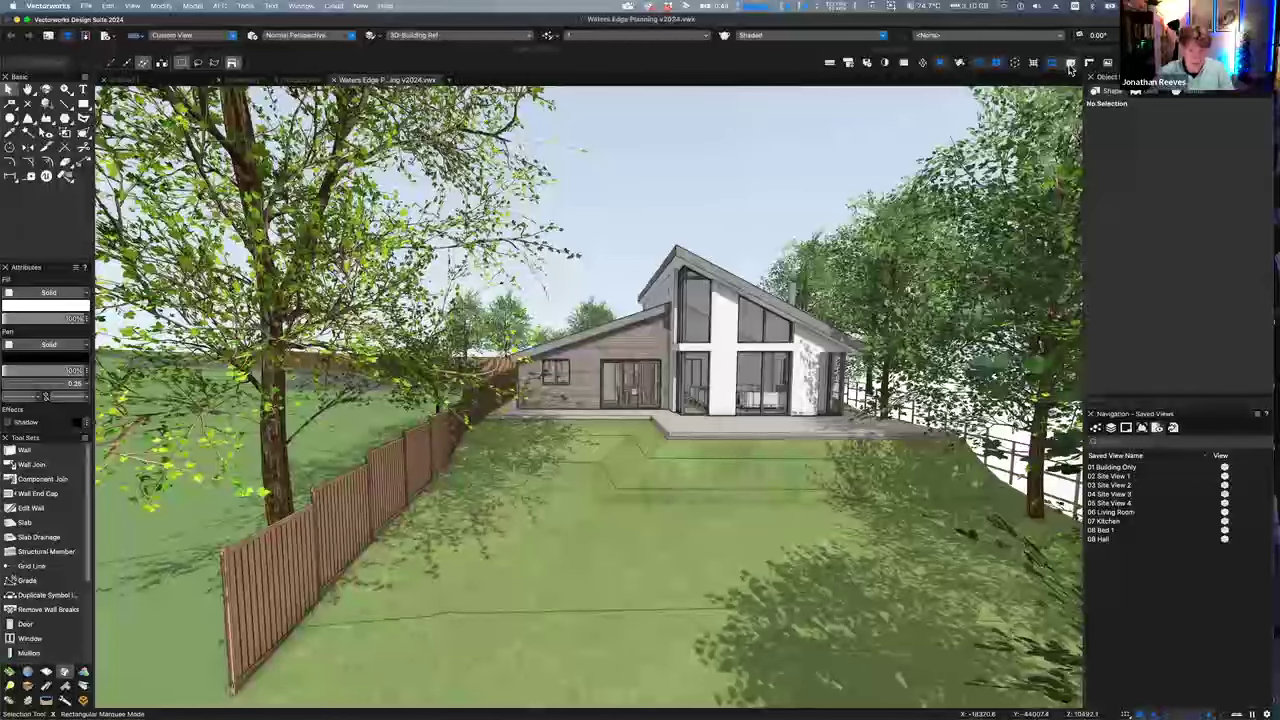
# Review the building's exterior through the saved views 03 Site View 2, 04 Site View 3 and 05 Site View 4
pyautogui.click(1112, 486)
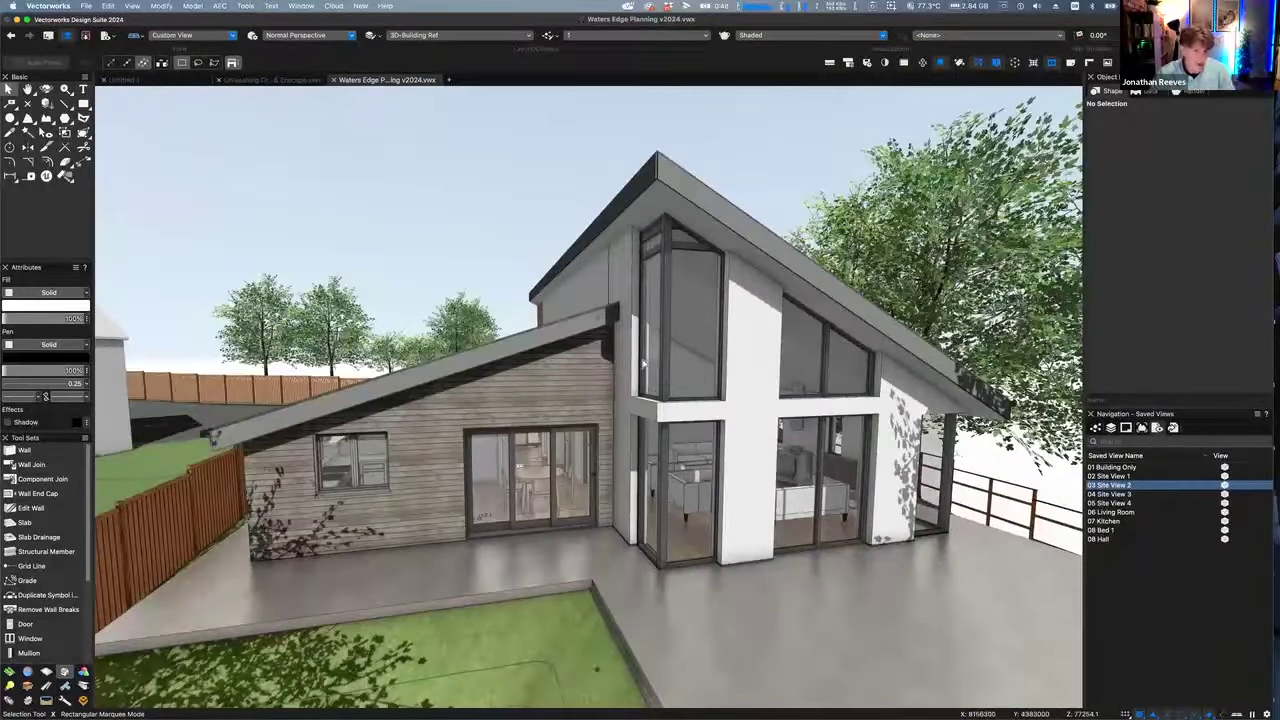
pyautogui.click(1128, 494)
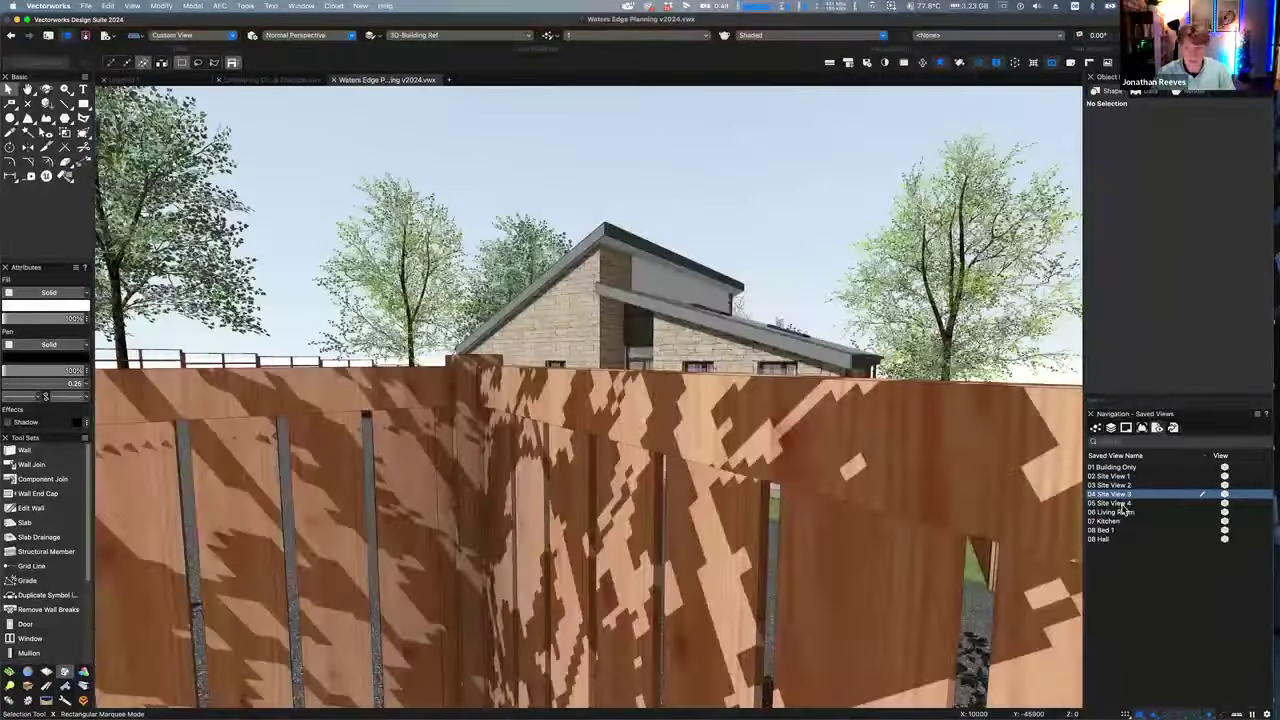
pyautogui.click(1123, 506)
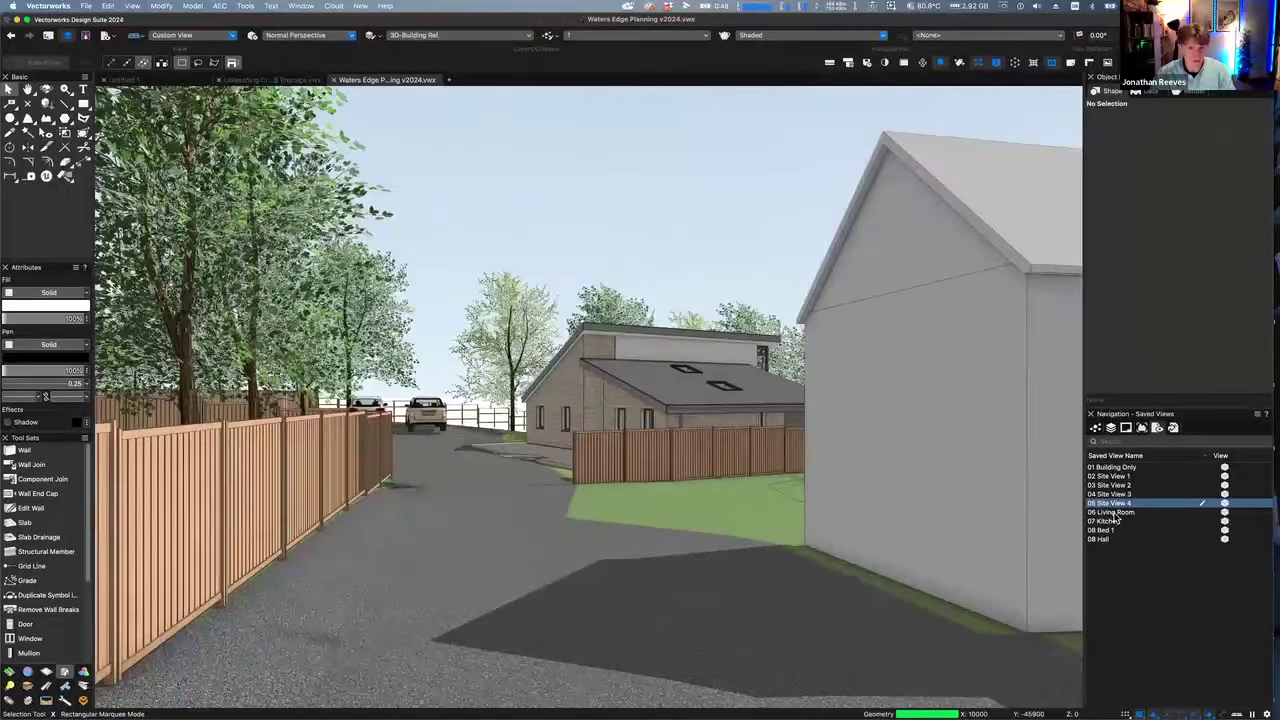
# Review the interior through the saved views 06 Living Room, 07 Kitchen and 08 Bed 1, using Flyover in the living room
pyautogui.doubleClick(1112, 513)
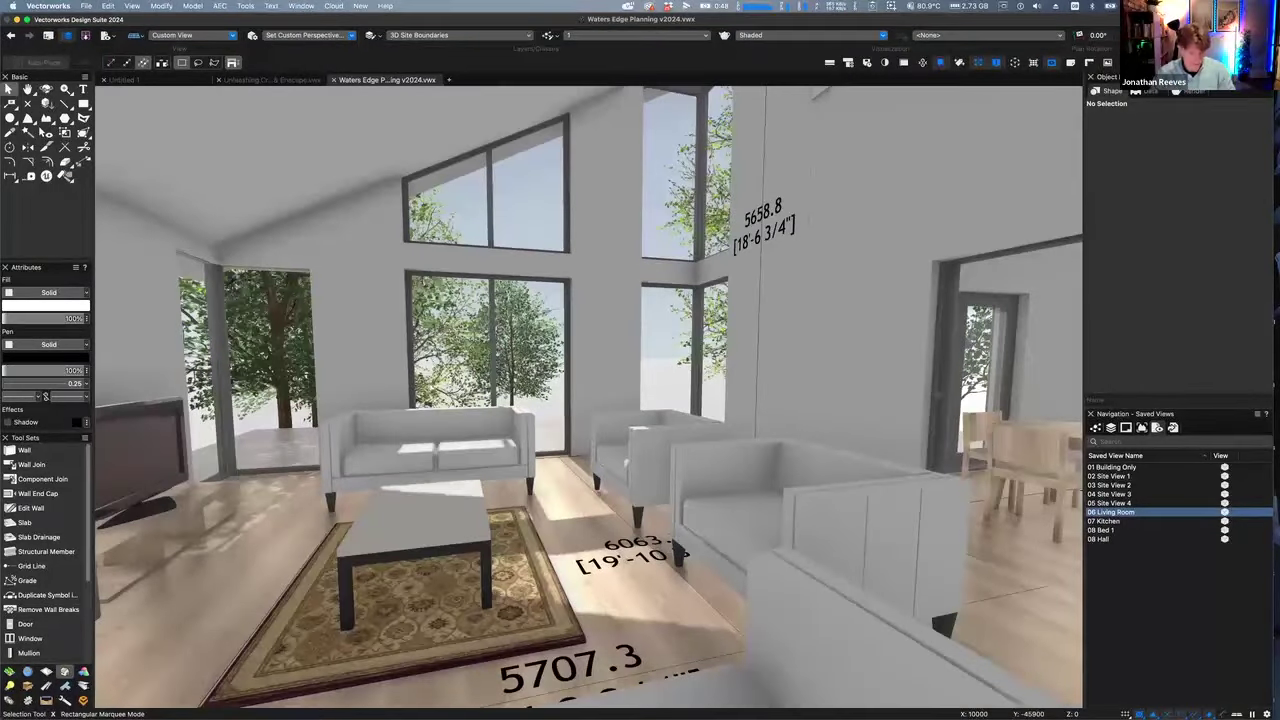
pyautogui.hotkey('shift', 'c')
pyautogui.moveTo(490, 398); pyautogui.dragTo(1092, 524)
pyautogui.click(1100, 522)
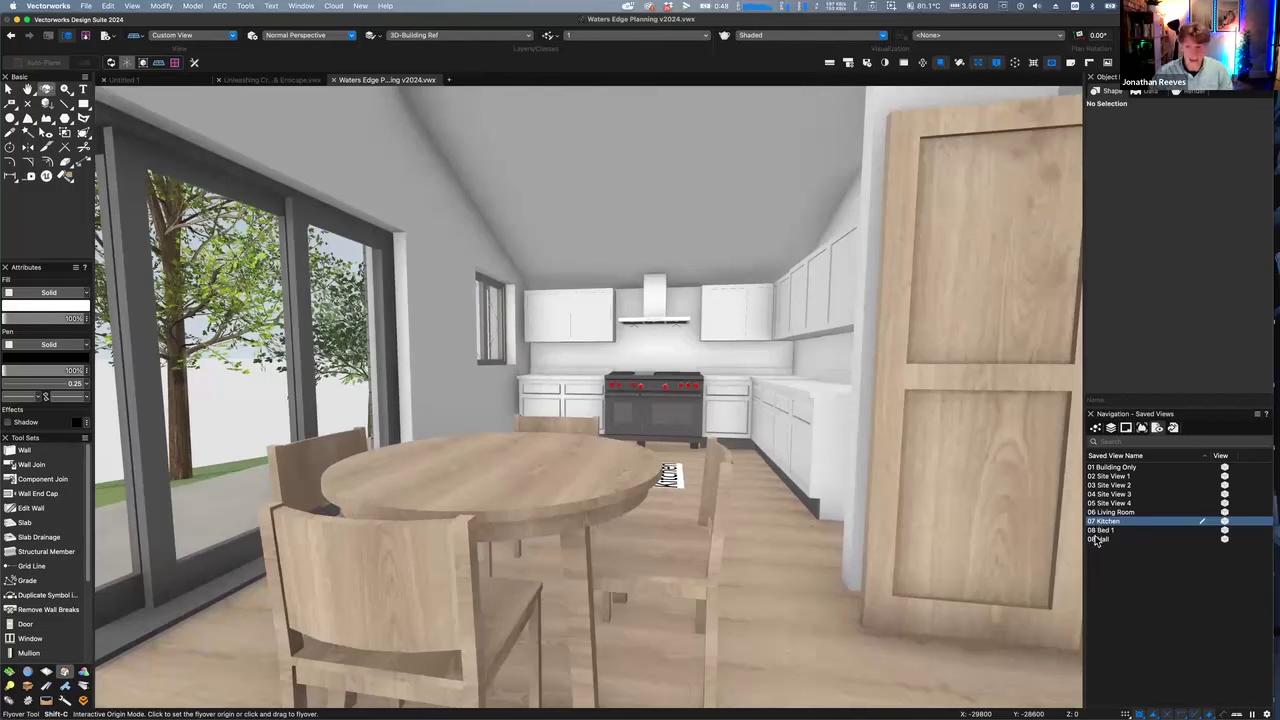
pyautogui.click(1104, 530)
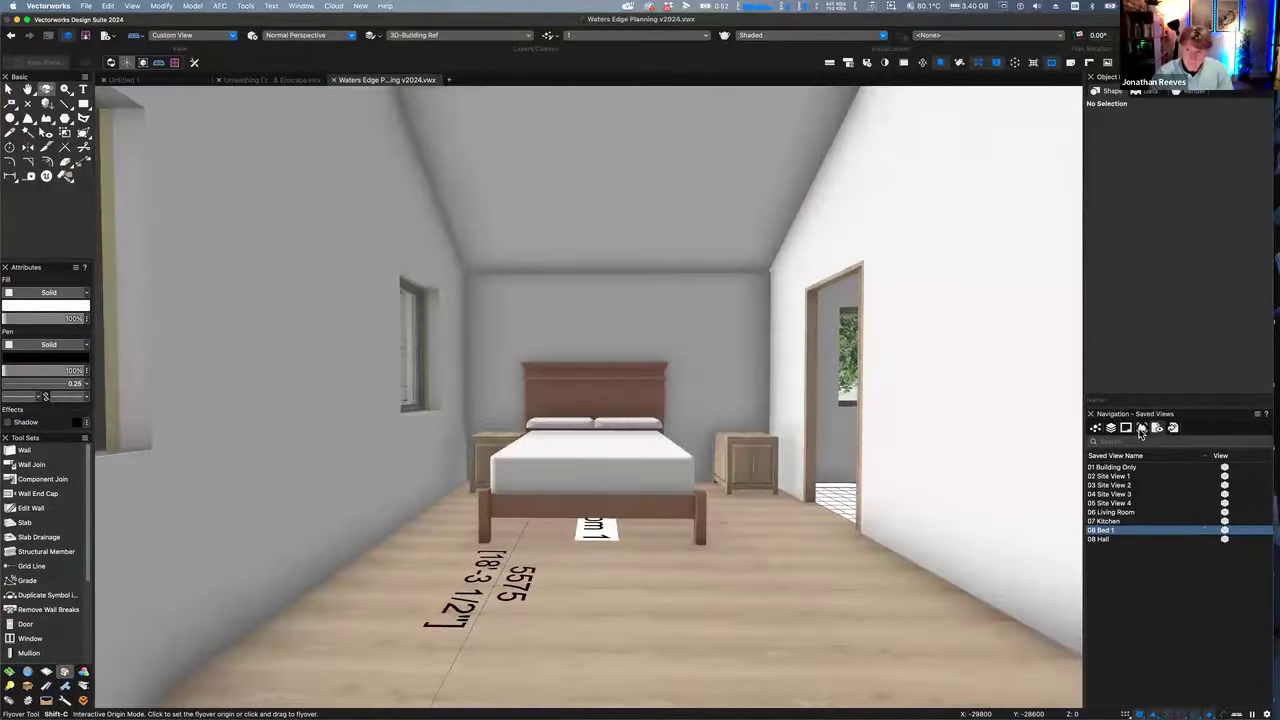
# List the file's sheet layers in the Navigation palette and enlarge the palette to show the whole list
pyautogui.click(1141, 428)
pyautogui.click(1158, 431)
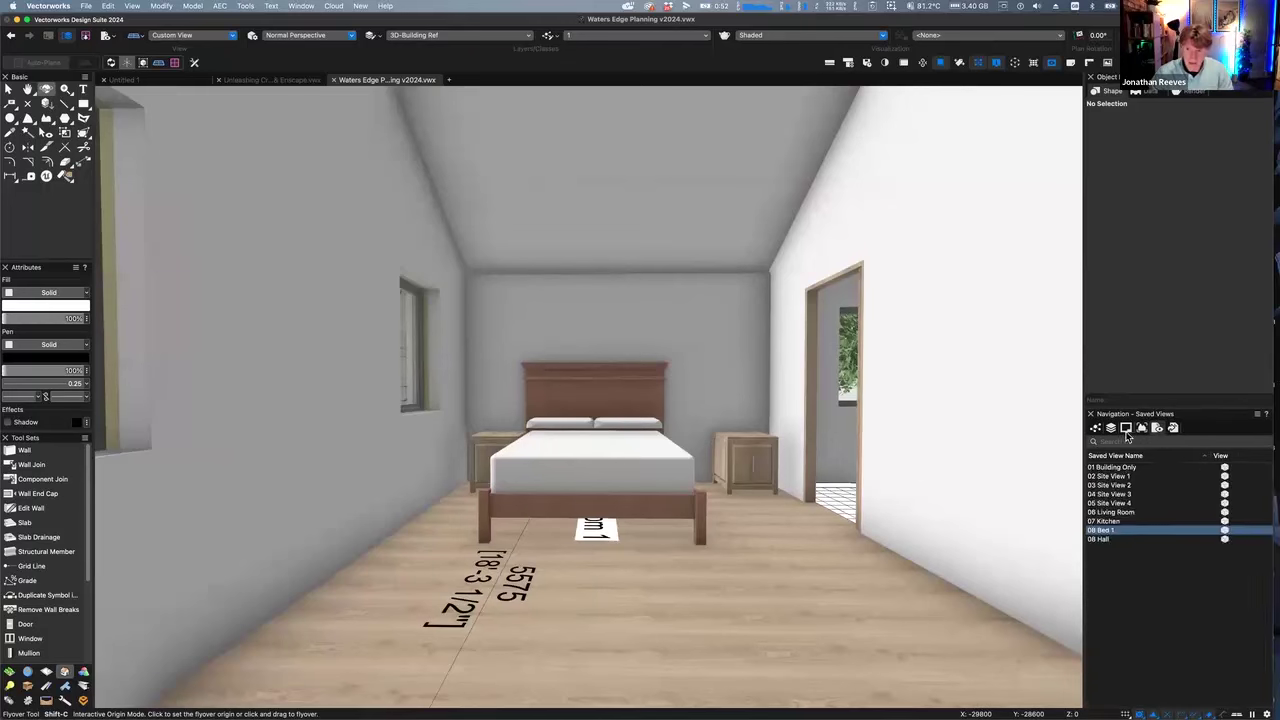
pyautogui.click(1126, 429)
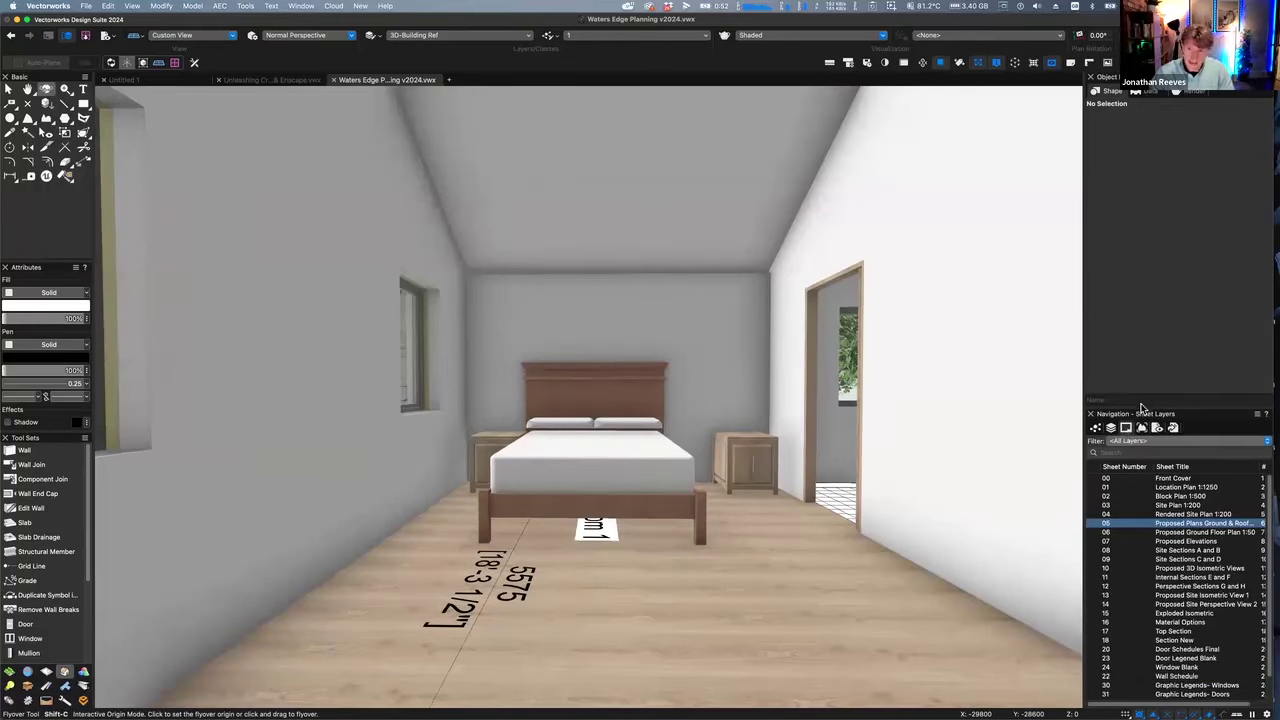
pyautogui.moveTo(1140, 405); pyautogui.dragTo(1148, 212)
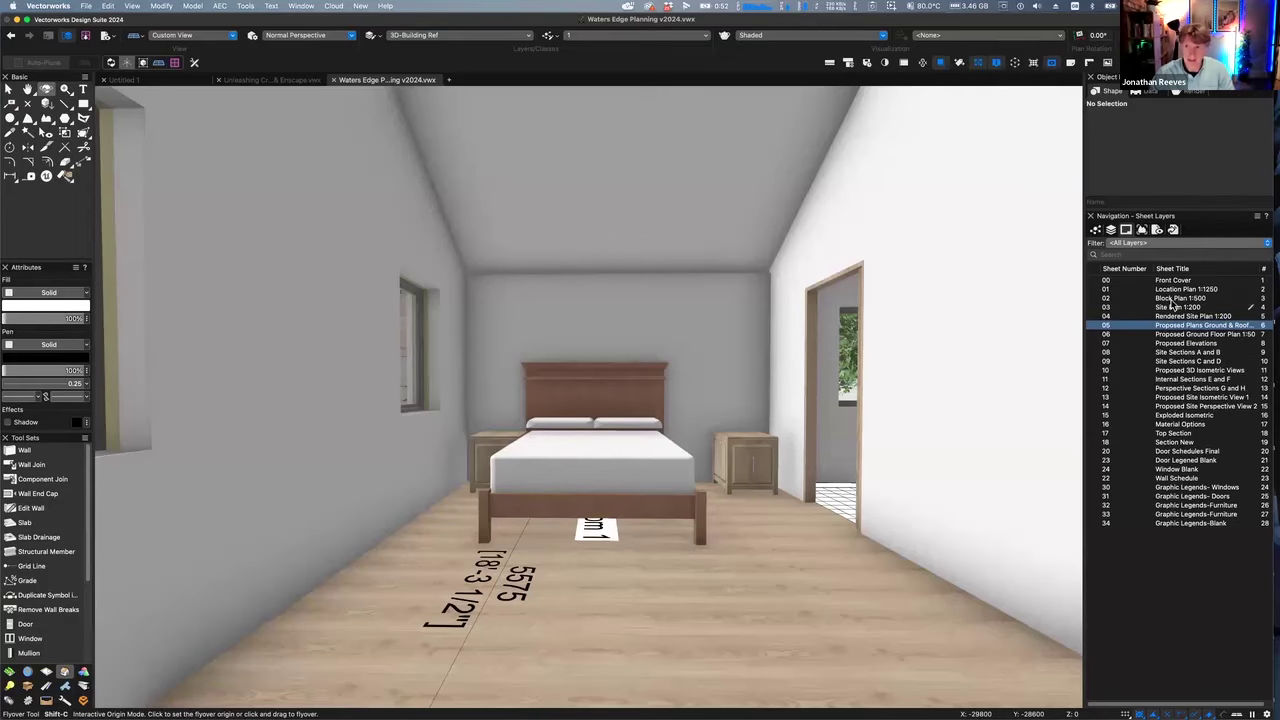
# Activate sheet 08 Site Sections A and B, inspect section A-A up close, and return to the full page
pyautogui.doubleClick(1168, 353)
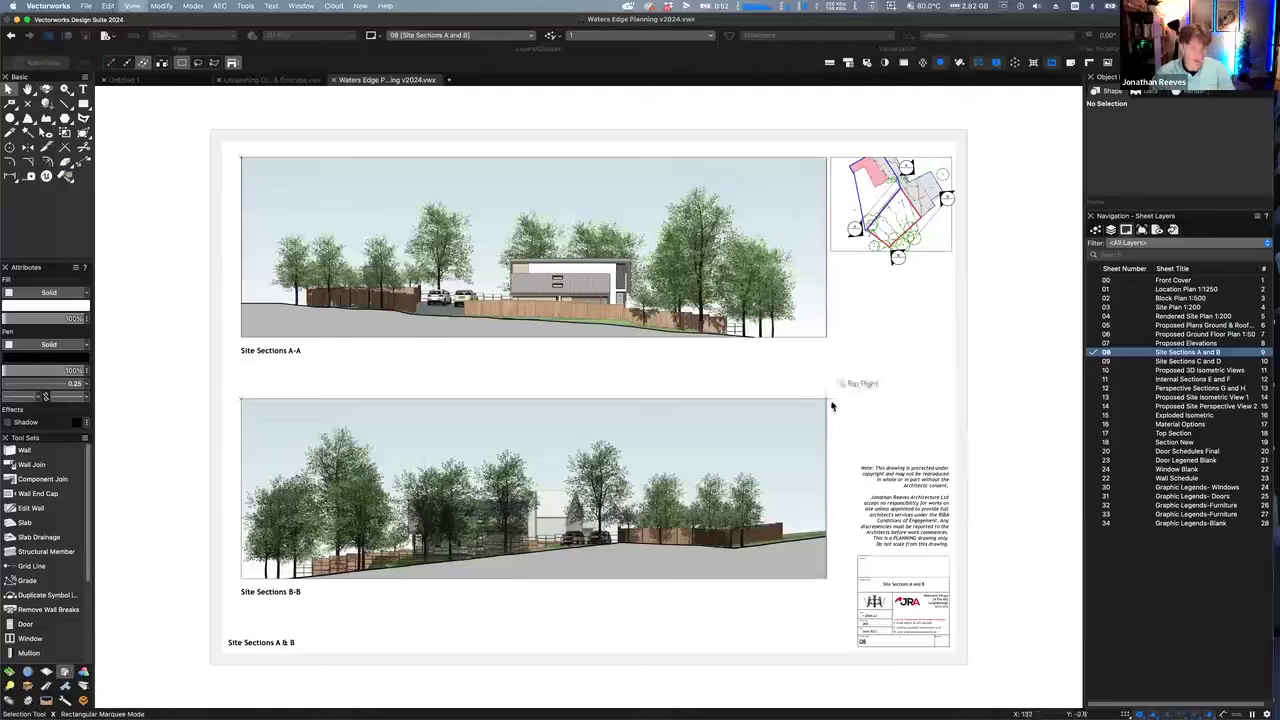
pyautogui.press('c')
pyautogui.moveTo(222, 172); pyautogui.dragTo(826, 353)
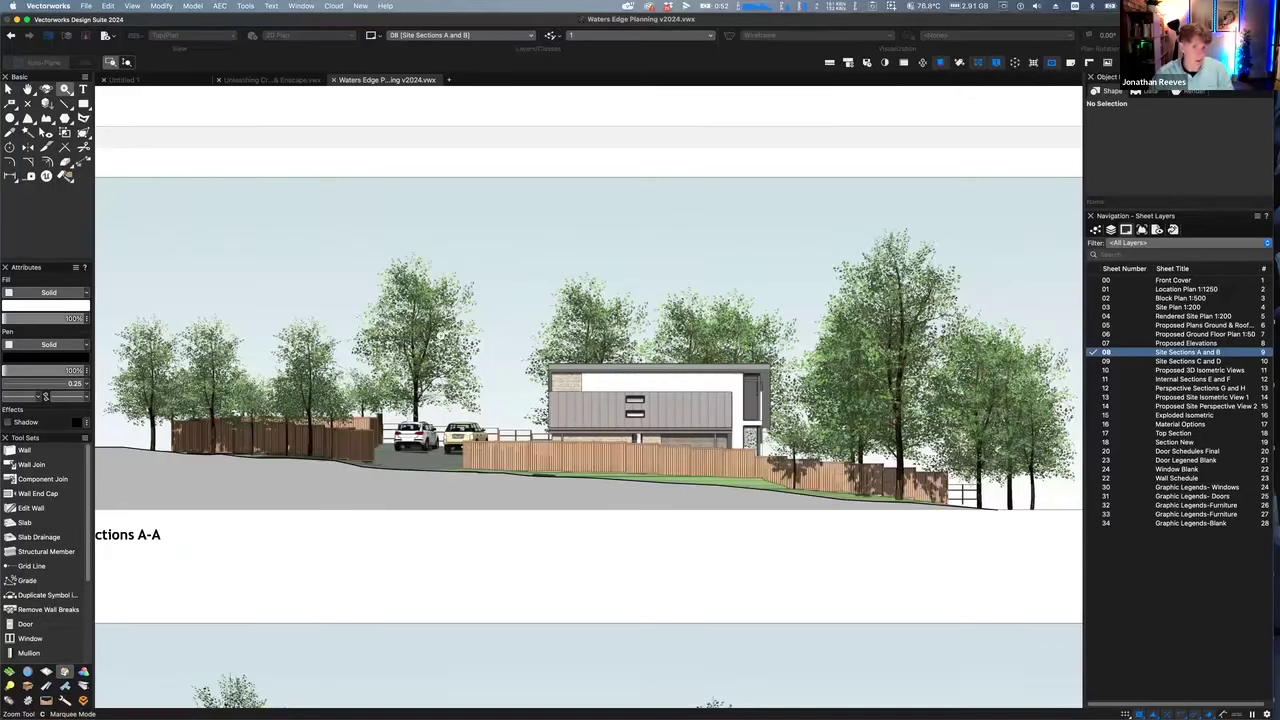
pyautogui.press('super+4')
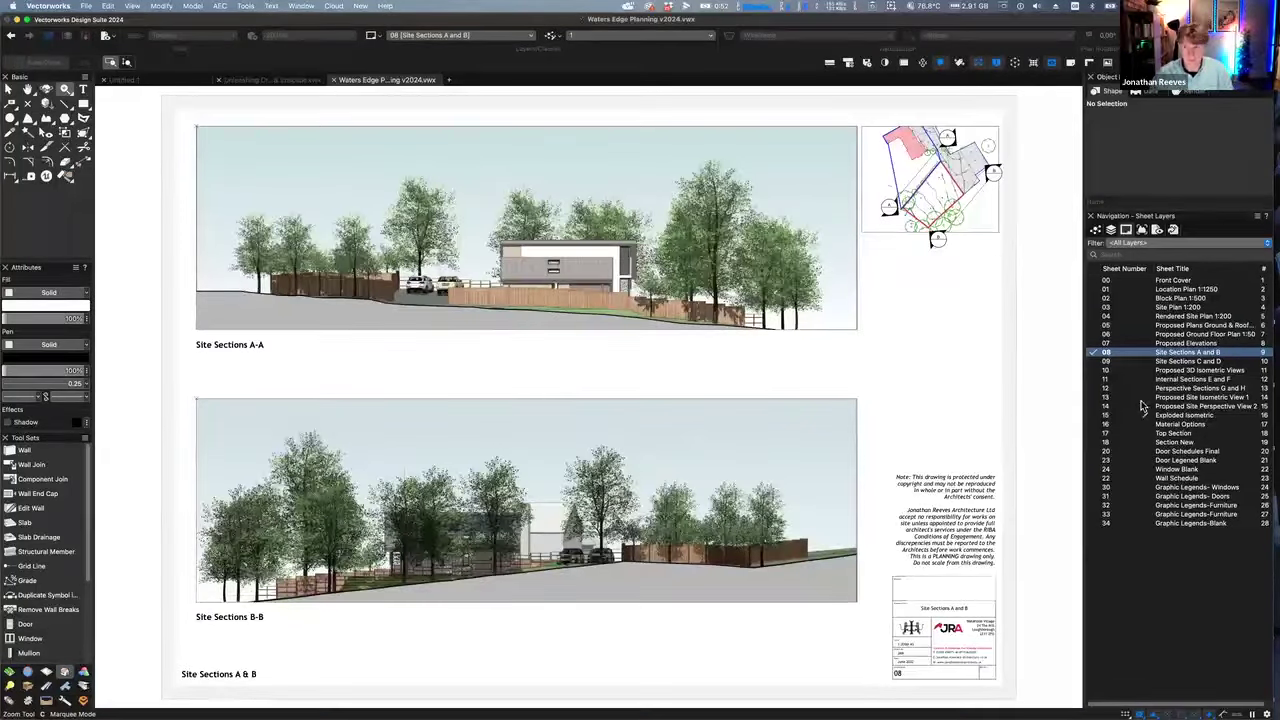
# Review sheet 09 Site Sections C and D and sheet 10 Proposed 3D Isometric Views, leaving nothing selected
pyautogui.doubleClick(1187, 363)
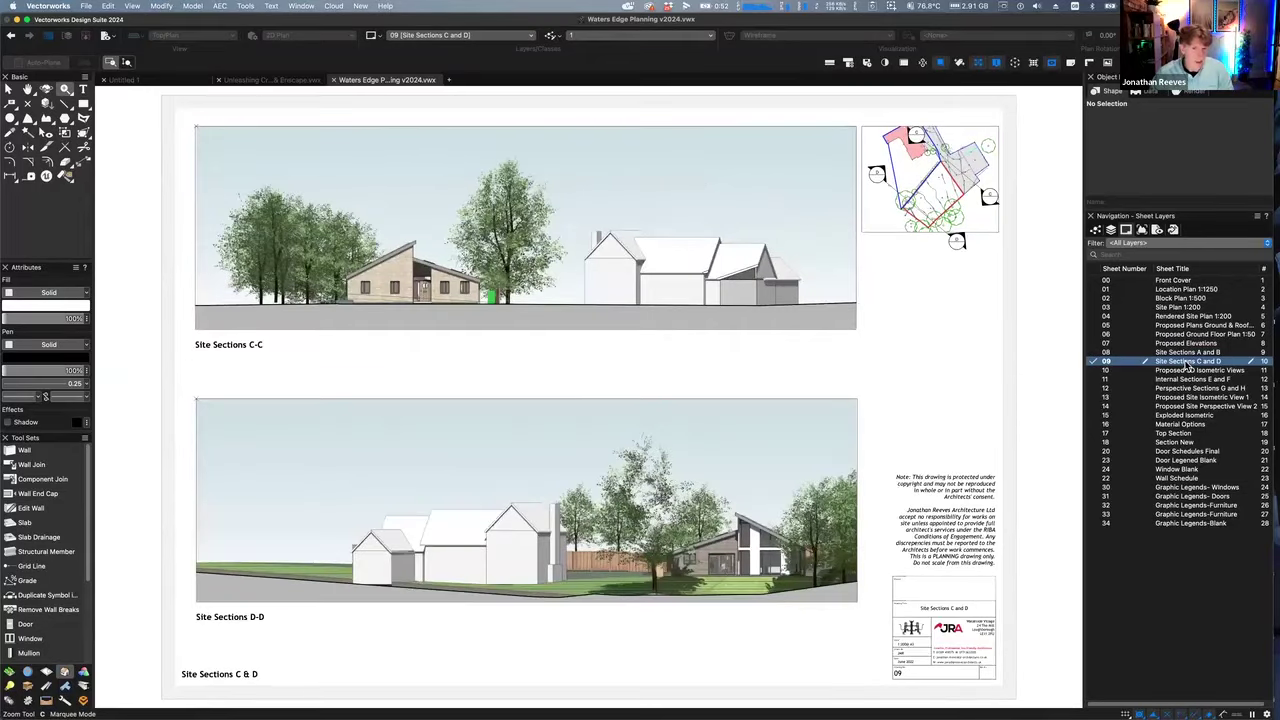
pyautogui.doubleClick(1182, 371)
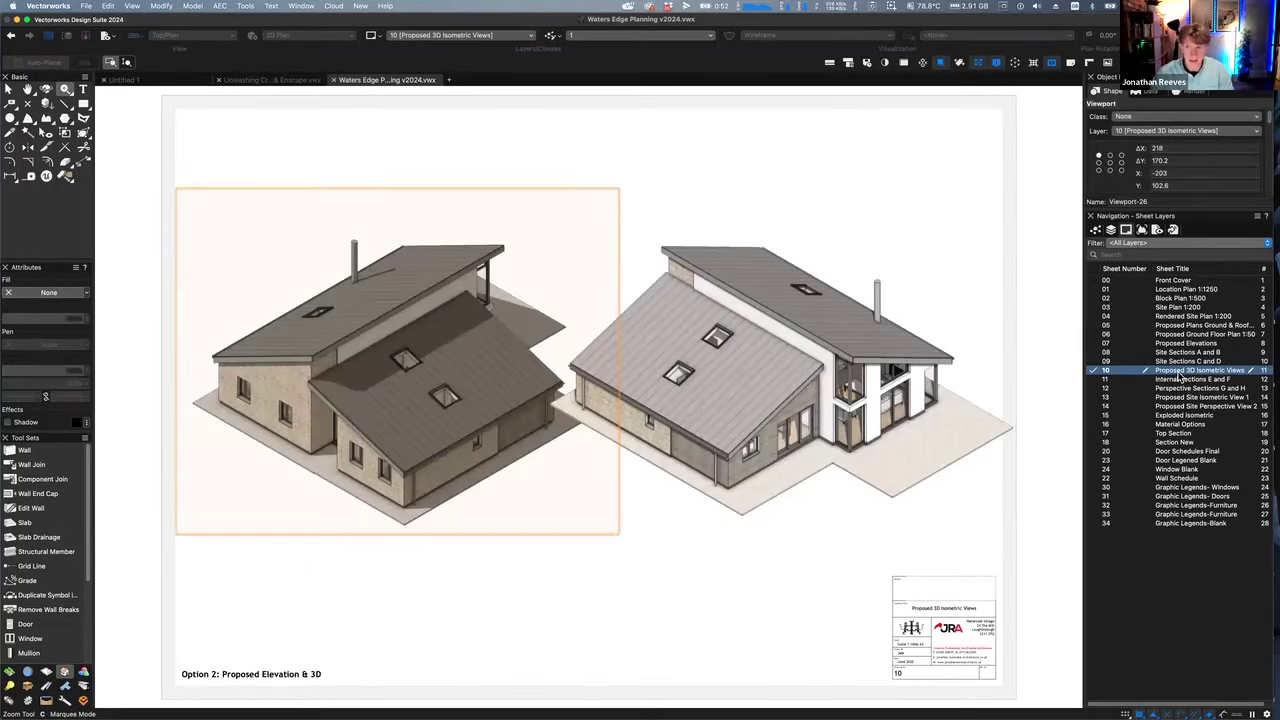
pyautogui.press('x')
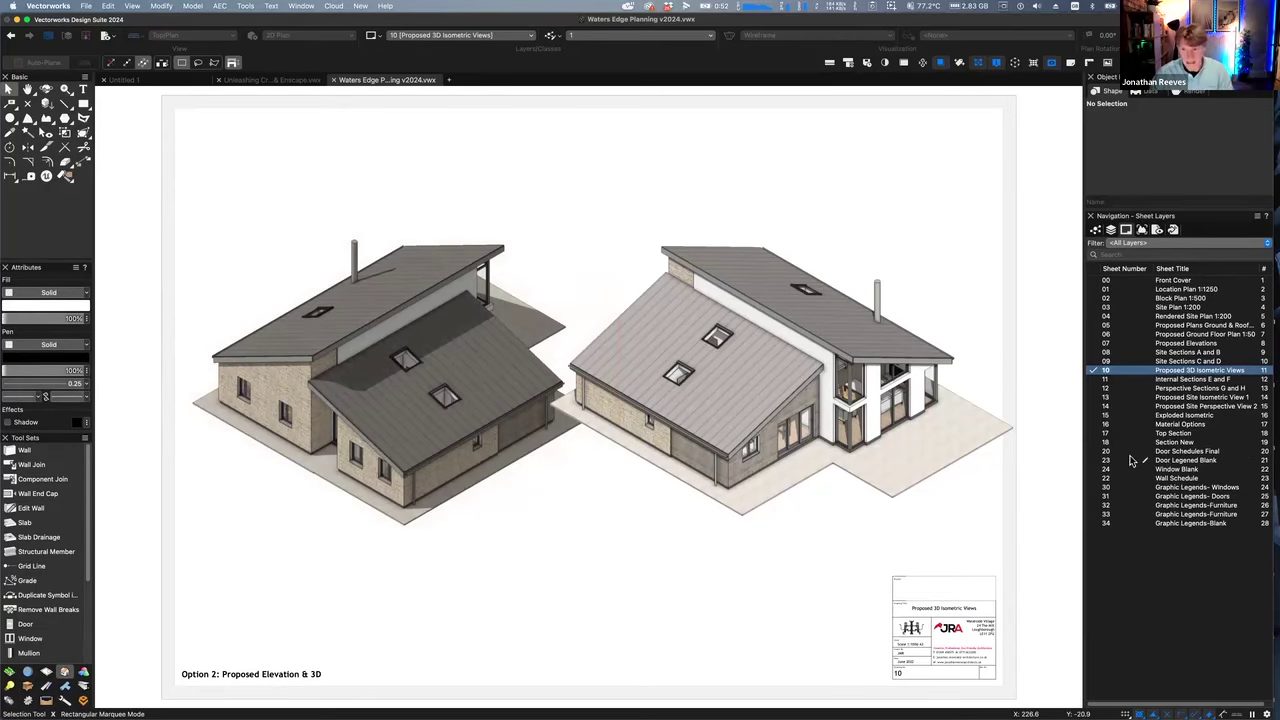
# Activate sheet 30 Graphic Legends- Windows and select the Window Types graphic legend
pyautogui.doubleClick(1170, 488)
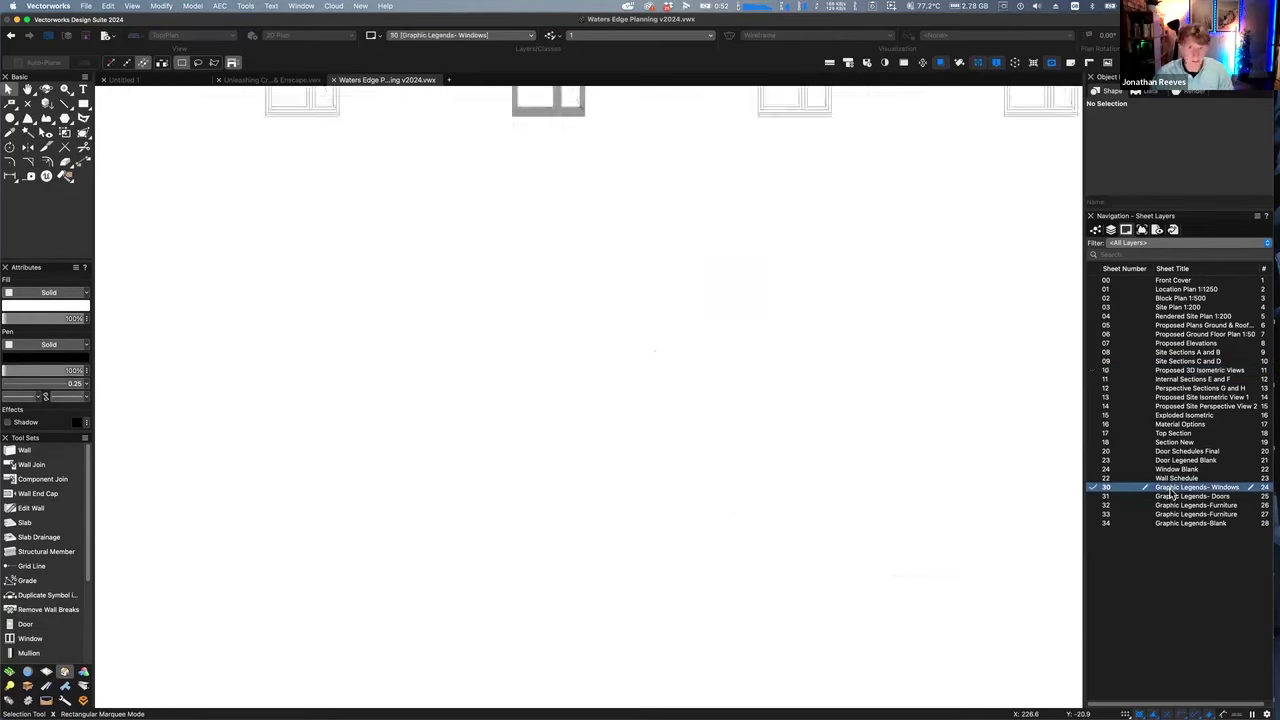
pyautogui.scroll(-5, 480, 407)
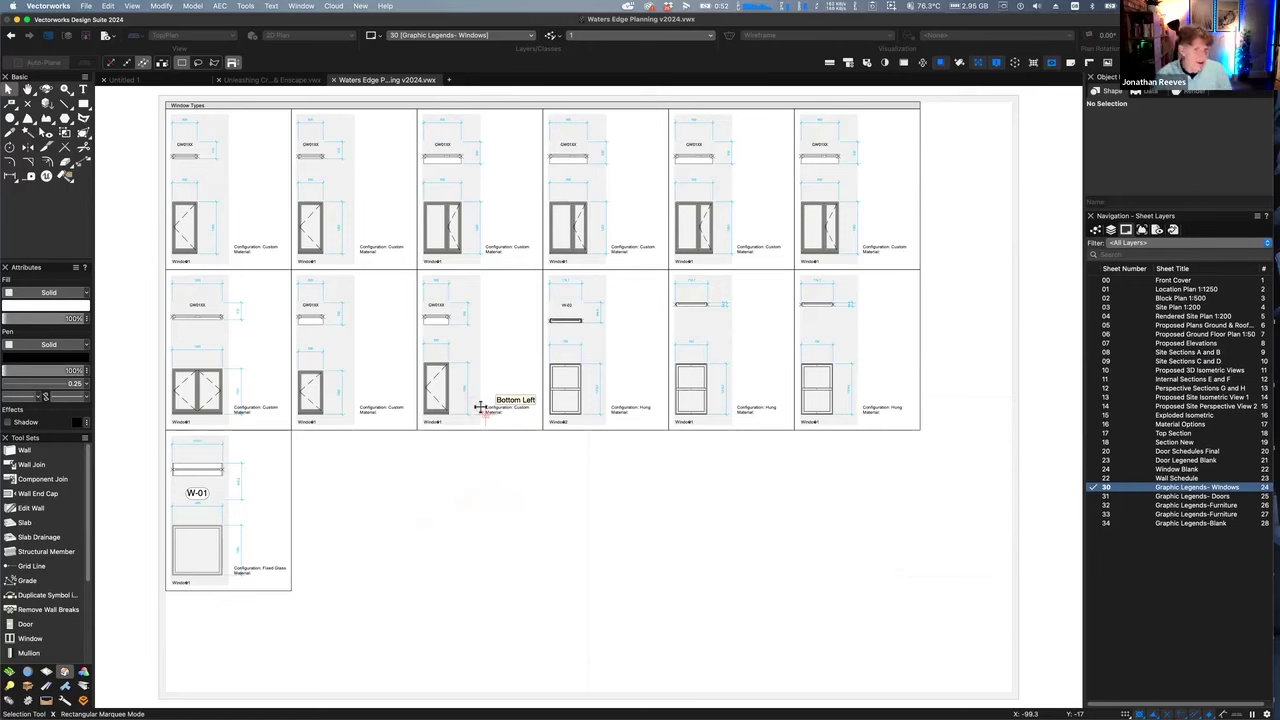
pyautogui.click(222, 260)
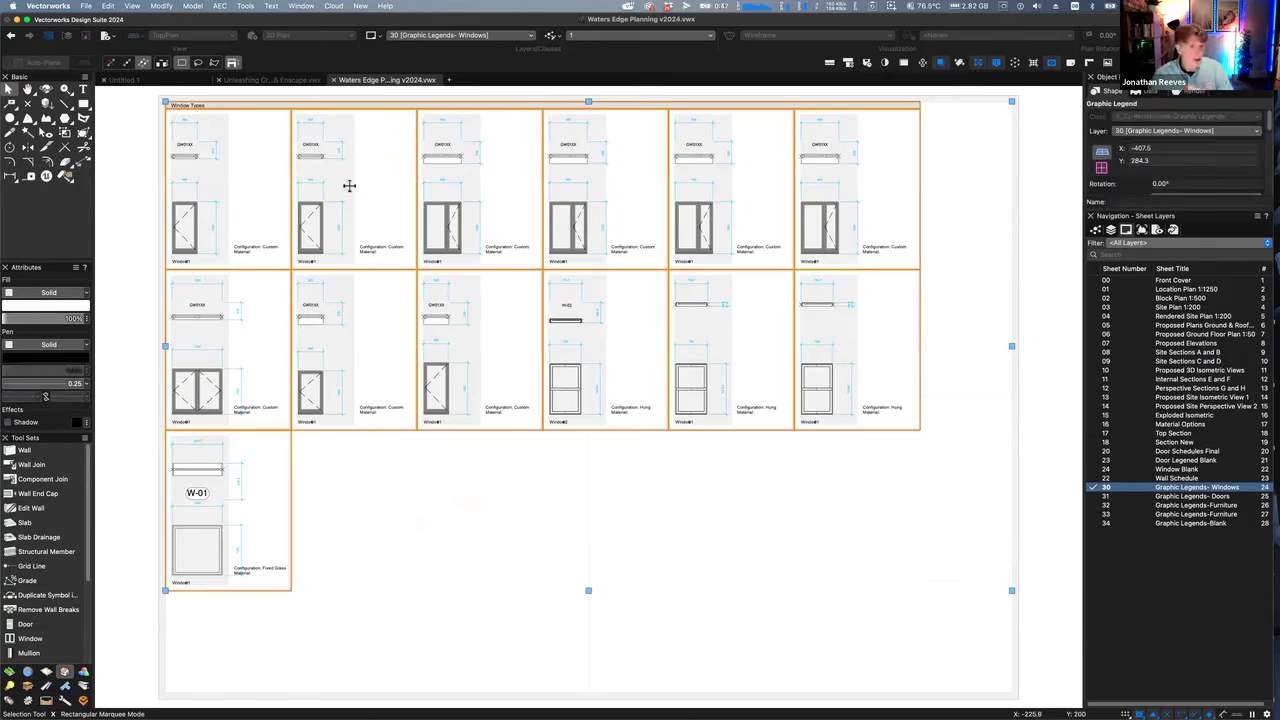
# Delete the Window Types legend and place a new graphic legend across the page using the JRA Window Legend style
pyautogui.press('Delete')
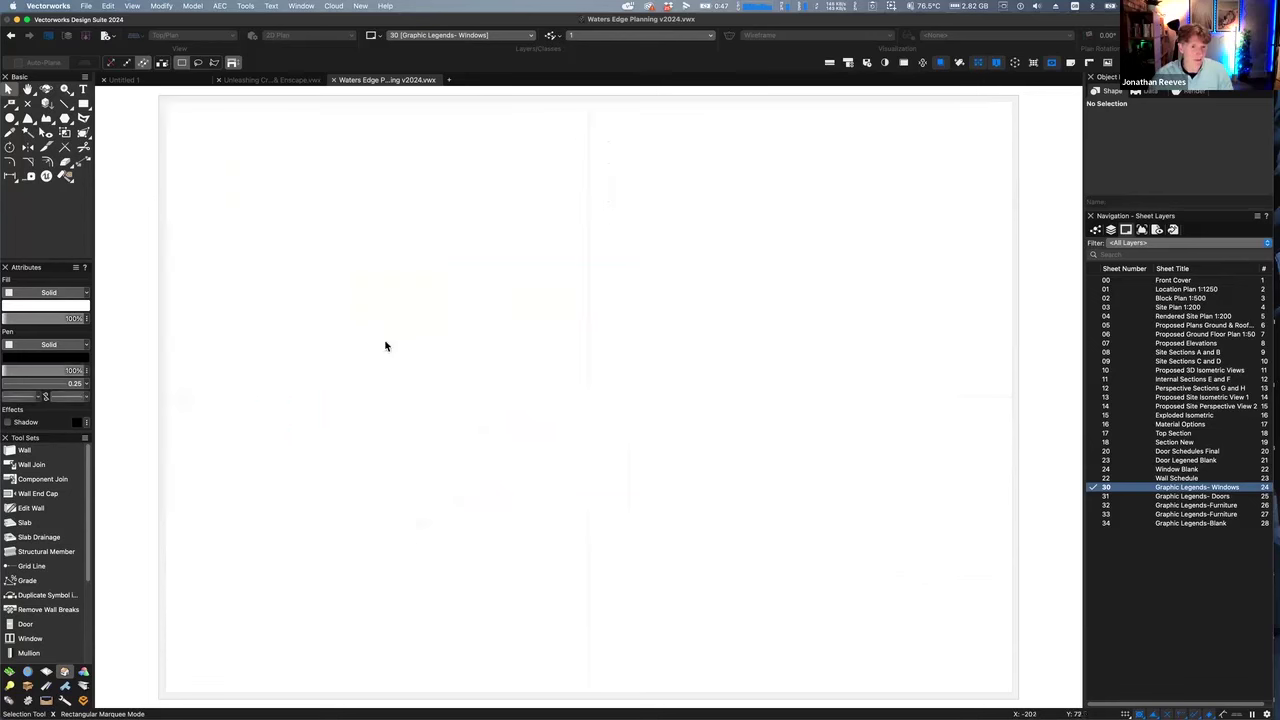
pyautogui.click(48, 690)
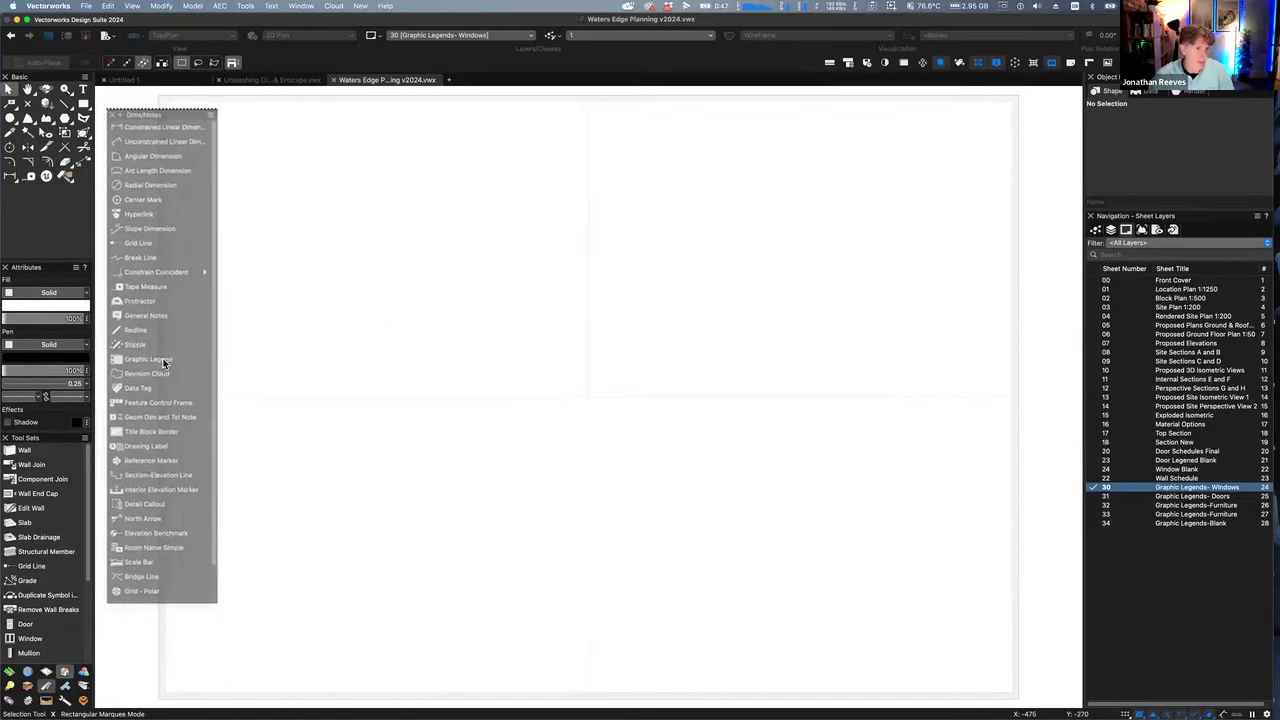
pyautogui.click(156, 229)
pyautogui.moveTo(137, 143); pyautogui.dragTo(218, 650)
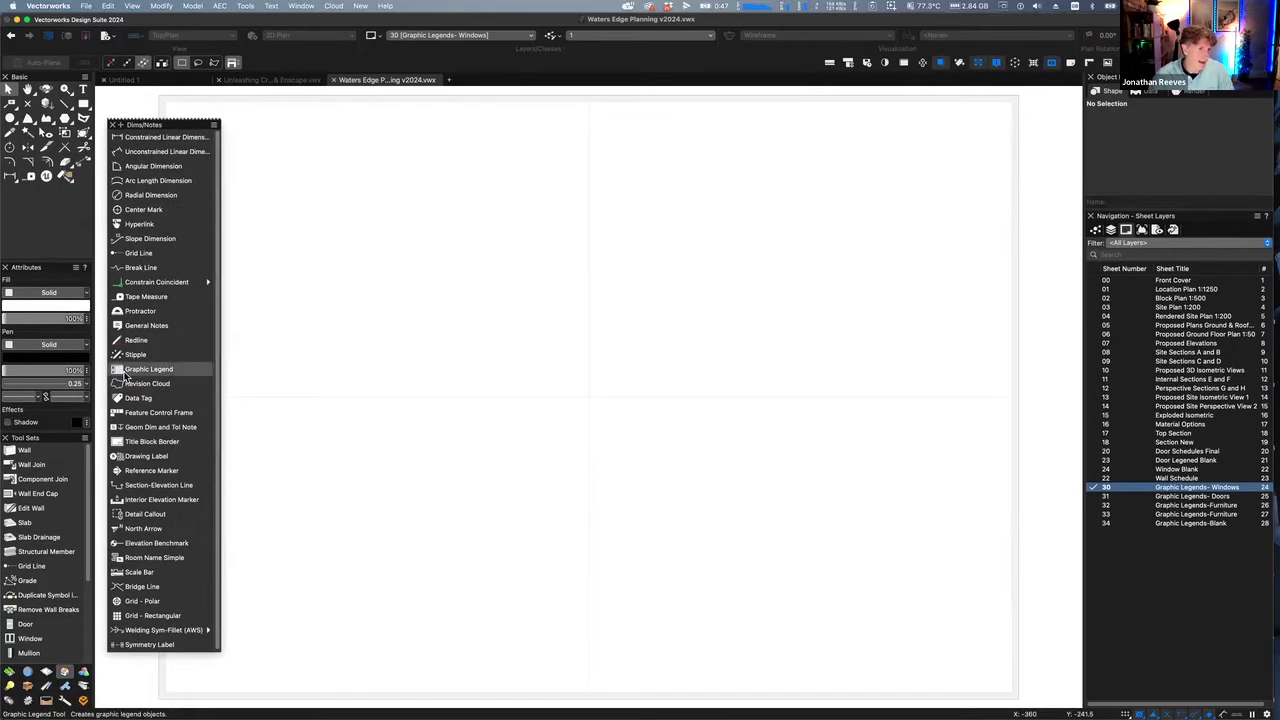
pyautogui.click(126, 372)
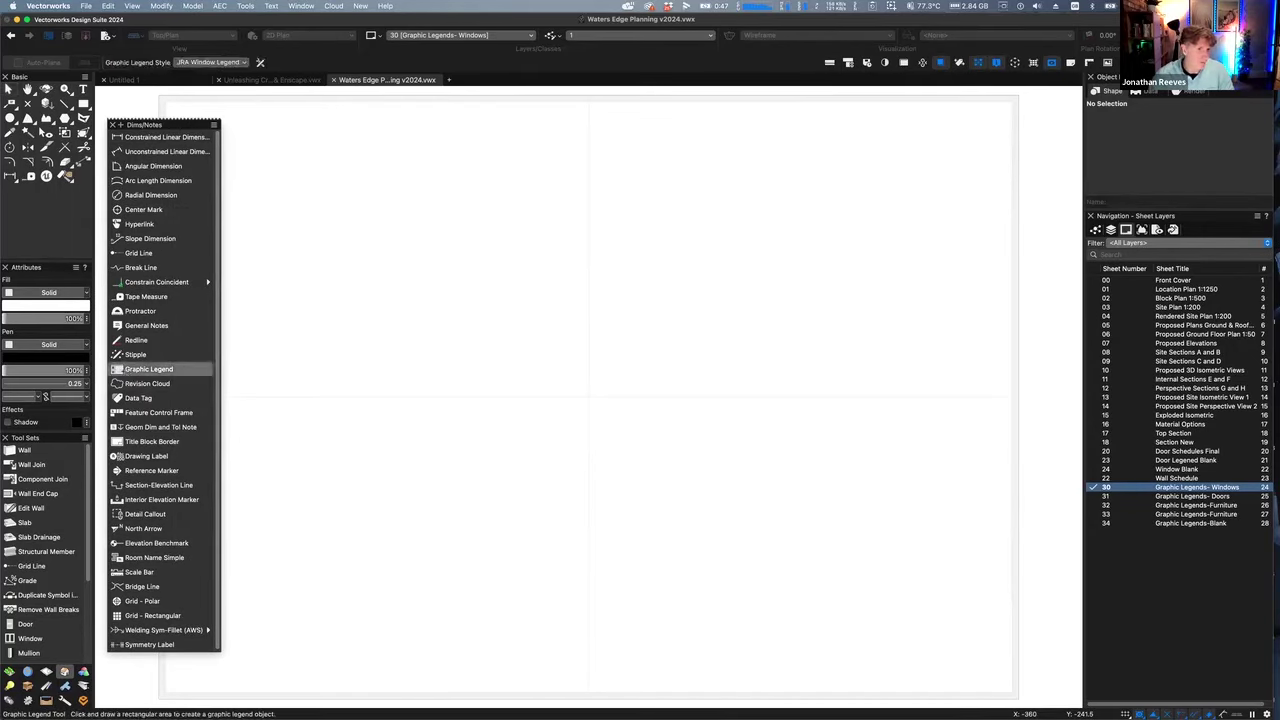
pyautogui.click(210, 62)
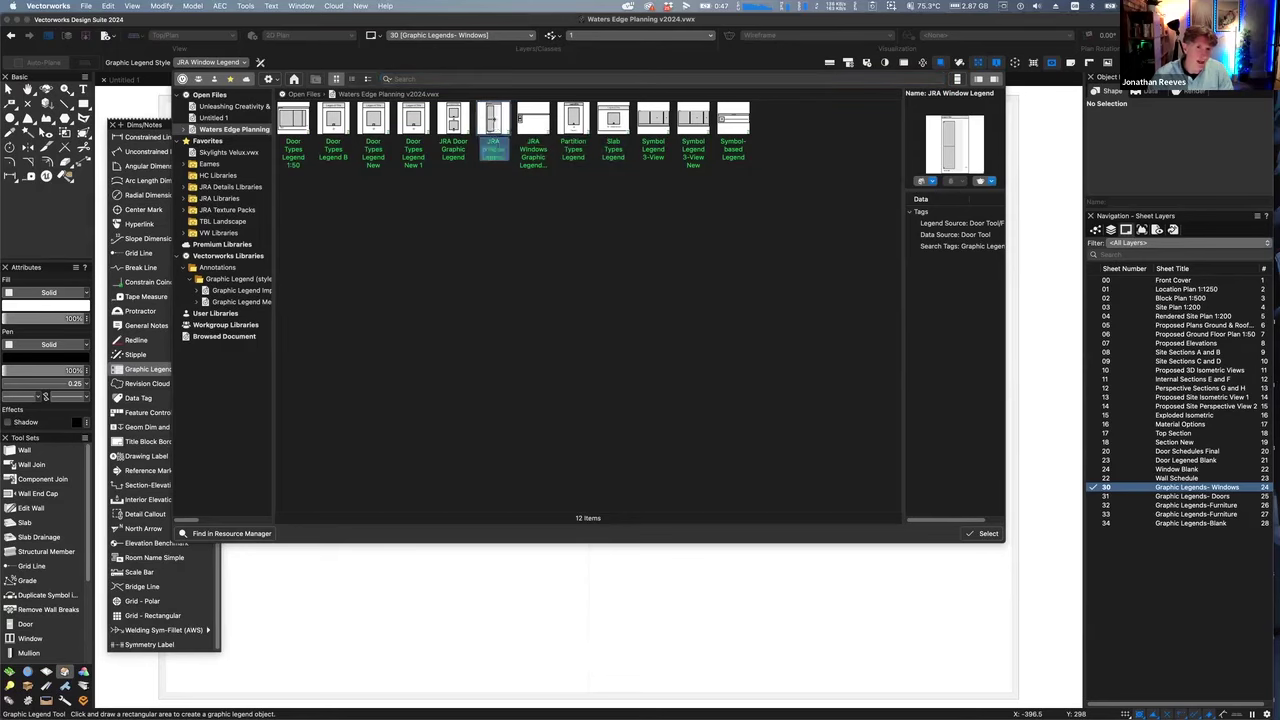
pyautogui.doubleClick(494, 122)
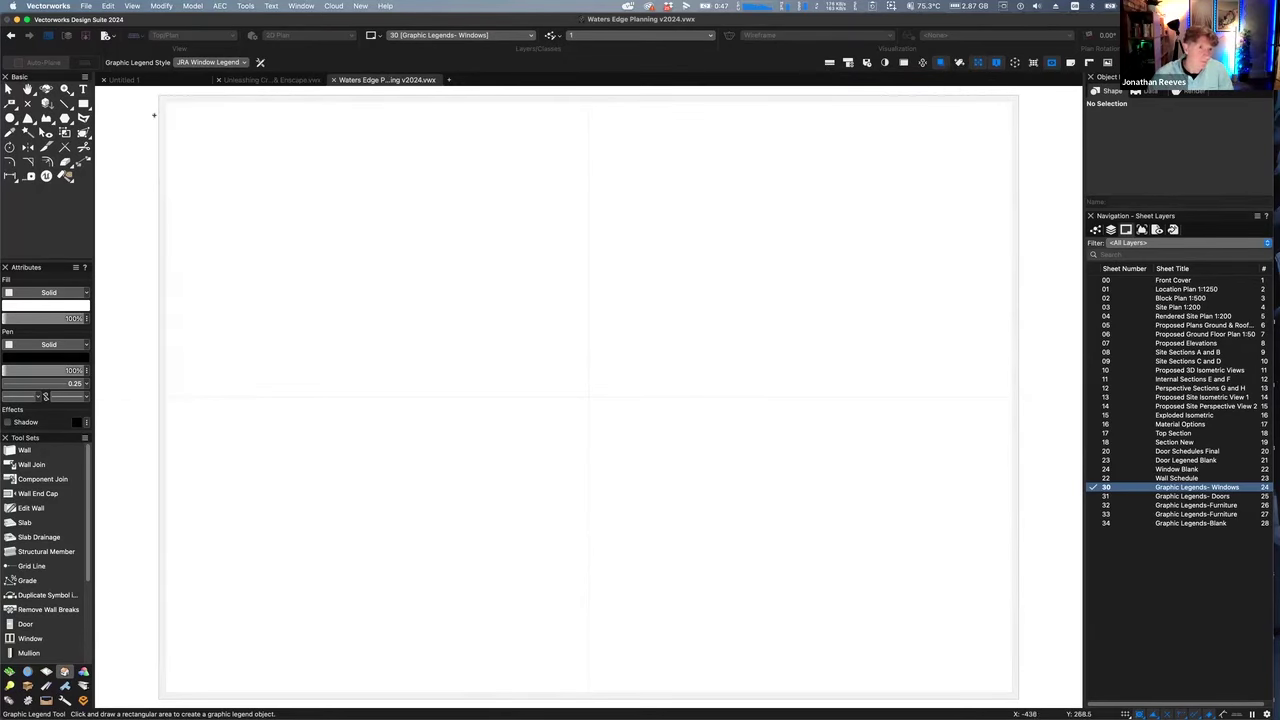
pyautogui.moveTo(165, 102); pyautogui.dragTo(1009, 688)
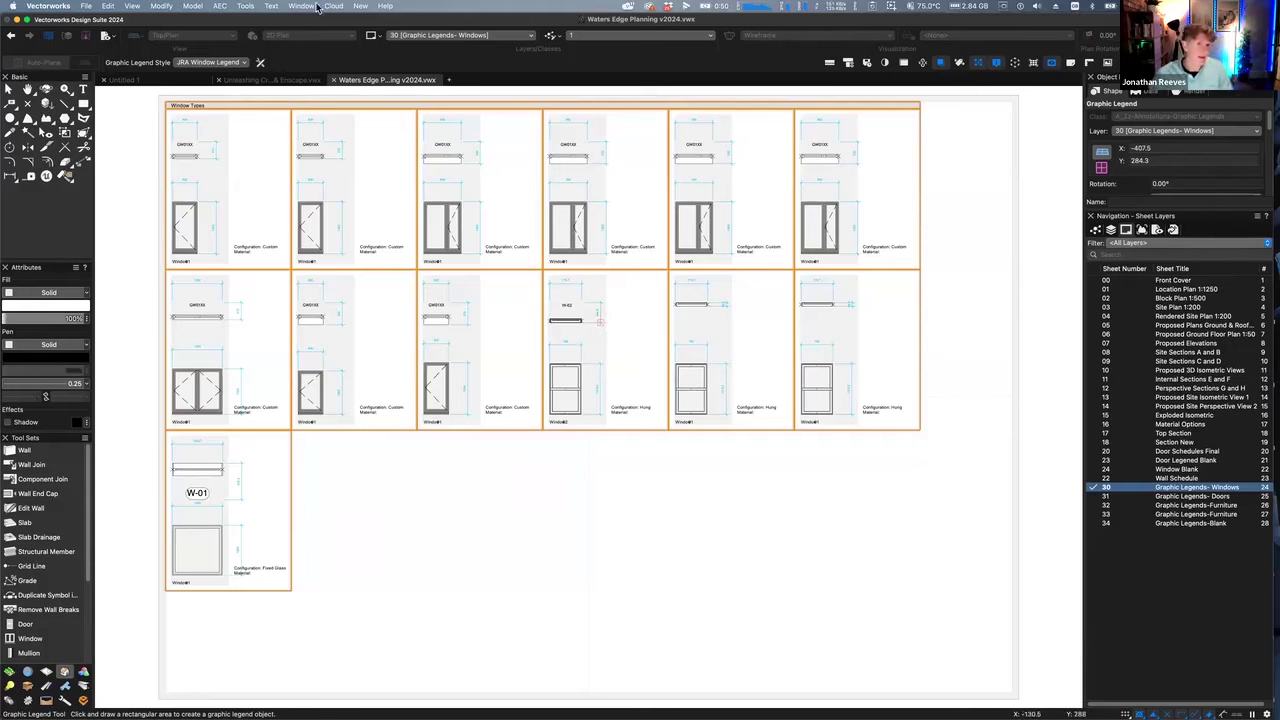
# Inspect the first window types in the new legend up close, then return to the full page
pyautogui.press('c')
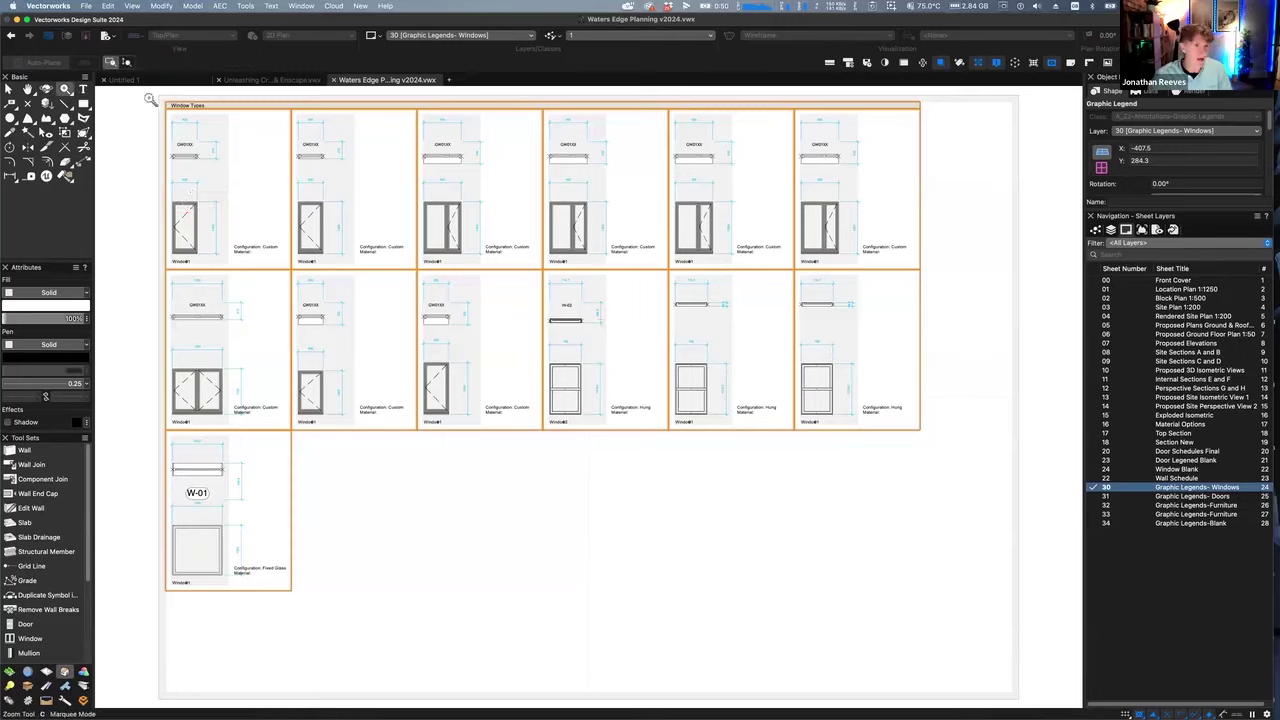
pyautogui.hotkey('ctrl', 'Tab')
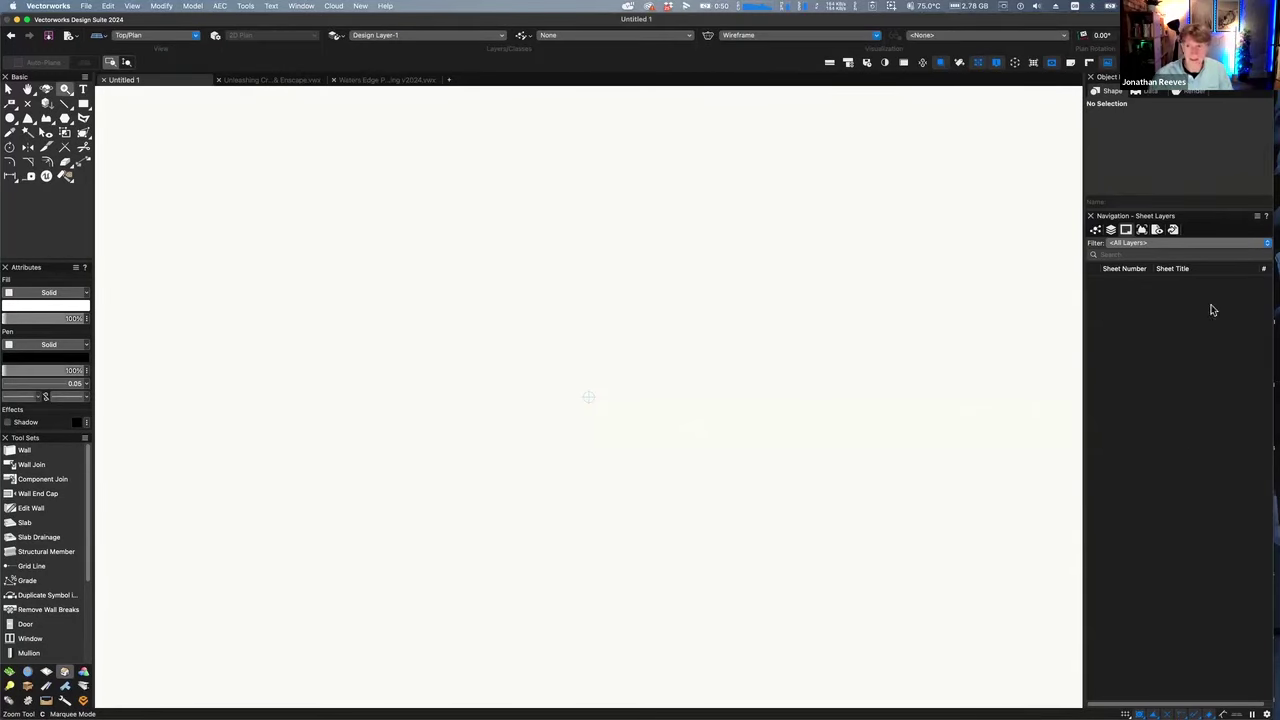
pyautogui.press('x')
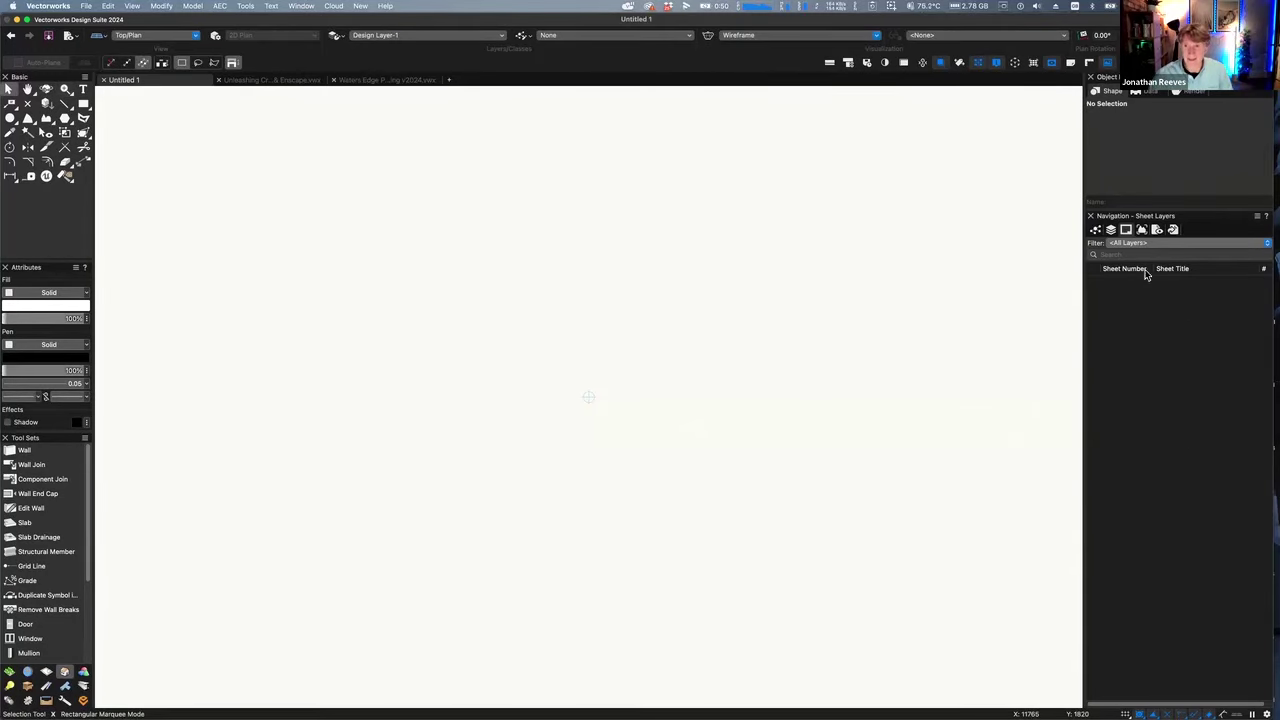
pyautogui.click(398, 80)
pyautogui.press('c')
pyautogui.moveTo(160, 100); pyautogui.dragTo(311, 306)
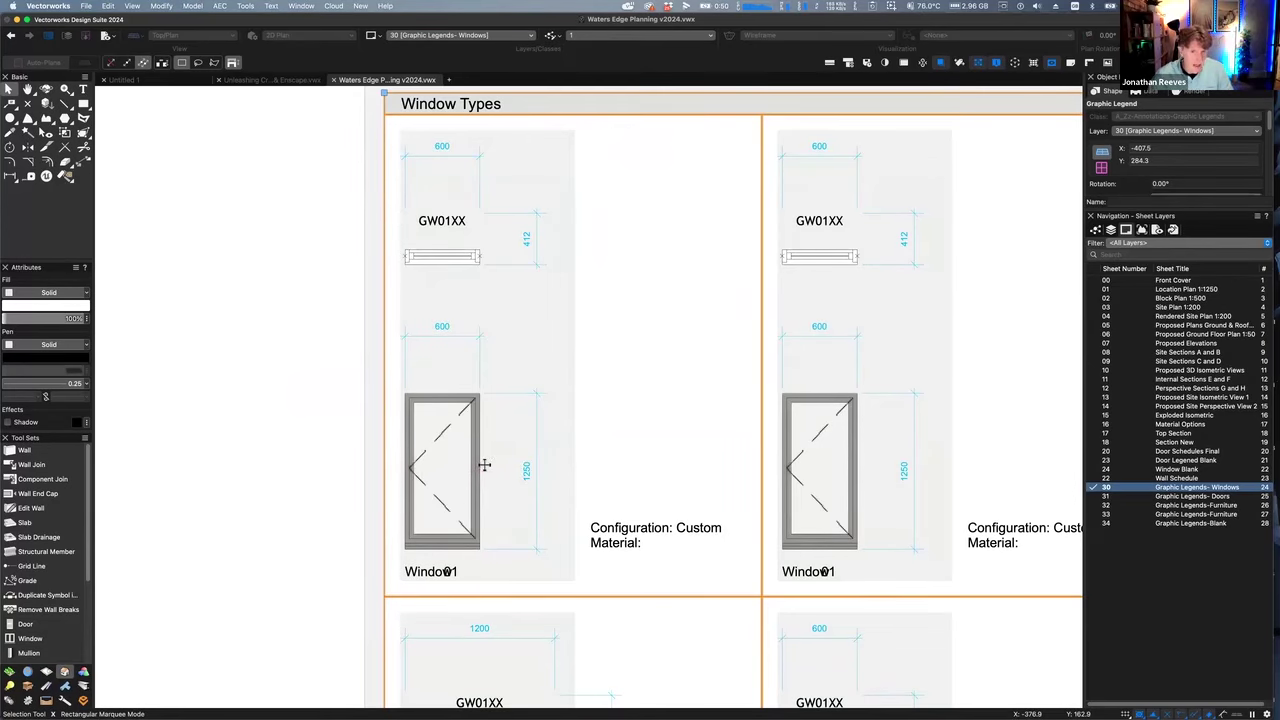
pyautogui.press('super+6')
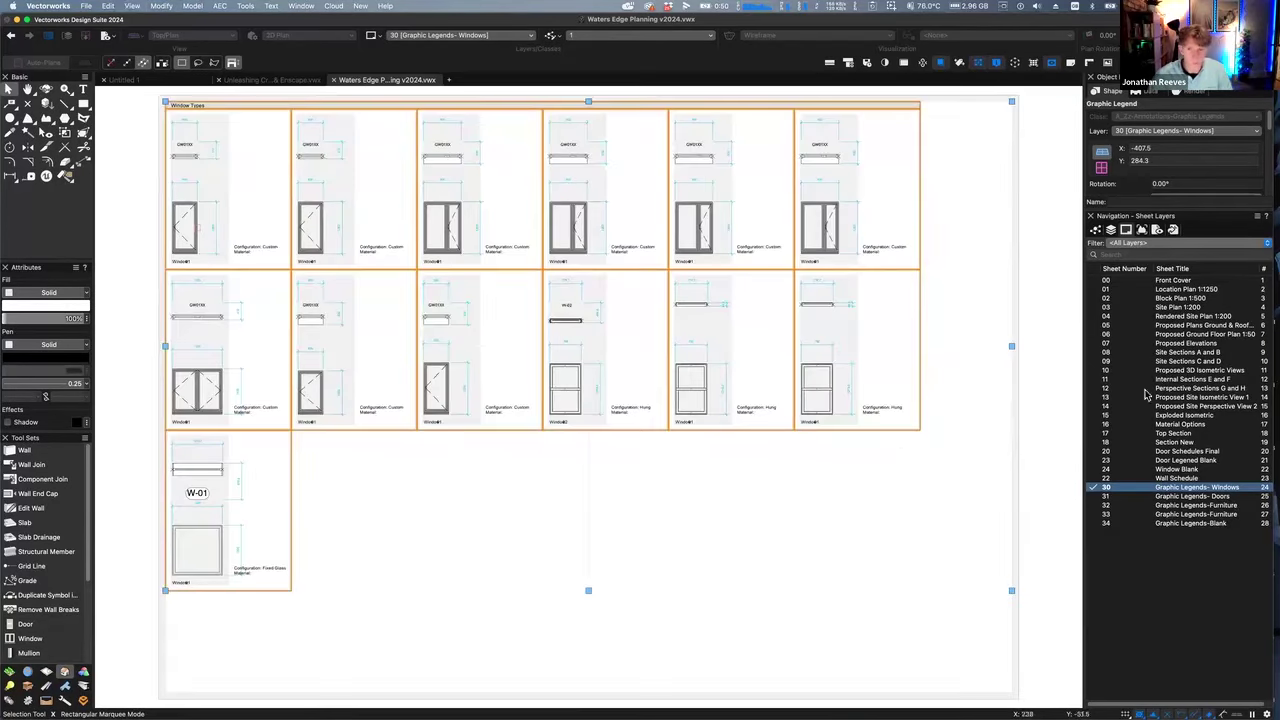
# Activate sheet 31 Graphic Legends- Doors and review the style settings of its Door Types legend in an enlarged Object Info palette
pyautogui.doubleClick(1193, 497)
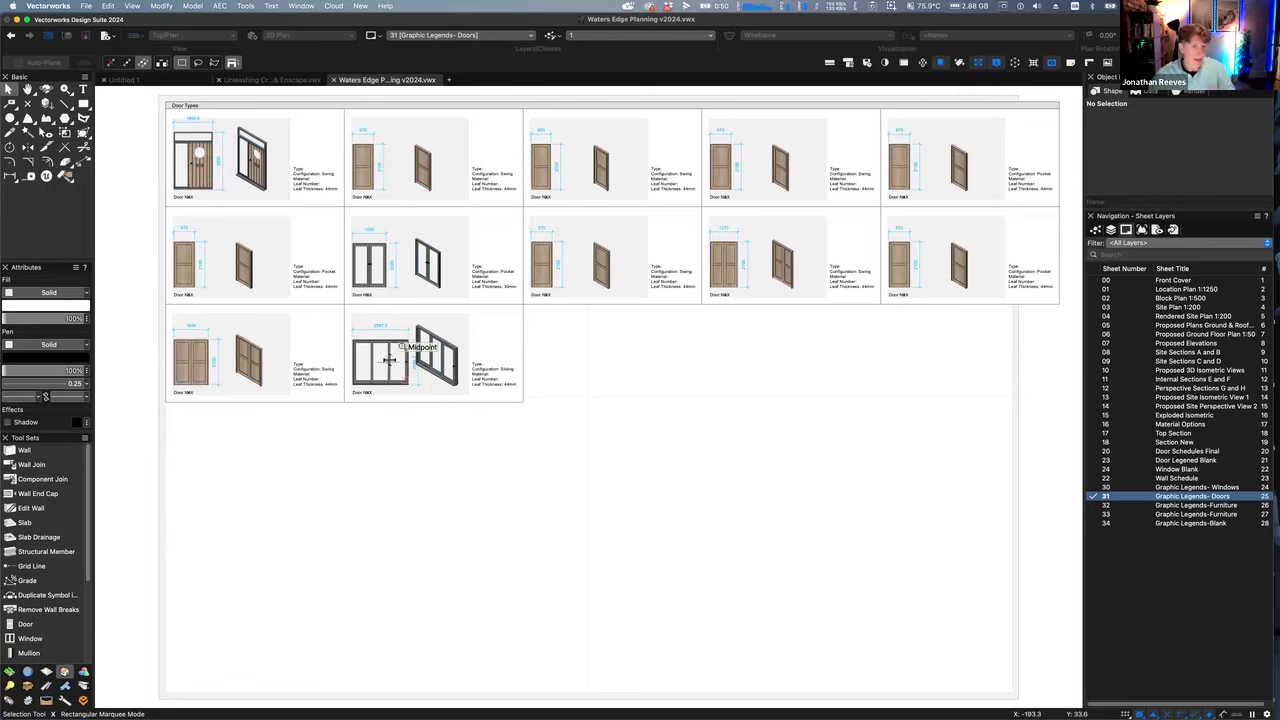
pyautogui.click(390, 360)
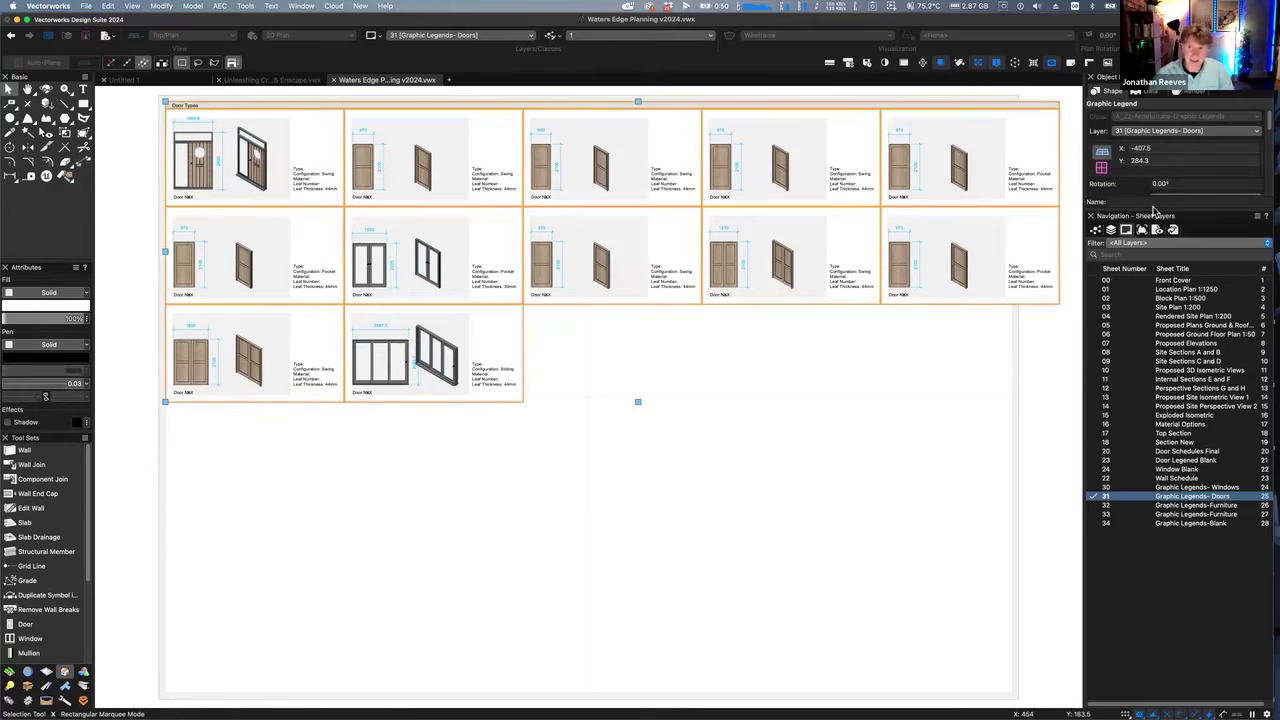
pyautogui.moveTo(1150, 208); pyautogui.dragTo(1161, 455)
pyautogui.click(1205, 198)
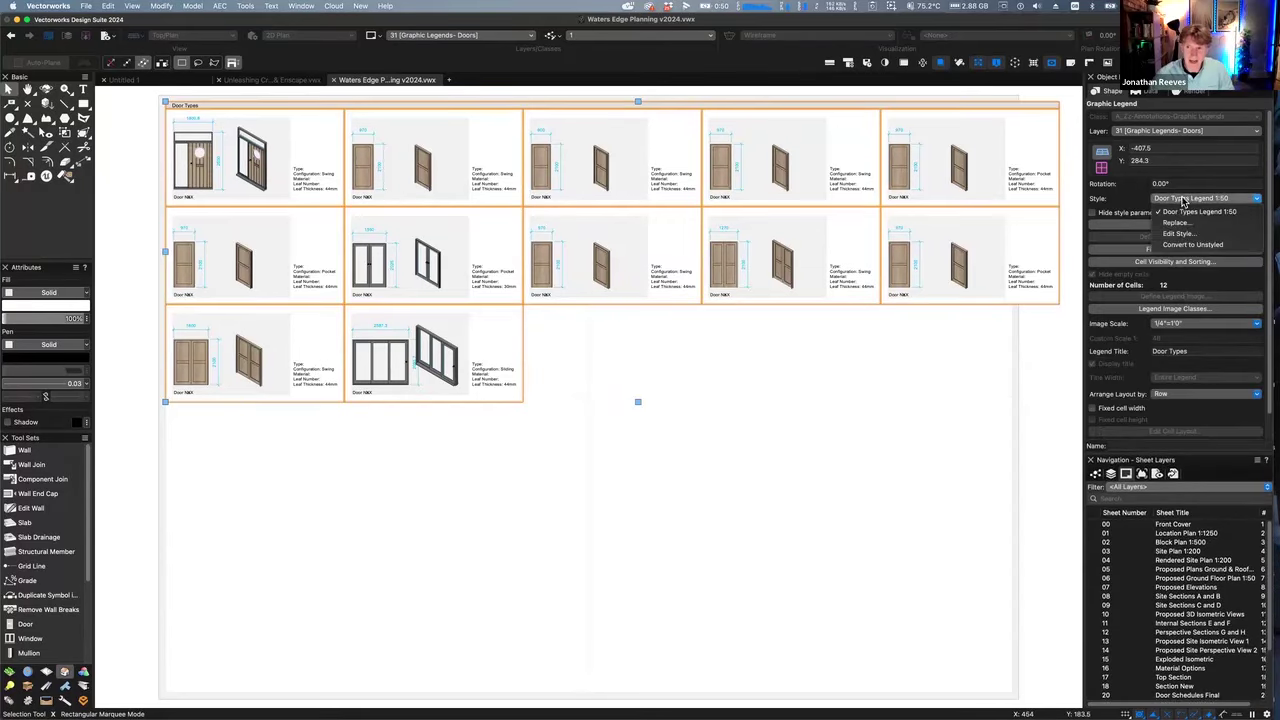
pyautogui.press('Return')
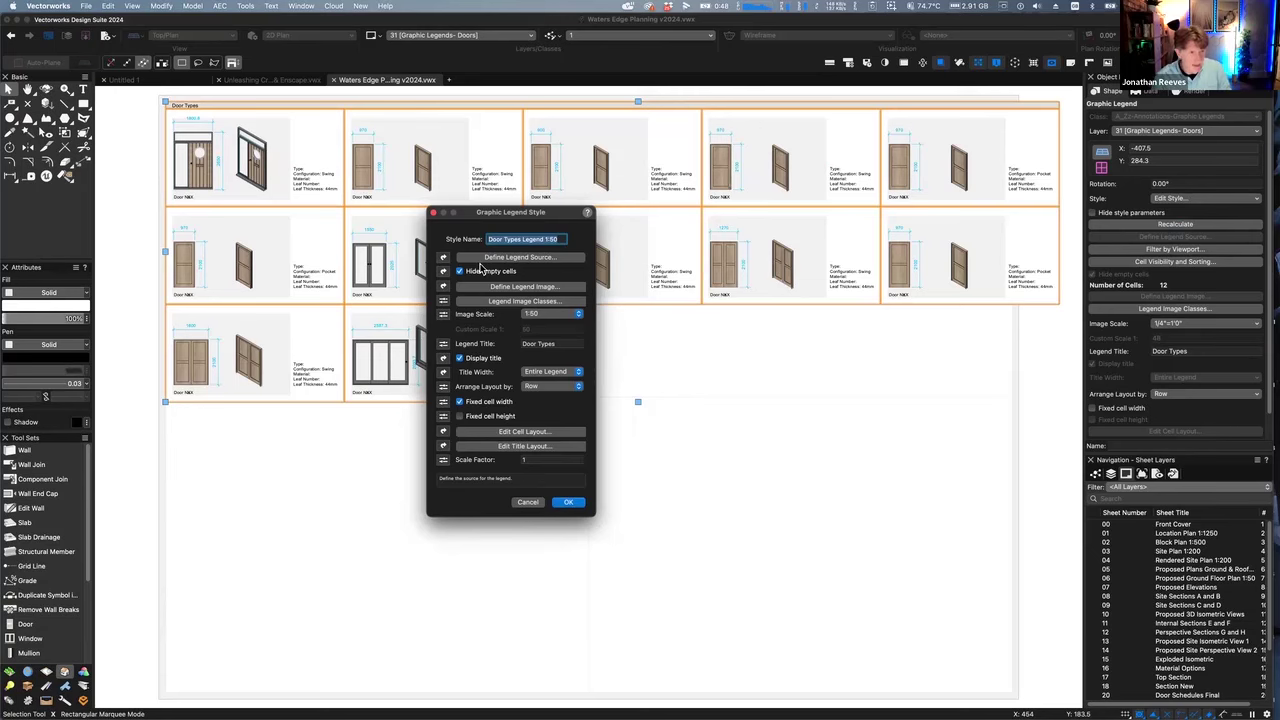
pyautogui.press('Return')
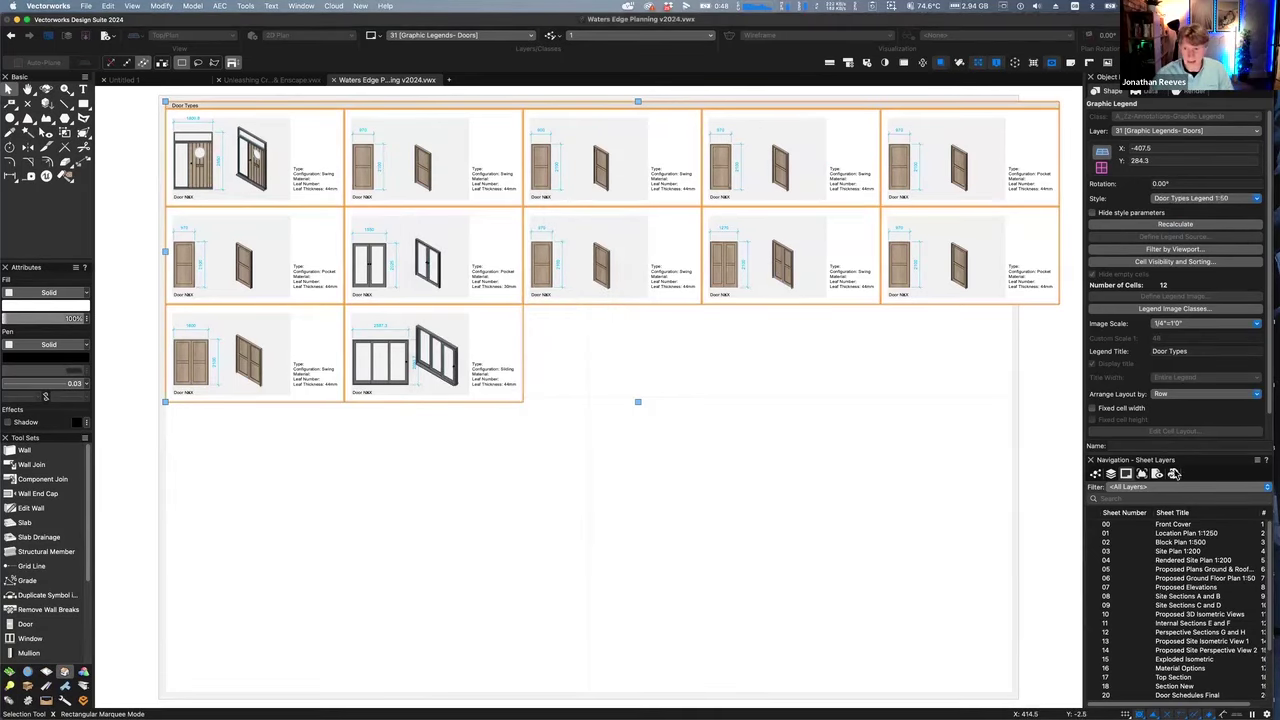
# Activate sheet 32 Graphic Legends-Furniture and review the viewport filter of the Custom Wood Furniture legend, leaving nothing selected
pyautogui.moveTo(1181, 454); pyautogui.dragTo(1158, 312)
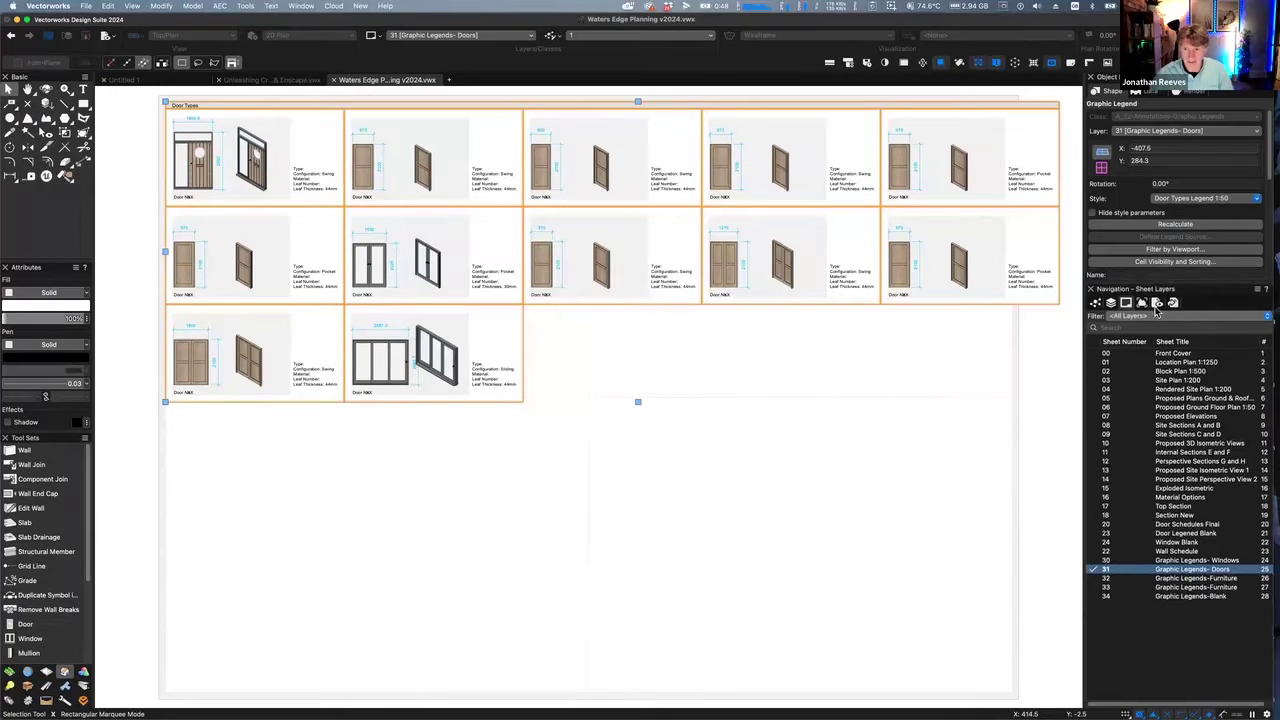
pyautogui.click(1192, 581)
pyautogui.doubleClick(1192, 581)
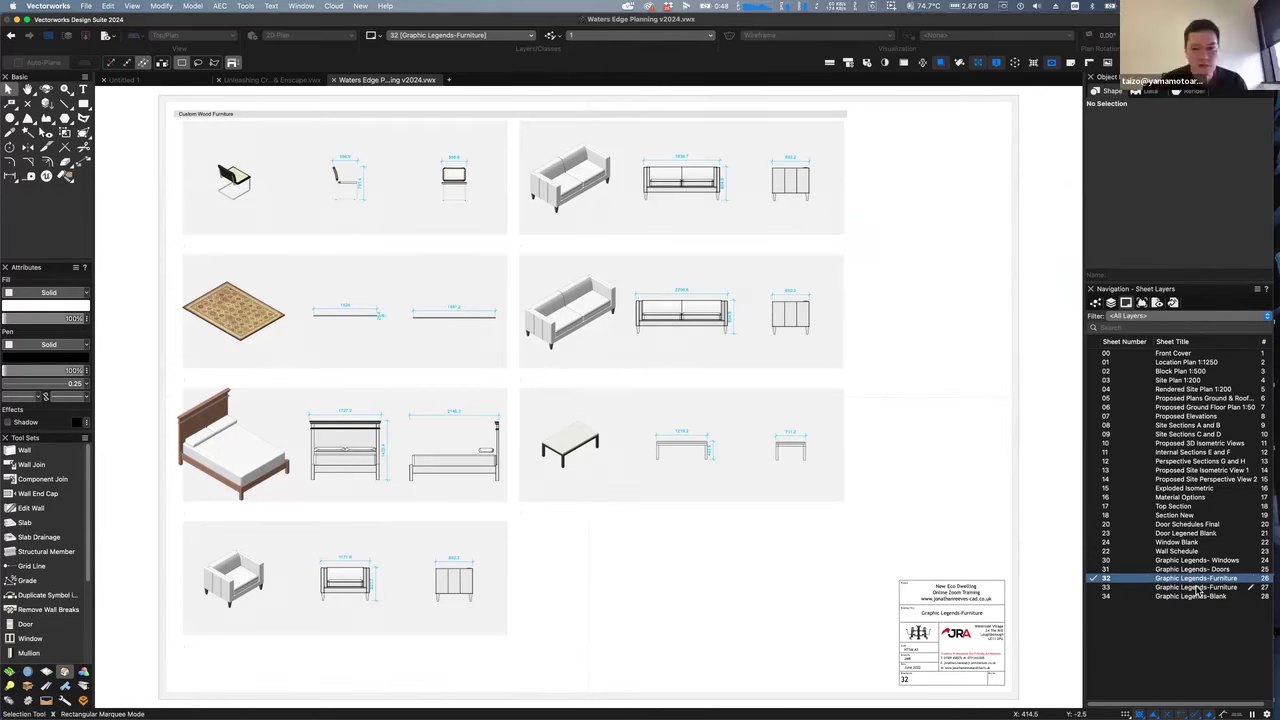
pyautogui.click(544, 336)
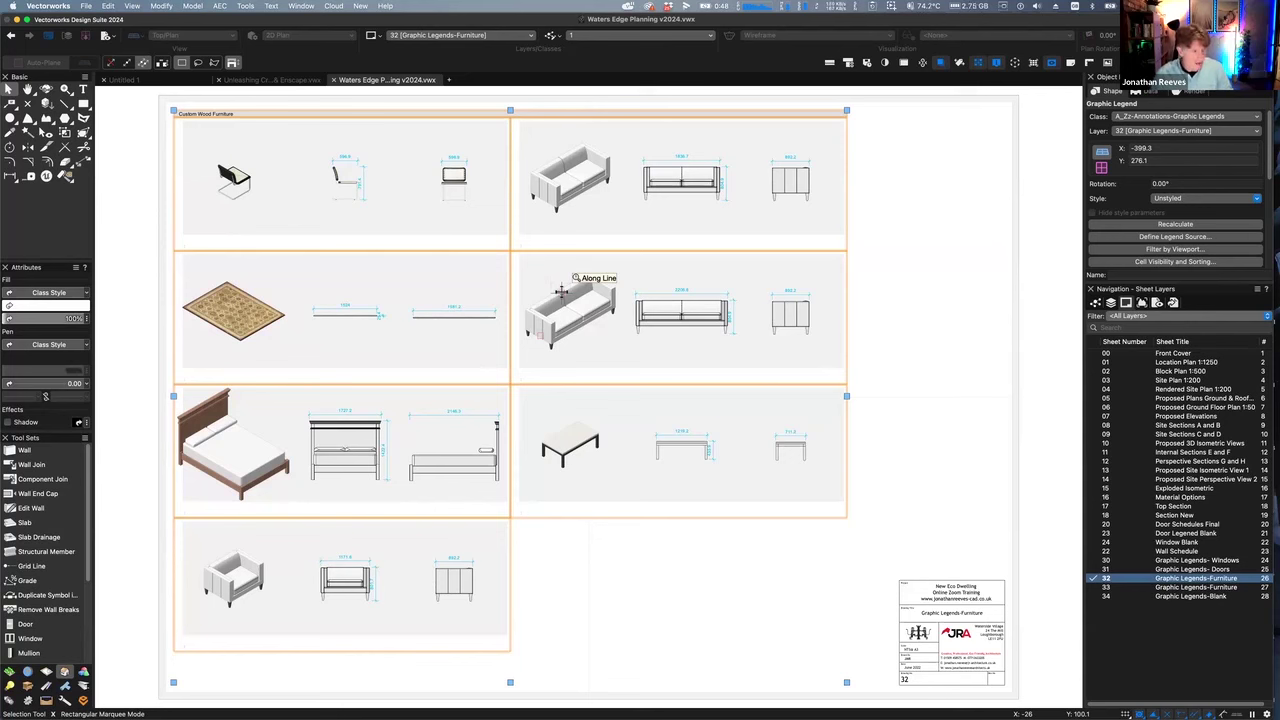
pyautogui.click(1189, 250)
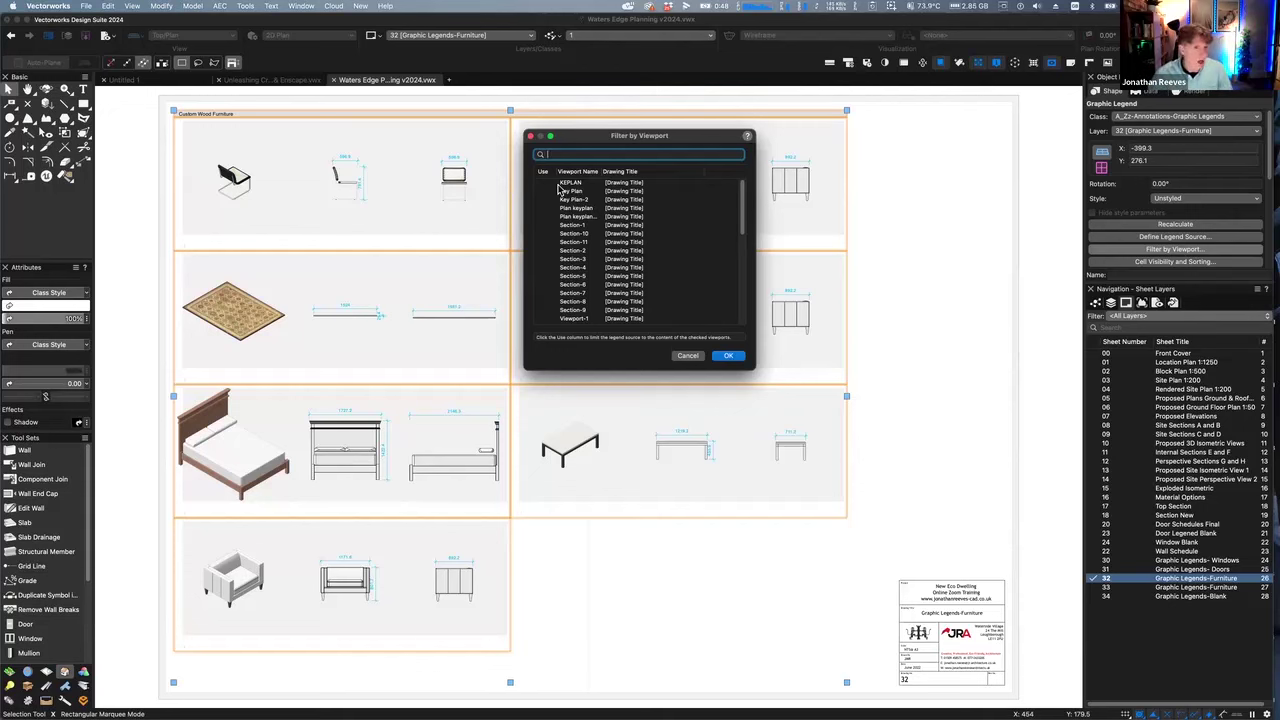
pyautogui.press('Return')
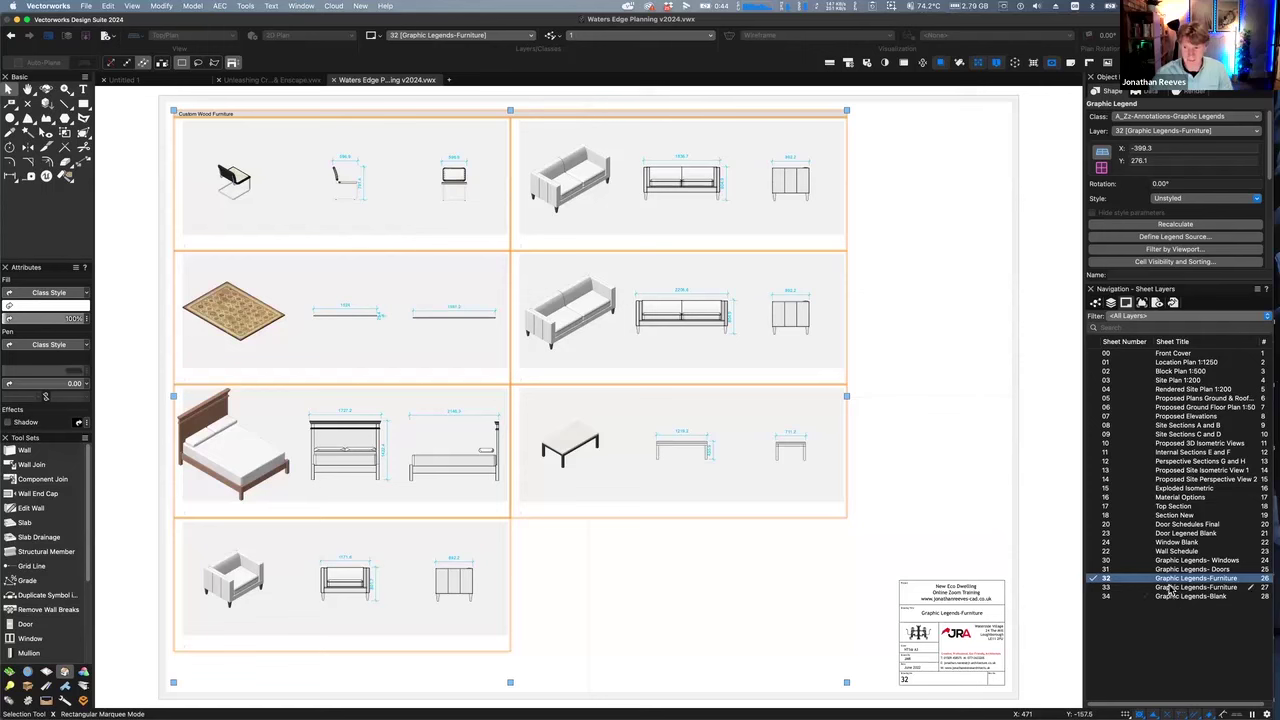
pyautogui.click(985, 337)
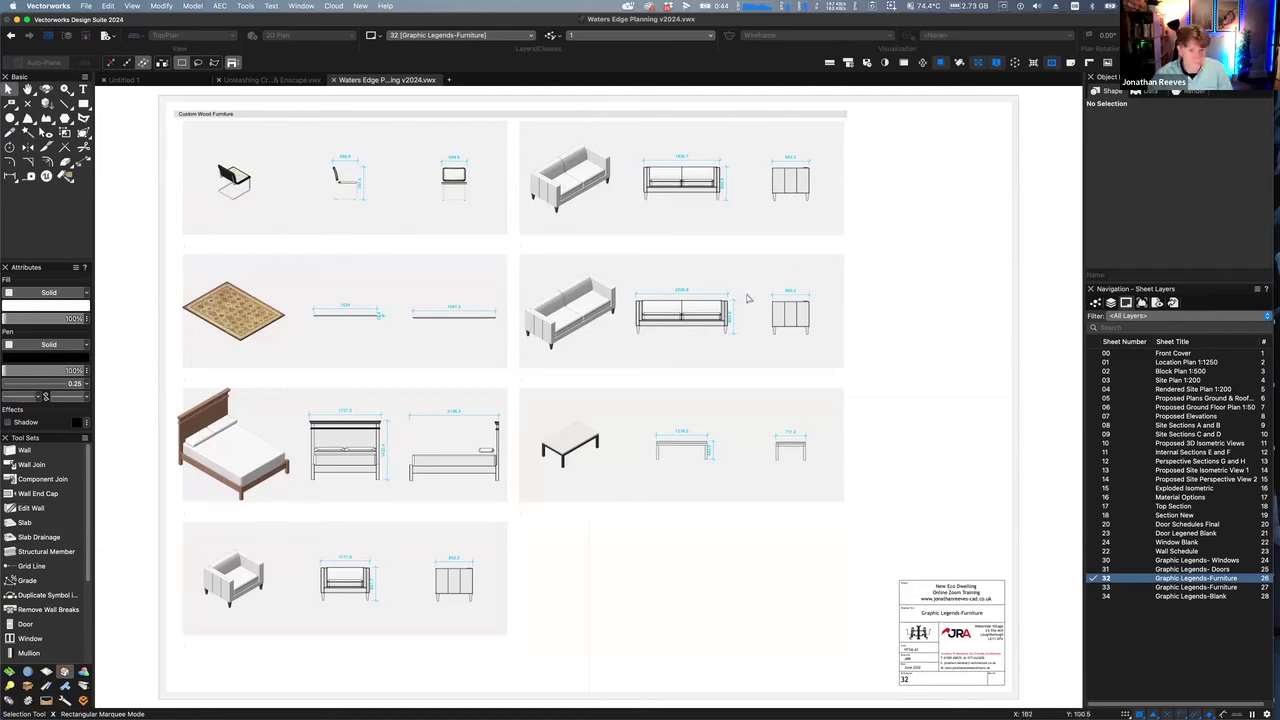
# Return to sheet 30 Graphic Legends- Windows and deselect its legend
pyautogui.click(1178, 562)
pyautogui.doubleClick(1178, 562)
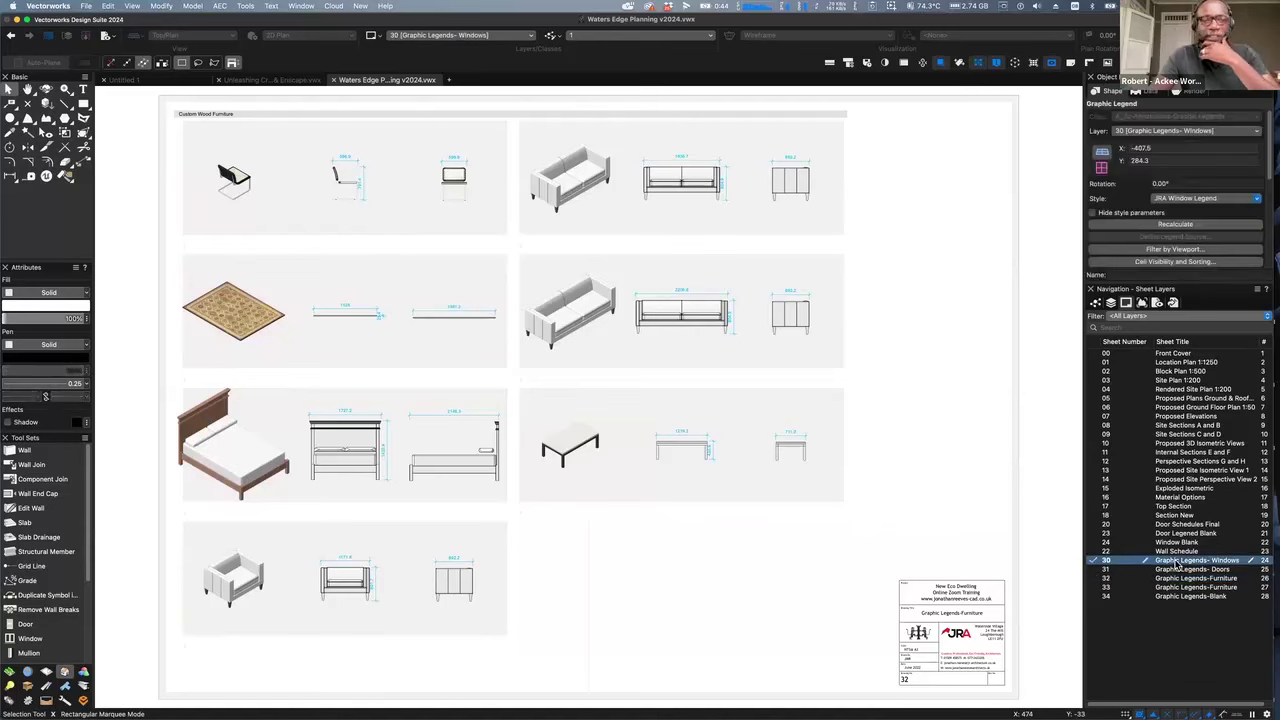
pyautogui.click(657, 496)
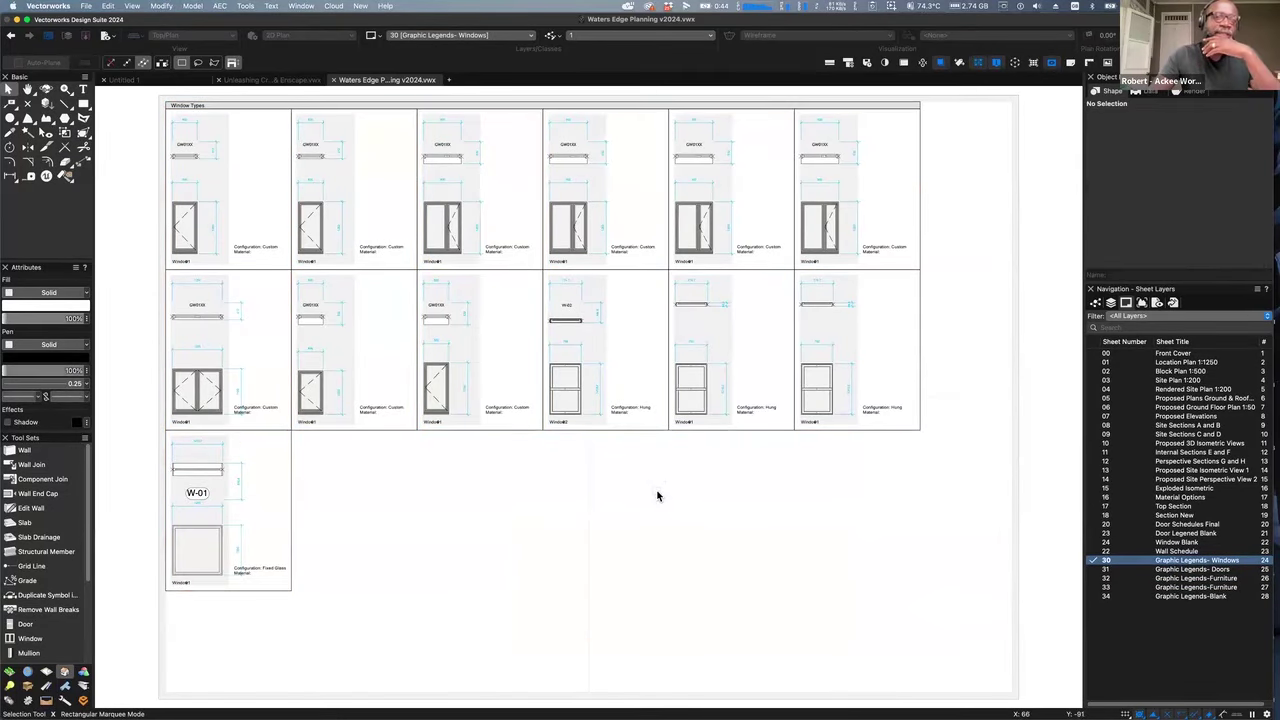
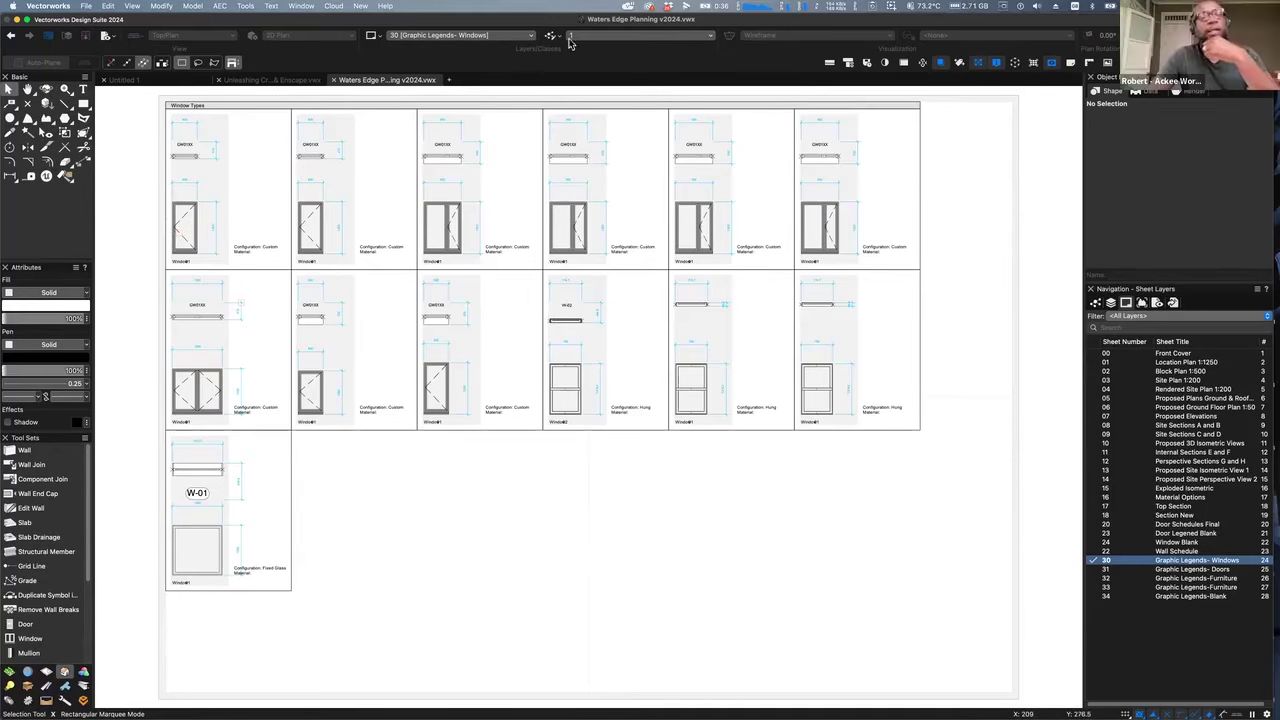
# Switch to the Unleashing Creativity presentation file, list its saved views and activate 09 Ecohome Demo & Viewport Styles
pyautogui.click(266, 80)
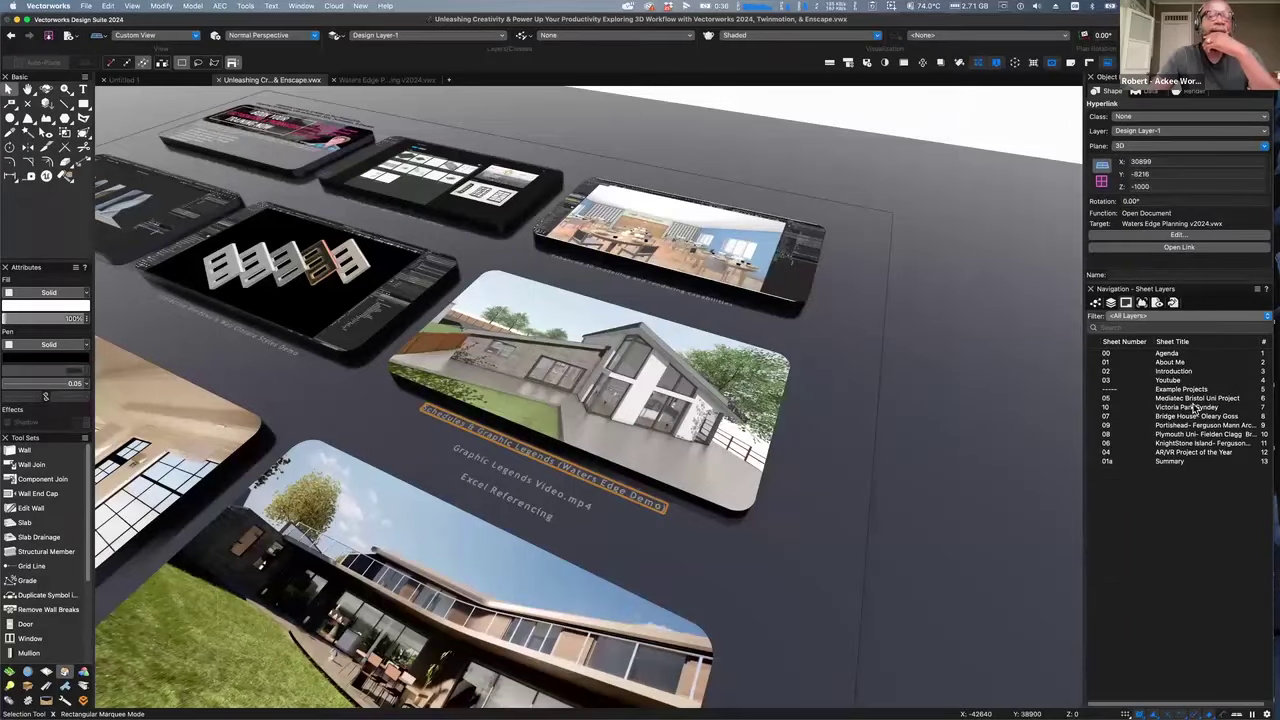
pyautogui.click(1156, 303)
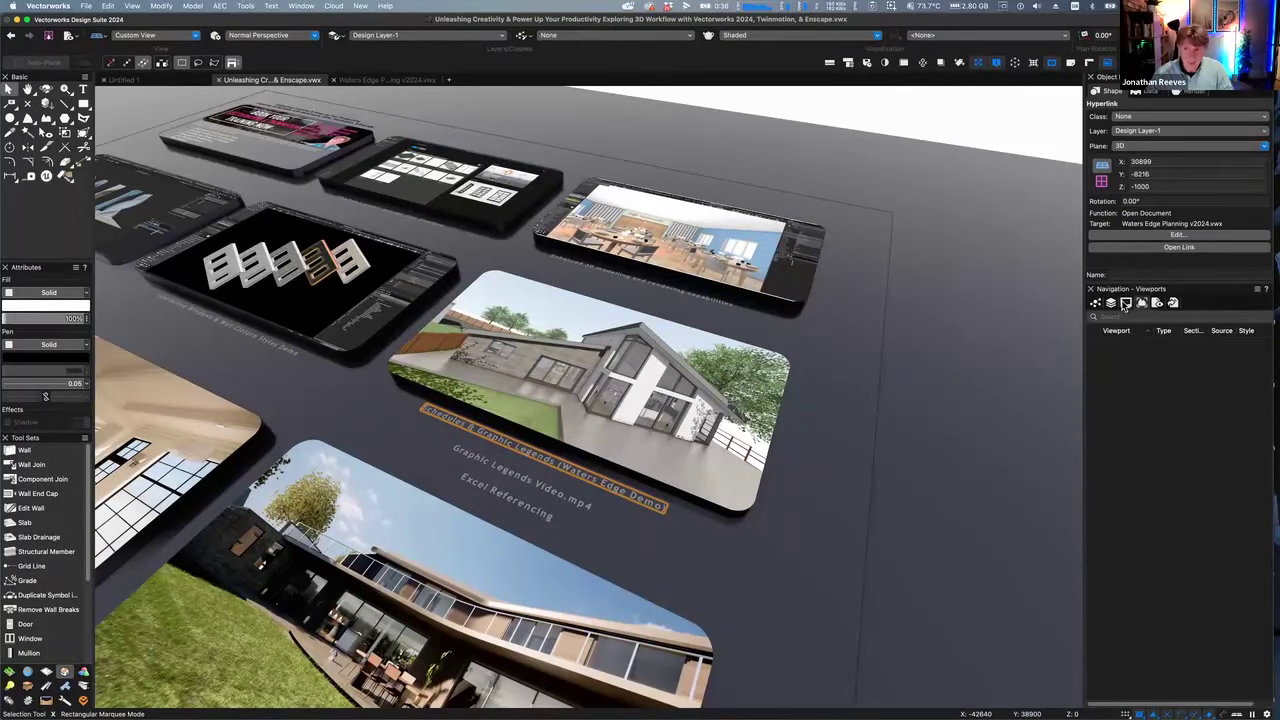
pyautogui.click(1156, 306)
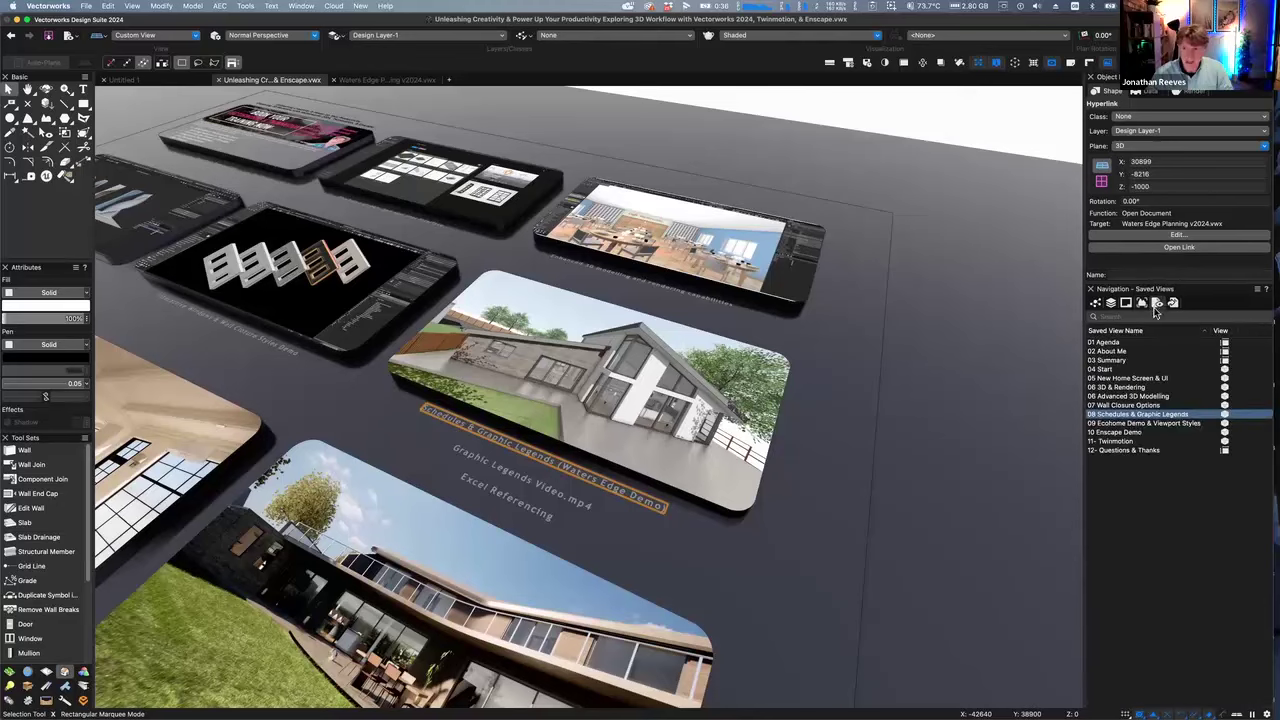
pyautogui.doubleClick(1137, 424)
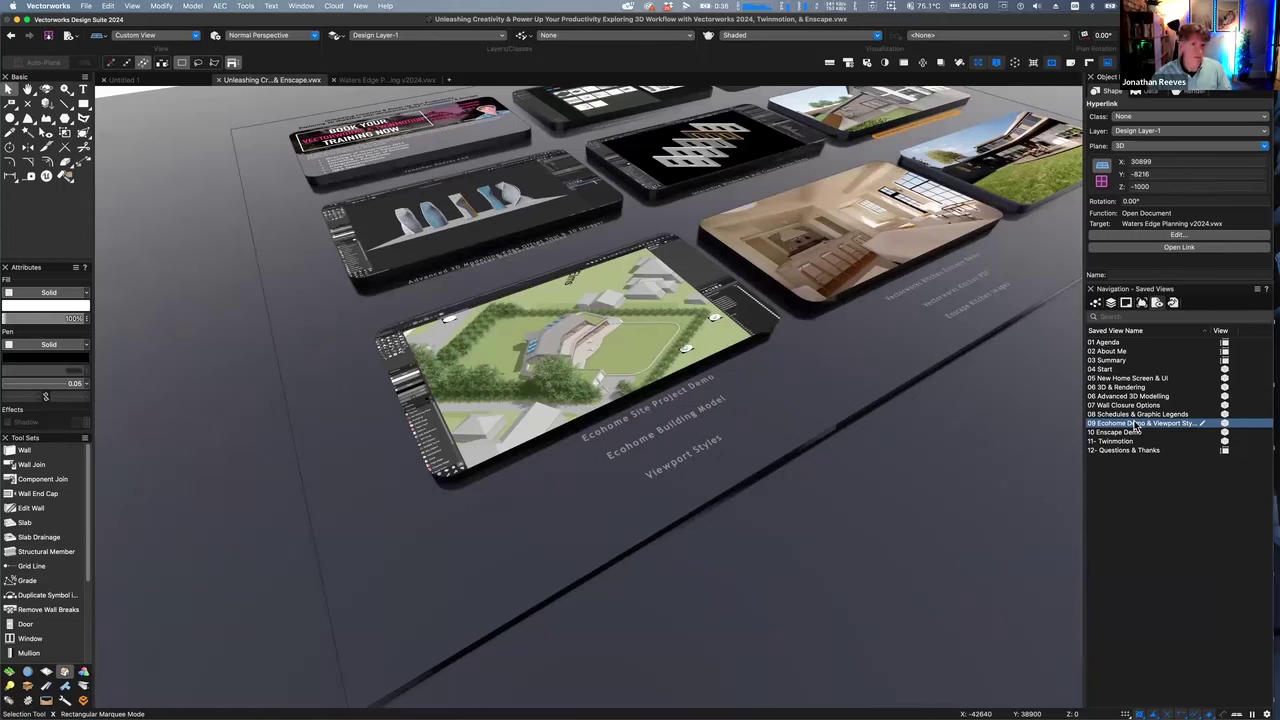
# Review the available import and export file formats without choosing one
pyautogui.click(86, 6)
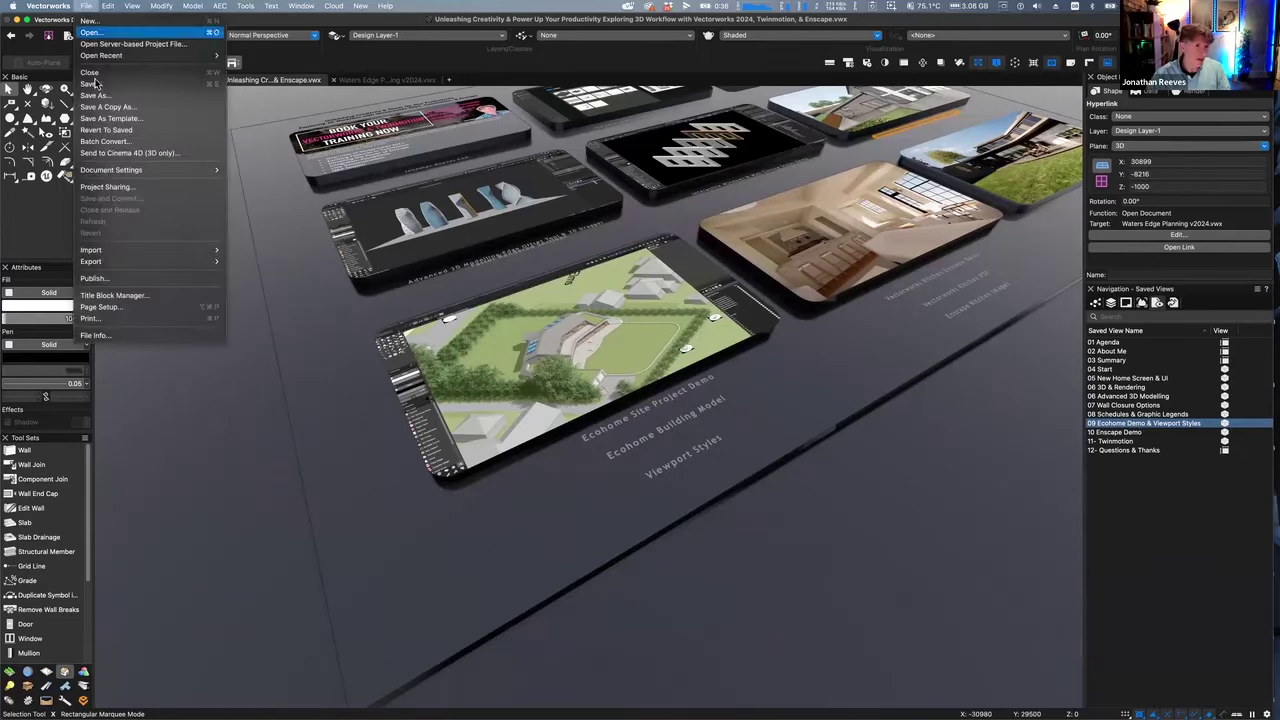
pyautogui.moveTo(137, 250)
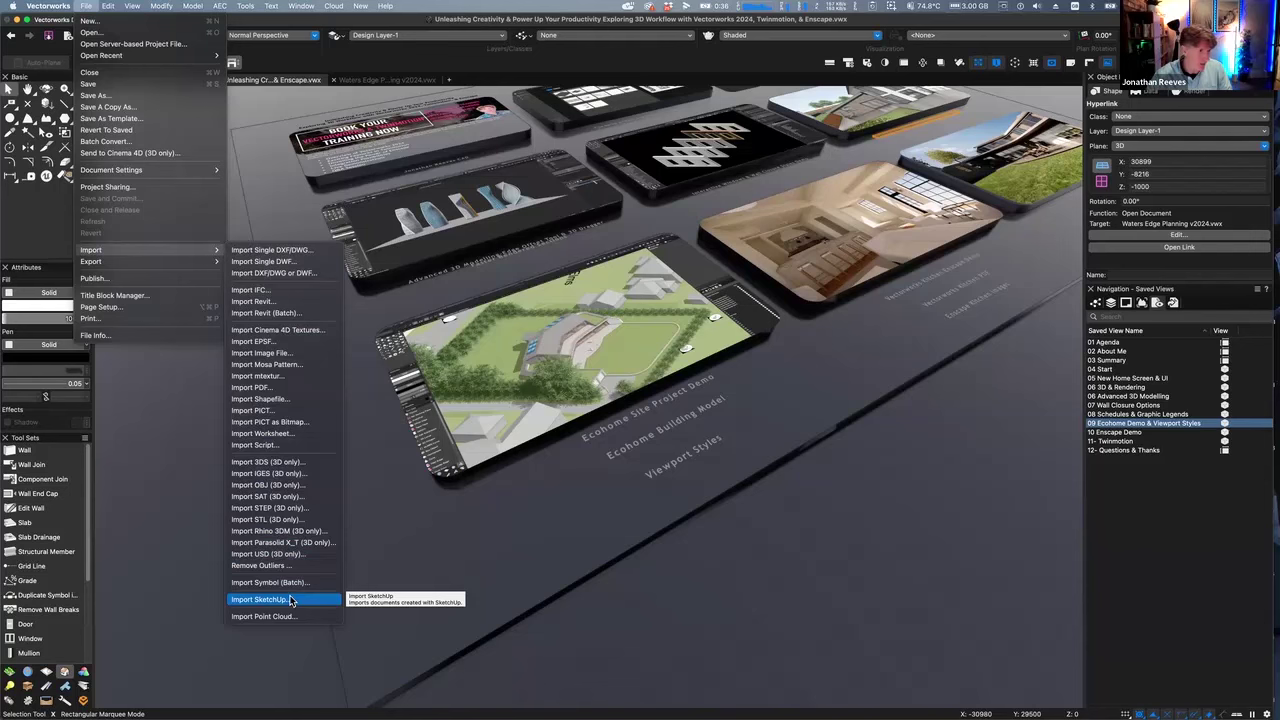
pyautogui.moveTo(173, 268)
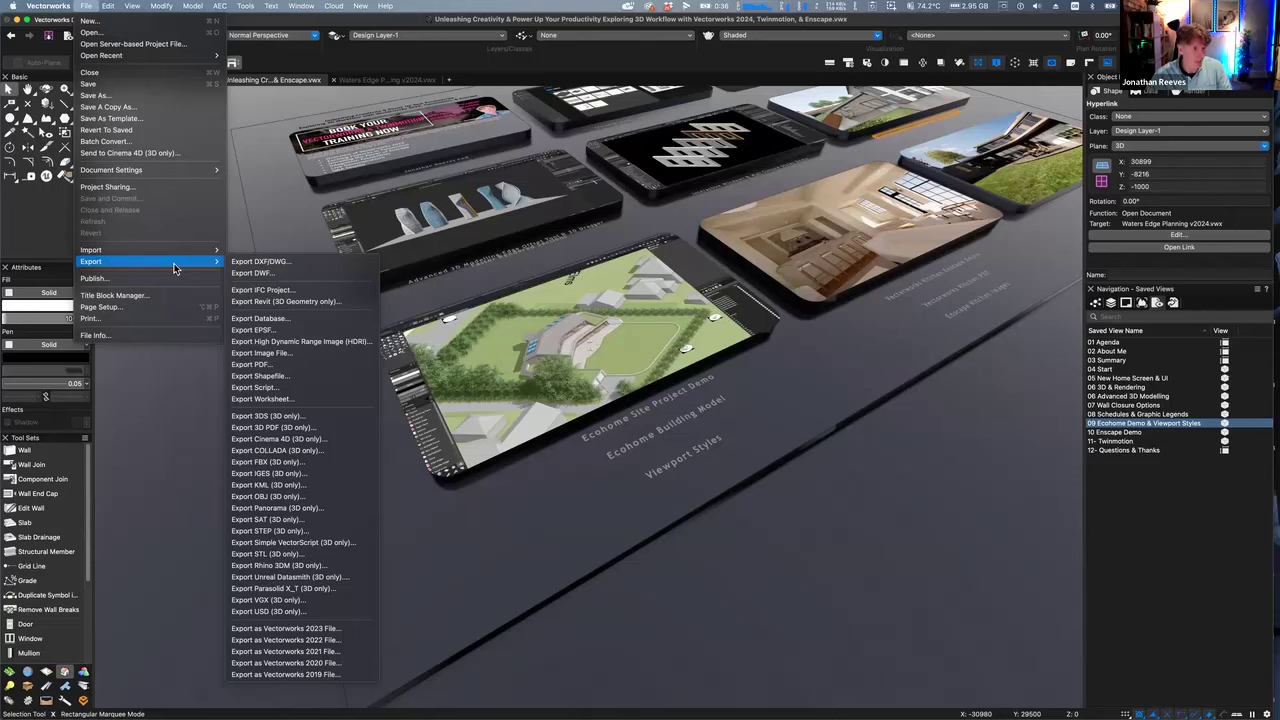
pyautogui.click(1162, 517)
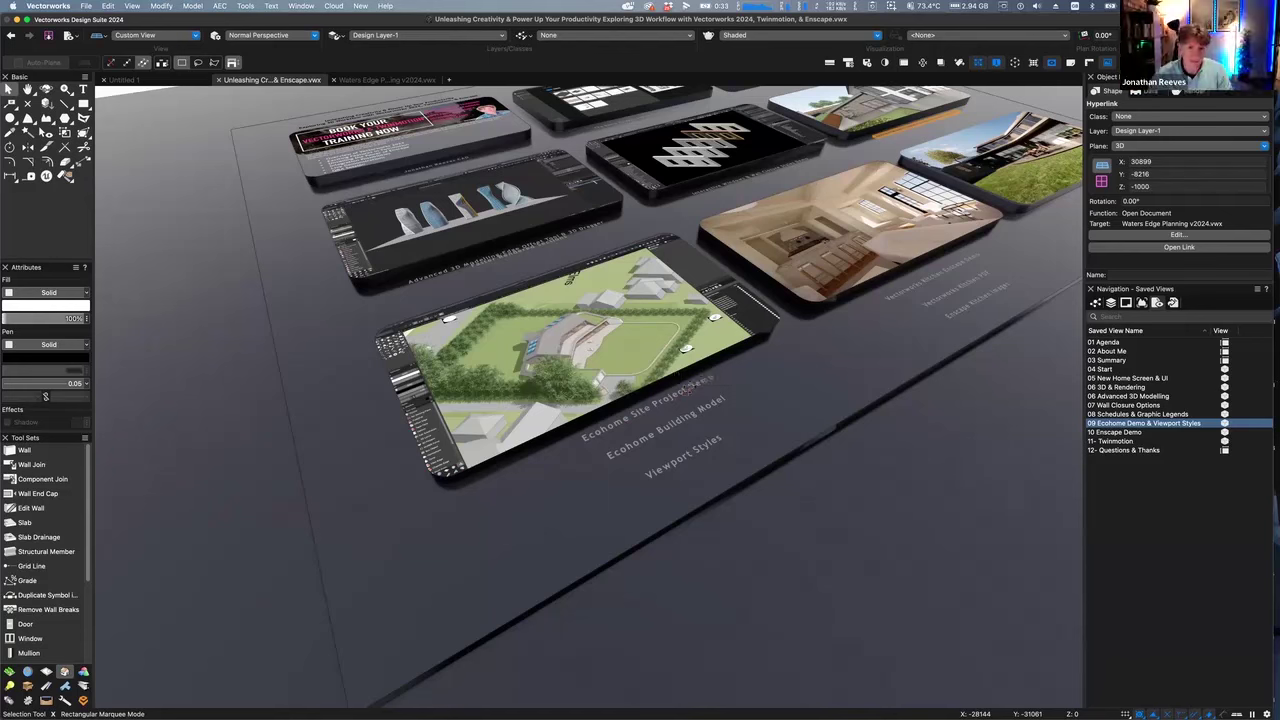
# Open the Eco Home Site Training file through the Ecohome Site Project Demo hyperlink
pyautogui.click(686, 390)
pyautogui.doubleClick(687, 393)
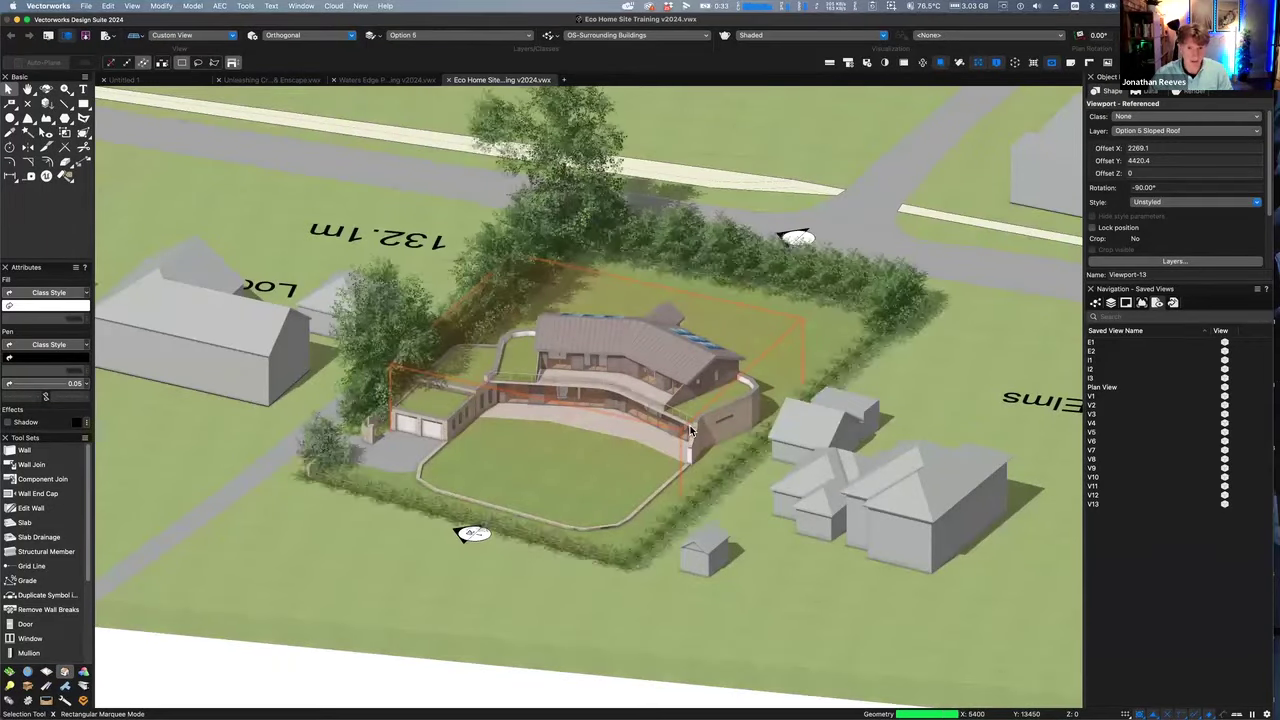
# Deselect the referenced viewport and examine the eco home model up close from a different angle
pyautogui.press('Escape')
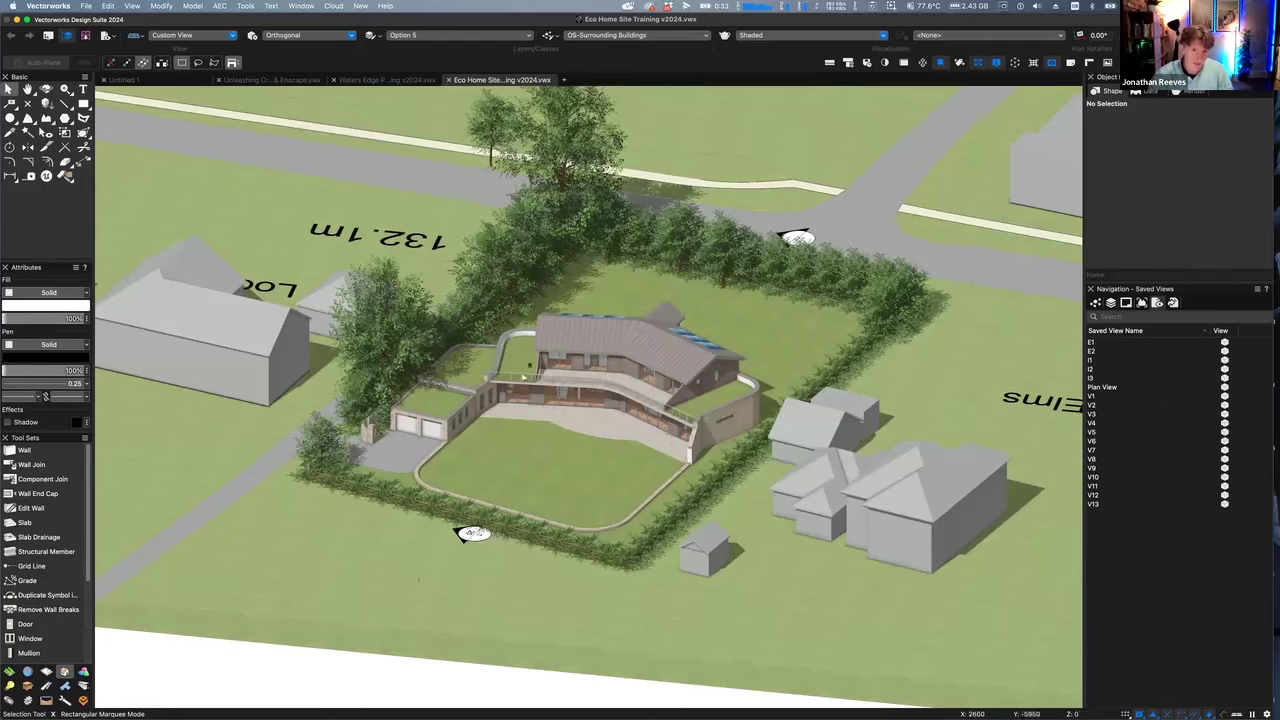
pyautogui.press('c')
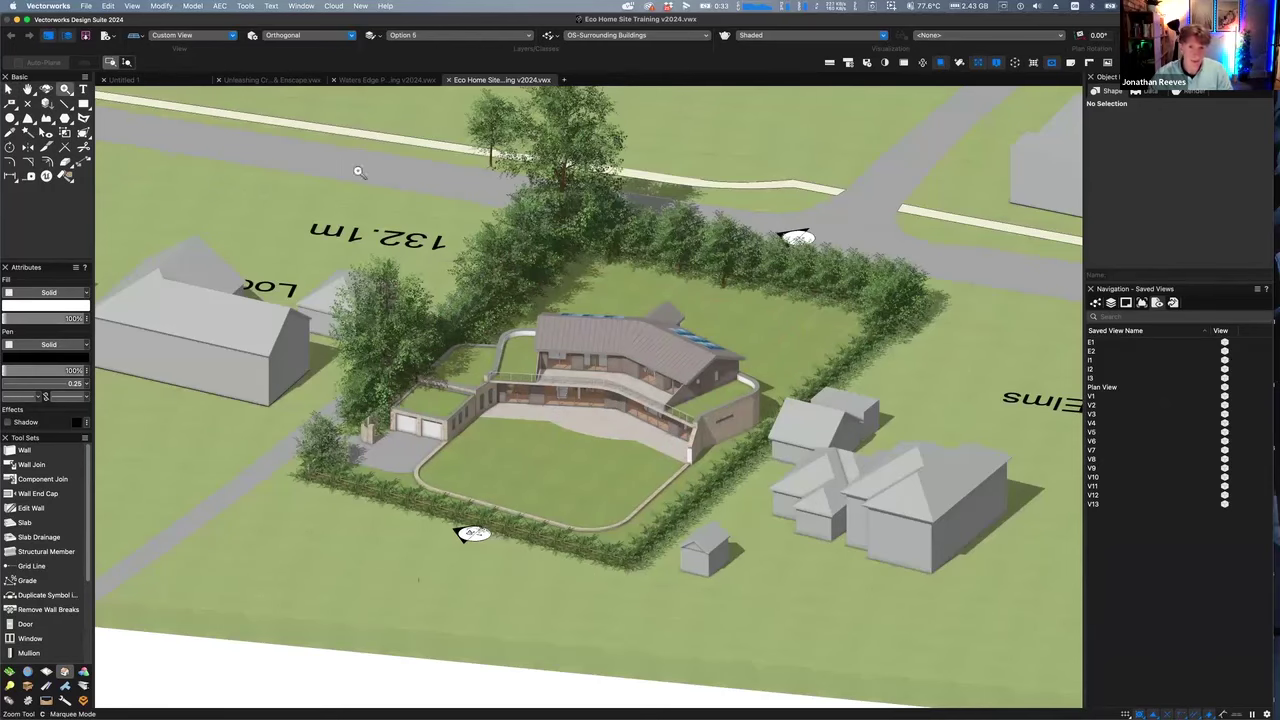
pyautogui.scroll(2, 893, 543)
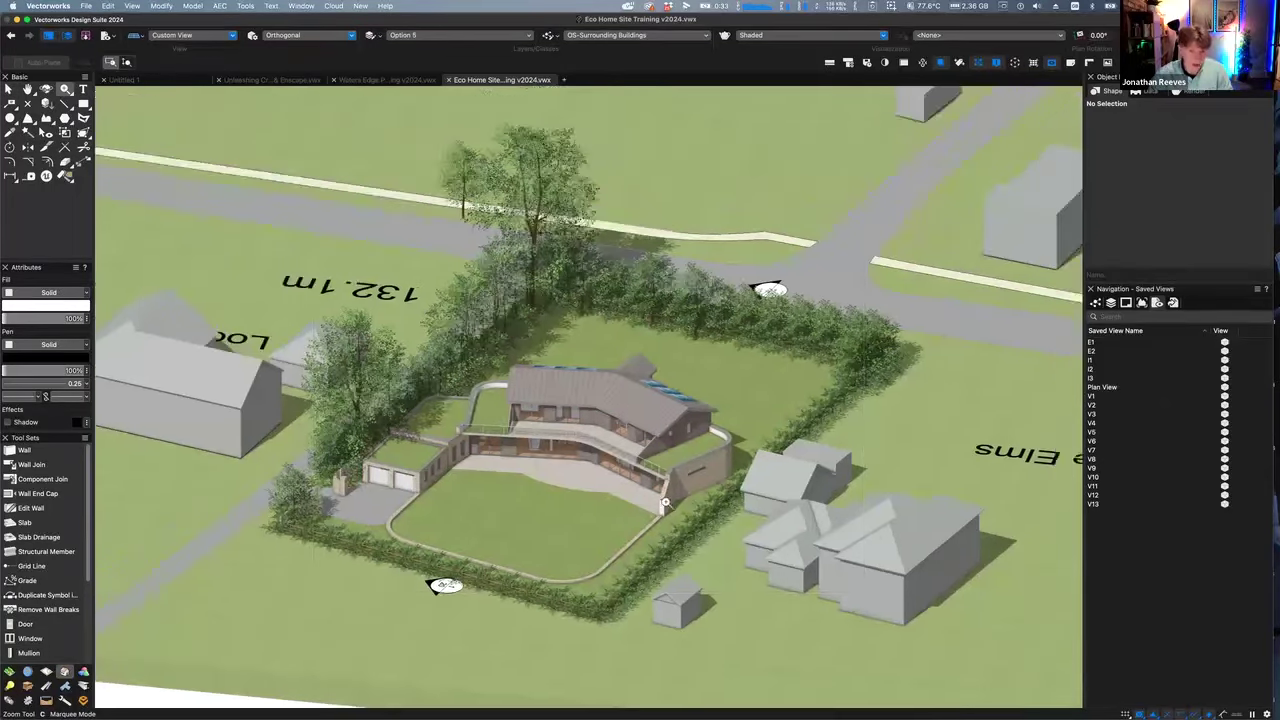
pyautogui.scroll(2, 665, 503)
pyautogui.hotkey('shift', 'c')
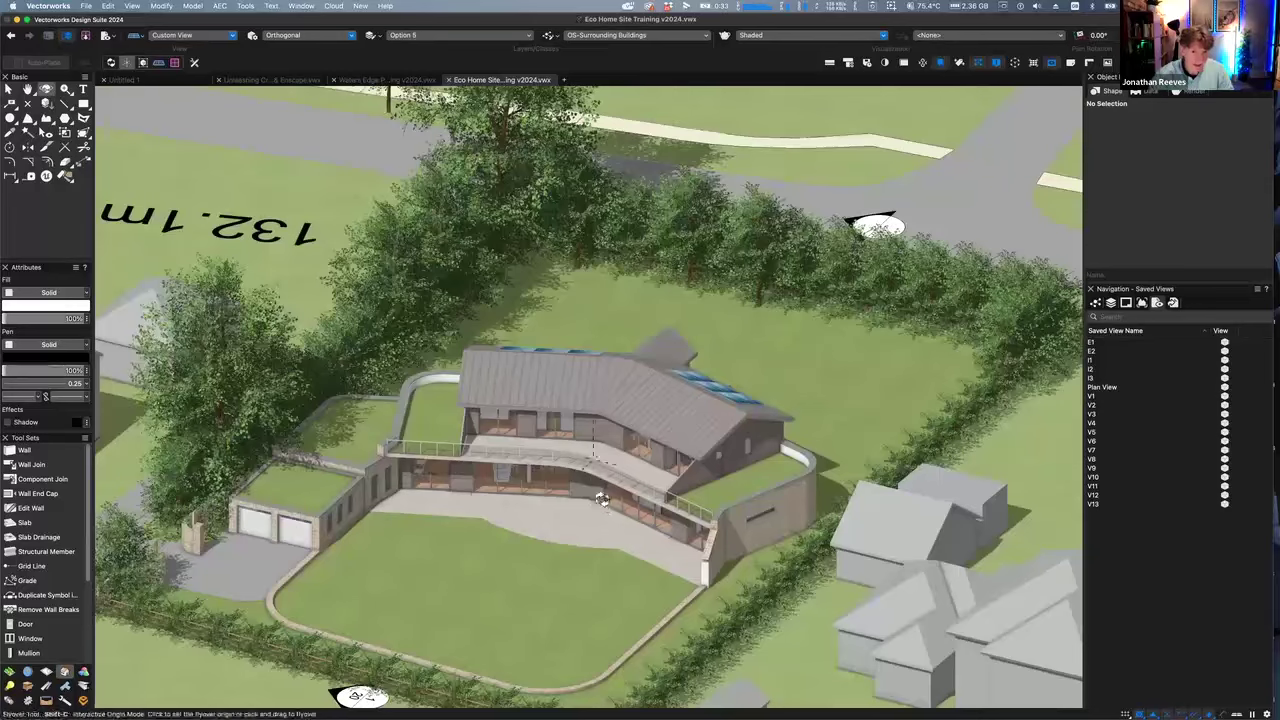
pyautogui.moveTo(585, 482); pyautogui.dragTo(1006, 337)
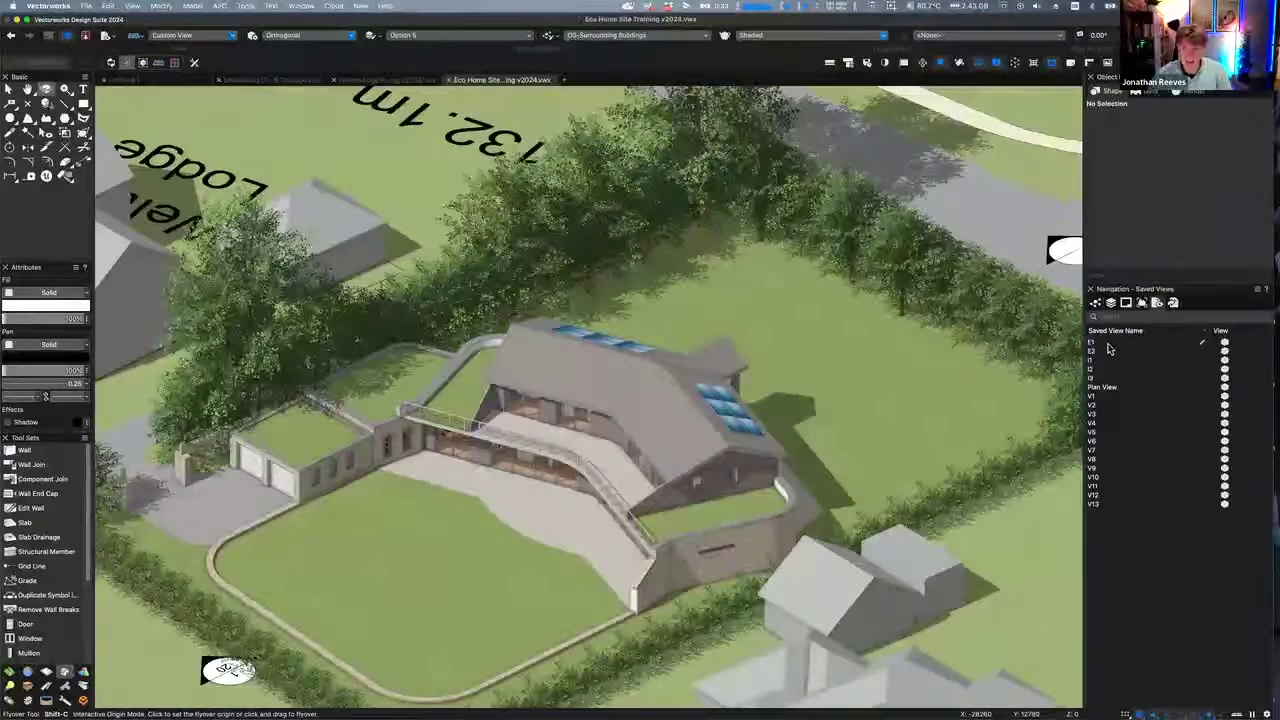
# Show the saved views E1, E2, I2, Plan View, V2 and V3 one after another
pyautogui.doubleClick(1107, 345)
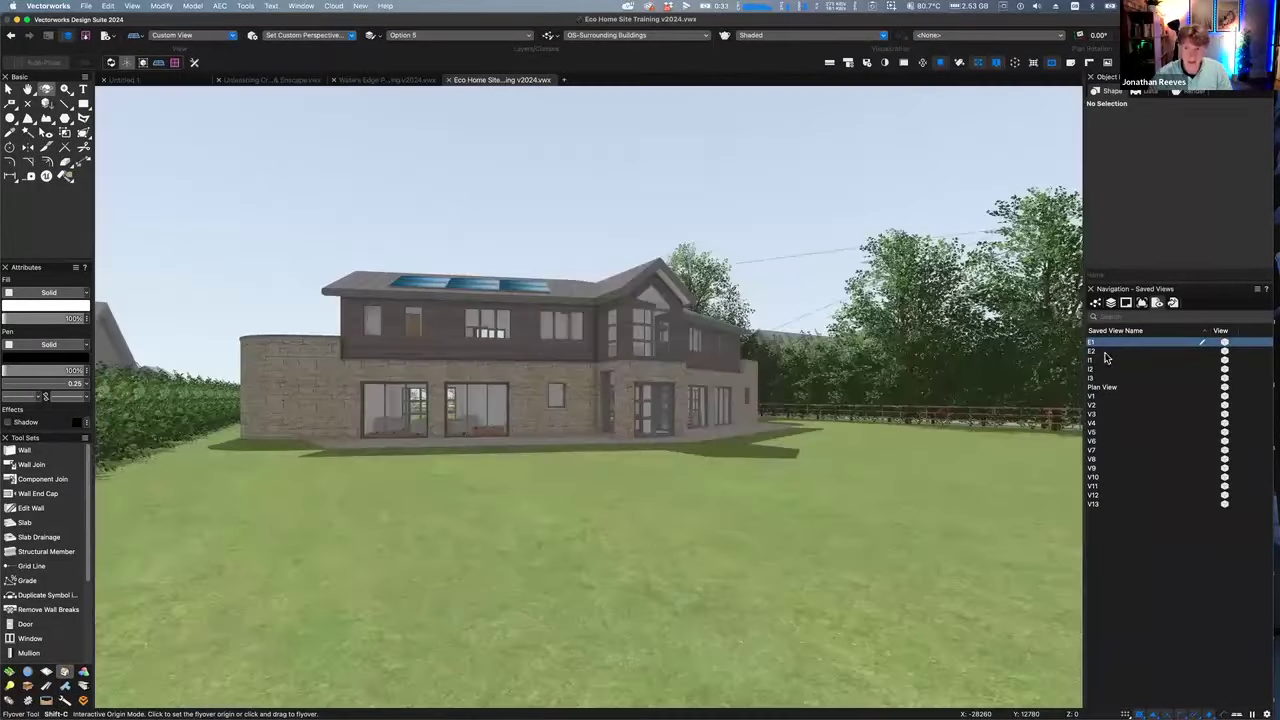
pyautogui.doubleClick(1105, 352)
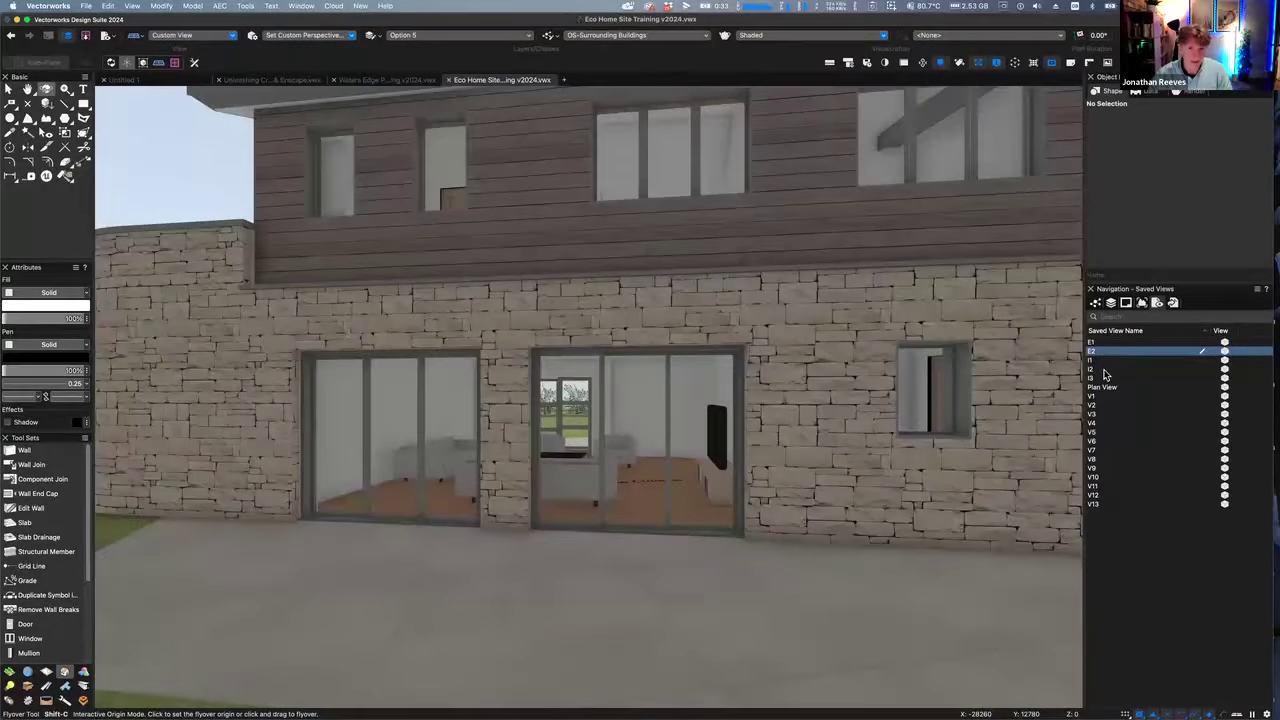
pyautogui.doubleClick(1104, 371)
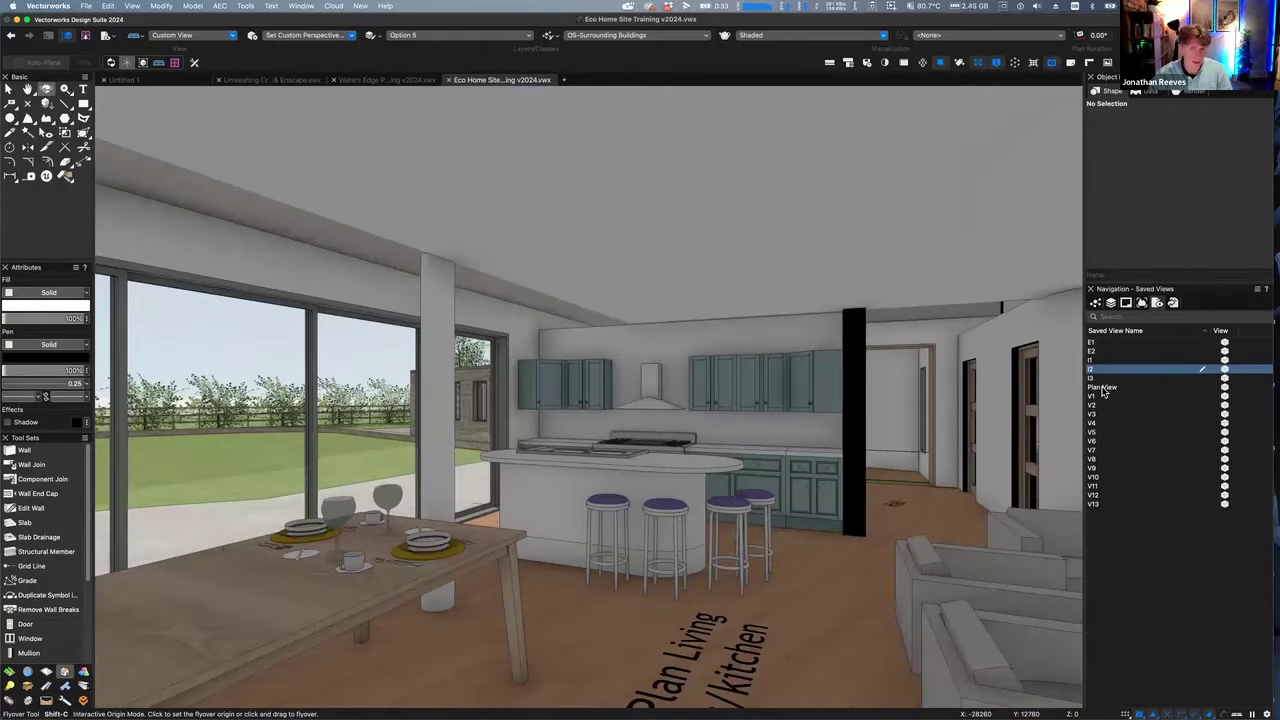
pyautogui.doubleClick(1103, 387)
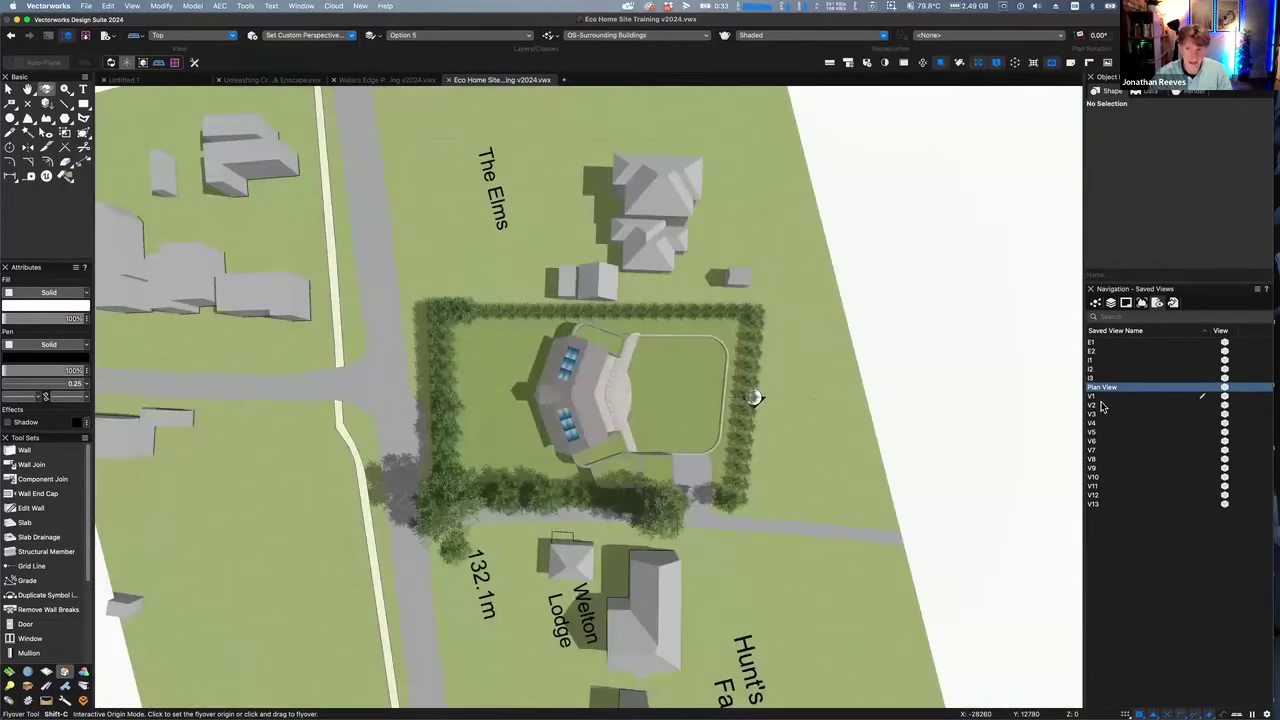
pyautogui.doubleClick(1102, 405)
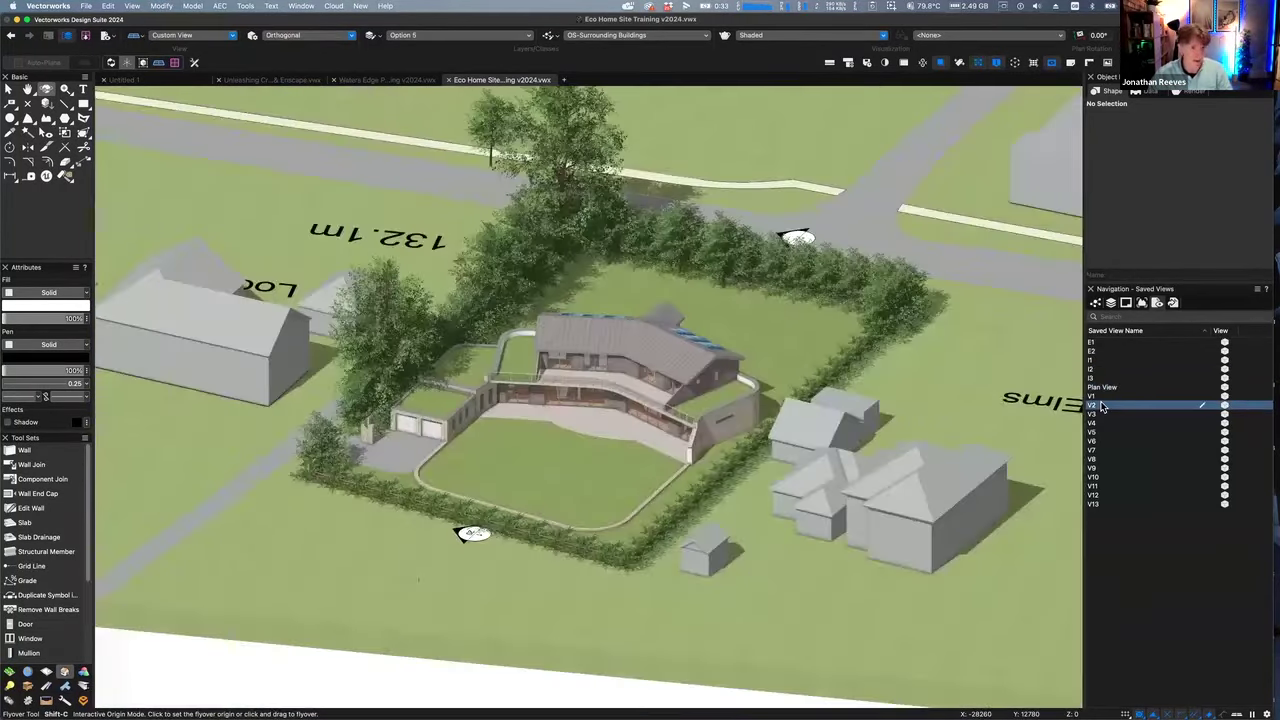
pyautogui.doubleClick(1101, 415)
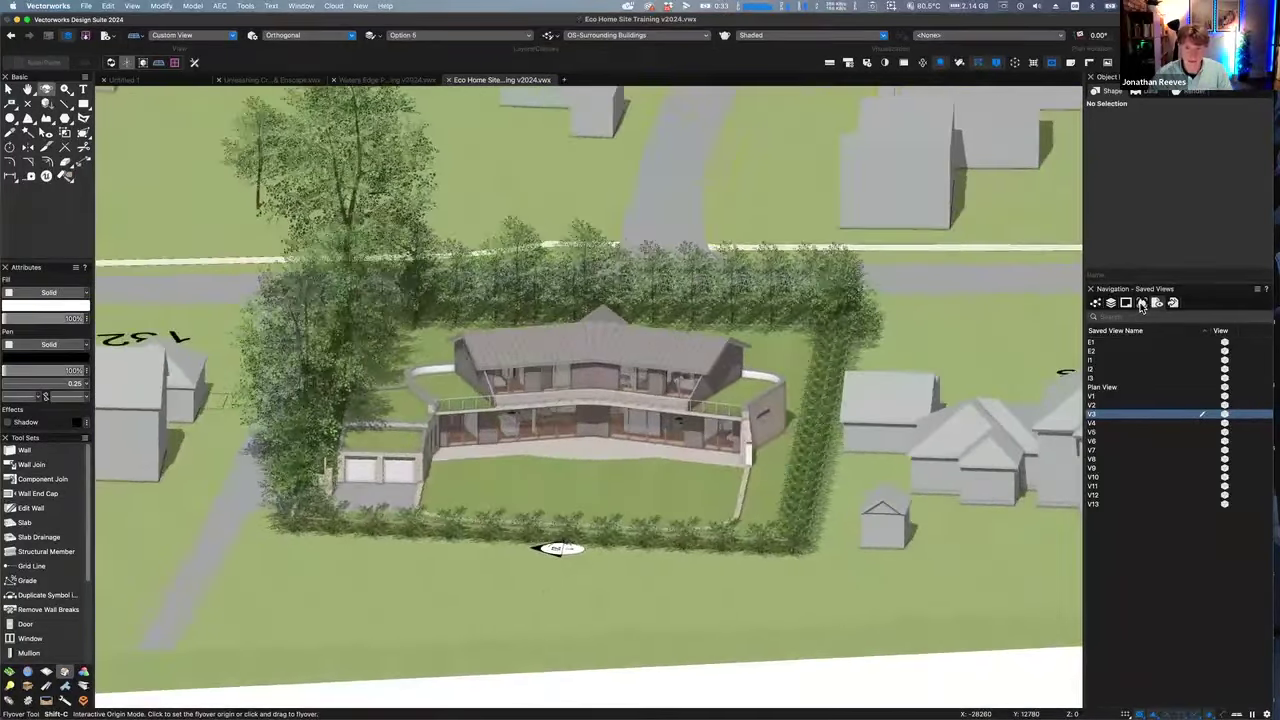
# List the sheet layers and review sheets 04, 05 and 06, finishing on 07 Proposed Roof Plan 1:100
pyautogui.click(1141, 304)
pyautogui.click(1126, 303)
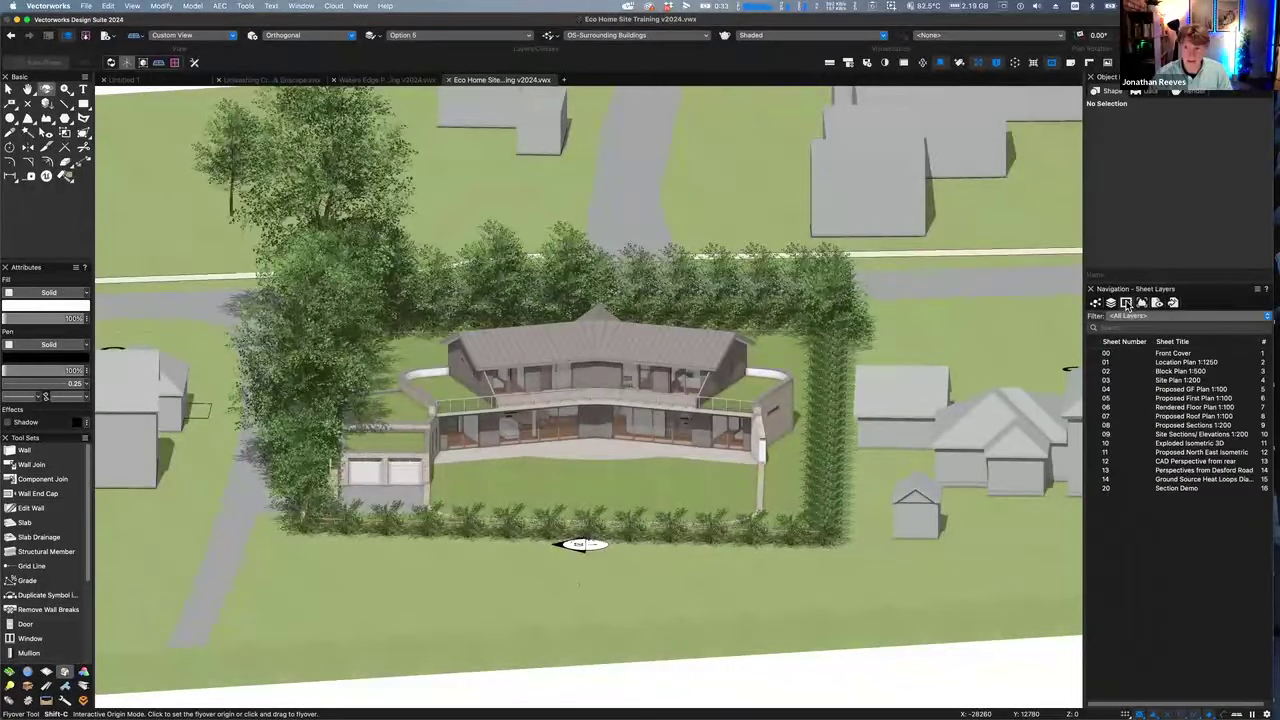
pyautogui.doubleClick(1172, 410)
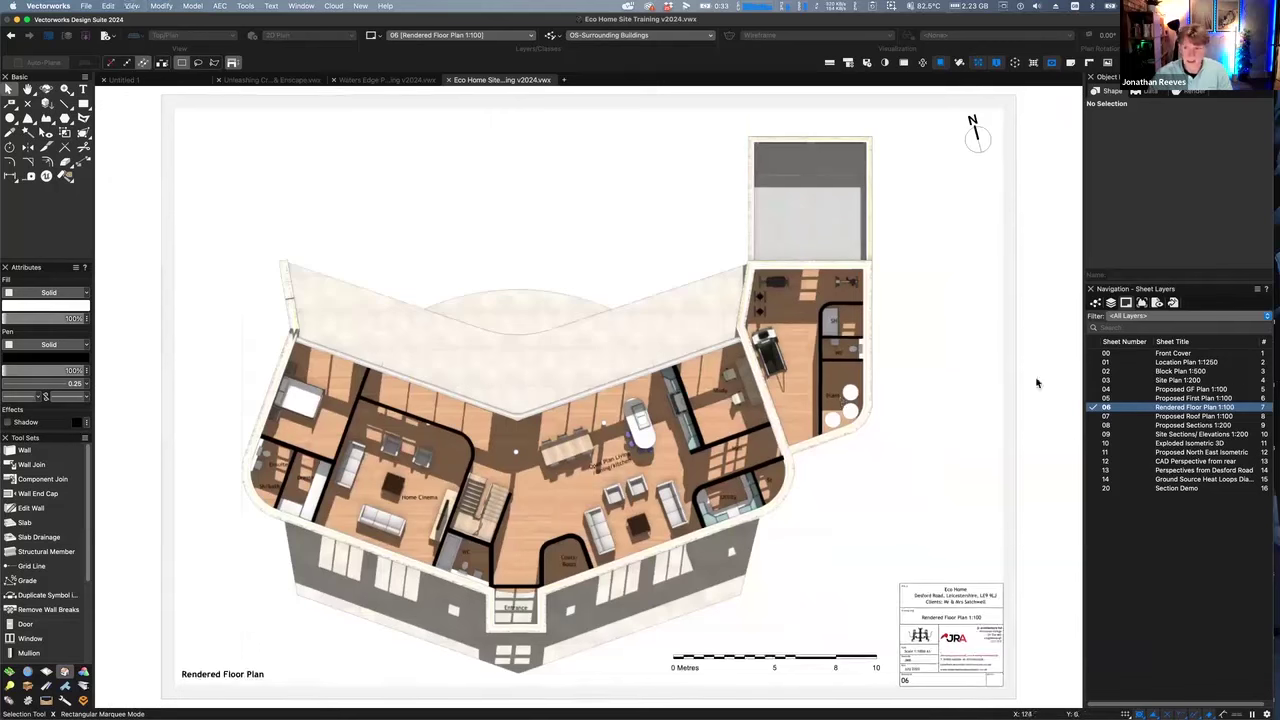
pyautogui.doubleClick(1192, 389)
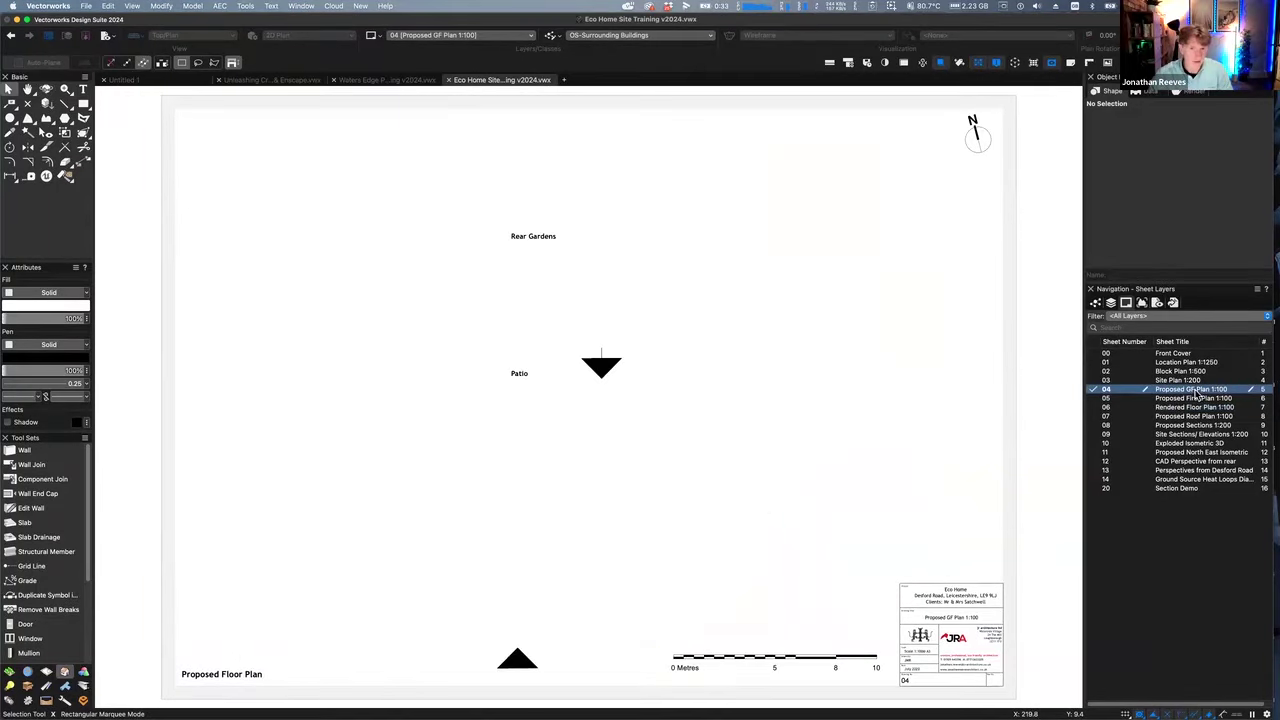
pyautogui.doubleClick(1196, 399)
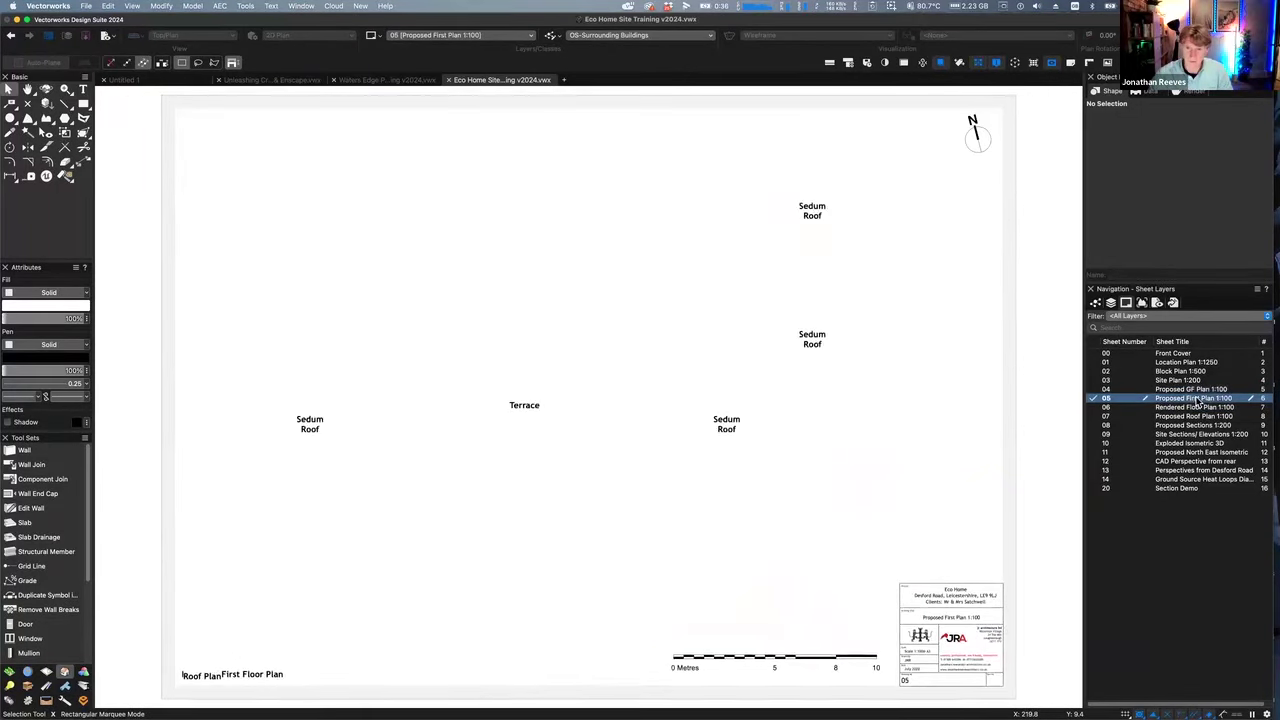
pyautogui.doubleClick(1193, 408)
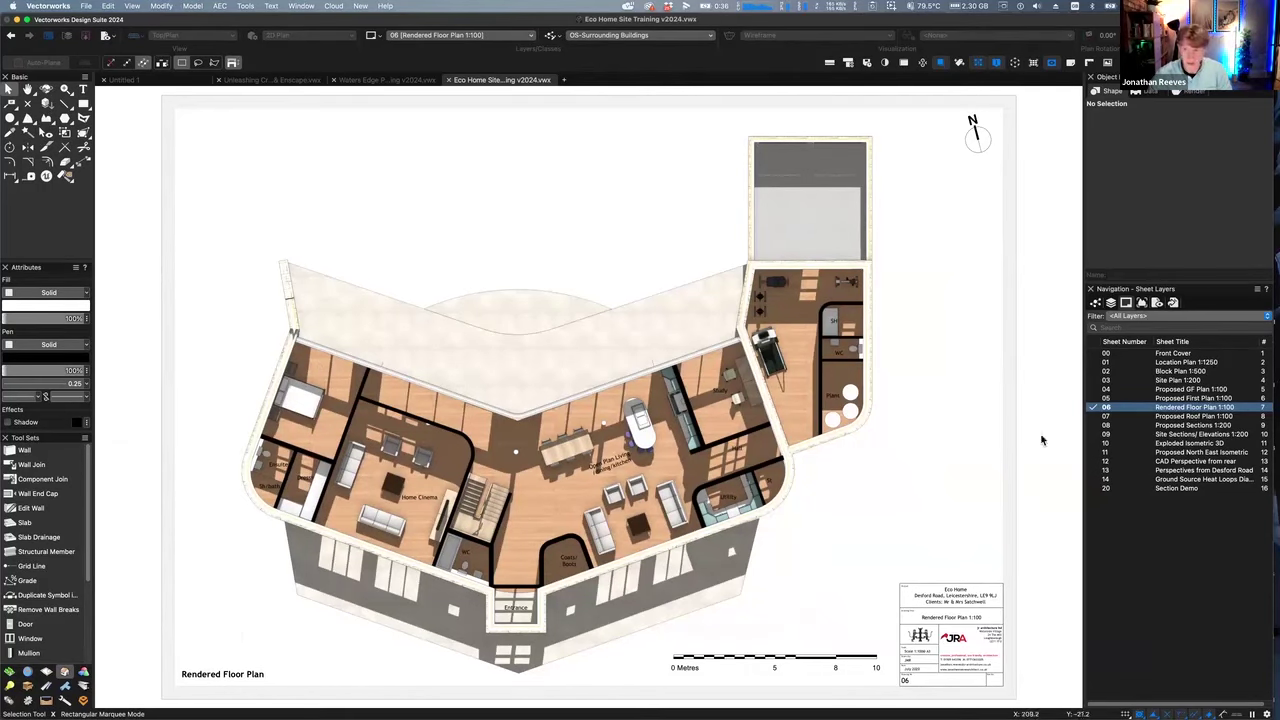
pyautogui.doubleClick(1183, 416)
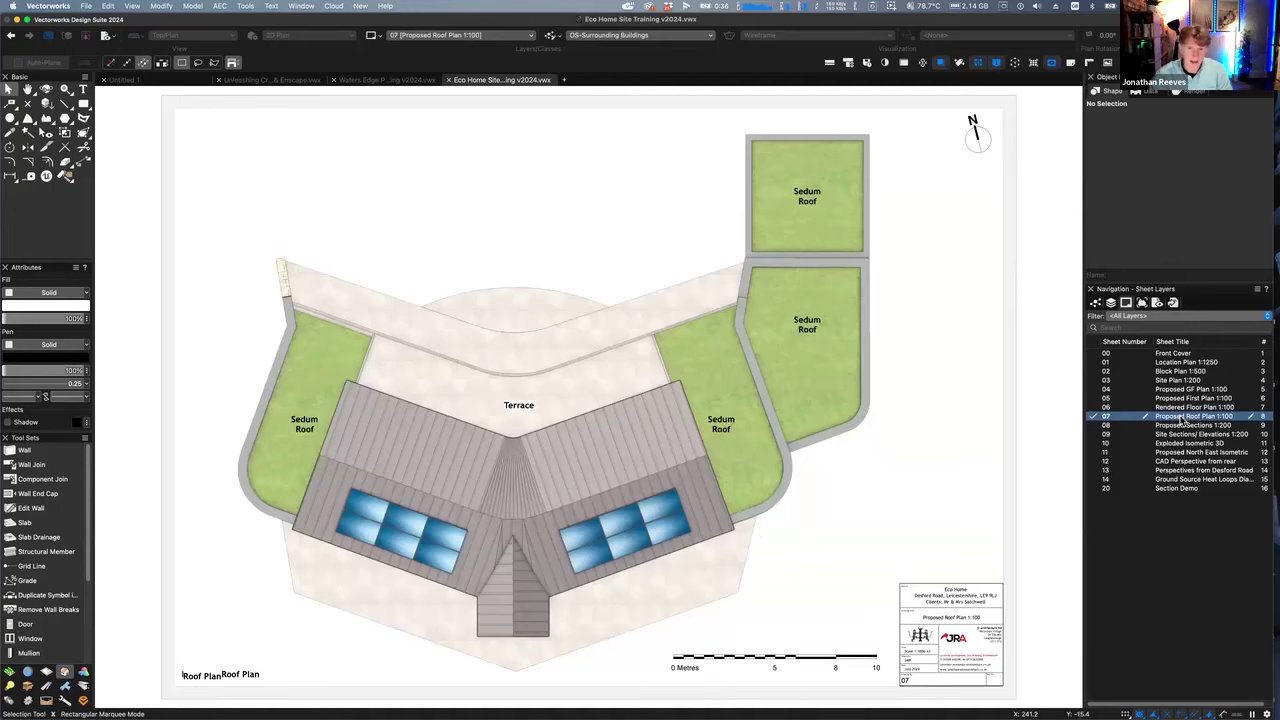
# Set the roof plan viewport's foreground render to Hidden Line
pyautogui.press('super+a')
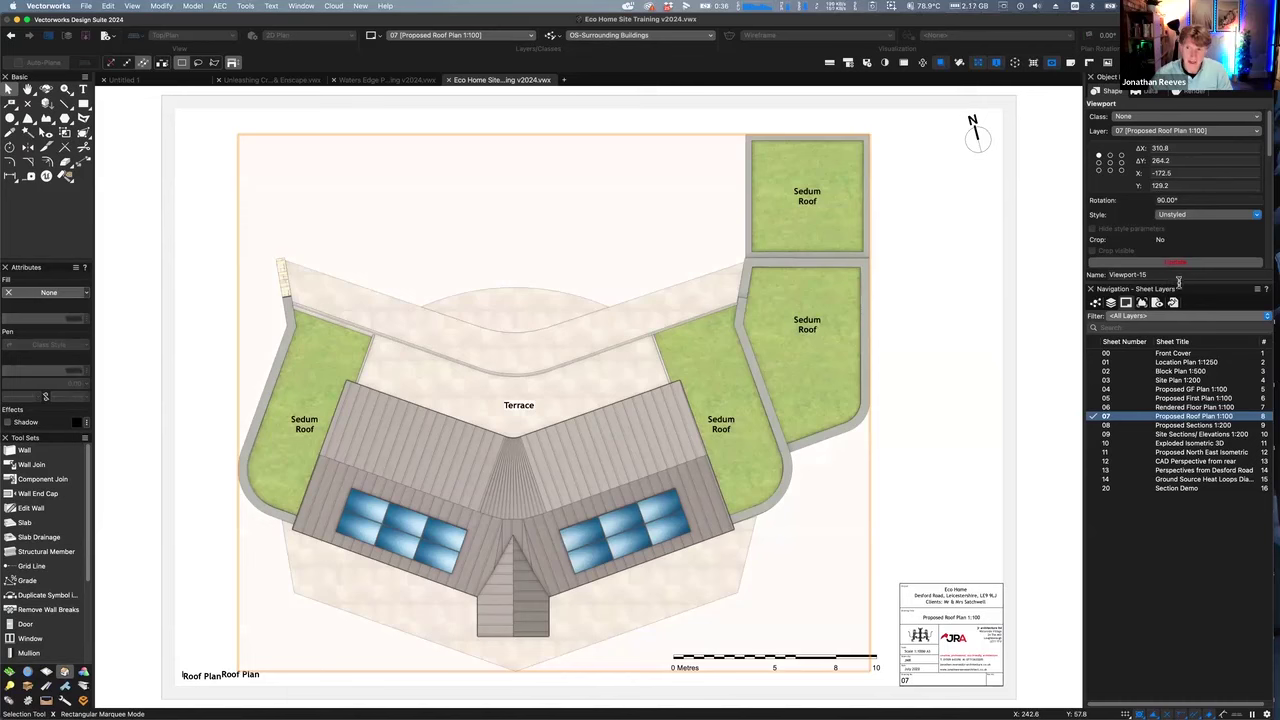
pyautogui.moveTo(1179, 283); pyautogui.dragTo(1190, 446)
pyautogui.scroll(-5, 1170, 320)
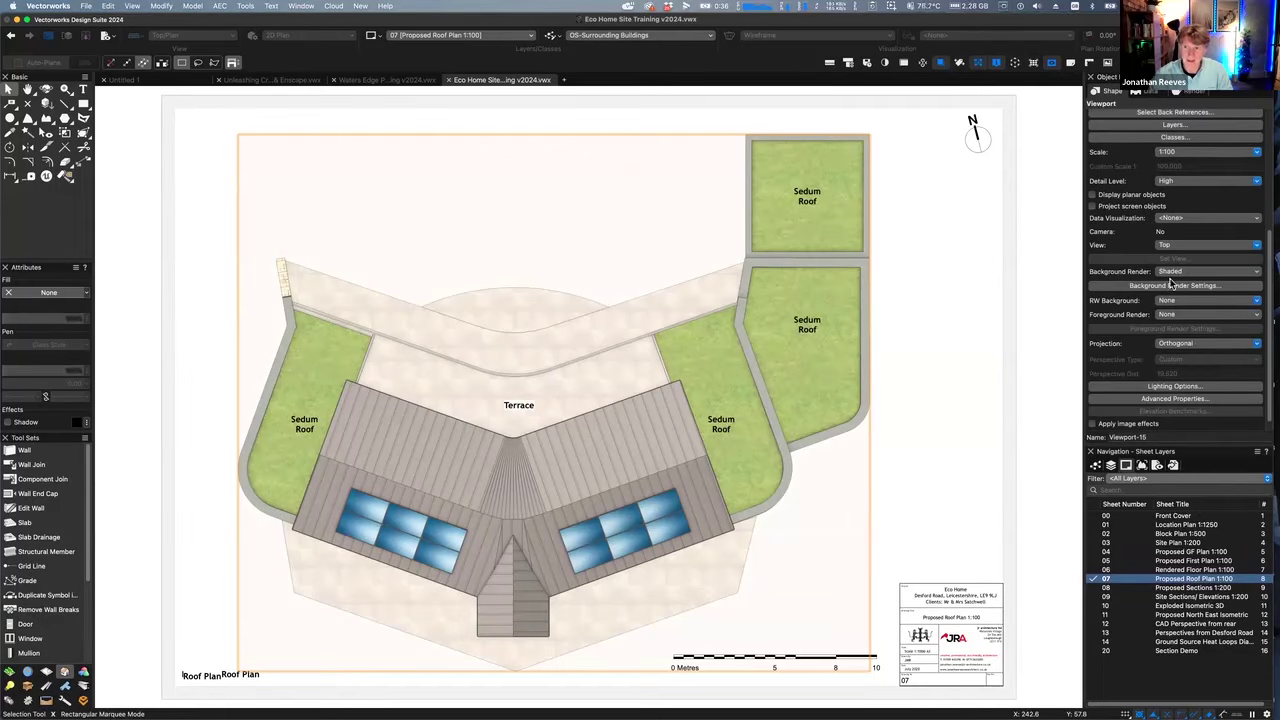
pyautogui.click(1180, 314)
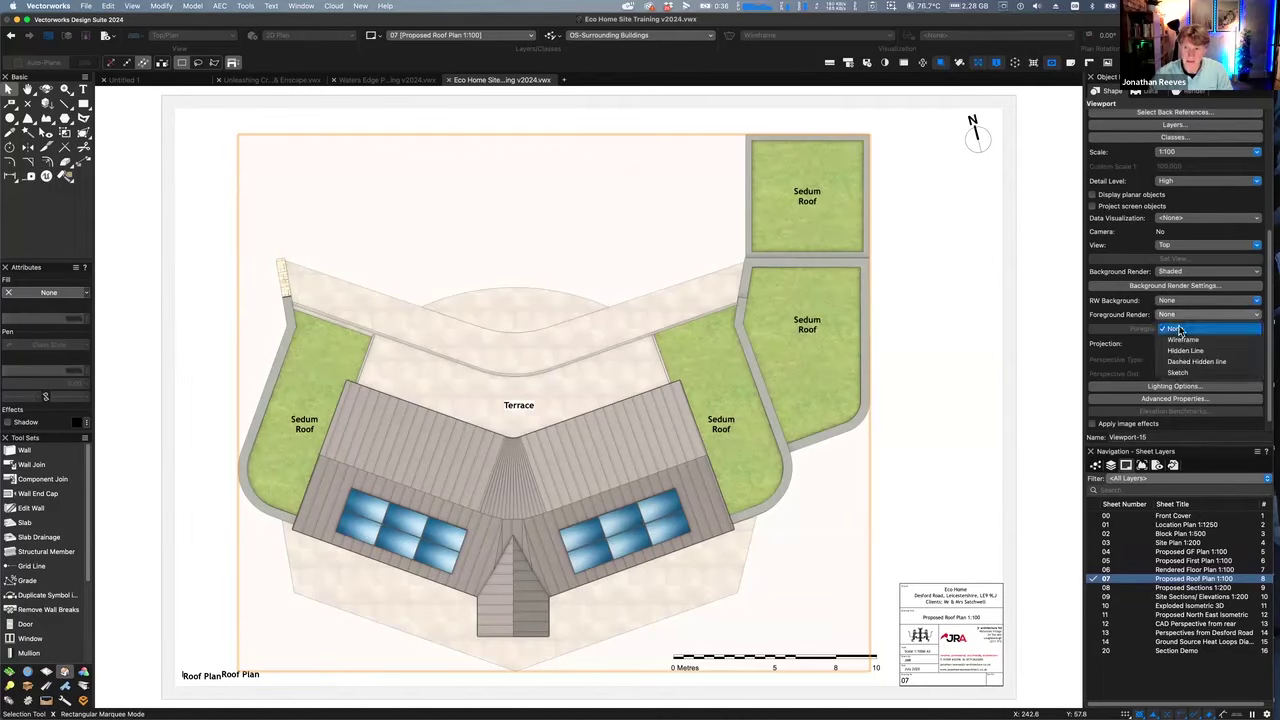
pyautogui.click(1180, 332)
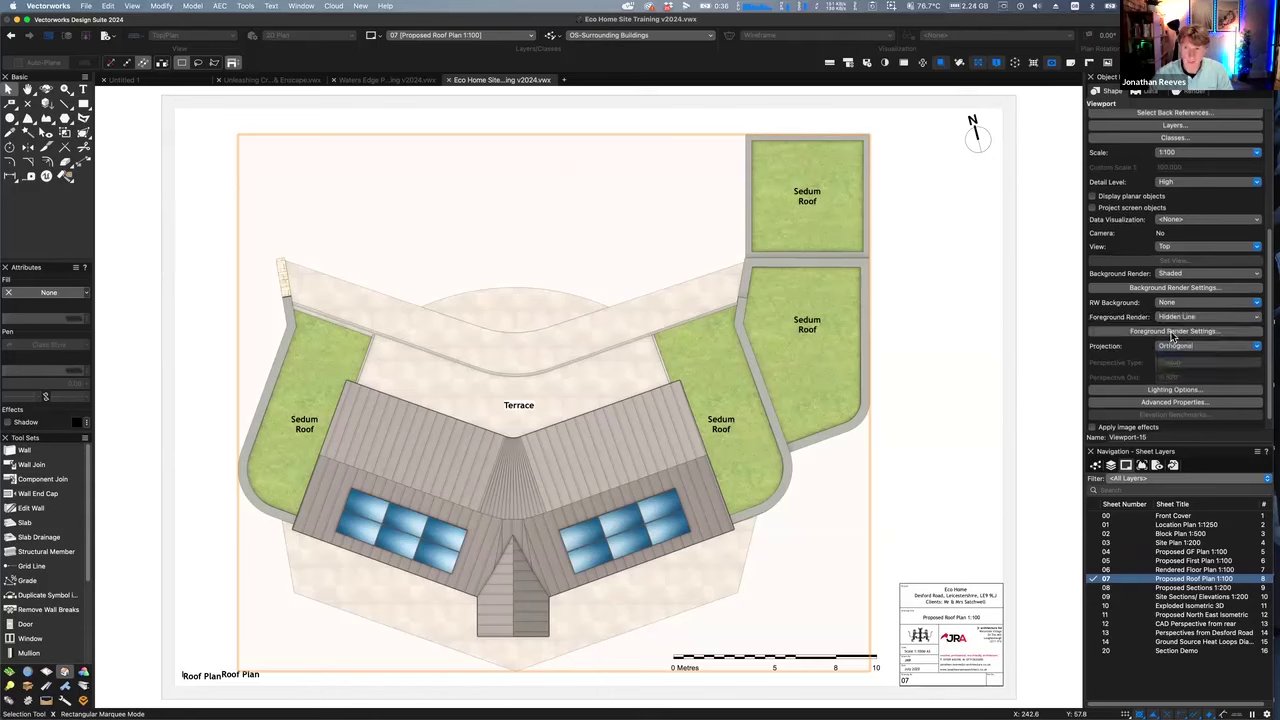
# Try a stronger wobble for the Rough sketch style in the Hidden Line render settings, discard the changes and deselect the viewport
pyautogui.click(1172, 332)
pyautogui.click(600, 216)
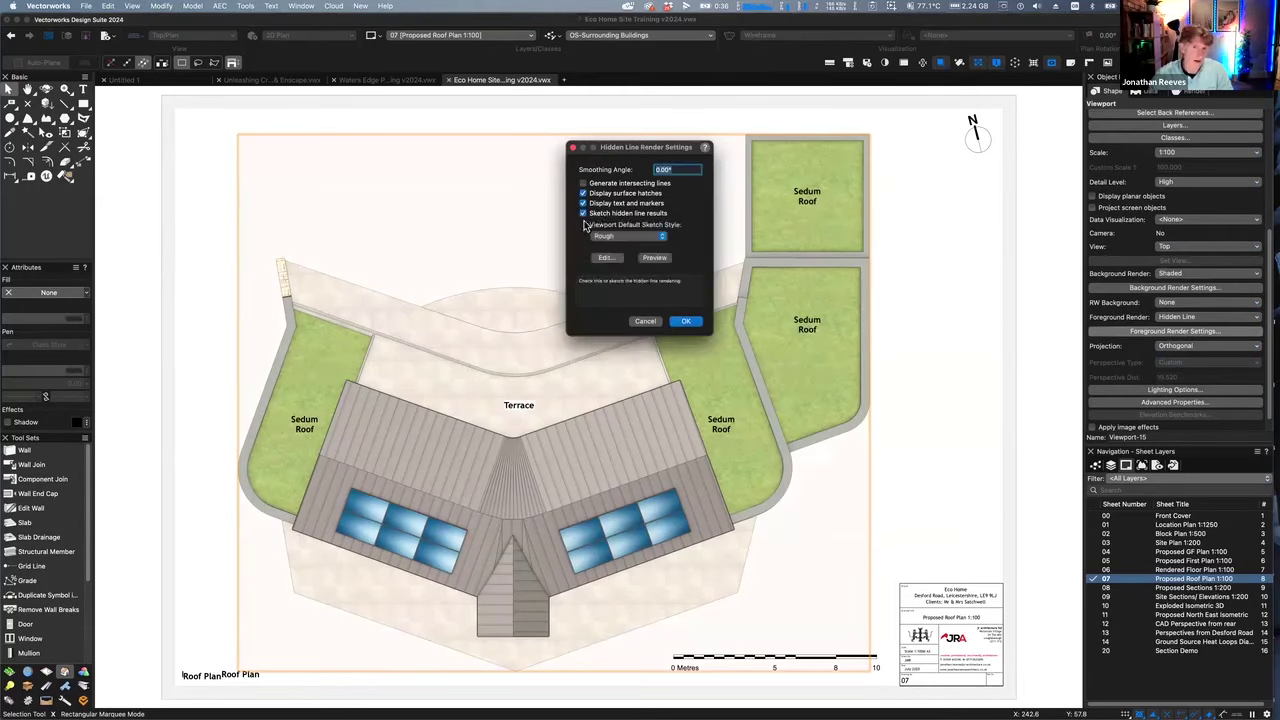
pyautogui.click(606, 257)
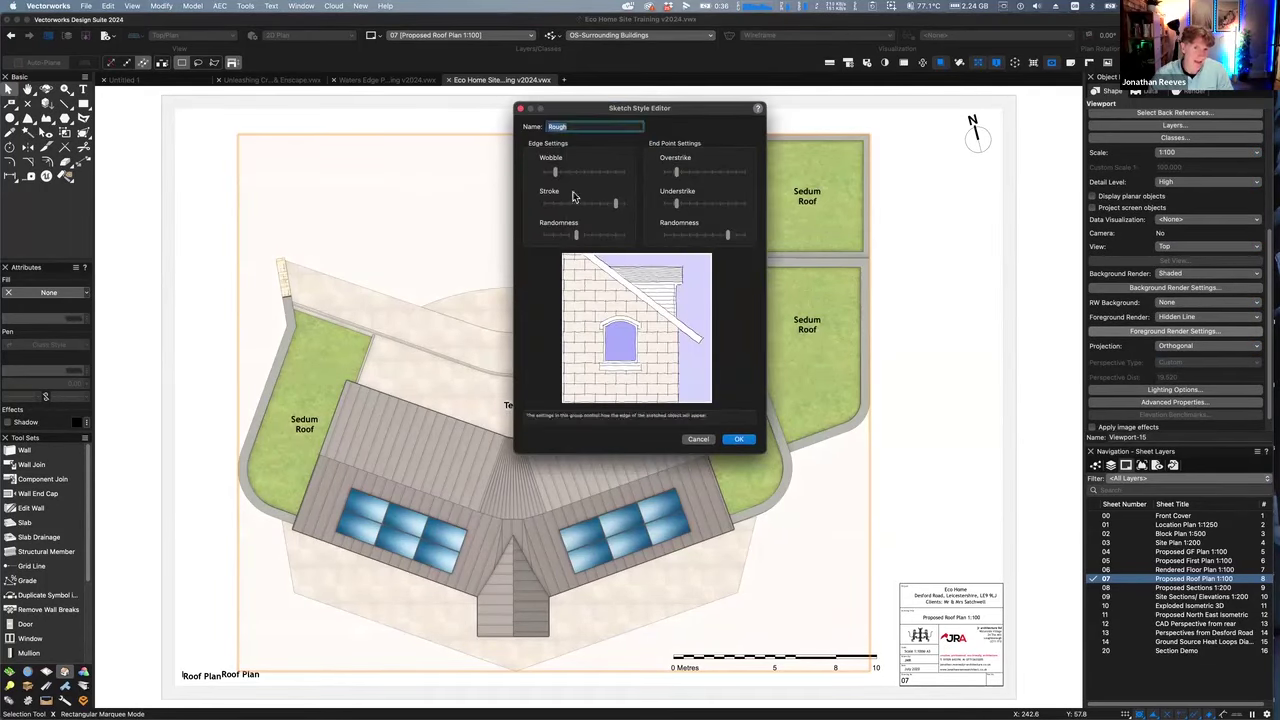
pyautogui.moveTo(556, 172); pyautogui.dragTo(571, 174)
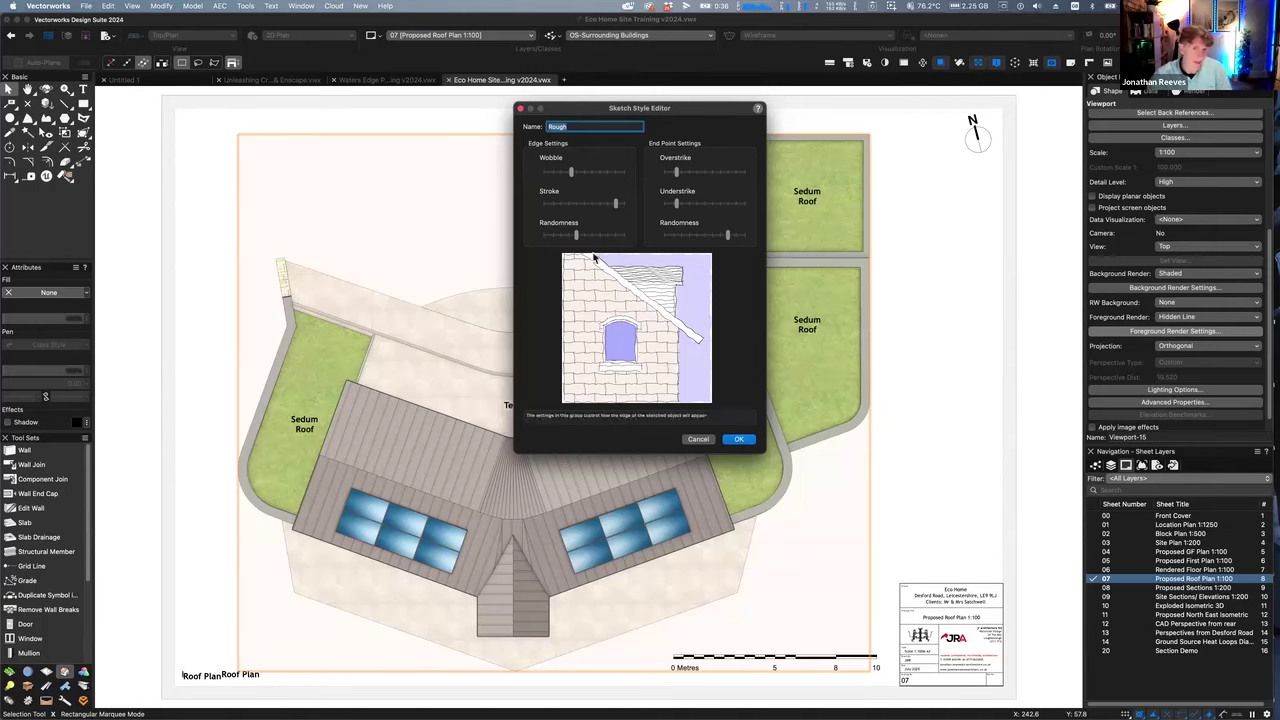
pyautogui.click(697, 440)
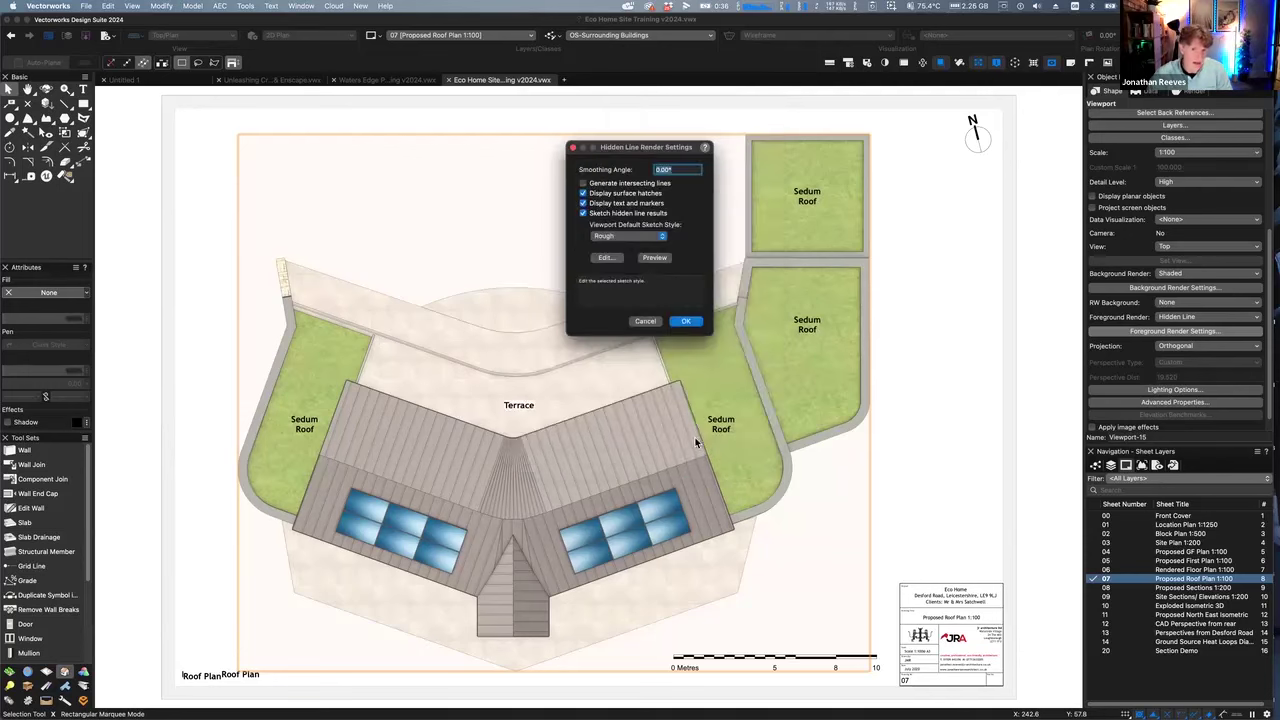
pyautogui.click(652, 323)
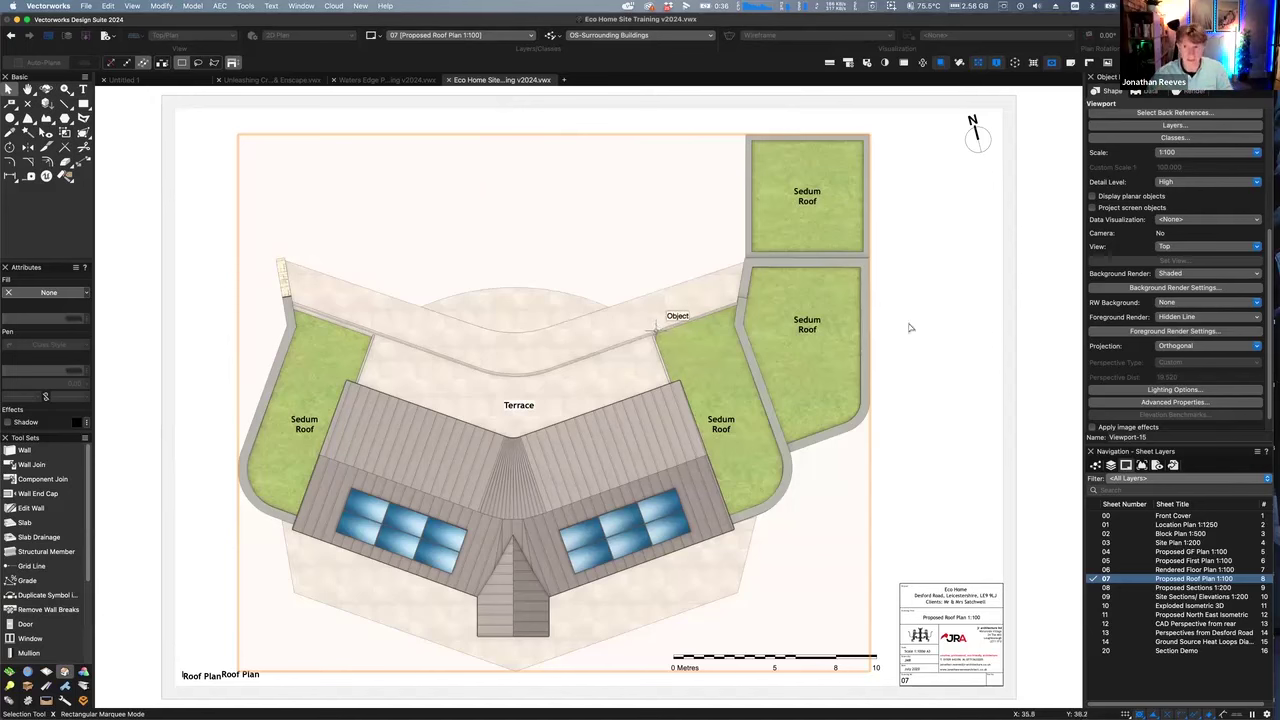
pyautogui.click(934, 289)
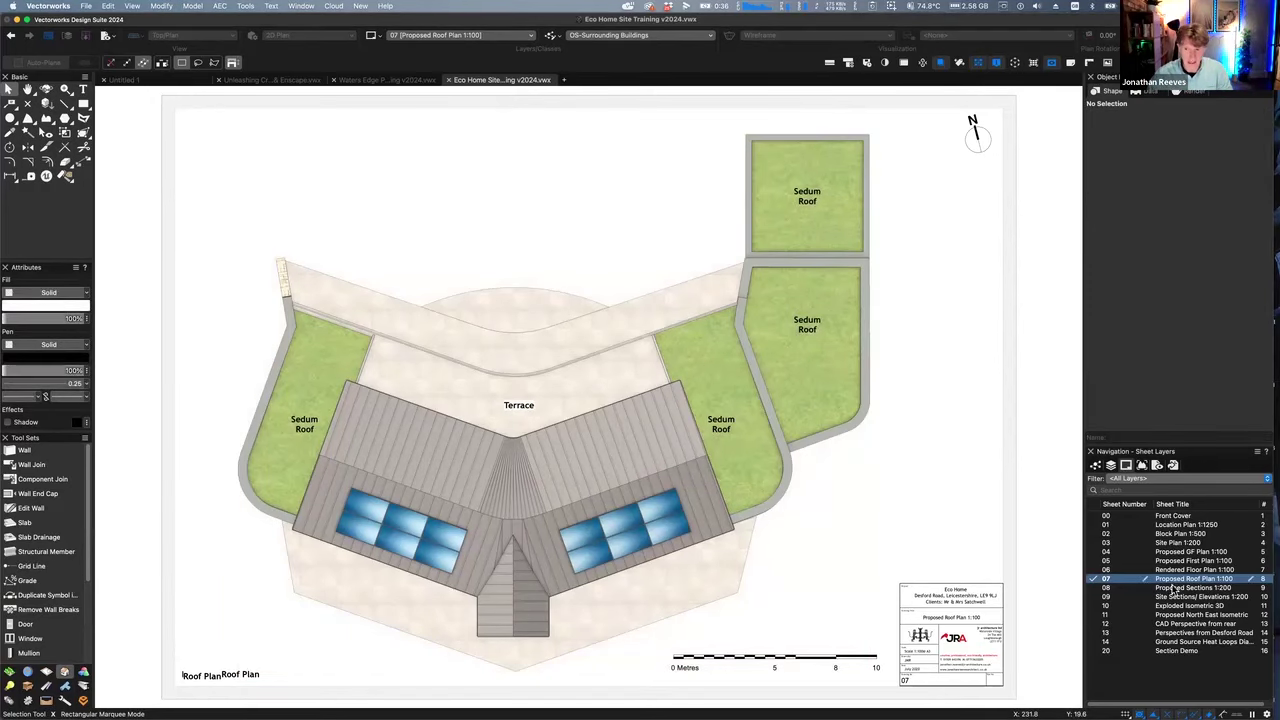
# Open sheet 08 Proposed Sections 1:200 and select only the Section A-A viewport to examine its render settings
pyautogui.doubleClick(1173, 587)
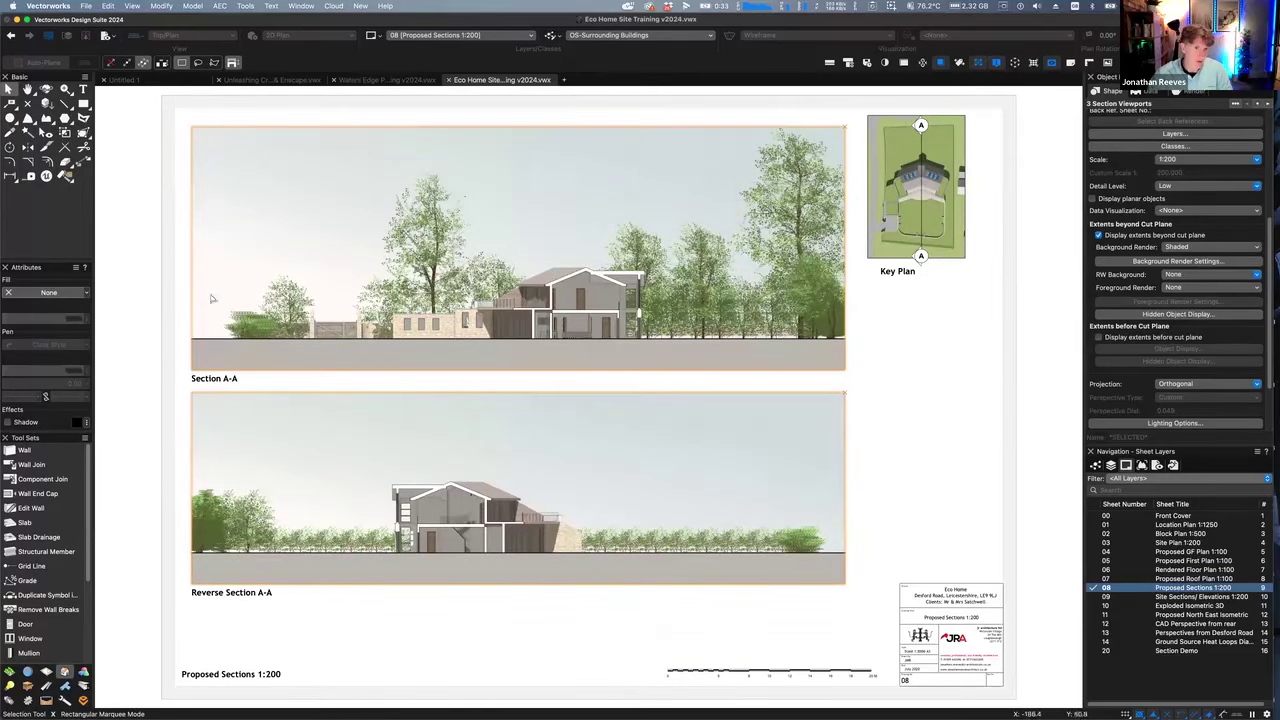
pyautogui.click(147, 295)
pyautogui.click(463, 243)
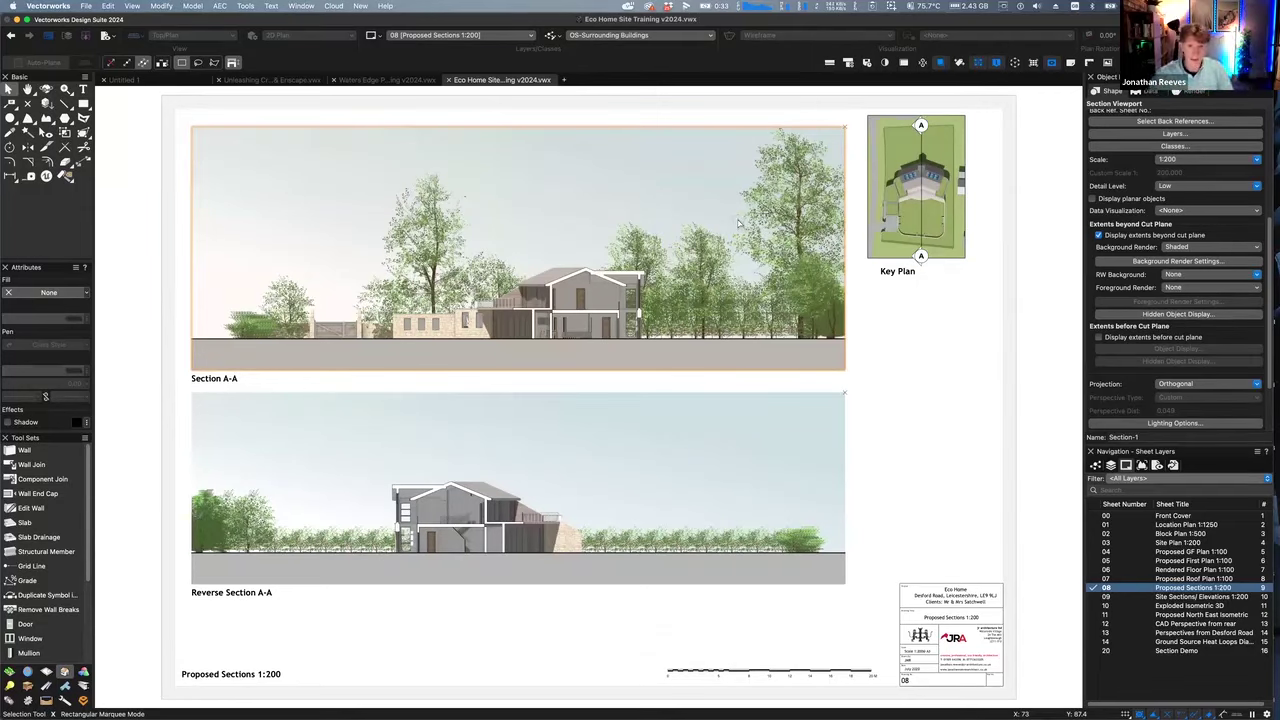
# Open sheet 10 Exploded Isometric 3D and examine the ground floor cutaway up close before returning to the whole sheet
pyautogui.click(1168, 606)
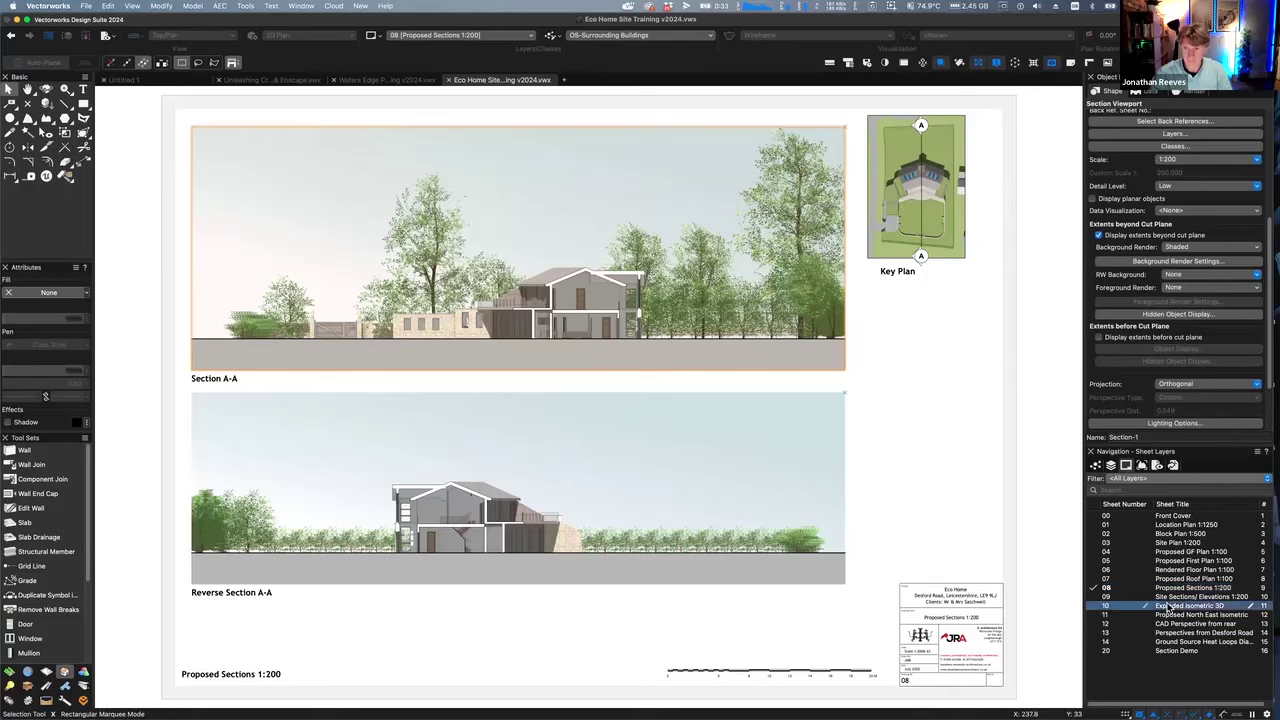
pyautogui.doubleClick(1168, 606)
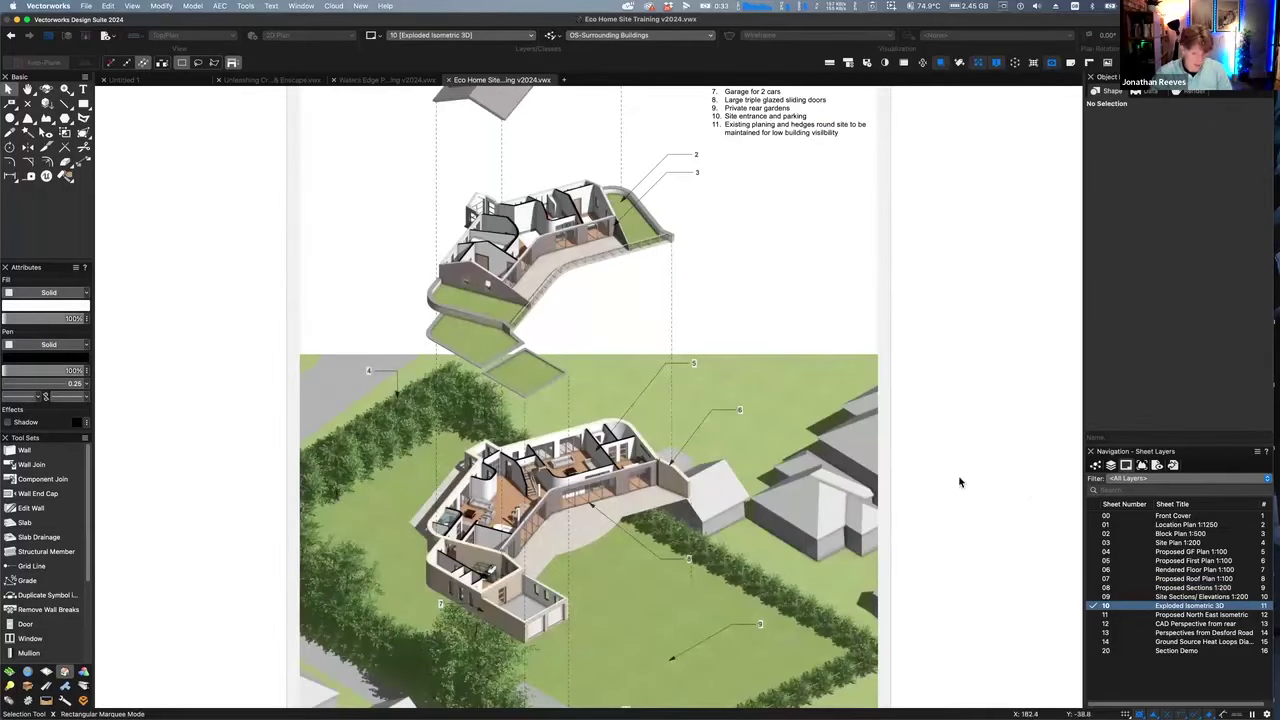
pyautogui.press('super+6')
pyautogui.press('c')
pyautogui.moveTo(468, 385); pyautogui.dragTo(640, 588)
pyautogui.press('x')
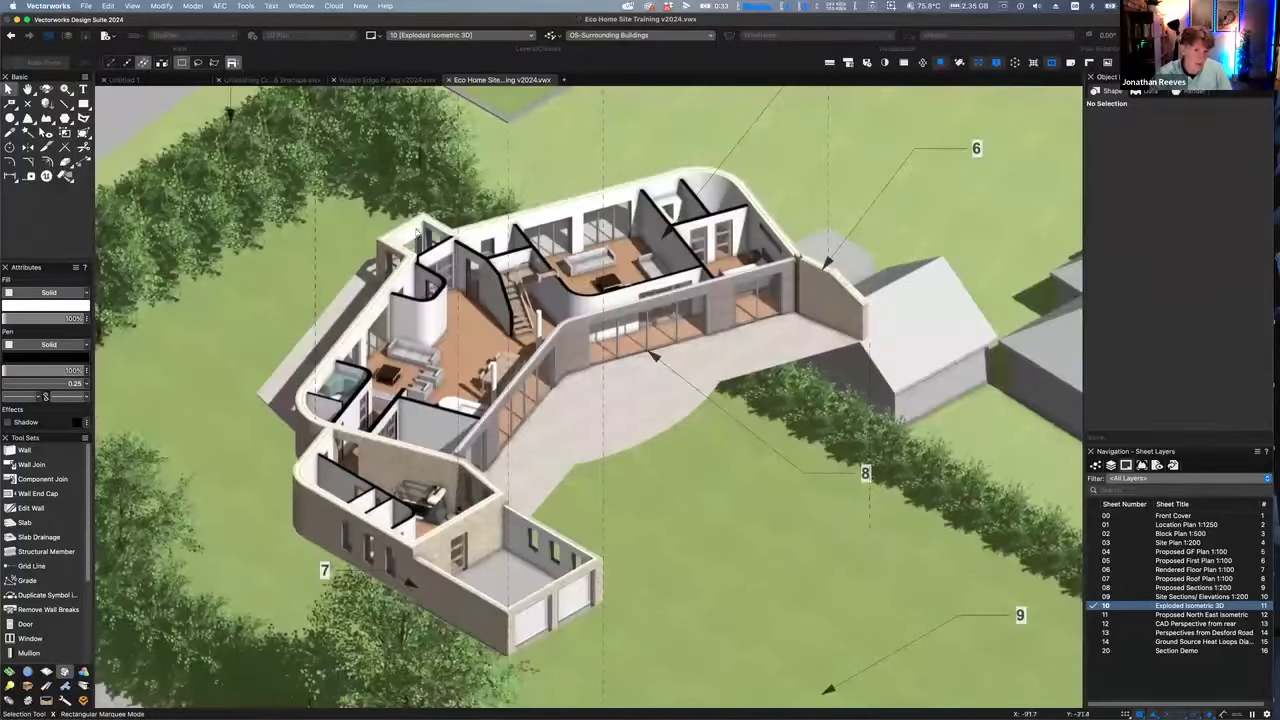
pyautogui.press('super+6')
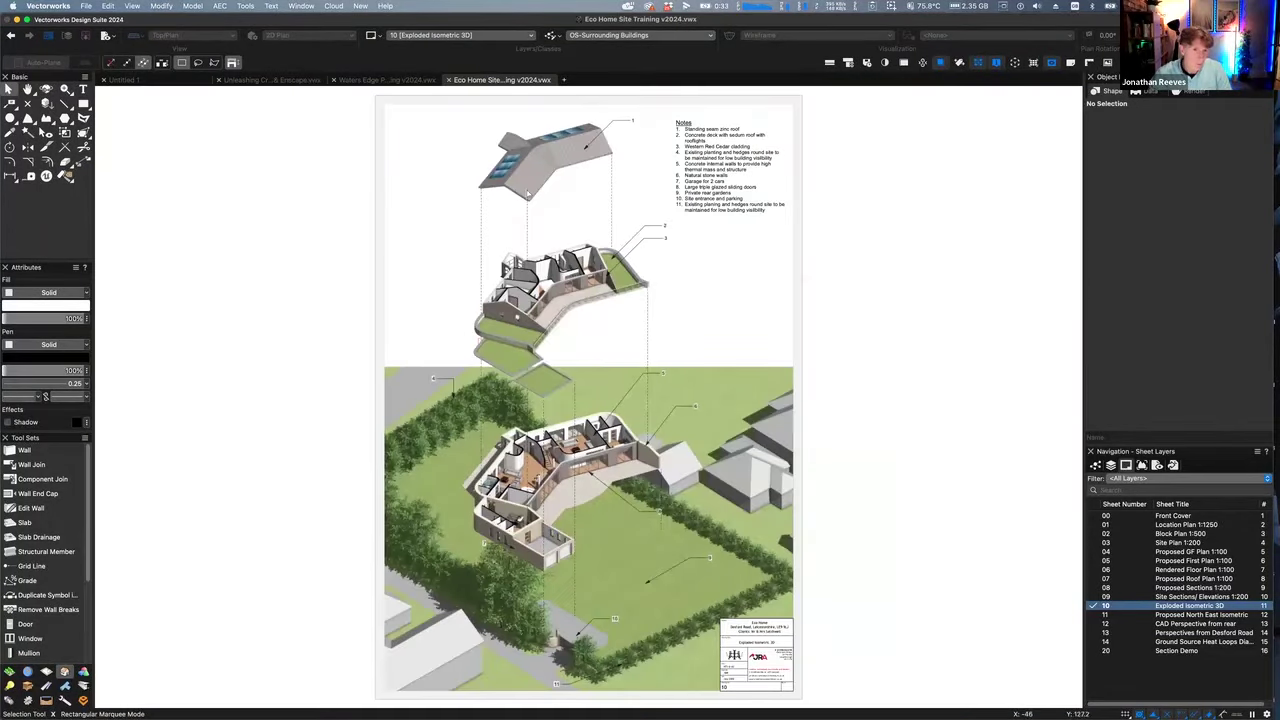
# Select the roof viewport and then the first-floor viewport to compare their render settings
pyautogui.click(528, 188)
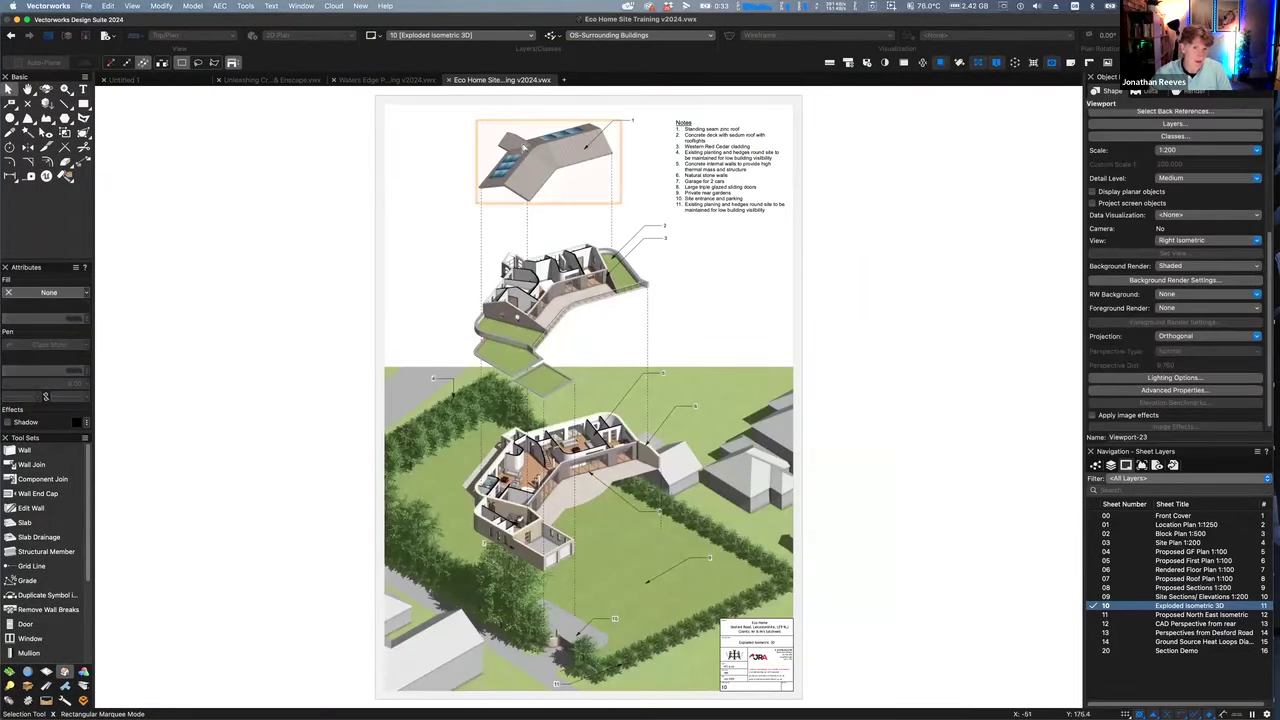
pyautogui.click(558, 300)
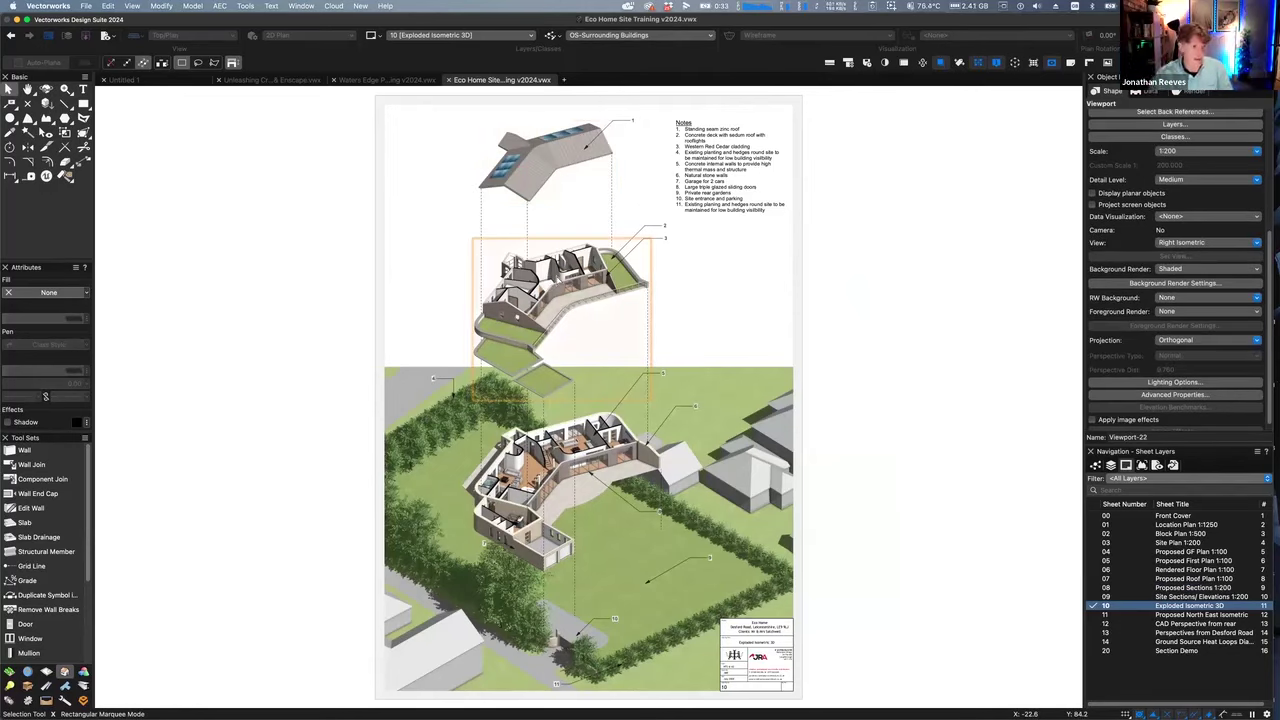
# Examine the Notes keynote legend on the isometric sheet up close and select the roof's keynote callout 1
pyautogui.click(768, 356)
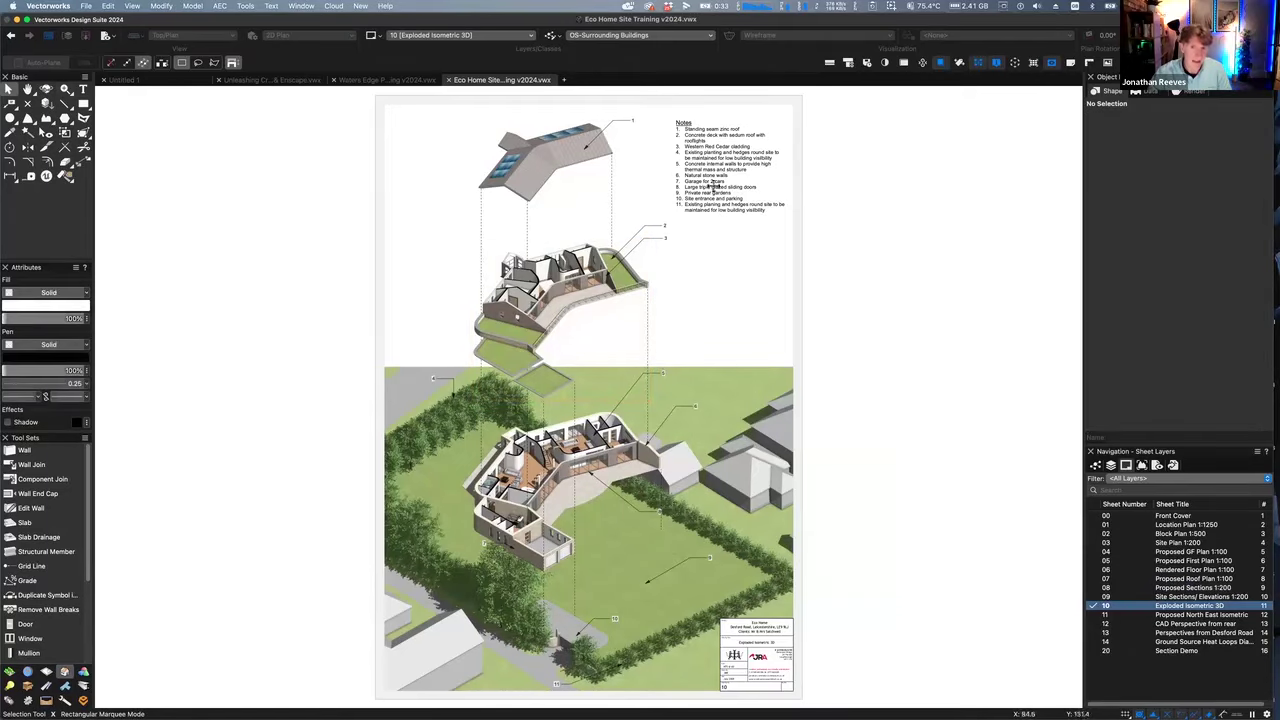
pyautogui.moveTo(650, 110); pyautogui.dragTo(832, 270)
pyautogui.click(437, 258)
pyautogui.scroll(-1, 420, 238)
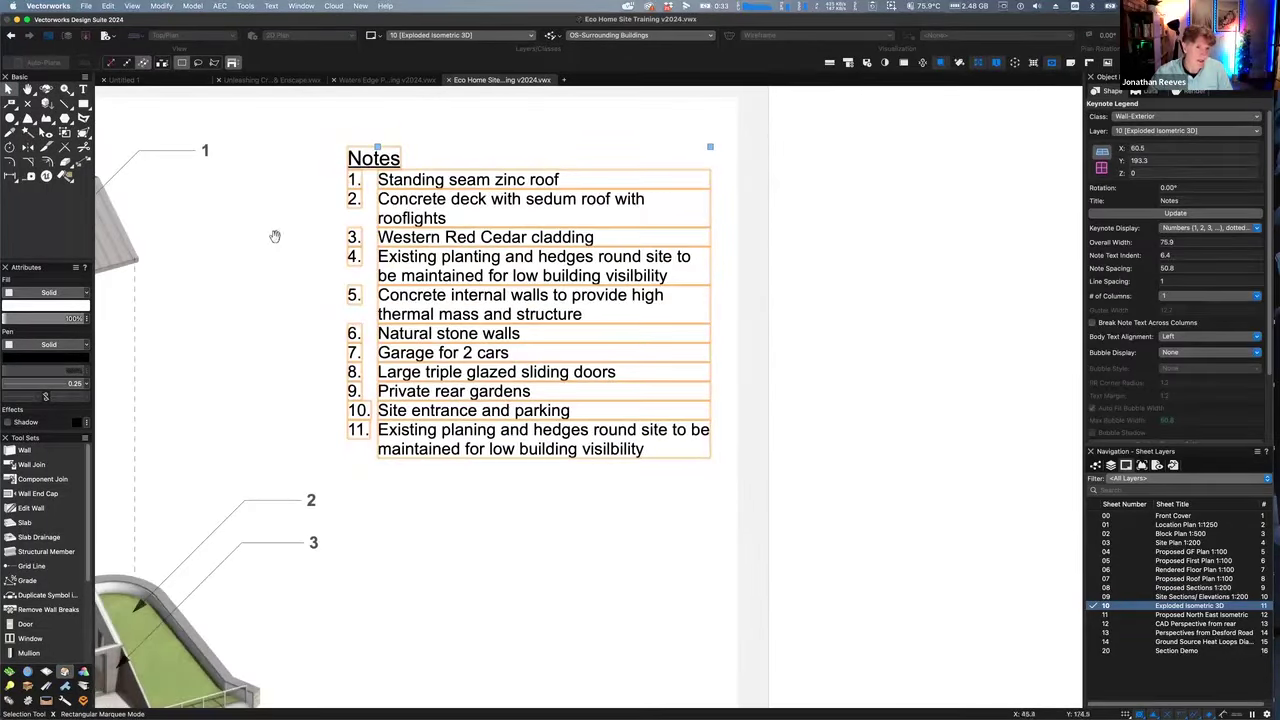
pyautogui.hscroll(-5, 423, 149)
pyautogui.click(440, 144)
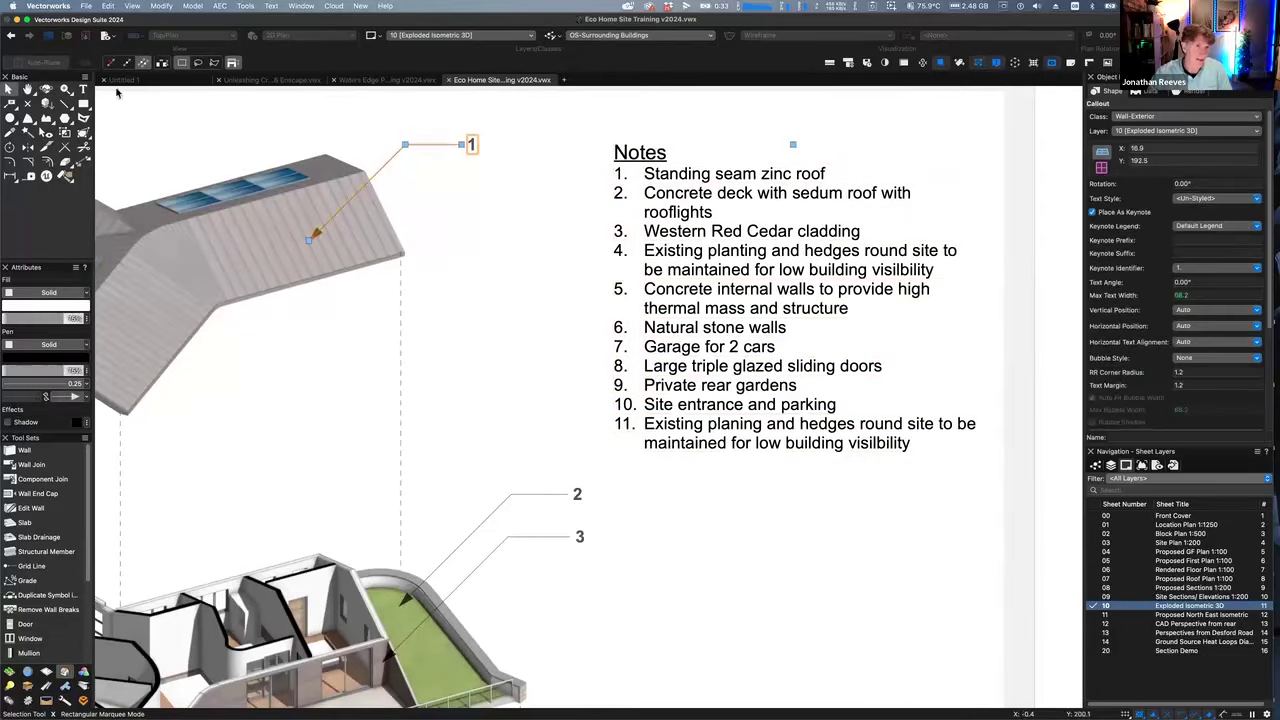
# Place a callout pointing to the roof, using the Service Socket note from the Electrical section of PJR Database.xml
pyautogui.click(28, 106)
pyautogui.click(196, 206)
pyautogui.click(422, 321)
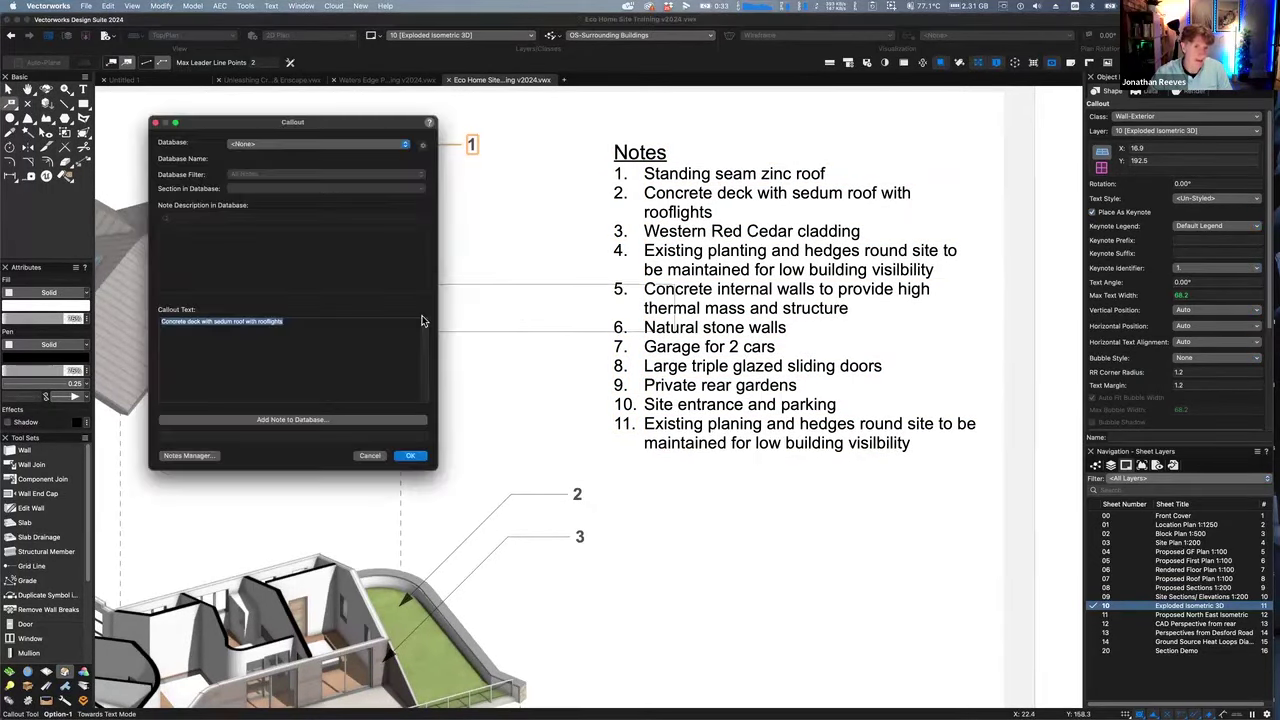
pyautogui.click(290, 144)
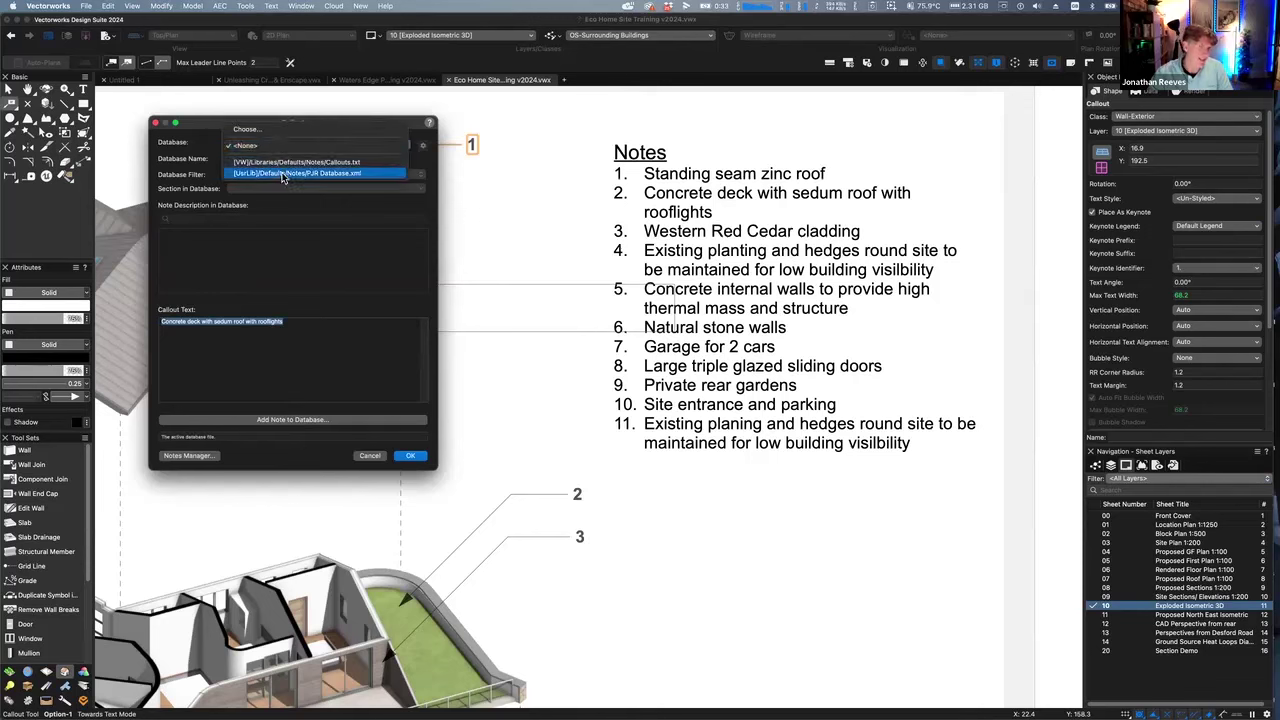
pyautogui.click(283, 174)
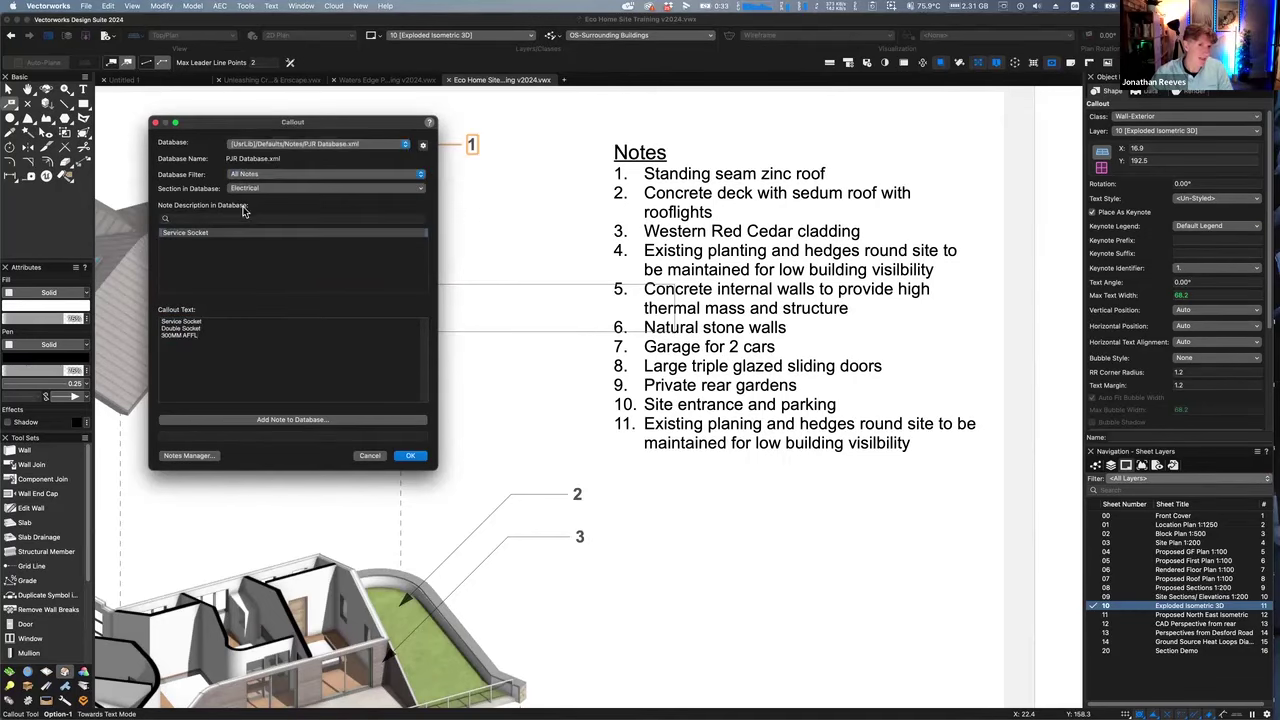
pyautogui.click(265, 147)
pyautogui.click(265, 147)
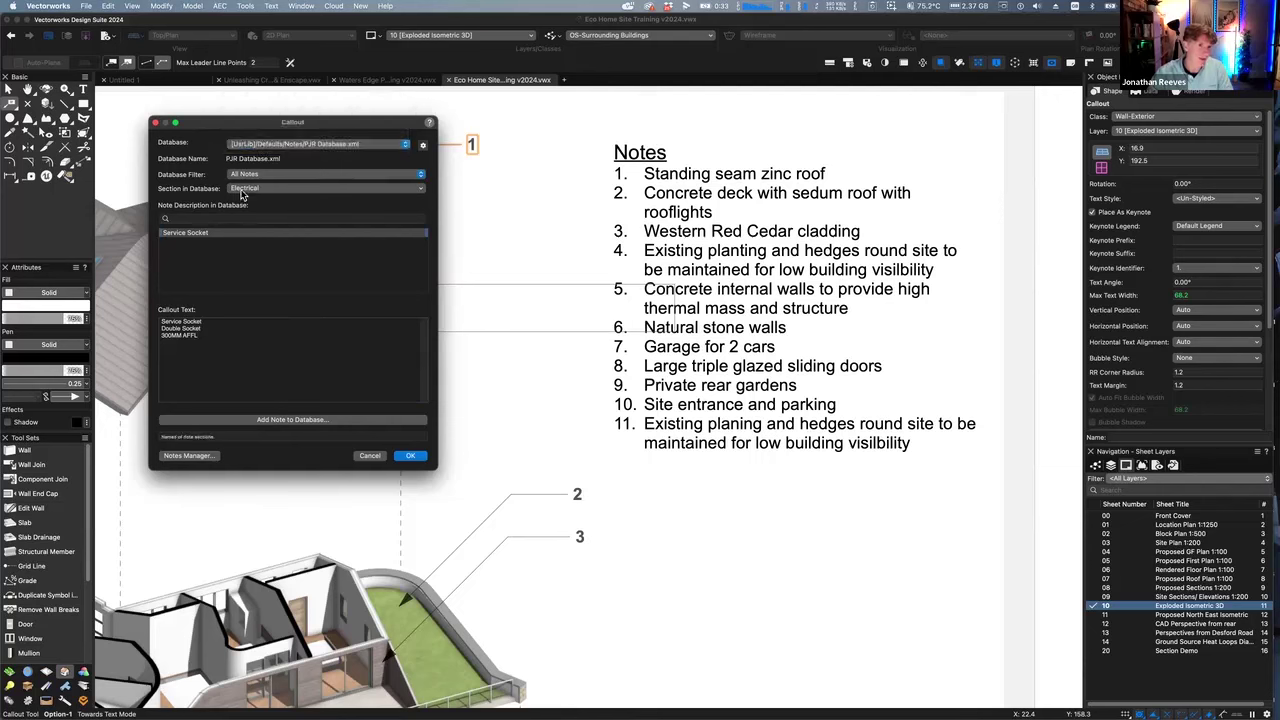
pyautogui.click(242, 189)
pyautogui.click(195, 294)
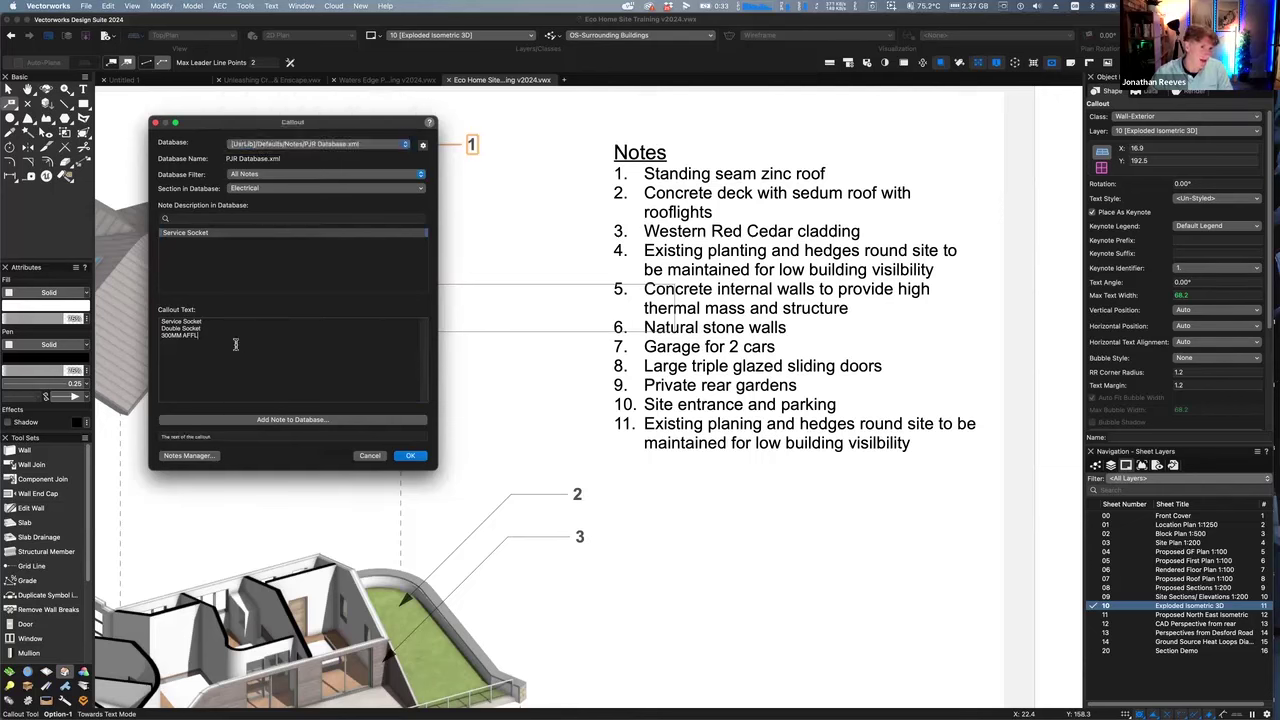
pyautogui.click(414, 456)
pyautogui.press('x')
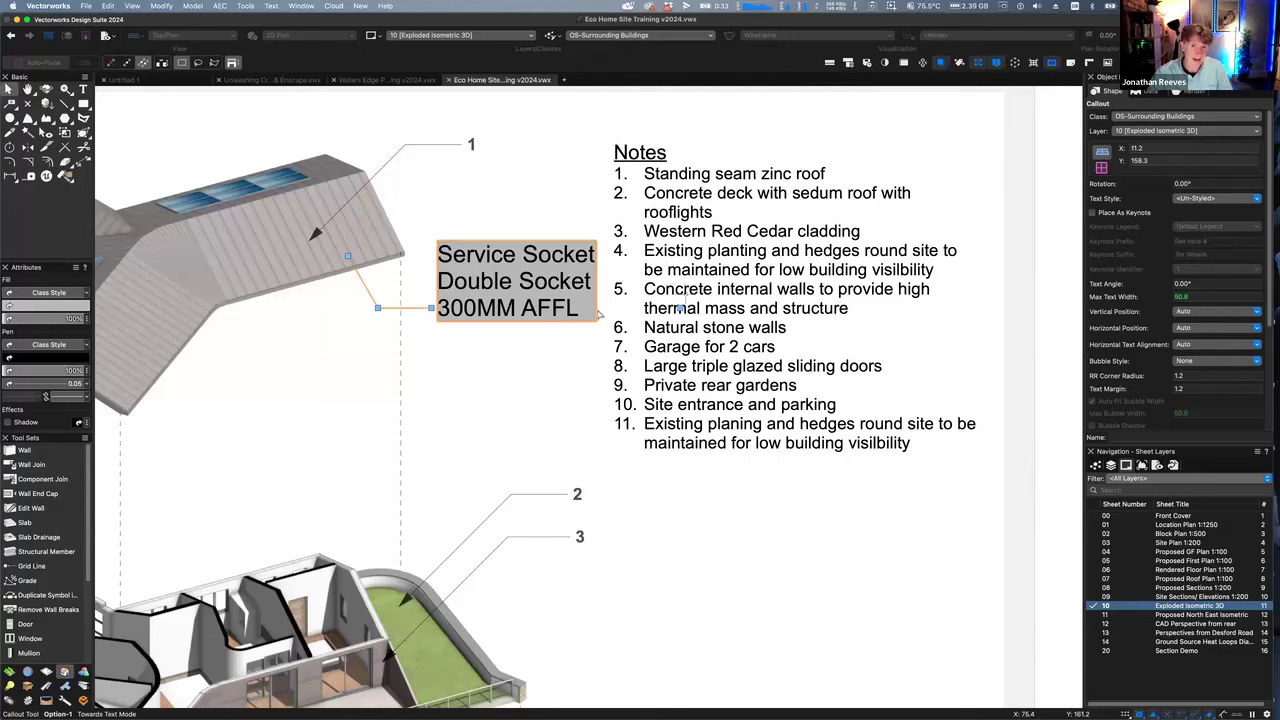
# Try placing the Service Socket callout as a keynote, switch that option off again and delete the callout
pyautogui.click(1093, 213)
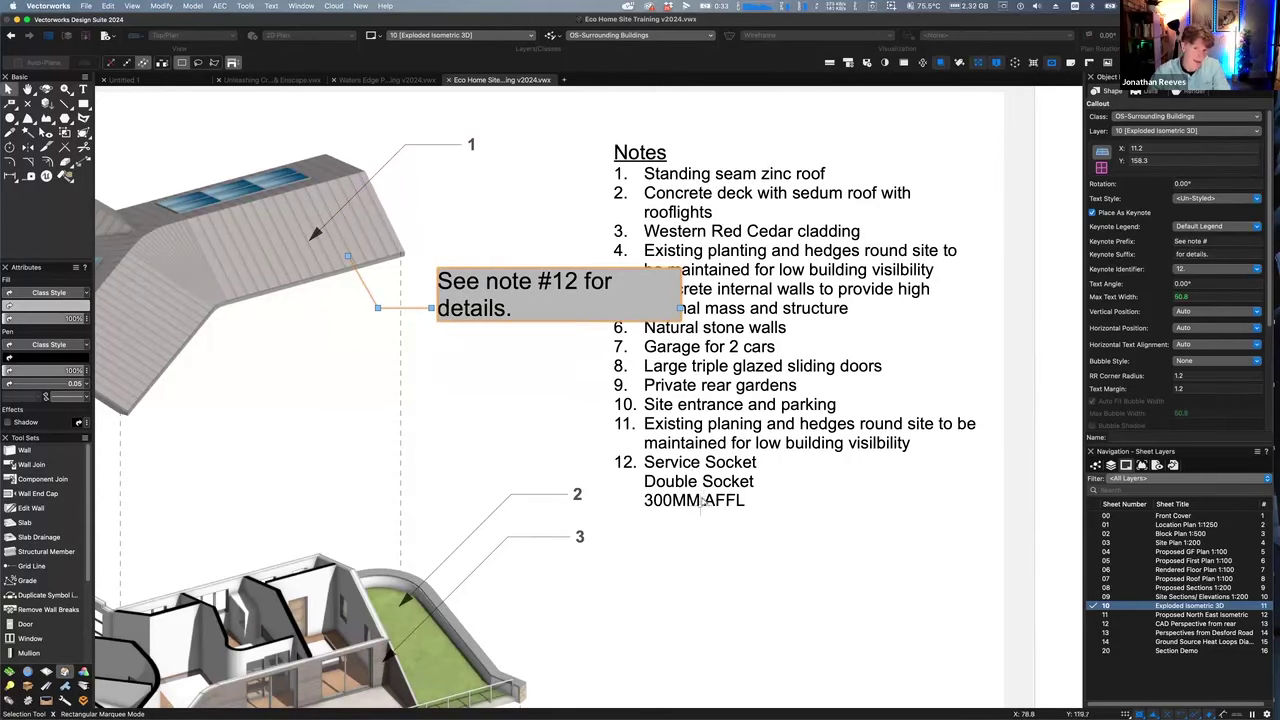
pyautogui.click(1093, 213)
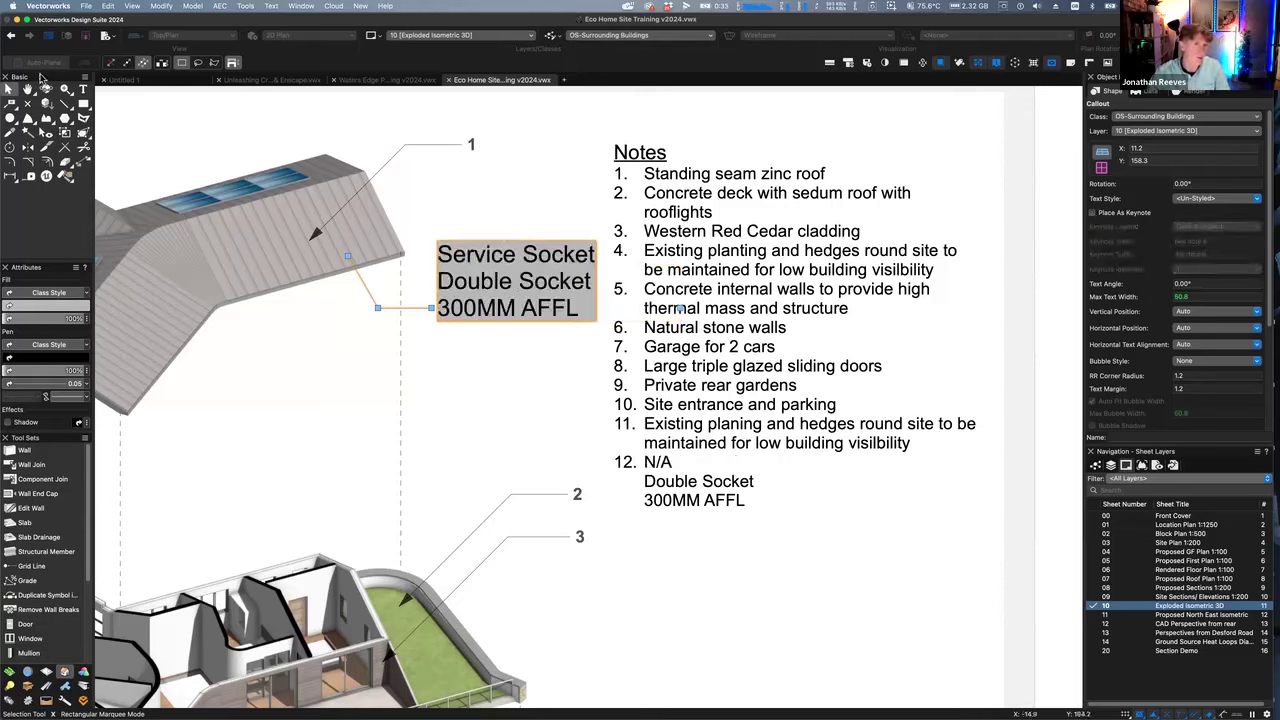
pyautogui.click(10, 105)
pyautogui.click(8, 89)
pyautogui.press('Delete')
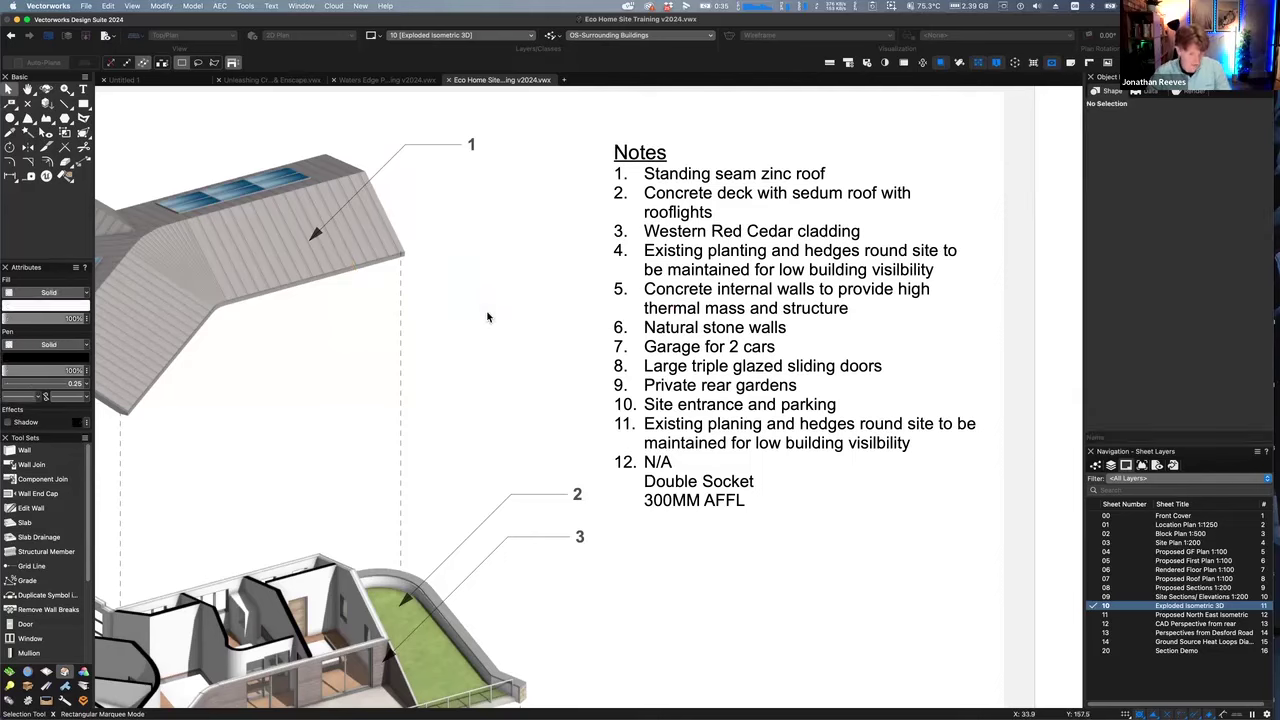
# View sheet 11 Proposed North East Isometric, followed by sheet 12 CAD Perspective from rear
pyautogui.press('super+4')
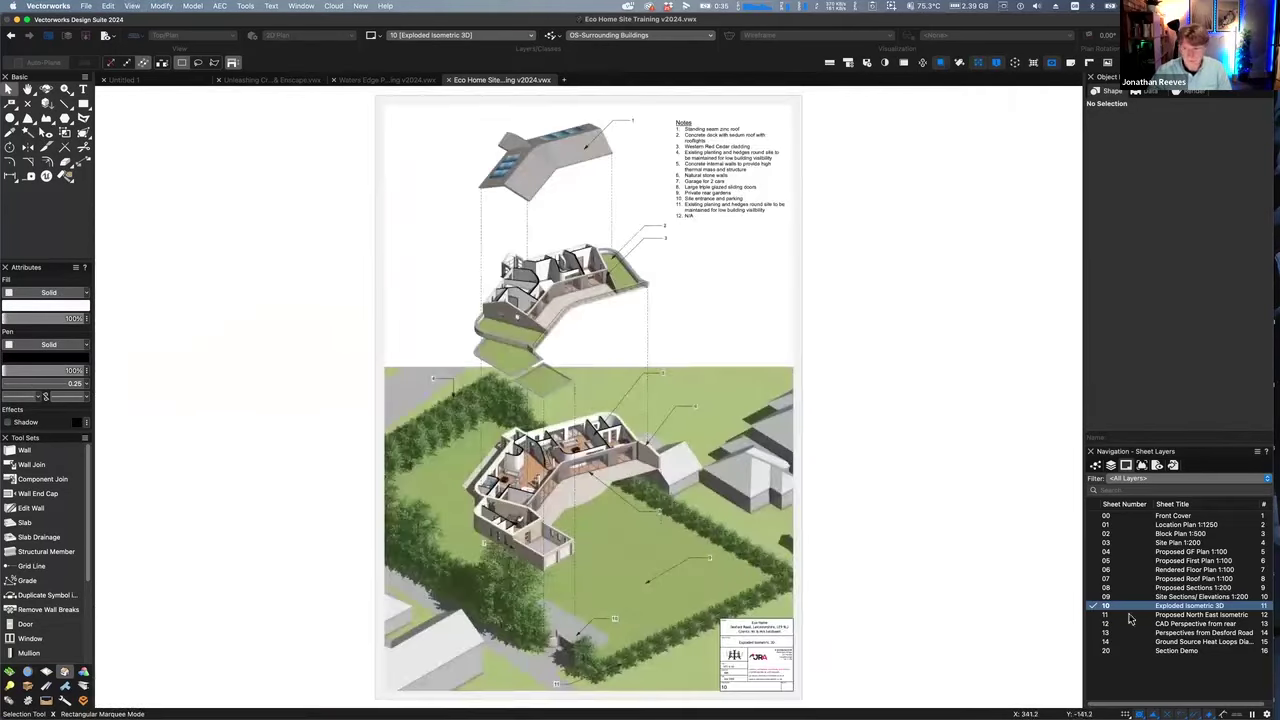
pyautogui.doubleClick(1165, 616)
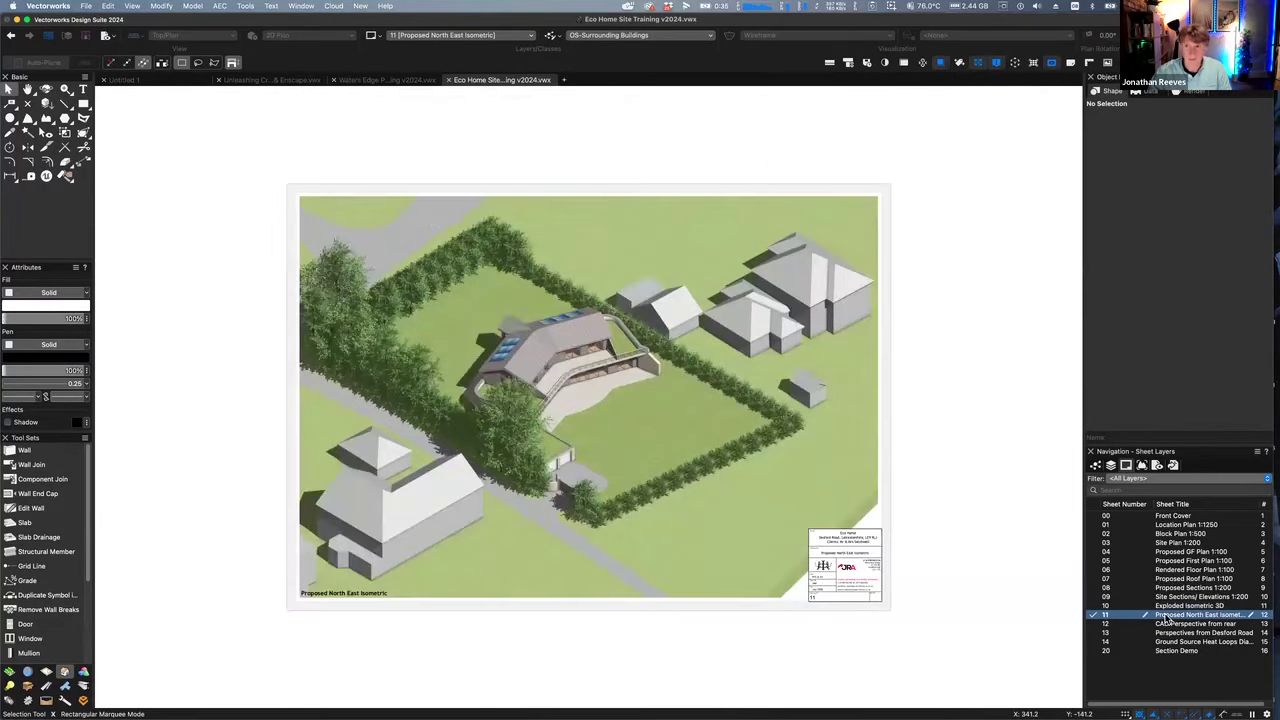
pyautogui.doubleClick(1168, 625)
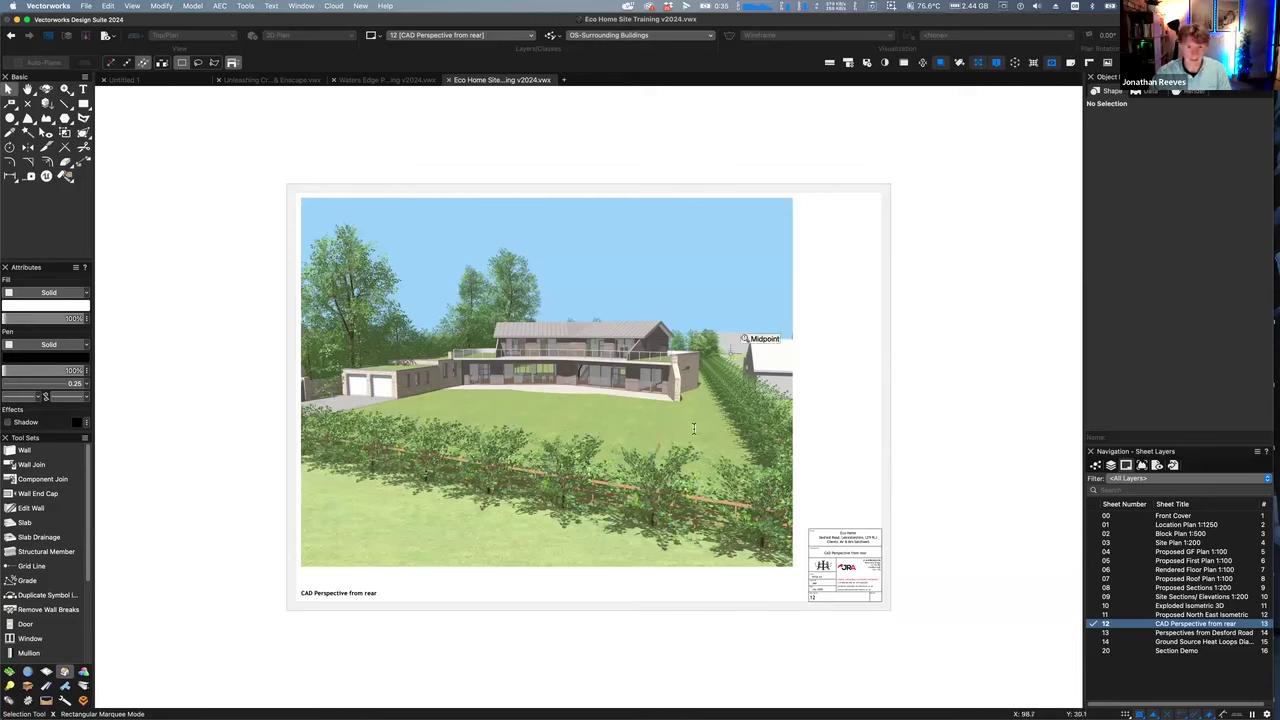
# Switch to Preview, enlarge the black-and-white sectional perspective image to examine it, and quit Preview
pyautogui.press('super+Tab')
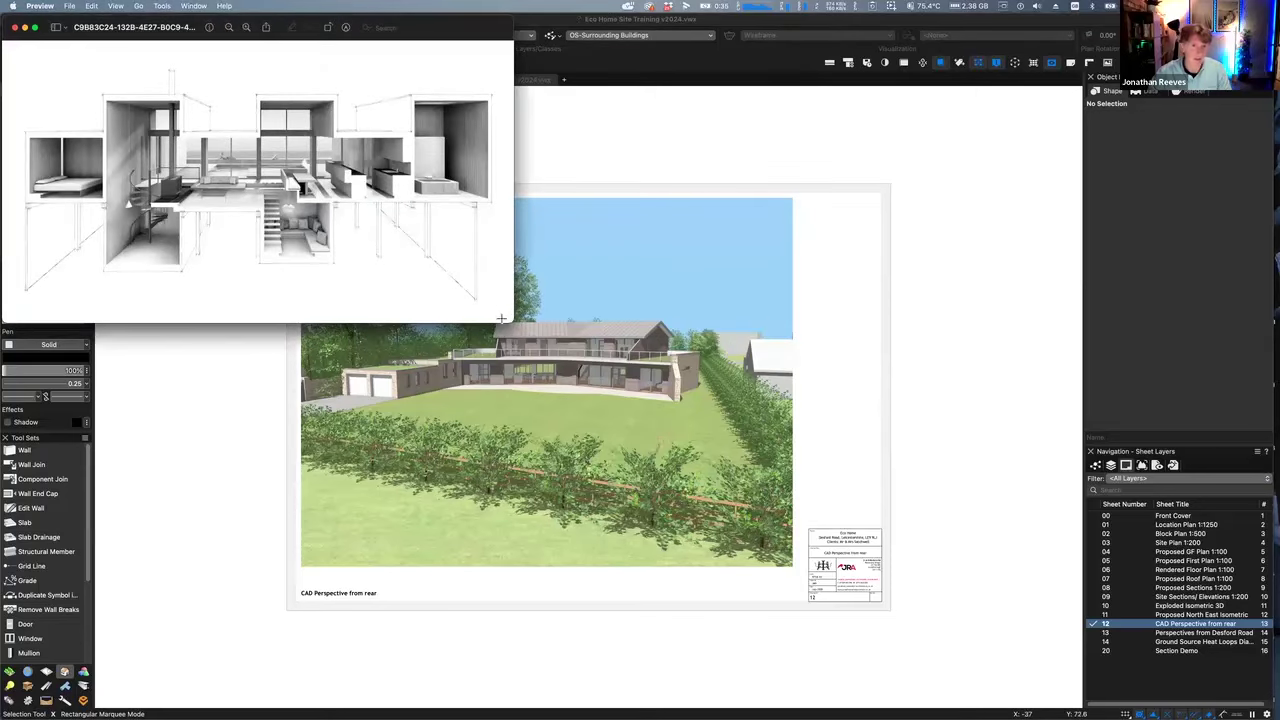
pyautogui.moveTo(507, 319); pyautogui.dragTo(1040, 700)
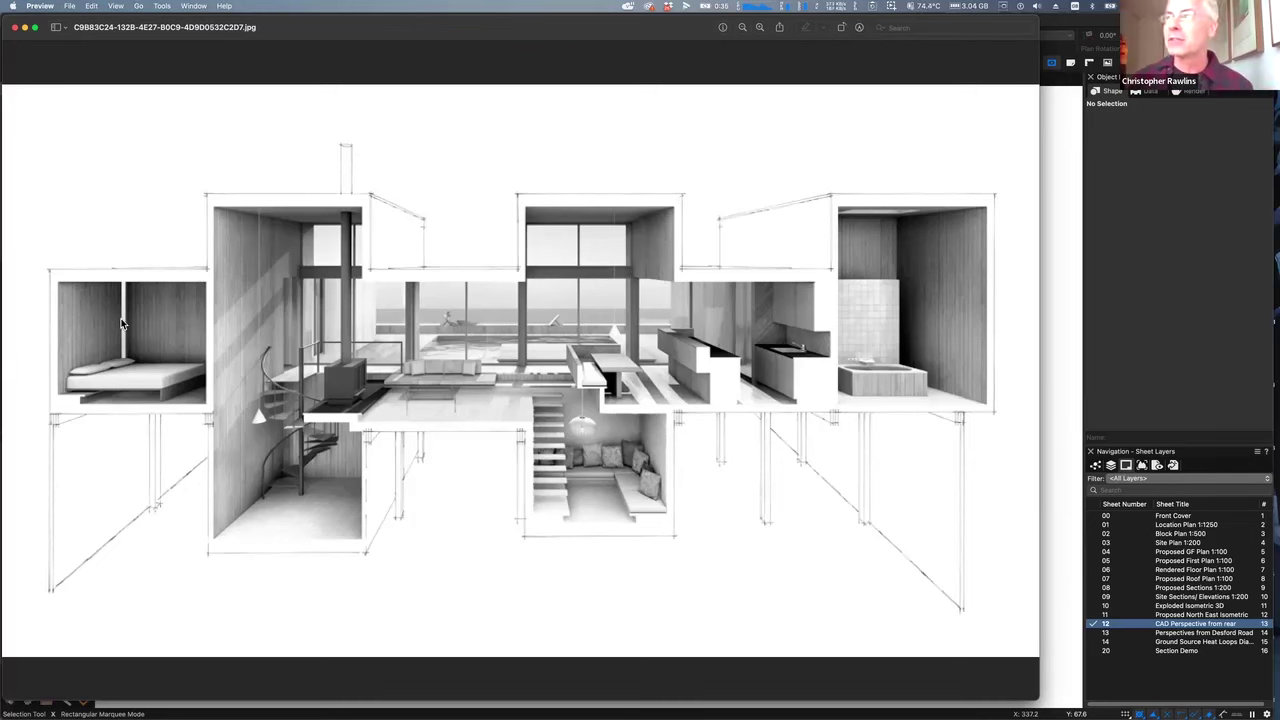
pyautogui.moveTo(309, 37); pyautogui.dragTo(1279, 70)
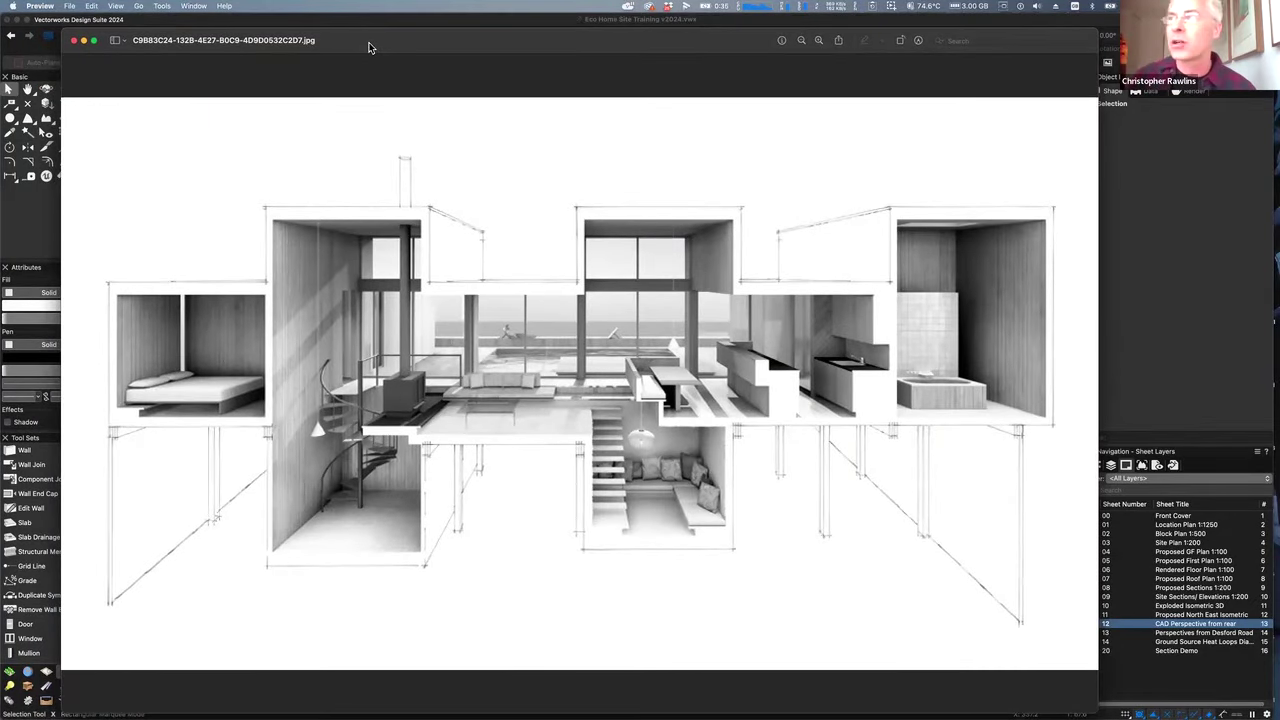
pyautogui.press('super+q')
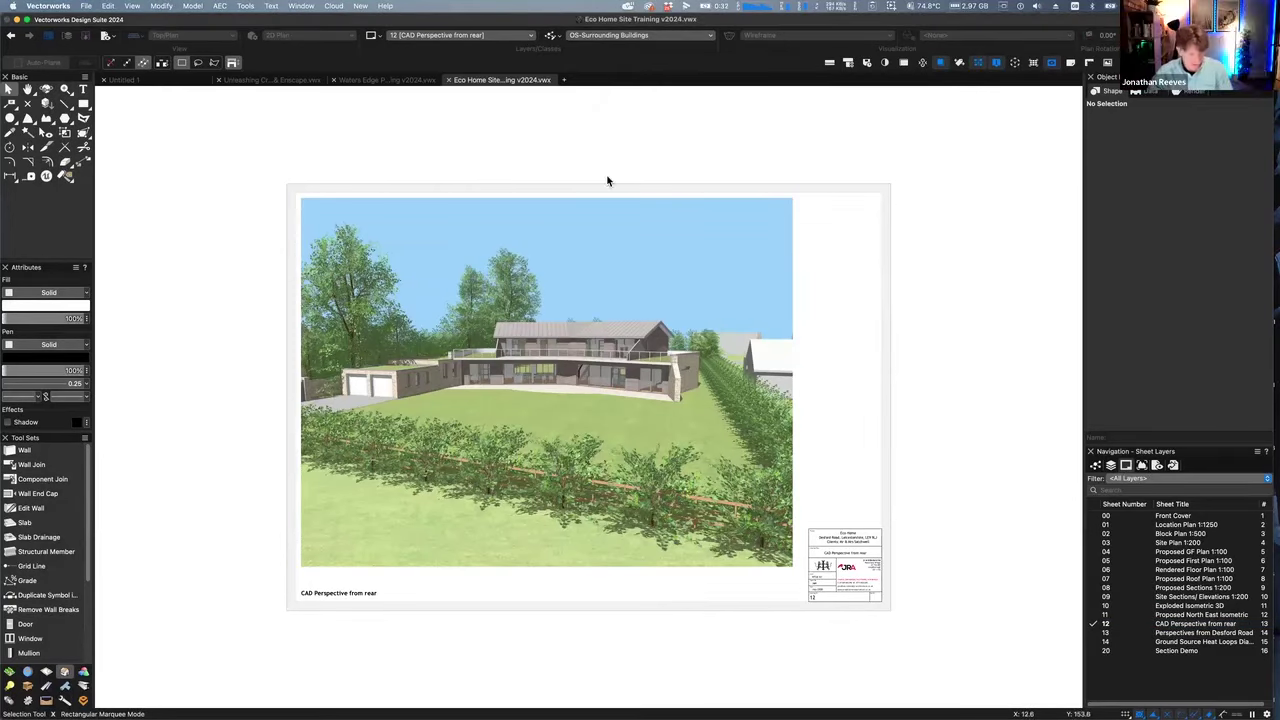
# Close the Eco Home Site Training and Waters Edge Planning files without saving their changes
pyautogui.press('super+w')
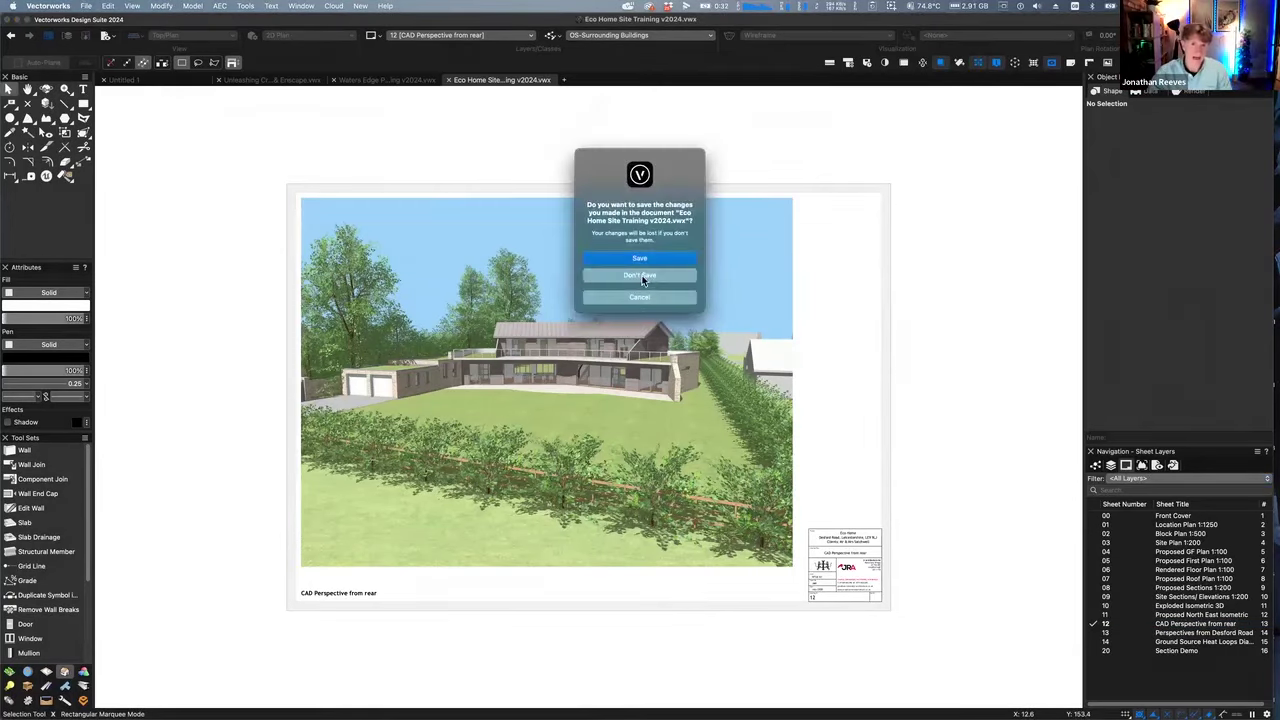
pyautogui.click(642, 278)
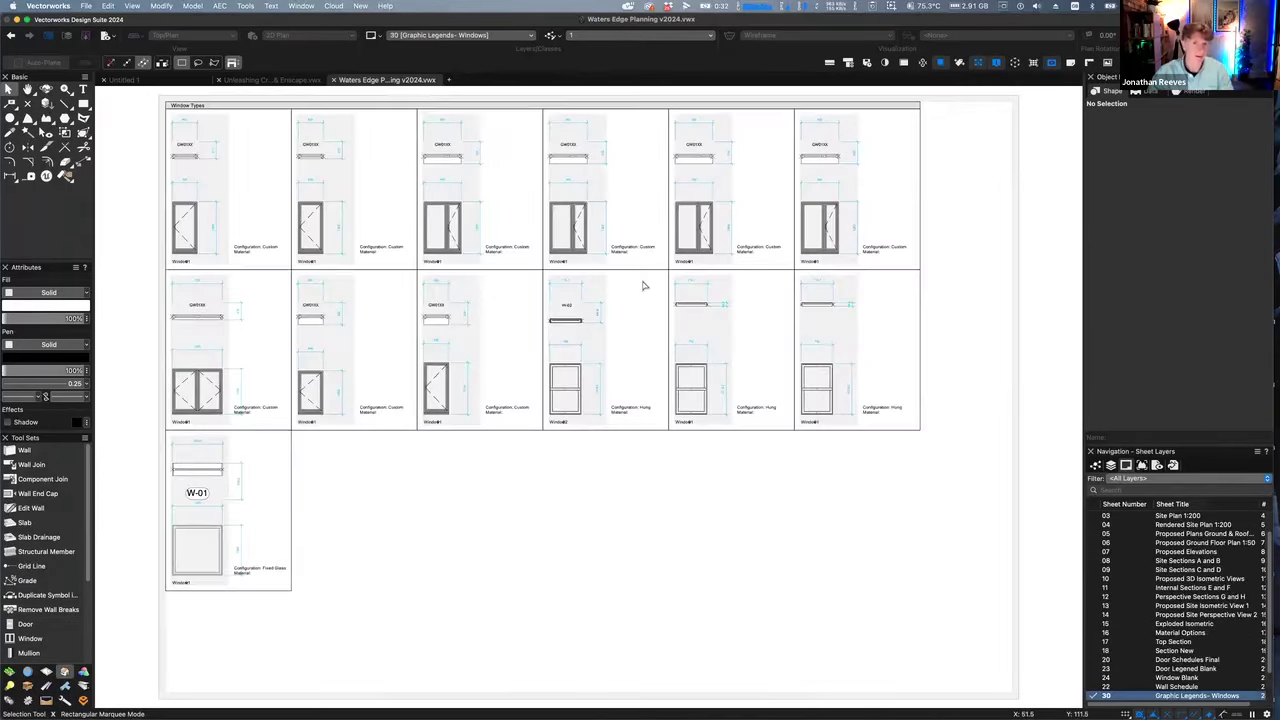
pyautogui.press('super+w')
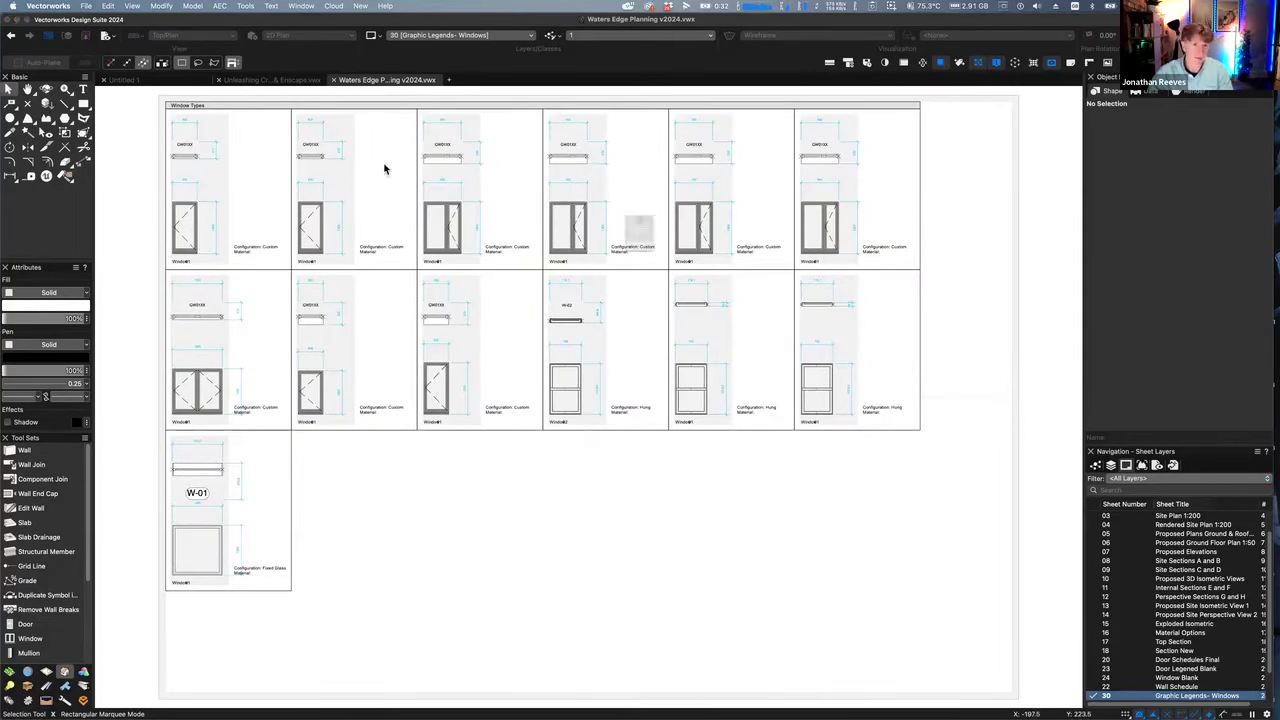
pyautogui.click(604, 283)
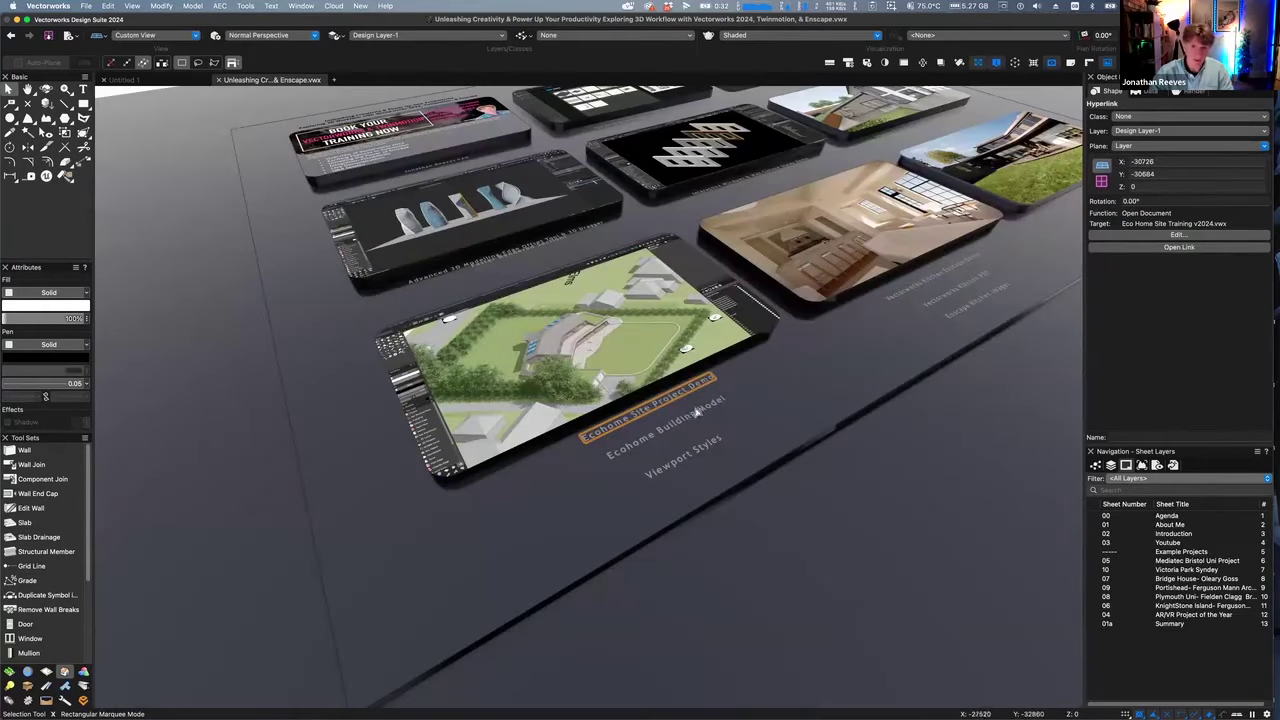
# Open the Ecohome Building Model file from its hyperlink and show sheet 16 Ground Floor Plan
pyautogui.doubleClick(697, 421)
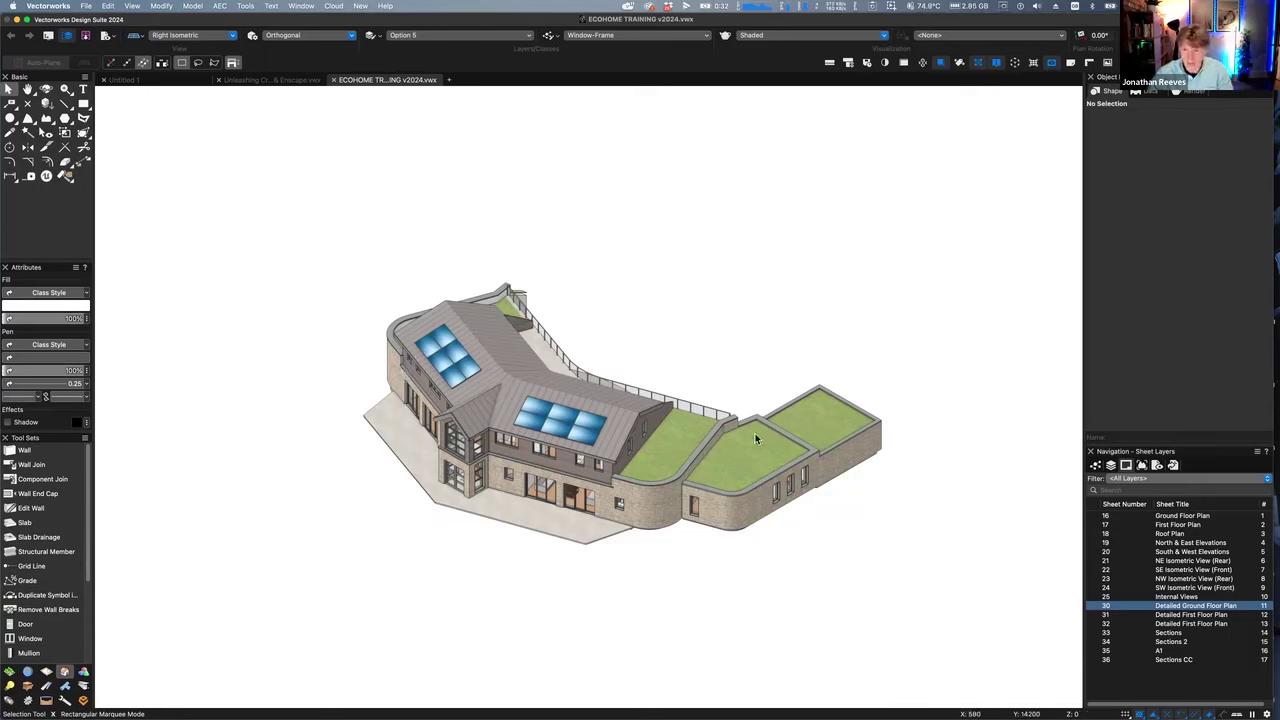
pyautogui.click(1180, 517)
pyautogui.doubleClick(1180, 517)
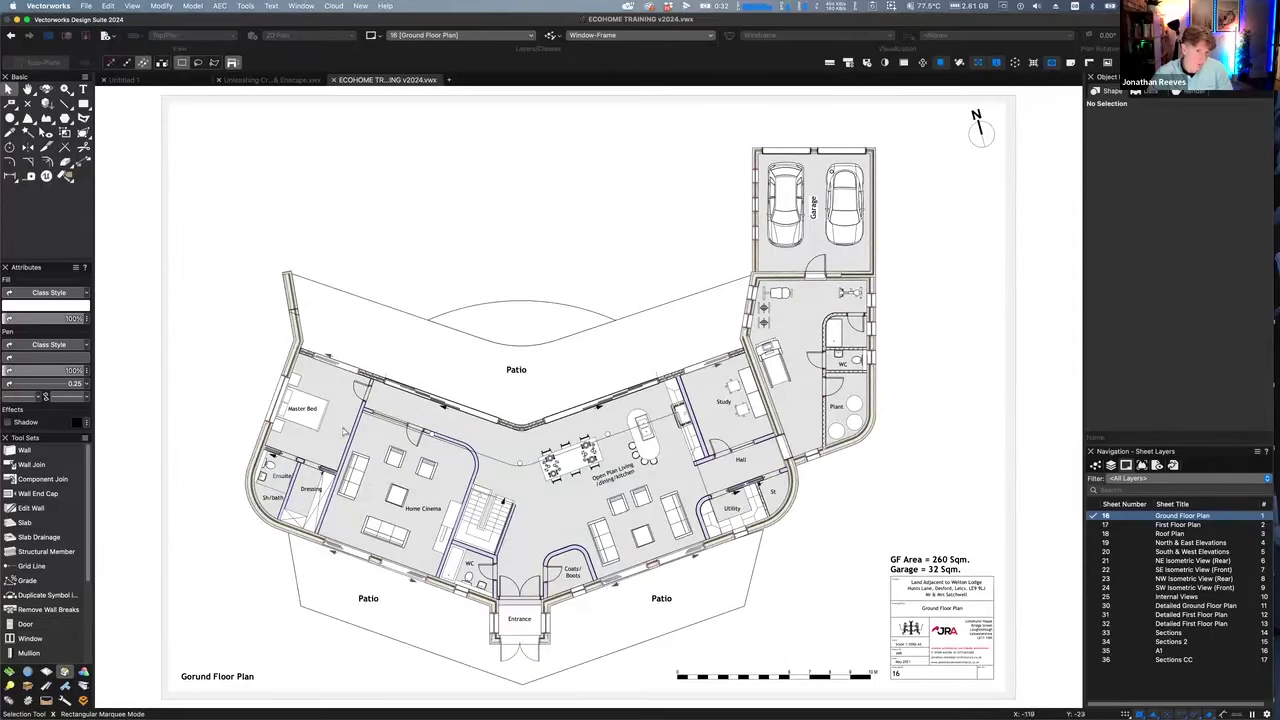
# Open sheet 17 First Floor Plan, examine the walls near Bed 1 up close and return to the Ground Floor Plan sheet
pyautogui.click(1166, 526)
pyautogui.doubleClick(1166, 526)
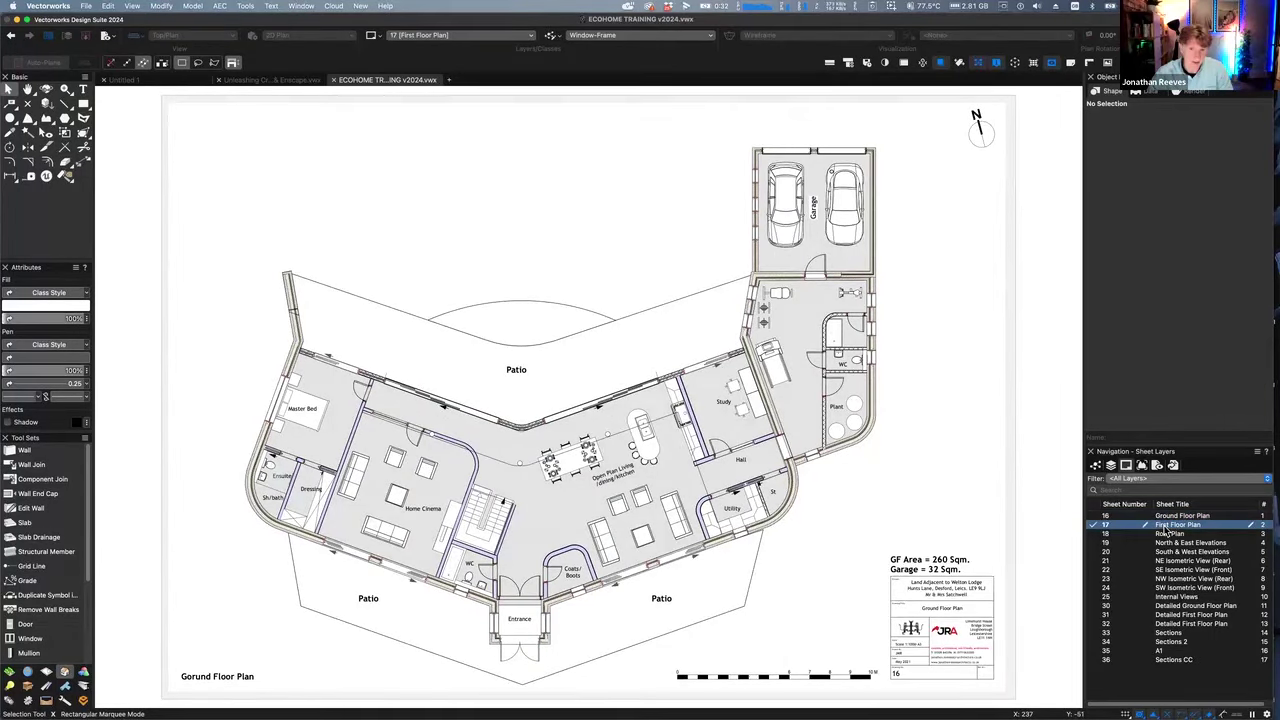
pyautogui.click(1168, 534)
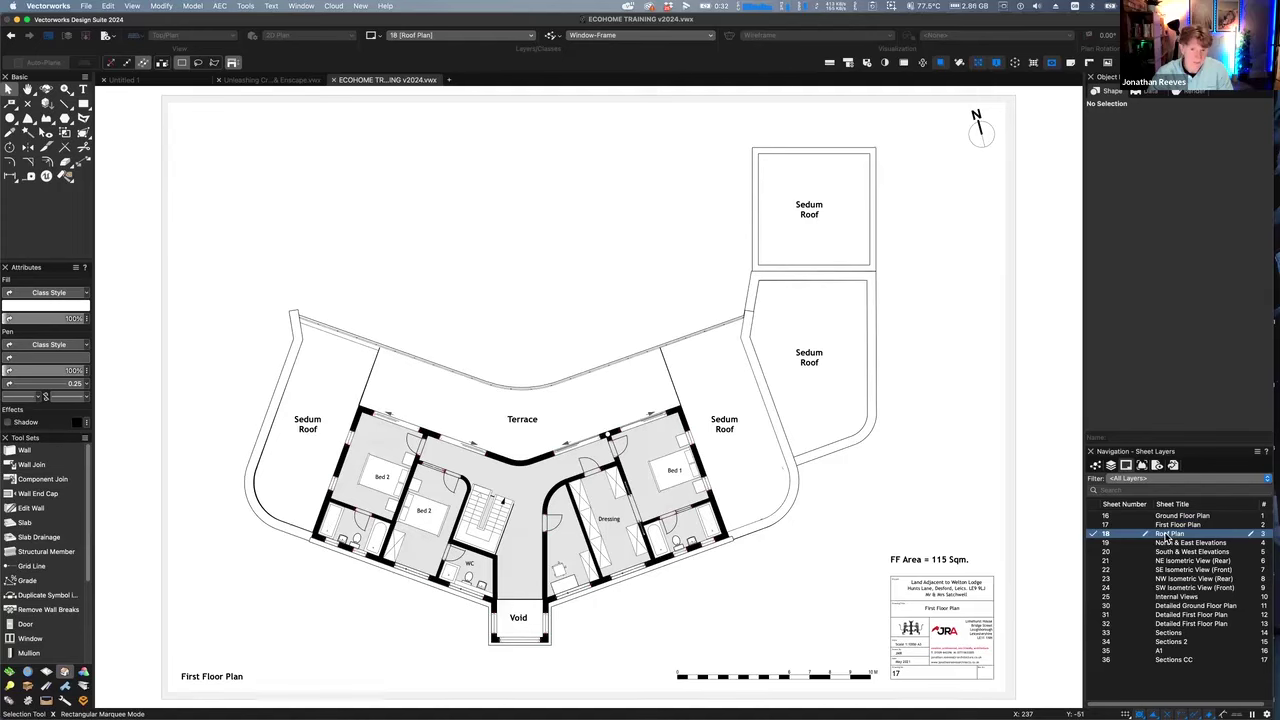
pyautogui.doubleClick(1168, 535)
pyautogui.doubleClick(1168, 526)
pyautogui.press('c')
pyautogui.moveTo(506, 392); pyautogui.dragTo(684, 535)
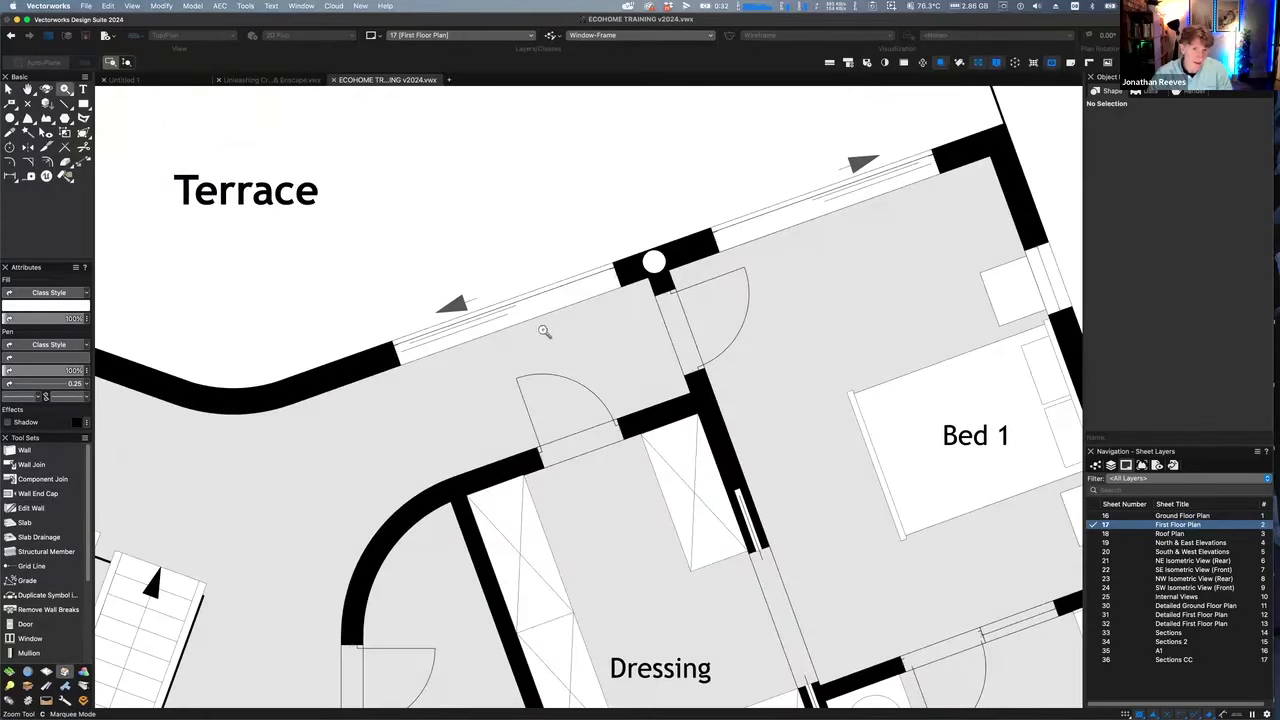
pyautogui.press('super+4')
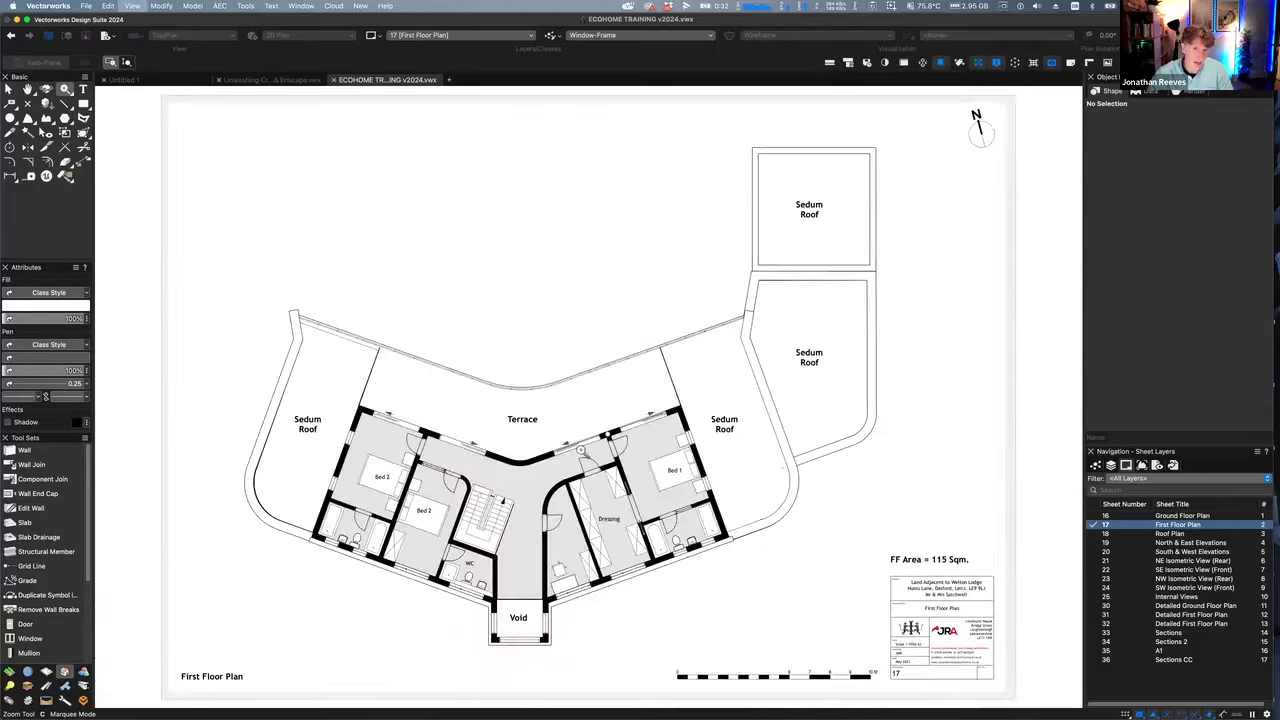
pyautogui.doubleClick(1178, 517)
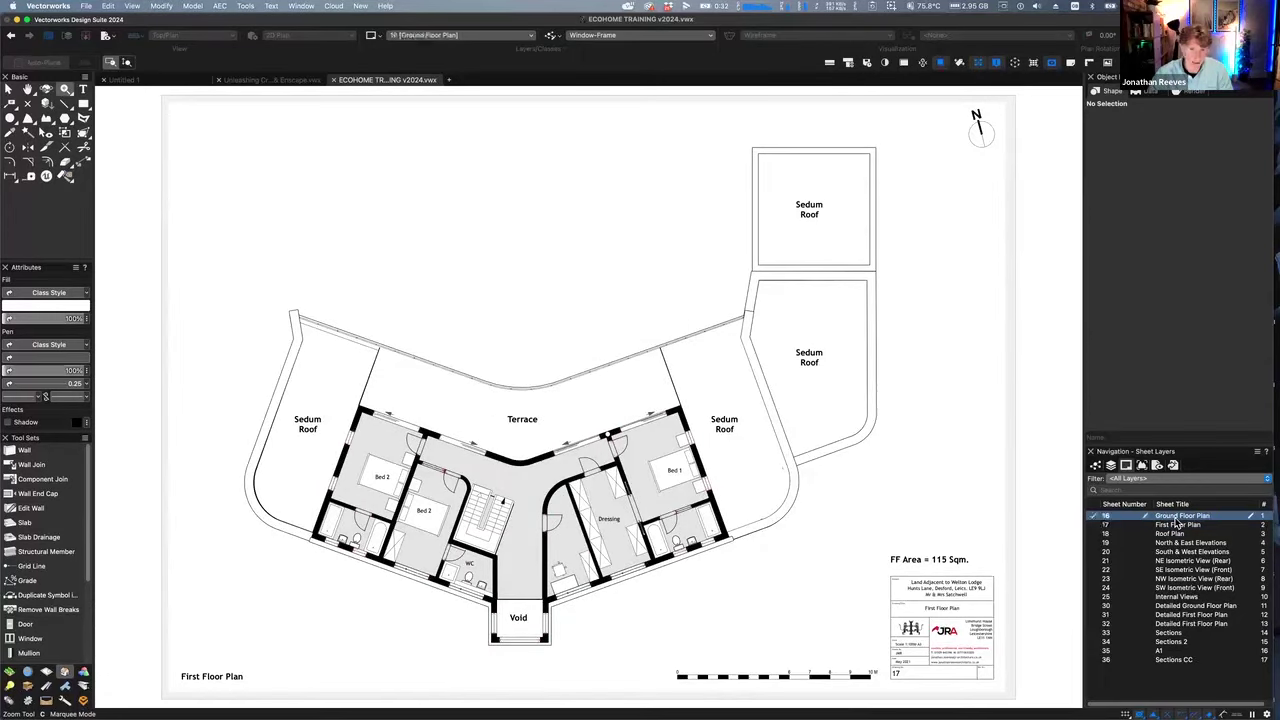
pyautogui.click(1177, 535)
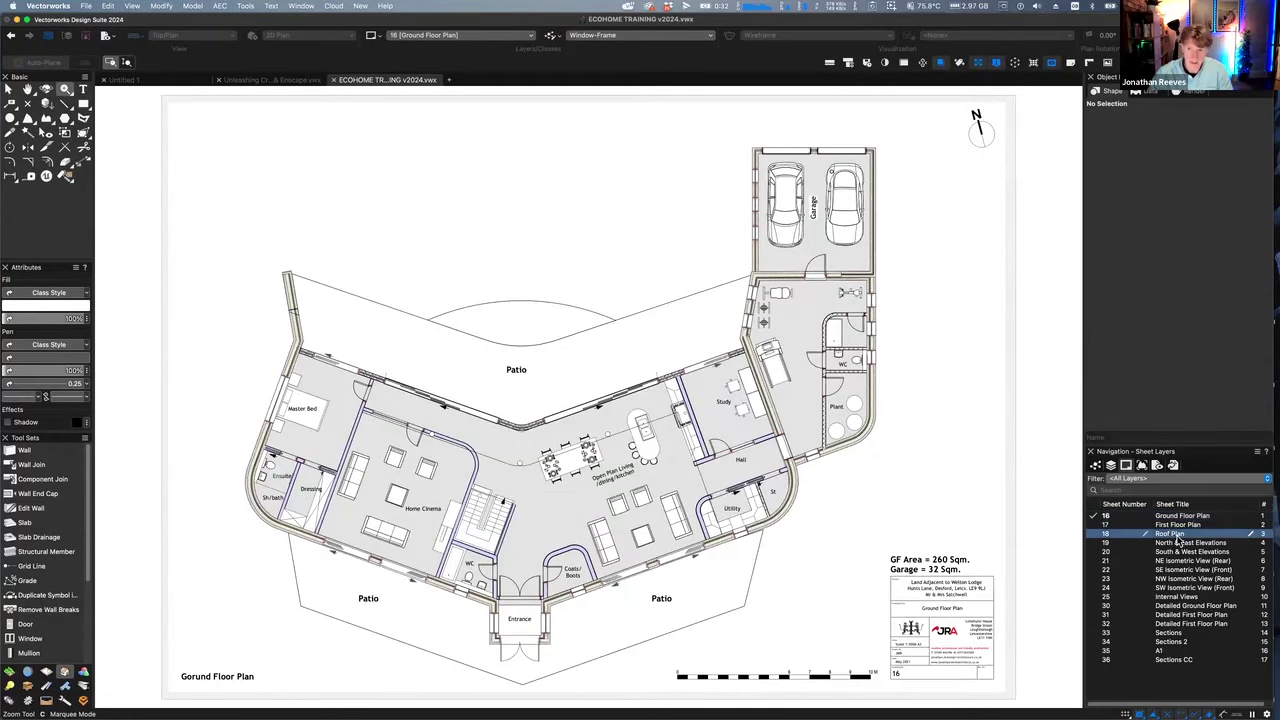
# Open sheet 19 North & East Elevations and create a new viewport style from the unstyled North Elevation (Rear) viewport
pyautogui.doubleClick(1180, 544)
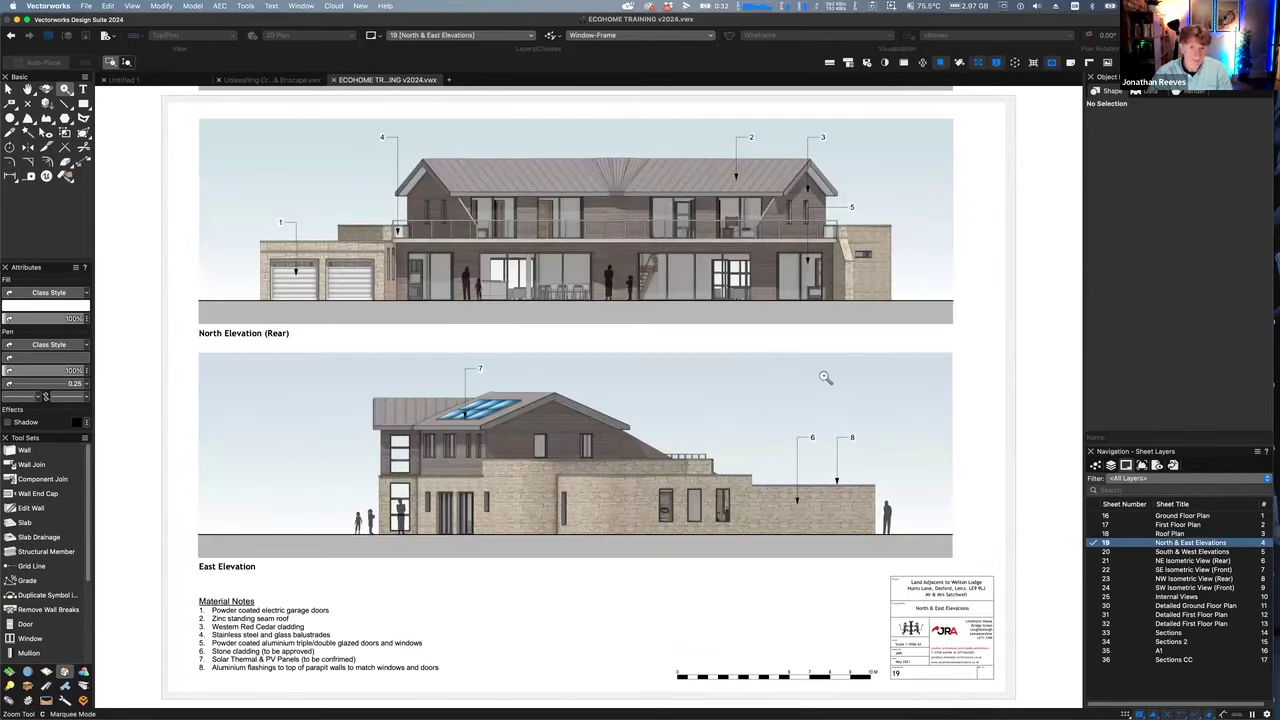
pyautogui.press('x')
pyautogui.click(554, 200)
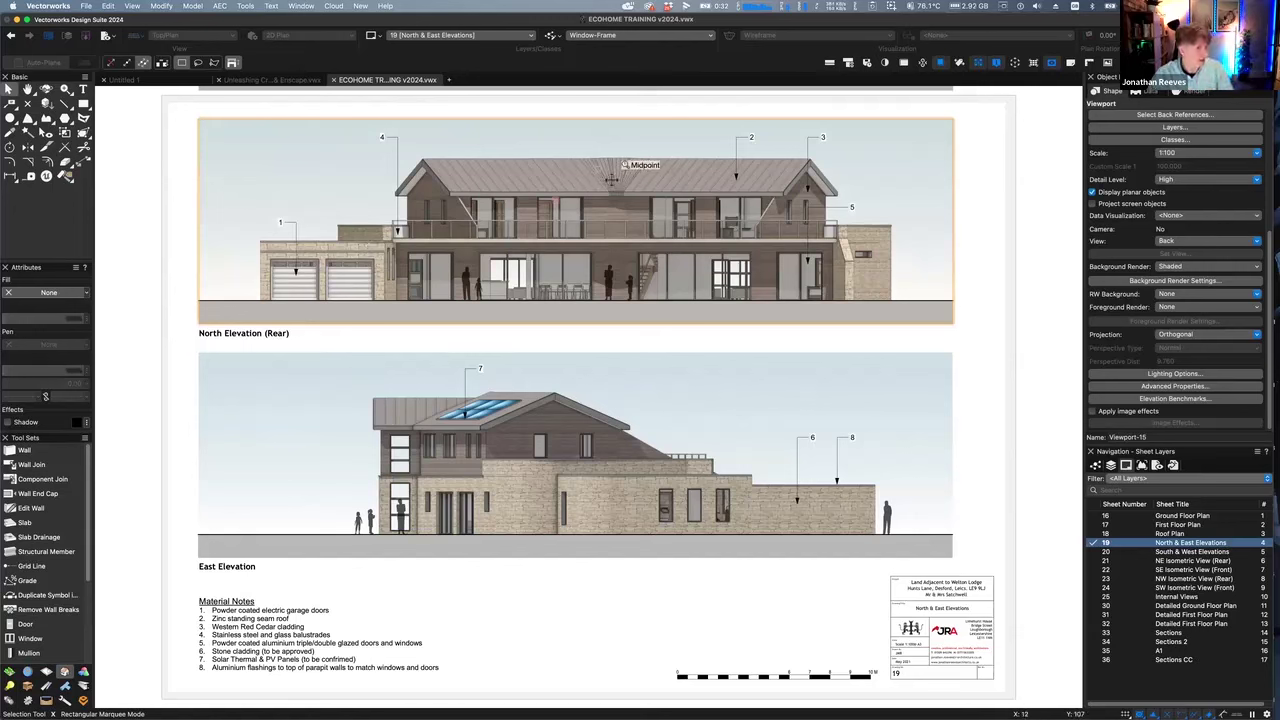
pyautogui.scroll(4, 1186, 182)
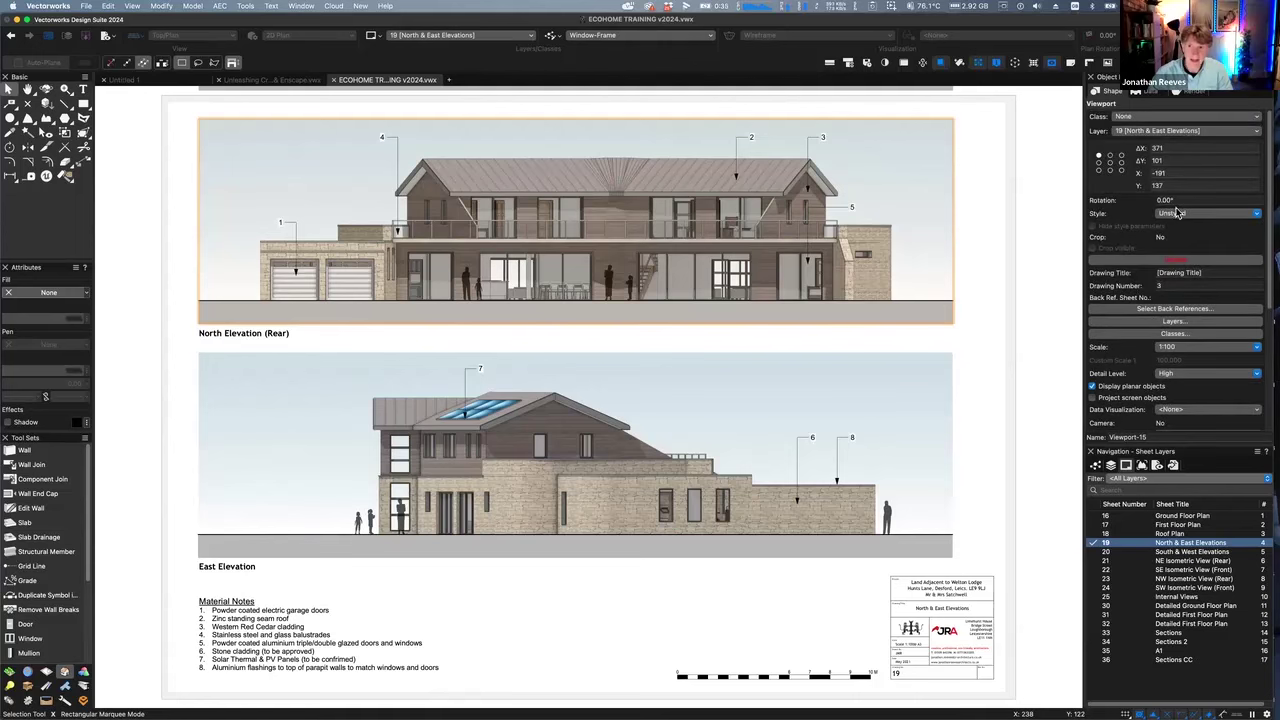
pyautogui.click(1180, 216)
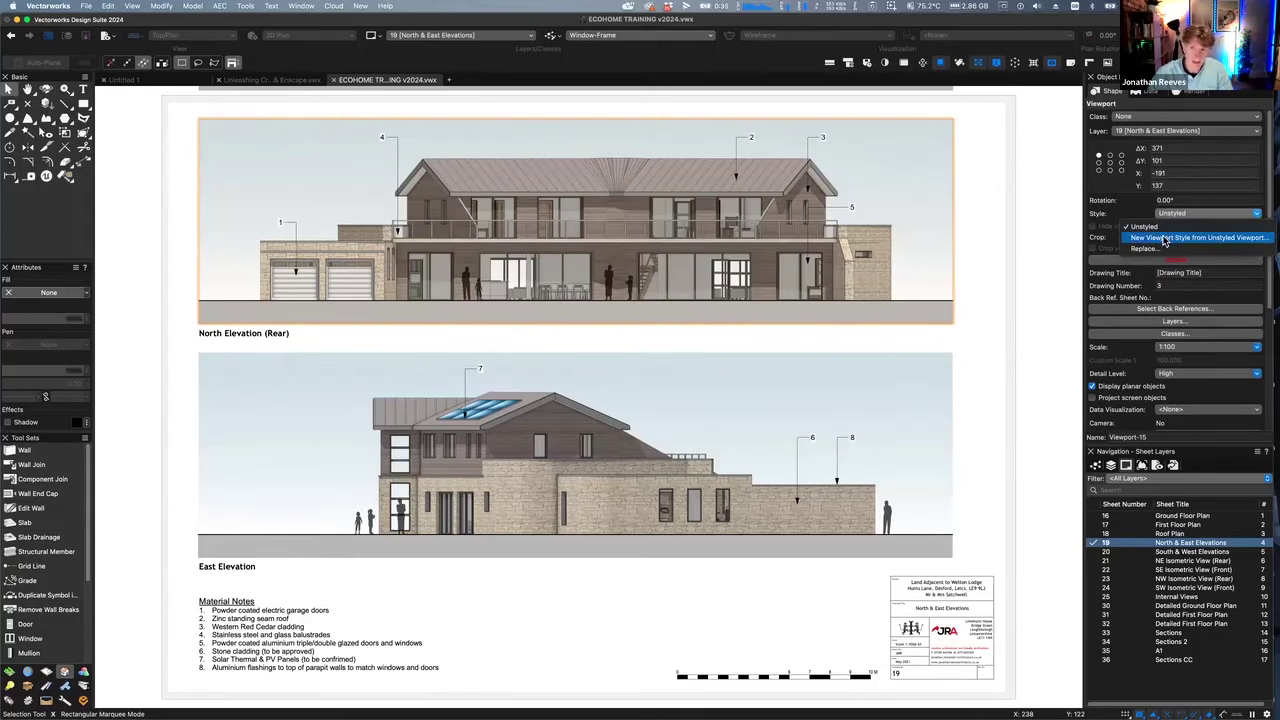
pyautogui.click(1163, 240)
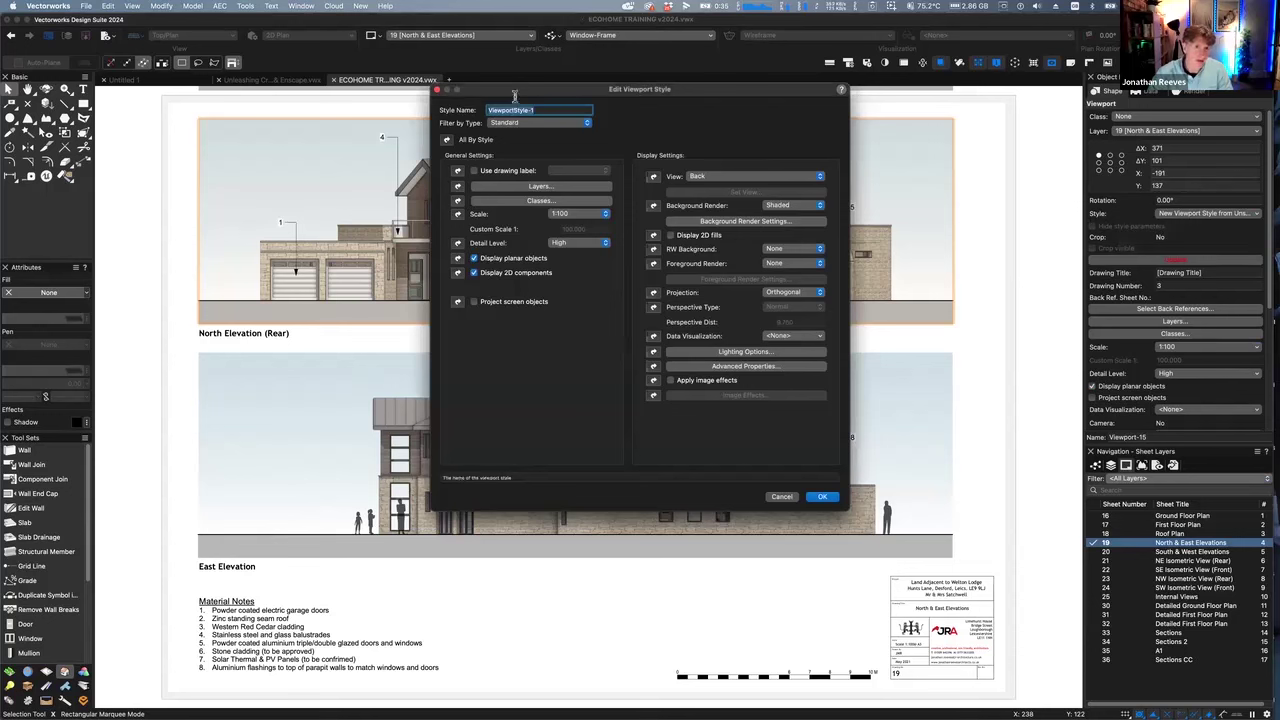
# Name the viewport style ELEVAtion, keep its type filter on Standard, set its View parameter to by instance and accept the style
pyautogui.write('ElEVATION')
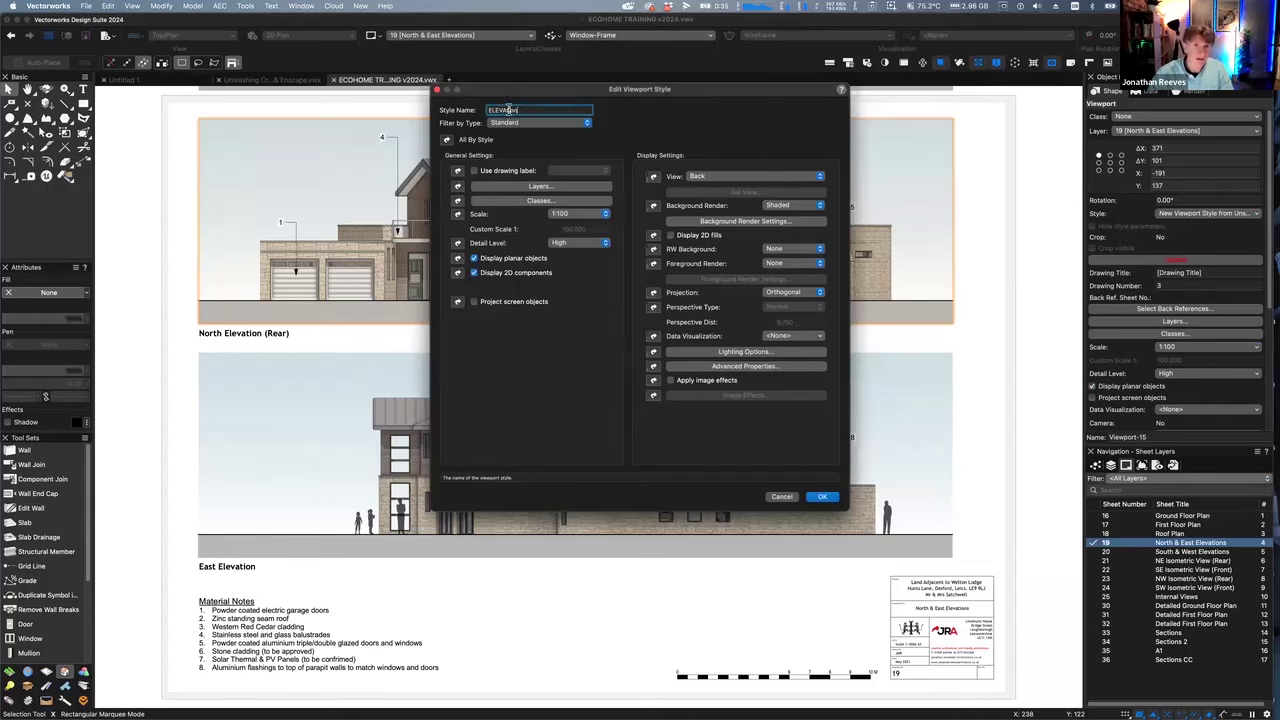
pyautogui.press('Escape')
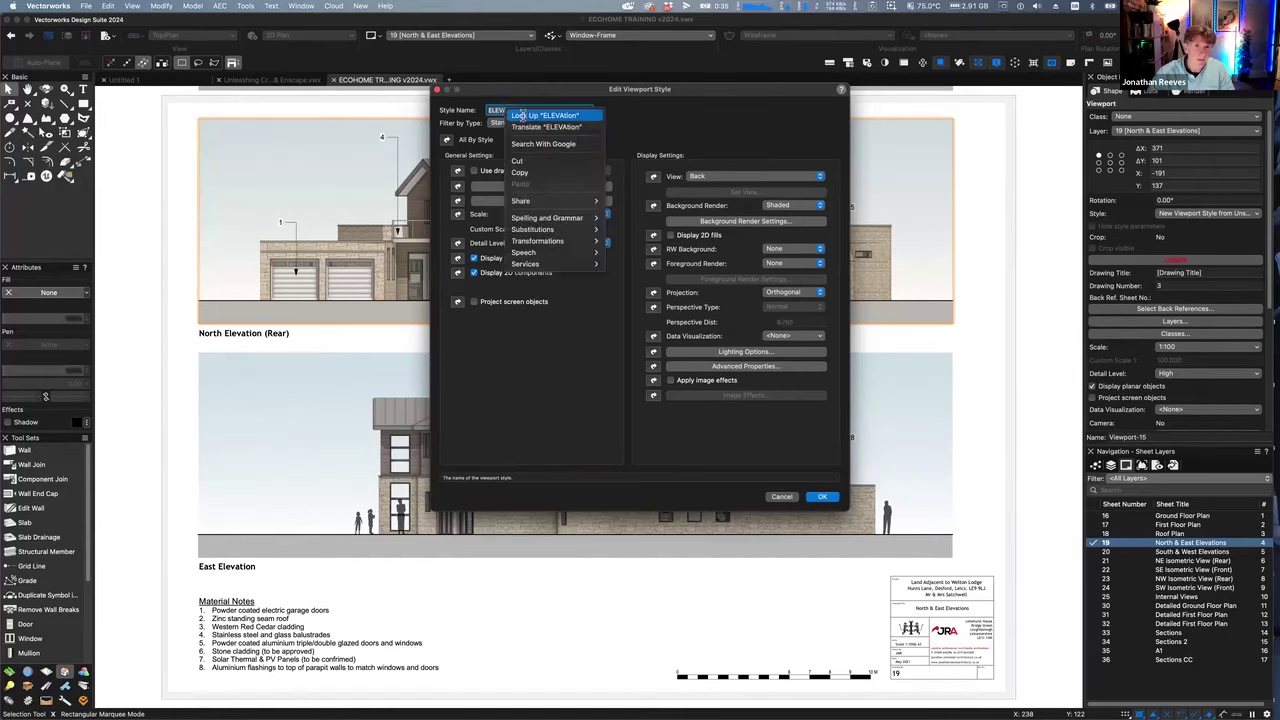
pyautogui.press('Escape')
pyautogui.click(506, 125)
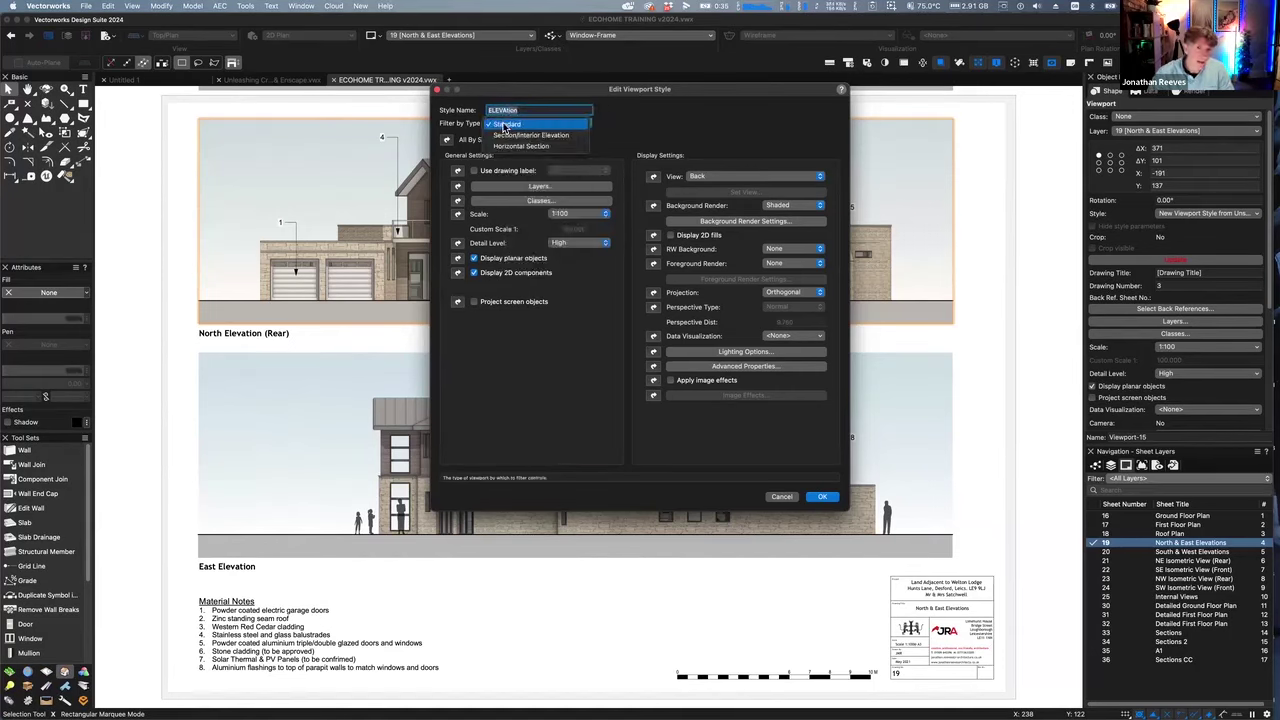
pyautogui.click(505, 124)
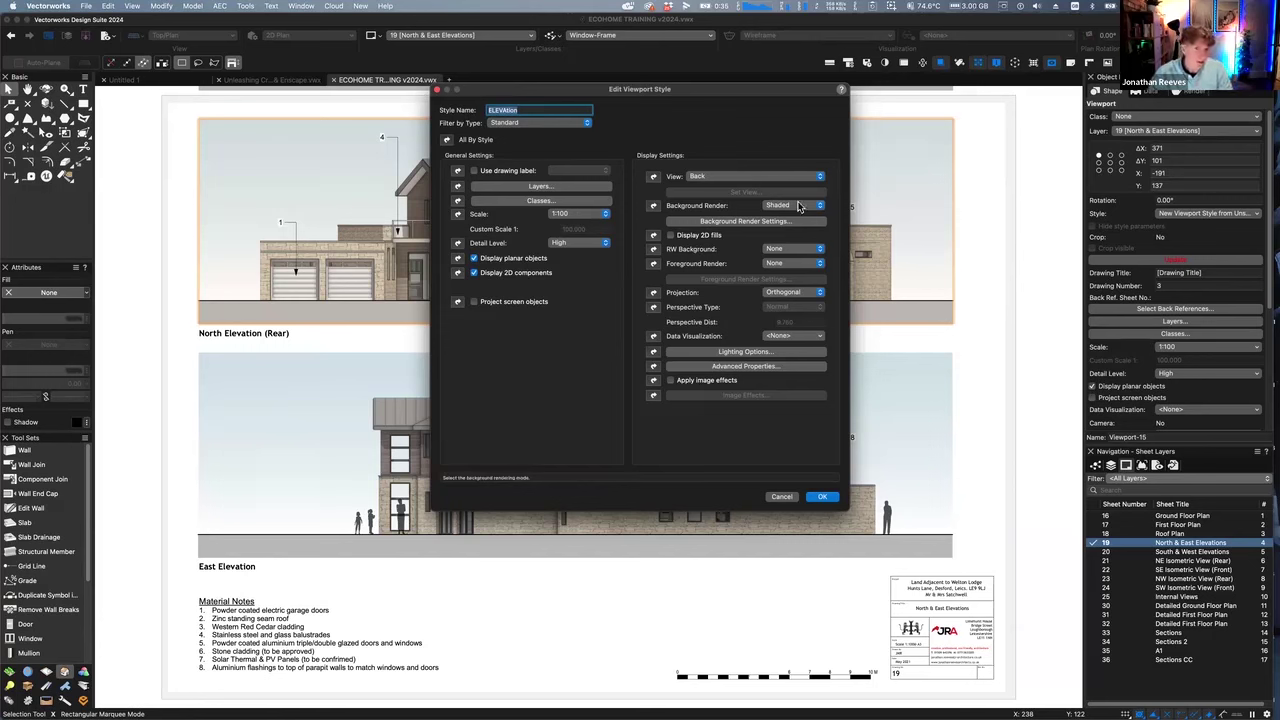
pyautogui.click(653, 177)
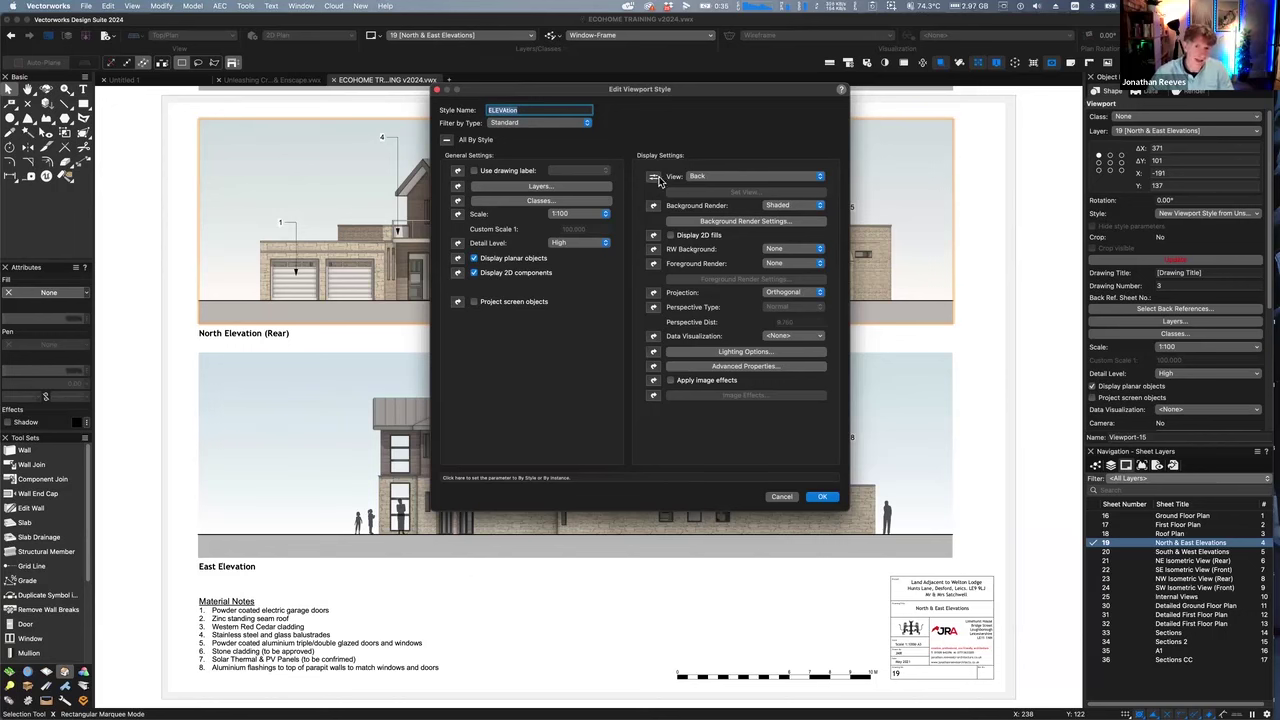
pyautogui.click(816, 499)
# Duplicate the styled North Elevation viewport to the empty area beside the sheet and make the copy show the front elevation
pyautogui.scroll(-4, 600, 360)
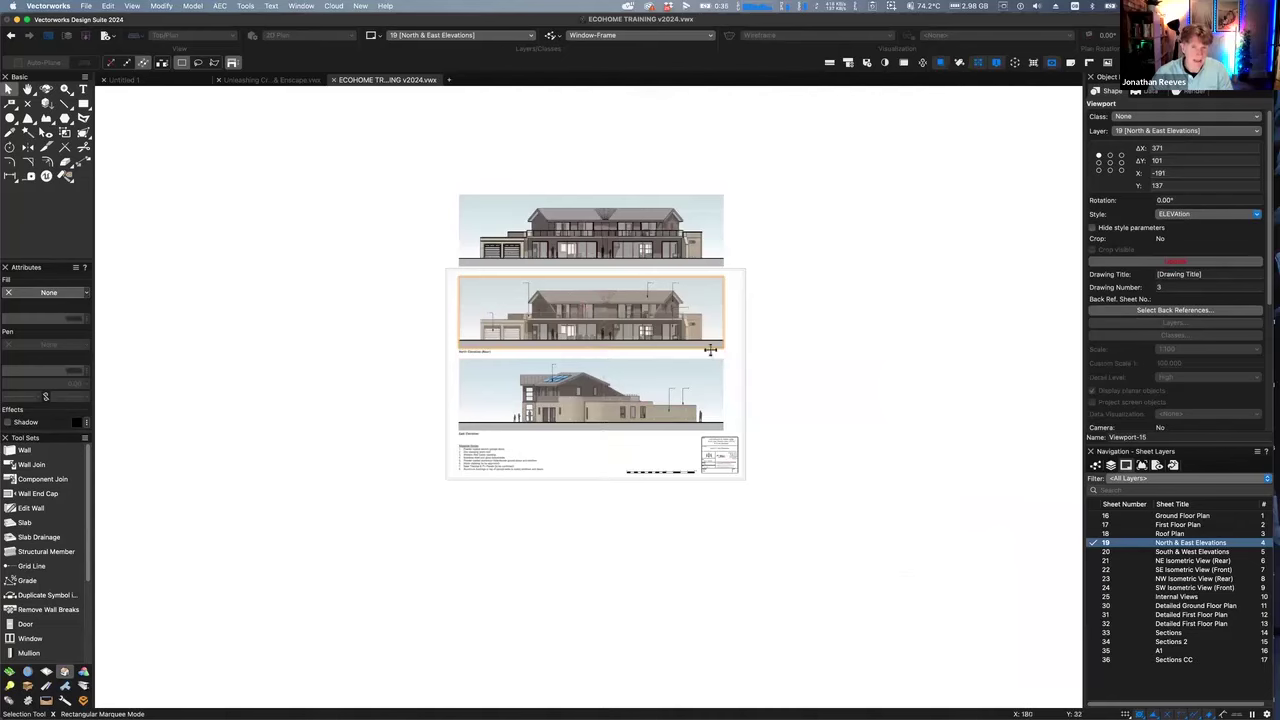
pyautogui.moveTo(711, 351); pyautogui.dragTo(541, 361, button='middle')
pyautogui.scroll(2, 482, 341)
pyautogui.press('x')
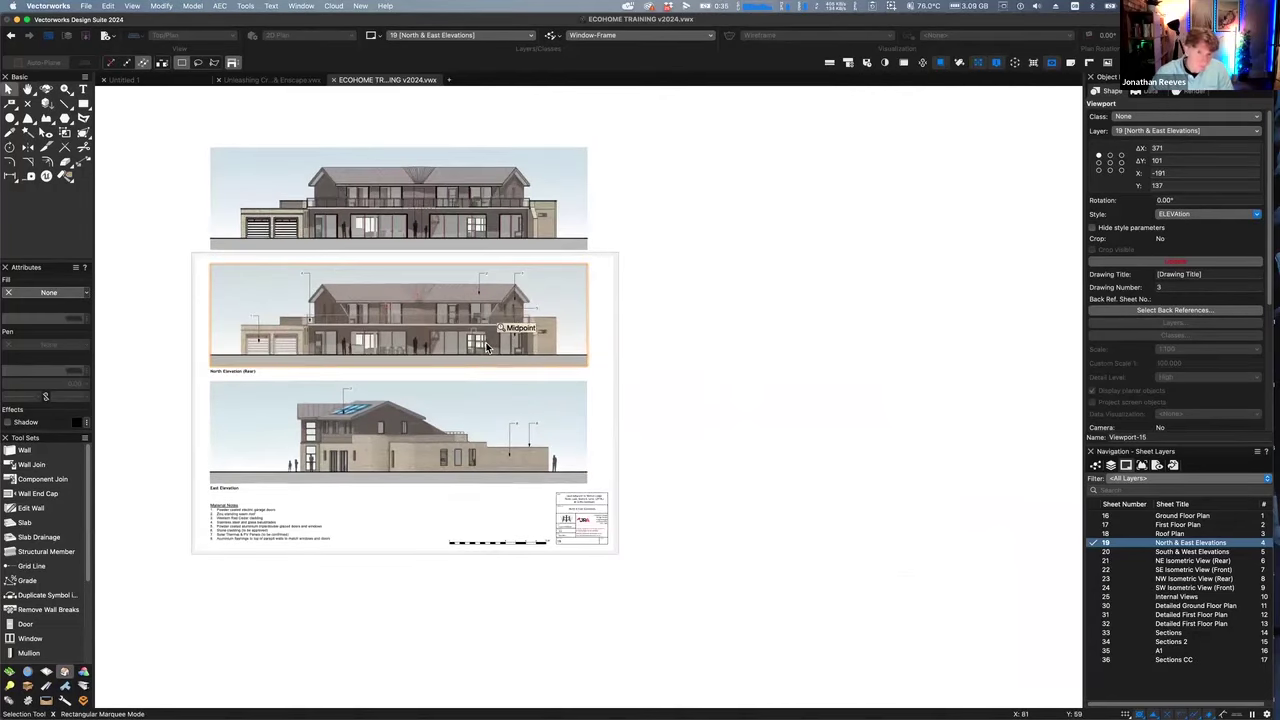
pyautogui.click(475, 165)
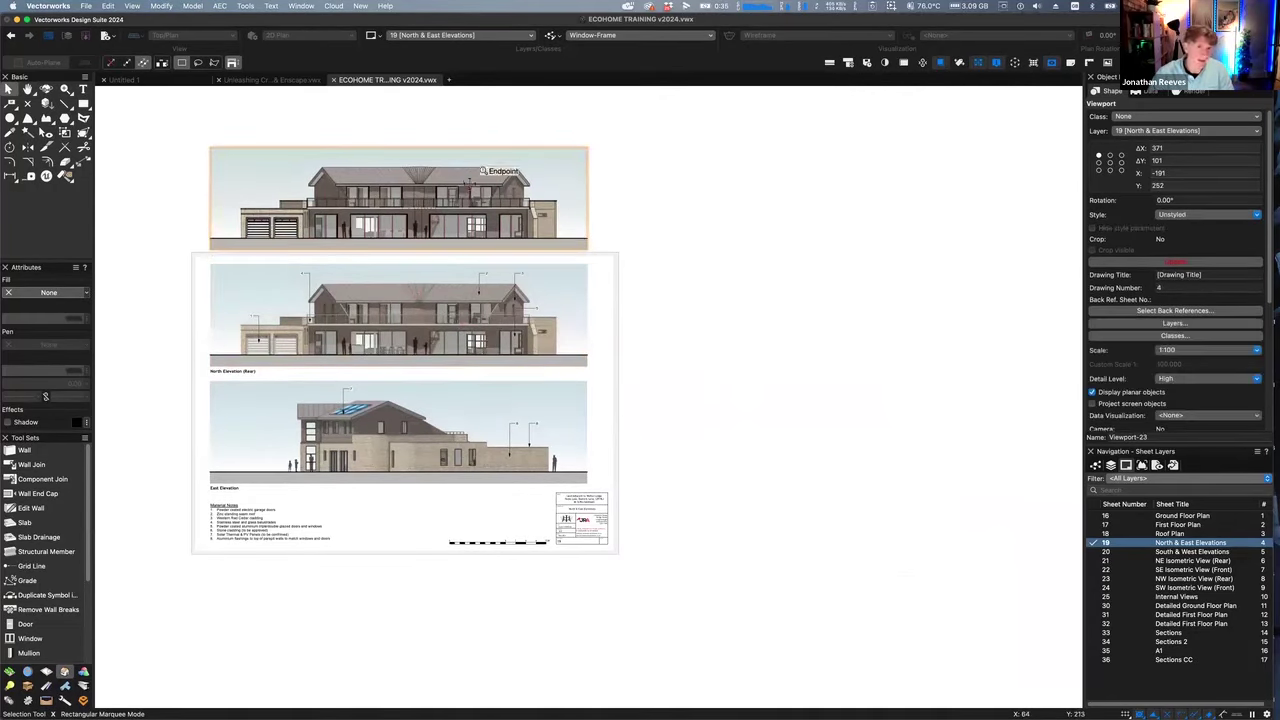
pyautogui.moveTo(425, 308); pyautogui.dragTo(852, 310)
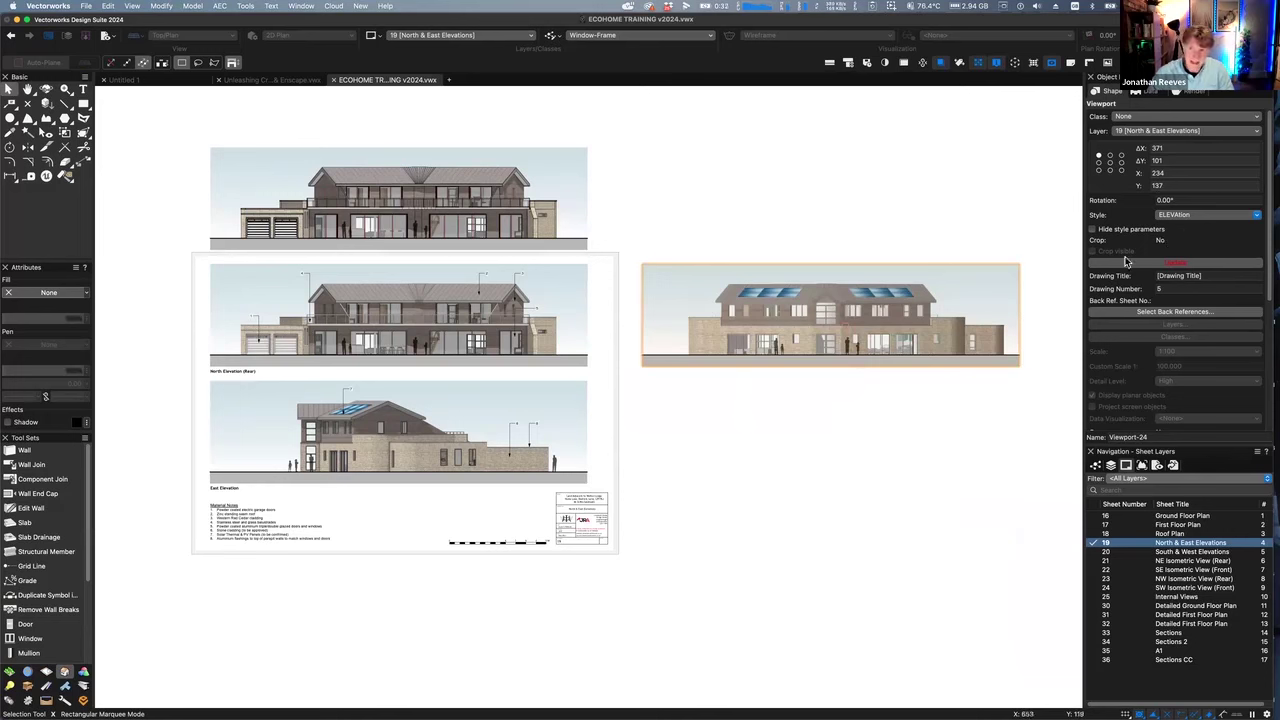
# Examine the replacement viewport styles in the Viewport Metric.vwx library for the duplicated elevation, and cancel the replacement
pyautogui.click(1178, 217)
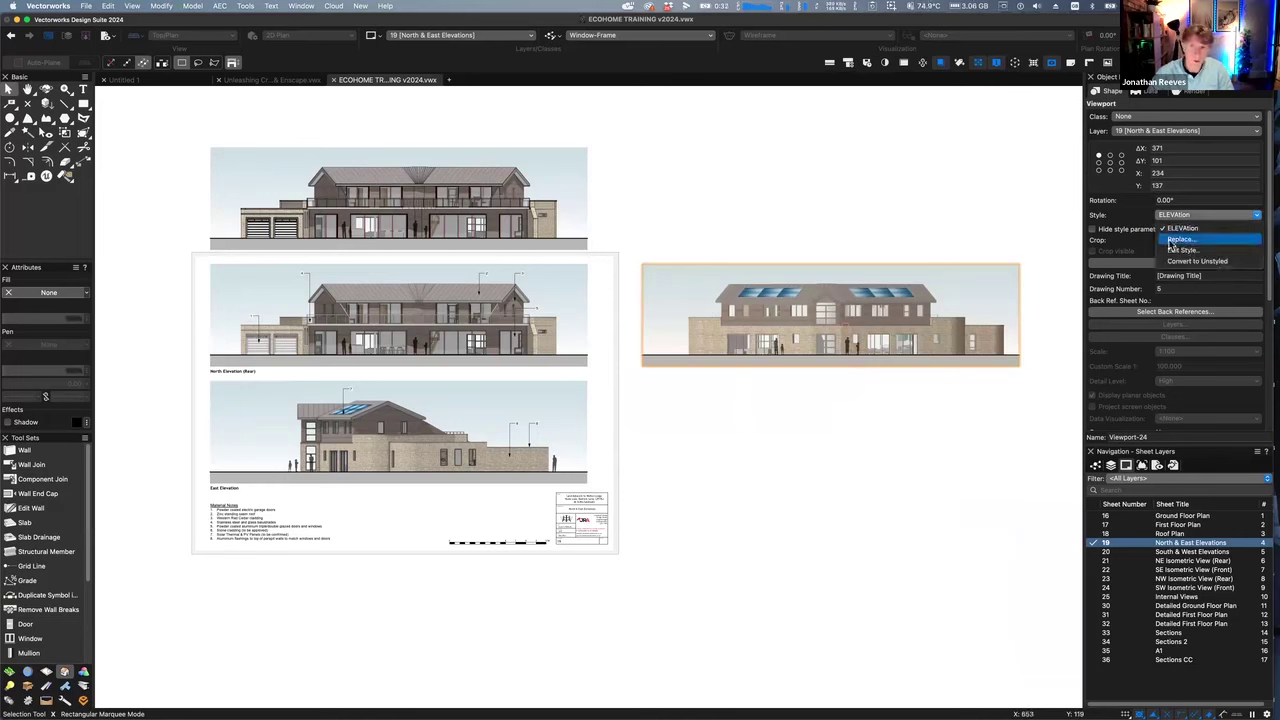
pyautogui.click(1180, 239)
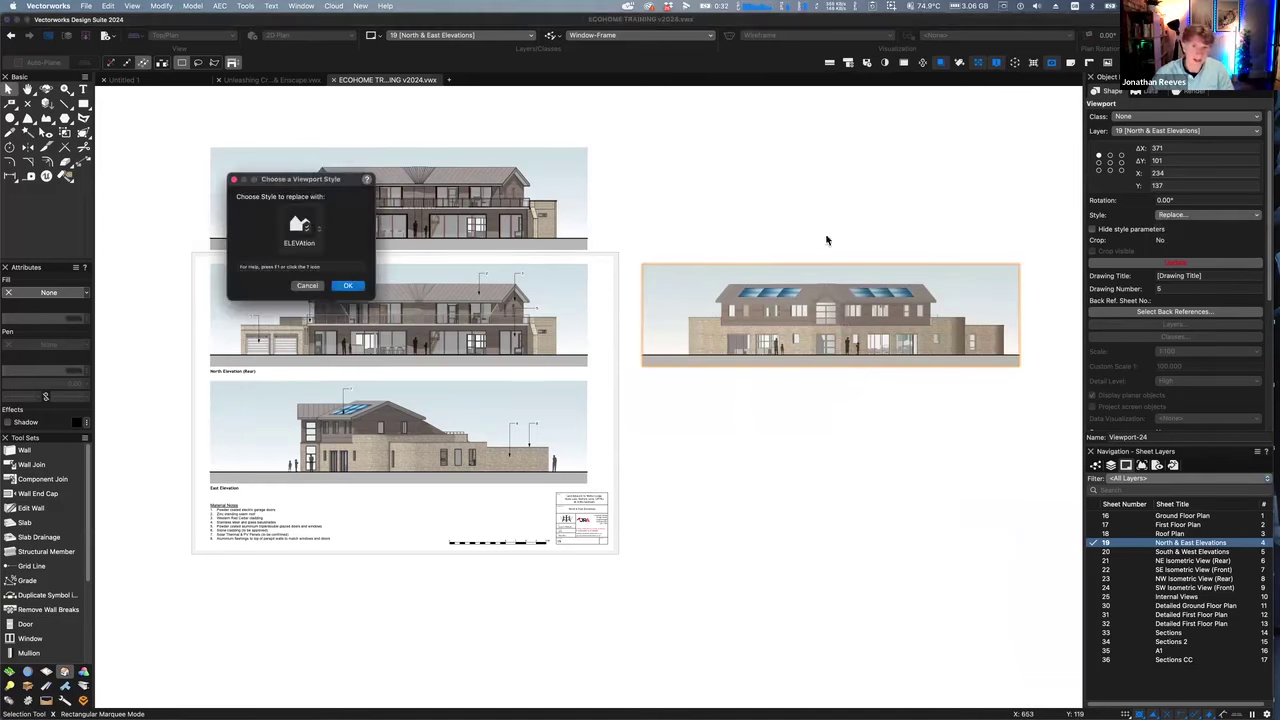
pyautogui.click(296, 230)
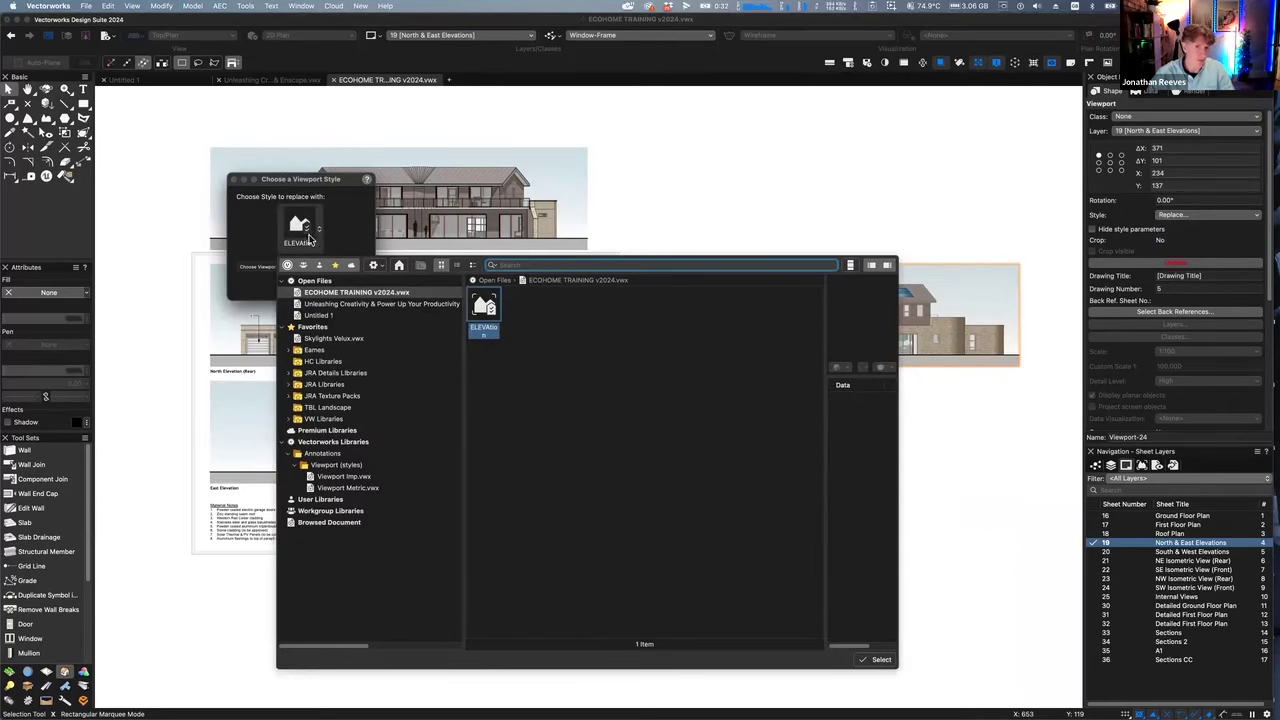
pyautogui.click(341, 488)
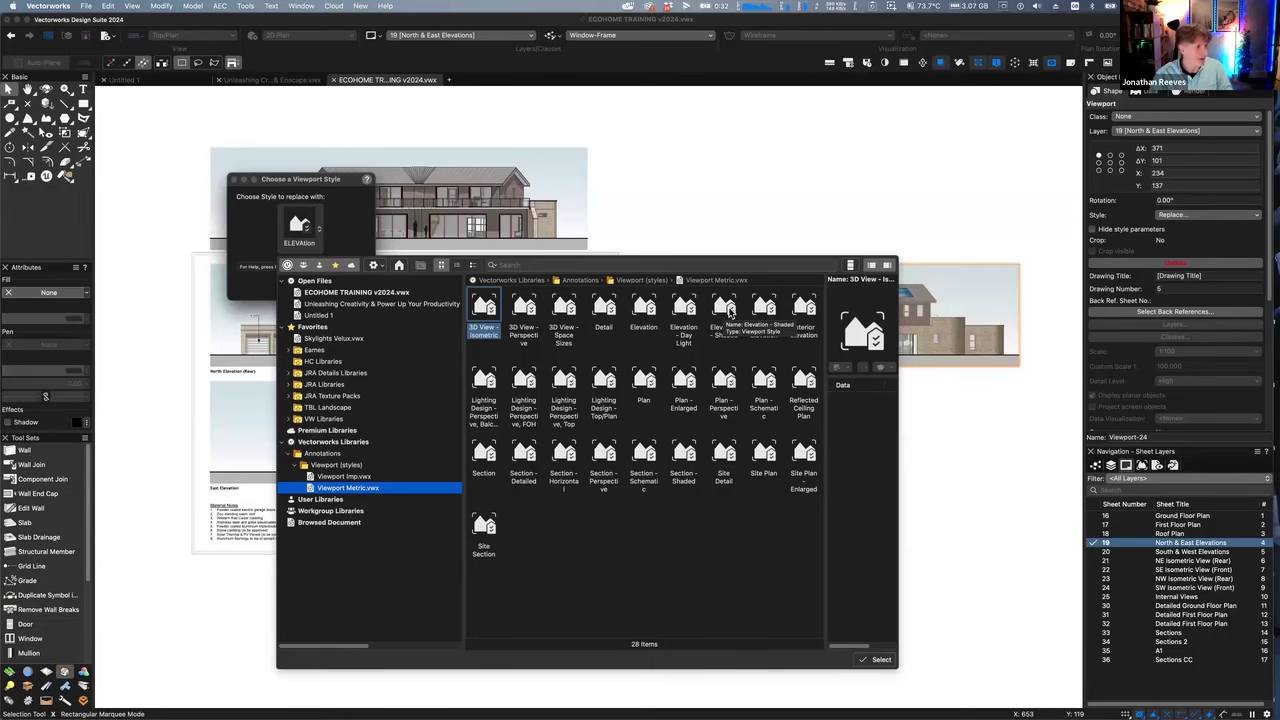
pyautogui.click(629, 194)
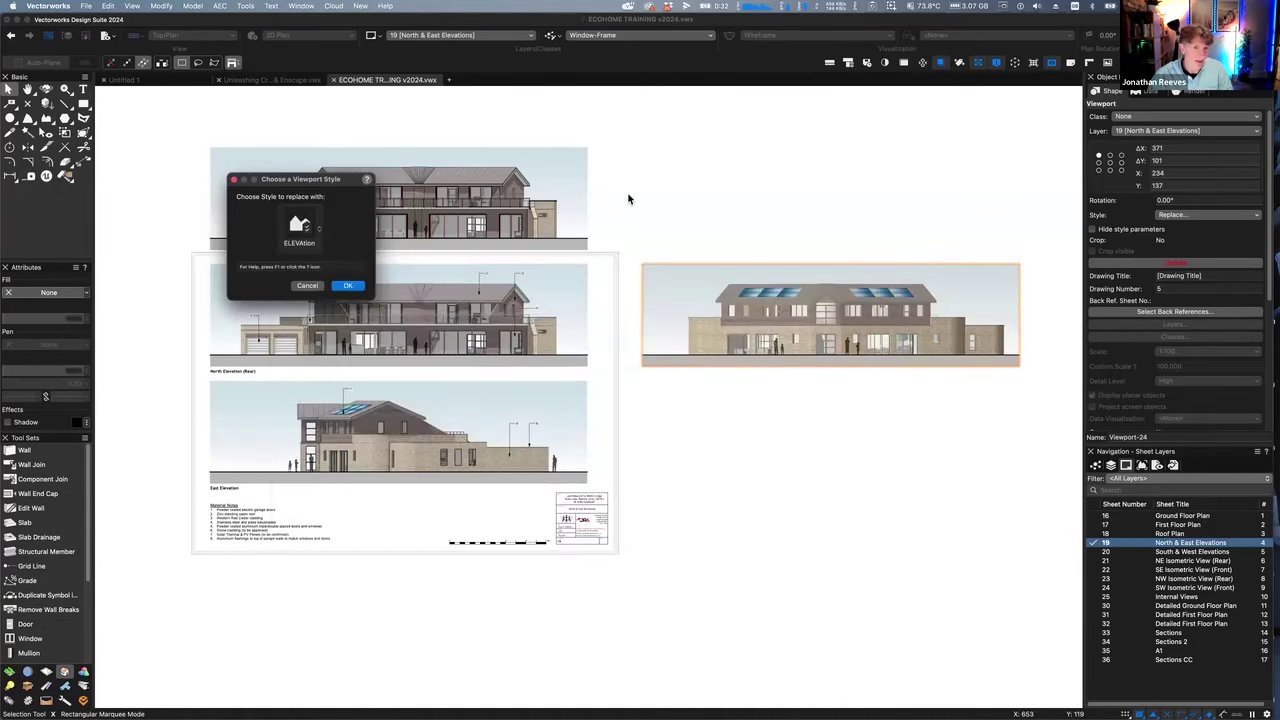
pyautogui.click(308, 288)
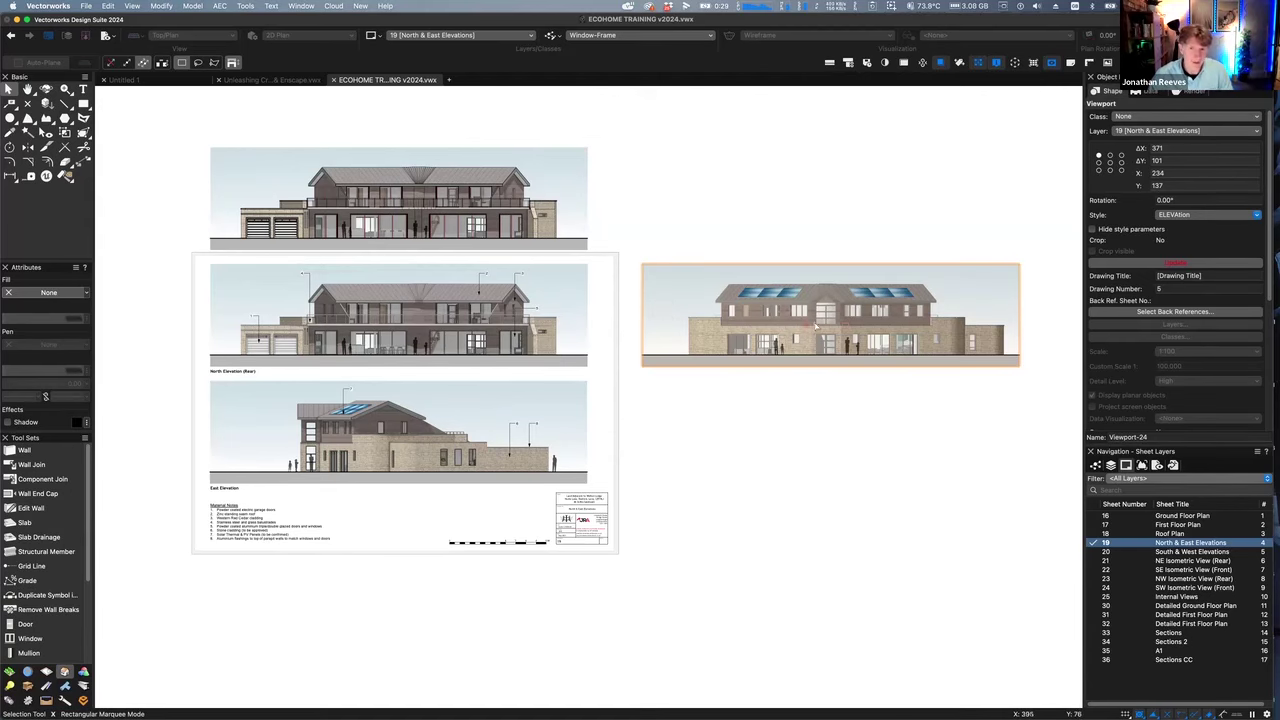
# Update the duplicated front elevation viewport to refresh its rendering, and delete the viewport from the sheet
pyautogui.scroll(5, 815, 326)
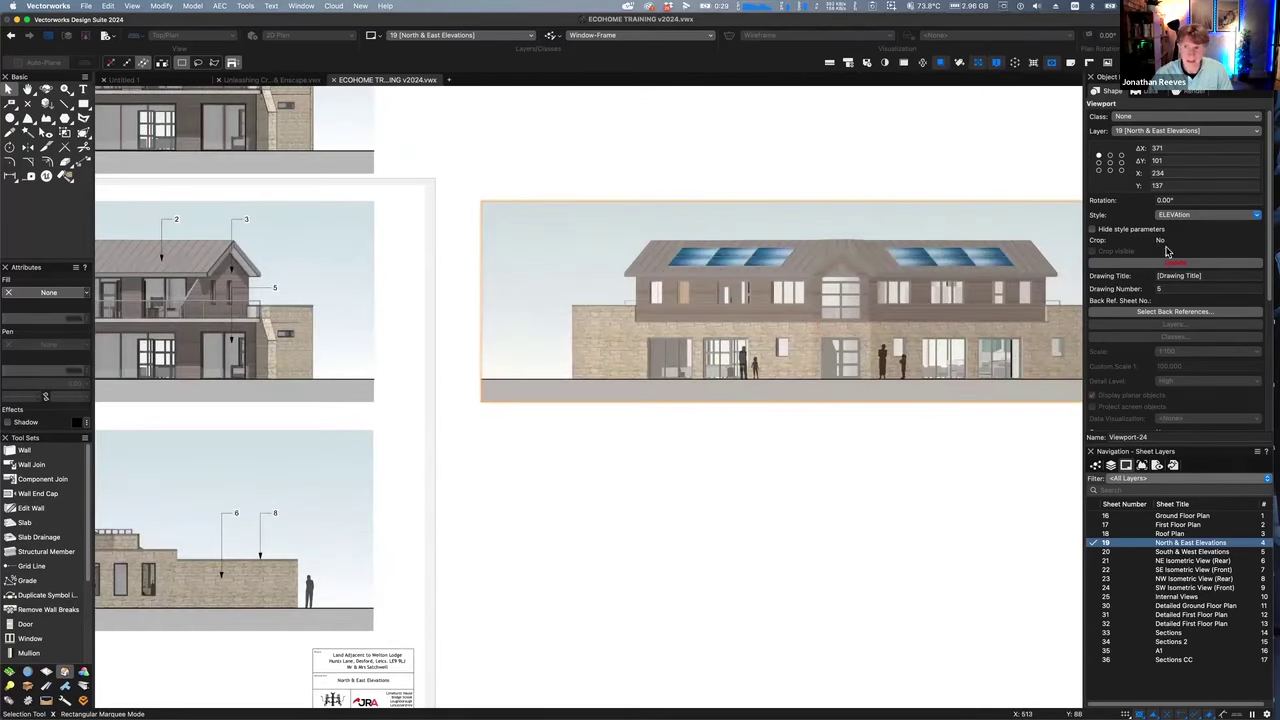
pyautogui.click(1178, 264)
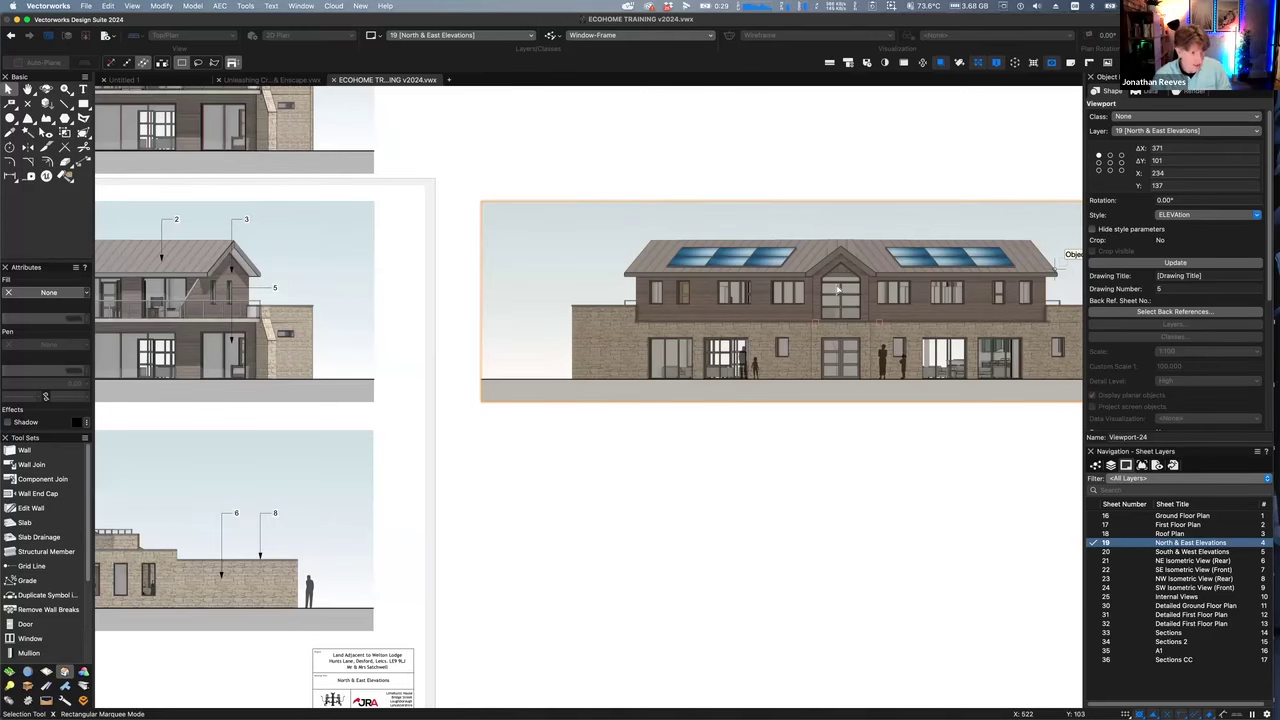
pyautogui.press('Delete')
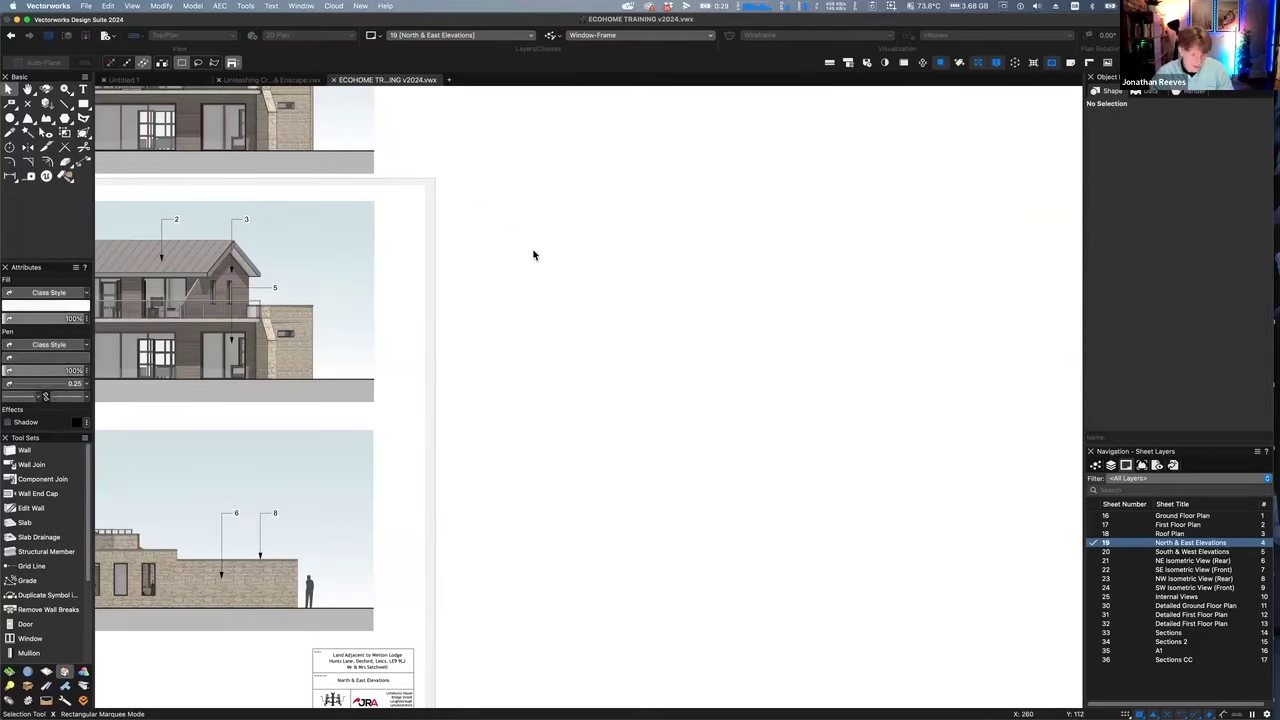
pyautogui.press('super+r')
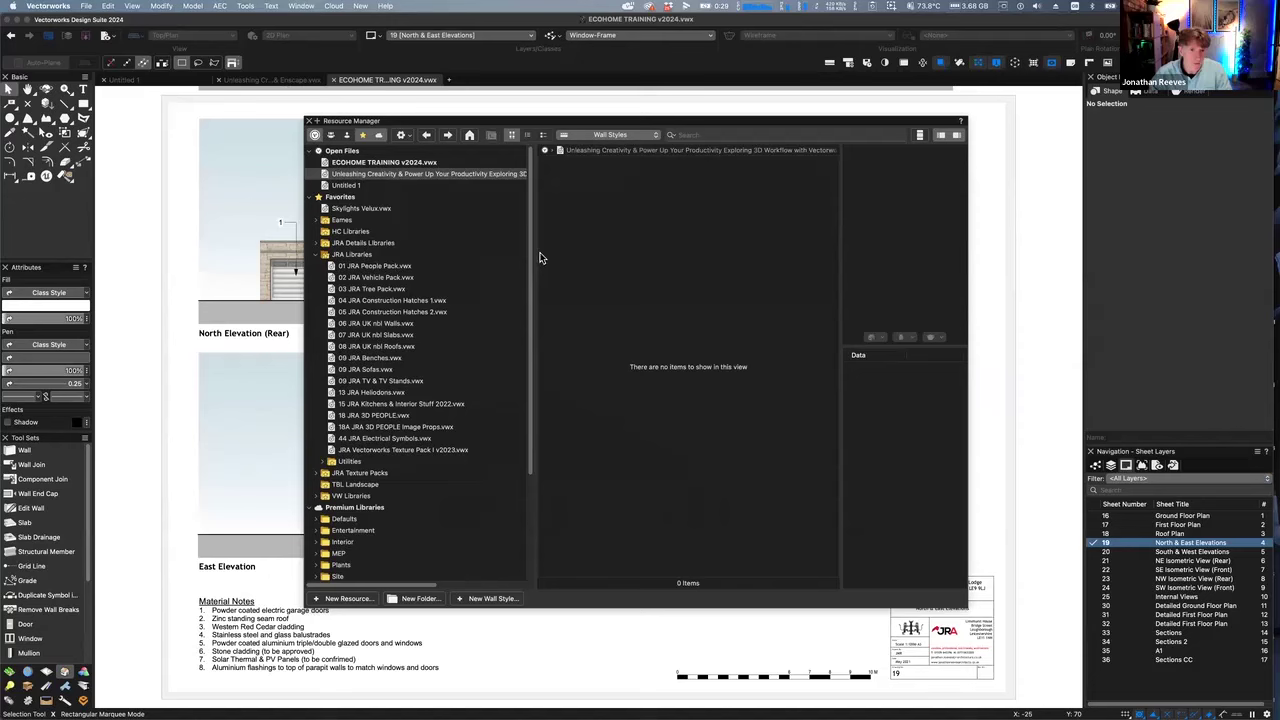
pyautogui.press('super+r')
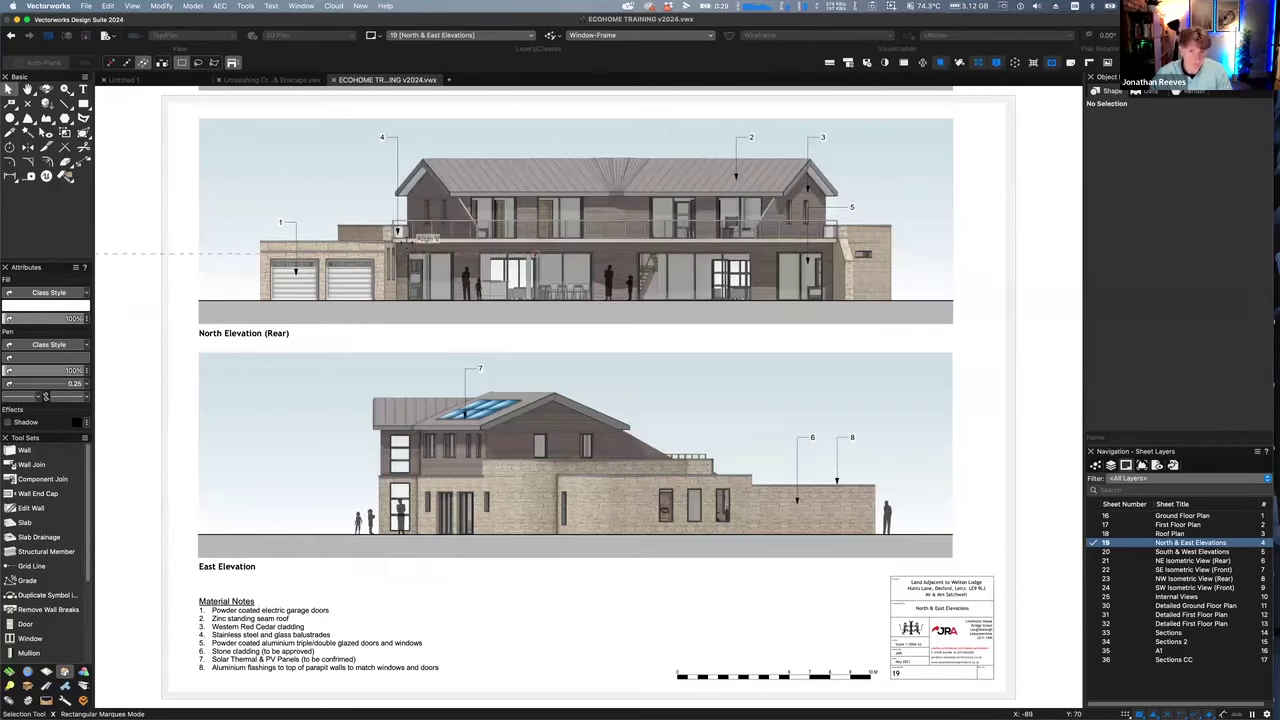
# Switch to the Unleashing Creativity presentation file and open JRA Kitchen Diner v2023.vwx from its hyperlink below the kitchen image
pyautogui.click(272, 80)
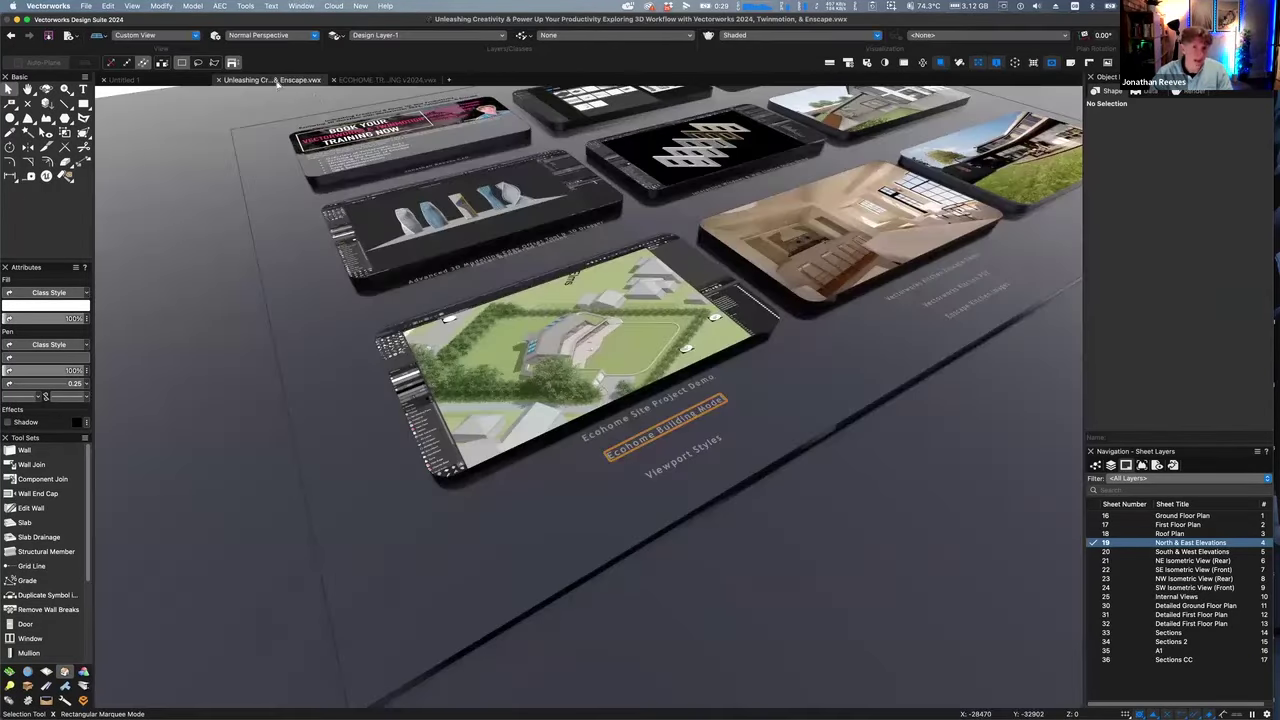
pyautogui.click(684, 452)
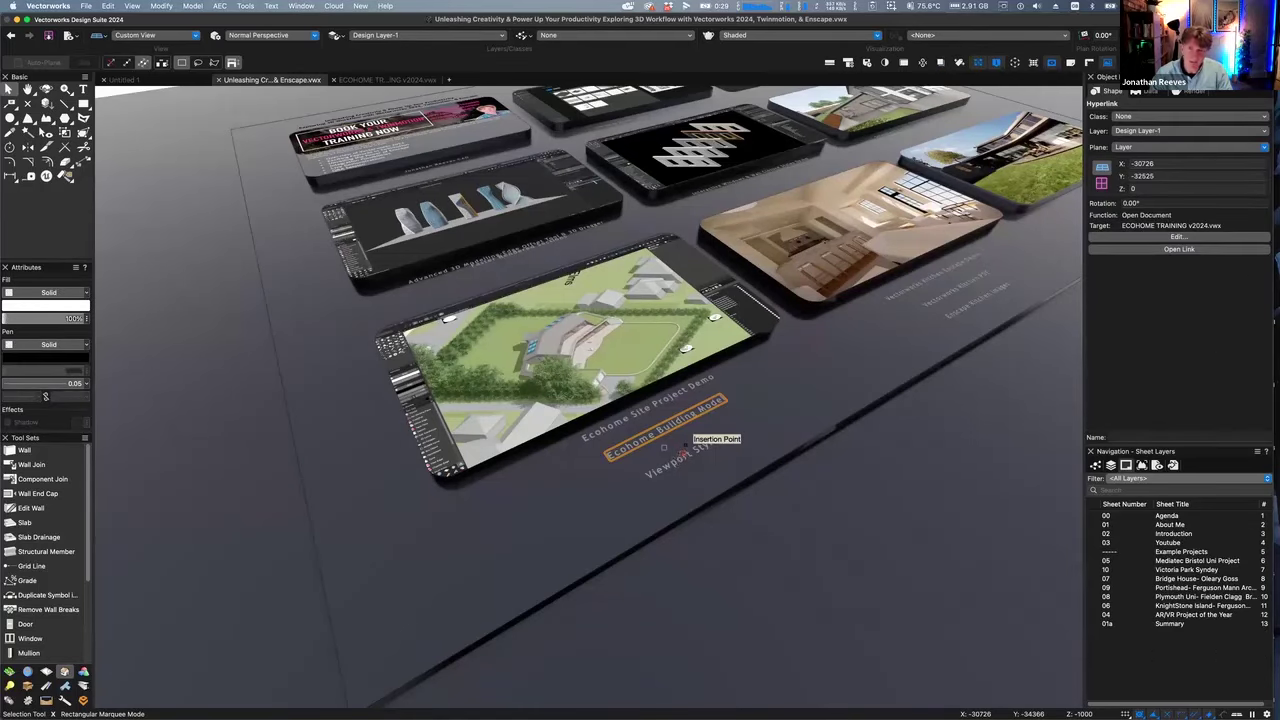
pyautogui.click(922, 264)
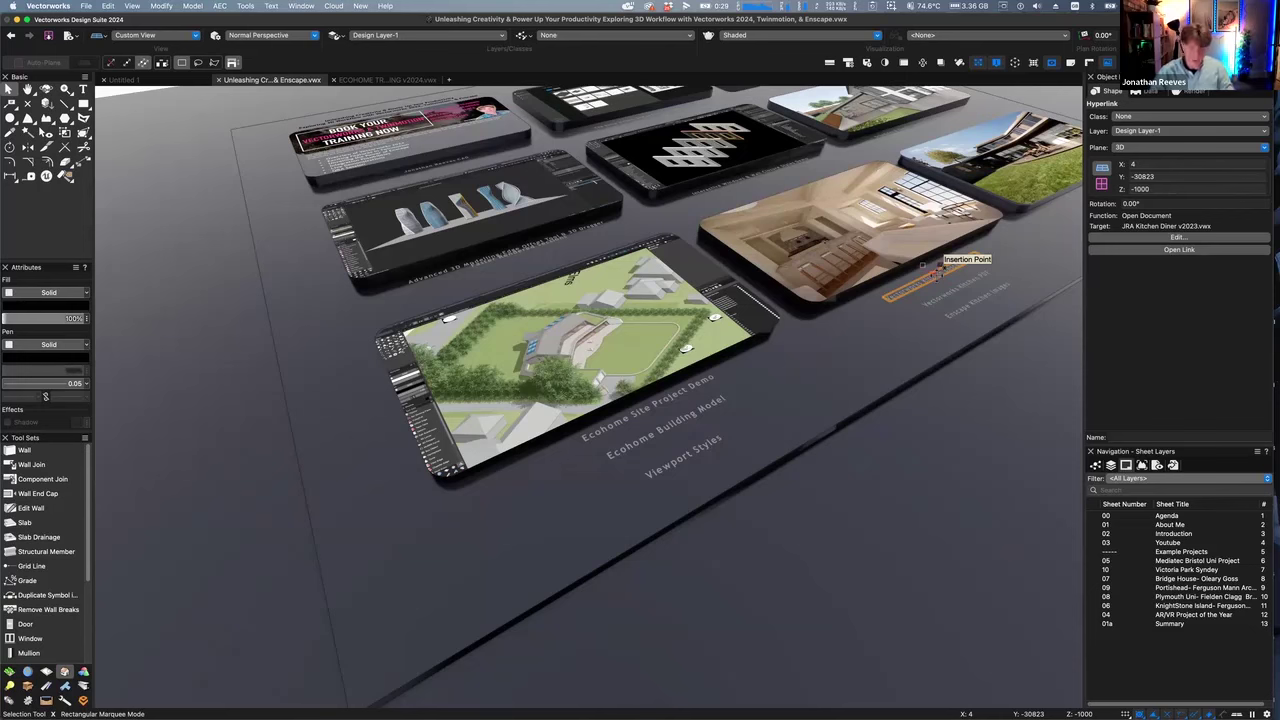
pyautogui.doubleClick(932, 280)
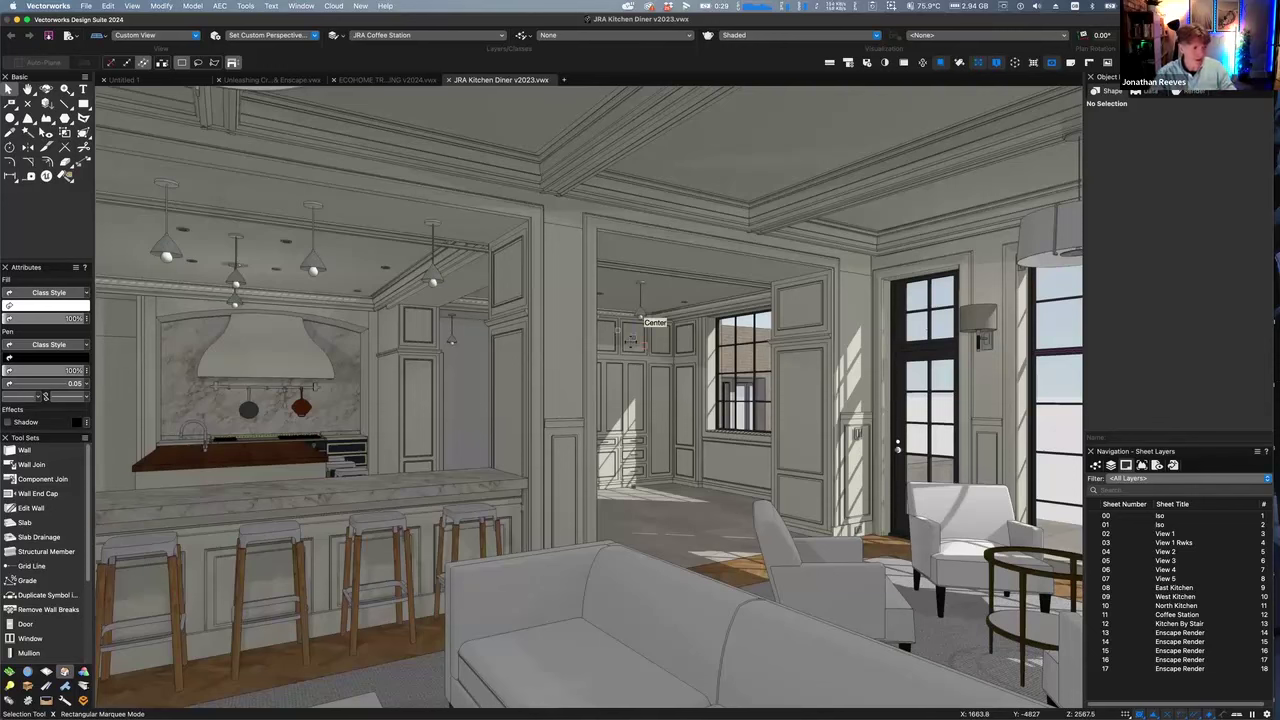
# Close the ECOHOME TRAINING v2024 file without saving its changes
pyautogui.click(373, 82)
pyautogui.press('super+w')
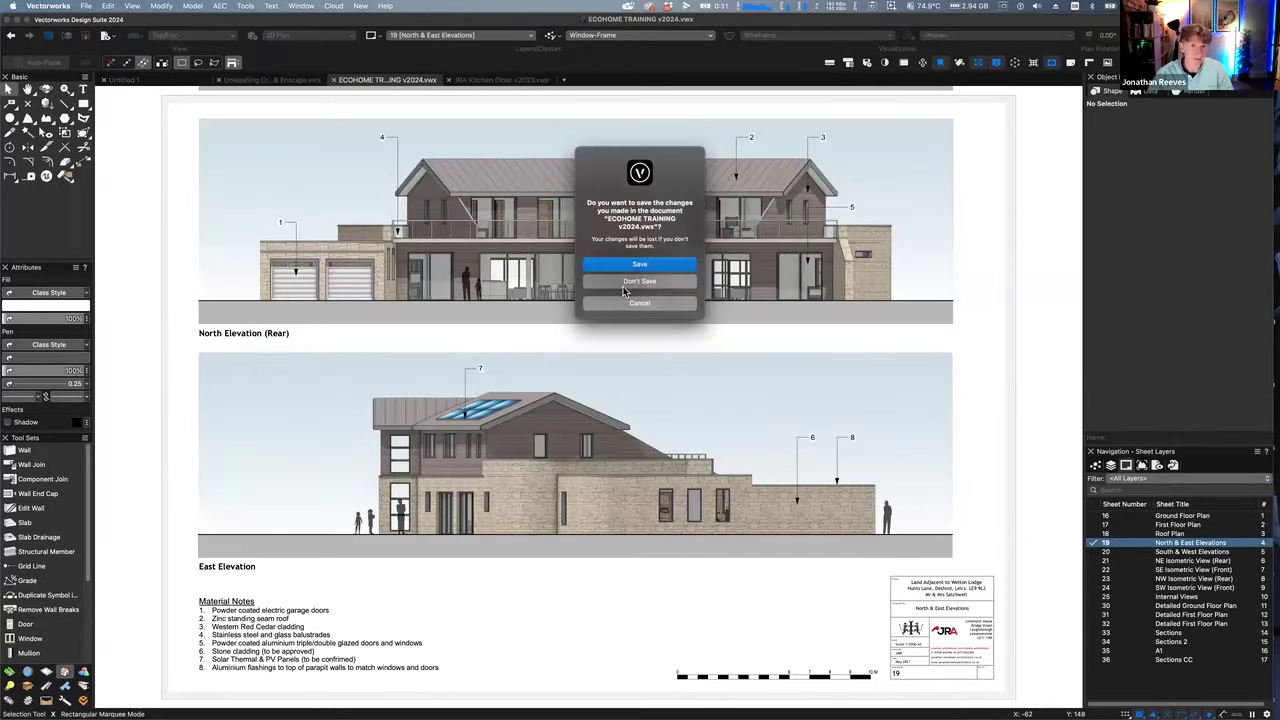
pyautogui.click(639, 281)
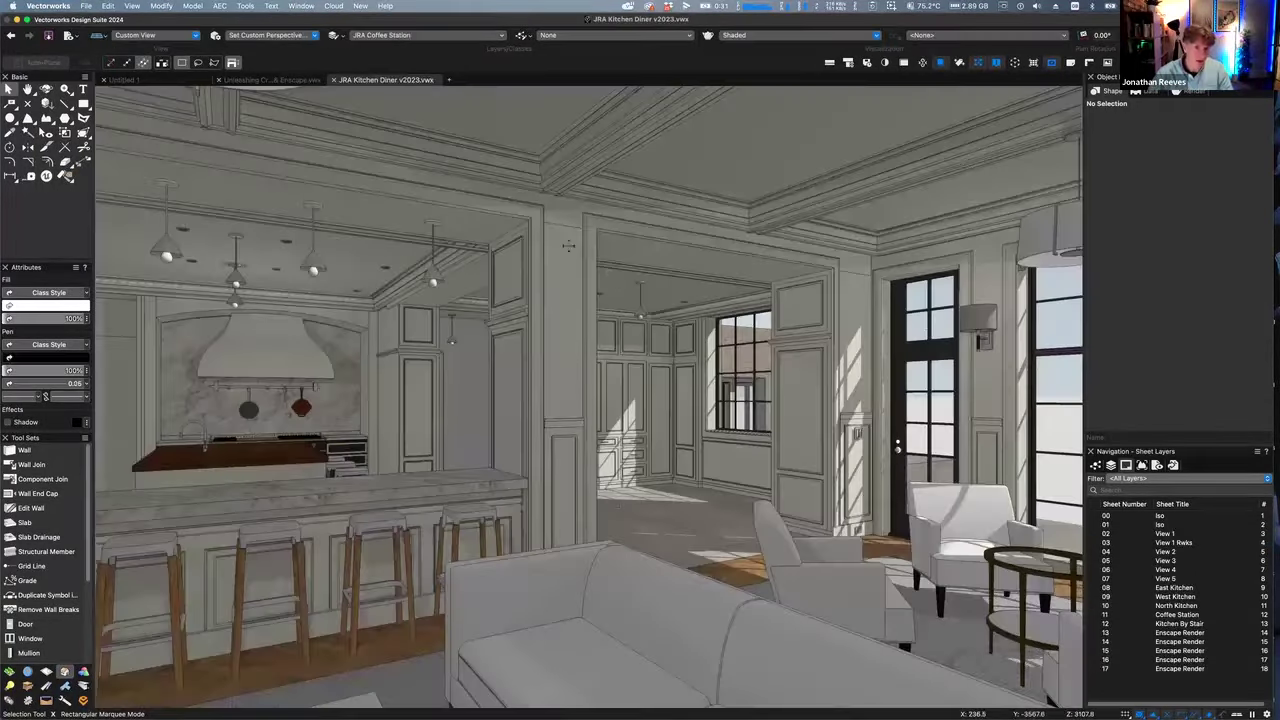
# Show the presentation file's 11- Twinmotion saved view and open the Twinmotion Video Aerial hyperlink
pyautogui.click(251, 83)
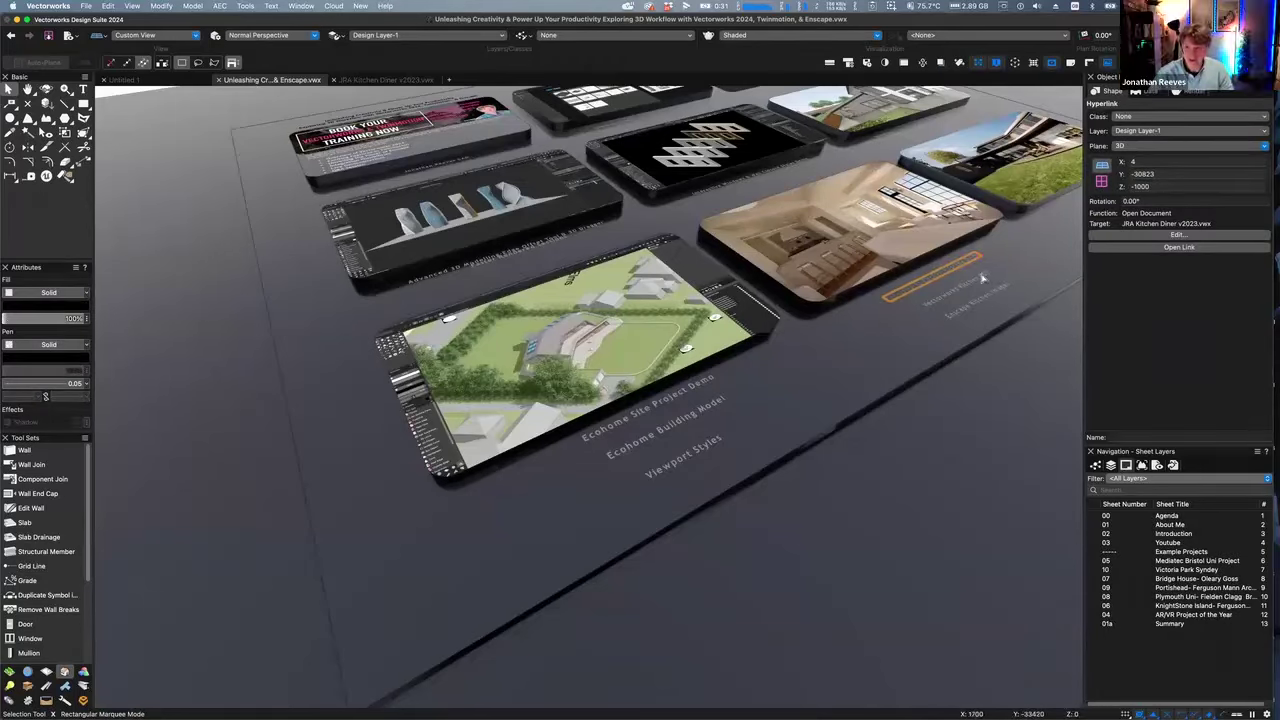
pyautogui.click(1156, 466)
pyautogui.doubleClick(1118, 605)
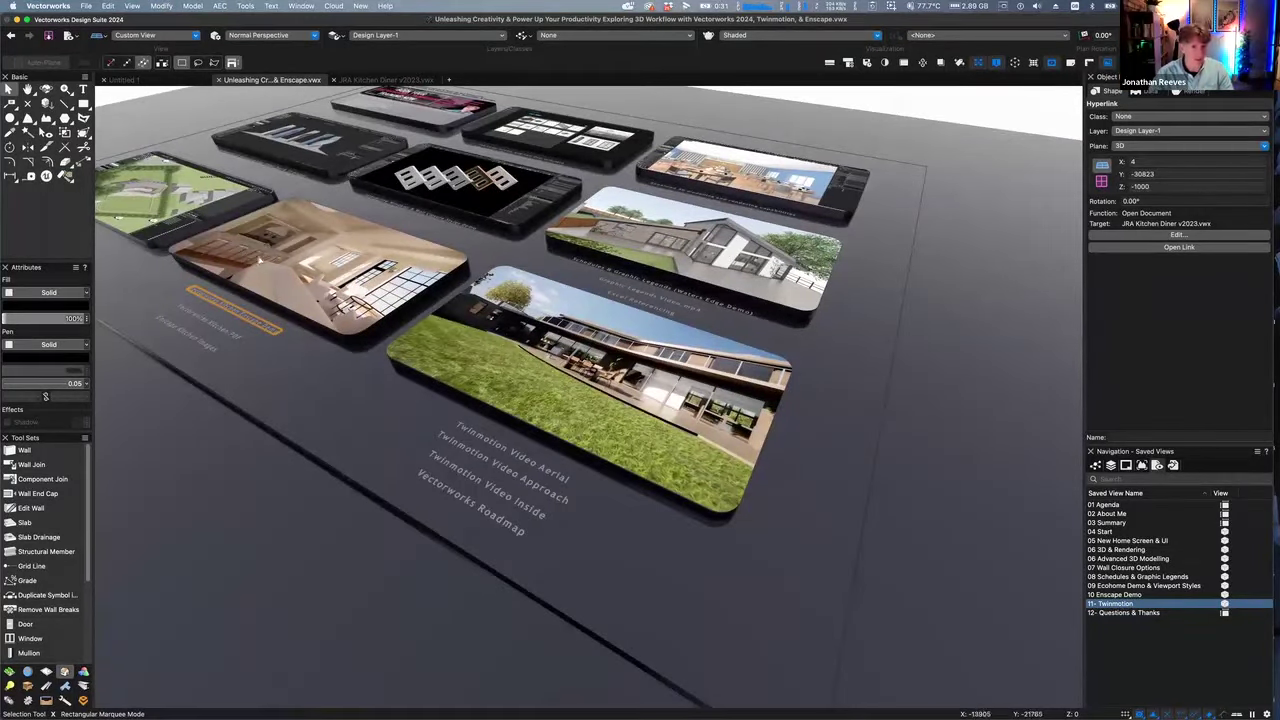
pyautogui.click(516, 437)
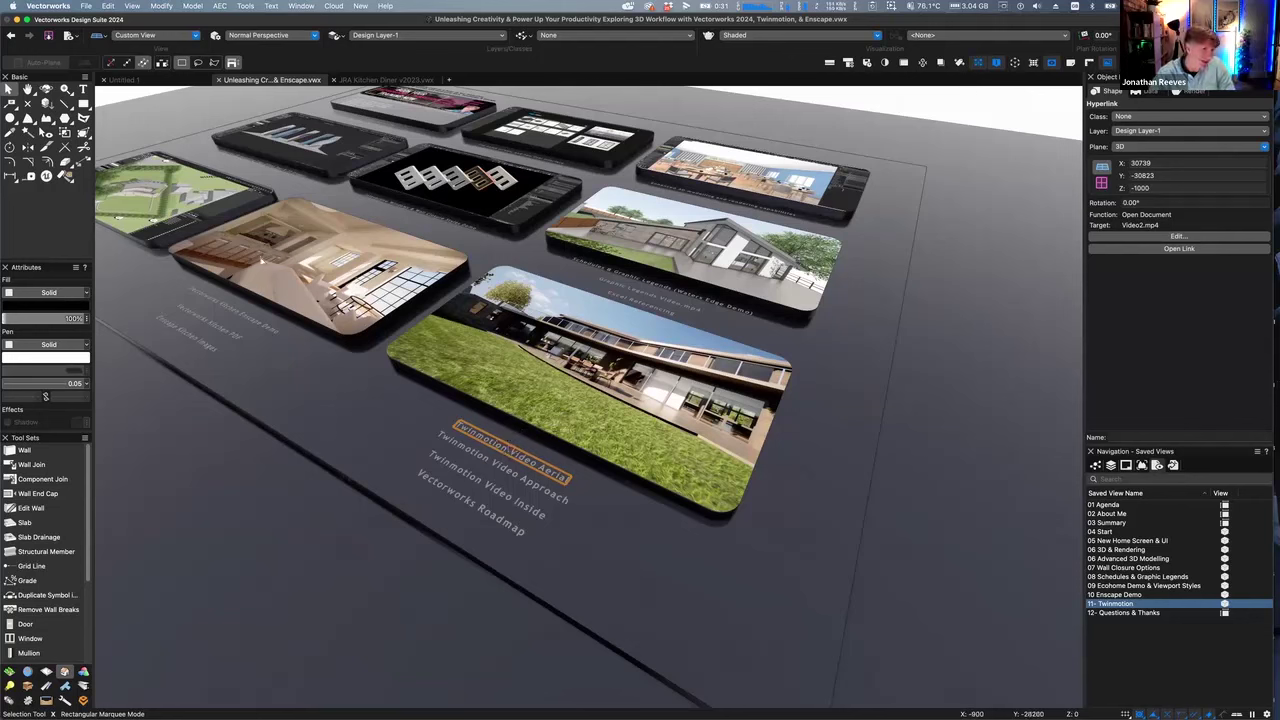
pyautogui.doubleClick(521, 463)
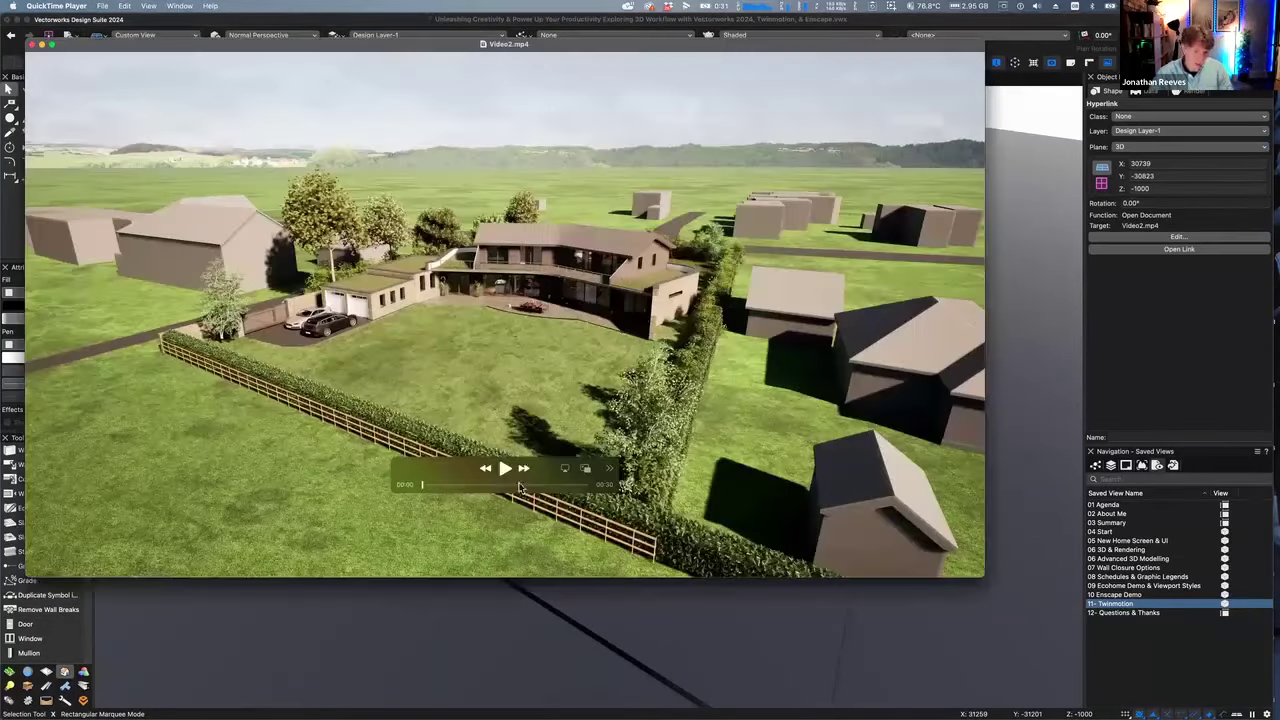
# Play the aerial video Video2.mp4 in full screen, and leave full screen after watching it
pyautogui.doubleClick(414, 496)
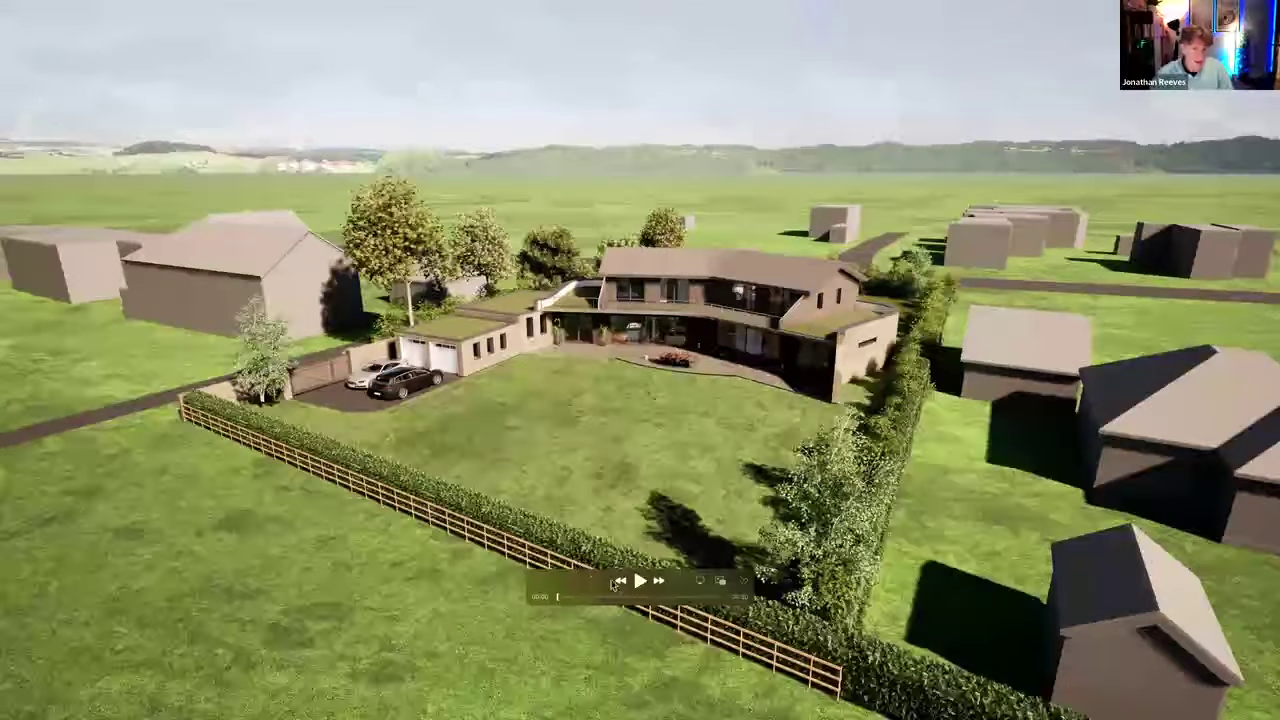
pyautogui.click(641, 584)
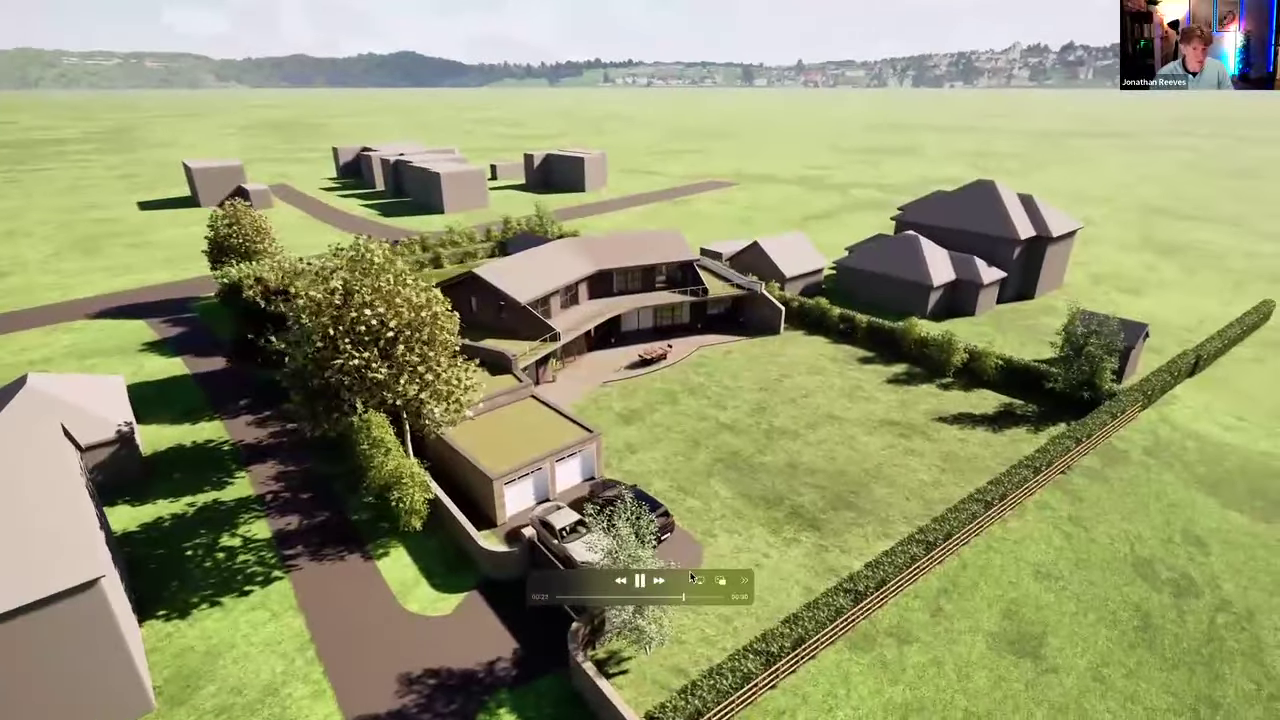
pyautogui.press('Escape')
# Open the Twinmotion Video Approach hyperlink and watch Video7.mp4 in full screen
pyautogui.click(546, 465)
pyautogui.click(530, 487)
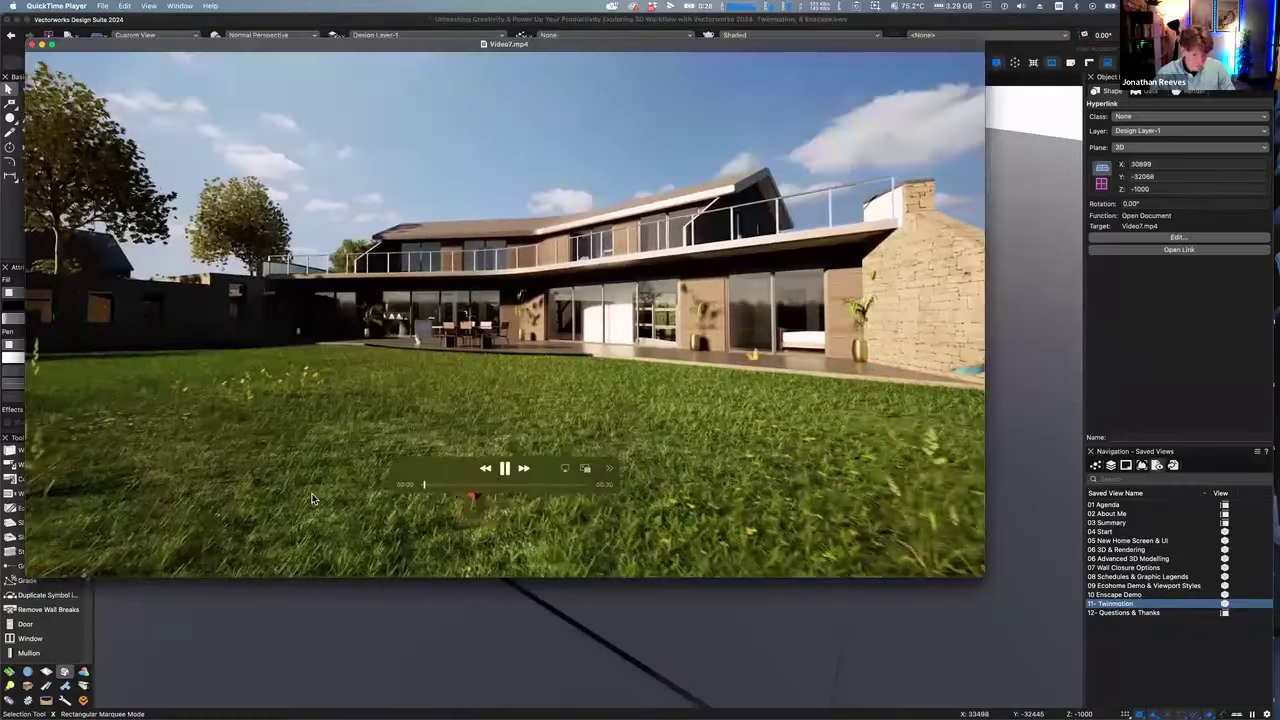
pyautogui.doubleClick(311, 498)
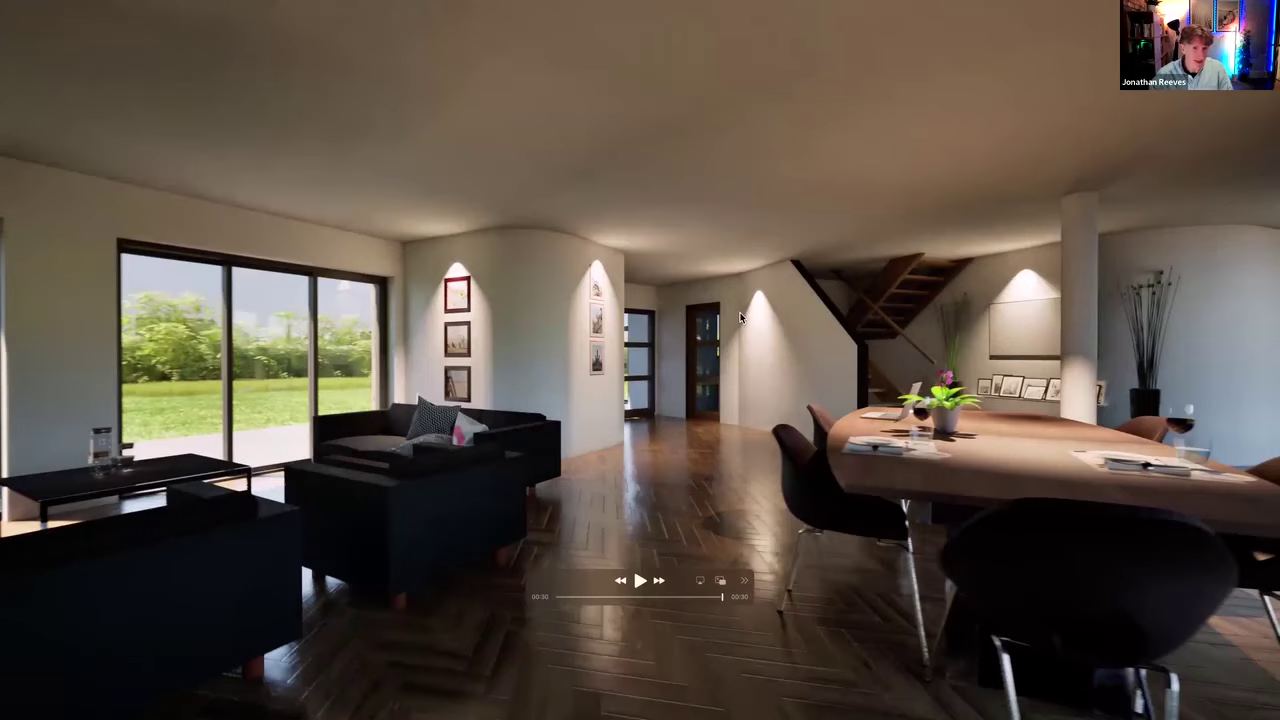
pyautogui.press('Escape')
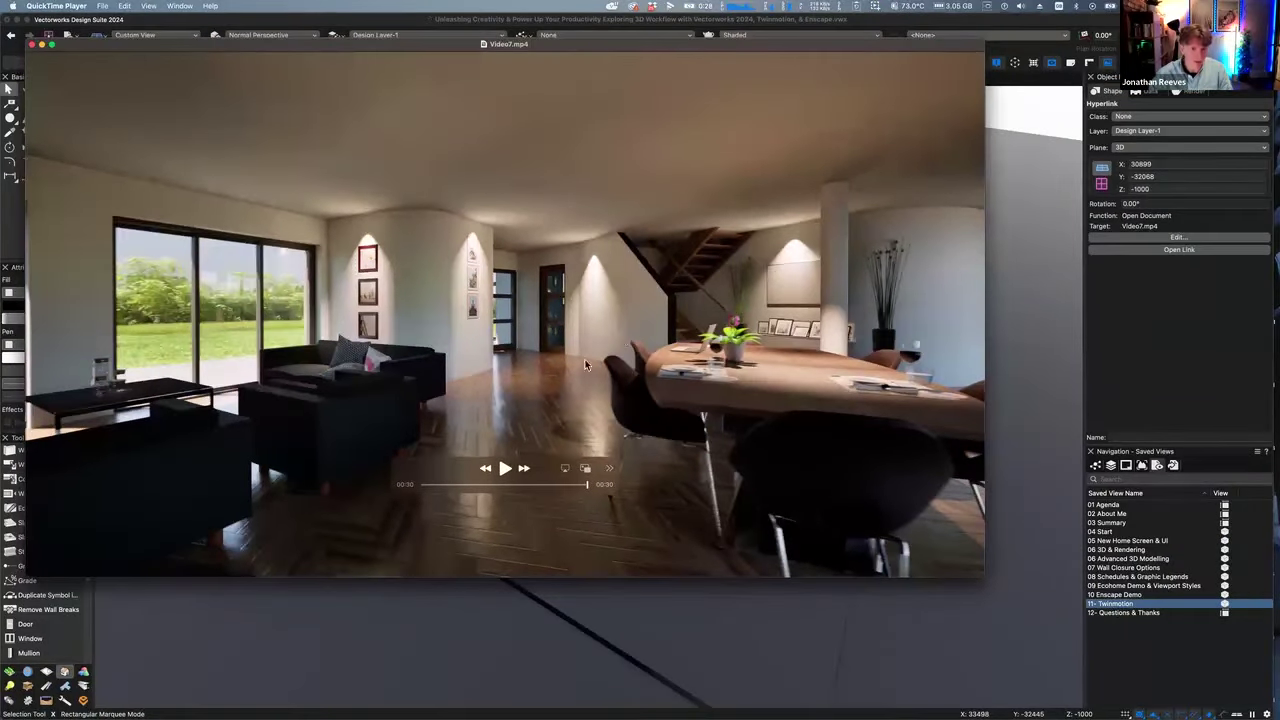
# Open the Twinmotion Video Inside hyperlink, watch it in full screen, rewind it to about 20 seconds, and close the video
pyautogui.press('super+q')
pyautogui.click(538, 487)
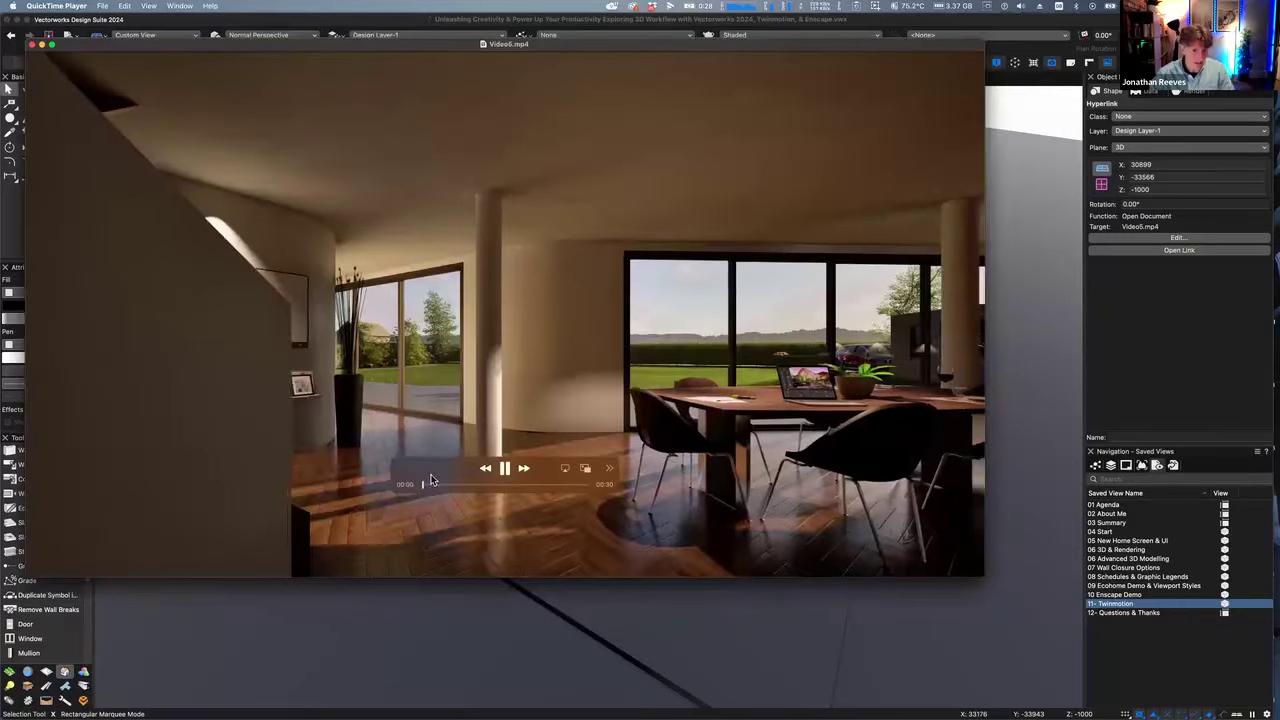
pyautogui.press('super+ctrl+f')
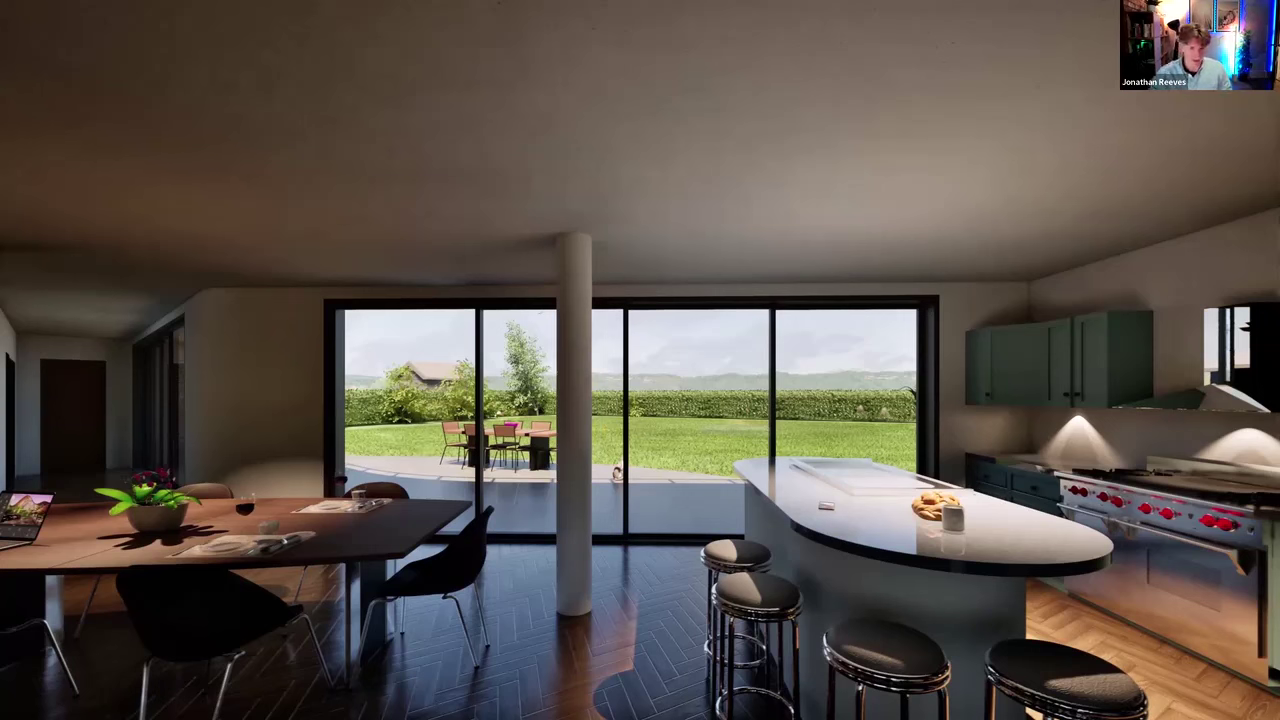
pyautogui.press('Escape')
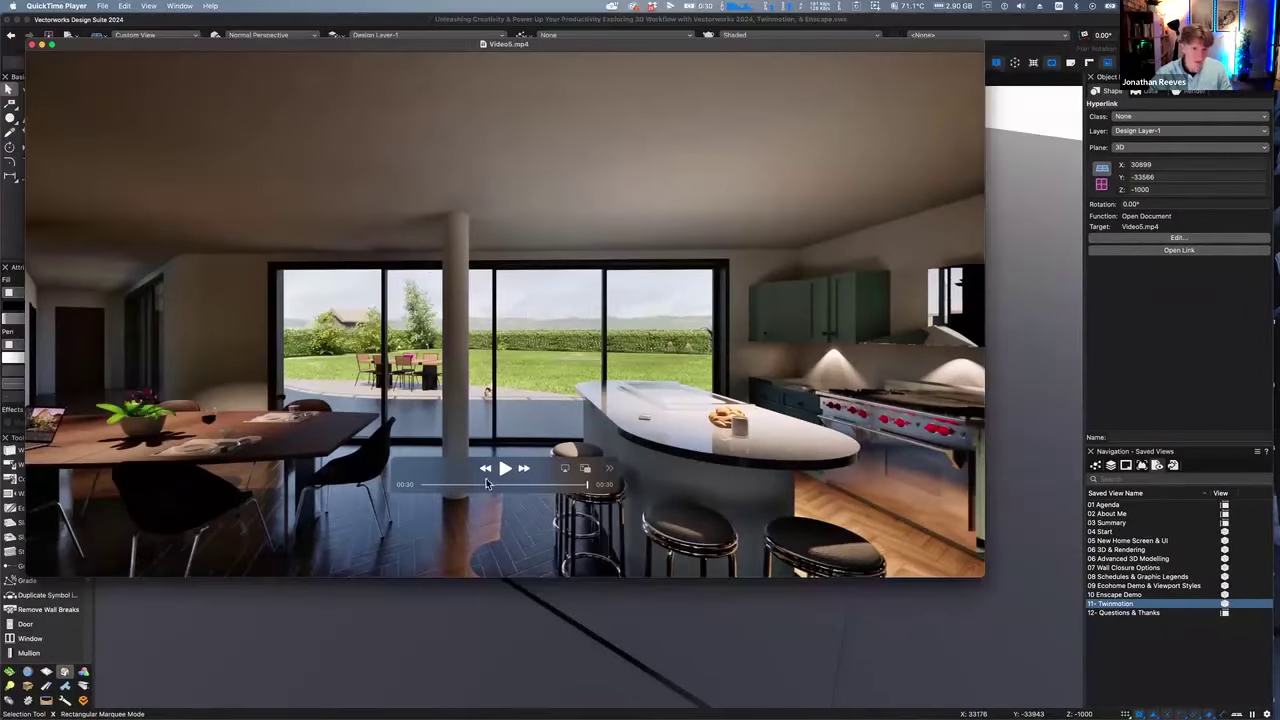
pyautogui.moveTo(487, 484); pyautogui.dragTo(531, 490)
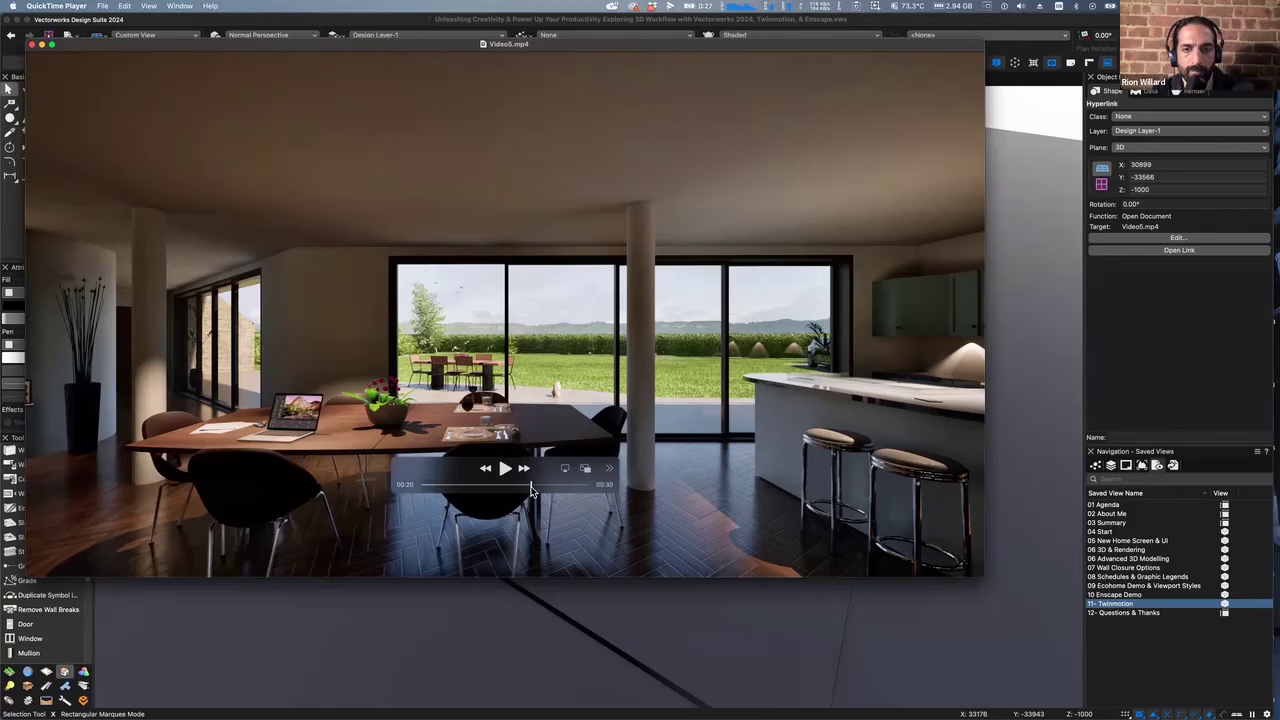
pyautogui.press('super+w')
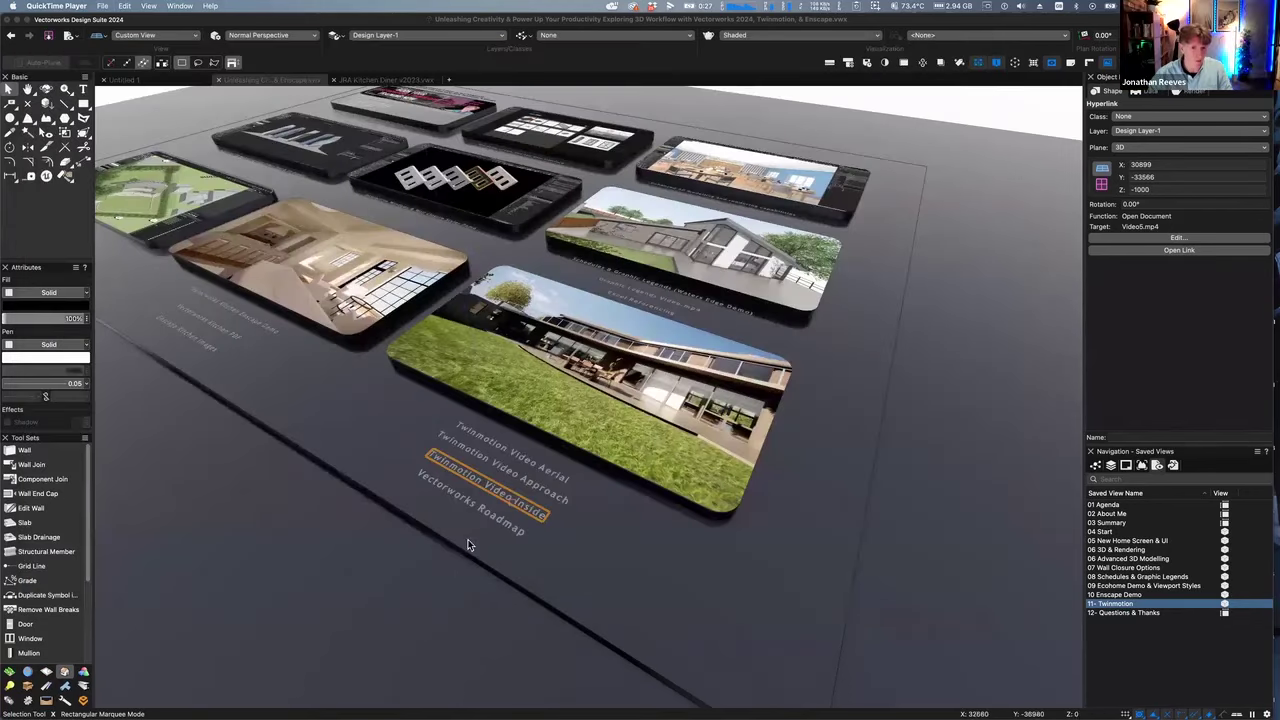
# Show the presentation's 10 Enscape Demo saved view and open the Vectorworks Kitchen Enscape Demo hyperlink
pyautogui.click(236, 312)
pyautogui.click(1117, 615)
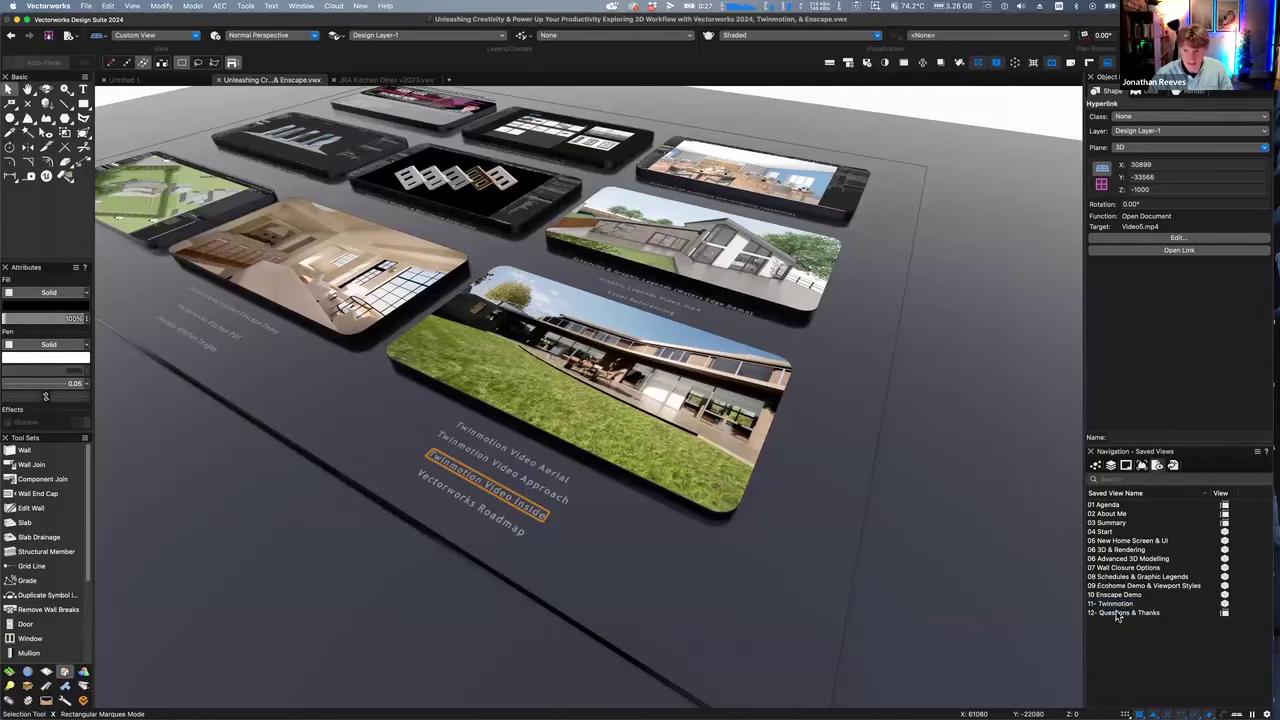
pyautogui.doubleClick(1117, 597)
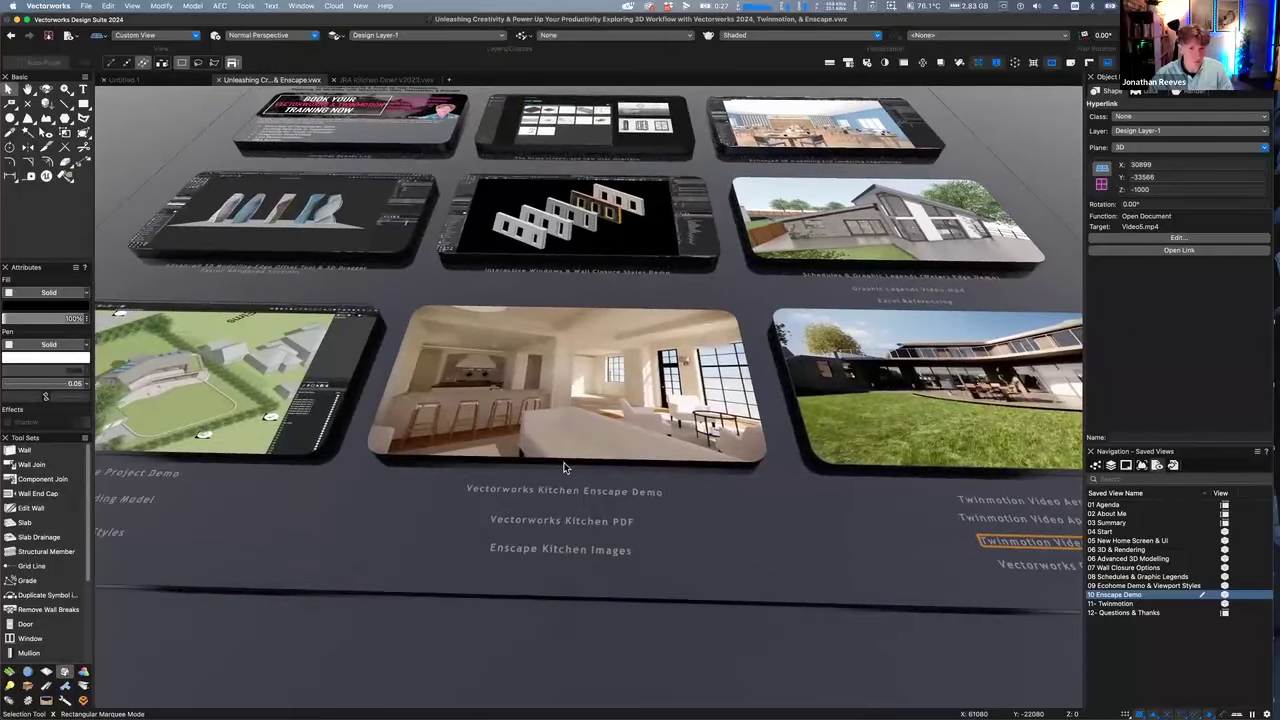
pyautogui.click(577, 498)
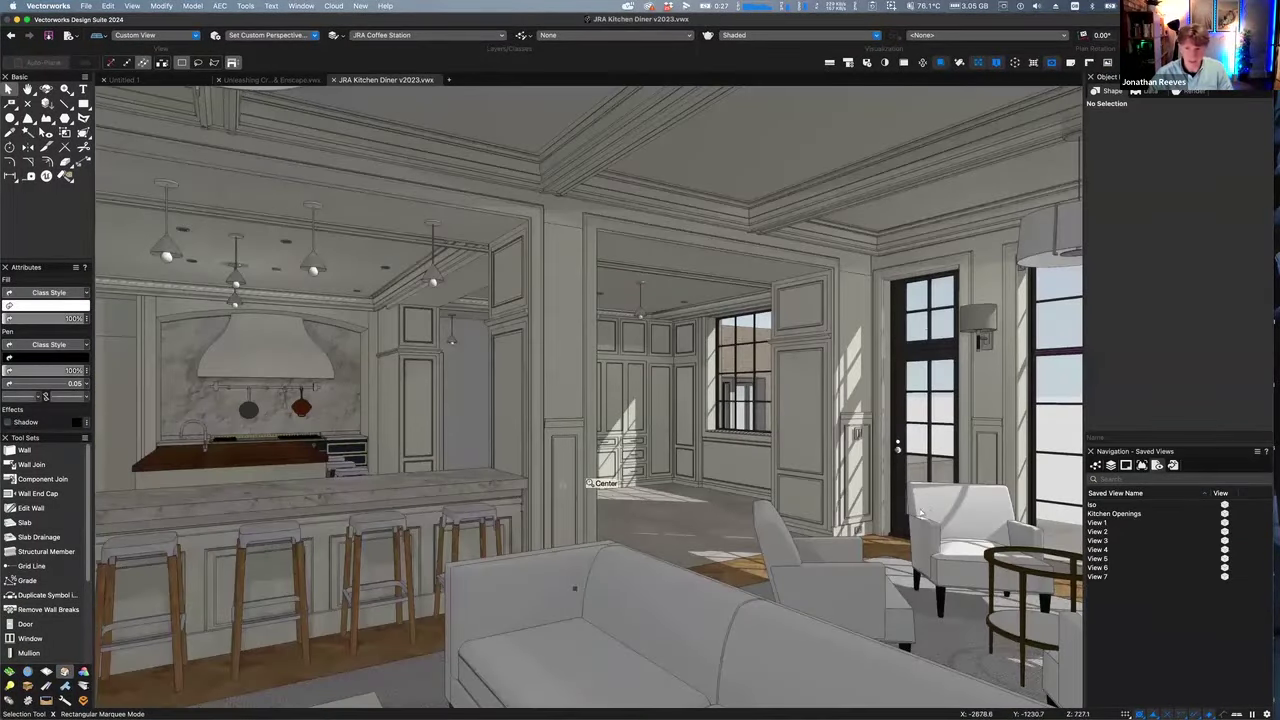
# Show the kitchen model in the View 1 and Iso saved views, and examine its floor plan in Top/Plan
pyautogui.doubleClick(1105, 525)
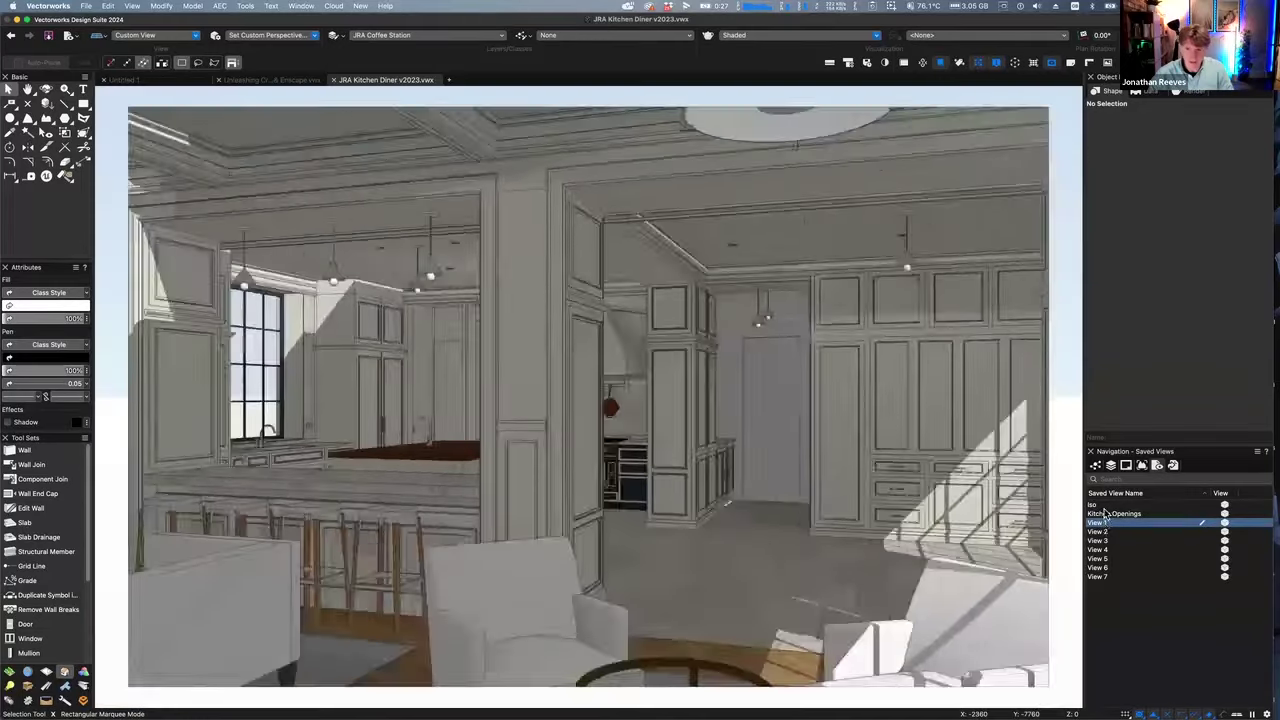
pyautogui.click(1104, 508)
pyautogui.doubleClick(1104, 510)
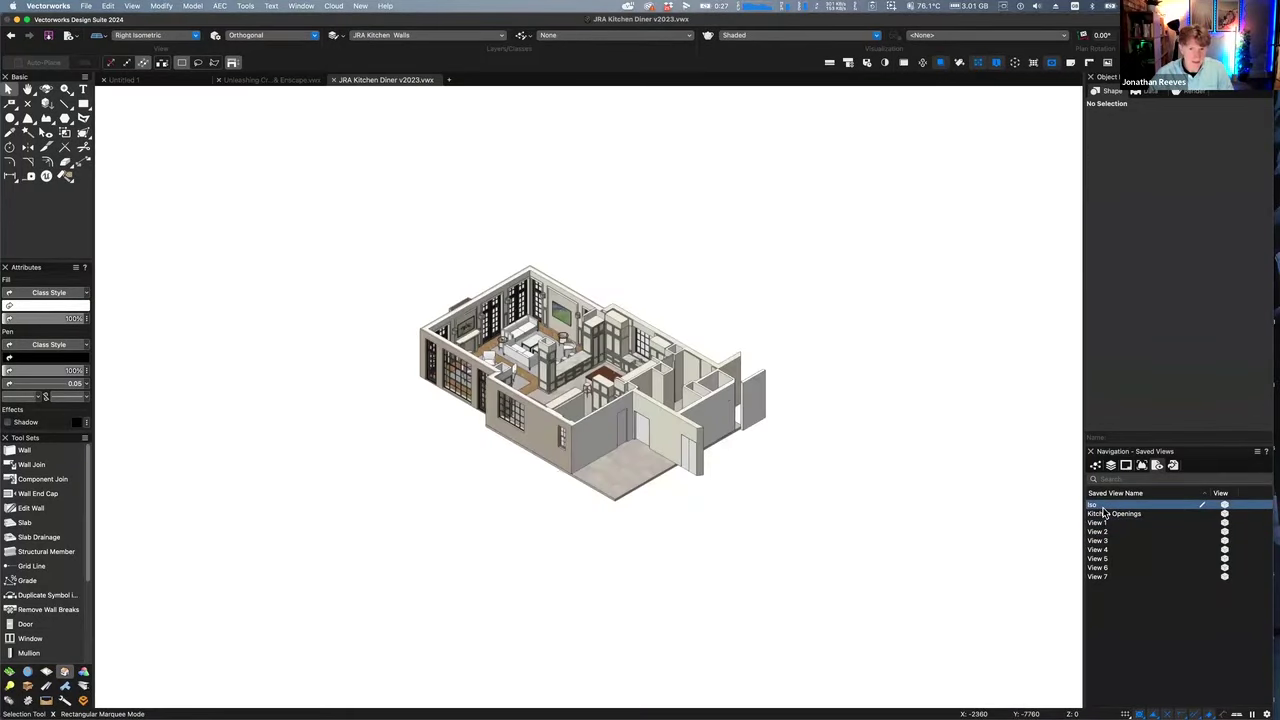
pyautogui.press('super+5')
pyautogui.press('c')
pyautogui.moveTo(383, 291); pyautogui.dragTo(824, 536)
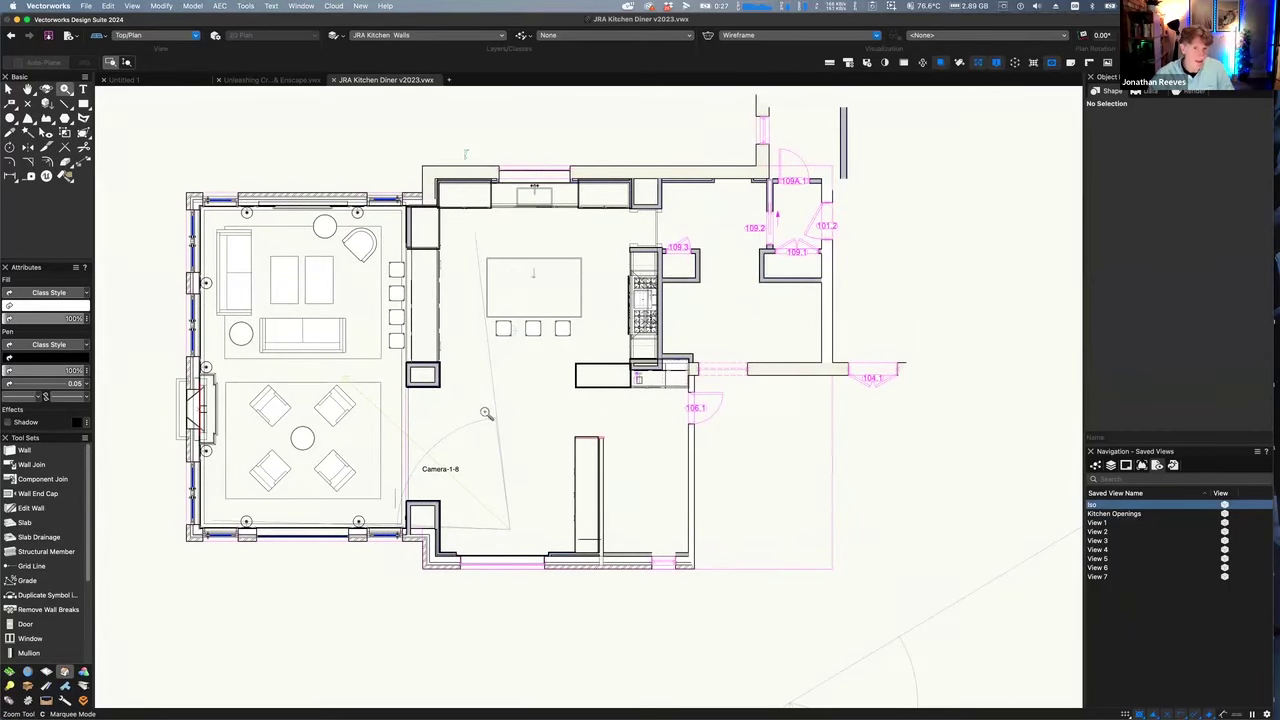
# Go through the saved views Kitchen Openings and View 1 to View 4, and return to View 3
pyautogui.doubleClick(1118, 514)
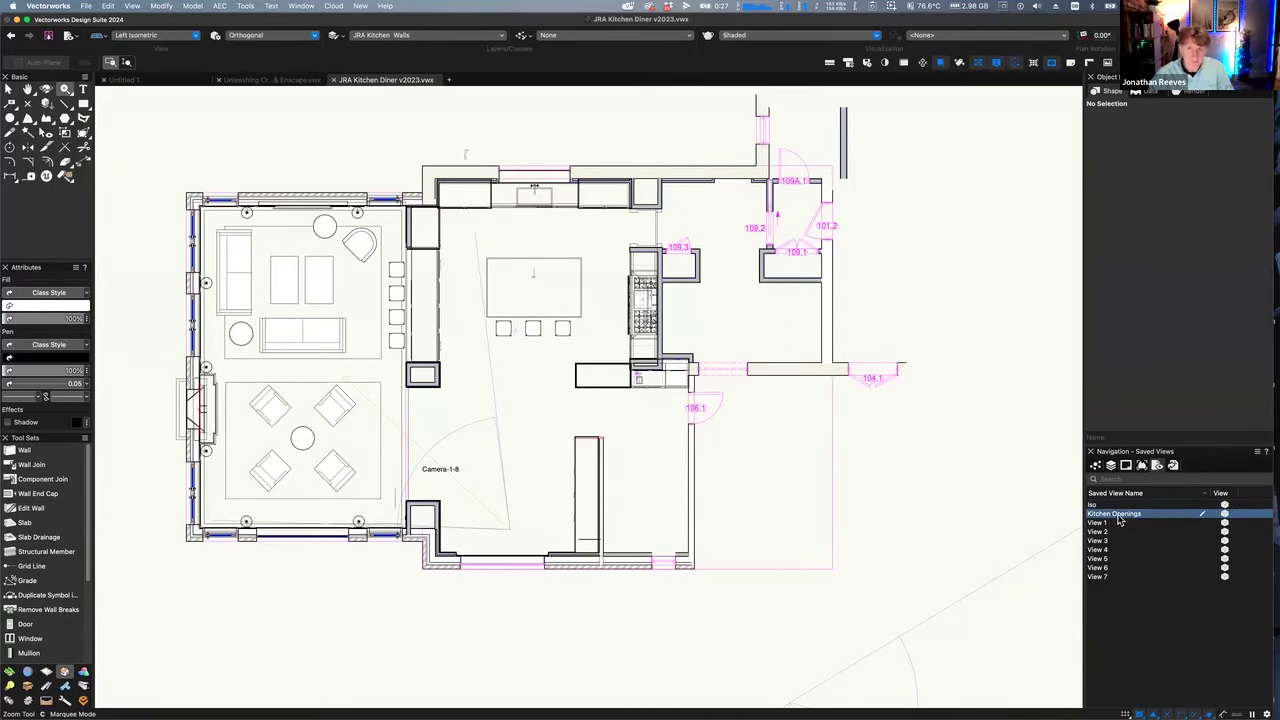
pyautogui.doubleClick(1106, 523)
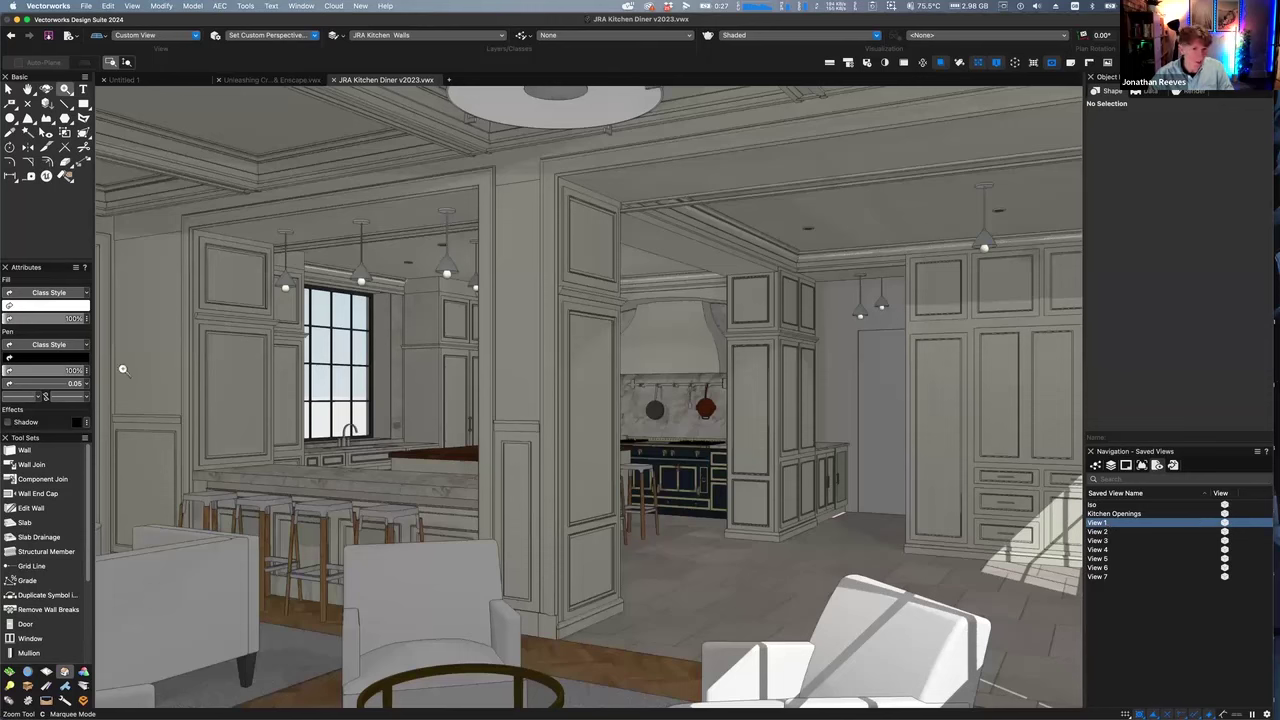
pyautogui.press('x')
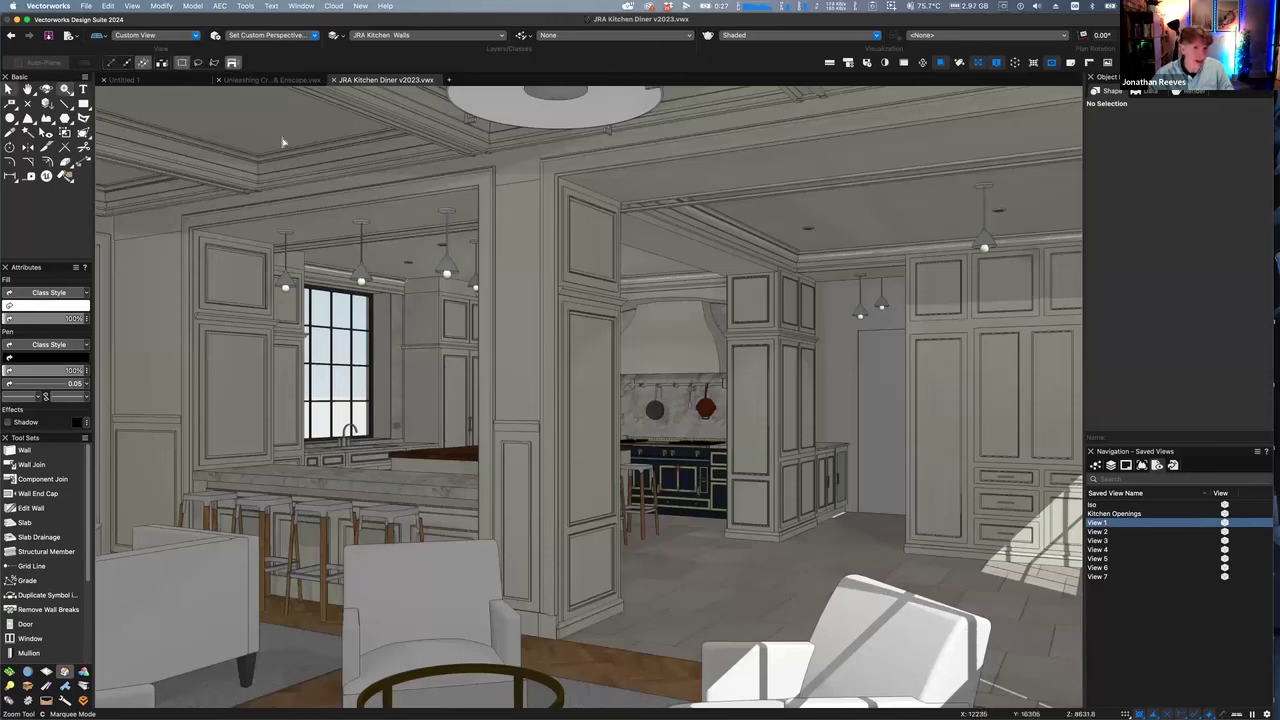
pyautogui.doubleClick(1106, 534)
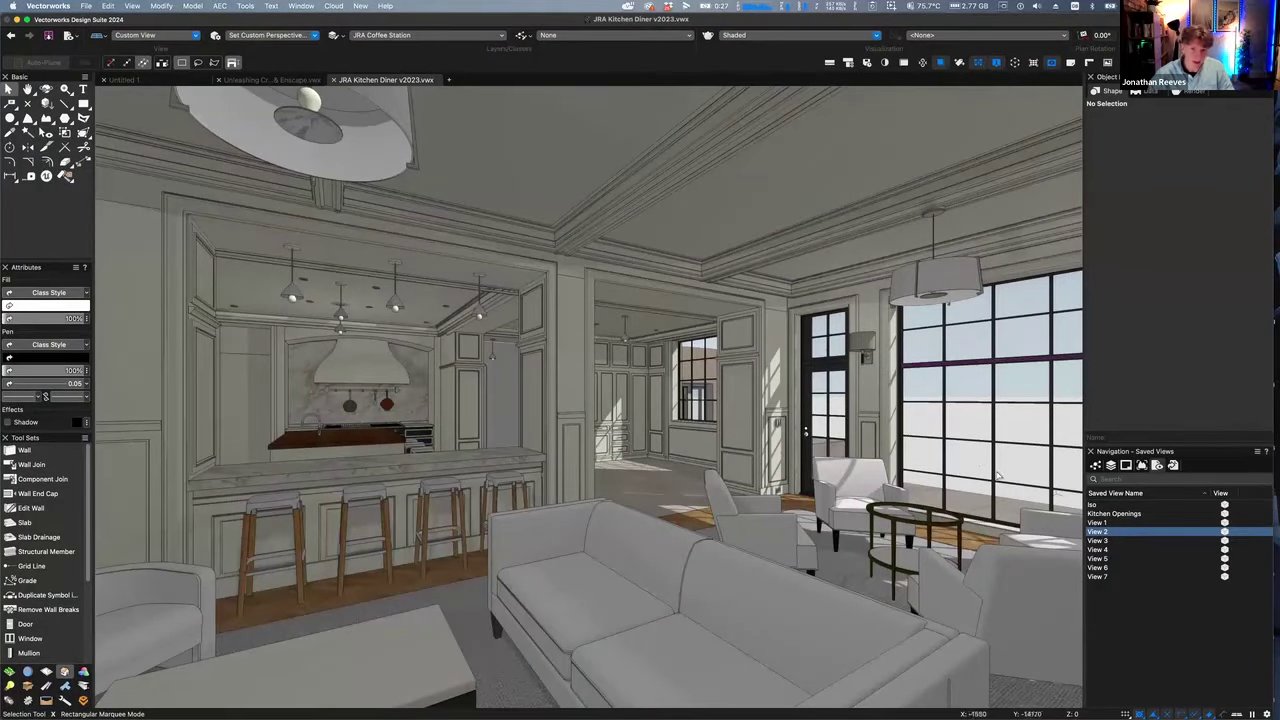
pyautogui.doubleClick(1106, 541)
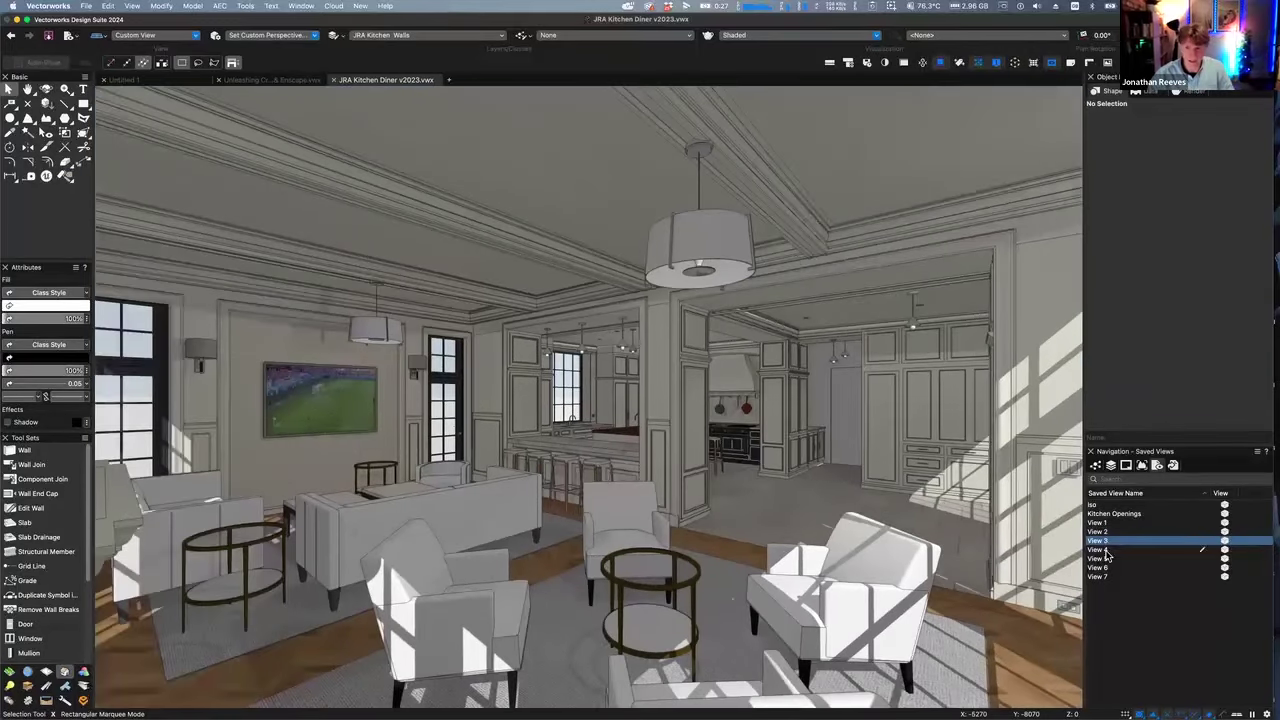
pyautogui.doubleClick(1106, 550)
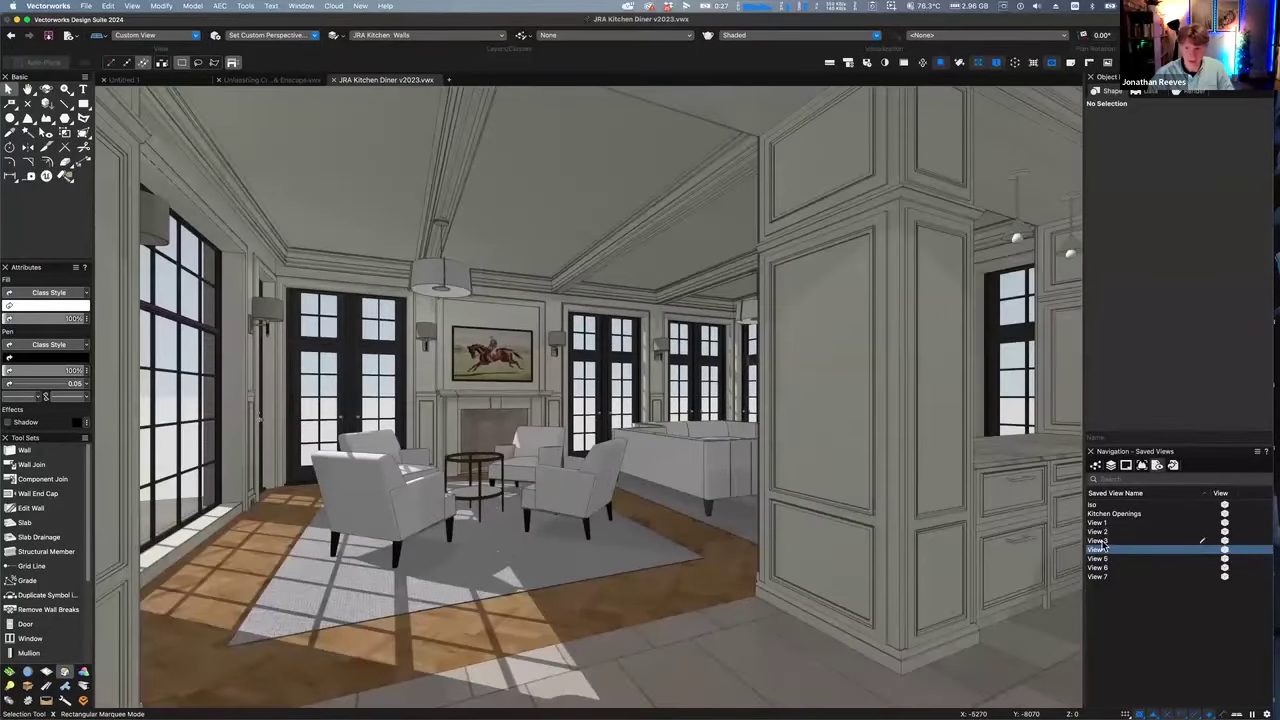
pyautogui.doubleClick(1104, 541)
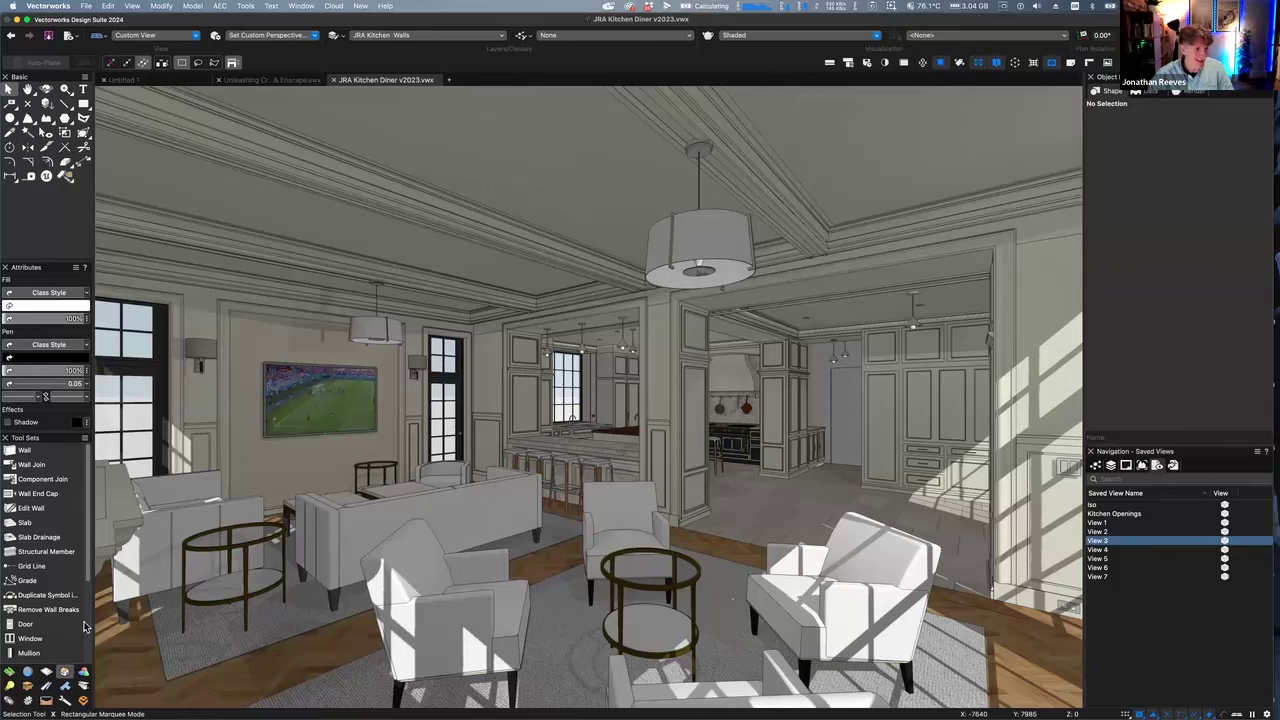
# Show the Enscape tool set, and locate the third-party Add Enscape to your workspace command without running it
pyautogui.click(84, 701)
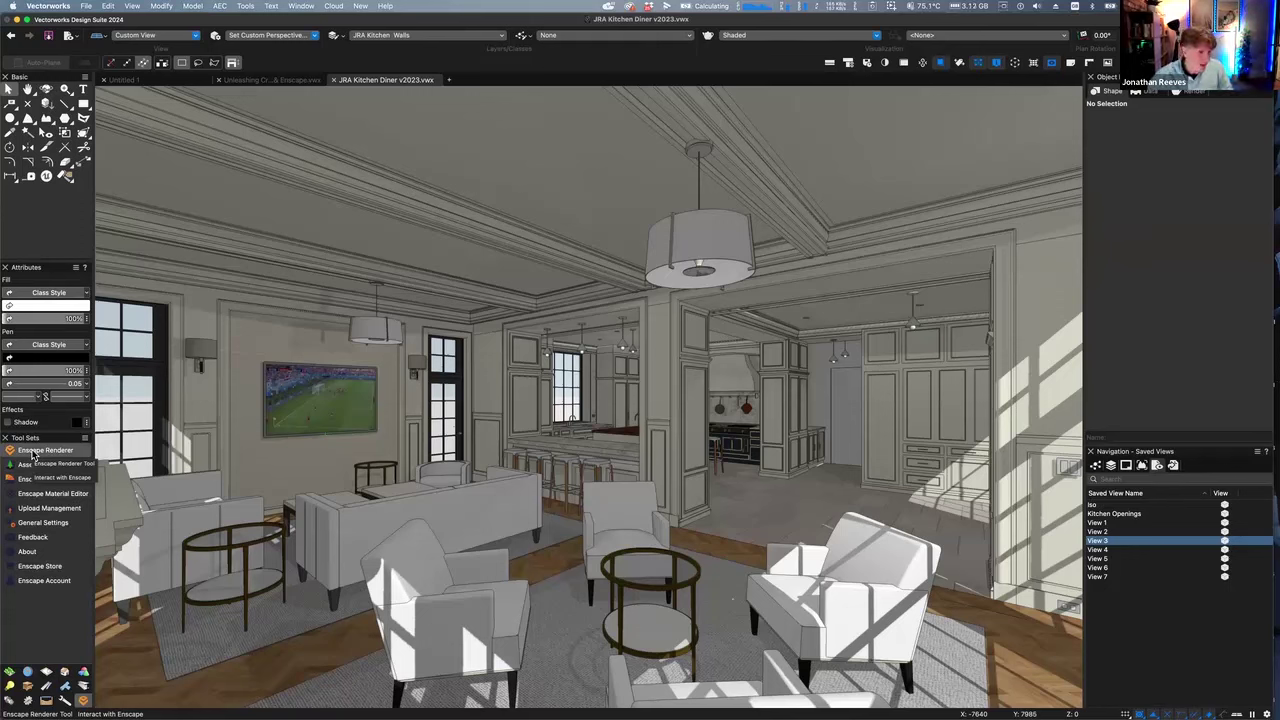
pyautogui.click(247, 6)
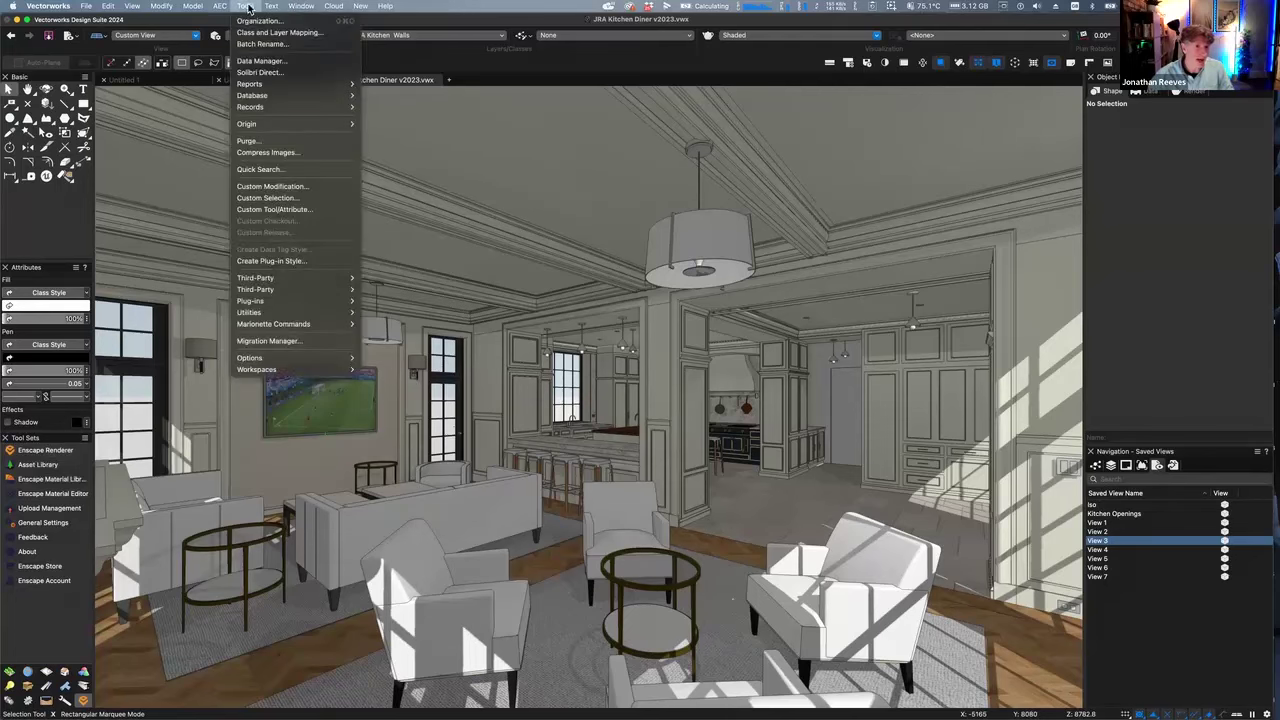
pyautogui.moveTo(276, 283)
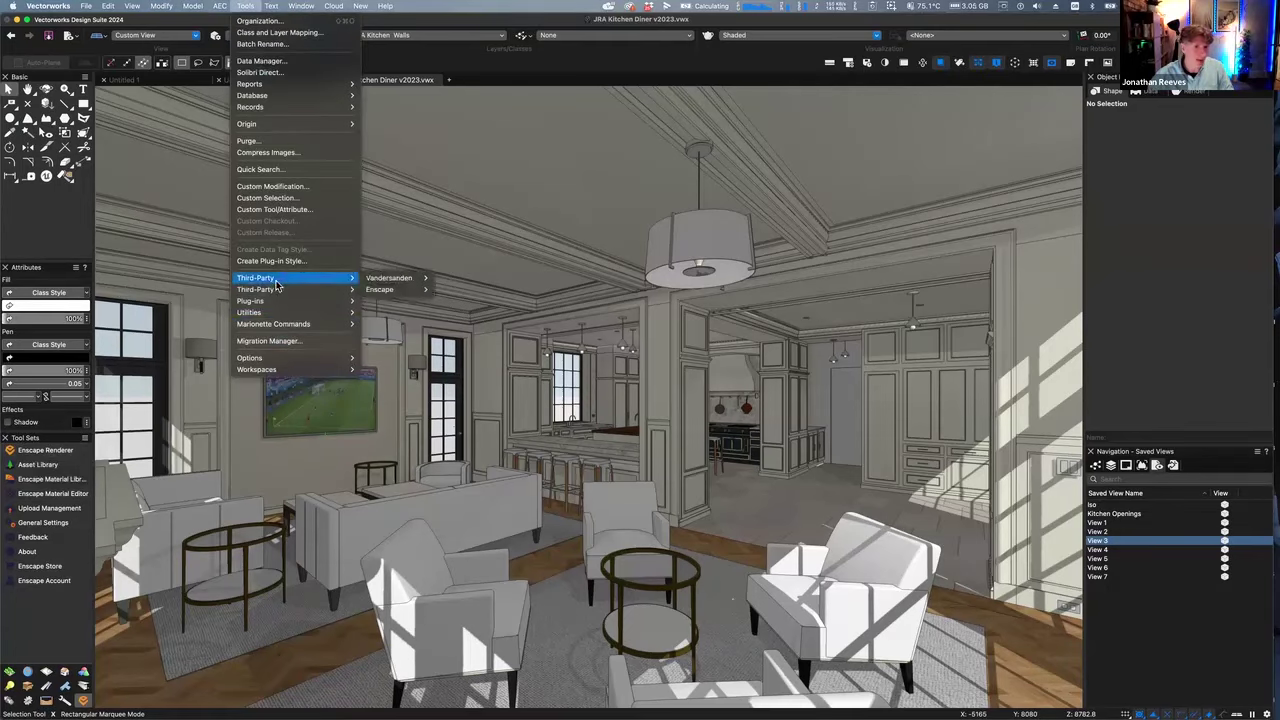
pyautogui.moveTo(380, 289)
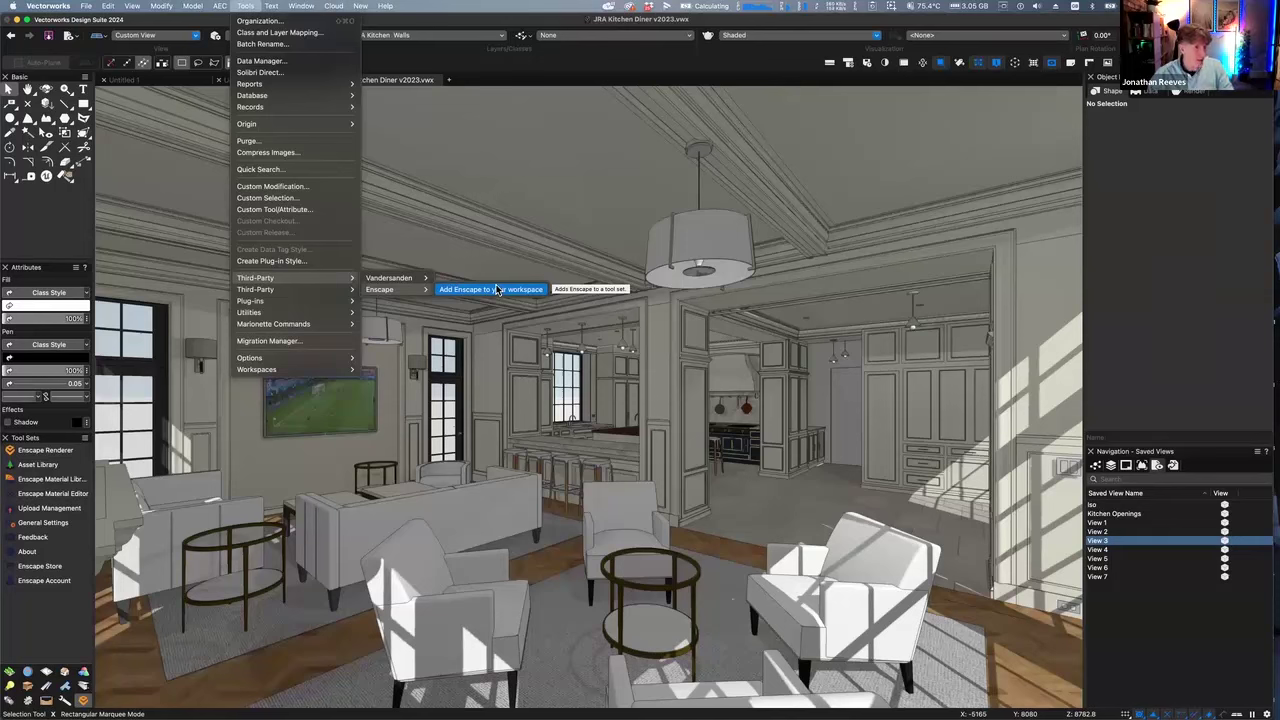
pyautogui.click(500, 245)
# Start the Enscape Renderer for the kitchen model from View 3
pyautogui.click(35, 452)
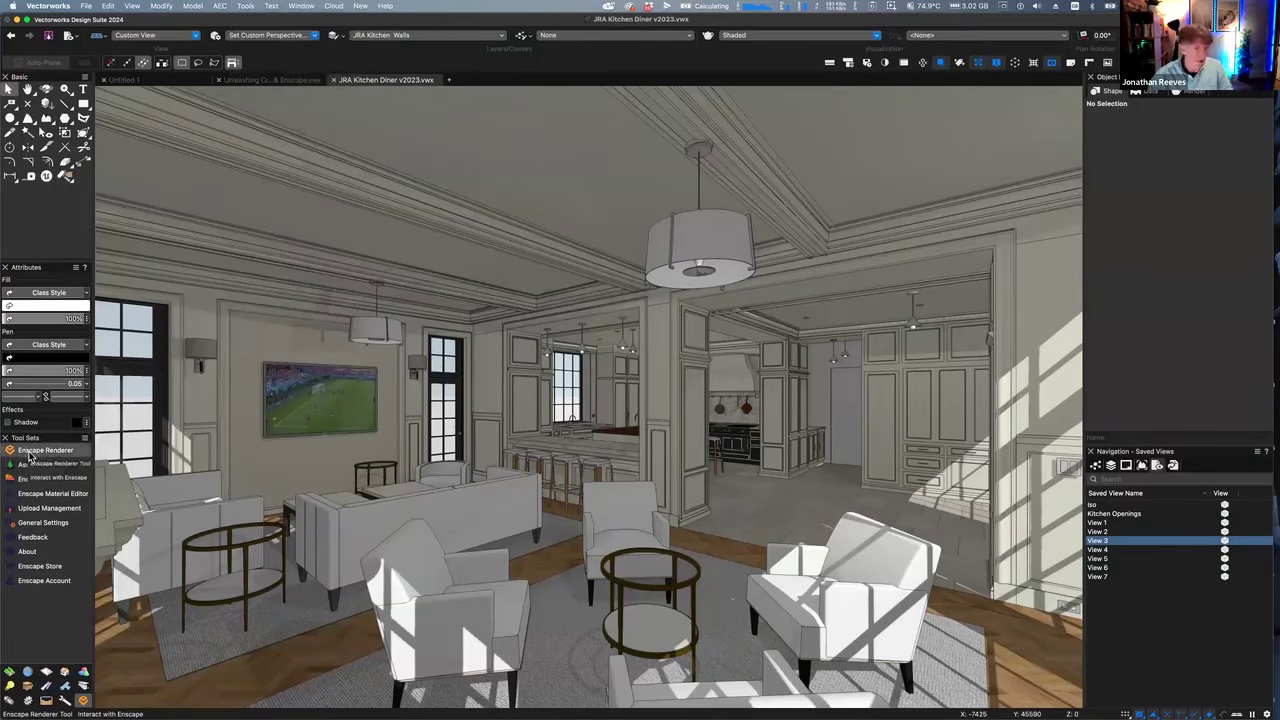
pyautogui.click(30, 454)
pyautogui.click(112, 64)
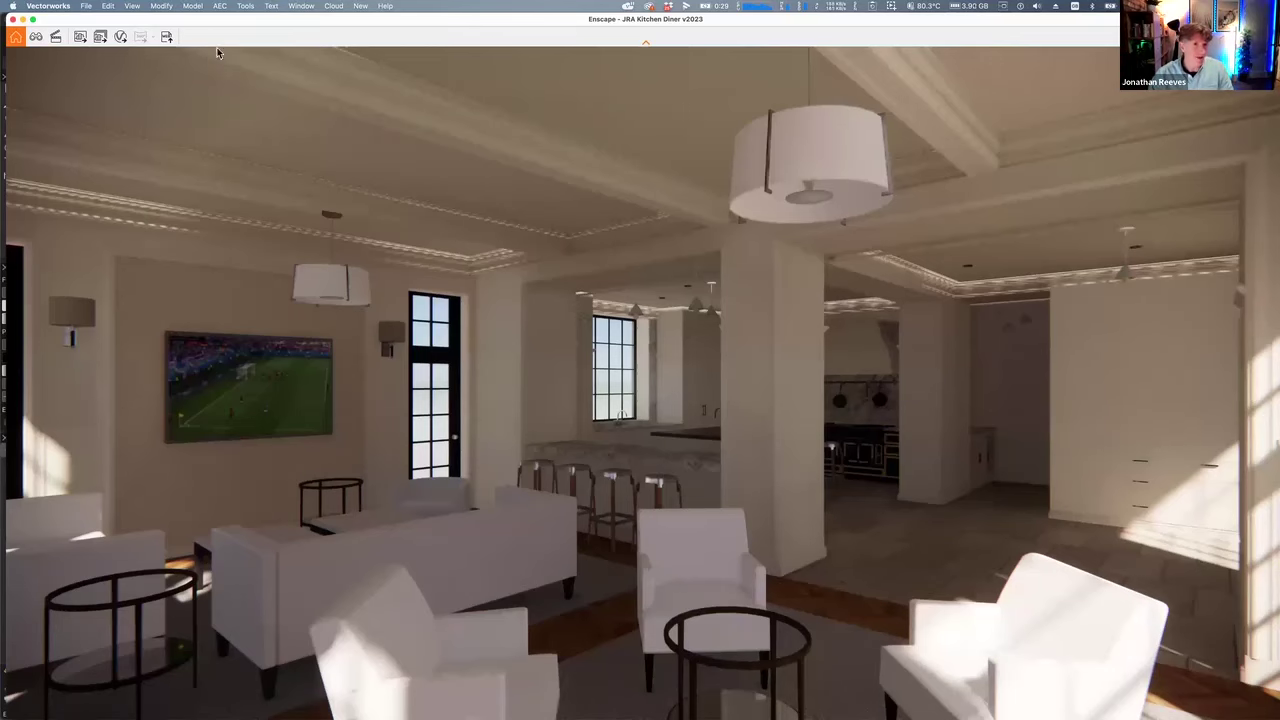
# Change the time of day in the Enscape living room render so sunlight falls on the television wall, and place its window beside the Vectorworks model
pyautogui.press('w')
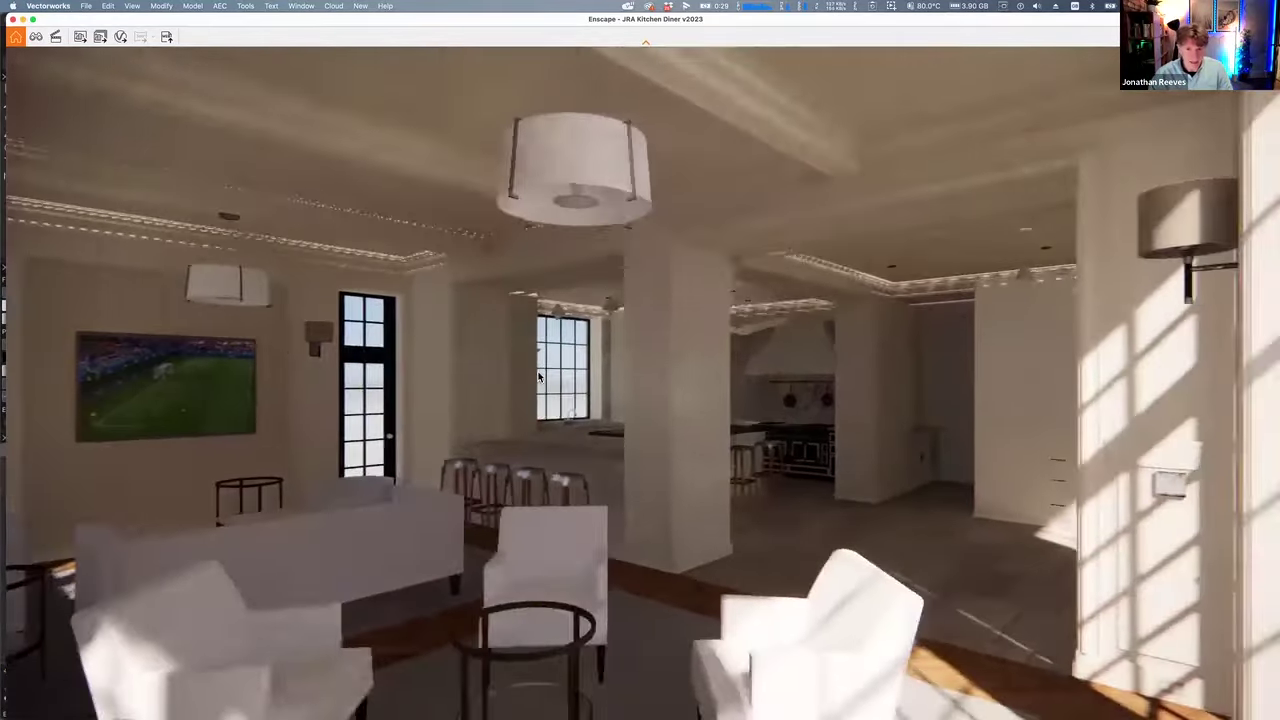
pyautogui.press('a')
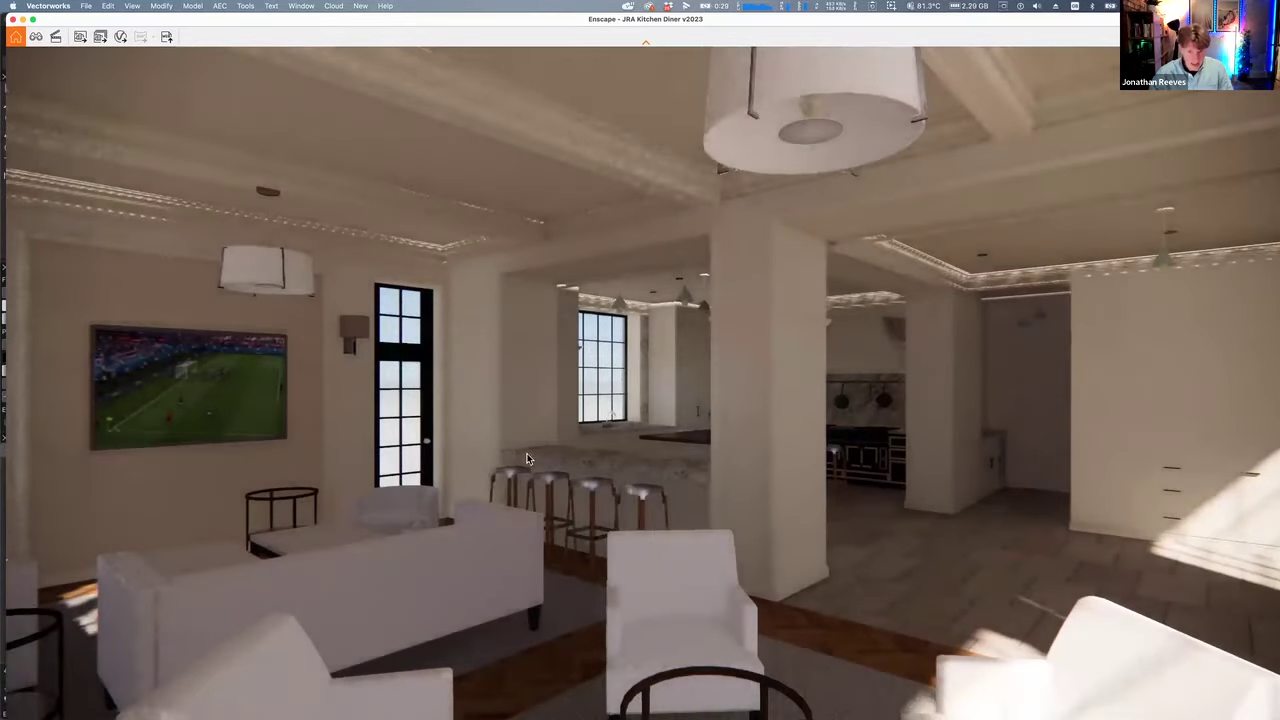
pyautogui.press('a')
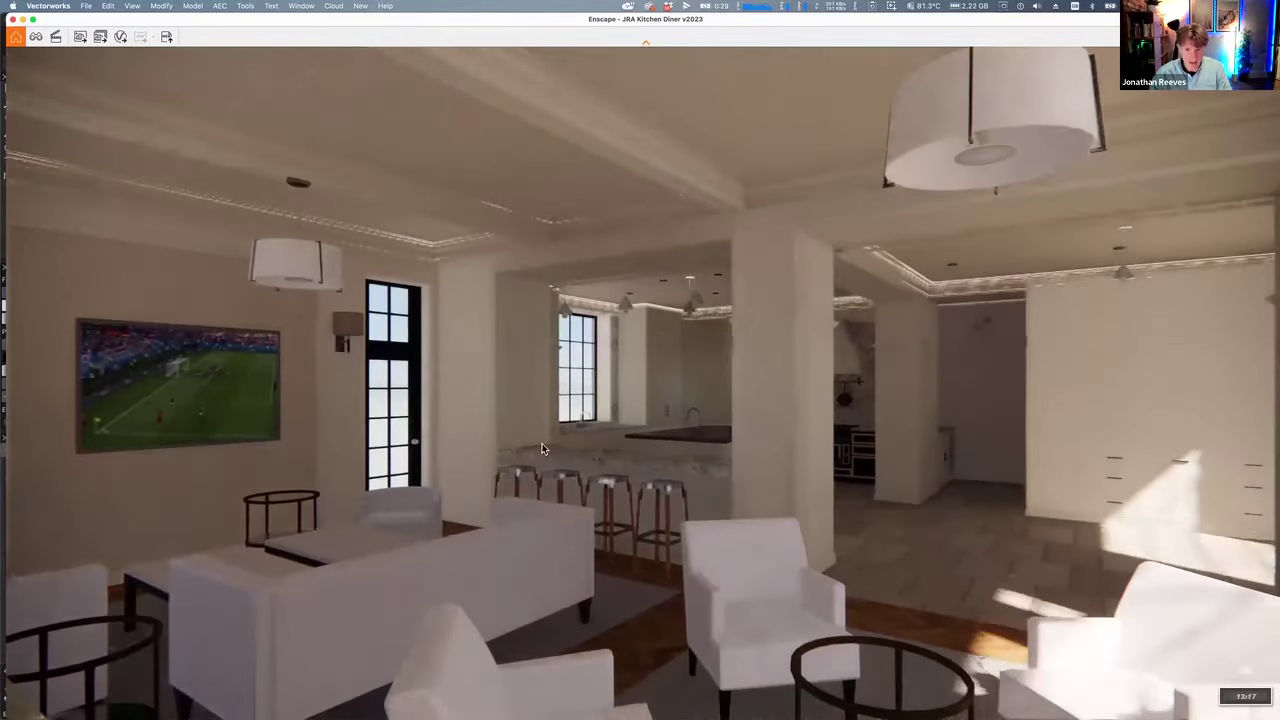
pyautogui.press('i')
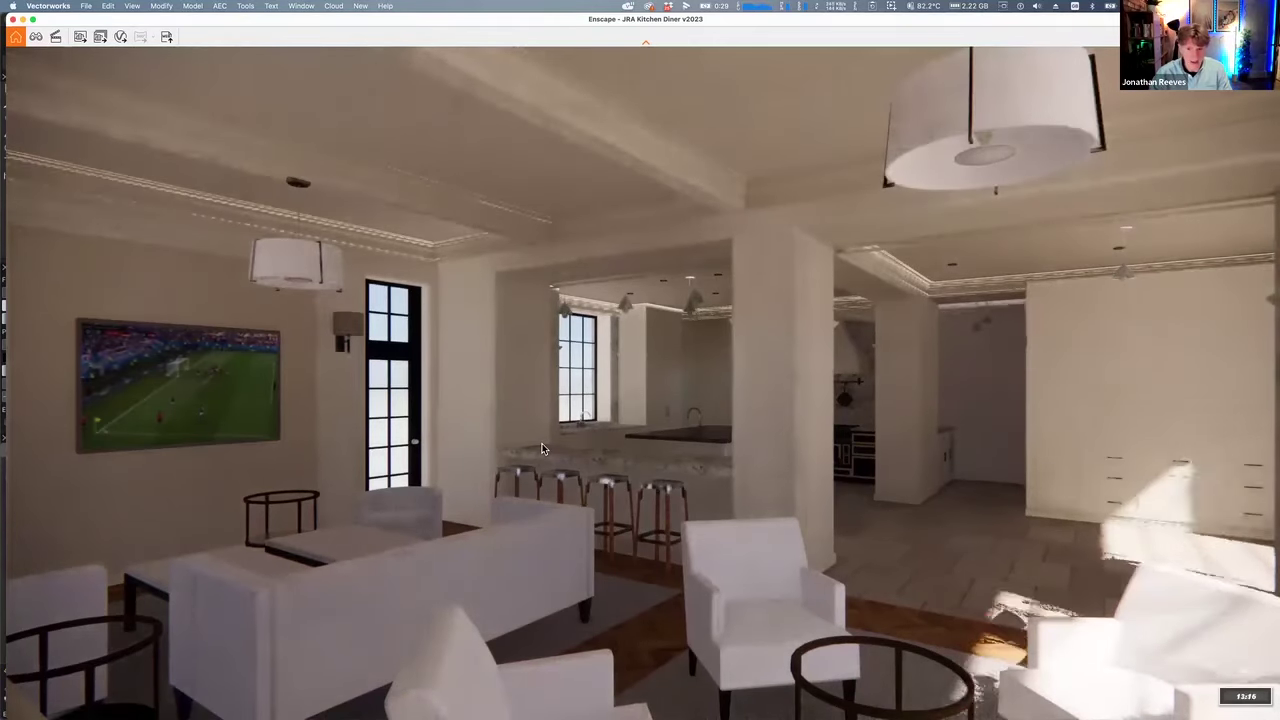
pyautogui.press('i')
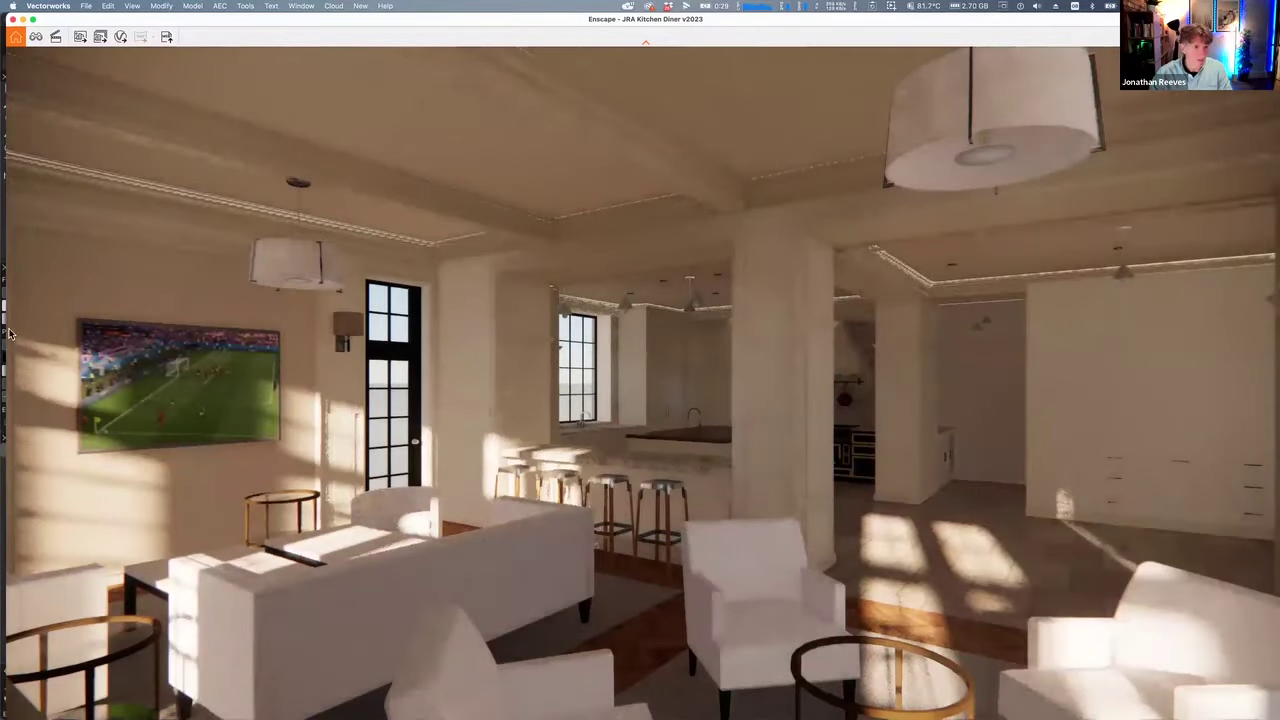
pyautogui.press('F11')
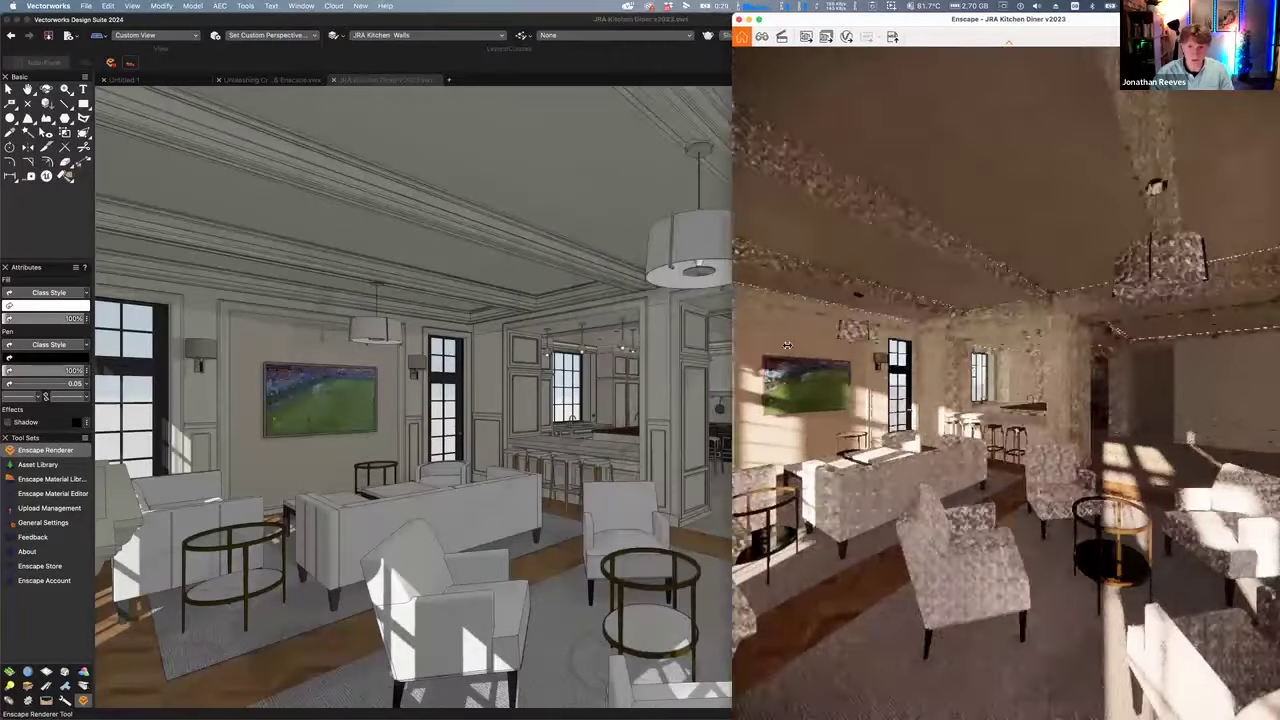
# Arrange the Vectorworks and Enscape windows side by side, each filling half the screen, and hide the Vectorworks palettes
pyautogui.moveTo(787, 345)
pyautogui.mouseDown()
pyautogui.moveTo(929, 346)
pyautogui.moveTo(785, 350)
pyautogui.mouseUp()
pyautogui.press('super+w')
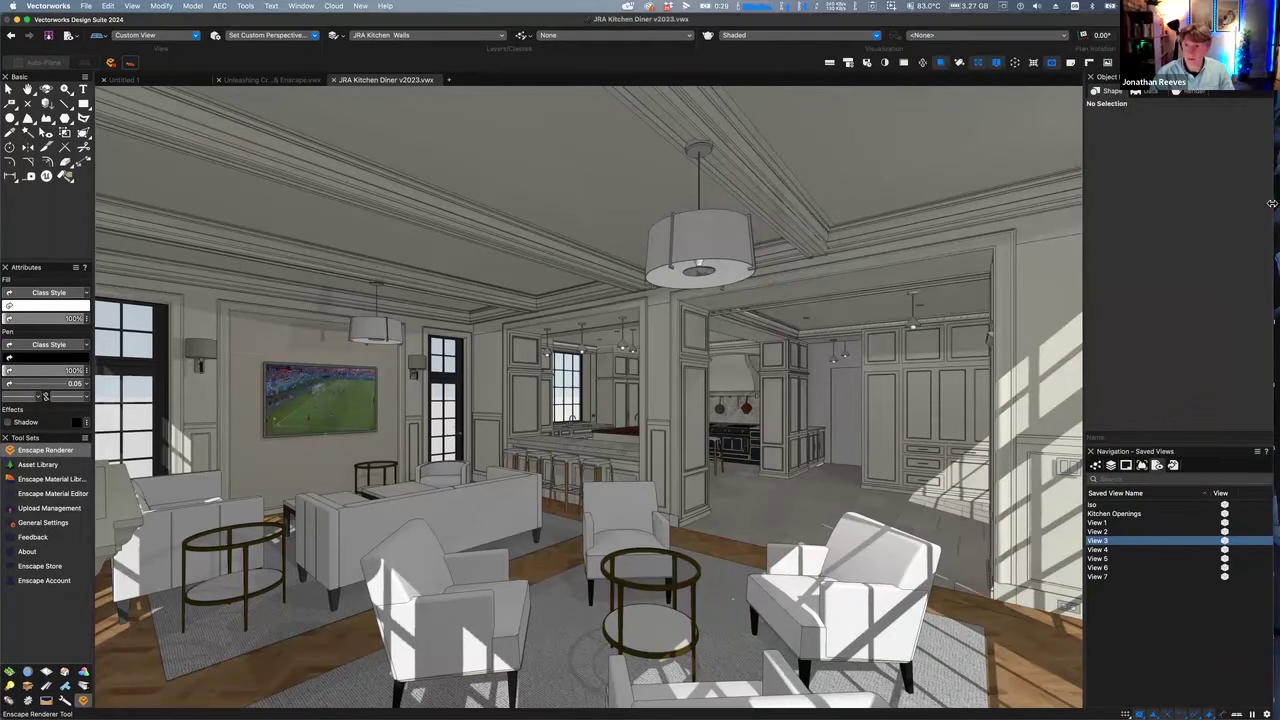
pyautogui.moveTo(1272, 203); pyautogui.dragTo(1244, 204)
pyautogui.moveTo(508, 24); pyautogui.dragTo(3, 160)
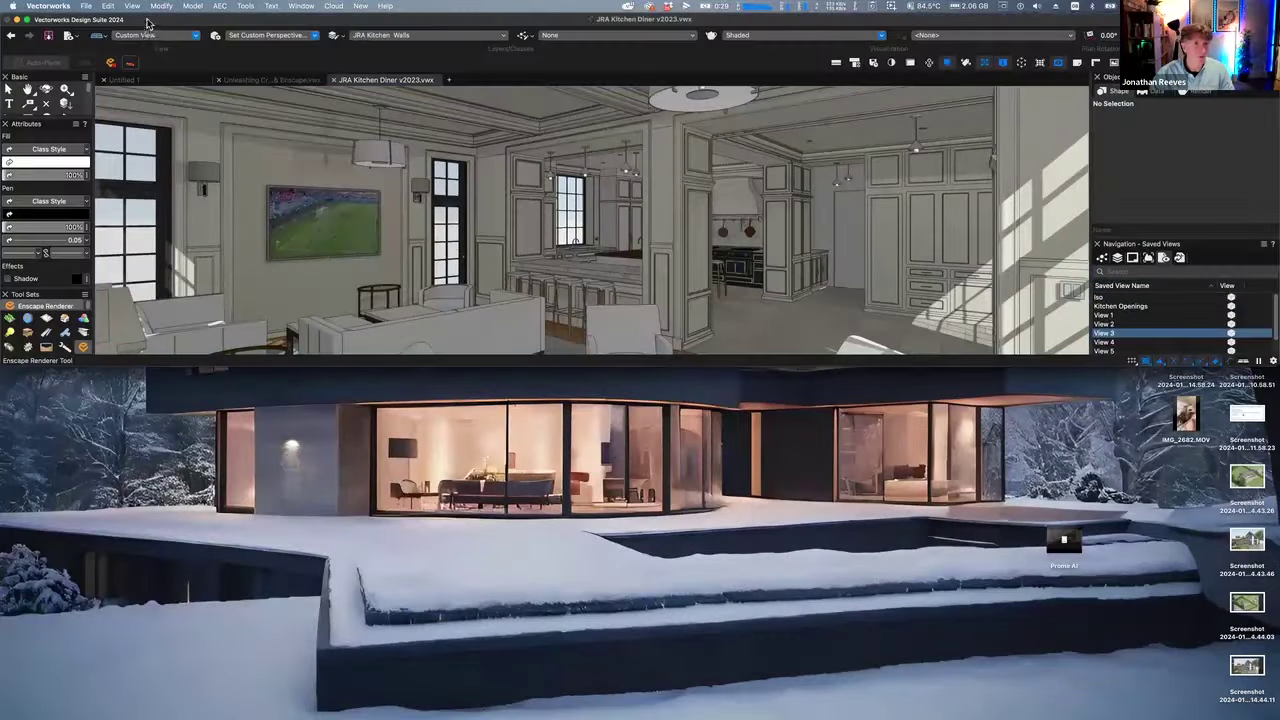
pyautogui.moveTo(148, 22); pyautogui.dragTo(5, 224)
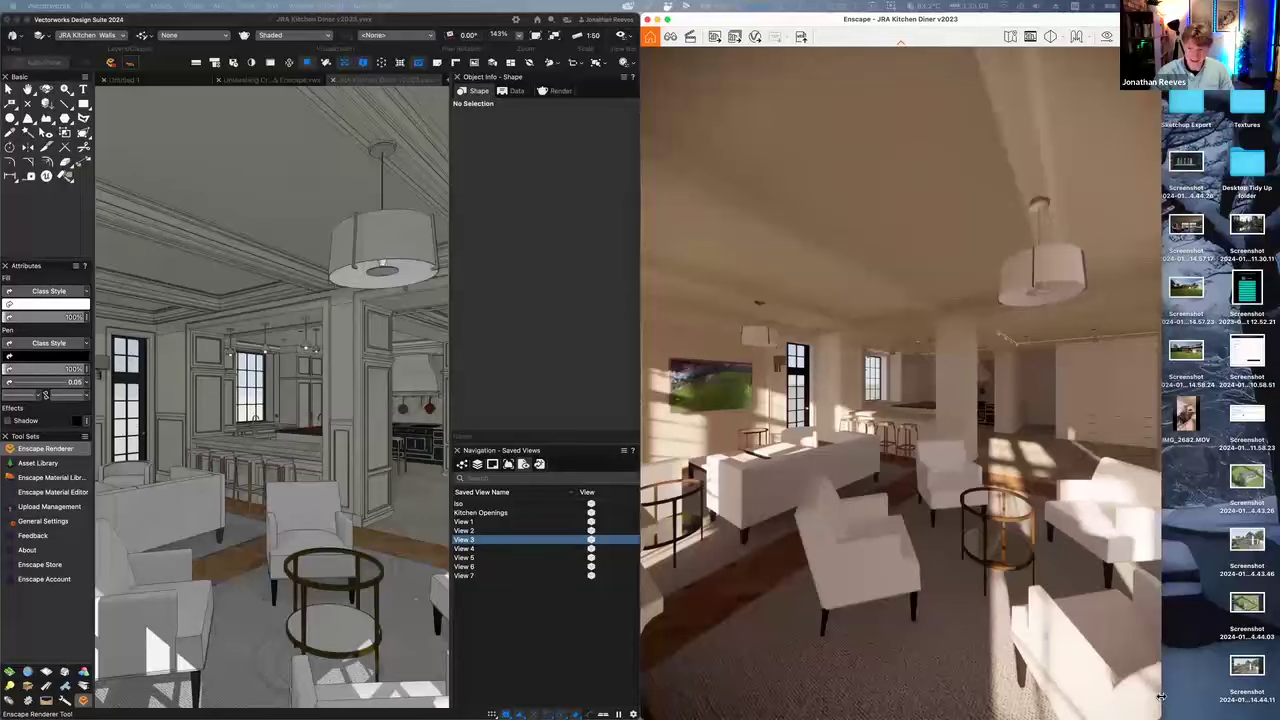
pyautogui.moveTo(1160, 697); pyautogui.dragTo(1278, 706)
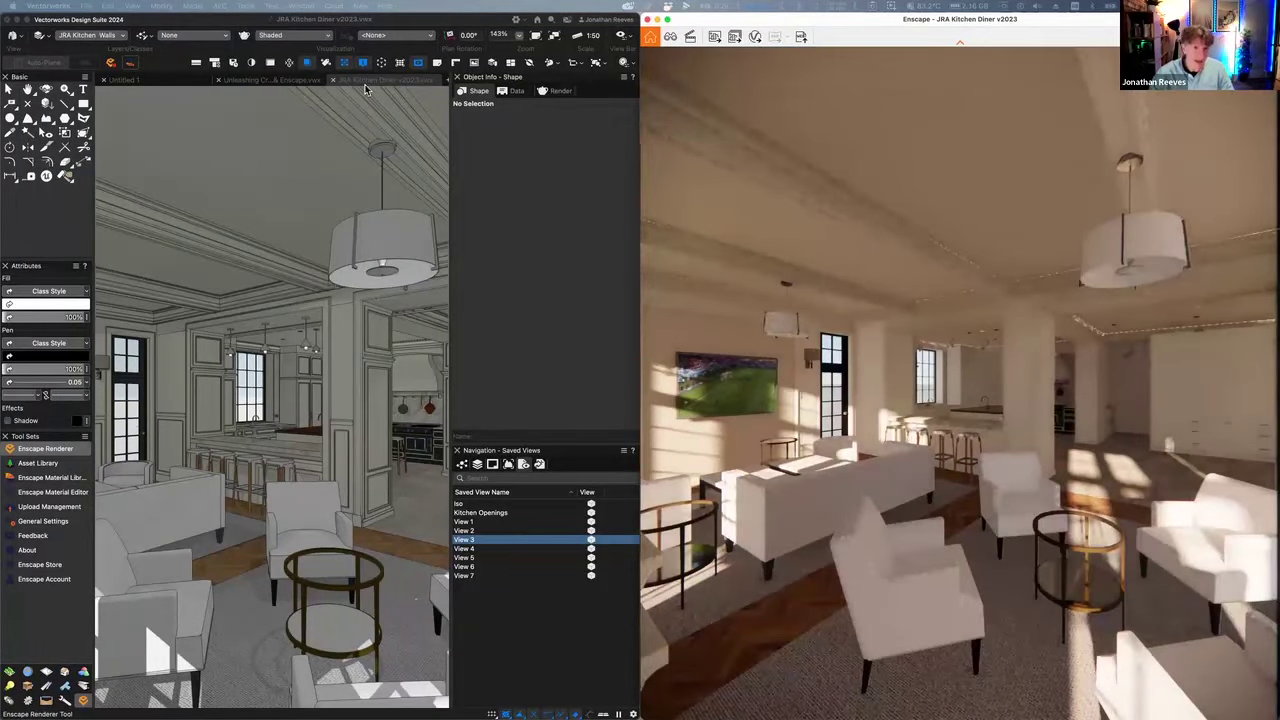
pyautogui.click(376, 22)
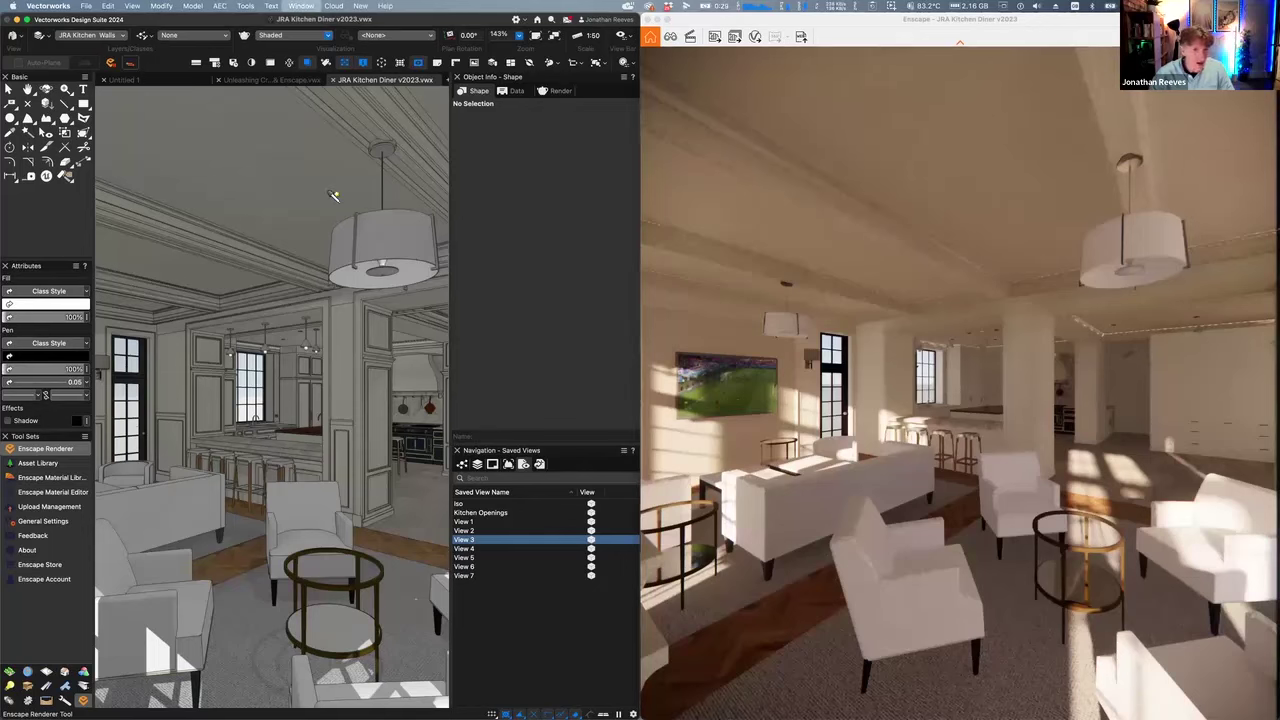
pyautogui.press('super+shift+p')
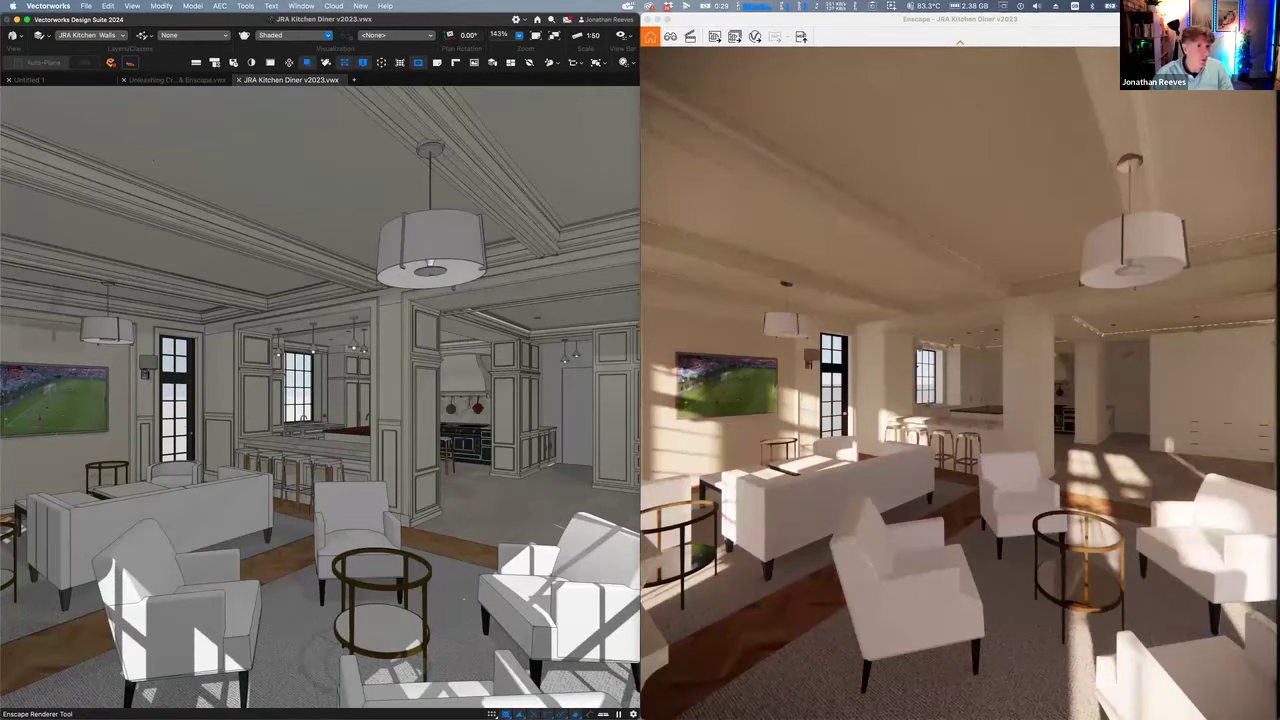
# Synchronize the Enscape view with Vectorworks, and walk through the living room towards the kitchen bar with the Walkthrough tool in Walk Mode
pyautogui.click(130, 65)
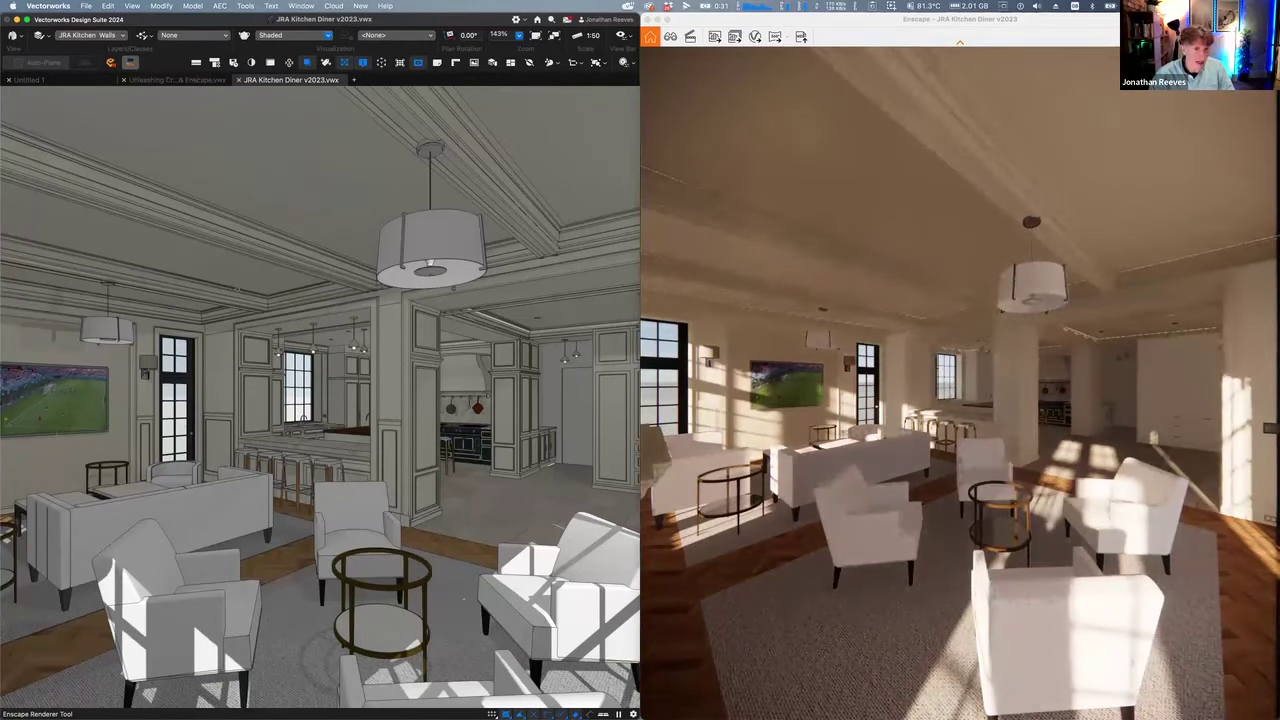
pyautogui.hotkey('shift', 'u')
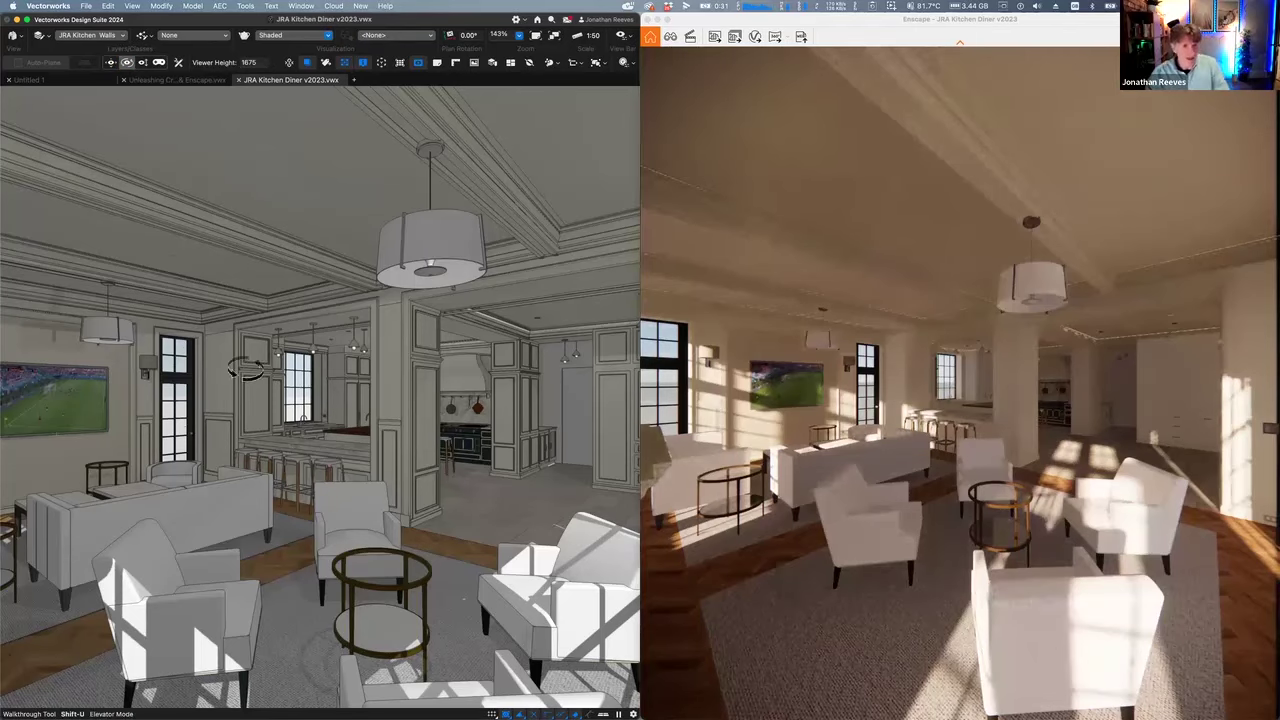
pyautogui.click(110, 64)
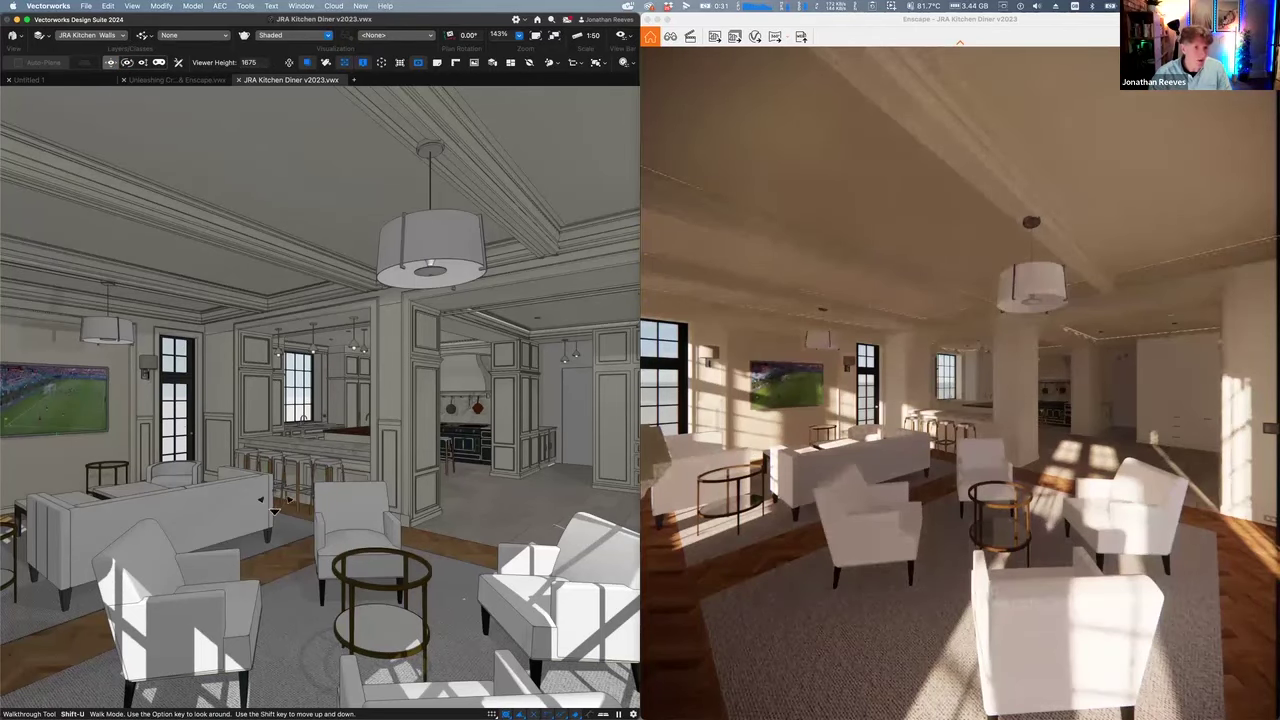
pyautogui.moveTo(253, 491); pyautogui.dragTo(292, 463)
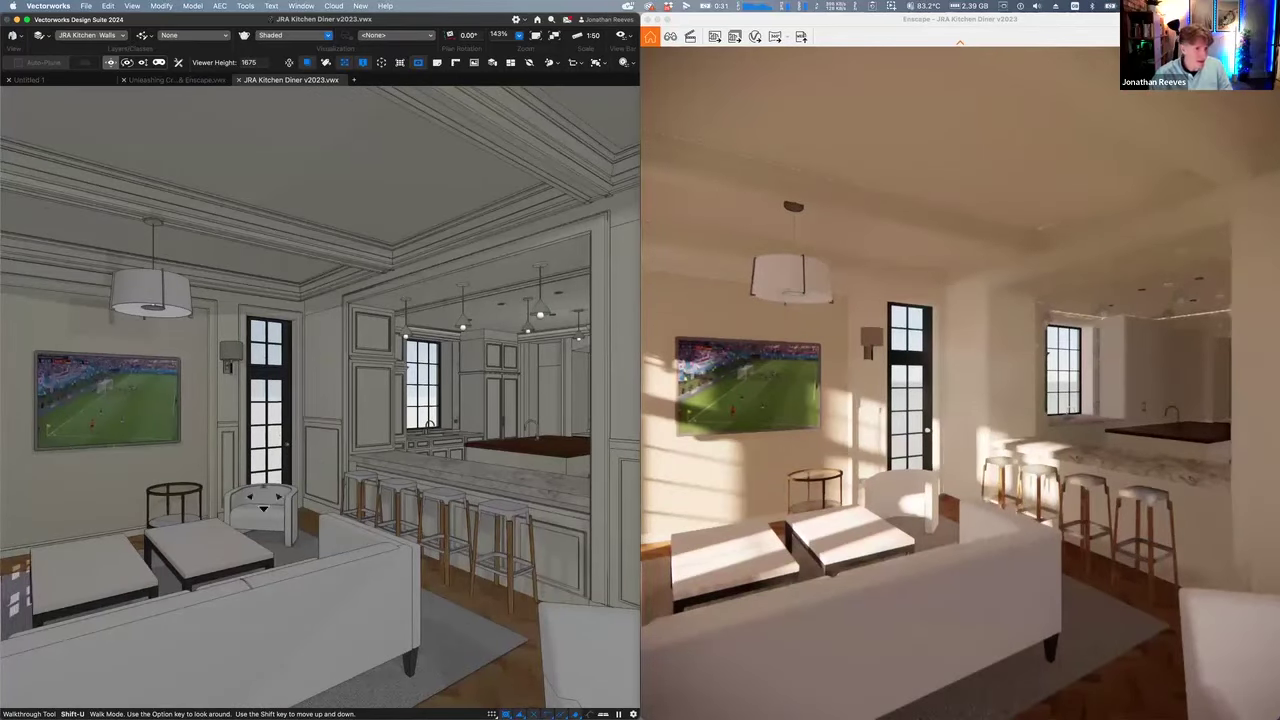
pyautogui.moveTo(278, 470); pyautogui.dragTo(660, 563)
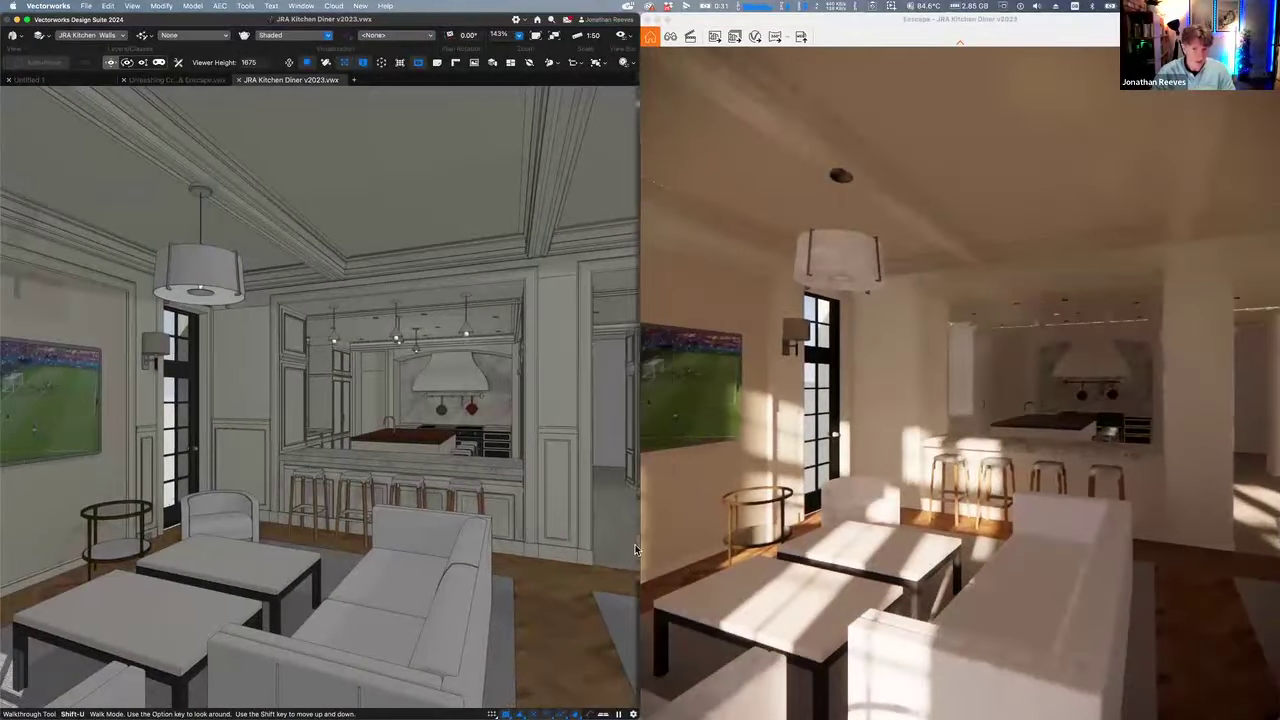
# Go through the saved views View 4 to View 7 and View 1, and finish on View 2 with Enscape following
pyautogui.click(476, 550)
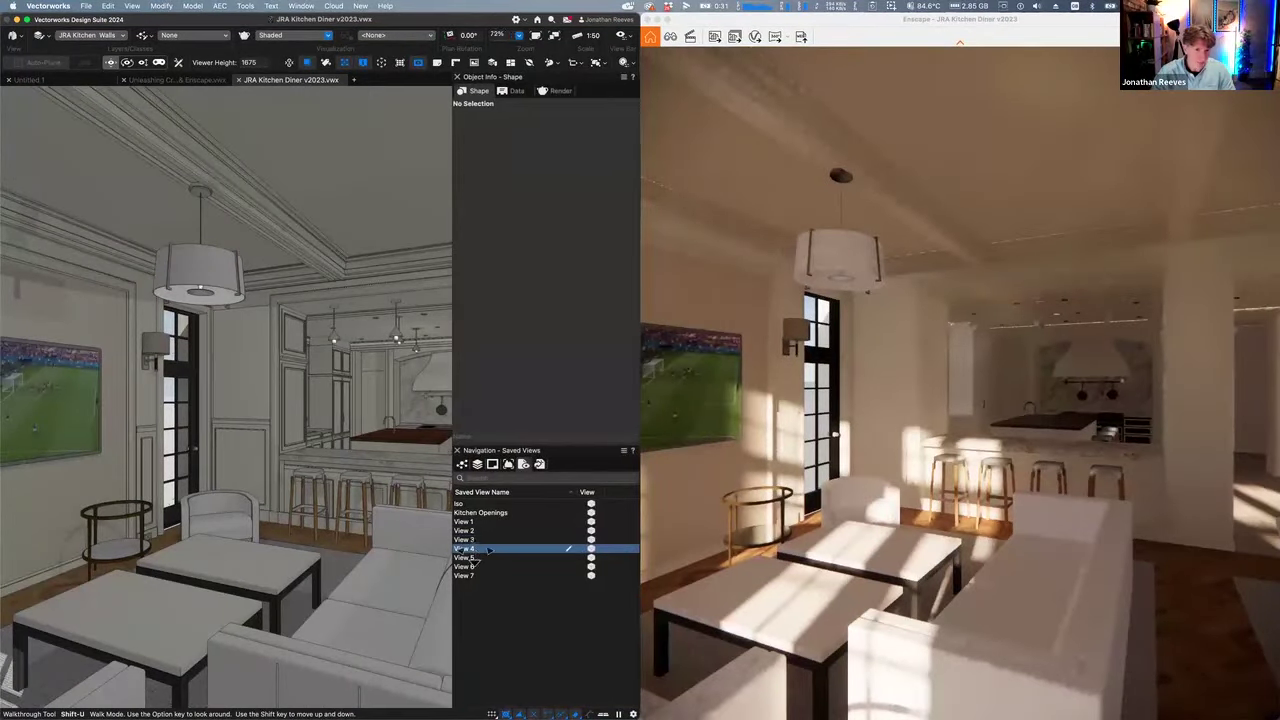
pyautogui.doubleClick(488, 550)
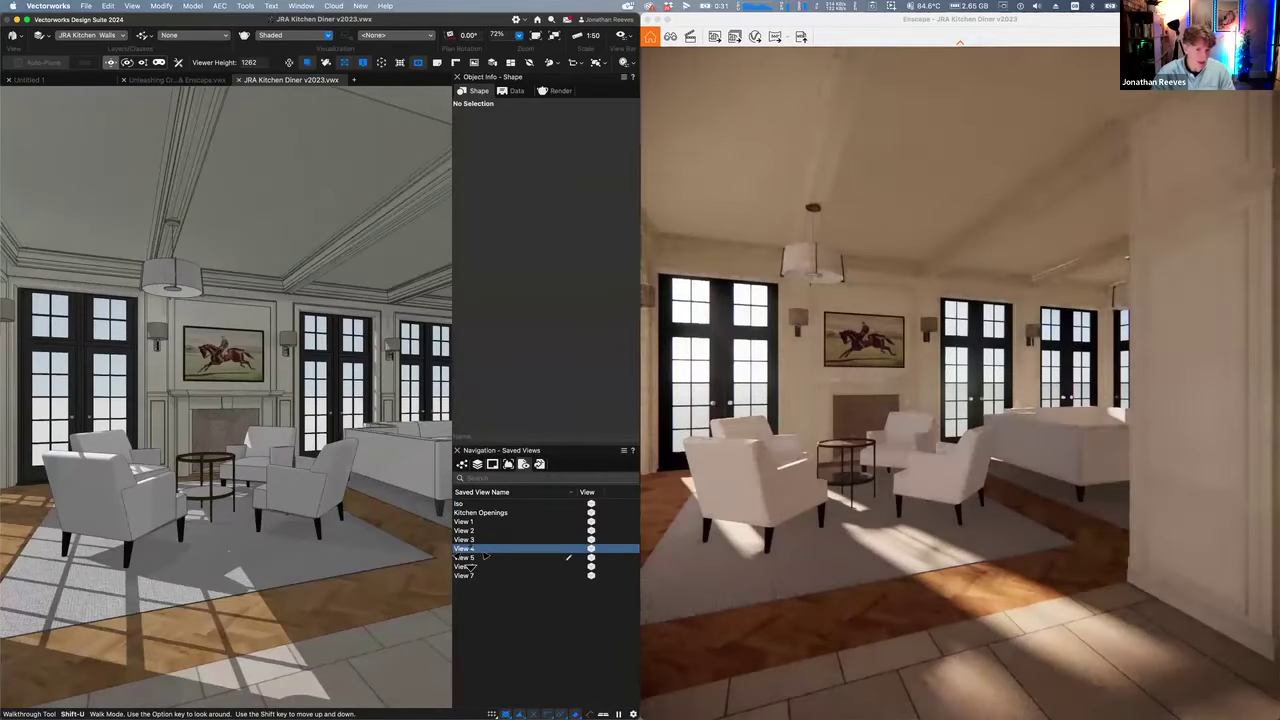
pyautogui.click(484, 558)
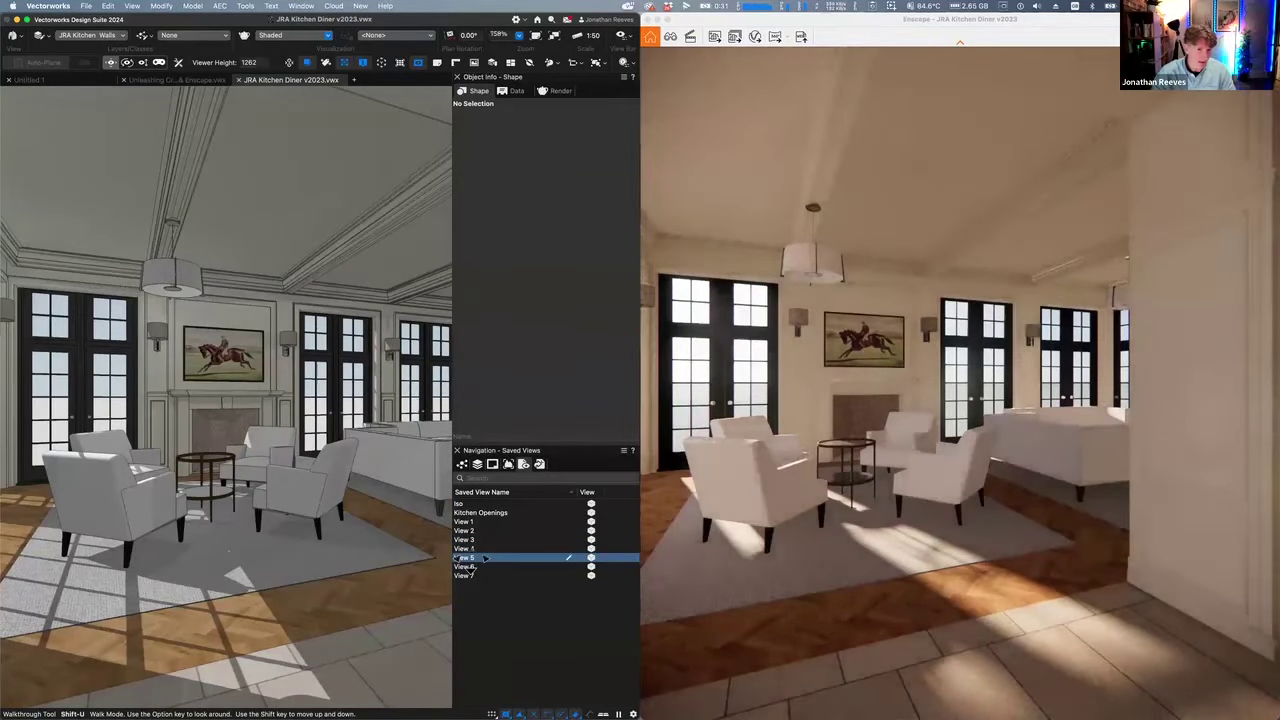
pyautogui.doubleClick(484, 558)
pyautogui.click(486, 566)
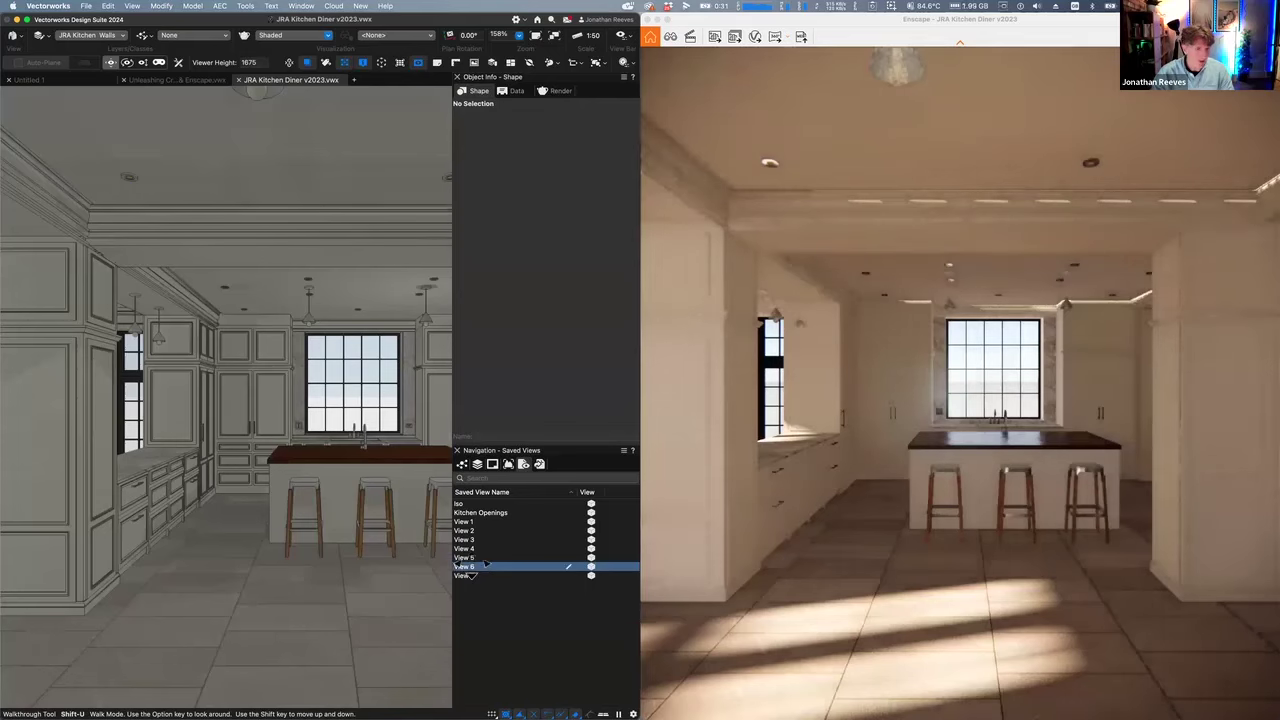
pyautogui.doubleClick(486, 566)
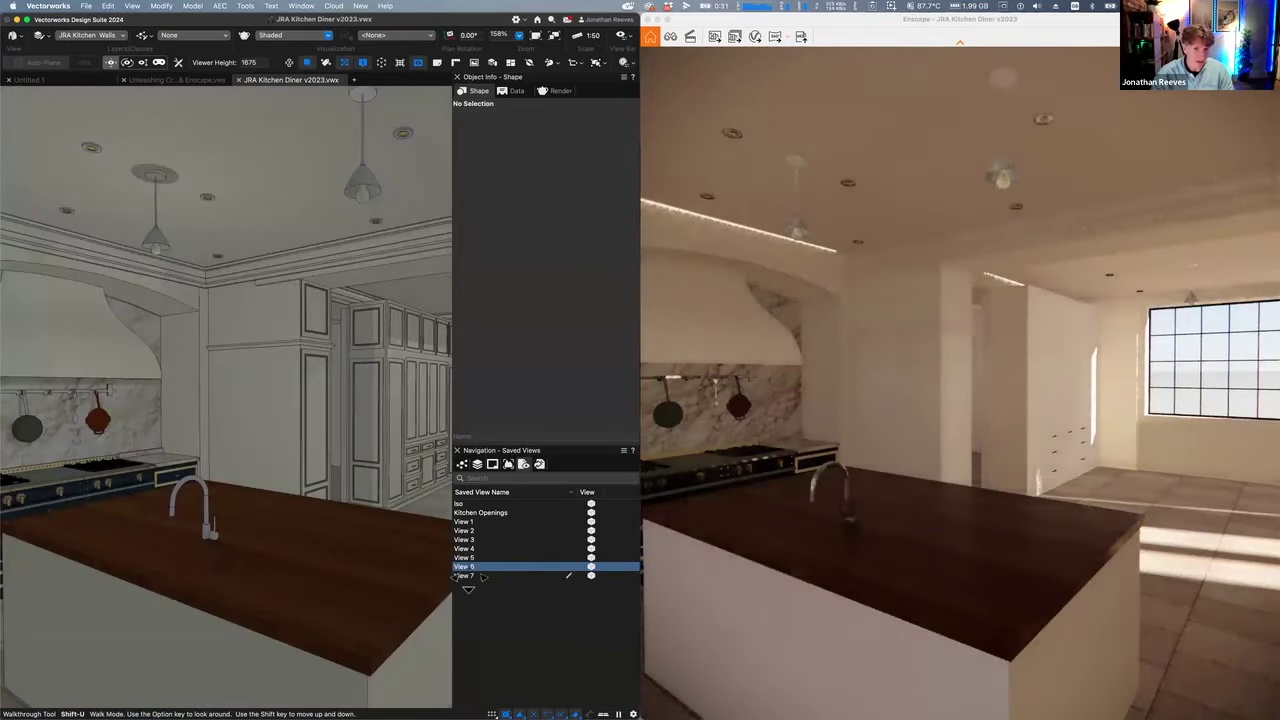
pyautogui.click(482, 577)
pyautogui.doubleClick(482, 577)
pyautogui.doubleClick(476, 521)
pyautogui.click(468, 521)
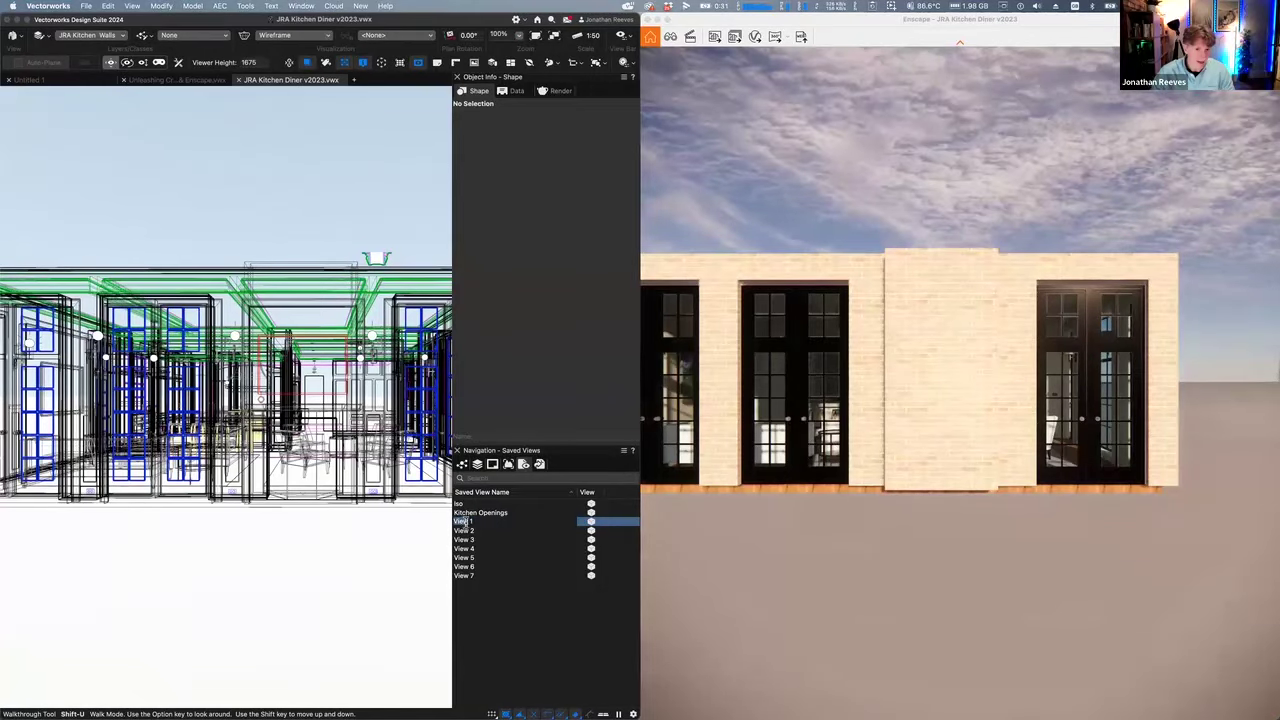
pyautogui.doubleClick(468, 531)
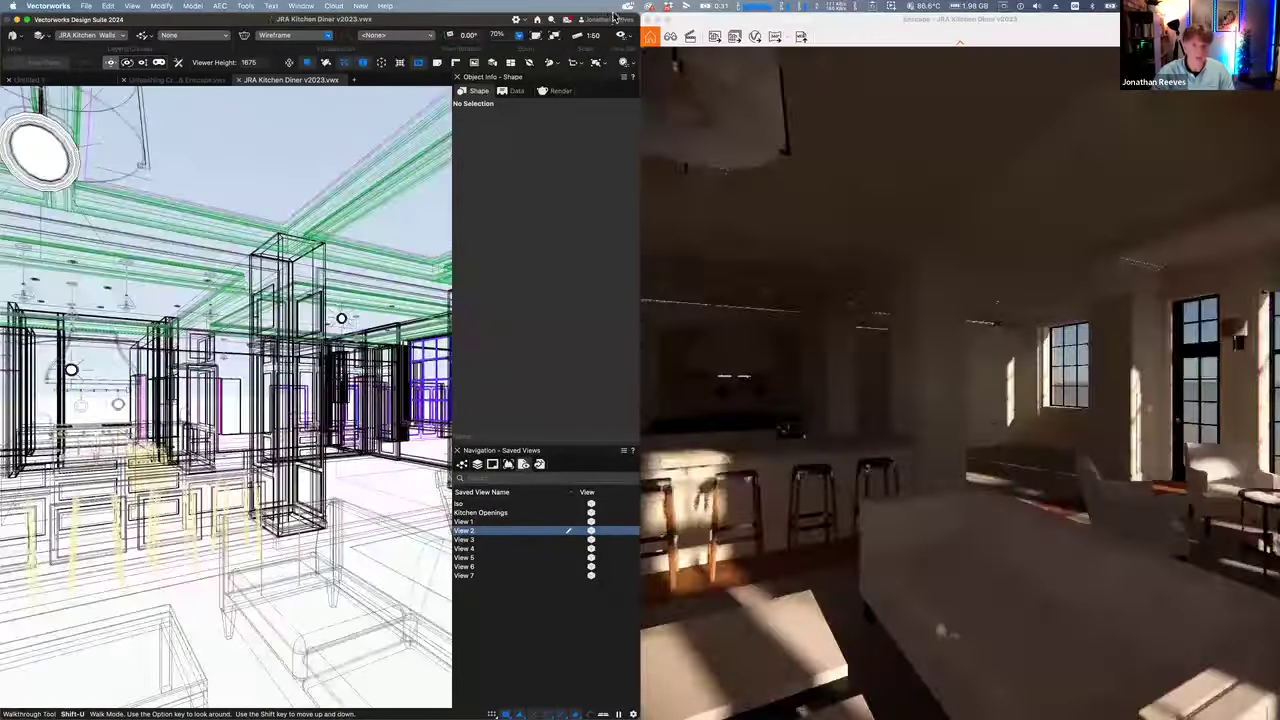
# Enlarge the Enscape window to the full screen, open View Management, and turn the camera to face the kitchen bar
pyautogui.click(668, 20)
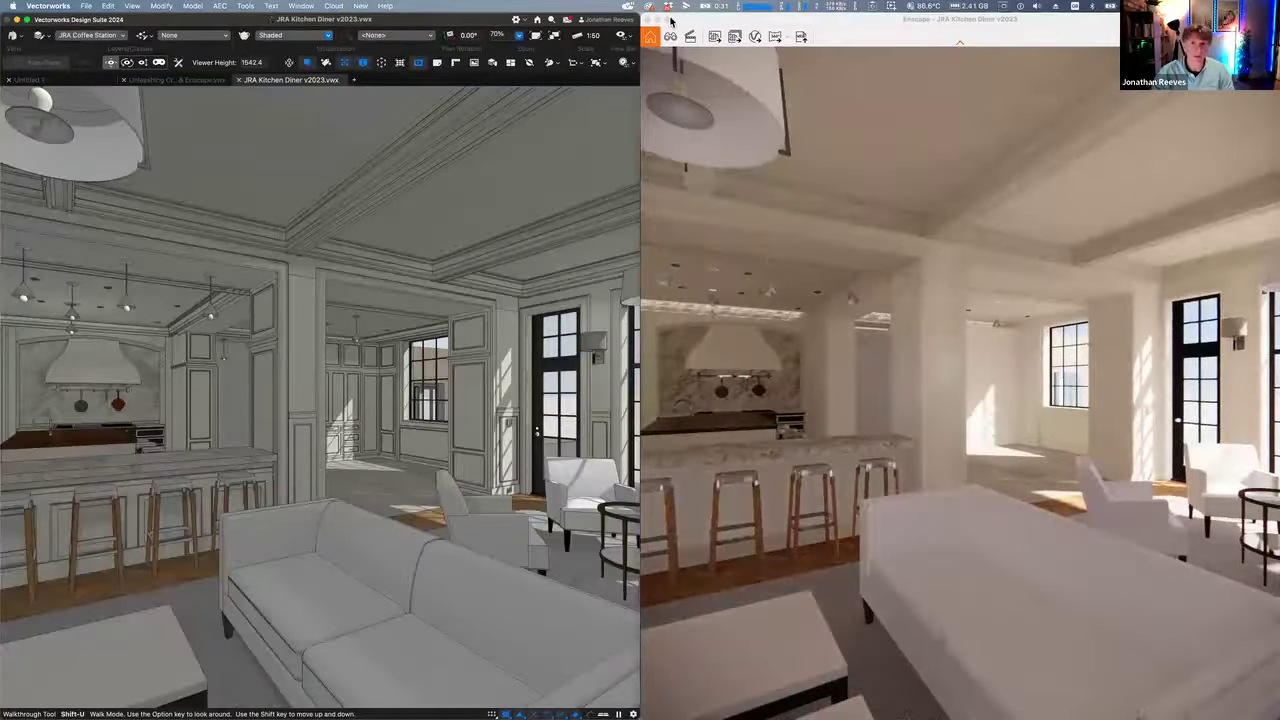
pyautogui.click(668, 20)
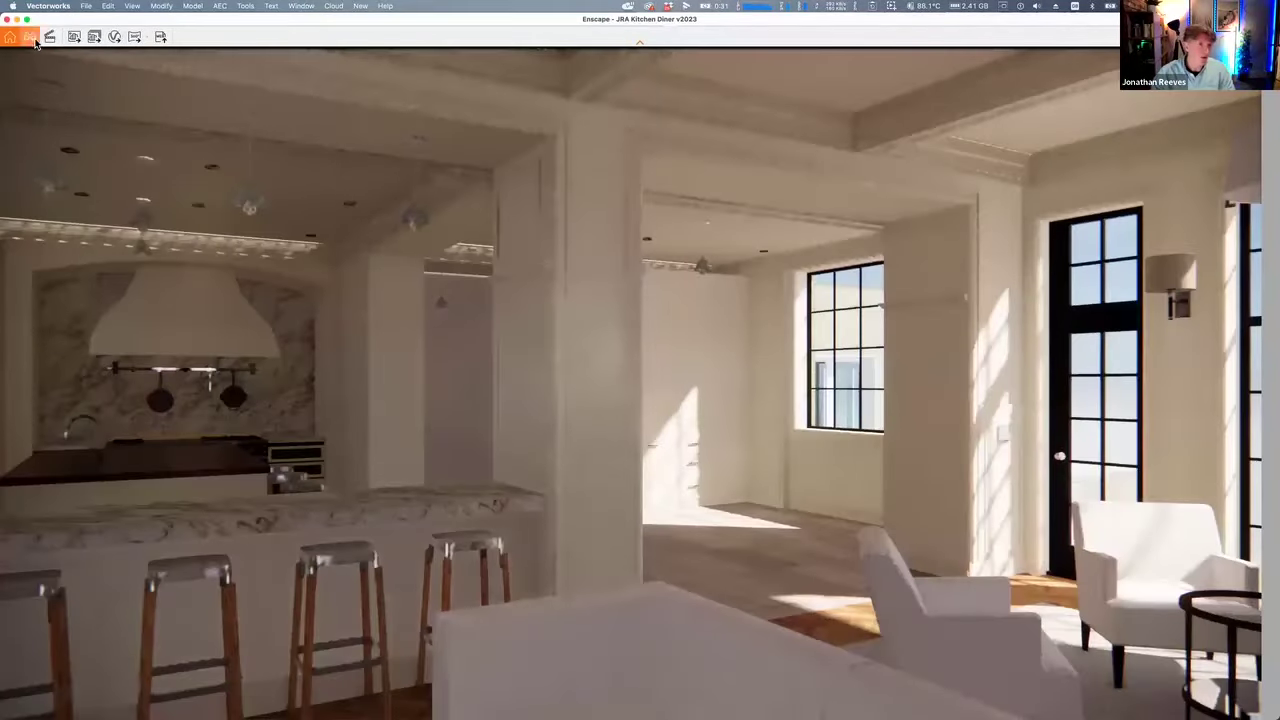
pyautogui.click(30, 37)
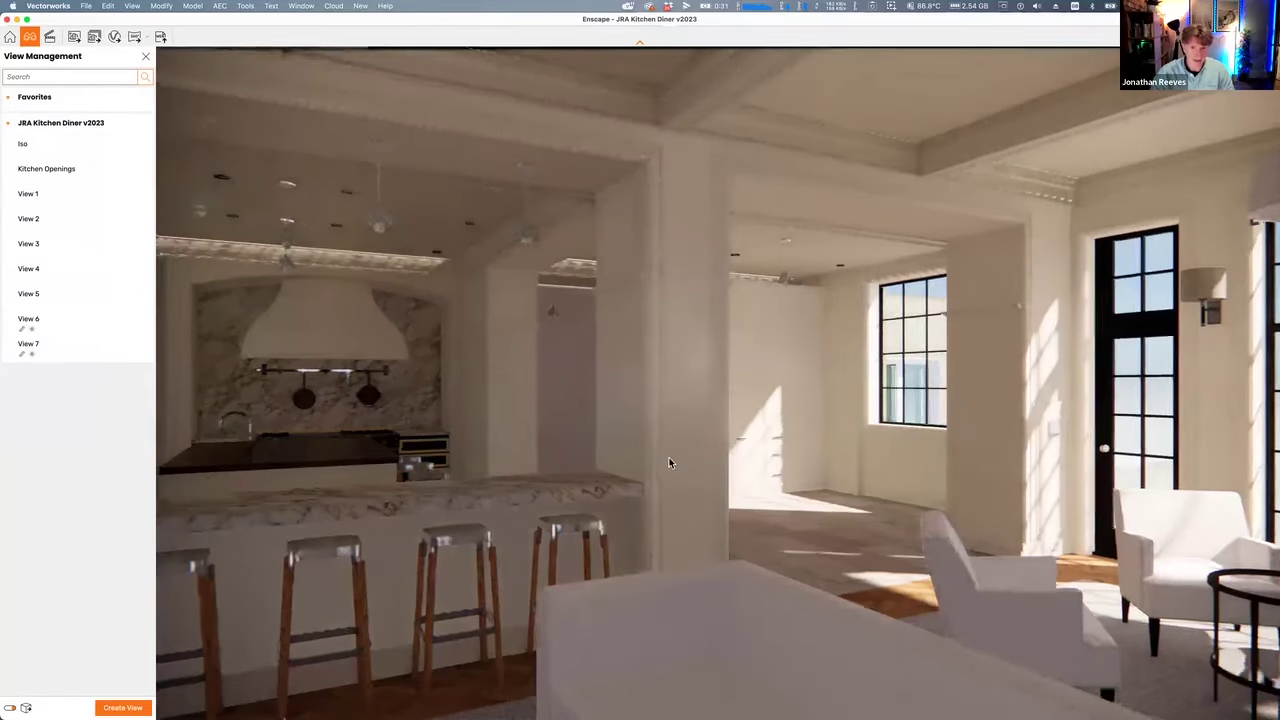
pyautogui.moveTo(675, 467); pyautogui.dragTo(640, 467)
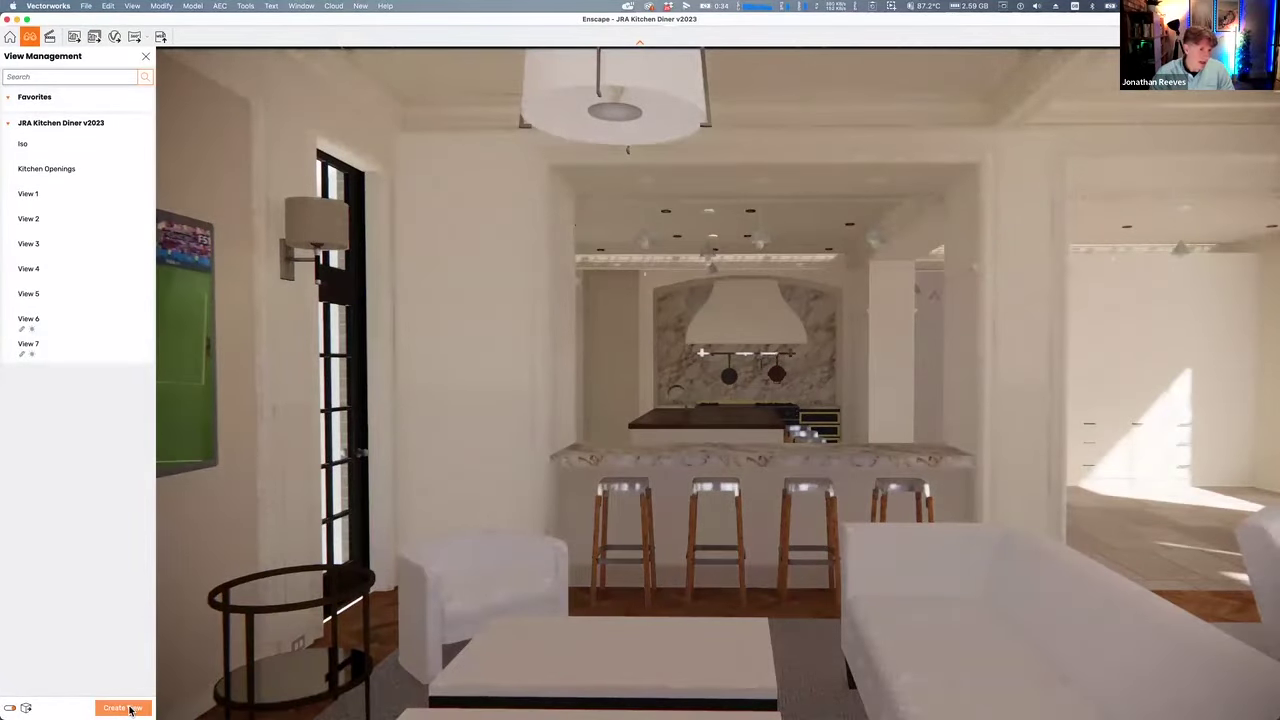
# Start creating a view, lower its sun altitude to 7.0°, look around the room, and close the view settings without creating it
pyautogui.click(122, 708)
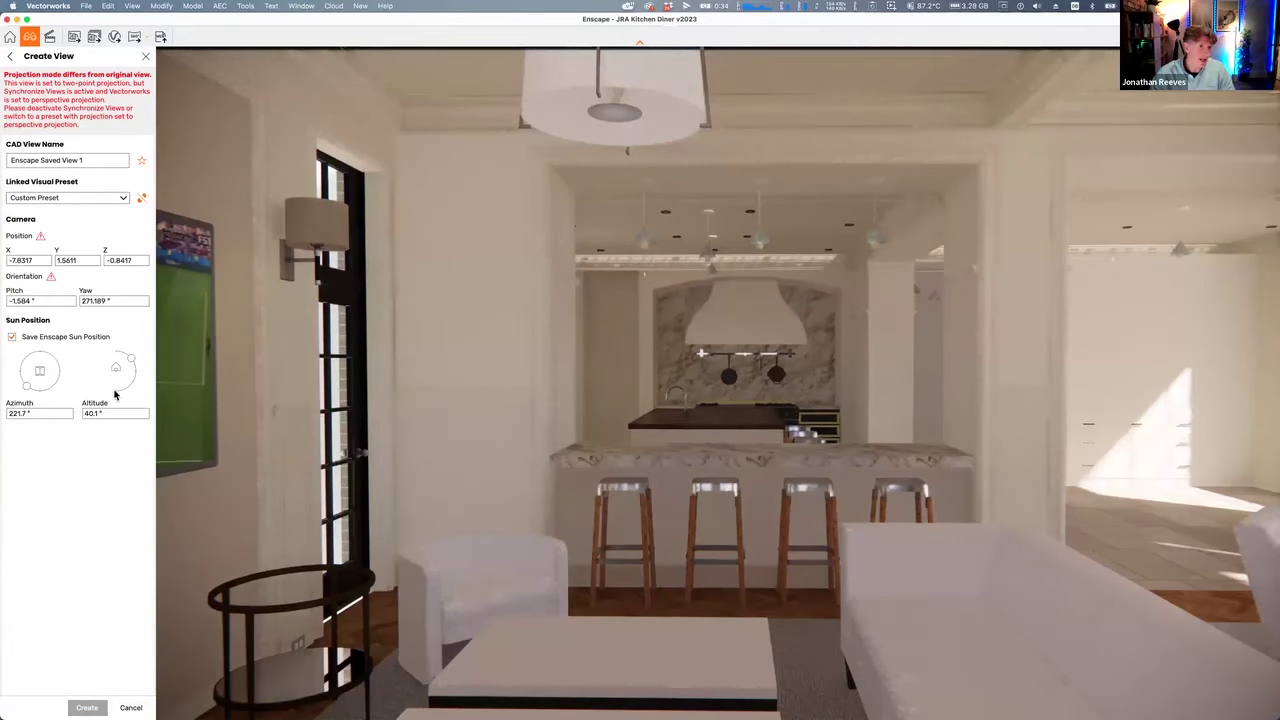
pyautogui.moveTo(131, 365); pyautogui.dragTo(132, 374)
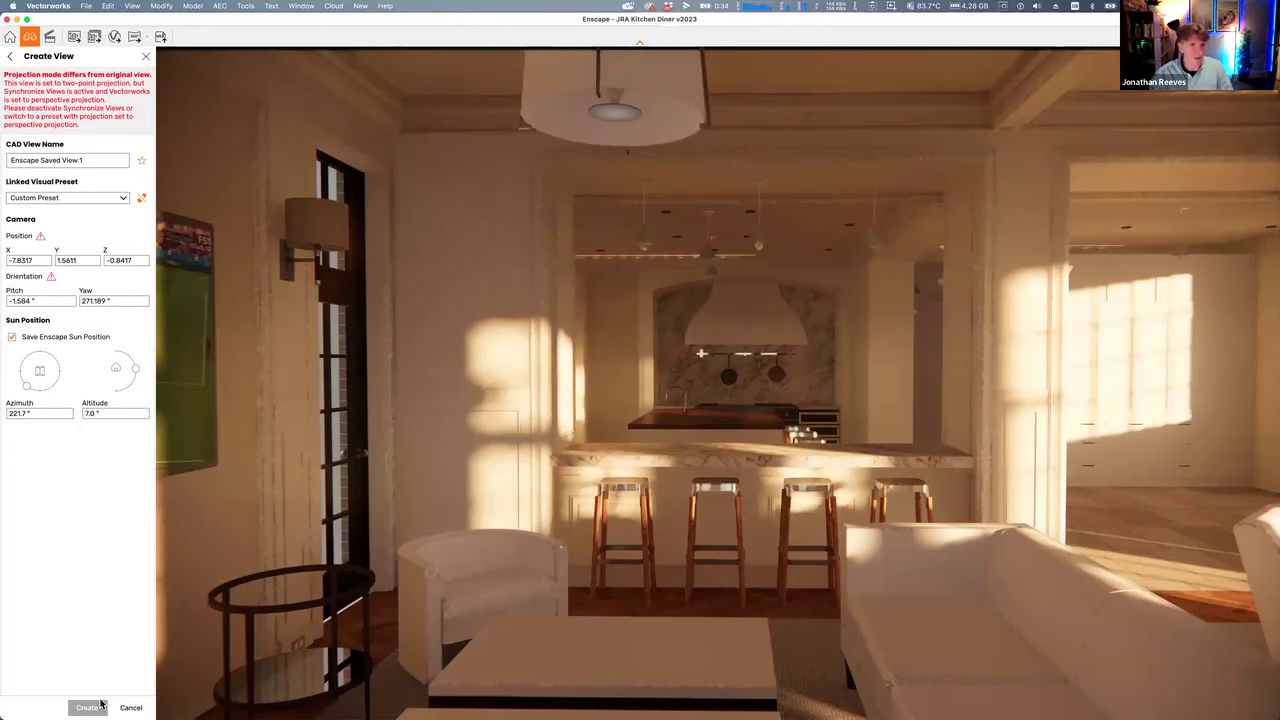
pyautogui.moveTo(616, 422); pyautogui.dragTo(940, 393)
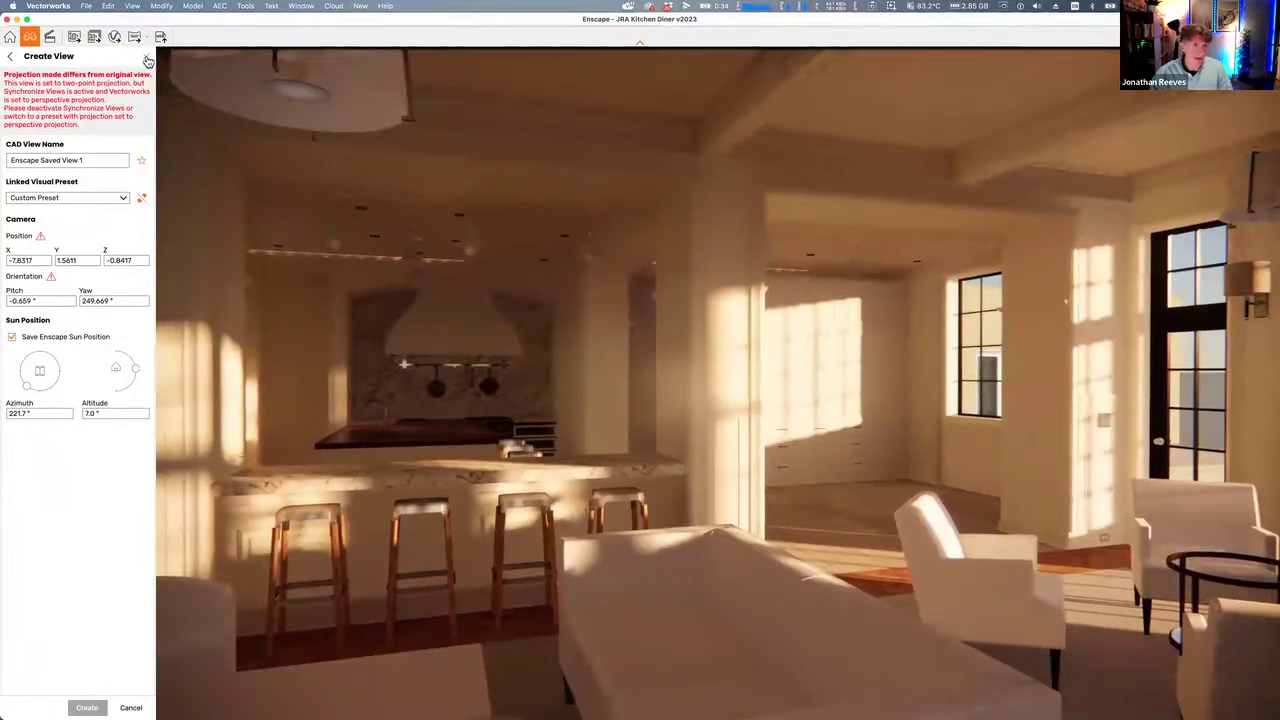
pyautogui.click(147, 61)
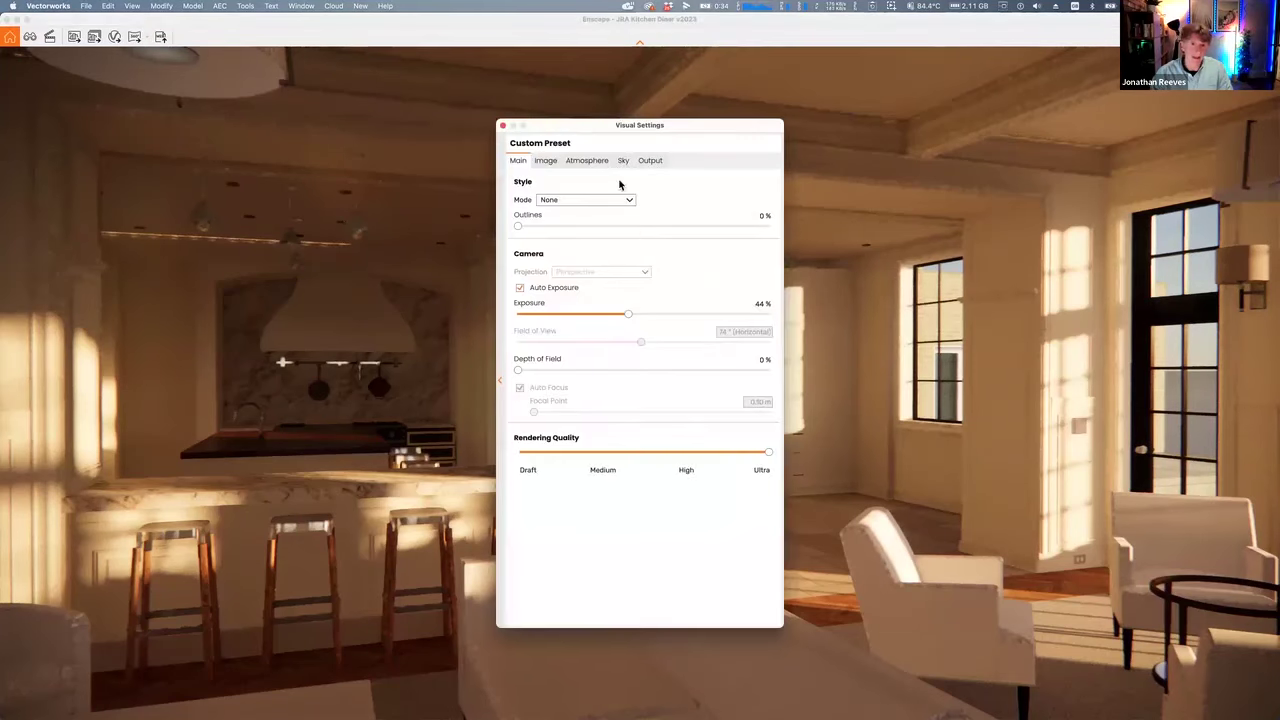
# Set the Enscape style mode to White with outlines at 29%, and move the Visual Settings window aside
pyautogui.click(562, 204)
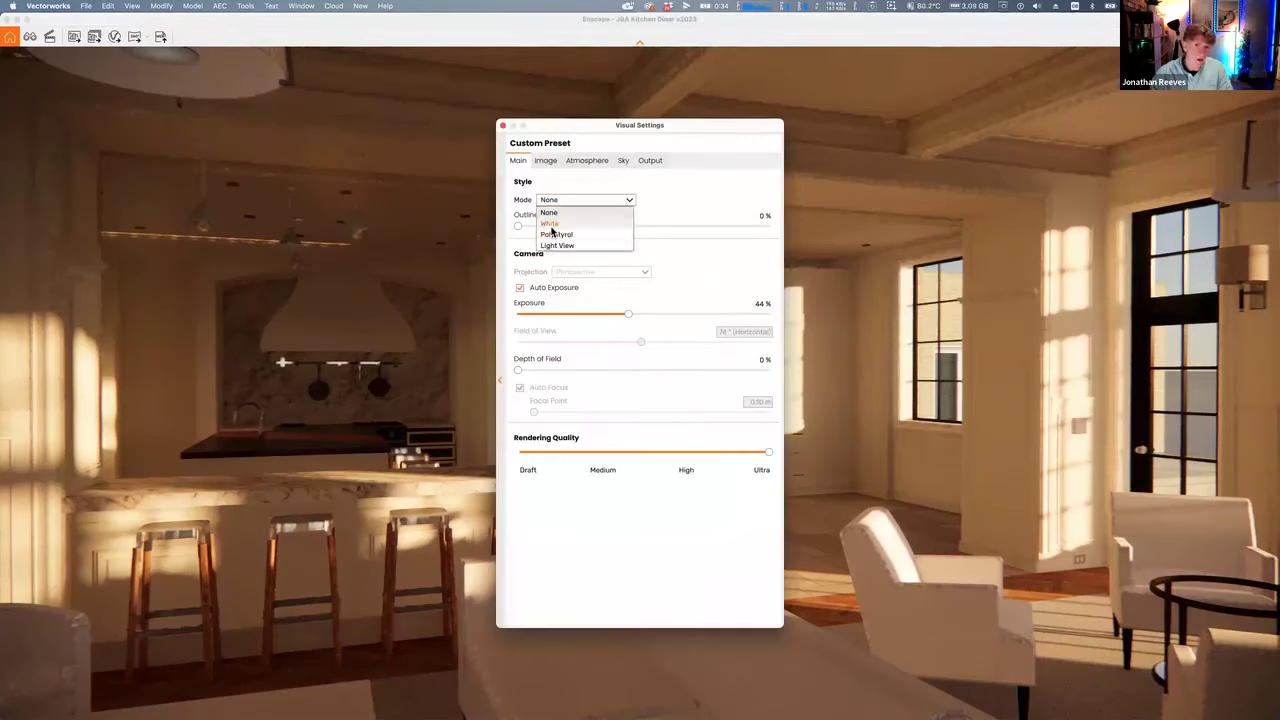
pyautogui.click(551, 229)
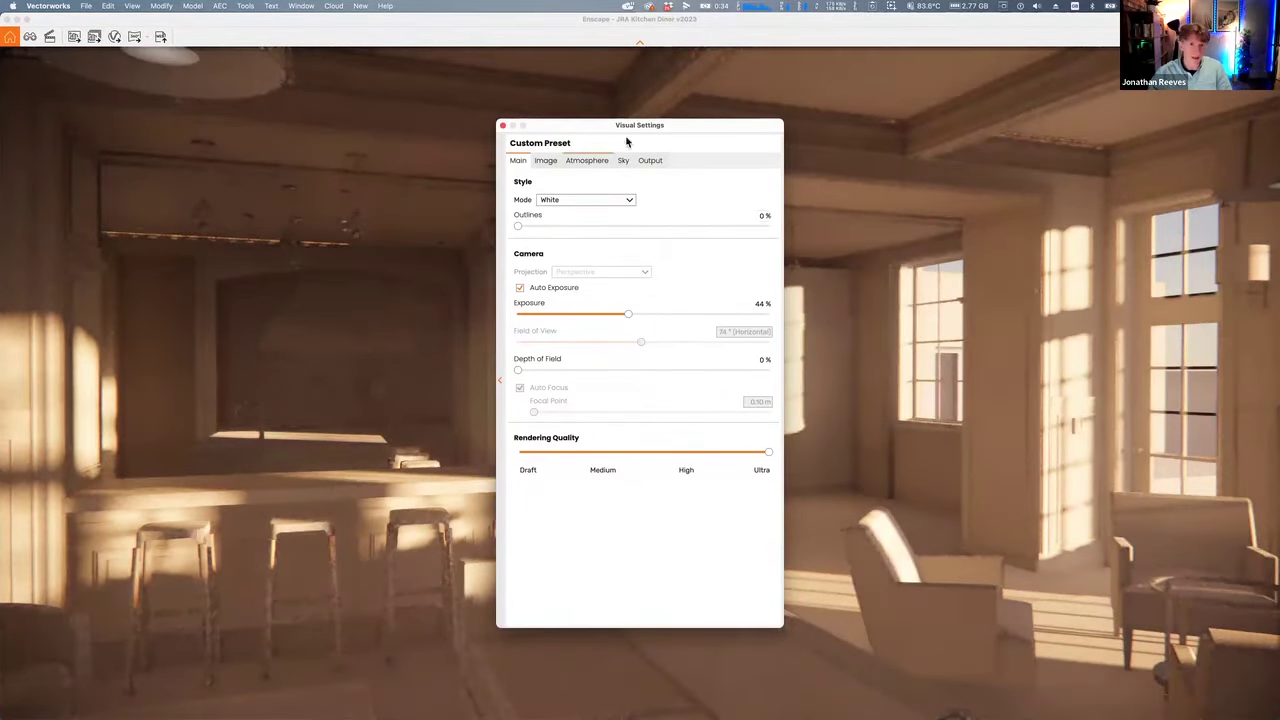
pyautogui.moveTo(745, 127); pyautogui.dragTo(953, 137)
pyautogui.moveTo(727, 237); pyautogui.dragTo(801, 240)
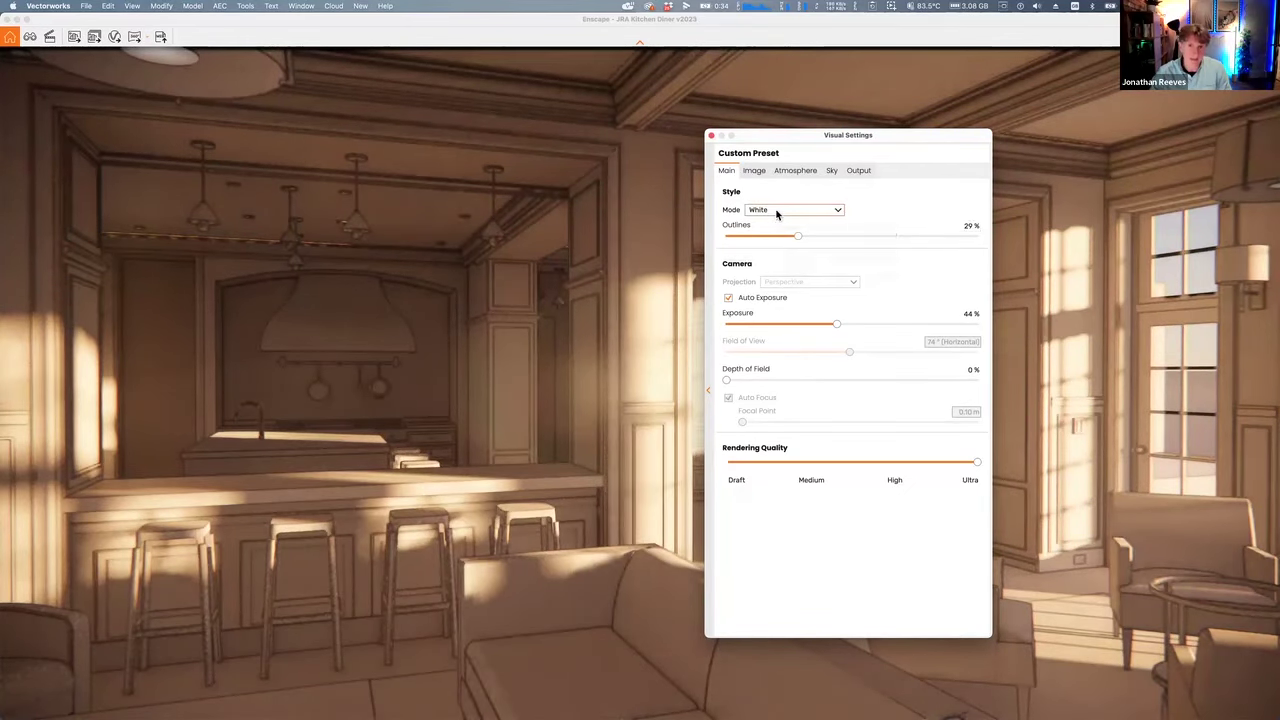
# Return the render style mode to None and the outlines to 0%
pyautogui.click(776, 214)
pyautogui.click(763, 223)
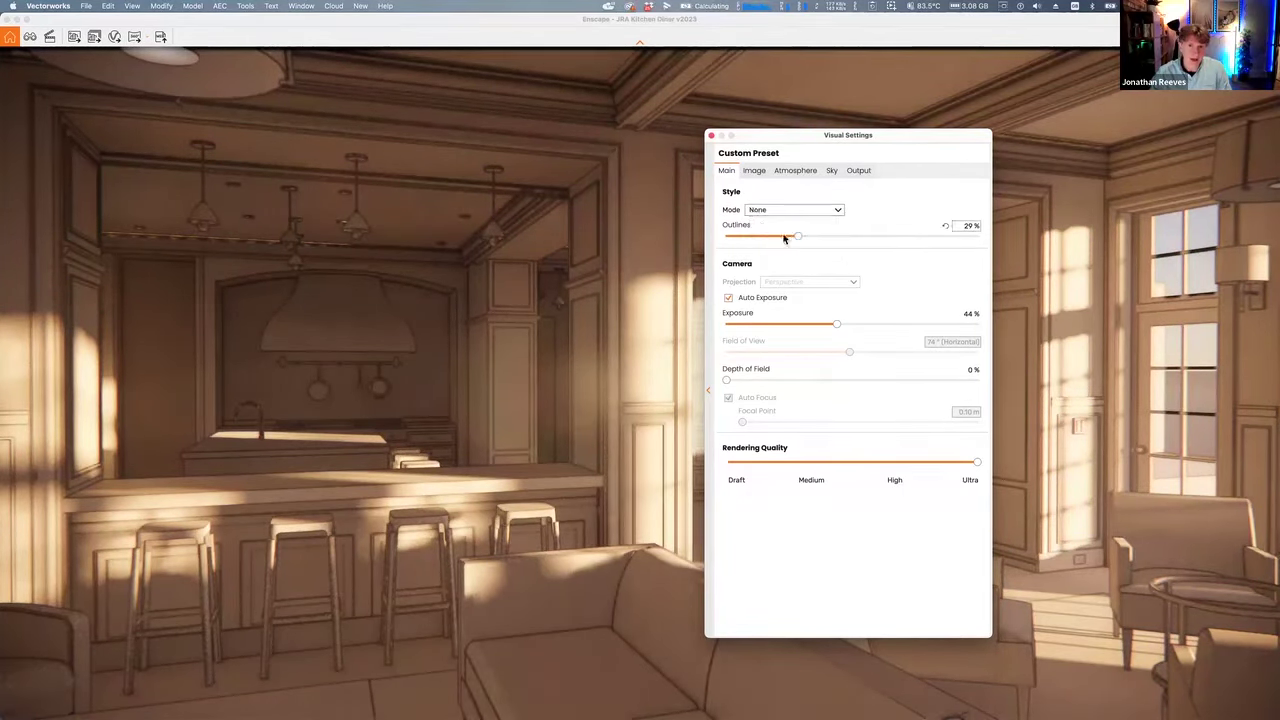
pyautogui.moveTo(785, 238); pyautogui.dragTo(706, 236)
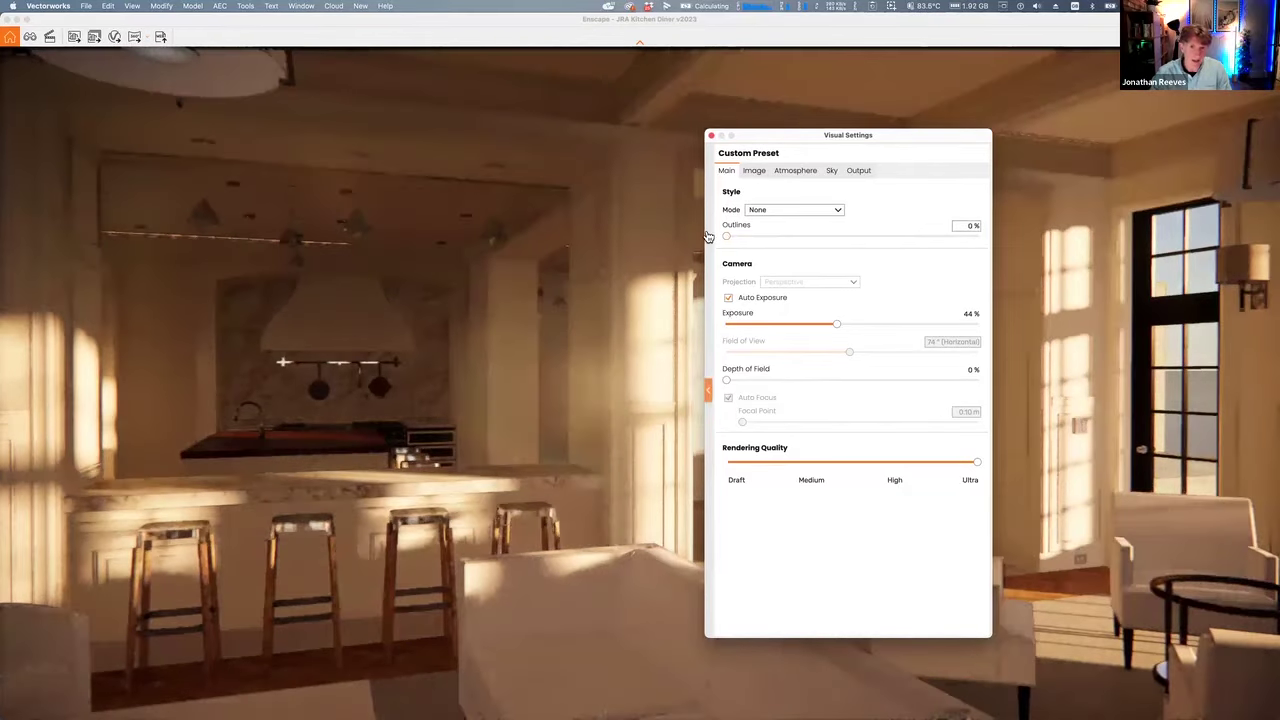
# Set the image output format to Portable Network Graphics and enable exporting the Object-ID, Material-ID, Depth Channel and Alpha Channel
pyautogui.click(859, 172)
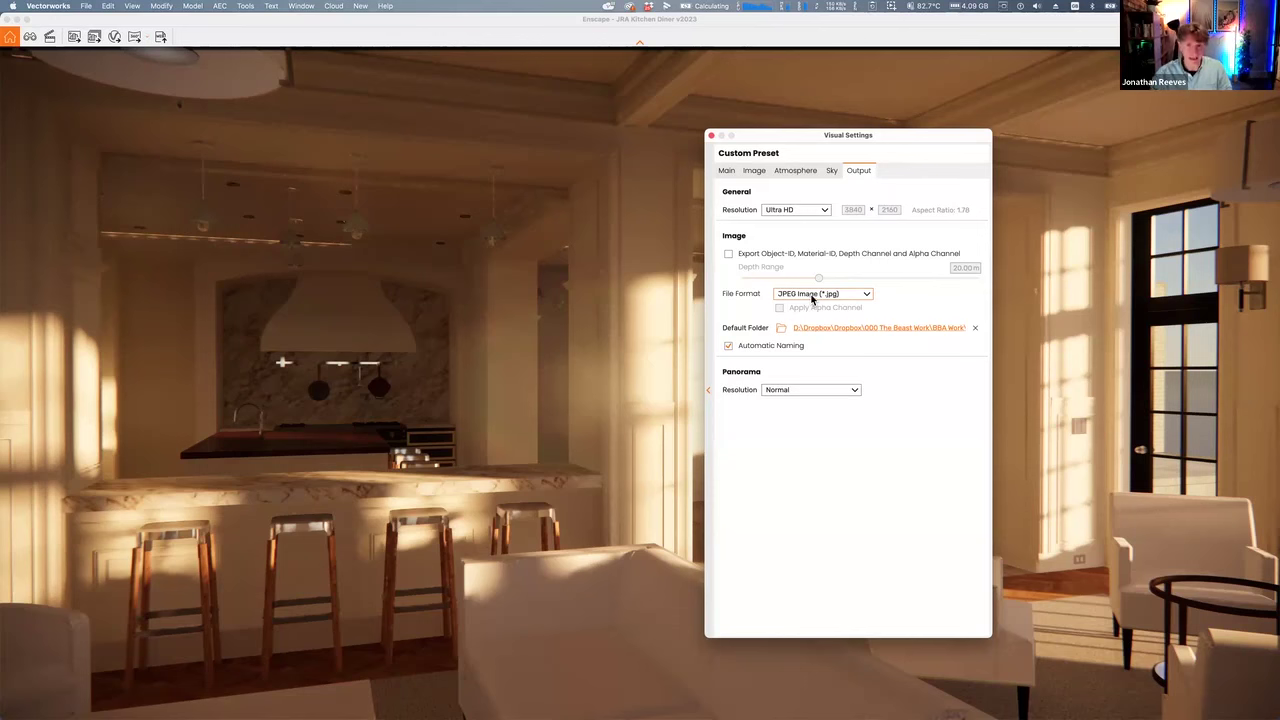
pyautogui.click(812, 295)
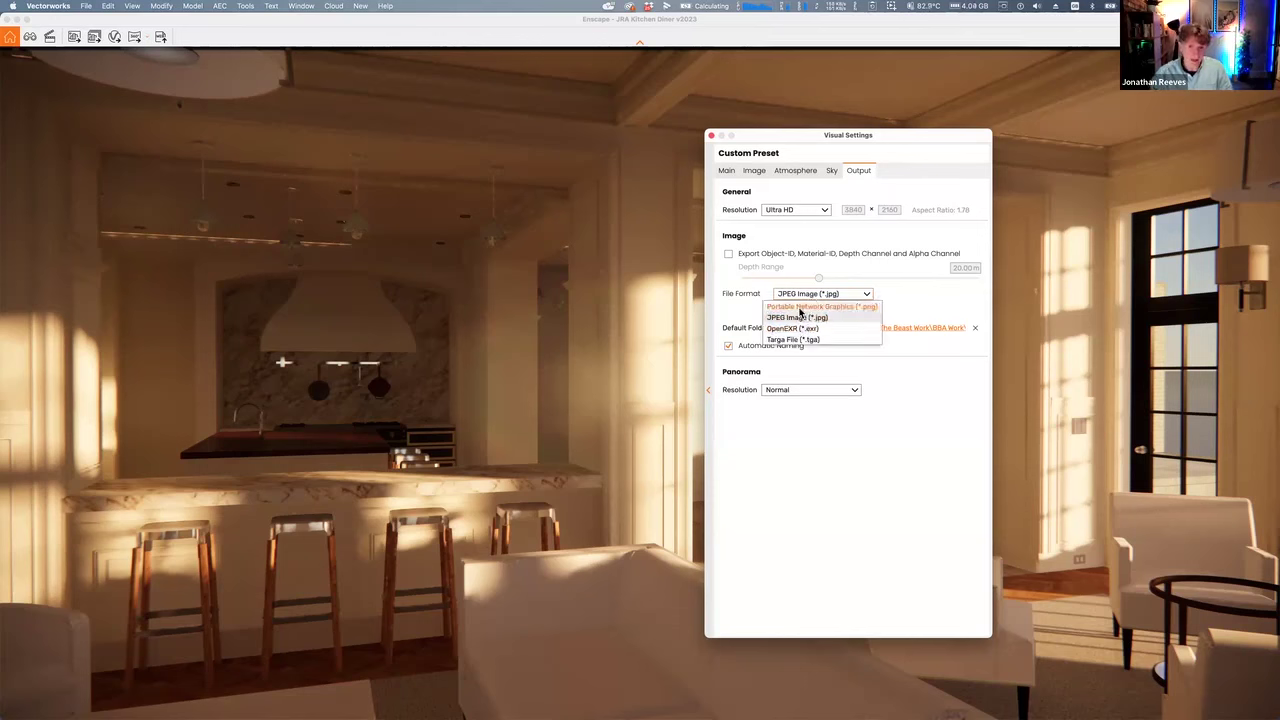
pyautogui.click(795, 312)
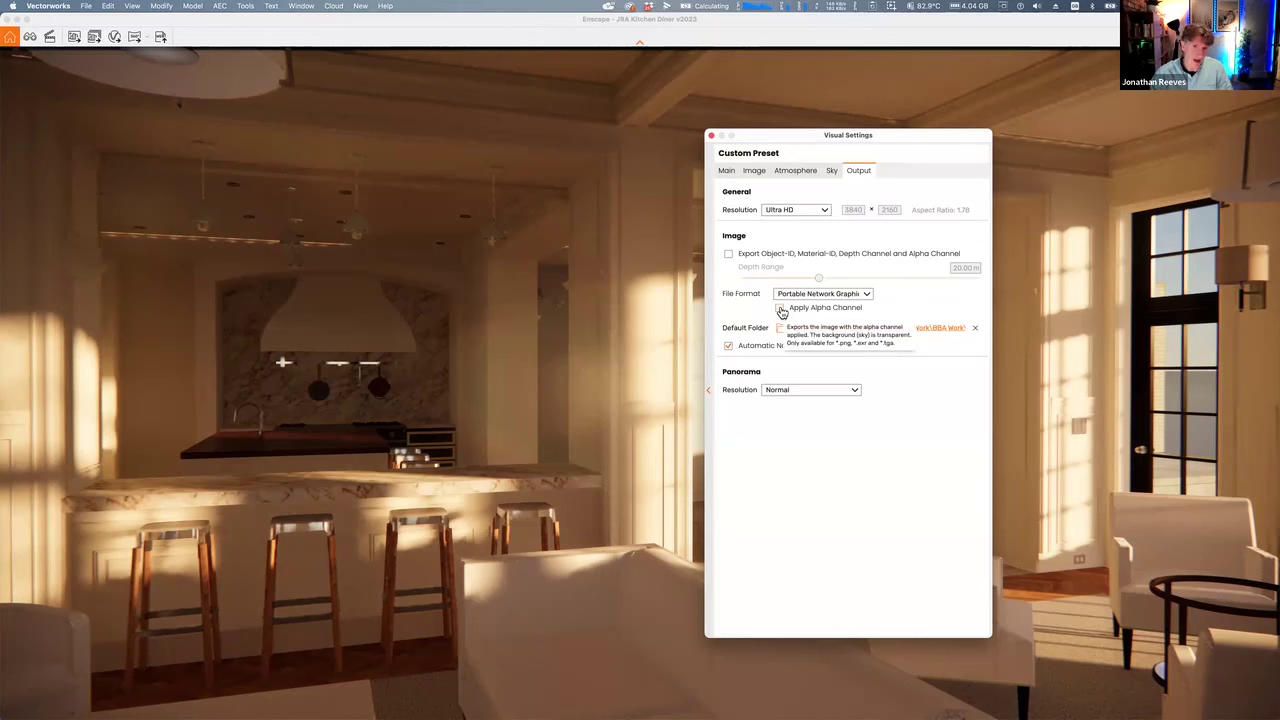
pyautogui.click(729, 254)
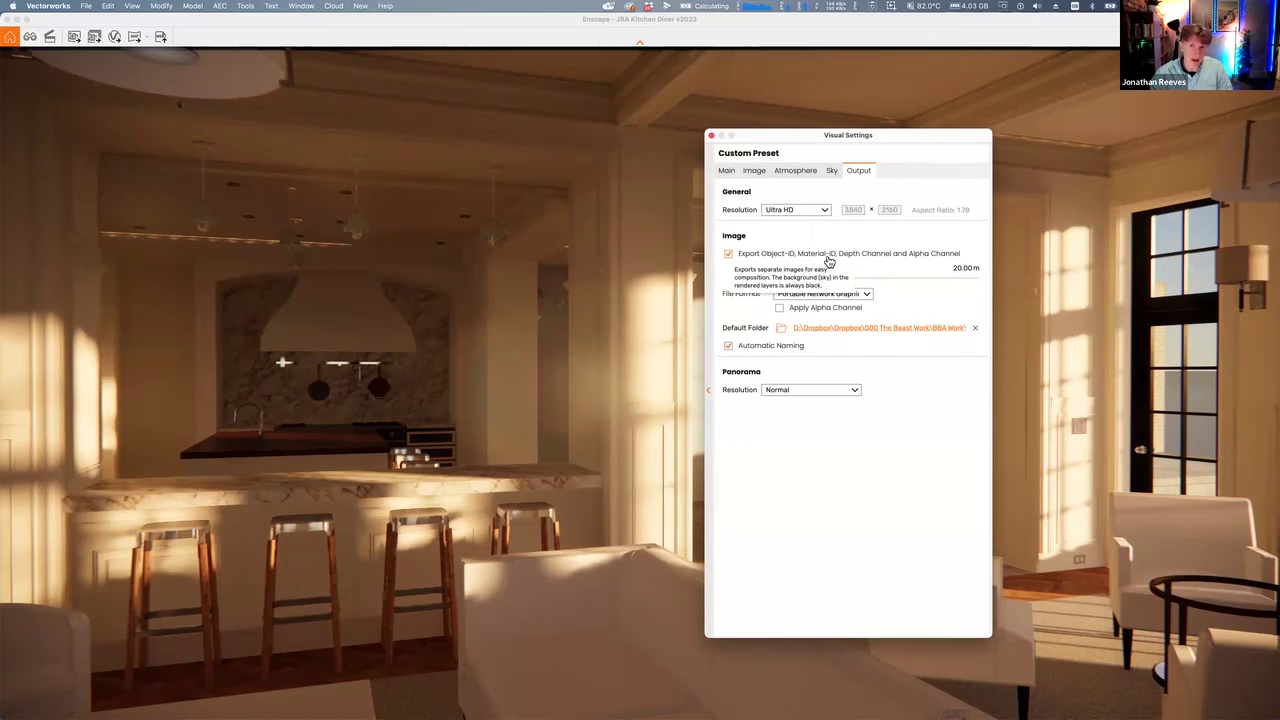
# Close the visual settings, and open the Video Editor briefly to view its path, timeline and movement options
pyautogui.click(712, 136)
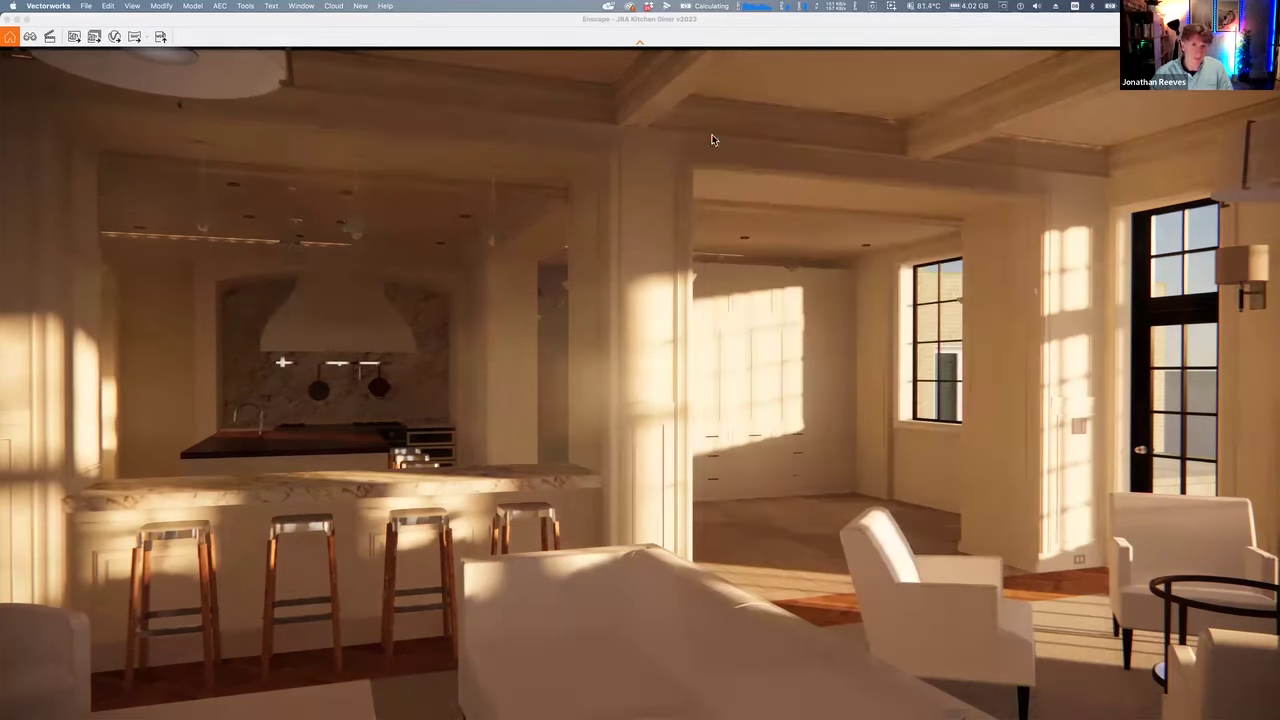
pyautogui.click(50, 38)
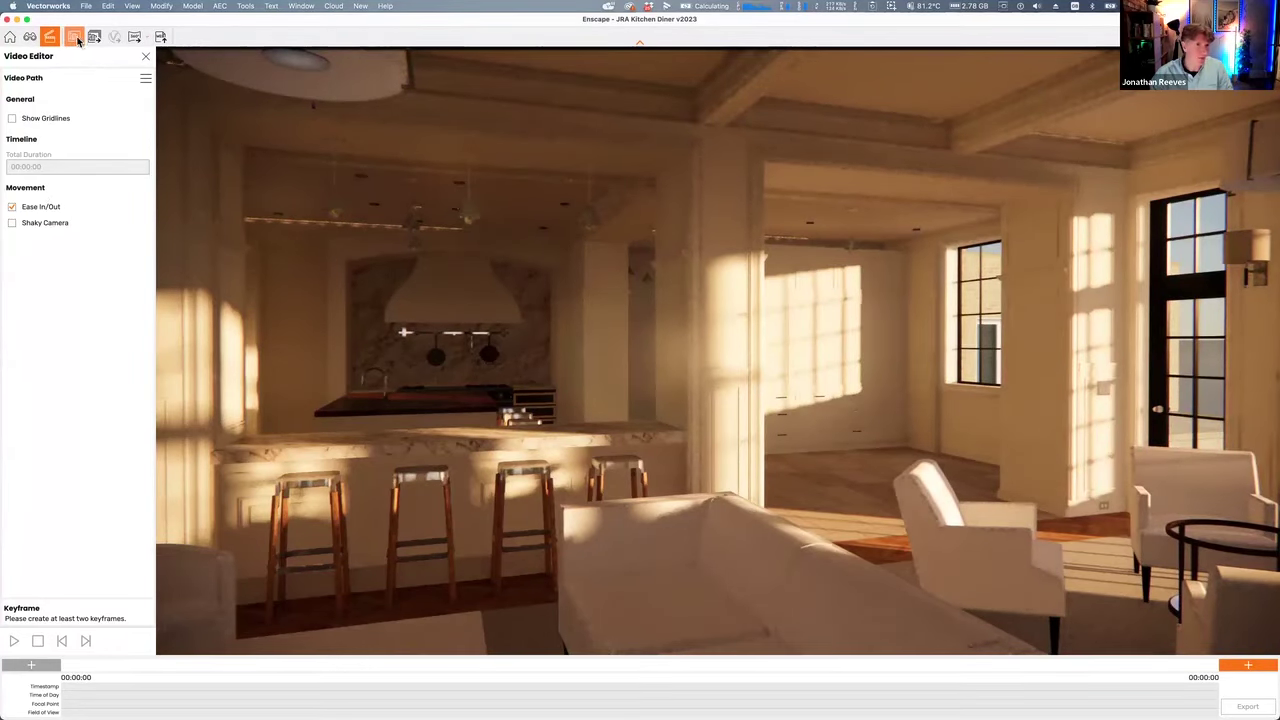
pyautogui.click(143, 59)
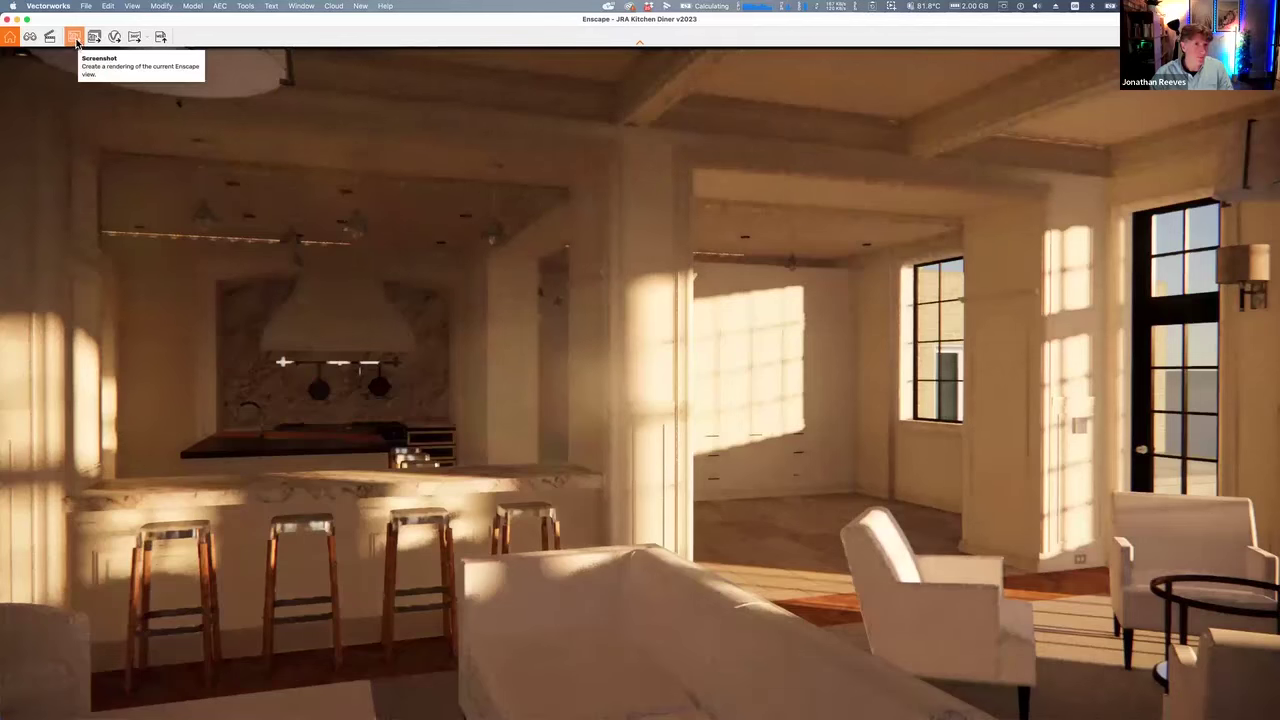
# Render a screenshot of the current view into the Enscape folder, using the JRA Kitchen Diner Enscape alias in Documents' Business of Architecture Webinar folder
pyautogui.click(75, 38)
pyautogui.click(727, 411)
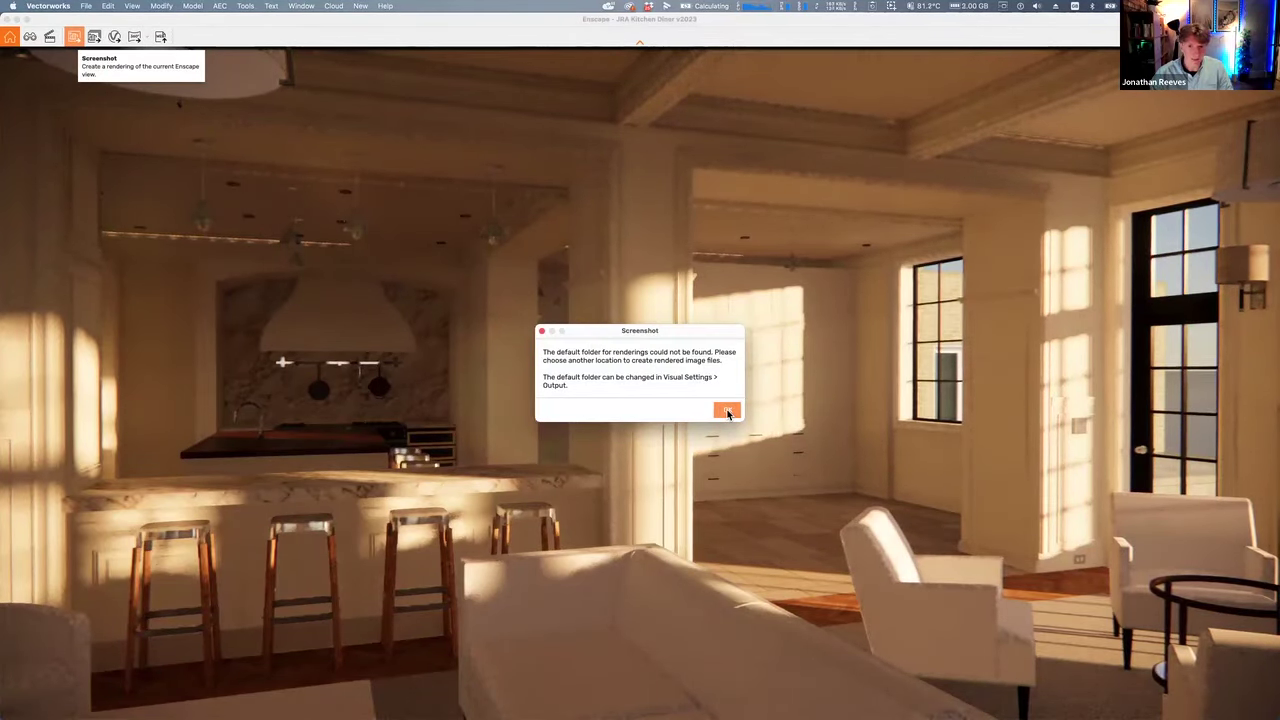
pyautogui.click(727, 411)
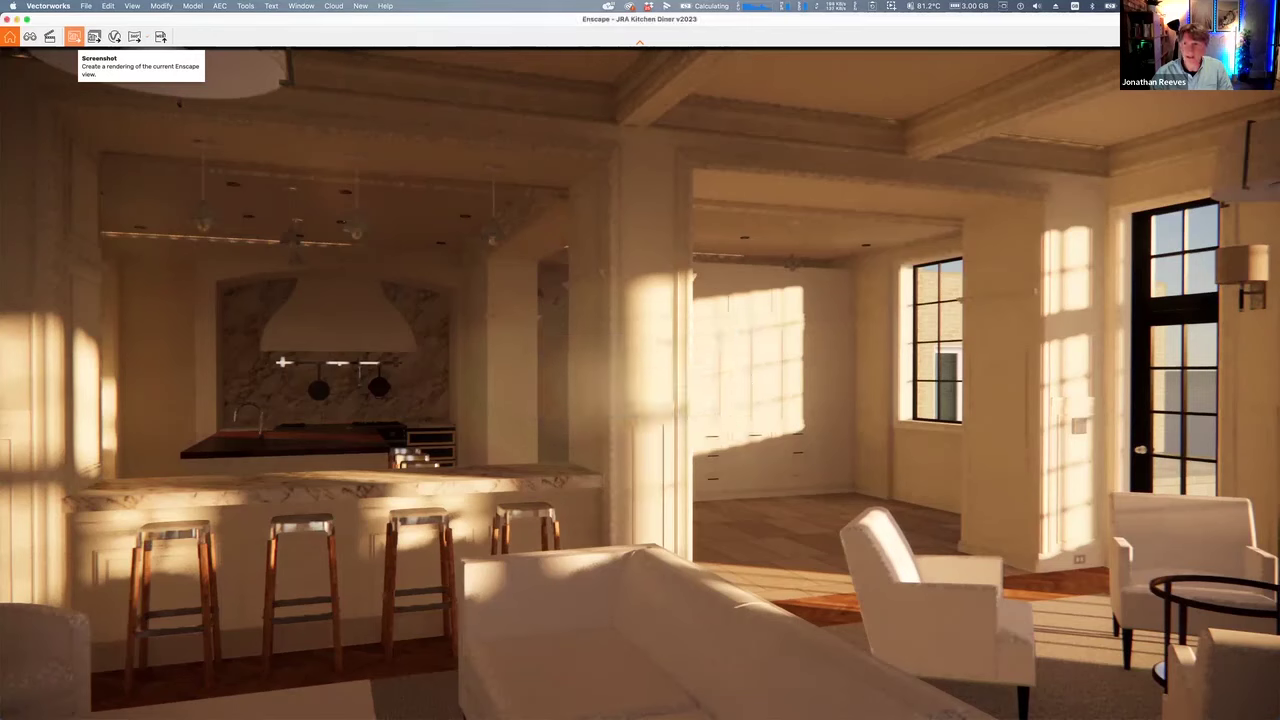
pyautogui.click(74, 37)
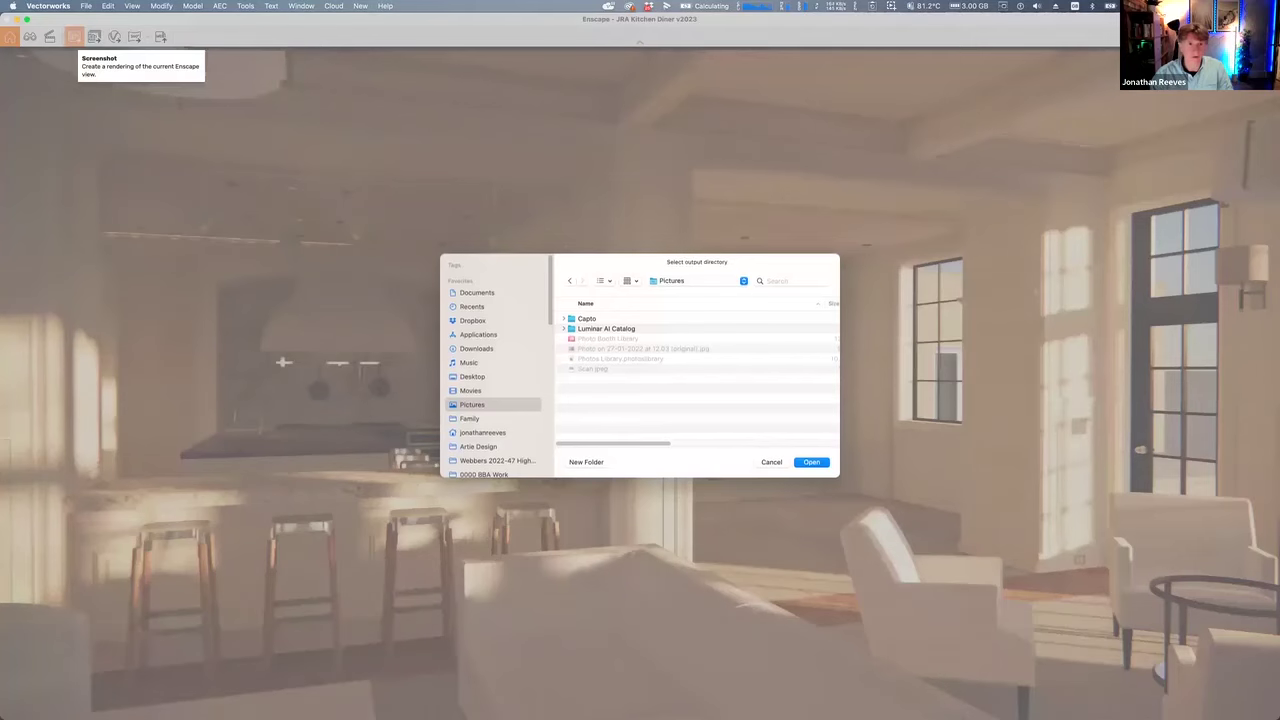
pyautogui.click(694, 286)
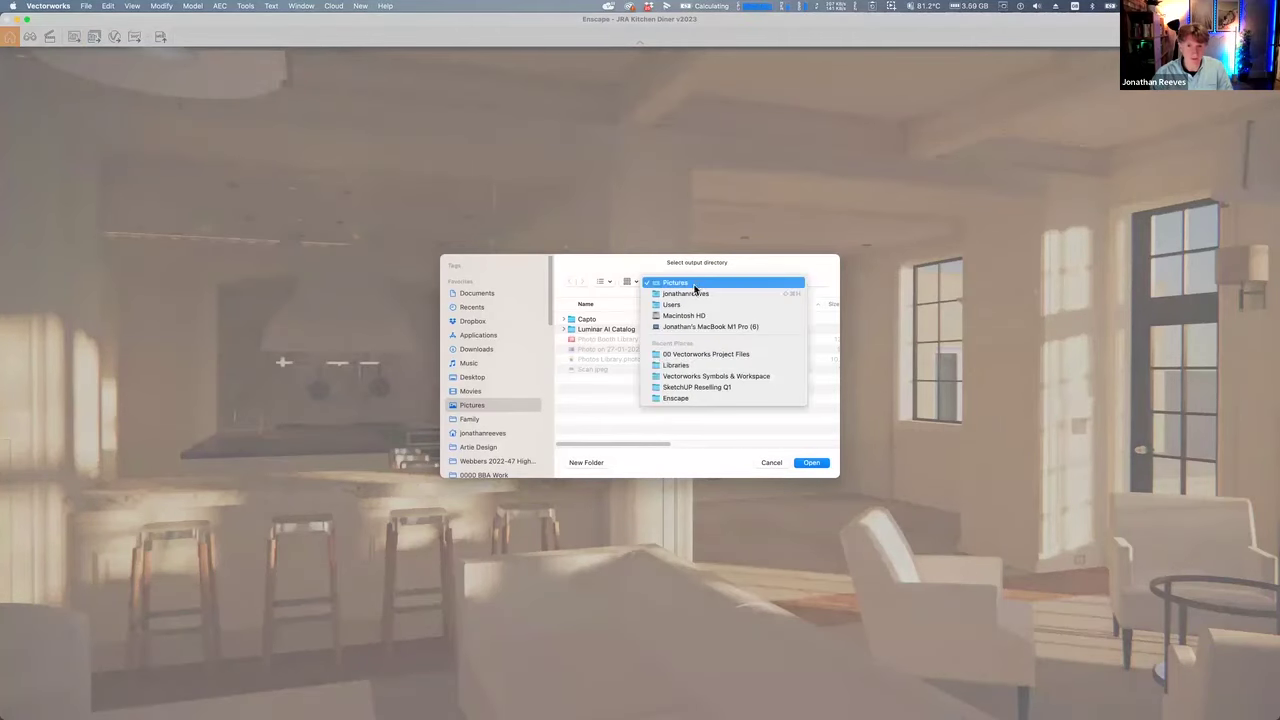
pyautogui.click(700, 354)
pyautogui.click(694, 281)
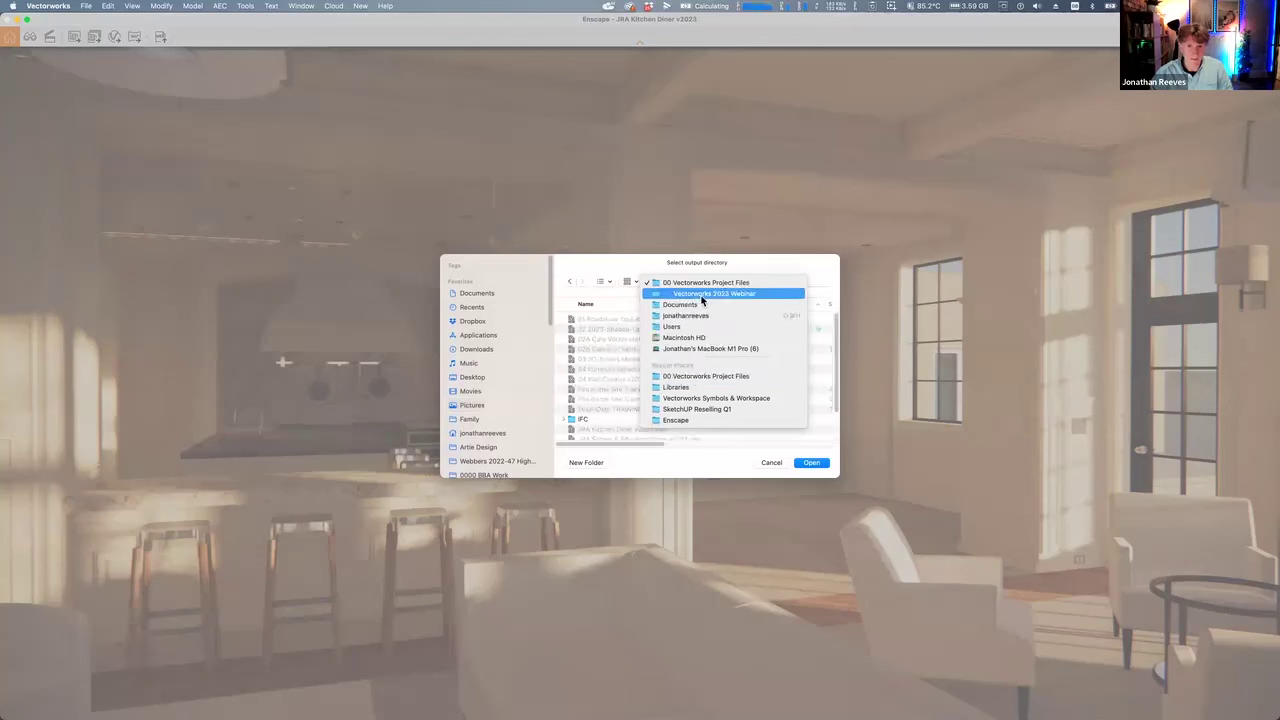
pyautogui.click(486, 291)
pyautogui.click(480, 293)
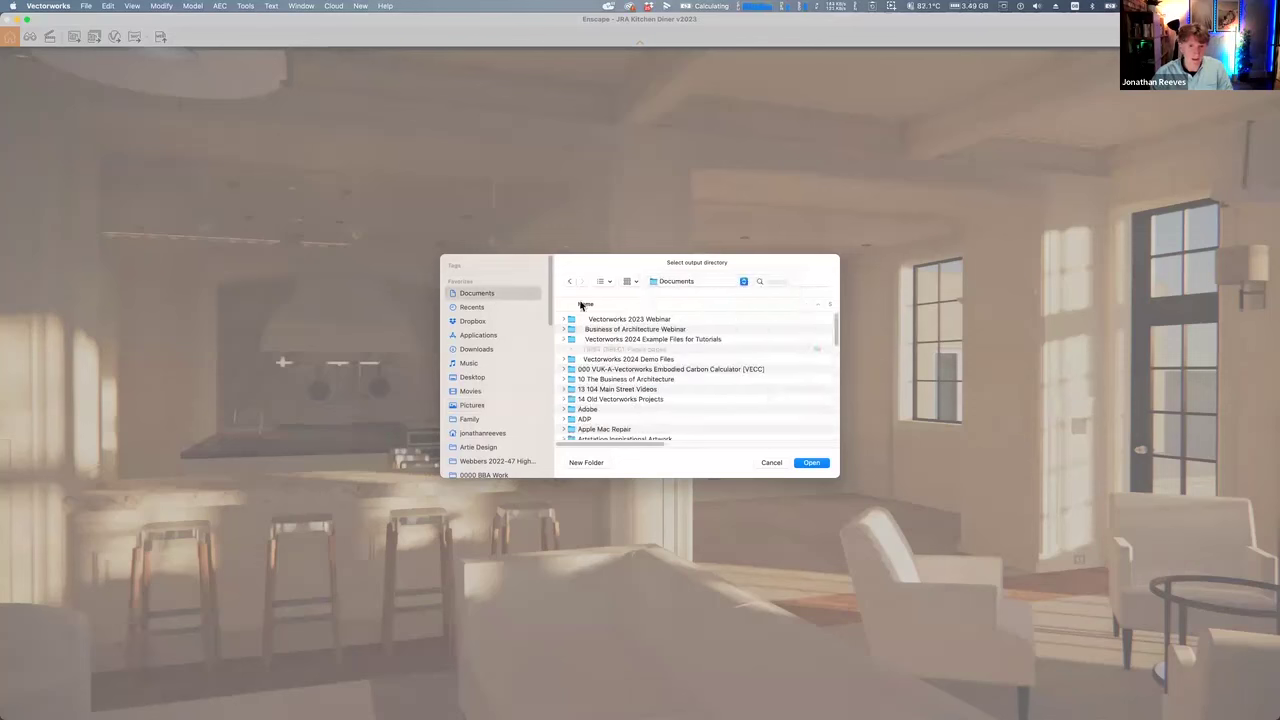
pyautogui.doubleClick(650, 329)
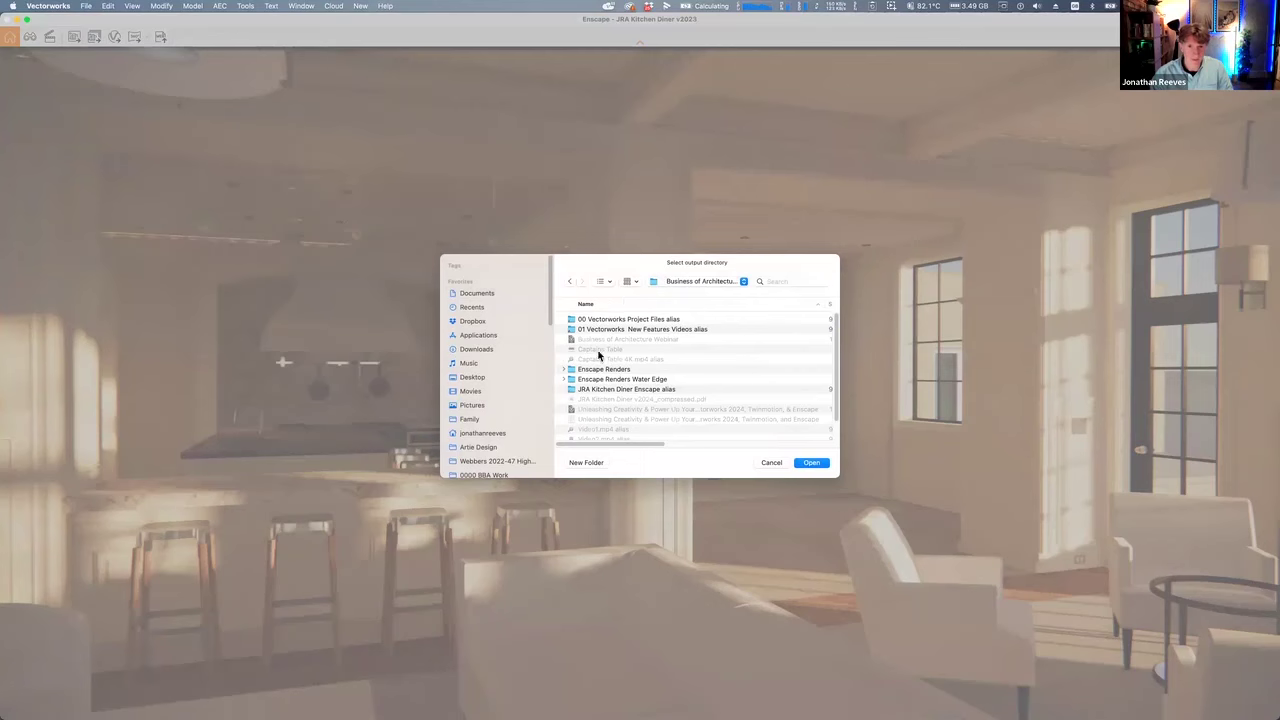
pyautogui.click(609, 390)
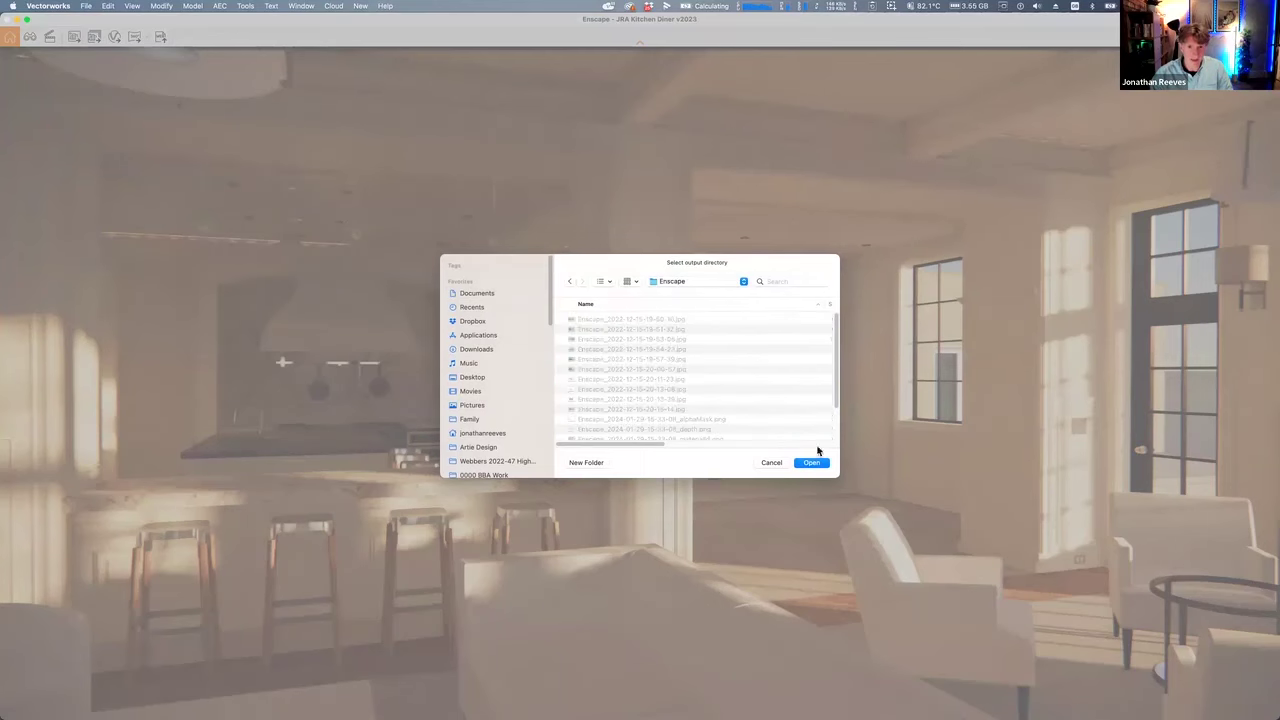
pyautogui.click(811, 462)
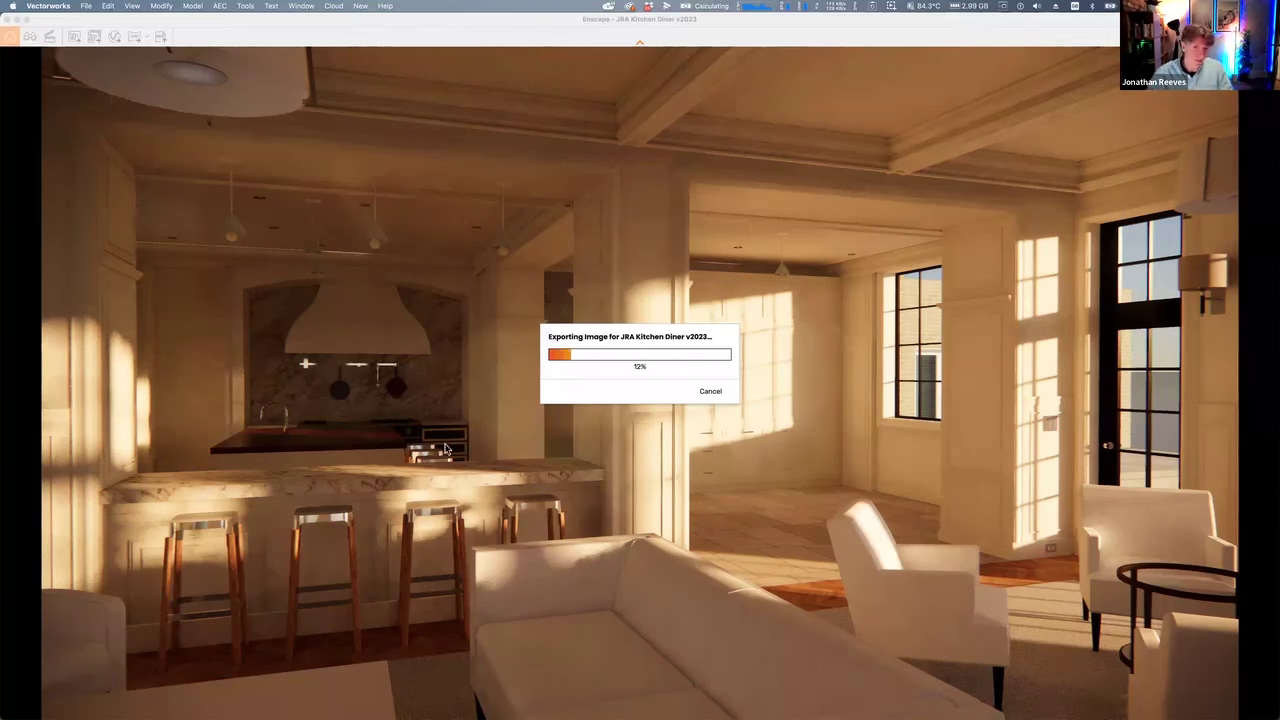
# Leave the image export running and switch from the Enscape window to Finder to look for the rendered files
pyautogui.moveTo(114, 708)
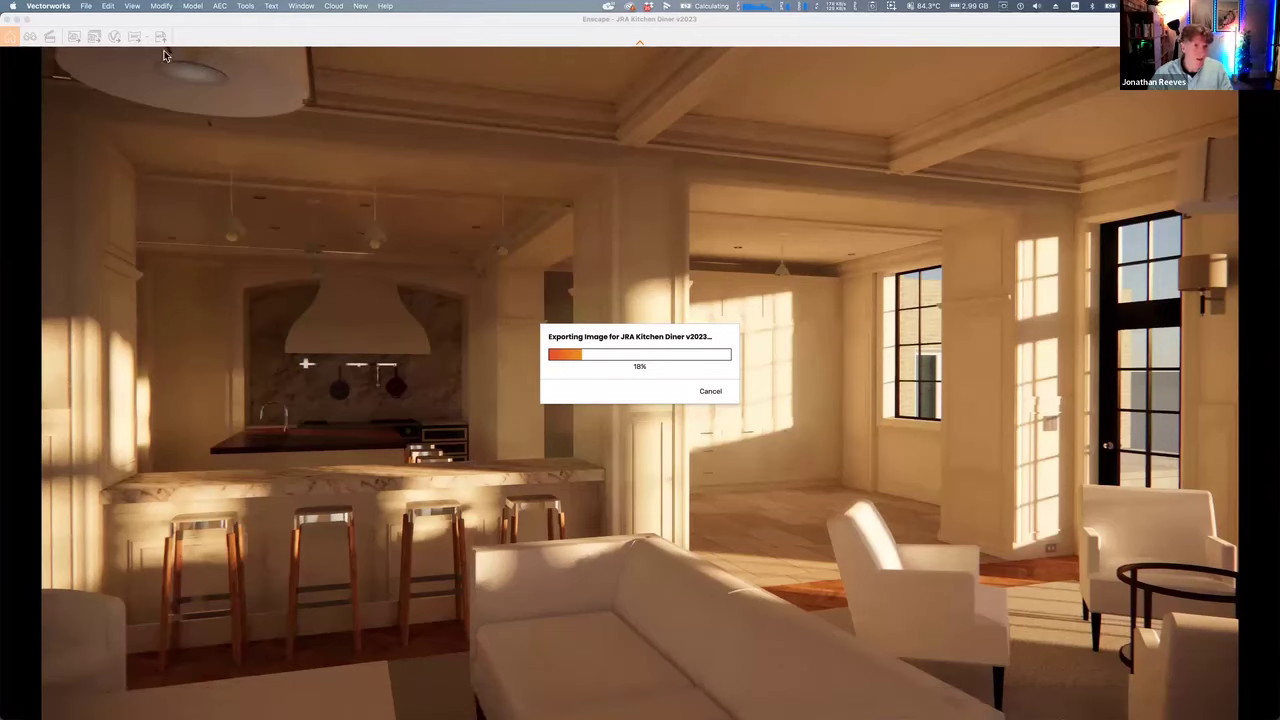
pyautogui.hotkey('ctrl', 'Left')
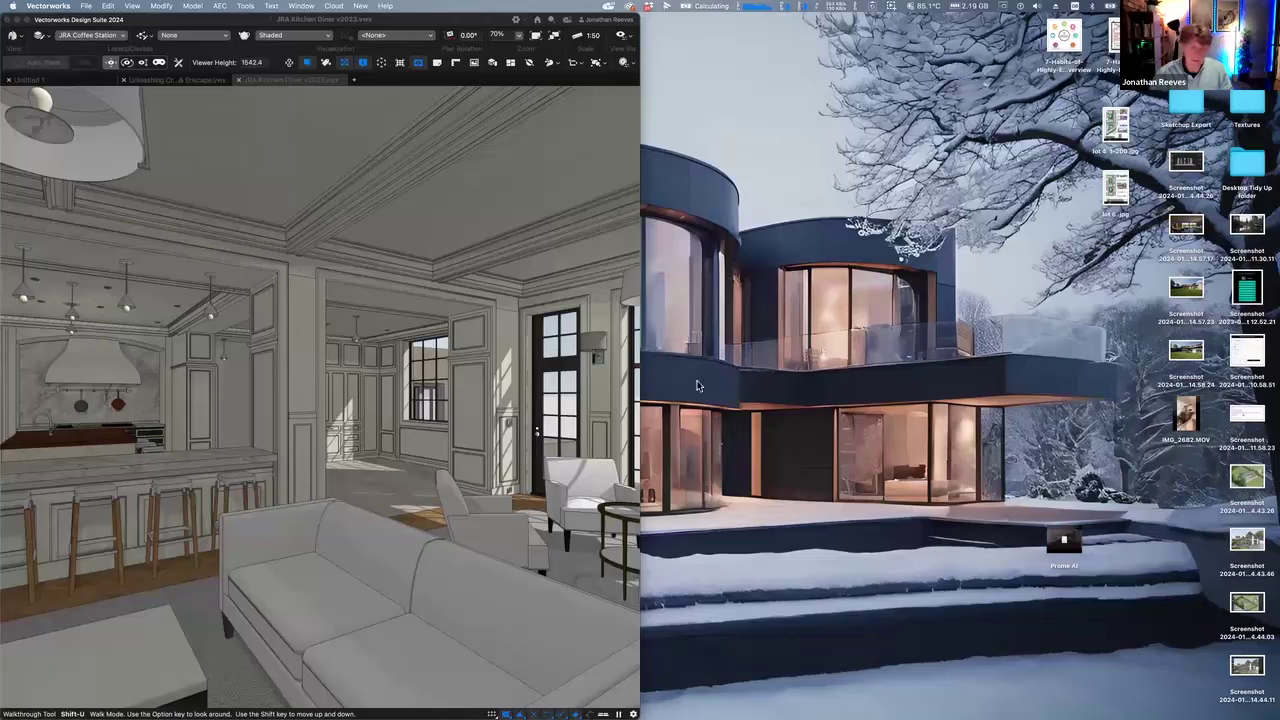
pyautogui.moveTo(275, 703)
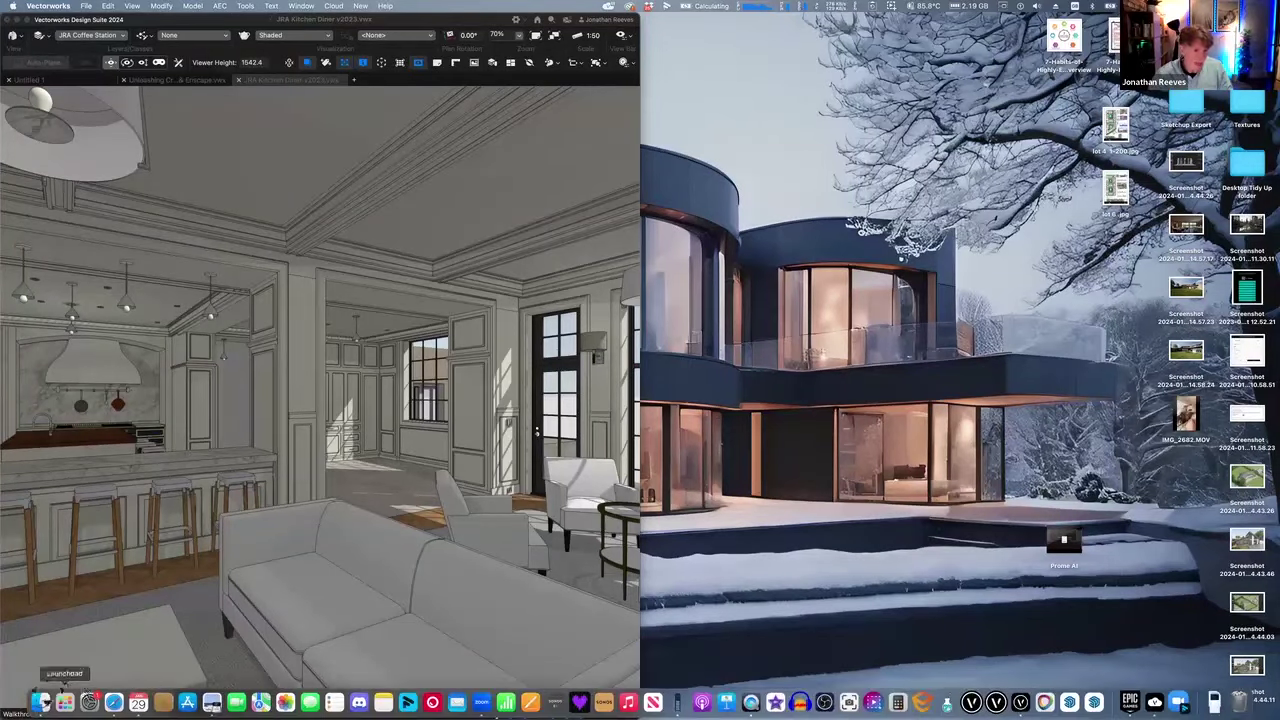
pyautogui.click(41, 704)
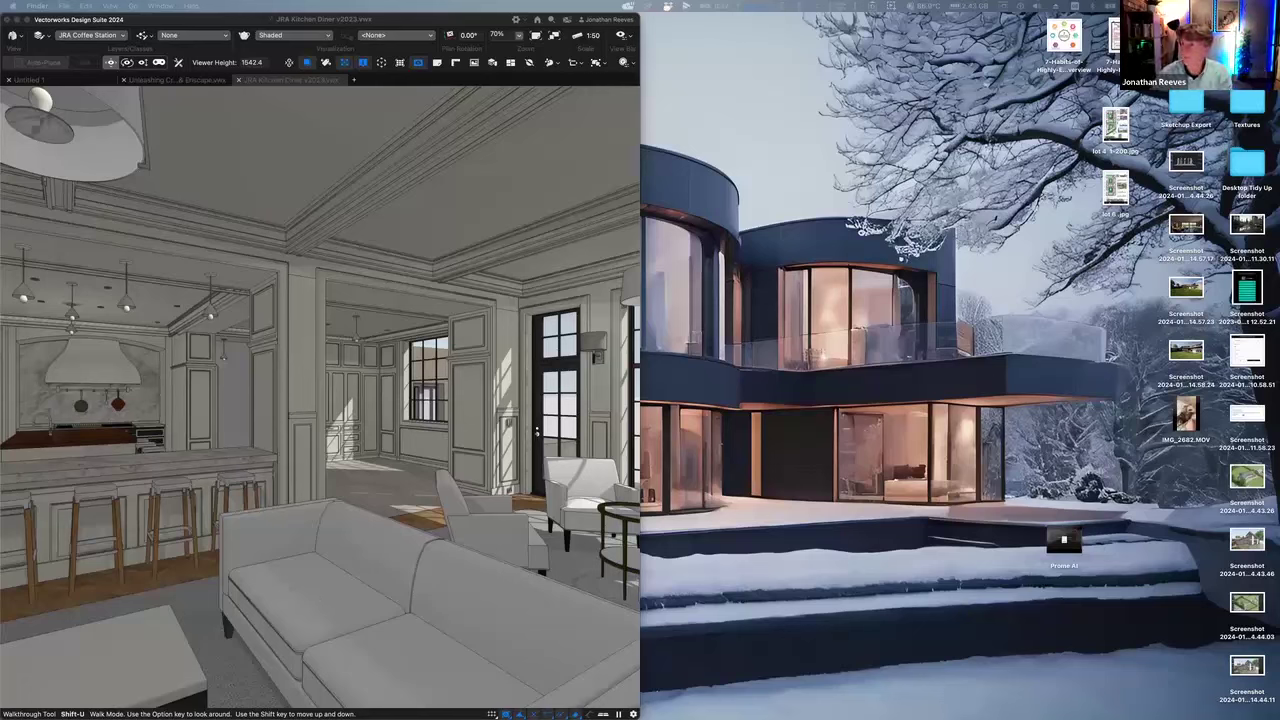
pyautogui.click(612, 266)
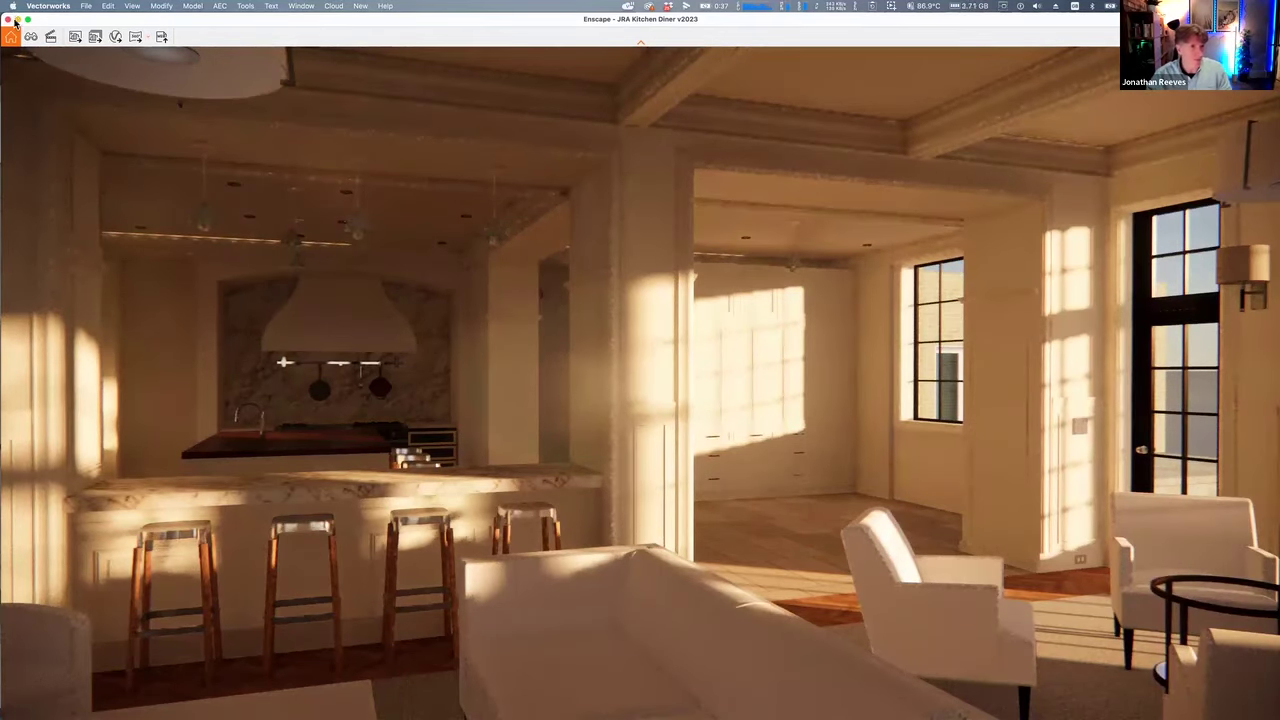
# Switch back to Vectorworks, widen the JRA Kitchen Diner v2023 window across the screen, and walk back to show more of the room
pyautogui.hotkey('ctrl', 'Left')
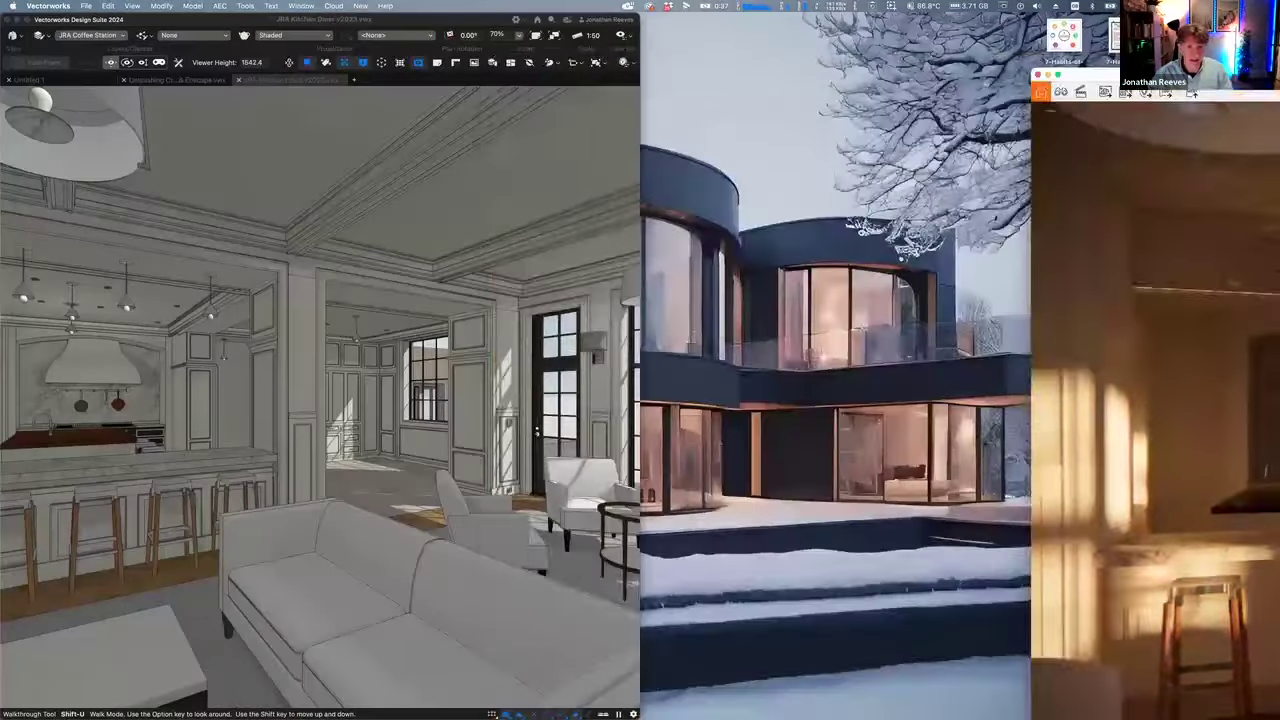
pyautogui.click(431, 20)
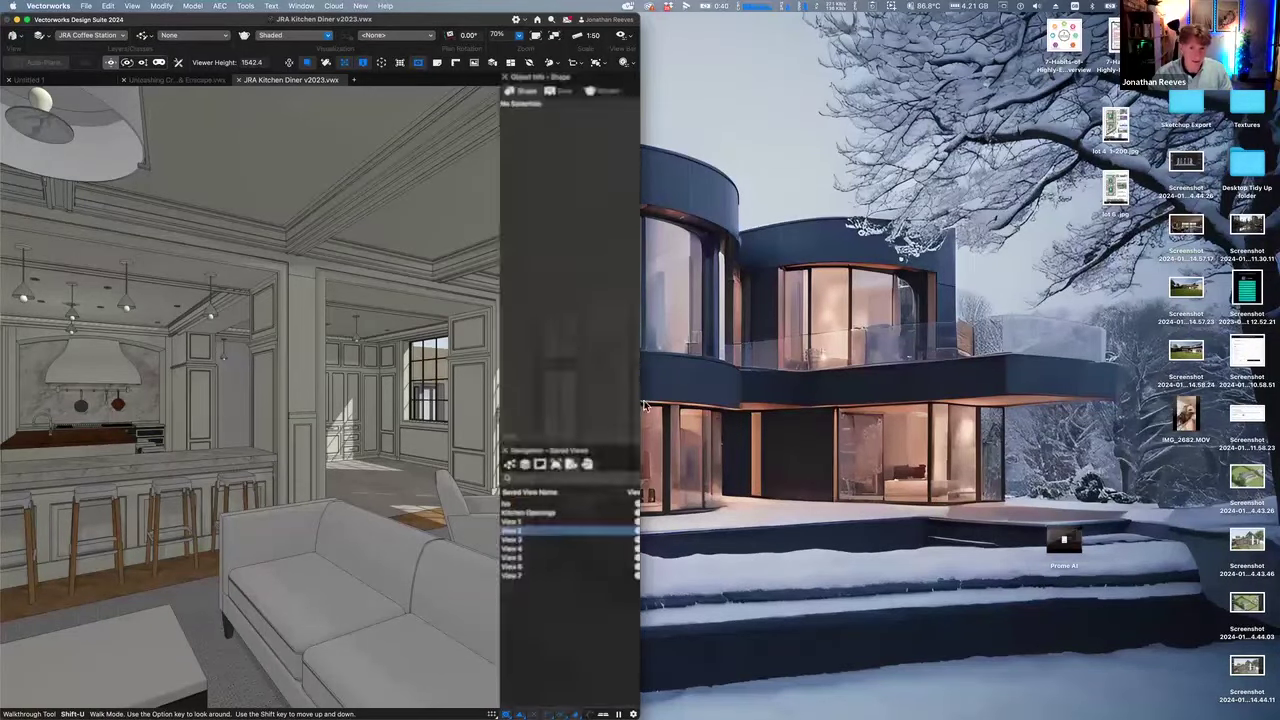
pyautogui.doubleClick(640, 400)
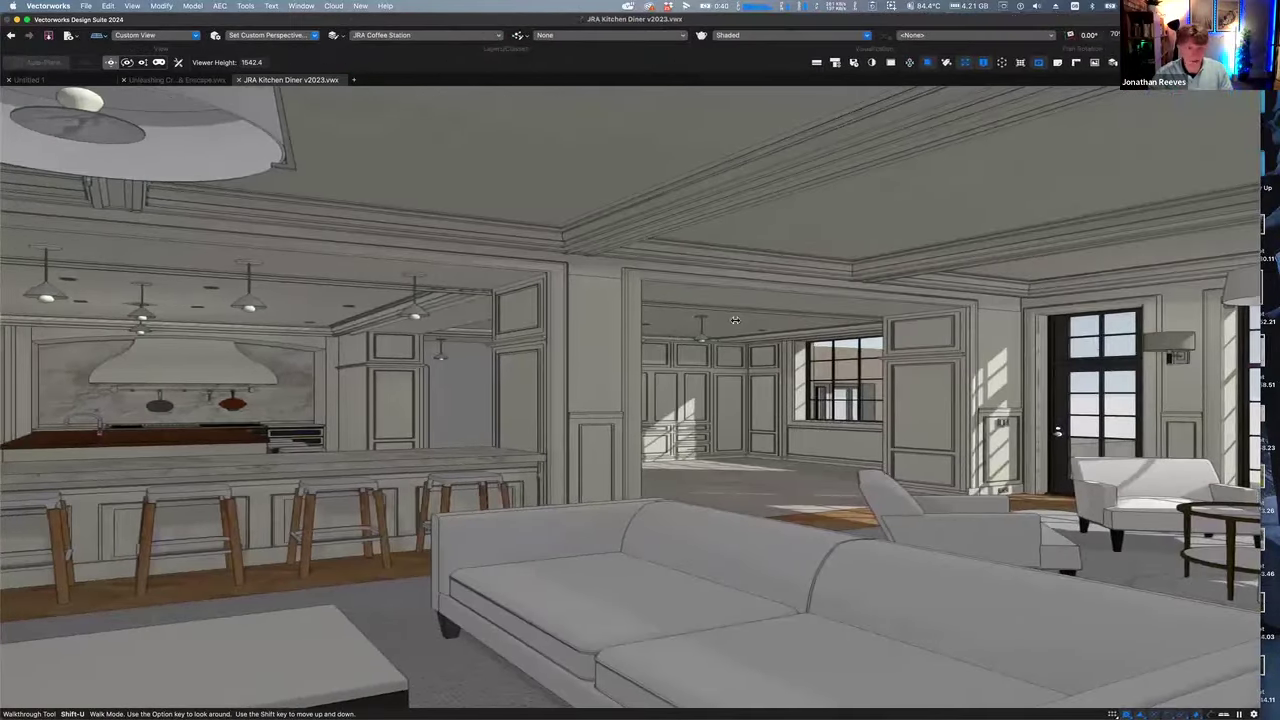
pyautogui.moveTo(334, 151); pyautogui.dragTo(352, 312)
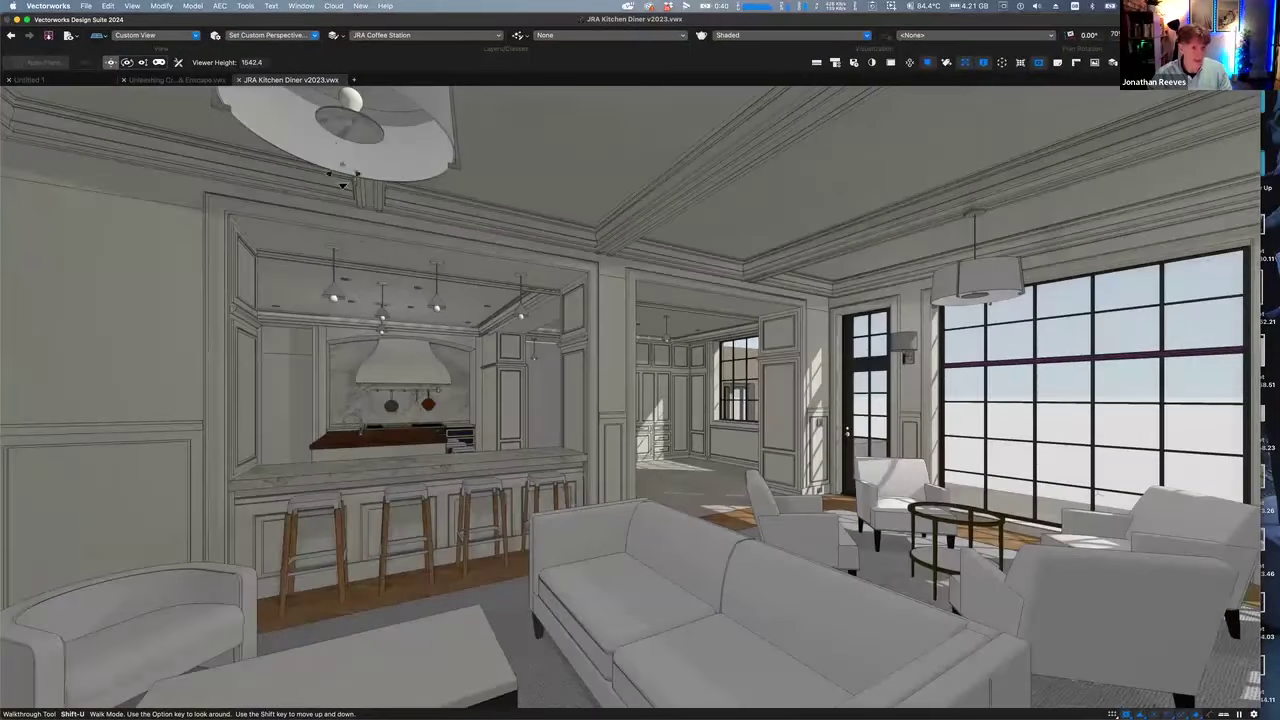